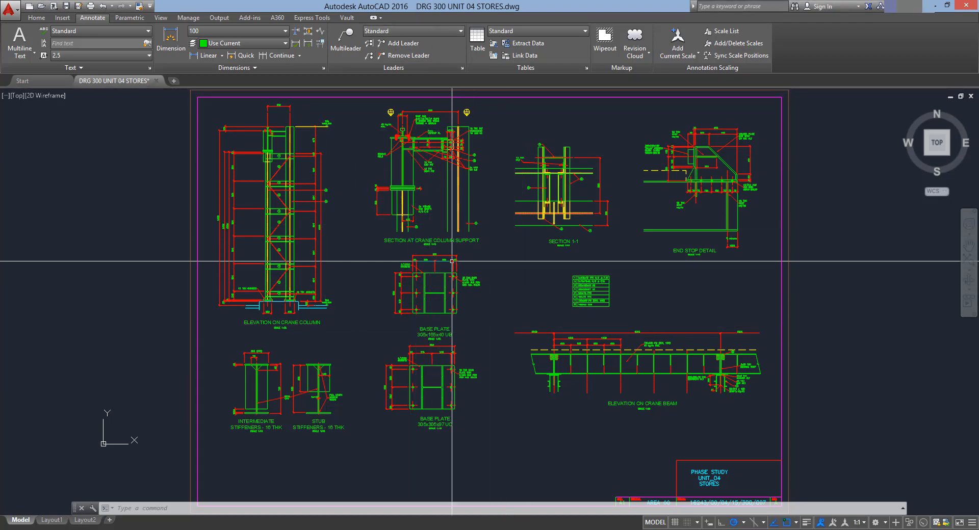
Examine the crane column elevation and section details in the reference drawing
{"action": "middle_click_drag", "start_coordinate": [497, 318], "coordinate": [375, 244]}
{"action": "middle_click_drag", "start_coordinate": [483, 333], "coordinate": [589, 429]}
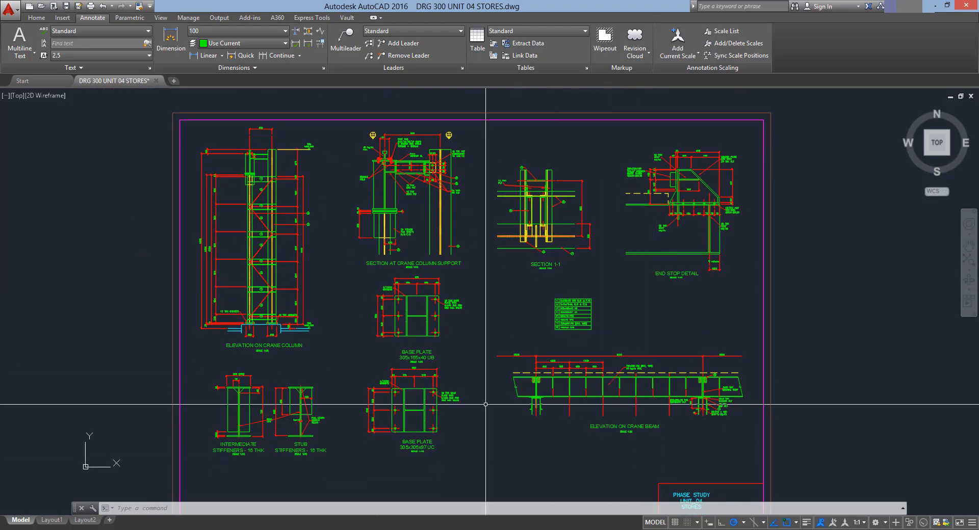
{"action": "scroll", "coordinate": [421, 383], "scroll_direction": "up", "scroll_amount": 4}
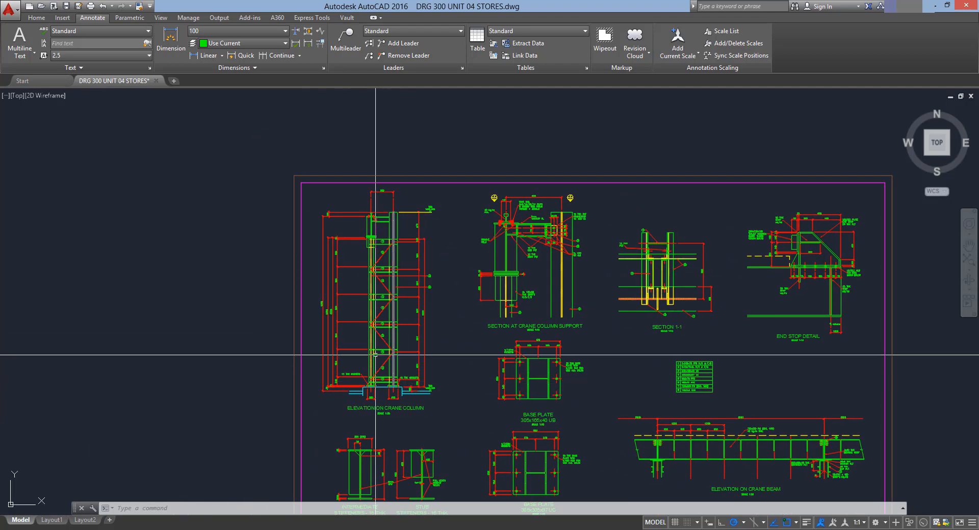
{"action": "middle_click_drag", "start_coordinate": [396, 370], "coordinate": [408, 377]}
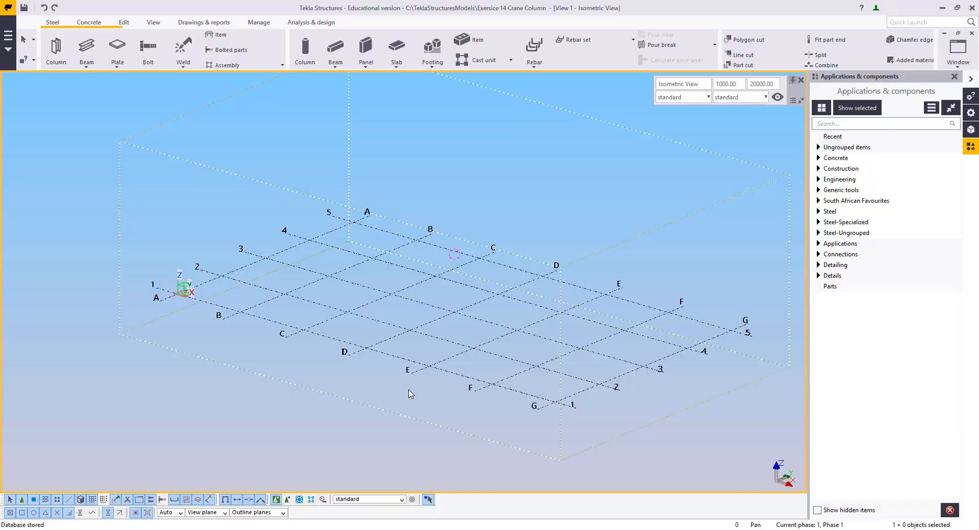
Edit the grid, setting X coordinates to 0.00 3*6000.00 and Y coordinates to 0.00 5000.00, and modify it
{"action": "double_click", "coordinate": [421, 366]}
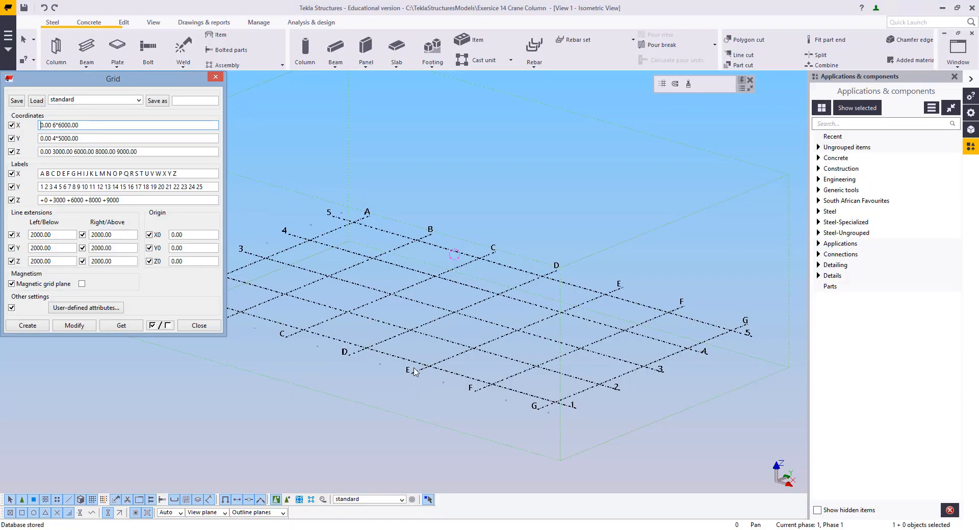
{"action": "left_click_drag", "start_coordinate": [89, 80], "coordinate": [656, 88]}
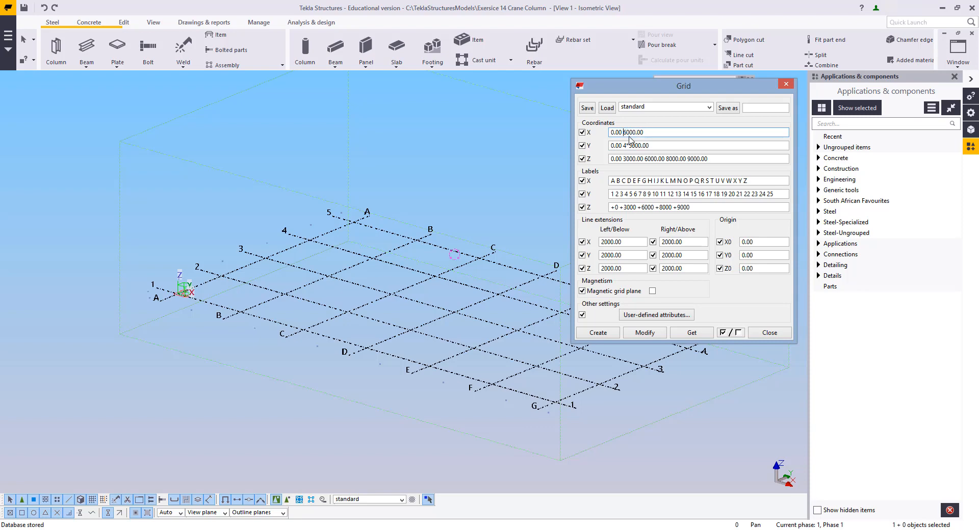
{"action": "left_click", "coordinate": [630, 132]}
{"action": "type", "text": "*"}
{"action": "left_click_drag", "start_coordinate": [654, 148], "coordinate": [623, 157]}
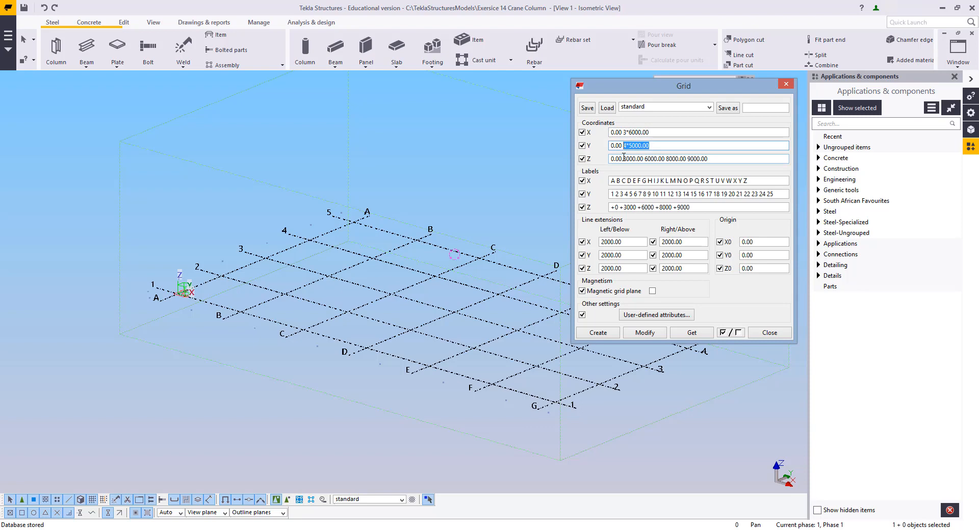
{"action": "key", "text": "BackSpace"}
{"action": "type", "text": "5000"}
{"action": "left_click", "coordinate": [649, 333]}
{"action": "left_click", "coordinate": [444, 290]}
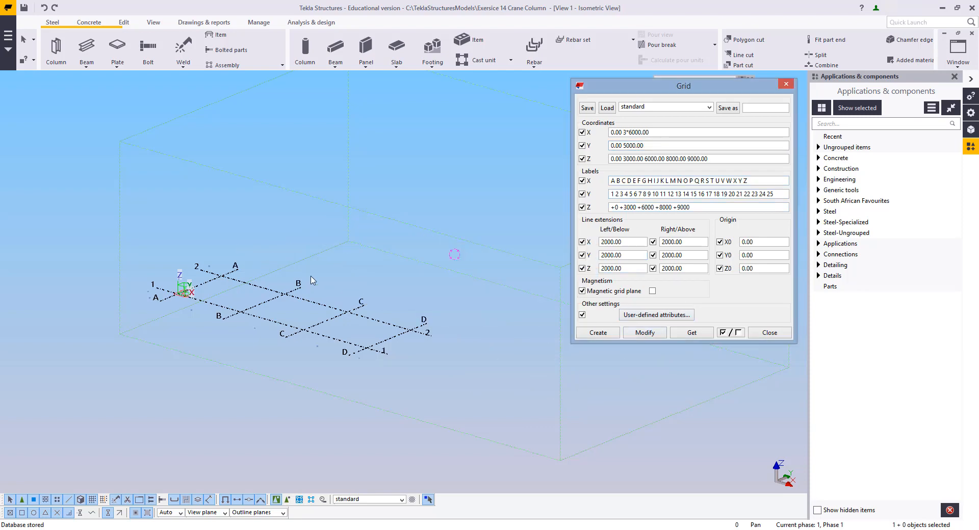
Set the grid's Z labels to +1580.150 +1586.300
{"action": "scroll", "coordinate": [258, 269], "scroll_direction": "up", "scroll_amount": 3}
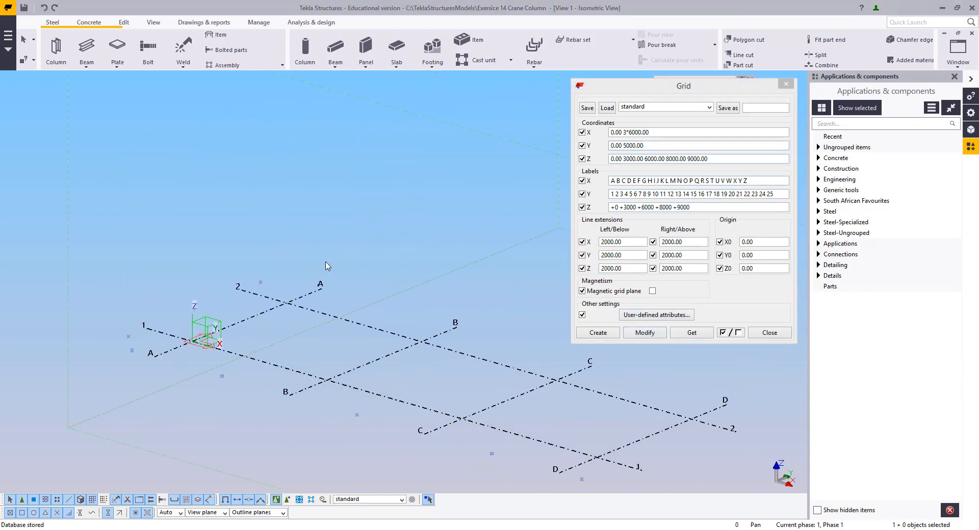
{"action": "left_click_drag", "start_coordinate": [707, 207], "coordinate": [542, 209]}
{"action": "type", "text": "+1580.150"}
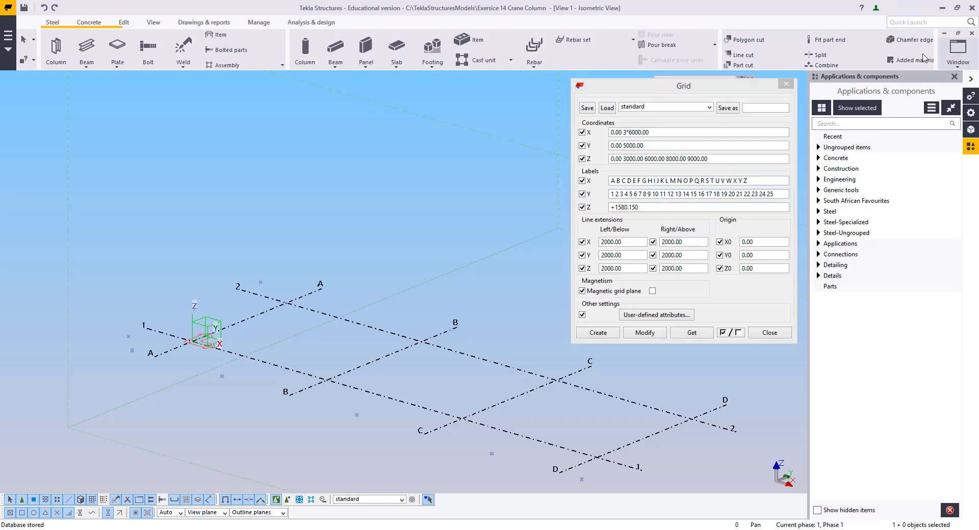
{"action": "left_click", "coordinate": [671, 204]}
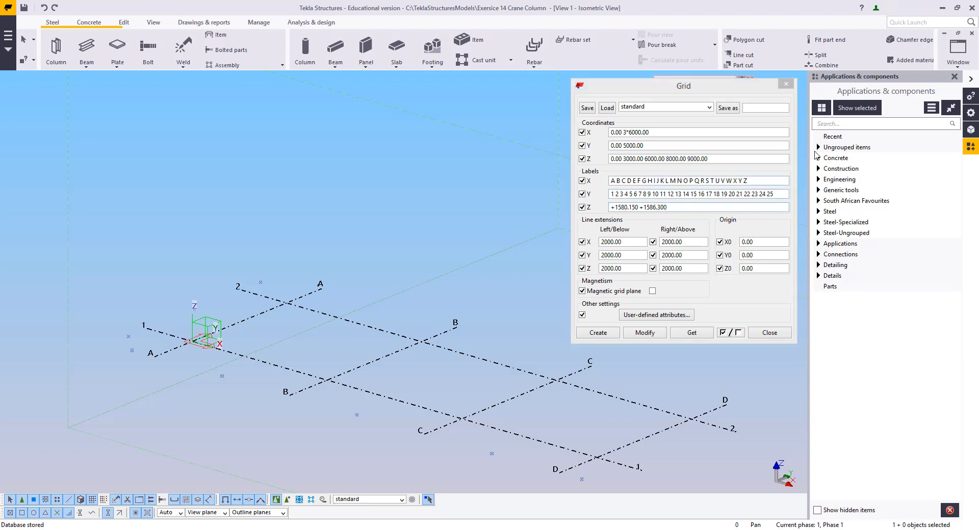
Set the grid's Z coordinates to 0.00 6150.00 and modify the grid
{"action": "left_click_drag", "start_coordinate": [718, 159], "coordinate": [488, 160]}
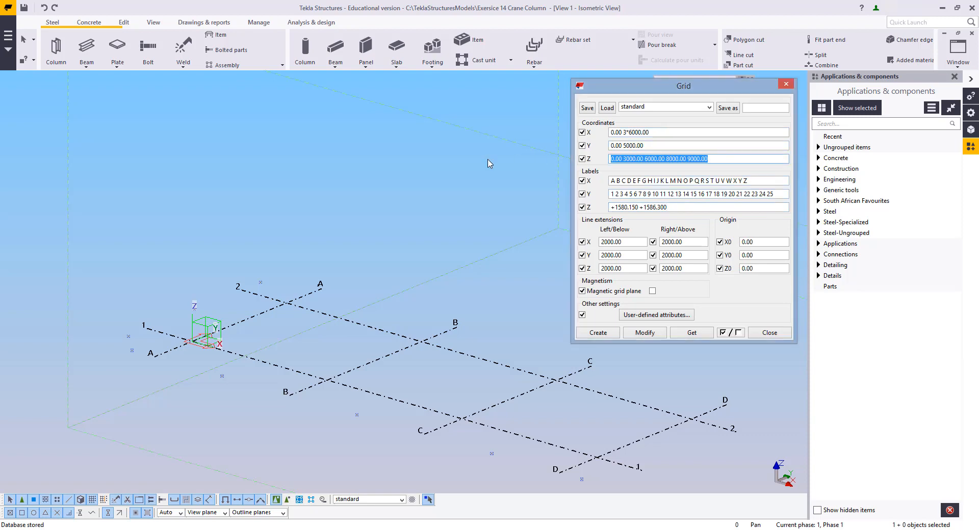
{"action": "type", "text": "0 615"}
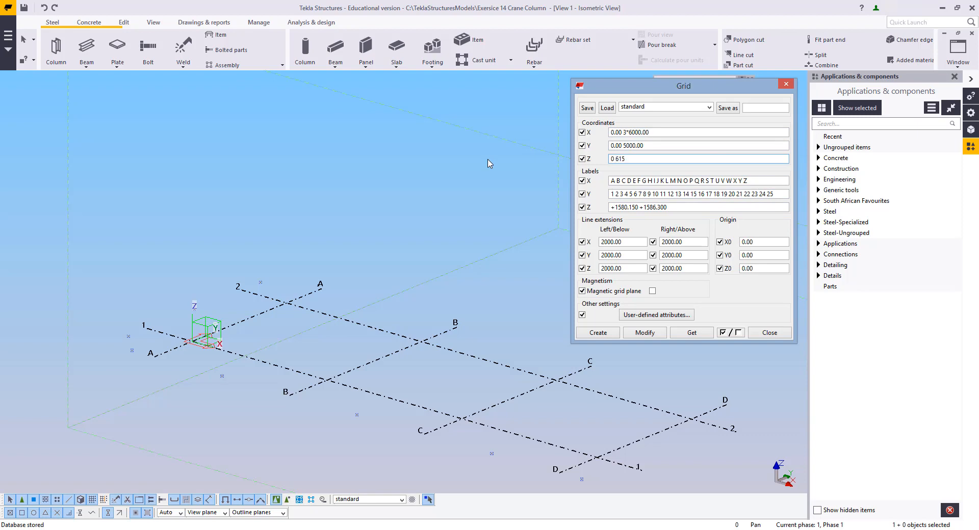
{"action": "type", "text": "0"}
{"action": "left_click", "coordinate": [646, 333]}
{"action": "left_click", "coordinate": [446, 290]}
Fit the work area to the entire model and close the Grid dialog
{"action": "right_click", "coordinate": [423, 197]}
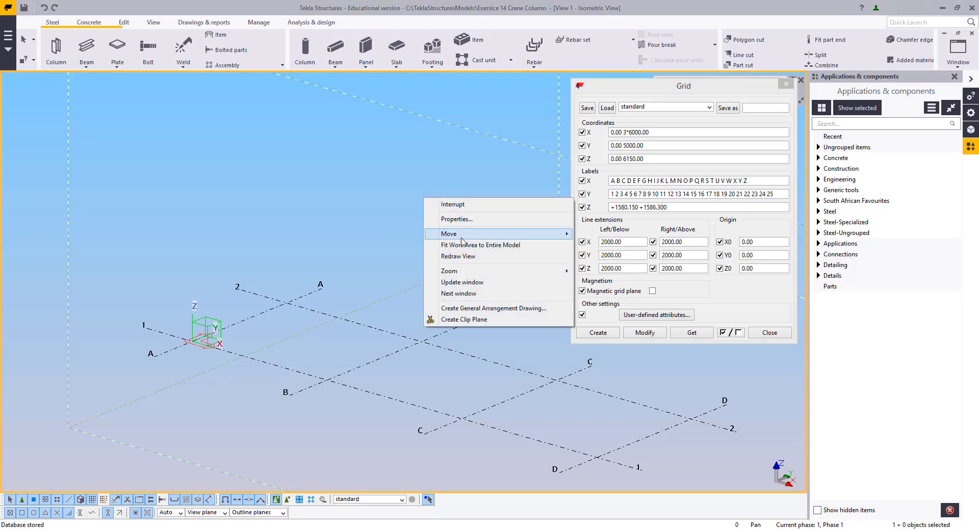
{"action": "left_click", "coordinate": [467, 248]}
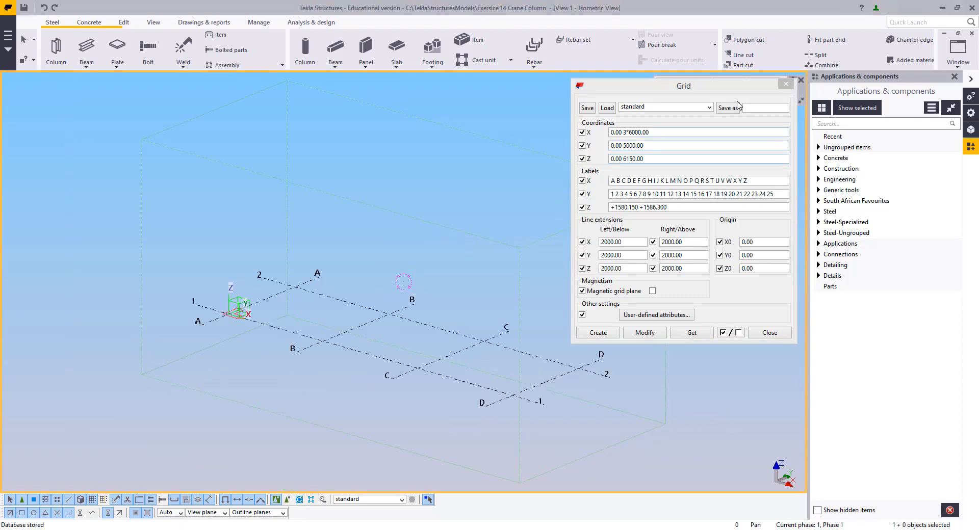
{"action": "left_click", "coordinate": [785, 83]}
Place a steel column at the intersection of grid lines A and 2
{"action": "left_click", "coordinate": [57, 49]}
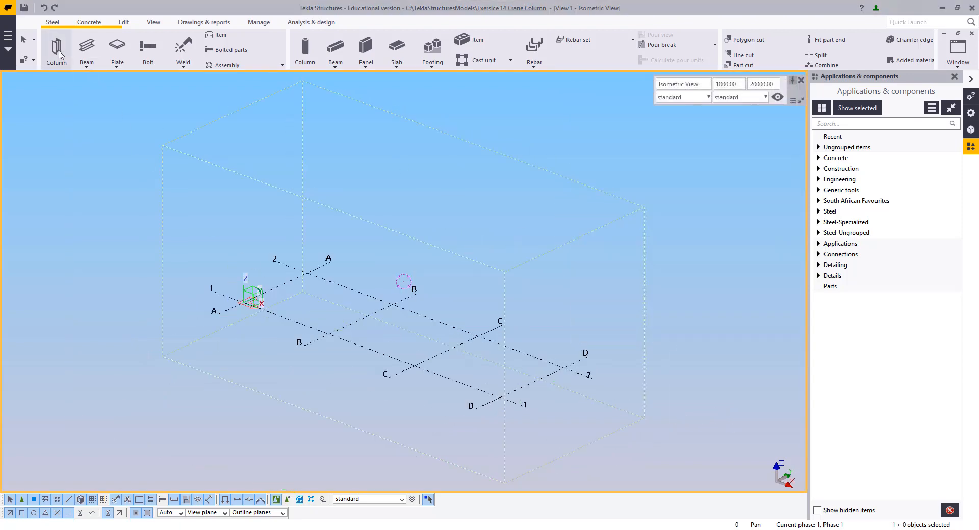
{"action": "left_click", "coordinate": [306, 273]}
{"action": "right_click", "coordinate": [232, 221]}
{"action": "left_click", "coordinate": [255, 228]}
{"action": "middle_click_drag", "start_coordinate": [314, 255], "coordinate": [363, 357]}
{"action": "scroll", "coordinate": [361, 353], "scroll_direction": "up", "scroll_amount": 6}
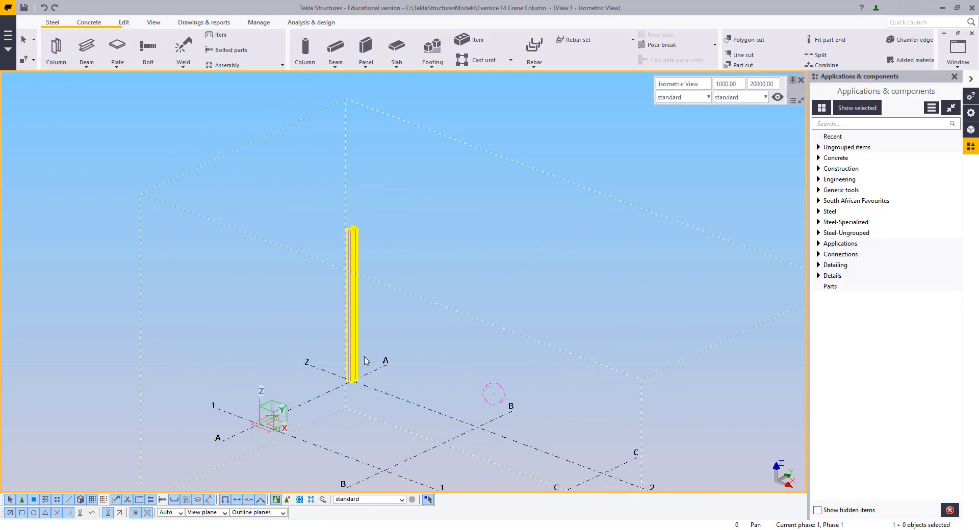
Set the column's rotation to Top and its top level to 6150, and apply the modification
{"action": "left_click", "coordinate": [350, 305]}
{"action": "double_click", "coordinate": [349, 306]}
{"action": "scroll", "coordinate": [285, 288], "scroll_direction": "down", "scroll_amount": 2}
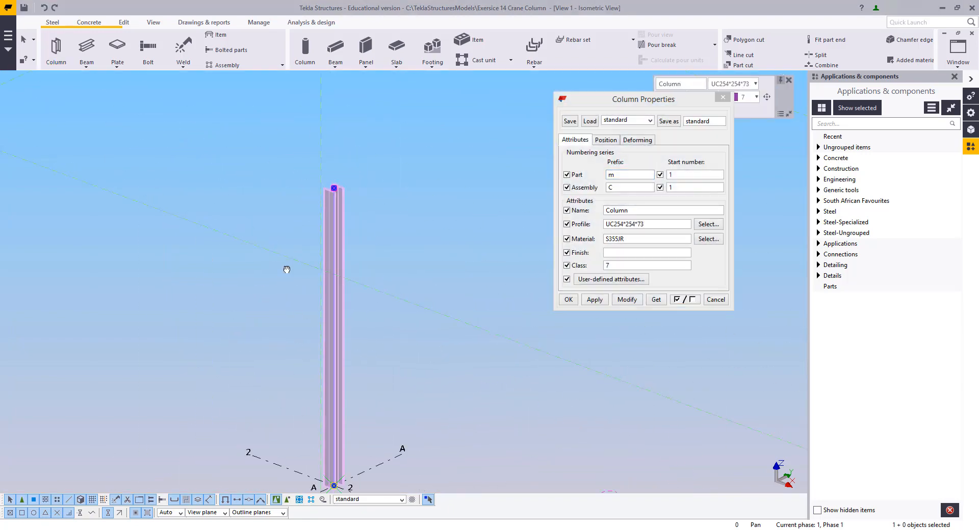
{"action": "left_click", "coordinate": [605, 140]}
{"action": "left_click", "coordinate": [626, 178]}
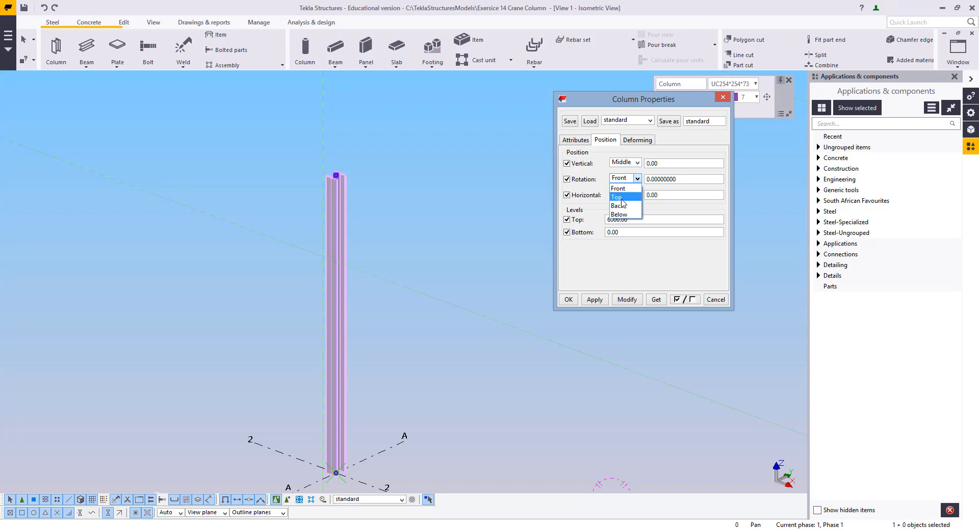
{"action": "left_click", "coordinate": [623, 198]}
{"action": "left_click_drag", "start_coordinate": [638, 219], "coordinate": [551, 218]}
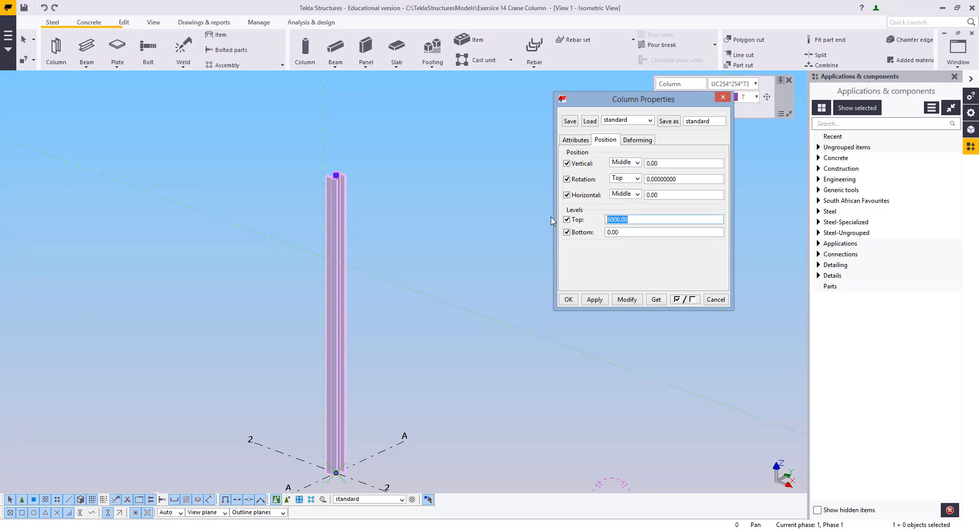
{"action": "type", "text": "6150"}
{"action": "left_click", "coordinate": [630, 299]}
Change the column's profile to UC305*305*97
{"action": "left_click", "coordinate": [576, 140]}
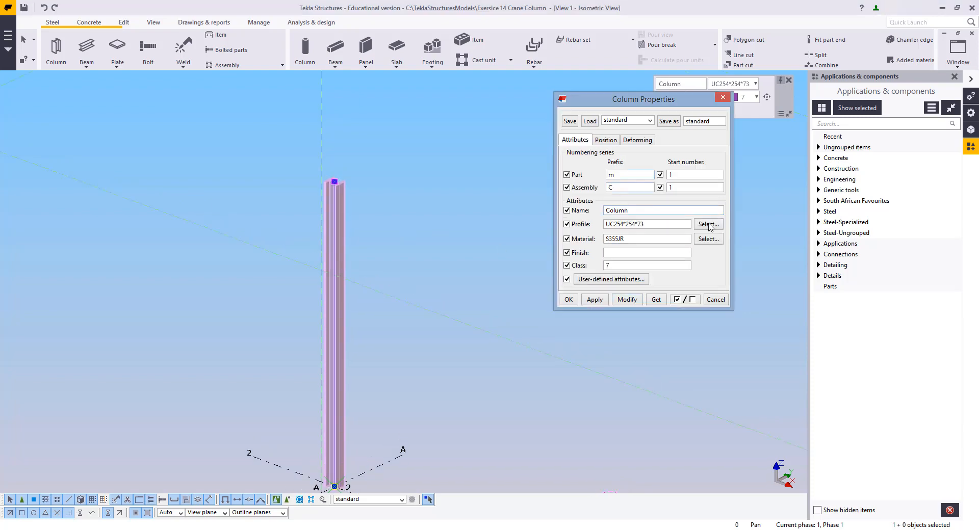
{"action": "left_click", "coordinate": [708, 225]}
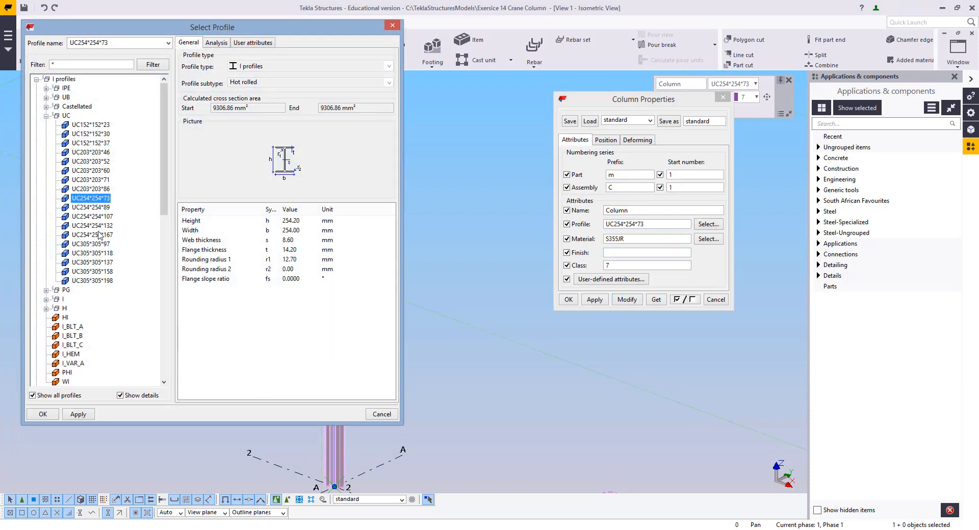
{"action": "left_click", "coordinate": [85, 244]}
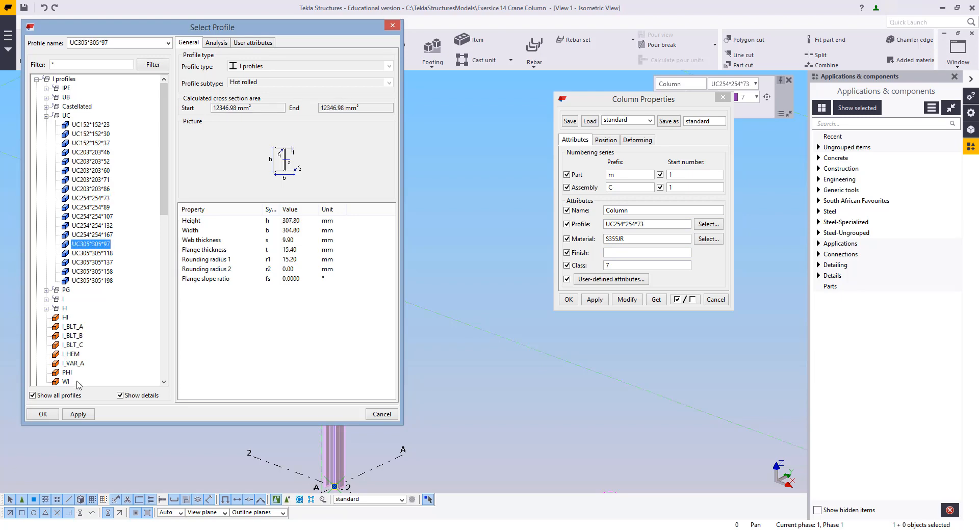
{"action": "left_click", "coordinate": [43, 414]}
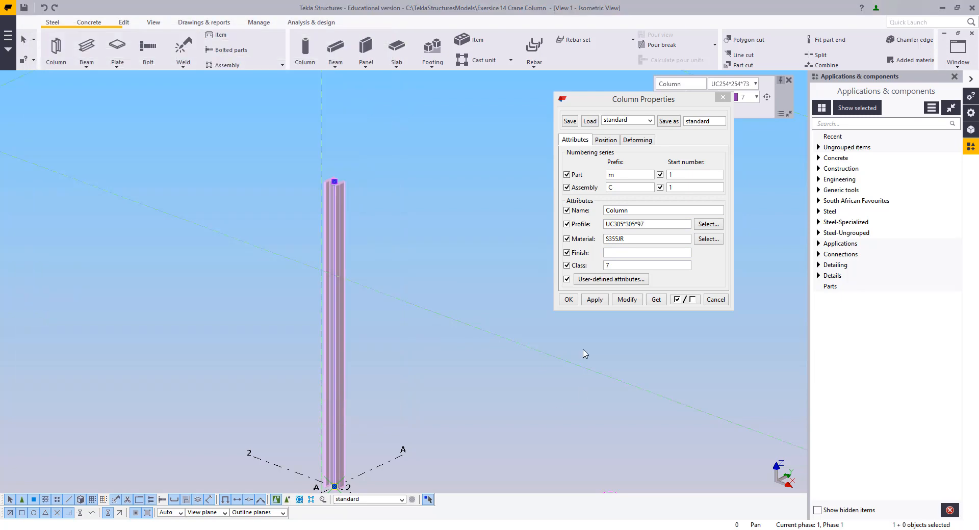
{"action": "left_click", "coordinate": [627, 300]}
Copy the column 750 mm along grid line A
{"action": "middle_click_drag", "start_coordinate": [467, 413], "coordinate": [488, 298]}
{"action": "scroll", "coordinate": [443, 344], "scroll_direction": "up", "scroll_amount": 3}
{"action": "middle_click_drag", "start_coordinate": [388, 390], "coordinate": [491, 357]}
{"action": "scroll", "coordinate": [484, 352], "scroll_direction": "up", "scroll_amount": 2}
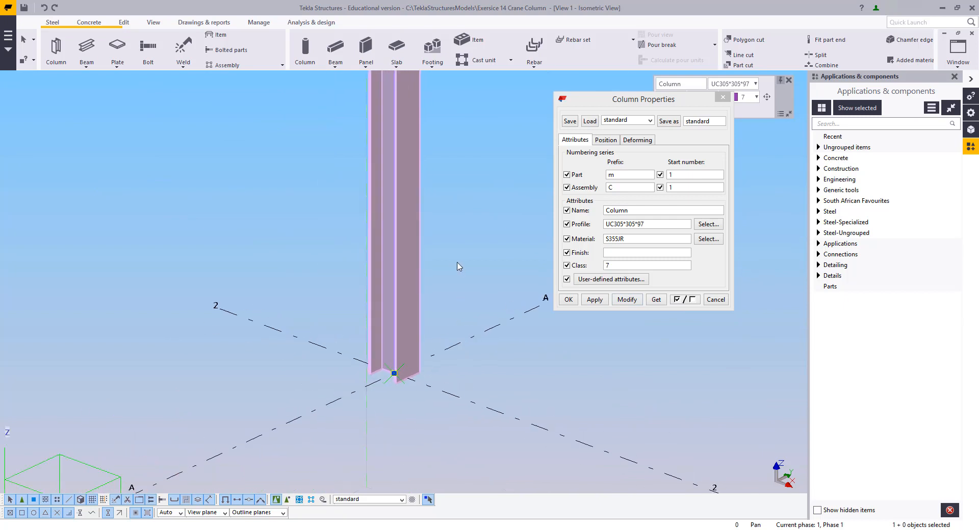
{"action": "right_click", "coordinate": [457, 262]}
{"action": "left_click", "coordinate": [484, 315]}
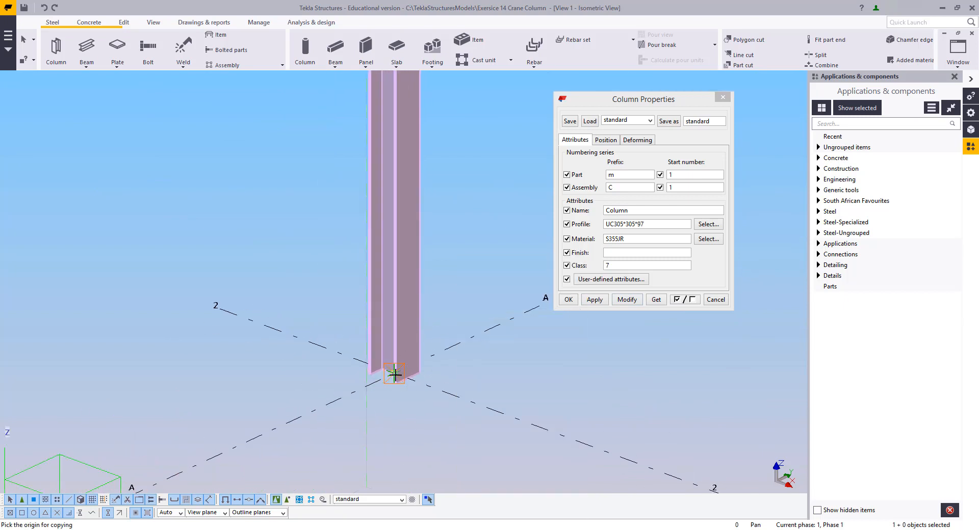
{"action": "left_click", "coordinate": [393, 373]}
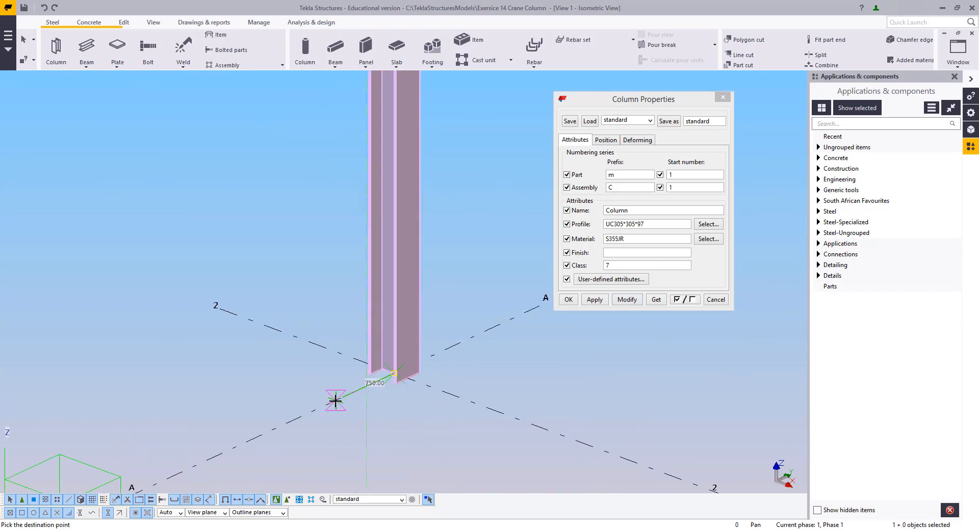
{"action": "left_click", "coordinate": [329, 402]}
{"action": "right_click", "coordinate": [252, 270]}
{"action": "left_click", "coordinate": [262, 277]}
{"action": "scroll", "coordinate": [316, 371], "scroll_direction": "down", "scroll_amount": 3}
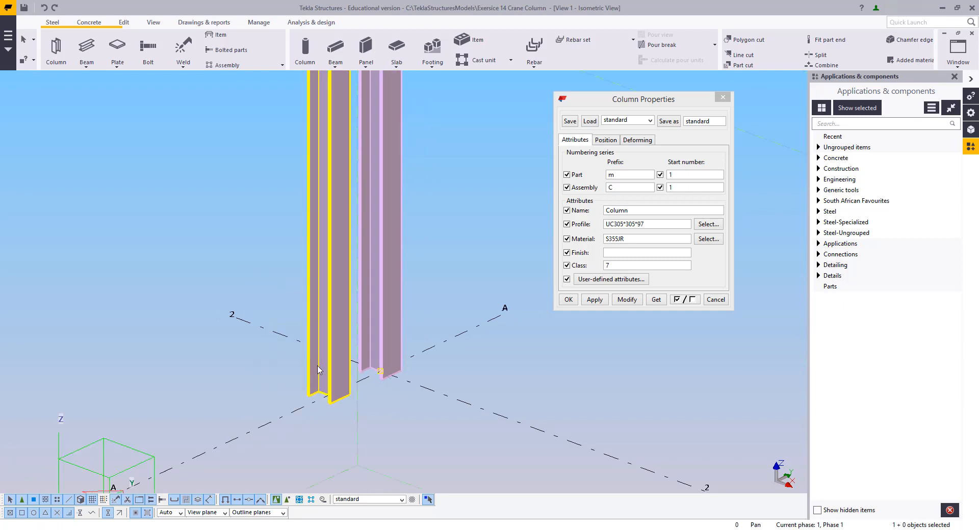
Change the copied column's profile to UB305*165*40
{"action": "middle_click_drag", "start_coordinate": [333, 174], "coordinate": [339, 266]}
{"action": "left_click", "coordinate": [338, 265]}
{"action": "left_click", "coordinate": [706, 224]}
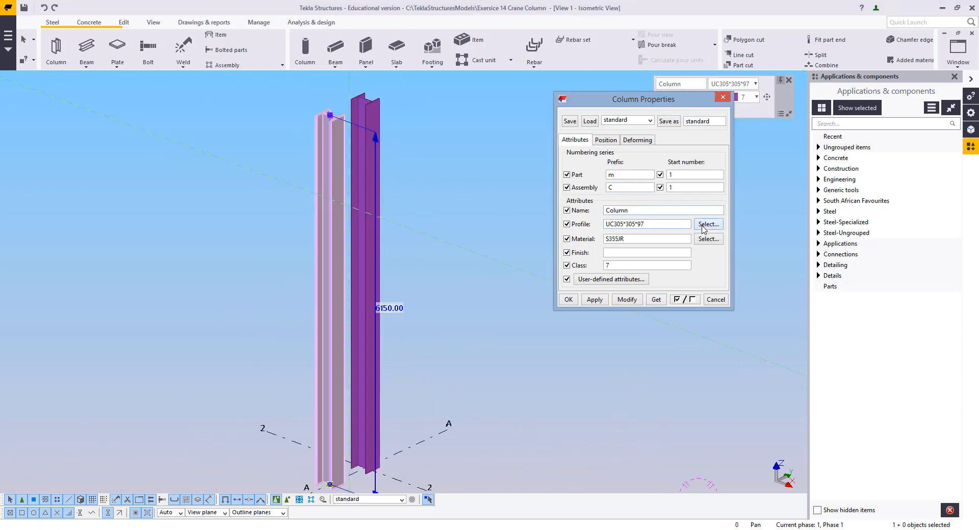
{"action": "left_click", "coordinate": [46, 97]}
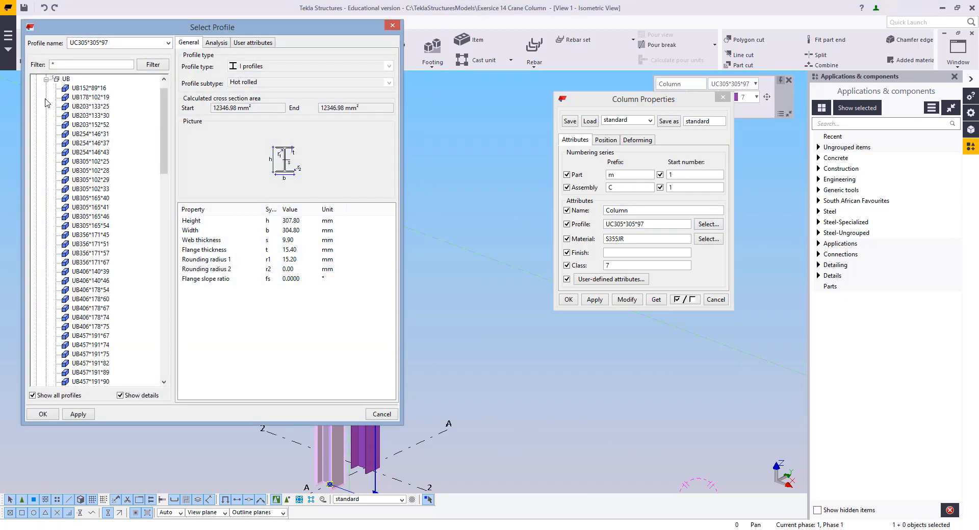
{"action": "scroll", "coordinate": [111, 236], "scroll_direction": "down", "scroll_amount": 1}
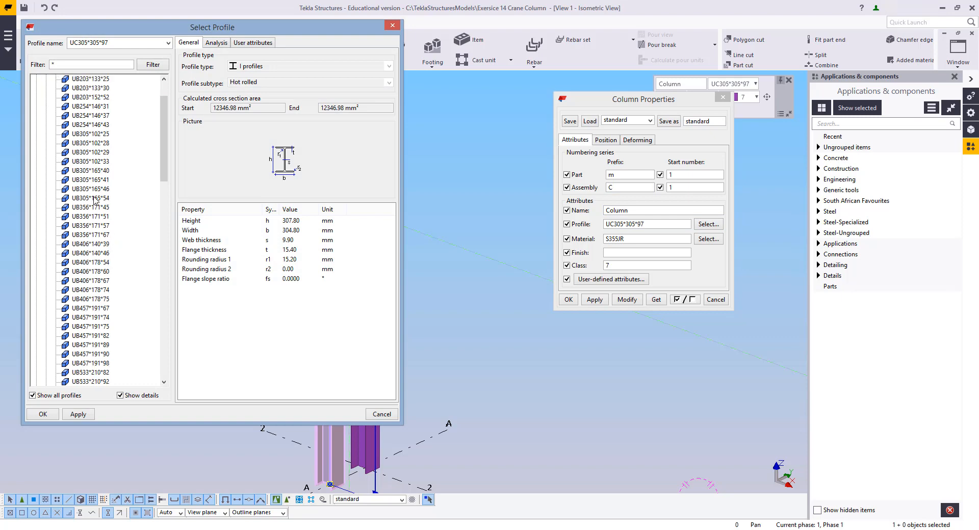
{"action": "left_click", "coordinate": [87, 170]}
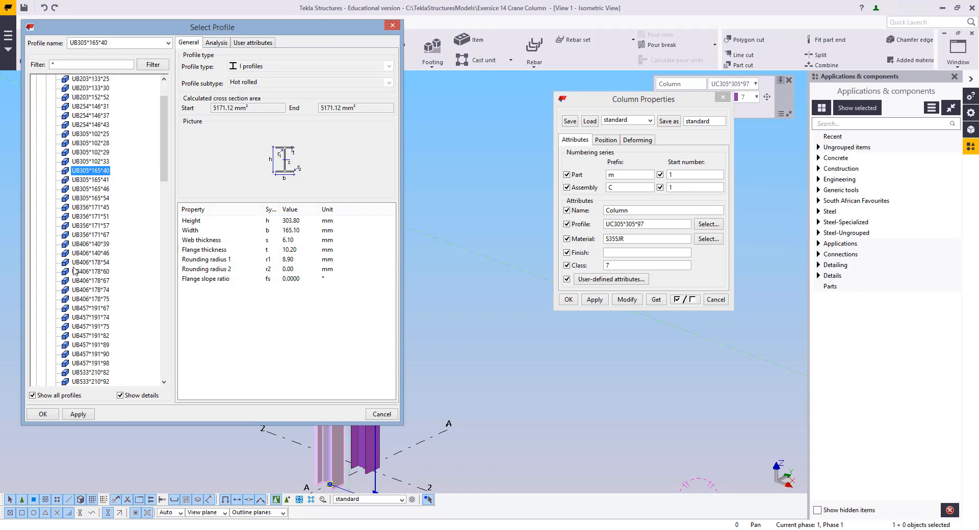
{"action": "left_click", "coordinate": [42, 415]}
{"action": "left_click", "coordinate": [626, 300]}
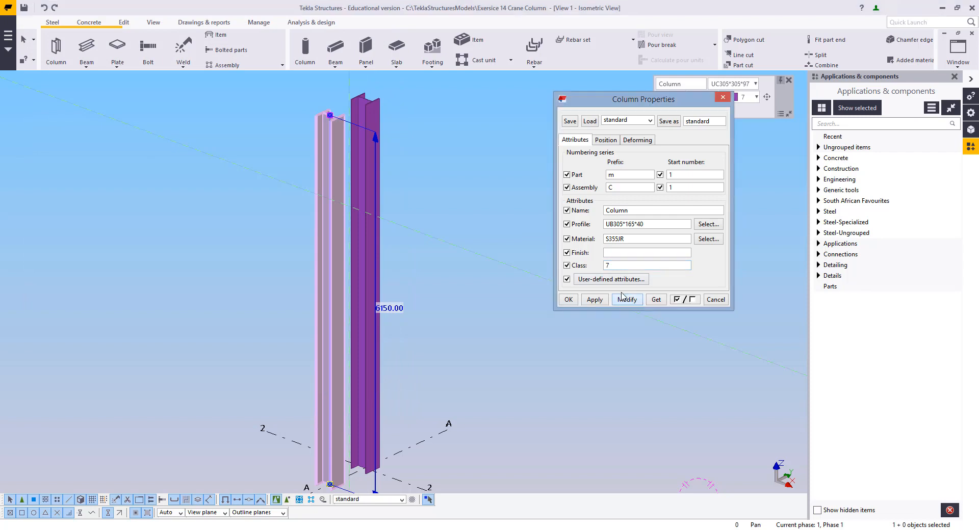
Measure the horizontal distance from the UB column's web centre to its flange tip, then close the column properties
{"action": "scroll", "coordinate": [371, 239], "scroll_direction": "up", "scroll_amount": 5}
{"action": "scroll", "coordinate": [492, 180], "scroll_direction": "up", "scroll_amount": 4}
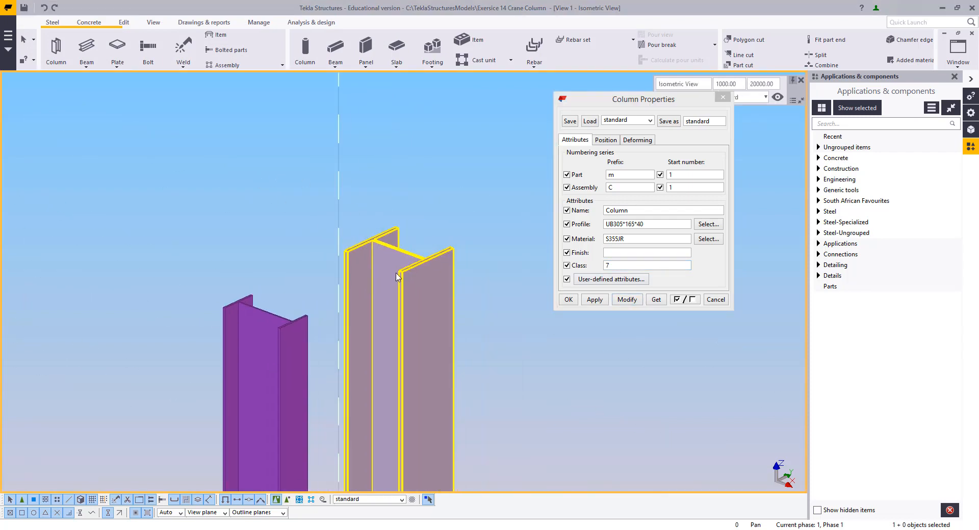
{"action": "left_click", "coordinate": [445, 275]}
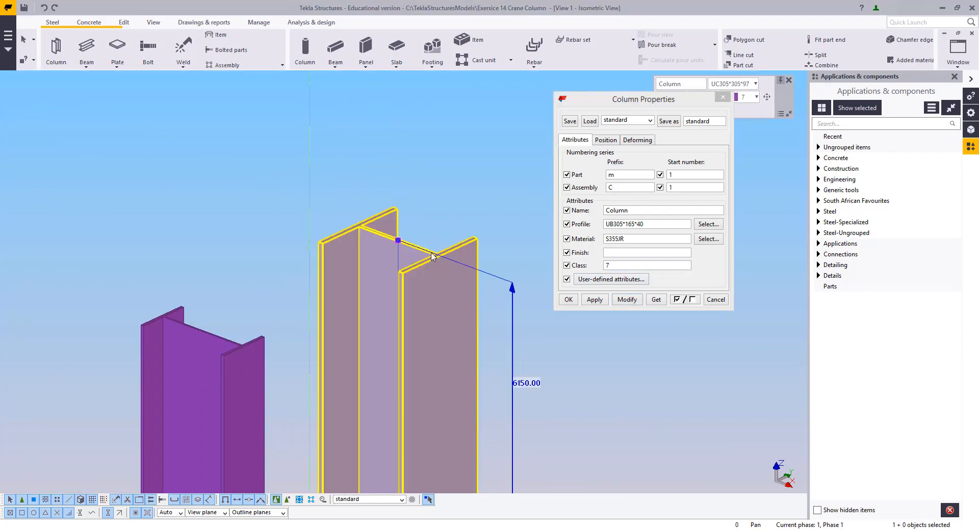
{"action": "key", "text": "f"}
{"action": "scroll", "coordinate": [397, 238], "scroll_direction": "up", "scroll_amount": 3}
{"action": "left_click", "coordinate": [398, 243]}
{"action": "scroll", "coordinate": [457, 264], "scroll_direction": "up", "scroll_amount": 3}
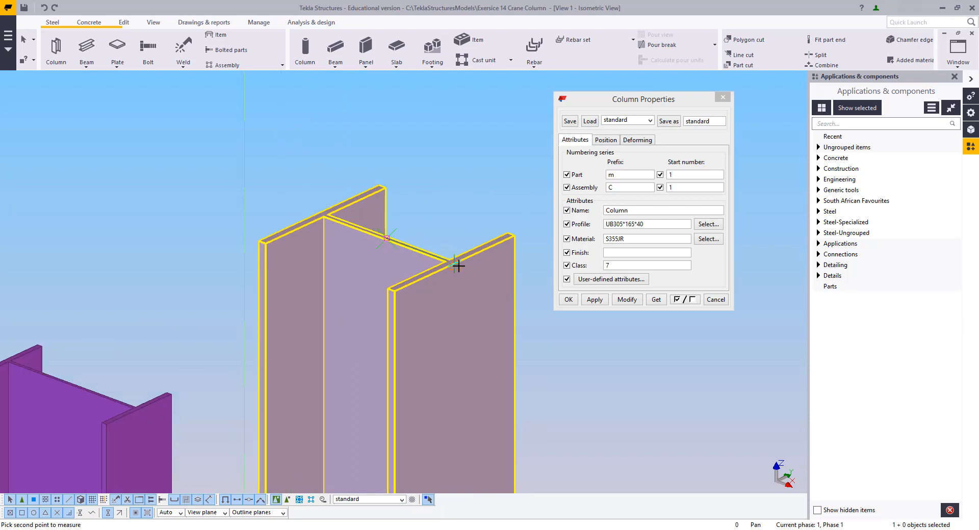
{"action": "left_click", "coordinate": [455, 263]}
{"action": "left_click", "coordinate": [473, 192]}
{"action": "right_click", "coordinate": [416, 153]}
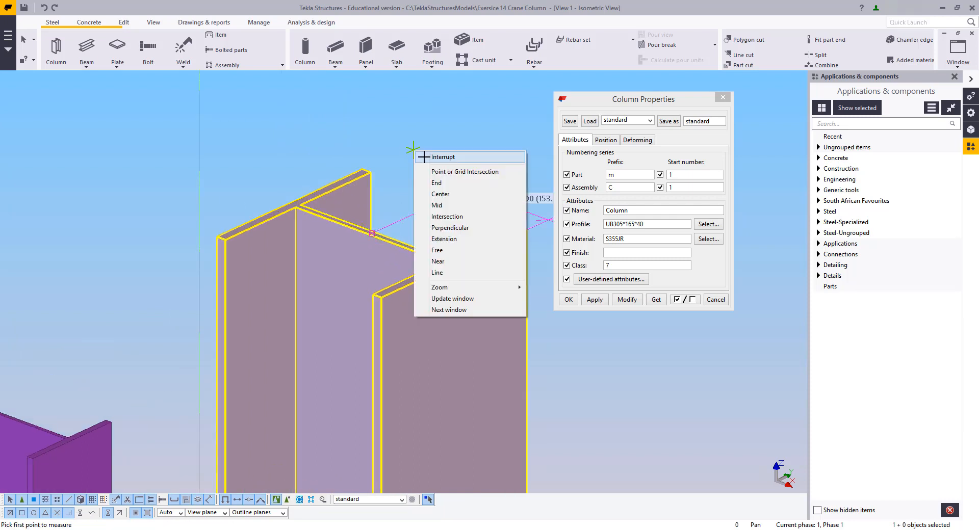
{"action": "left_click", "coordinate": [428, 157]}
{"action": "scroll", "coordinate": [434, 182], "scroll_direction": "down", "scroll_amount": 2}
{"action": "middle_click_drag", "start_coordinate": [433, 182], "coordinate": [290, 197]}
{"action": "left_click", "coordinate": [725, 98]}
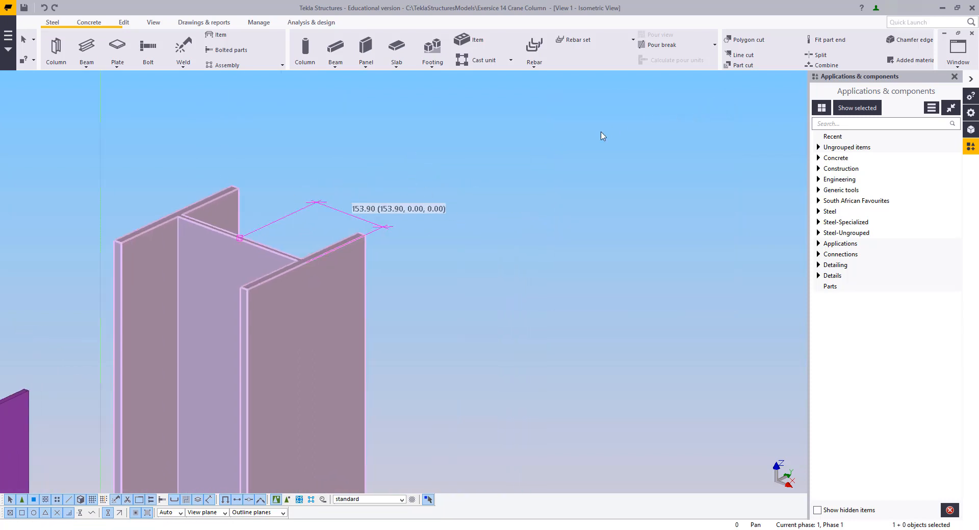
{"action": "right_click", "coordinate": [600, 133]}
{"action": "left_click", "coordinate": [613, 140]}
{"action": "left_click", "coordinate": [613, 155]}
{"action": "scroll", "coordinate": [621, 160], "scroll_direction": "down", "scroll_amount": 3}
{"action": "middle_click_drag", "start_coordinate": [621, 160], "coordinate": [596, 181]}
{"action": "scroll", "coordinate": [596, 180], "scroll_direction": "down", "scroll_amount": 8}
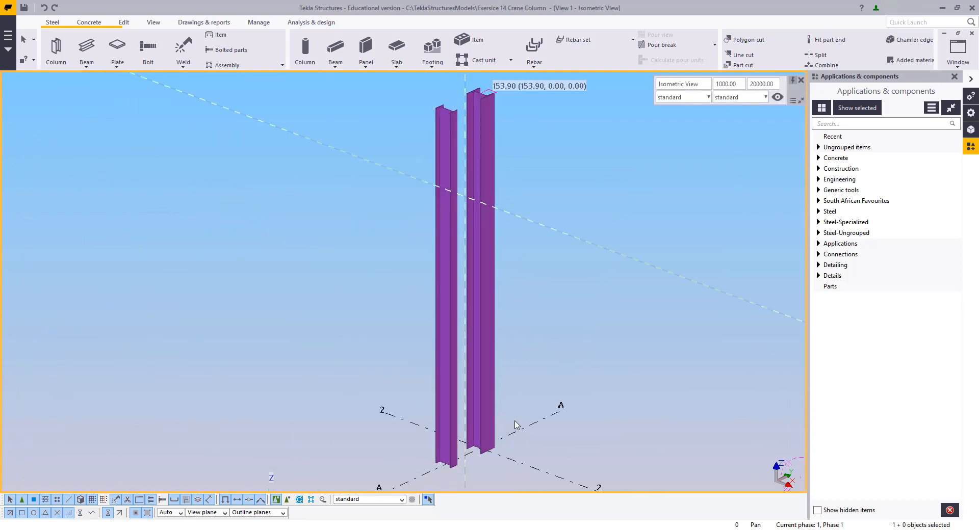
Create a beam spanning from the top of the UC column to the top of the UB column
{"action": "scroll", "coordinate": [422, 465], "scroll_direction": "up", "scroll_amount": 2}
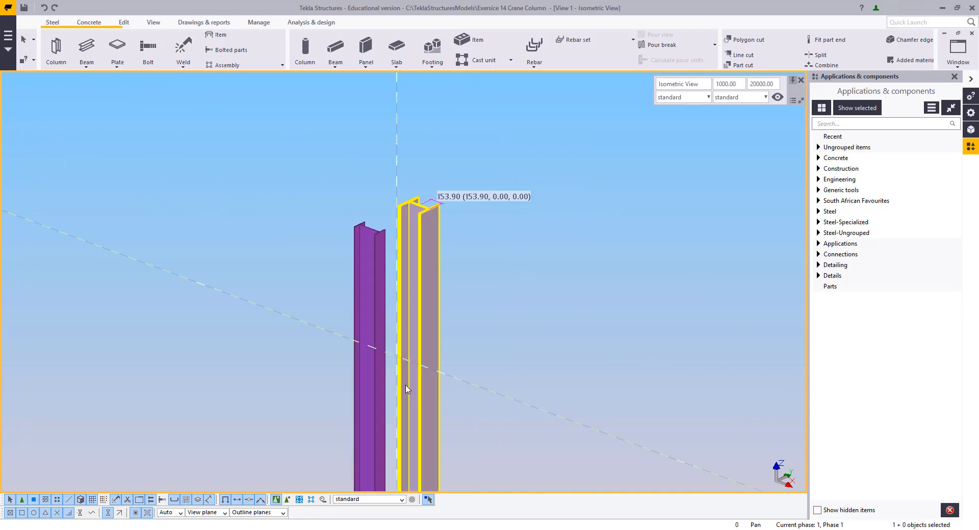
{"action": "scroll", "coordinate": [406, 389], "scroll_direction": "down", "scroll_amount": 4}
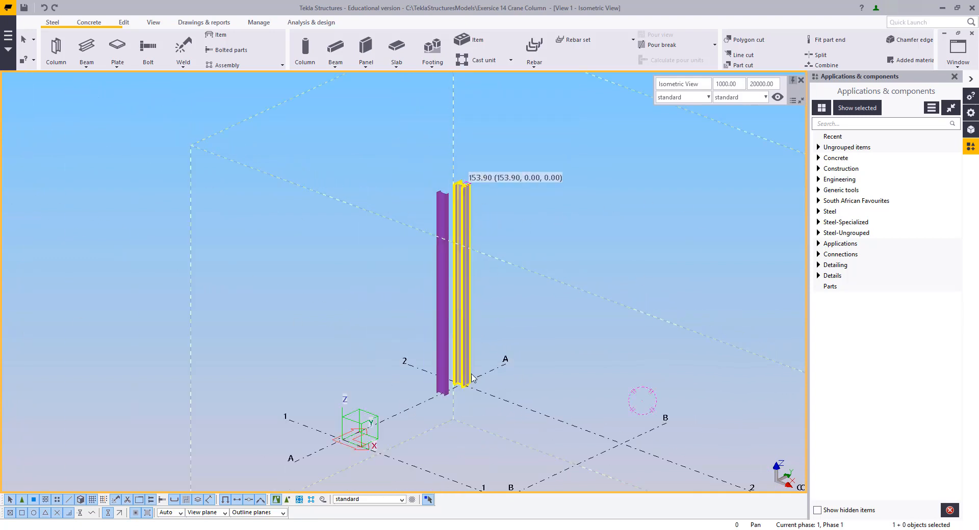
{"action": "scroll", "coordinate": [459, 186], "scroll_direction": "up", "scroll_amount": 5}
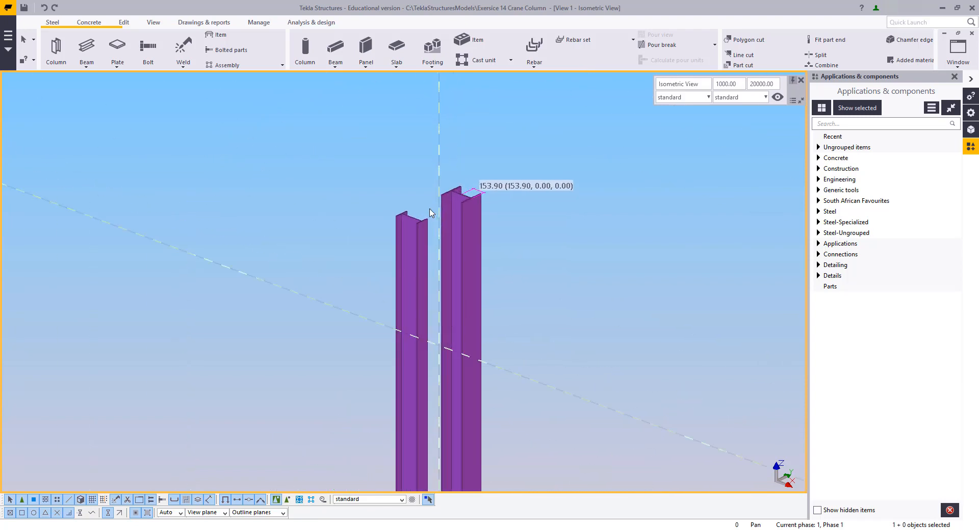
{"action": "middle_click_drag", "start_coordinate": [472, 199], "coordinate": [455, 253]}
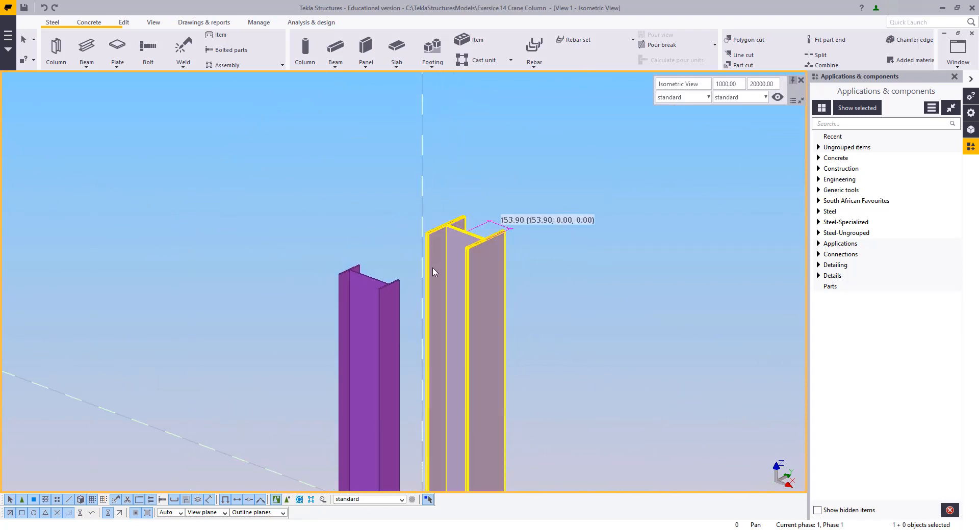
{"action": "scroll", "coordinate": [431, 311], "scroll_direction": "up", "scroll_amount": 2}
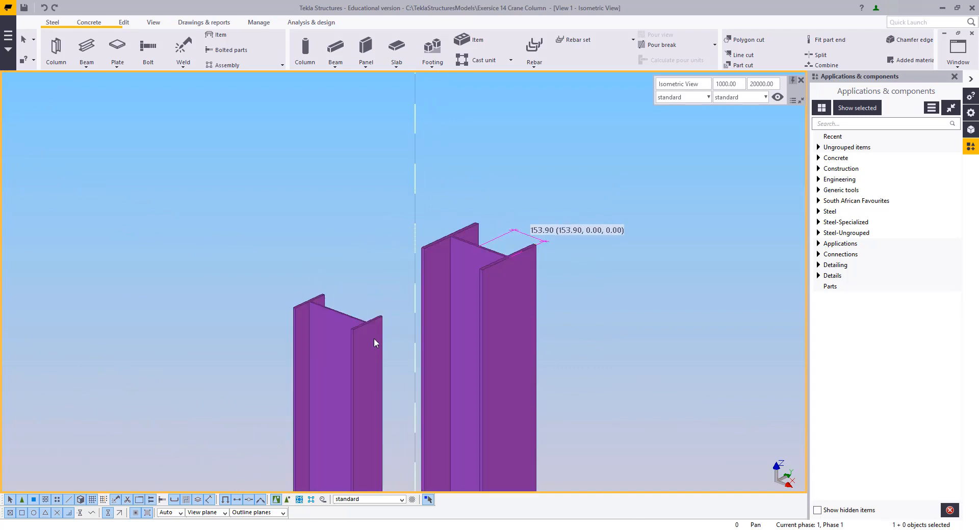
{"action": "scroll", "coordinate": [557, 250], "scroll_direction": "up", "scroll_amount": 2}
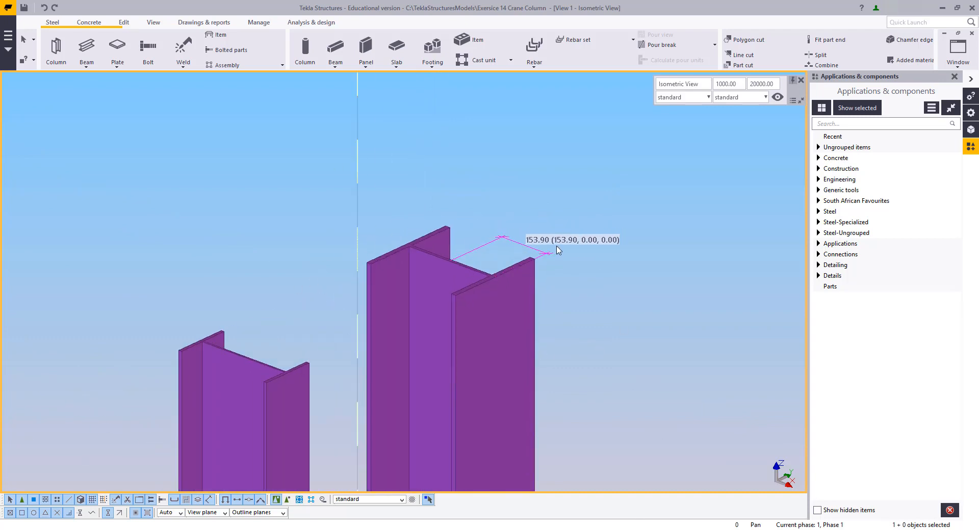
{"action": "double_click", "coordinate": [86, 43]}
{"action": "middle_click_drag", "start_coordinate": [365, 246], "coordinate": [229, 193]}
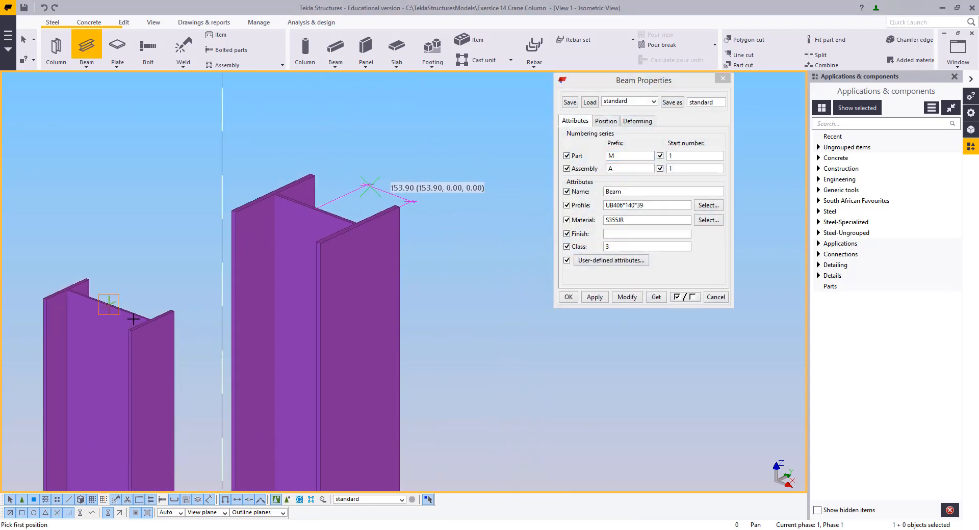
{"action": "left_click", "coordinate": [153, 322]}
{"action": "right_click", "coordinate": [193, 150]}
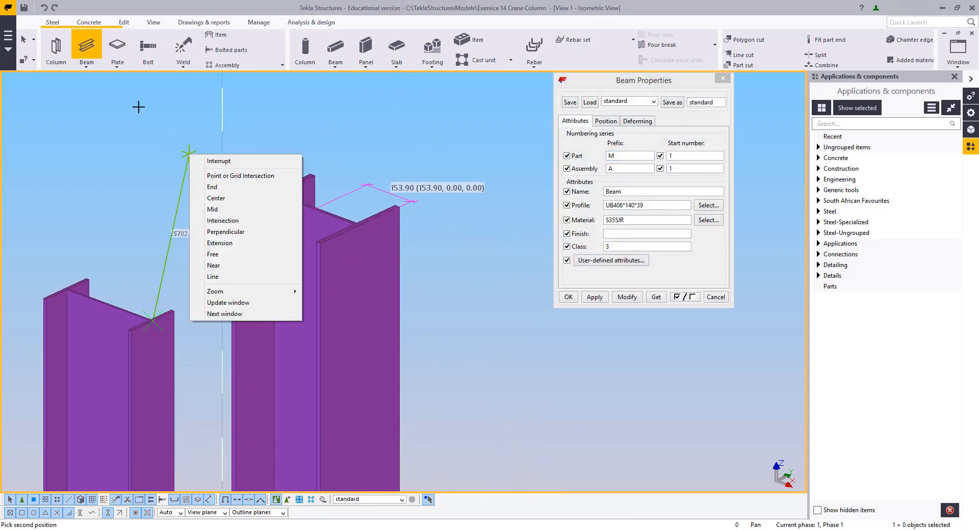
{"action": "left_click", "coordinate": [207, 162]}
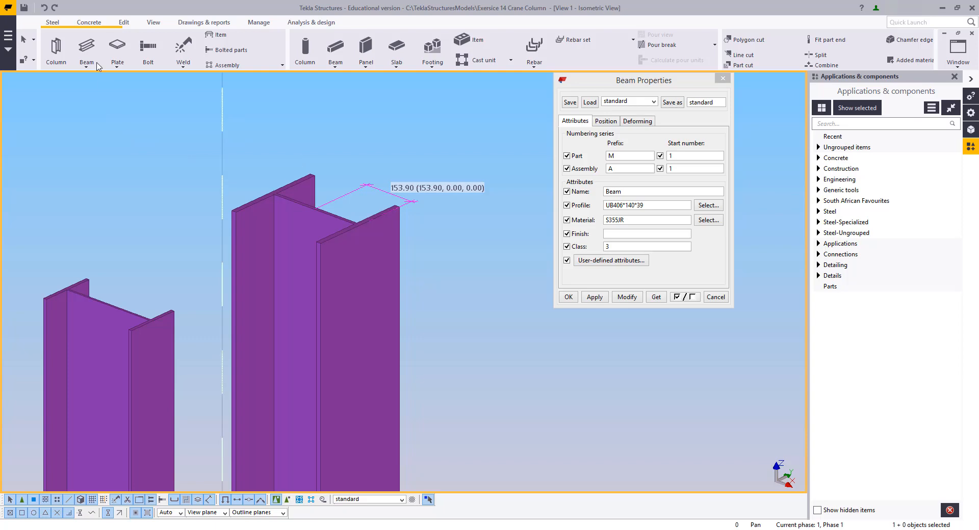
{"action": "left_click", "coordinate": [109, 305]}
{"action": "left_click", "coordinate": [317, 206]}
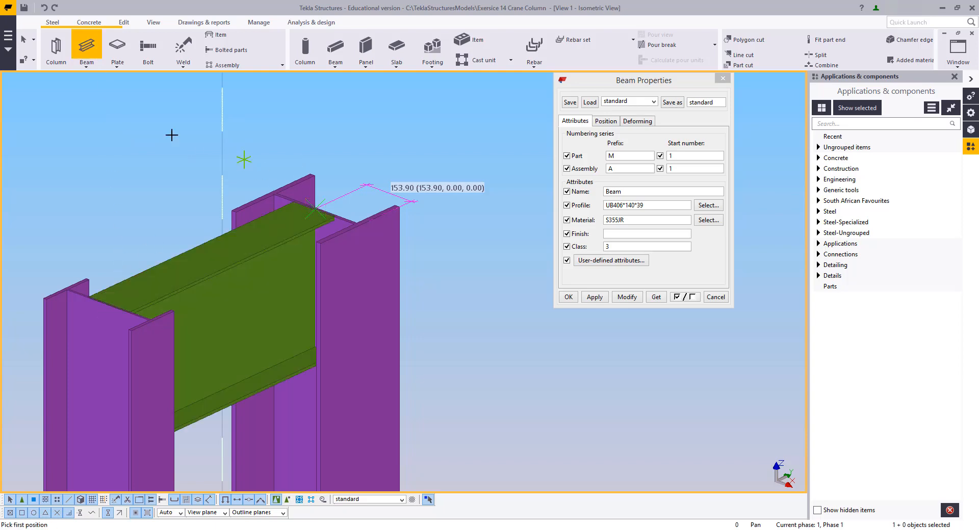
Select the new beam and clear its assembly prefix and name in the beam properties
{"action": "scroll", "coordinate": [267, 286], "scroll_direction": "up", "scroll_amount": 3}
{"action": "scroll", "coordinate": [145, 320], "scroll_direction": "down", "scroll_amount": 1}
{"action": "middle_click_drag", "start_coordinate": [145, 319], "coordinate": [223, 305]}
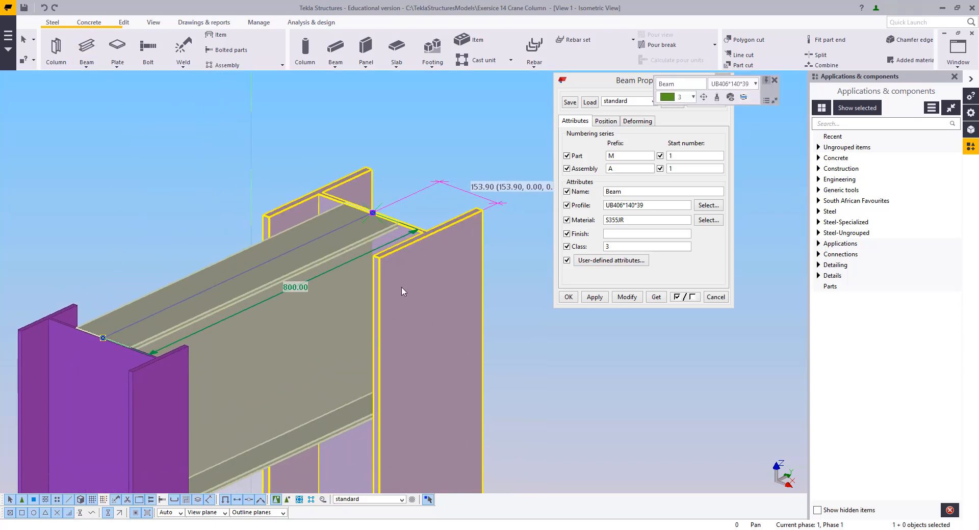
{"action": "middle_click_drag", "start_coordinate": [442, 268], "coordinate": [386, 295]}
{"action": "left_click_drag", "start_coordinate": [616, 156], "coordinate": [559, 180]}
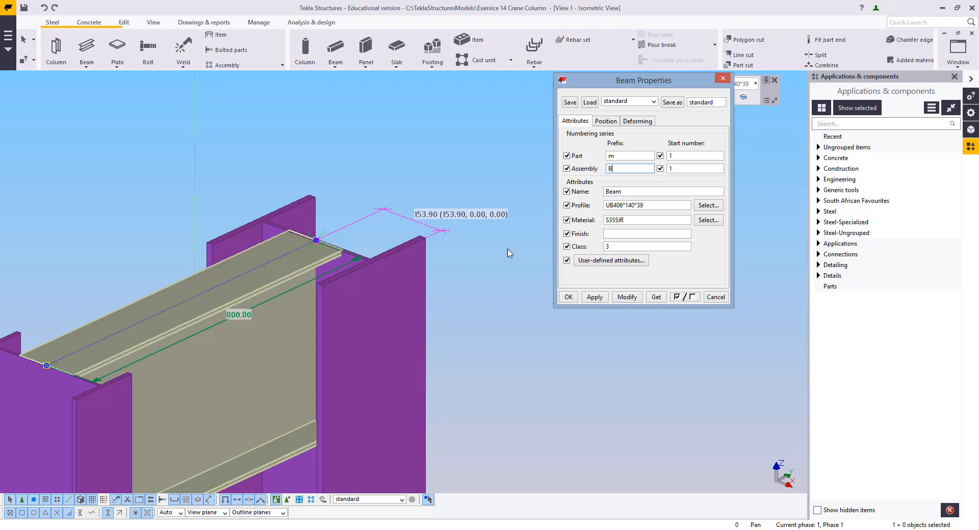
{"action": "middle_click_drag", "start_coordinate": [504, 282], "coordinate": [534, 269]}
{"action": "scroll", "coordinate": [494, 297], "scroll_direction": "down", "scroll_amount": 1}
{"action": "left_click_drag", "start_coordinate": [616, 167], "coordinate": [553, 202]}
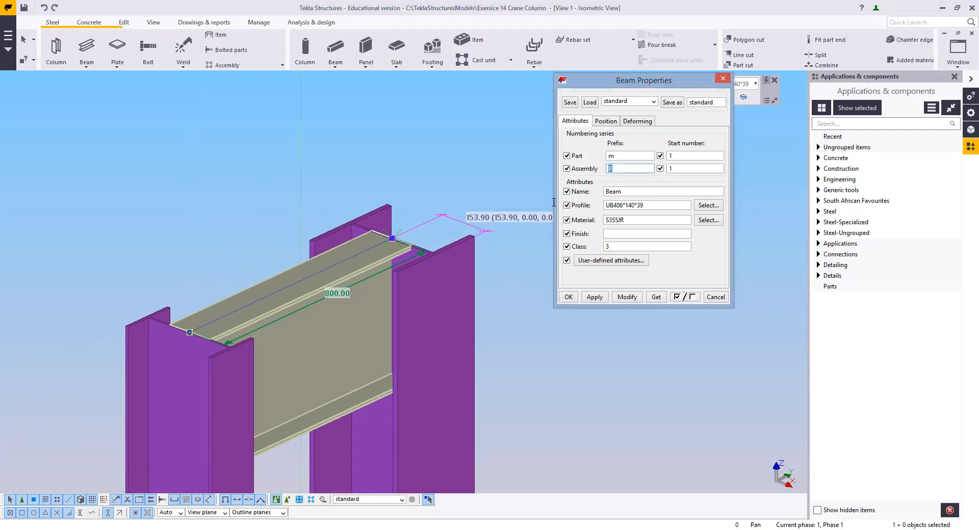
{"action": "key", "text": "Delete"}
{"action": "double_click", "coordinate": [645, 193]}
{"action": "key", "text": "Delete"}
{"action": "middle_click_drag", "start_coordinate": [465, 285], "coordinate": [404, 283]}
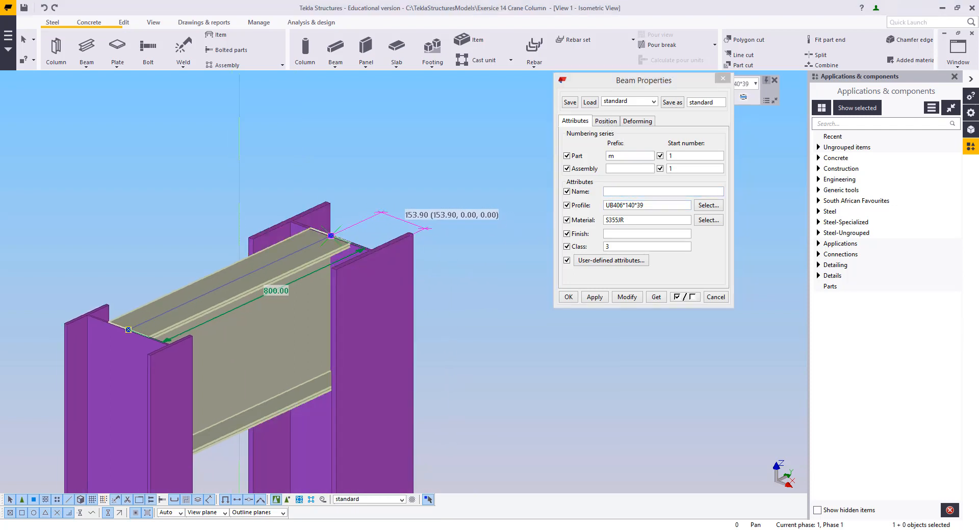
{"action": "middle_click_drag", "start_coordinate": [403, 286], "coordinate": [401, 274]}
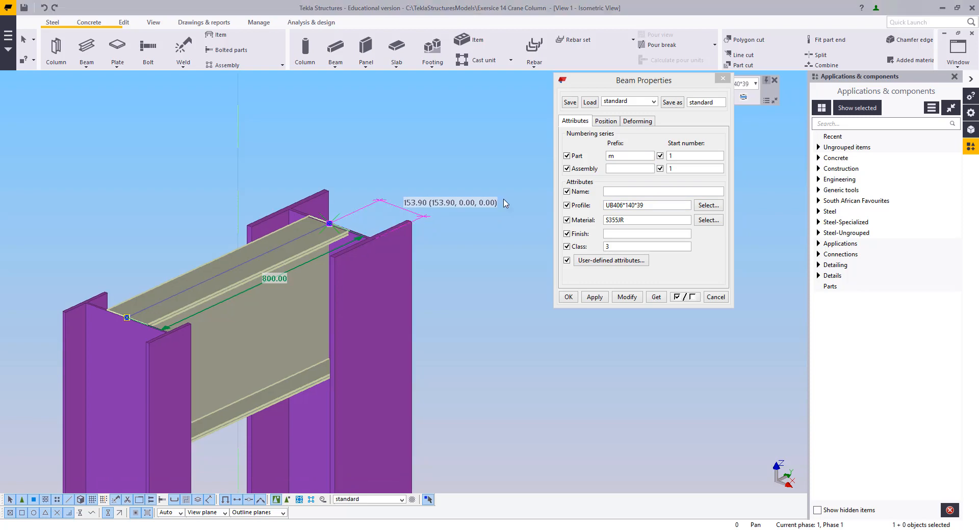
Choose the PC200*75 channel from the C profiles as the beam's profile
{"action": "left_click", "coordinate": [709, 206]}
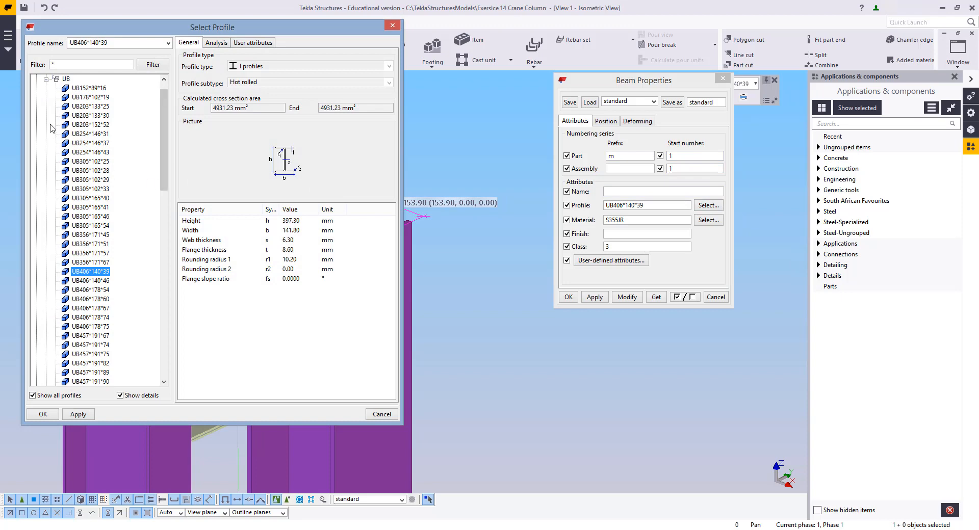
{"action": "scroll", "coordinate": [52, 128], "scroll_direction": "up", "scroll_amount": 1}
{"action": "left_click", "coordinate": [36, 79]}
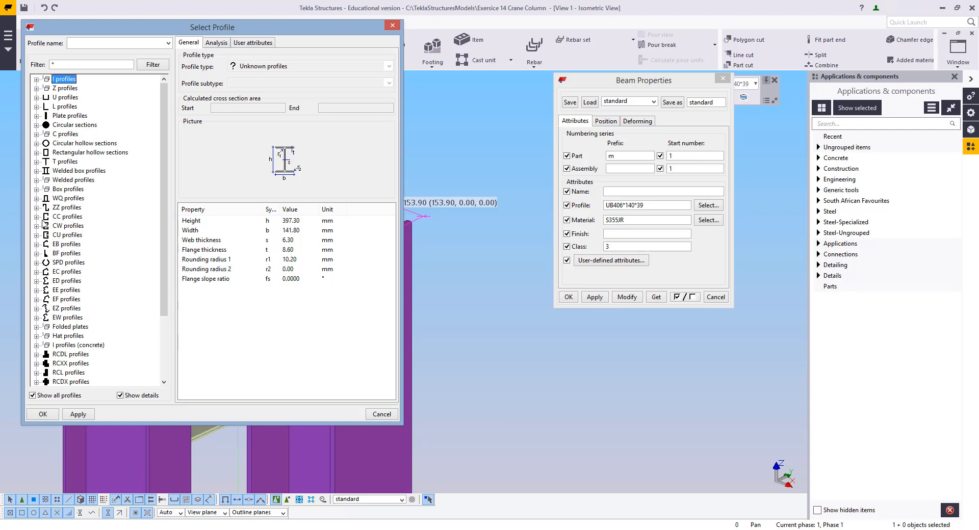
{"action": "left_click", "coordinate": [36, 134]}
{"action": "left_click", "coordinate": [46, 144]}
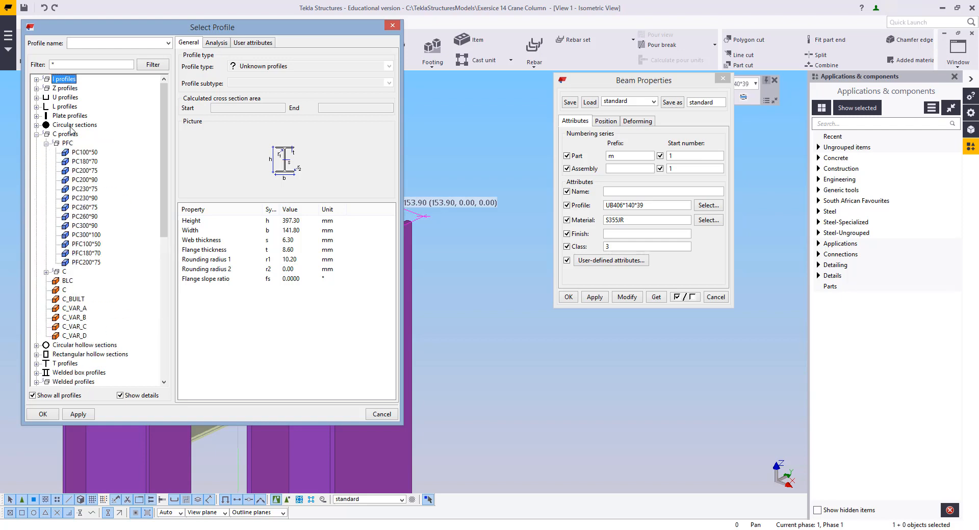
{"action": "left_click", "coordinate": [81, 171]}
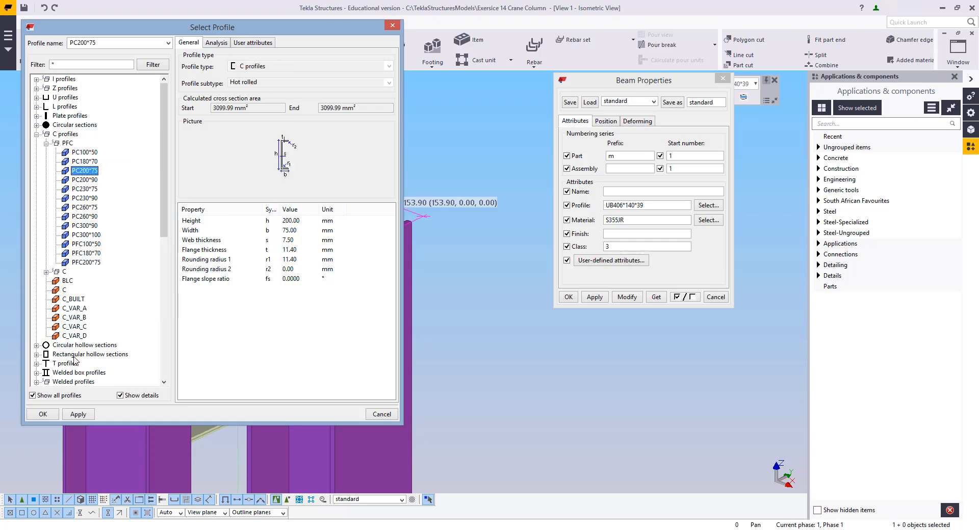
{"action": "left_click", "coordinate": [43, 414]}
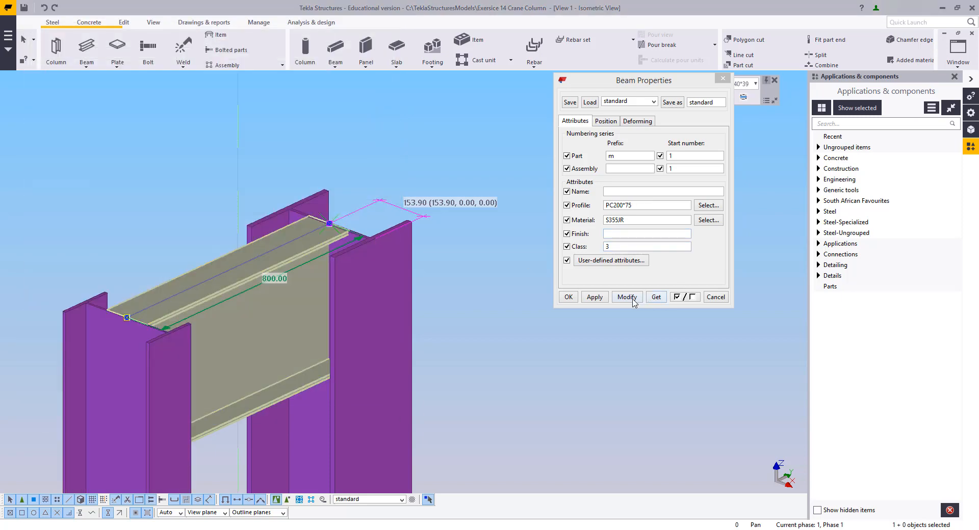
Set the beam's on-plane position to Right with an offset of 153.9 and modify the beam
{"action": "scroll", "coordinate": [341, 292], "scroll_direction": "up", "scroll_amount": 4}
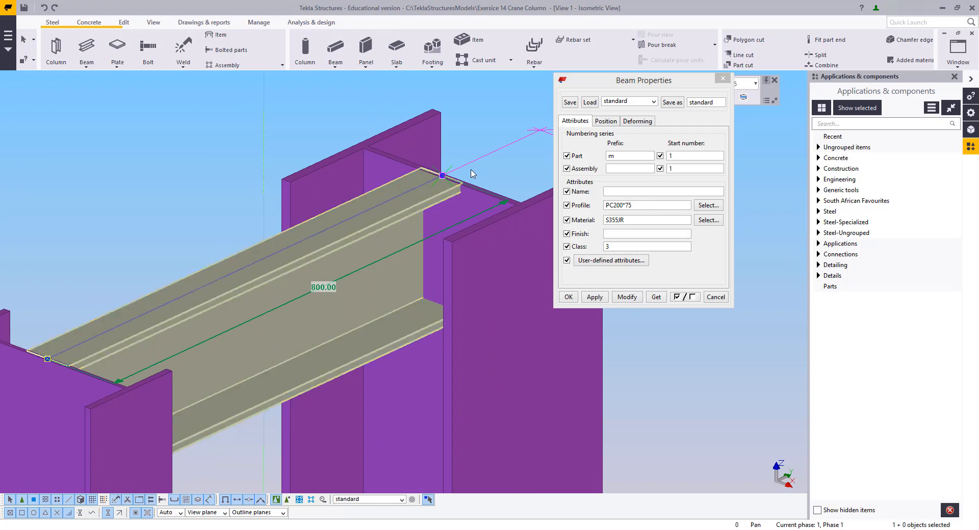
{"action": "left_click", "coordinate": [601, 122]}
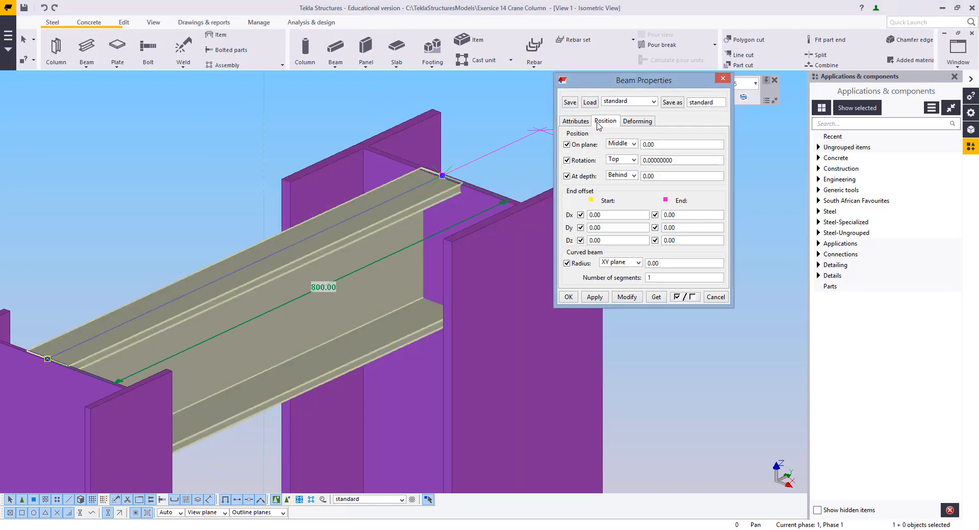
{"action": "left_click", "coordinate": [630, 146]}
{"action": "left_click", "coordinate": [616, 163]}
{"action": "left_click", "coordinate": [626, 298]}
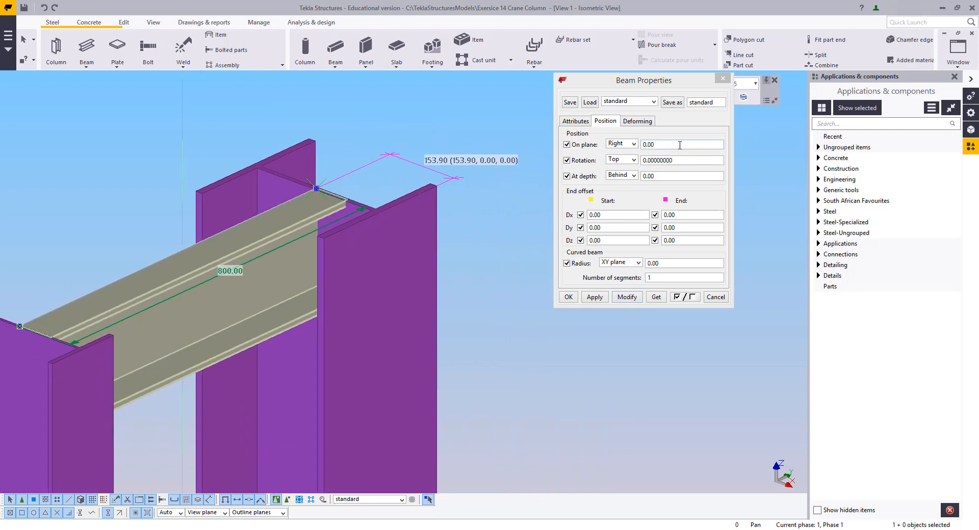
{"action": "left_click", "coordinate": [679, 145]}
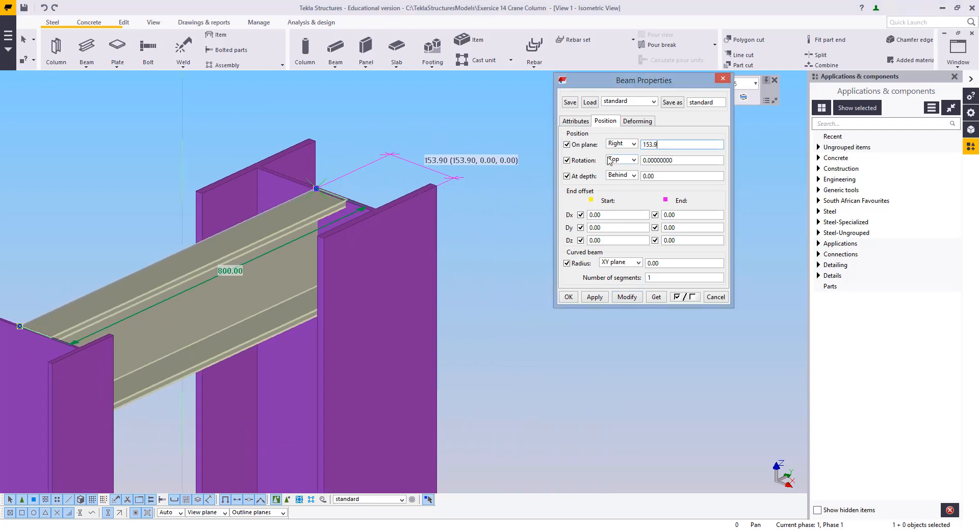
{"action": "left_click", "coordinate": [626, 296]}
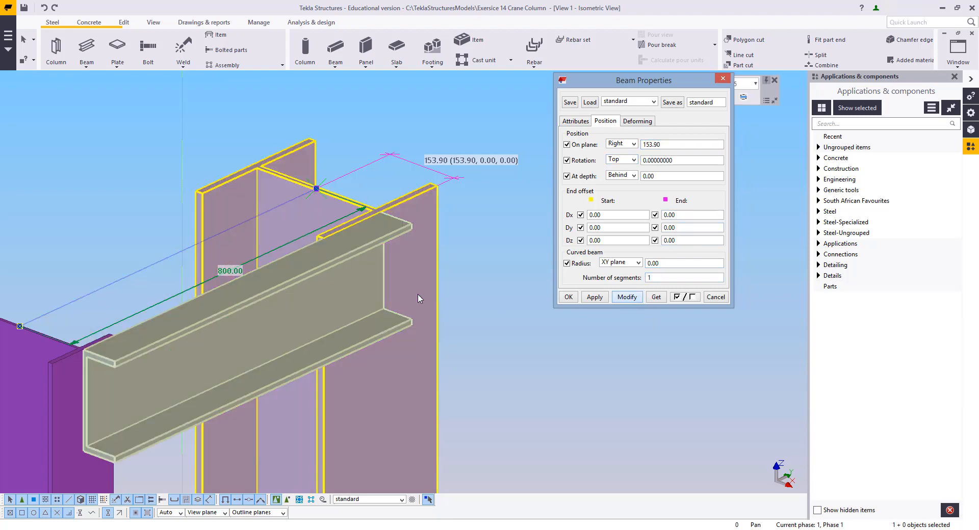
Zoom around the channel beam to inspect how it sits against the two columns
{"action": "scroll", "coordinate": [212, 316], "scroll_direction": "up", "scroll_amount": 6}
{"action": "scroll", "coordinate": [191, 359], "scroll_direction": "up", "scroll_amount": 5}
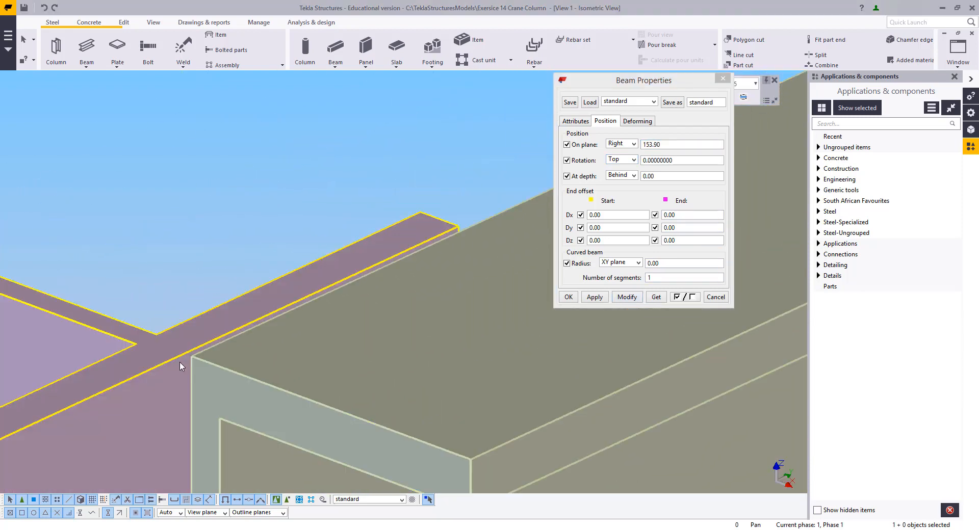
{"action": "scroll", "coordinate": [191, 359], "scroll_direction": "down", "scroll_amount": 5}
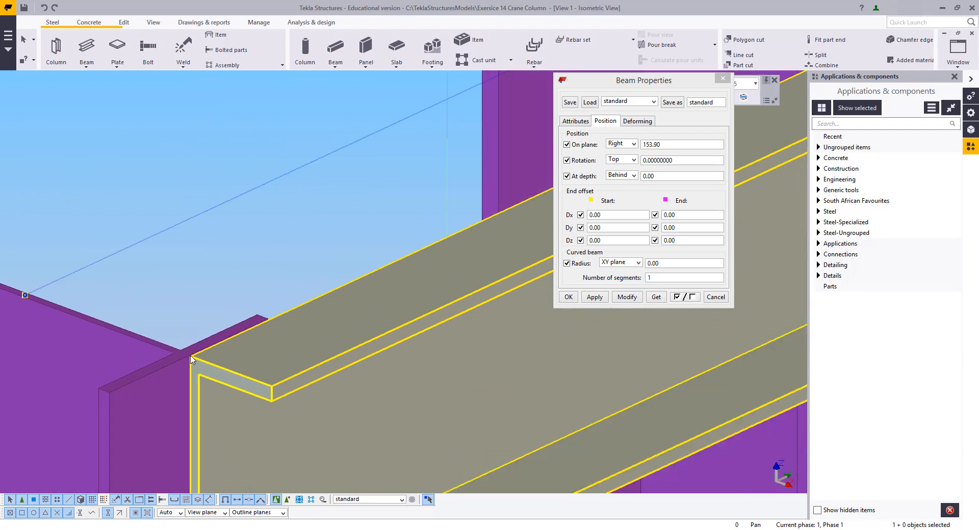
{"action": "middle_click_drag", "start_coordinate": [459, 229], "coordinate": [24, 408]}
{"action": "scroll", "coordinate": [325, 275], "scroll_direction": "up", "scroll_amount": 6}
{"action": "scroll", "coordinate": [326, 269], "scroll_direction": "down", "scroll_amount": 8}
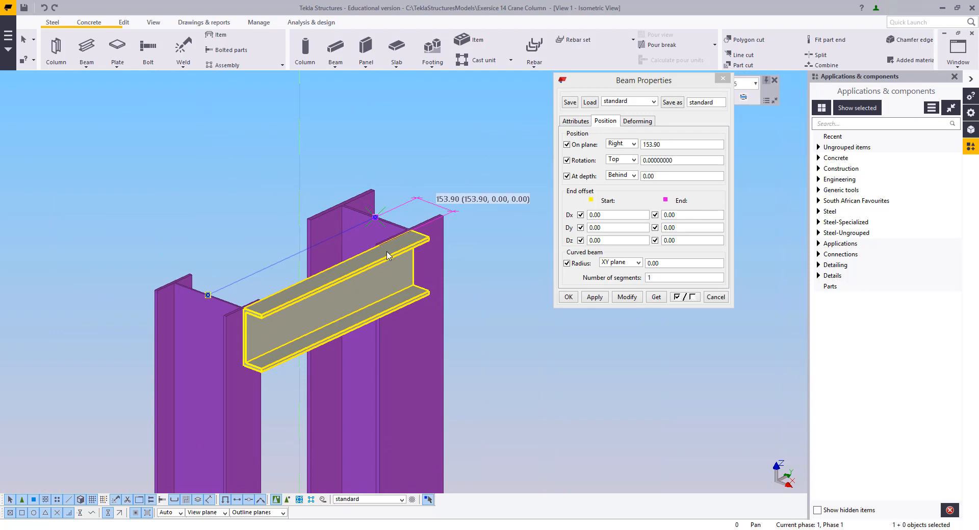
{"action": "scroll", "coordinate": [444, 261], "scroll_direction": "down", "scroll_amount": 8}
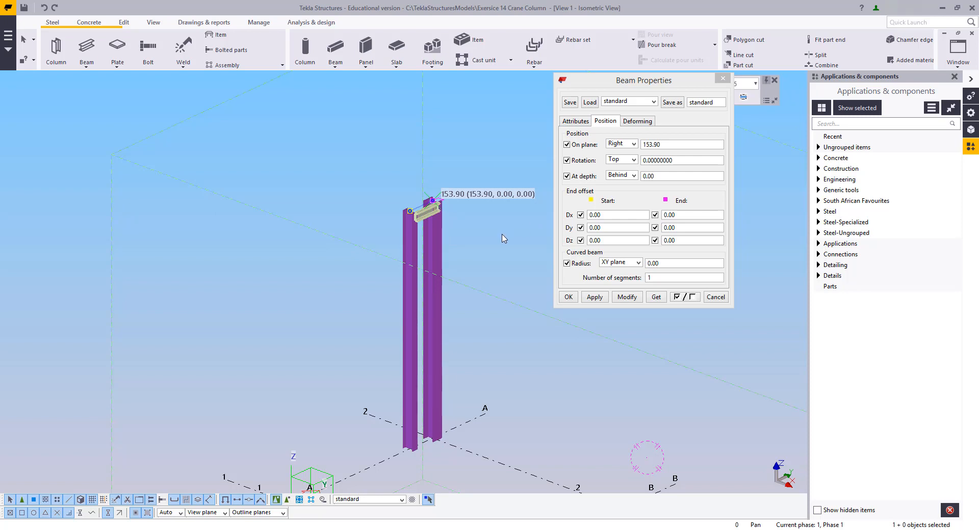
Set the channel beam's at-depth position to Middle, modify the beam and close its properties
{"action": "scroll", "coordinate": [412, 229], "scroll_direction": "up", "scroll_amount": 6}
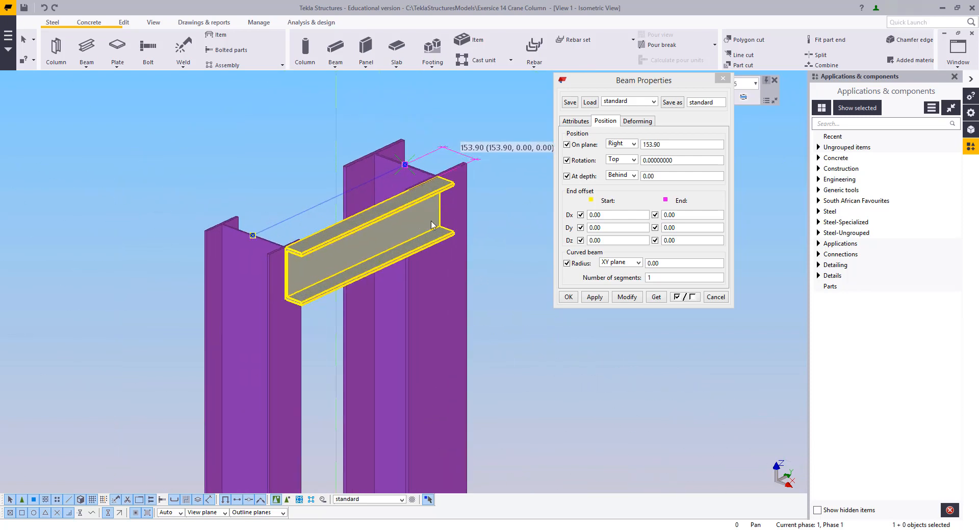
{"action": "left_click", "coordinate": [576, 122]}
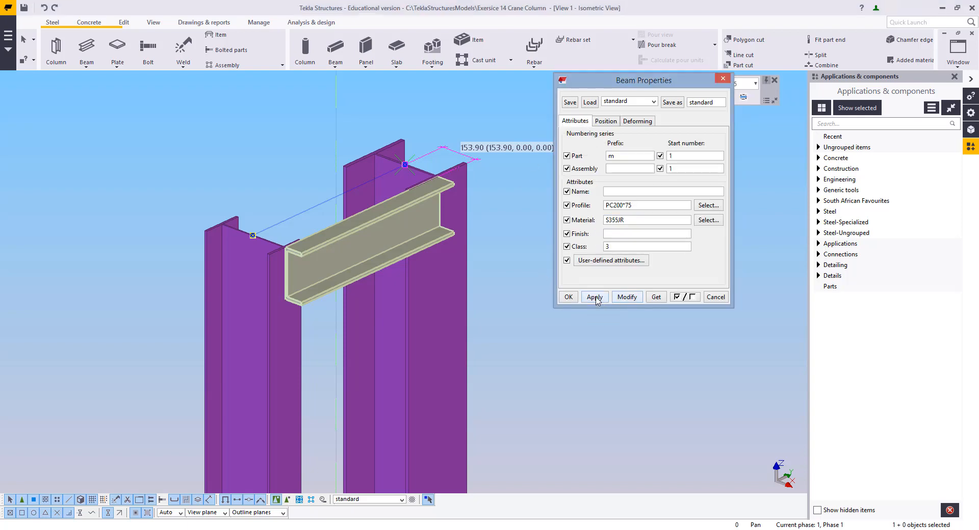
{"action": "left_click", "coordinate": [605, 121]}
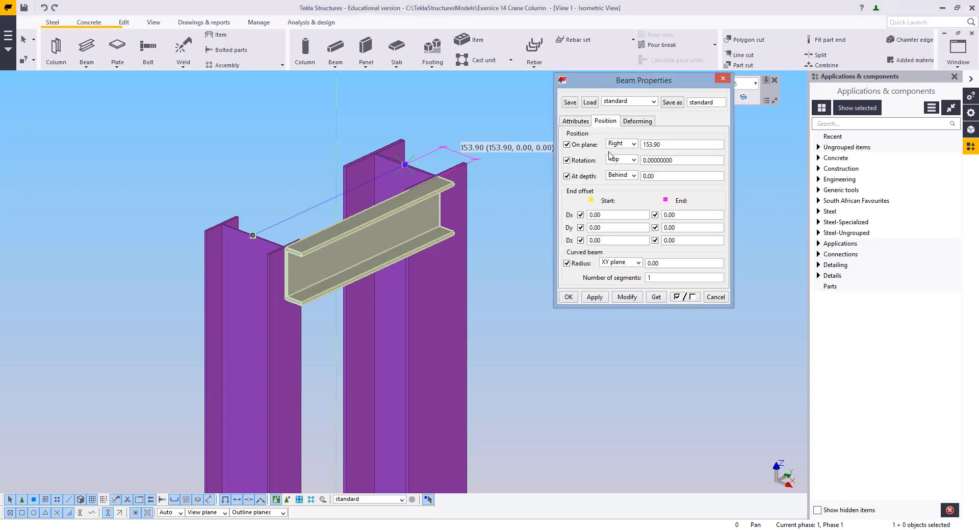
{"action": "left_click", "coordinate": [626, 177]}
{"action": "left_click", "coordinate": [620, 191]}
{"action": "left_click", "coordinate": [622, 300]}
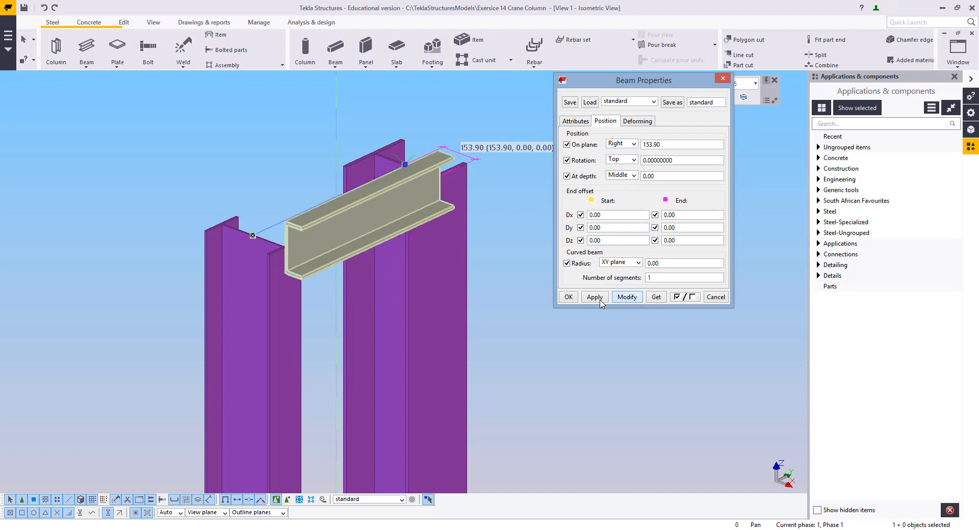
{"action": "left_click", "coordinate": [560, 295]}
{"action": "left_click", "coordinate": [468, 261]}
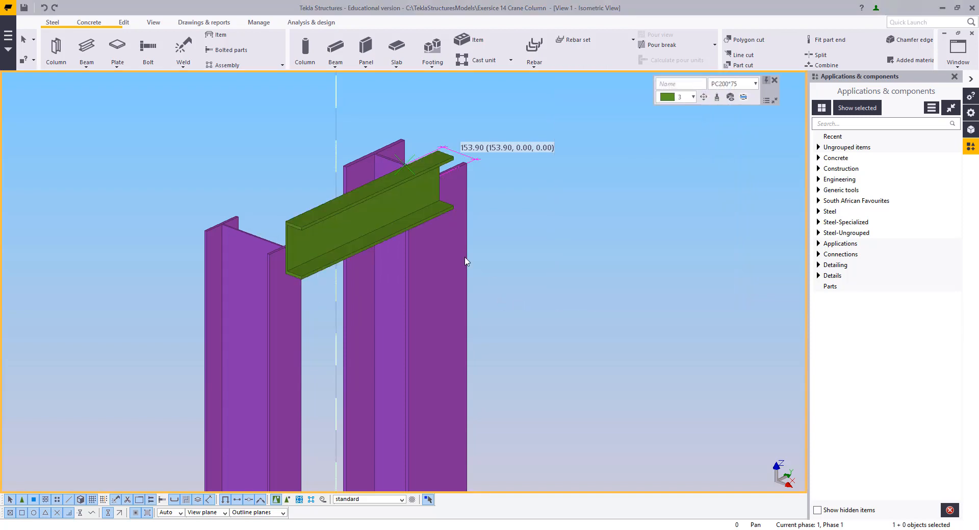
Delete the channel beam
{"action": "right_click", "coordinate": [344, 139]}
{"action": "left_click", "coordinate": [308, 231]}
{"action": "key", "text": "Delete"}
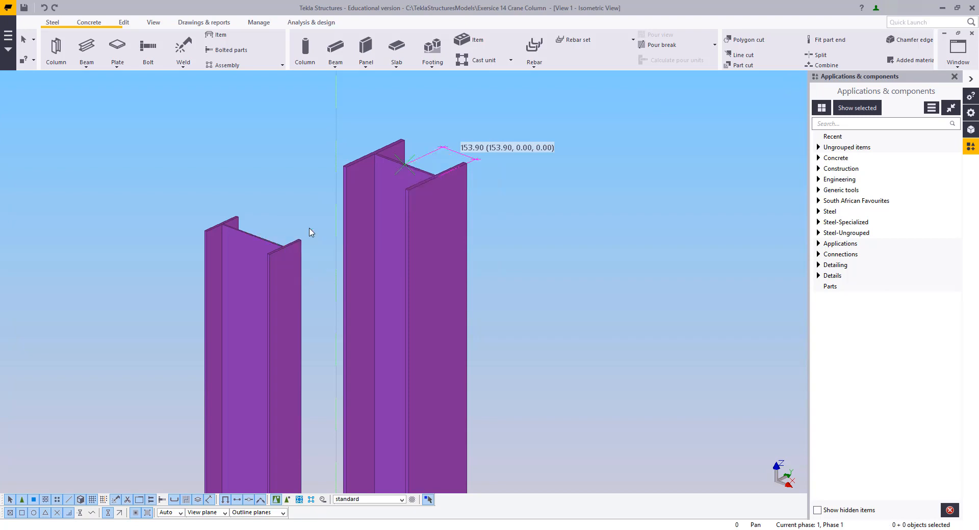
Create a new view by picking two points on the grid so the columns show in elevation
{"action": "scroll", "coordinate": [640, 240], "scroll_direction": "down", "scroll_amount": 2}
{"action": "left_click", "coordinate": [951, 56]}
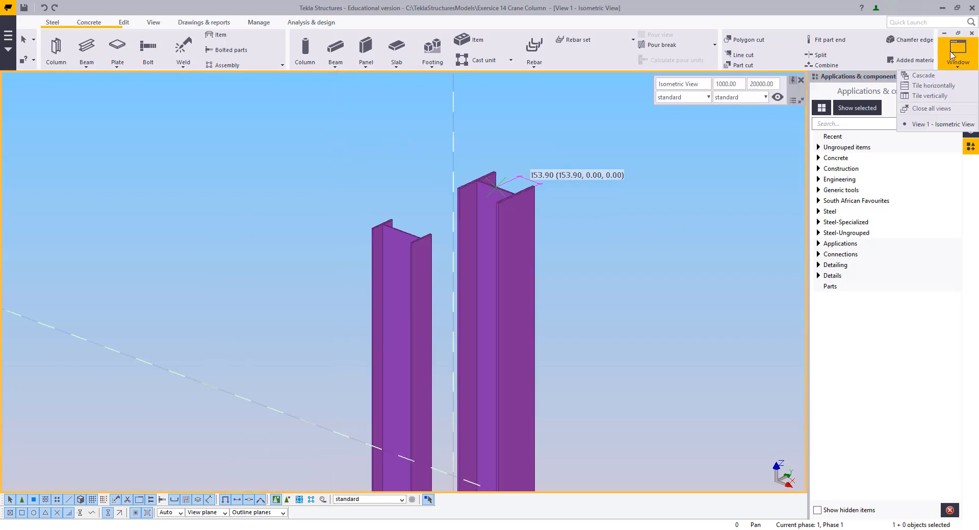
{"action": "middle_click_drag", "start_coordinate": [628, 268], "coordinate": [500, 189]}
{"action": "scroll", "coordinate": [456, 220], "scroll_direction": "down", "scroll_amount": 4}
{"action": "middle_click_drag", "start_coordinate": [456, 221], "coordinate": [485, 191]}
{"action": "middle_click_drag", "start_coordinate": [468, 366], "coordinate": [432, 481]}
{"action": "scroll", "coordinate": [501, 317], "scroll_direction": "down", "scroll_amount": 2}
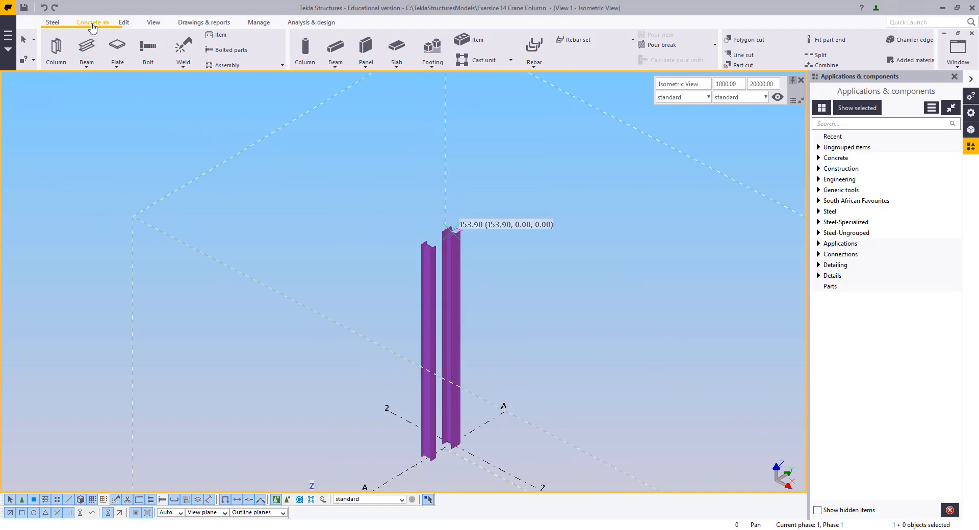
{"action": "left_click", "coordinate": [149, 24]}
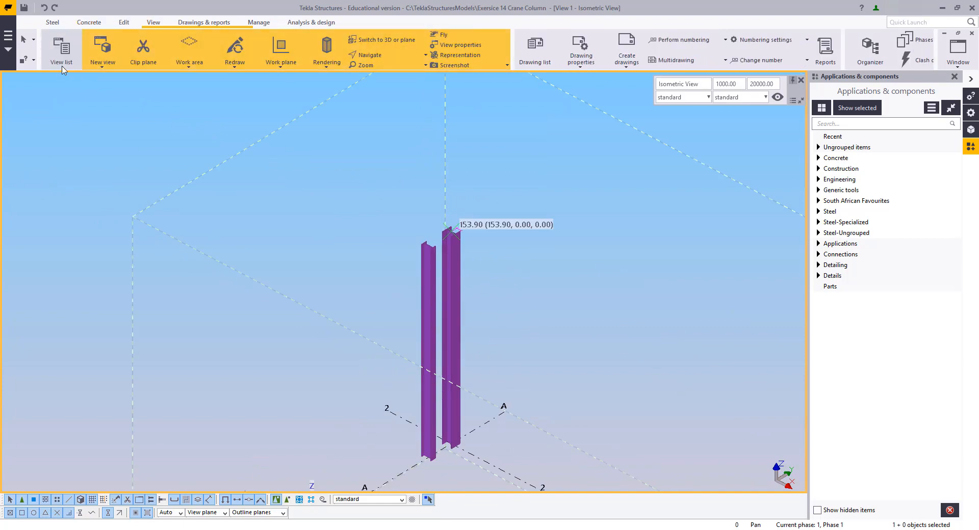
{"action": "left_click", "coordinate": [100, 62]}
{"action": "left_click", "coordinate": [112, 102]}
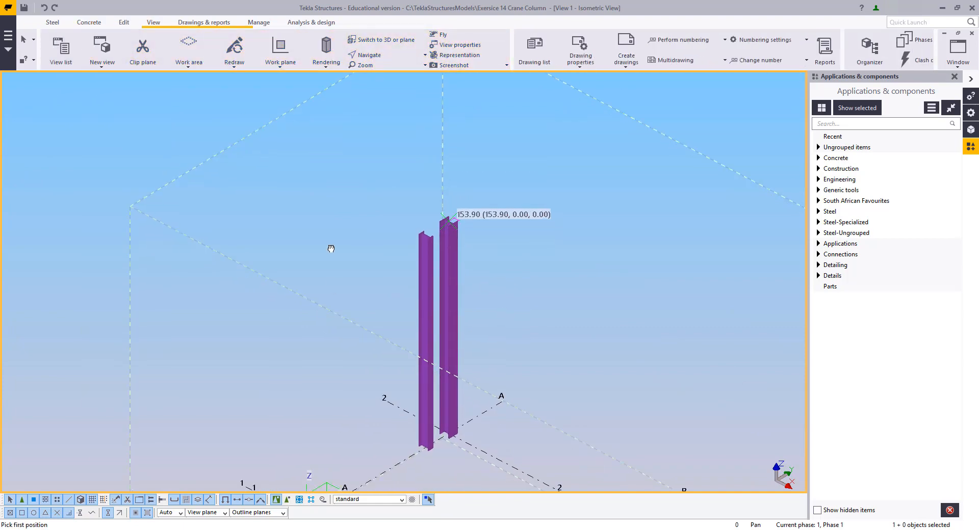
{"action": "left_click", "coordinate": [385, 399]}
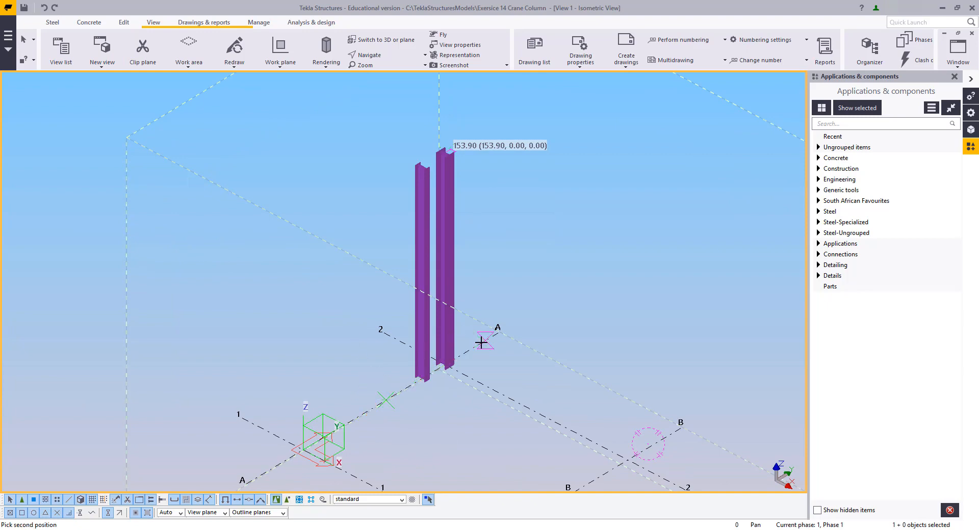
{"action": "left_click", "coordinate": [481, 342]}
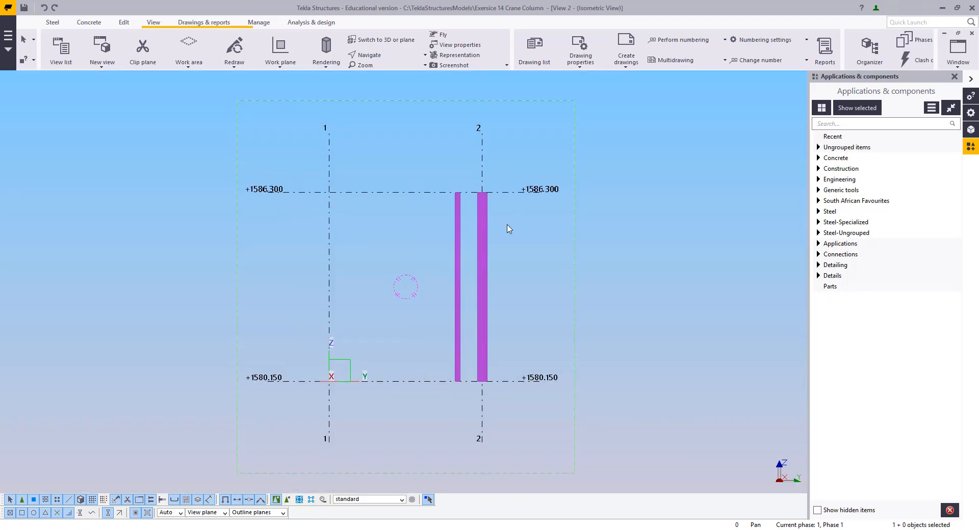
Draw a construction line along the +1580.150 base level from the column on grid 2 to grid 1
{"action": "scroll", "coordinate": [499, 316], "scroll_direction": "up", "scroll_amount": 5}
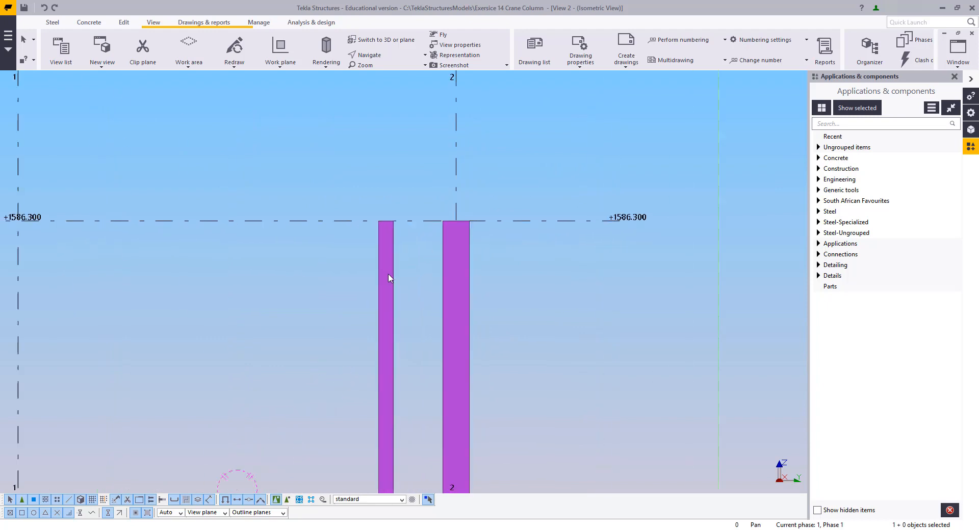
{"action": "scroll", "coordinate": [389, 278], "scroll_direction": "up", "scroll_amount": 2}
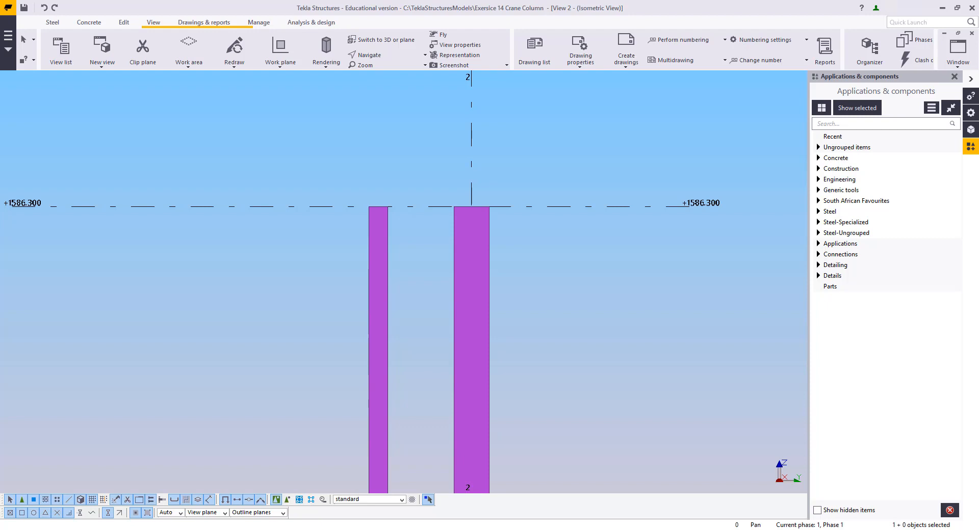
{"action": "scroll", "coordinate": [318, 335], "scroll_direction": "down", "scroll_amount": 2}
{"action": "middle_click_drag", "start_coordinate": [318, 335], "coordinate": [324, 97]}
{"action": "middle_click_drag", "start_coordinate": [315, 332], "coordinate": [334, 224]}
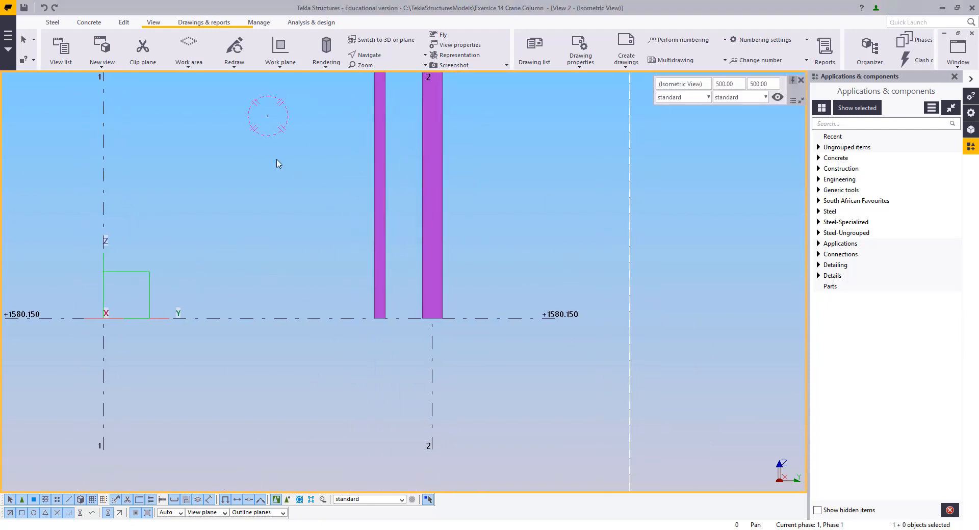
{"action": "left_click", "coordinate": [125, 22]}
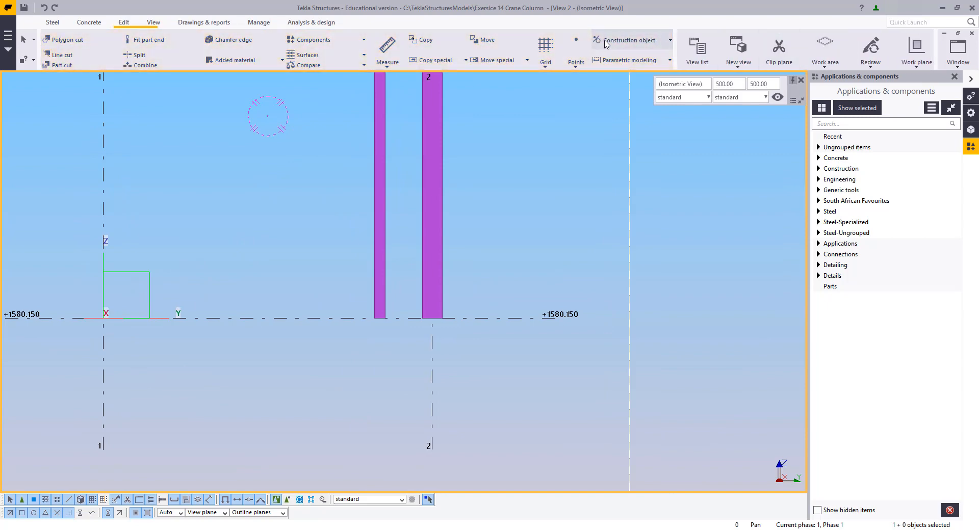
{"action": "left_click", "coordinate": [605, 45]}
{"action": "left_click", "coordinate": [614, 75]}
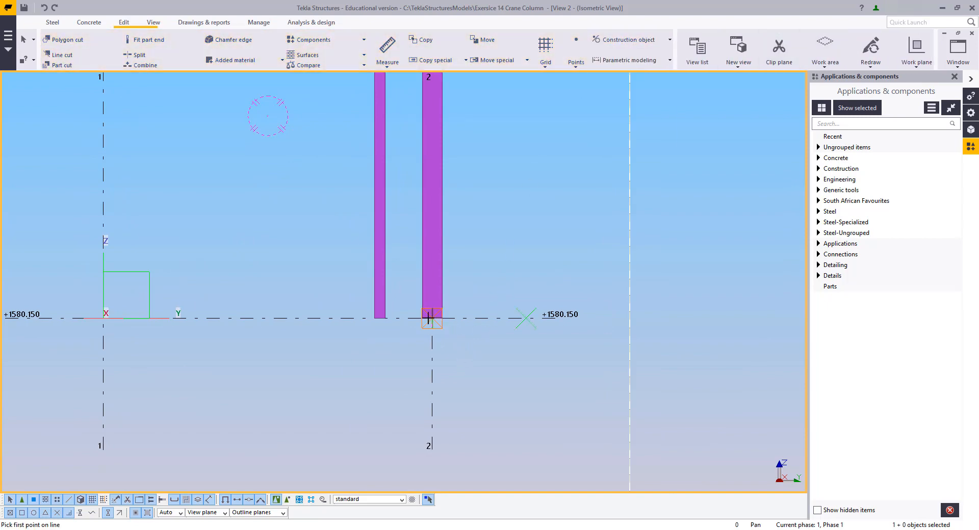
{"action": "left_click", "coordinate": [429, 318]}
{"action": "left_click", "coordinate": [99, 319]}
{"action": "right_click", "coordinate": [139, 232]}
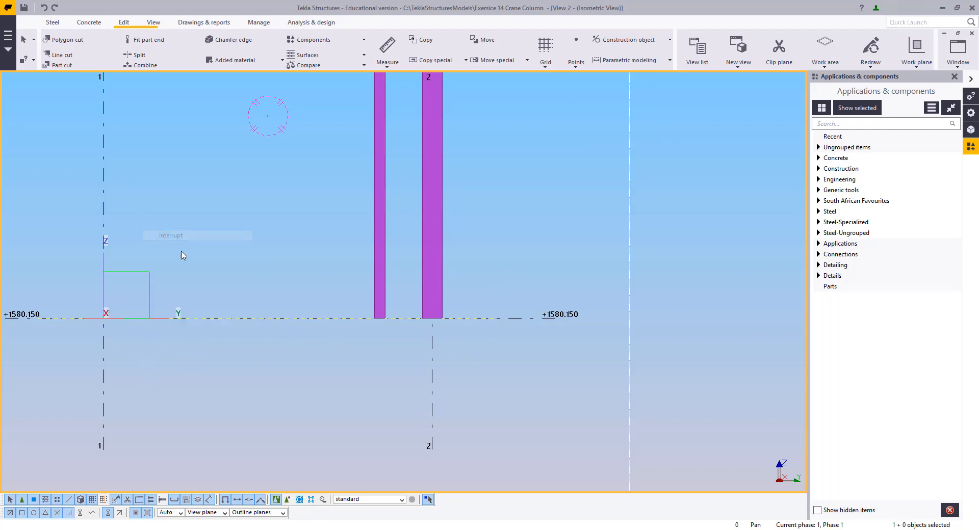
Copy the base construction line upward with a linear copy of dZ 260
{"action": "middle_click_drag", "start_coordinate": [464, 310], "coordinate": [520, 412]}
{"action": "left_click", "coordinate": [527, 419]}
{"action": "right_click", "coordinate": [553, 292]}
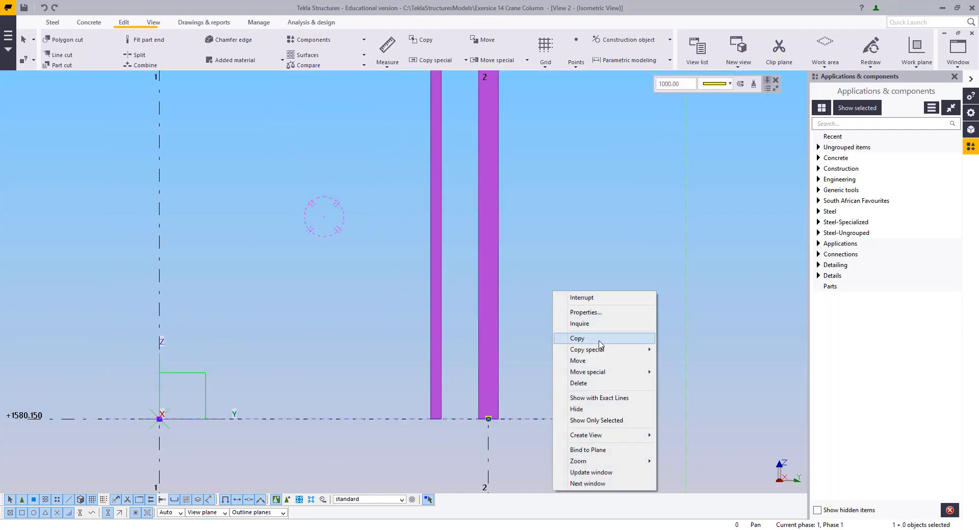
{"action": "mouse_move", "coordinate": [605, 349]}
{"action": "left_click", "coordinate": [676, 350]}
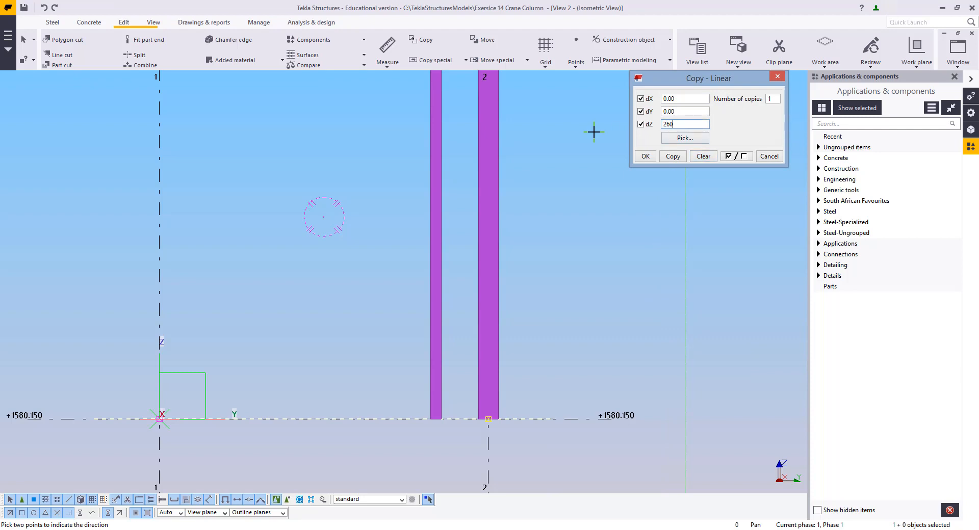
{"action": "left_click", "coordinate": [675, 157]}
{"action": "right_click", "coordinate": [553, 216]}
{"action": "left_click", "coordinate": [562, 222]}
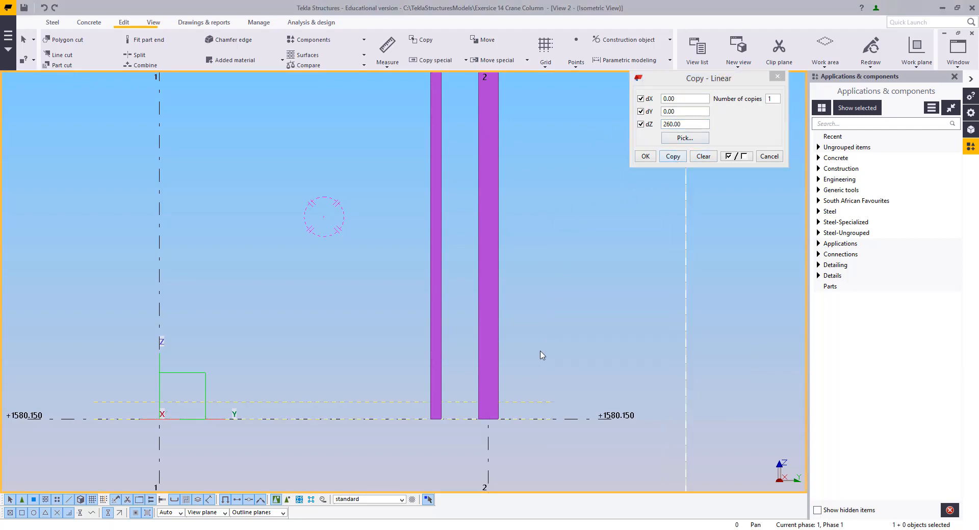
Linearly copy the raised construction line five times upward at dZ 994
{"action": "middle_click_drag", "start_coordinate": [538, 350], "coordinate": [517, 370]}
{"action": "scroll", "coordinate": [516, 371], "scroll_direction": "up", "scroll_amount": 2}
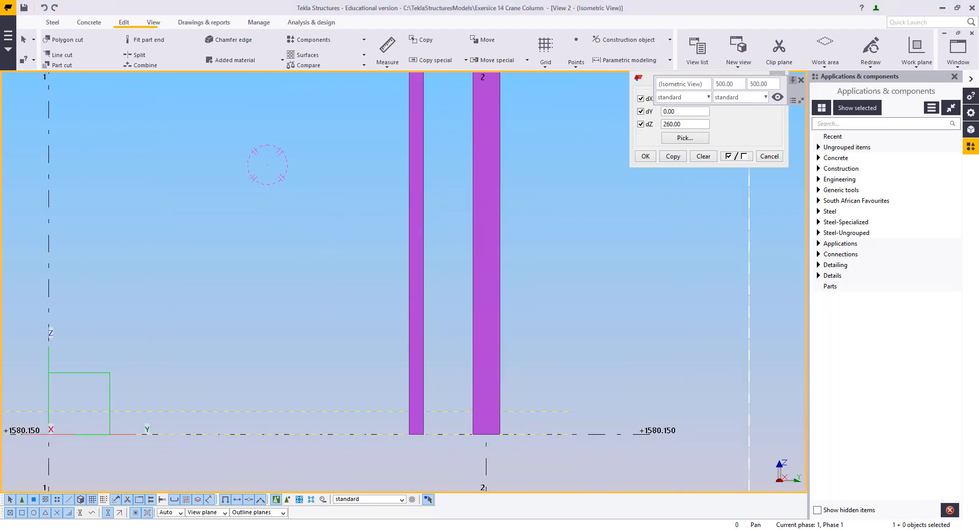
{"action": "left_click", "coordinate": [533, 412]}
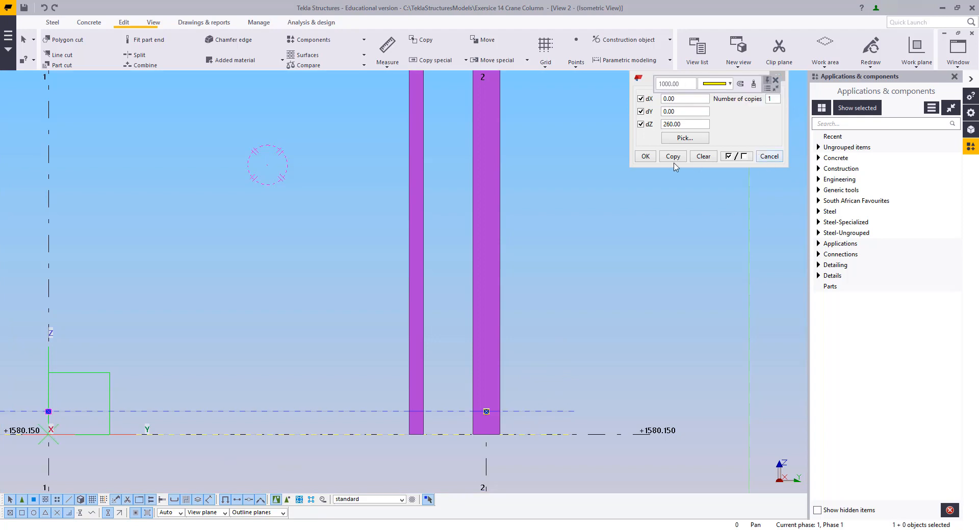
{"action": "left_click_drag", "start_coordinate": [691, 123], "coordinate": [642, 124]}
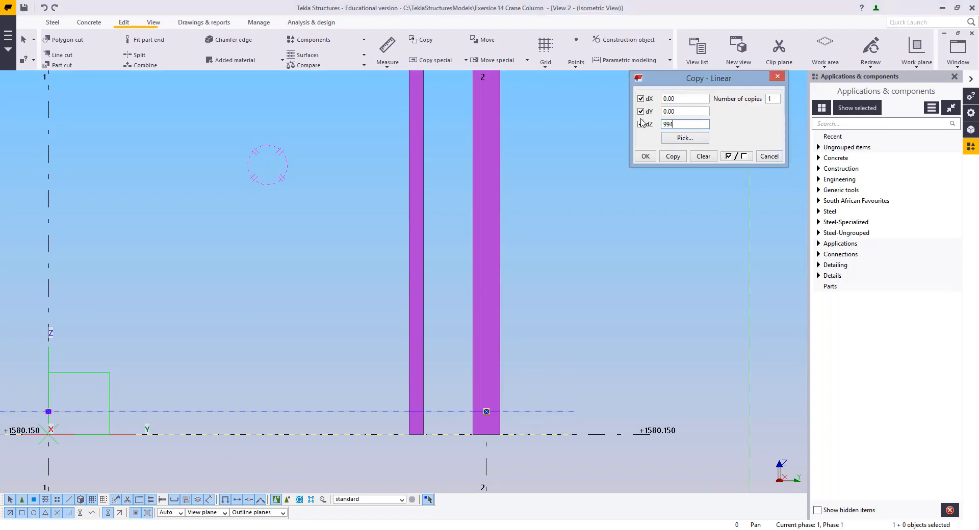
{"action": "key", "text": "Return"}
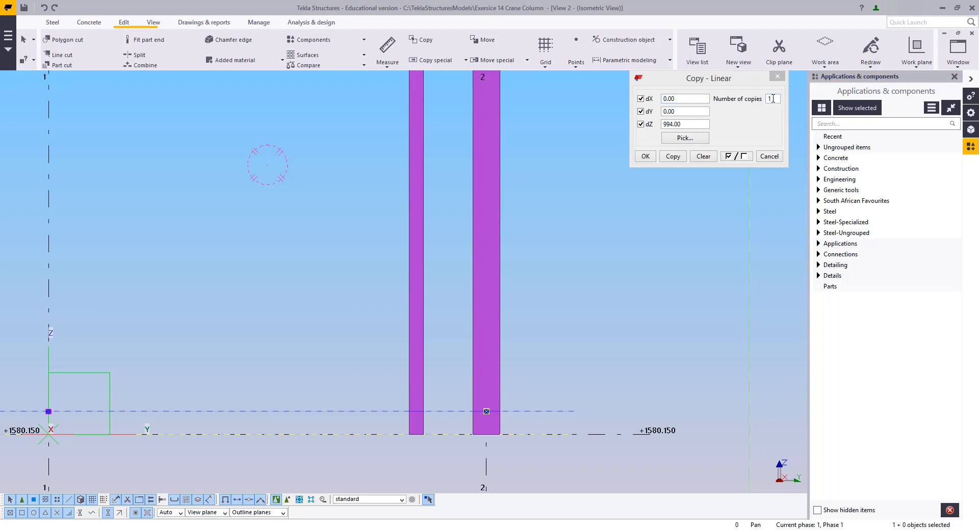
{"action": "left_click_drag", "start_coordinate": [772, 98], "coordinate": [760, 101]}
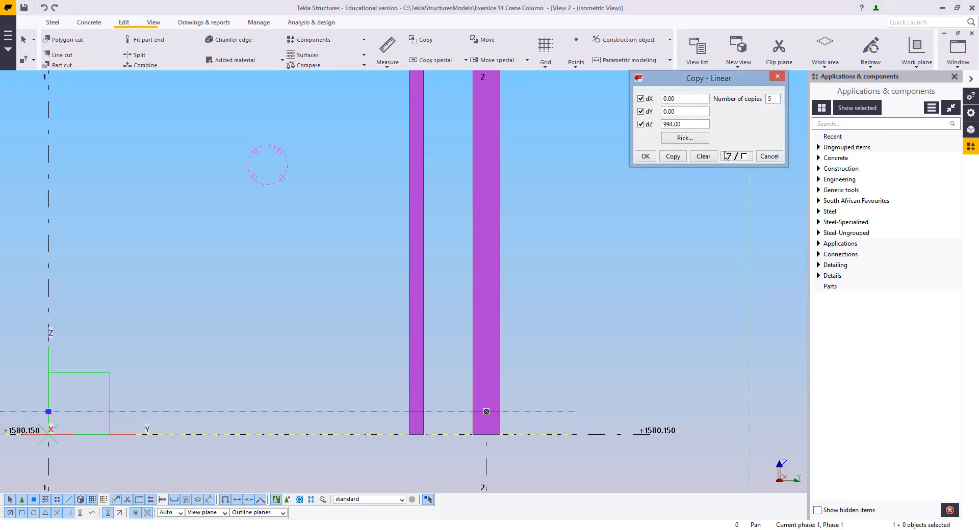
{"action": "right_click", "coordinate": [529, 170]}
{"action": "left_click", "coordinate": [547, 181]}
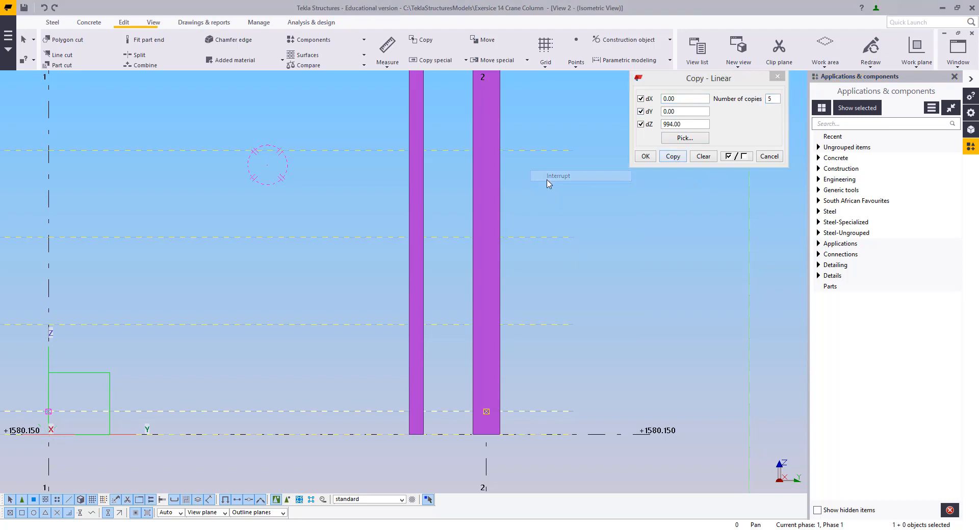
Measure the vertical distance from the top construction line to the top of the columns
{"action": "middle_click_drag", "start_coordinate": [547, 181], "coordinate": [545, 529]}
{"action": "middle_click_drag", "start_coordinate": [545, 320], "coordinate": [568, 320]}
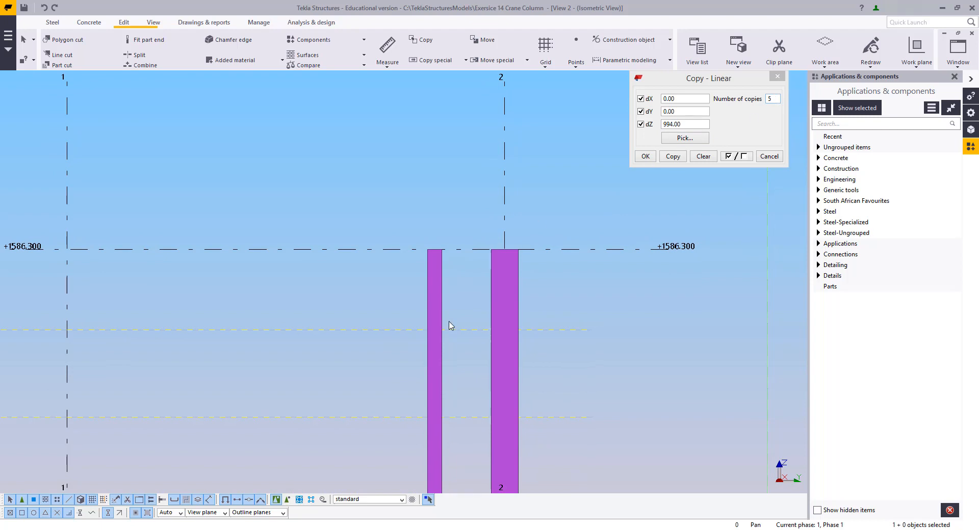
{"action": "key", "text": "f"}
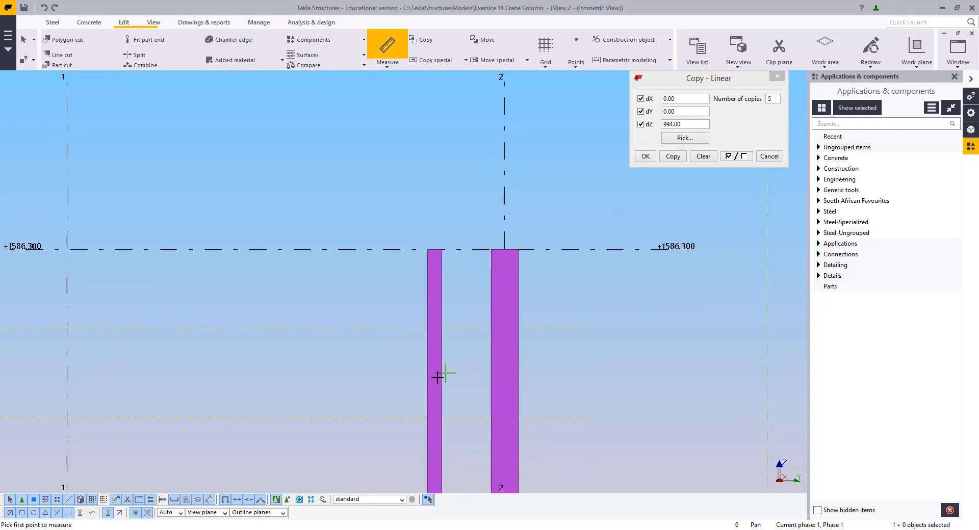
{"action": "left_click", "coordinate": [557, 329]}
{"action": "left_click", "coordinate": [558, 249]}
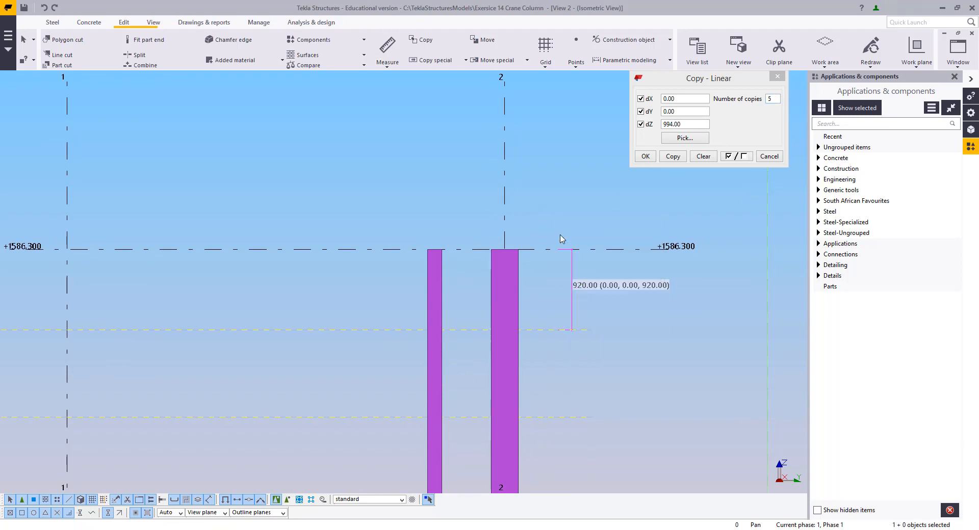
{"action": "scroll", "coordinate": [580, 349], "scroll_direction": "up", "scroll_amount": 2}
{"action": "scroll", "coordinate": [569, 291], "scroll_direction": "up", "scroll_amount": 1}
{"action": "middle_click_drag", "start_coordinate": [569, 291], "coordinate": [532, 334]}
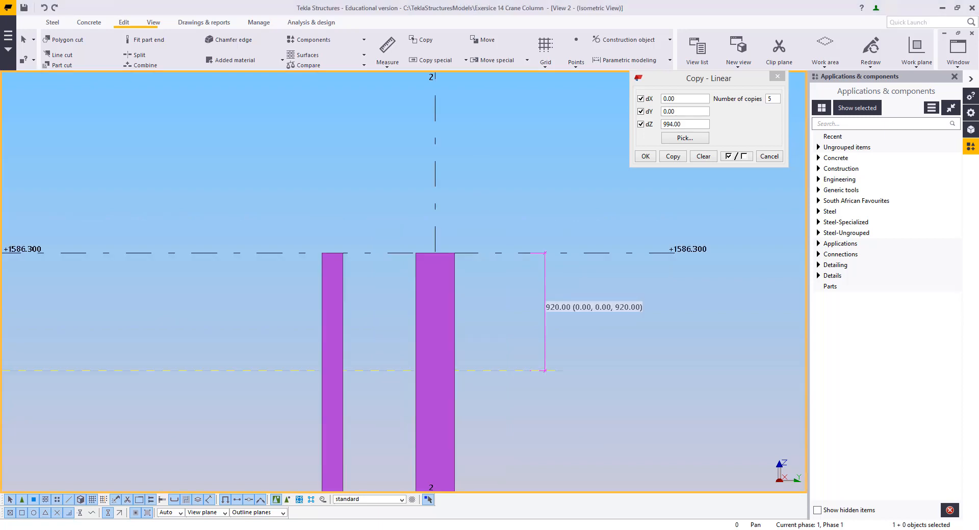
Switch to AutoCAD and examine the drawing's dimensions around the top of the crane column
{"action": "mouse_move", "coordinate": [0, 256]}
{"action": "left_mouse_down"}
{"action": "mouse_move", "coordinate": [489, 124]}
{"action": "mouse_move", "coordinate": [482, 1]}
{"action": "left_mouse_up"}
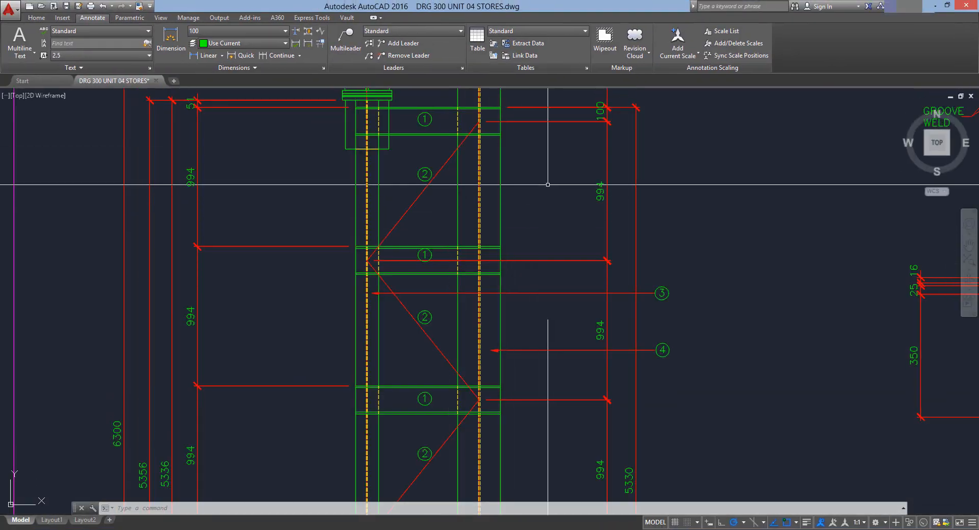
{"action": "middle_click_drag", "start_coordinate": [548, 188], "coordinate": [557, 459]}
{"action": "middle_click_drag", "start_coordinate": [616, 391], "coordinate": [587, 338]}
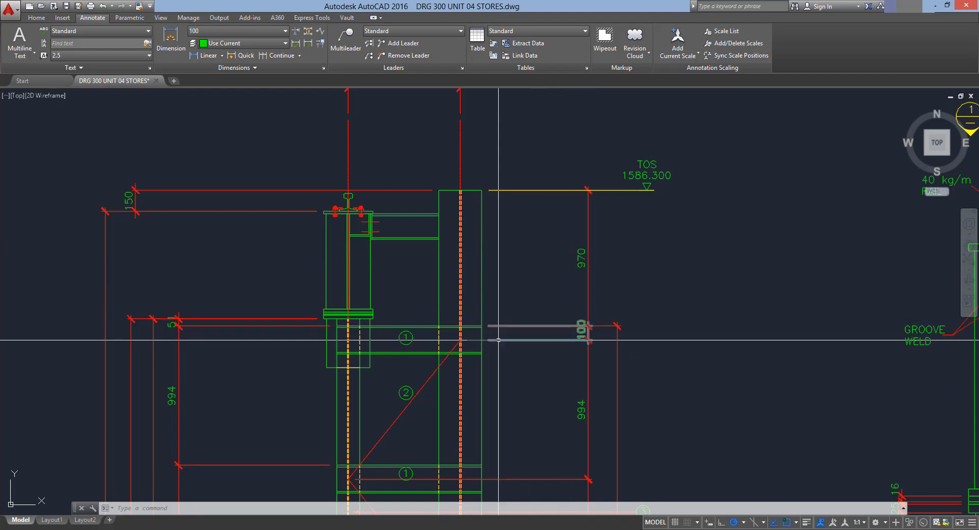
{"action": "middle_click_drag", "start_coordinate": [523, 409], "coordinate": [596, 402]}
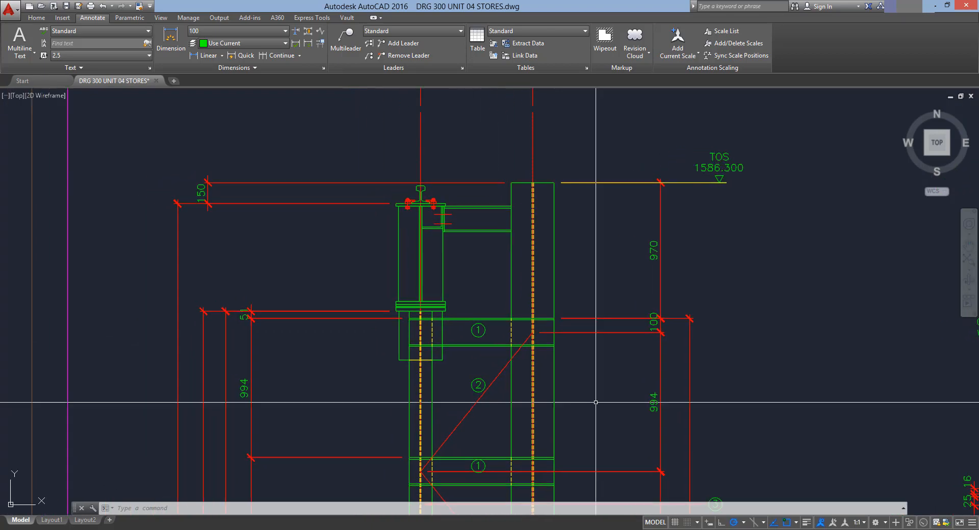
{"action": "scroll", "coordinate": [511, 357], "scroll_direction": "down", "scroll_amount": 2}
{"action": "middle_click_drag", "start_coordinate": [511, 358], "coordinate": [505, 276]}
{"action": "middle_click_drag", "start_coordinate": [564, 387], "coordinate": [563, 378]}
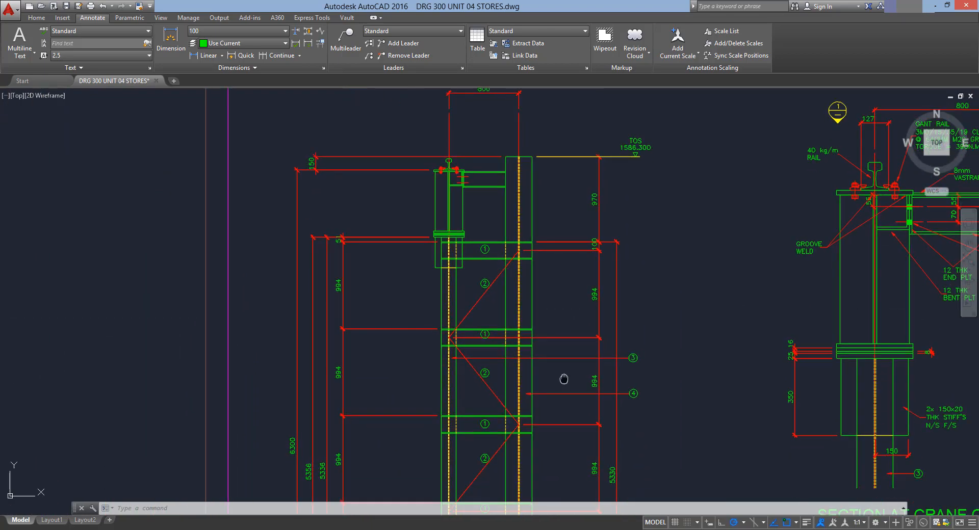
Read the bracing and height dimensions along the left side of the crane column elevation, opening their text to check values
{"action": "middle_click_drag", "start_coordinate": [620, 343], "coordinate": [606, 256]}
{"action": "scroll", "coordinate": [585, 161], "scroll_direction": "down", "scroll_amount": 2}
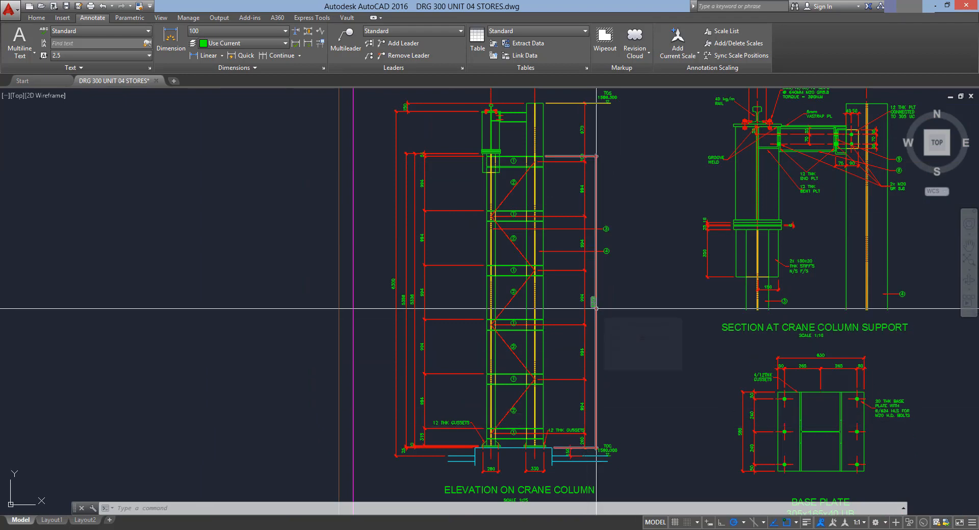
{"action": "scroll", "coordinate": [406, 265], "scroll_direction": "up", "scroll_amount": 4}
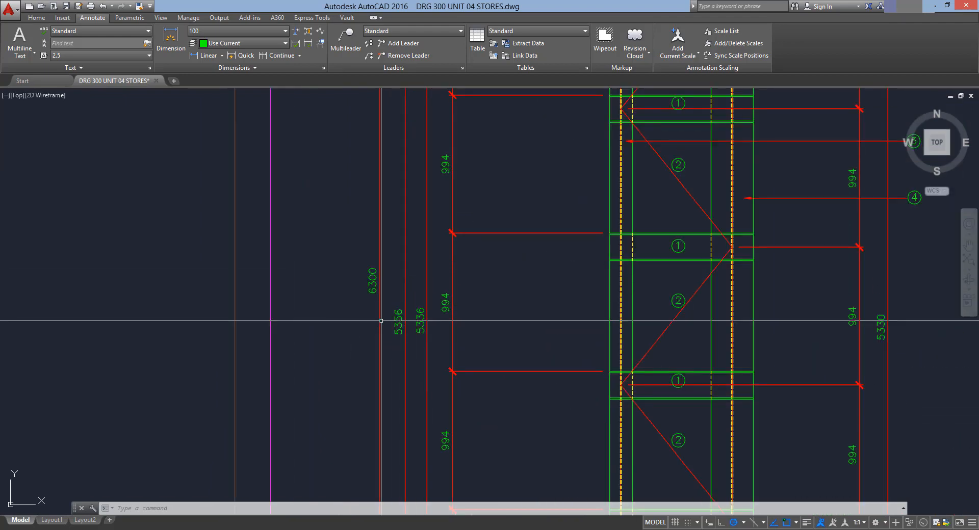
{"action": "scroll", "coordinate": [381, 320], "scroll_direction": "down", "scroll_amount": 2}
{"action": "middle_click_drag", "start_coordinate": [394, 304], "coordinate": [451, 142]}
{"action": "mouse_move", "coordinate": [477, 253]}
{"action": "middle_mouse_down"}
{"action": "mouse_move", "coordinate": [492, 435]}
{"action": "mouse_move", "coordinate": [457, 364]}
{"action": "middle_mouse_up"}
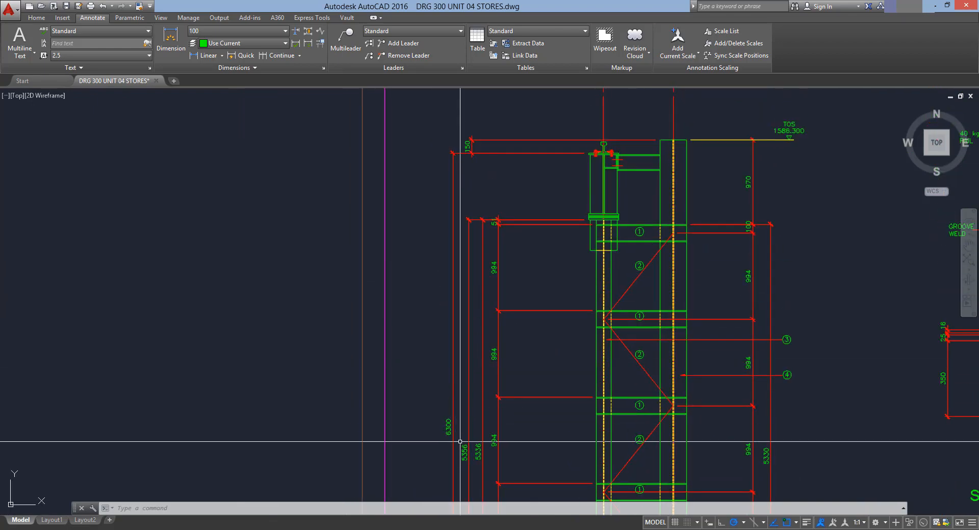
{"action": "double_click", "coordinate": [471, 140]}
{"action": "left_click", "coordinate": [437, 405]}
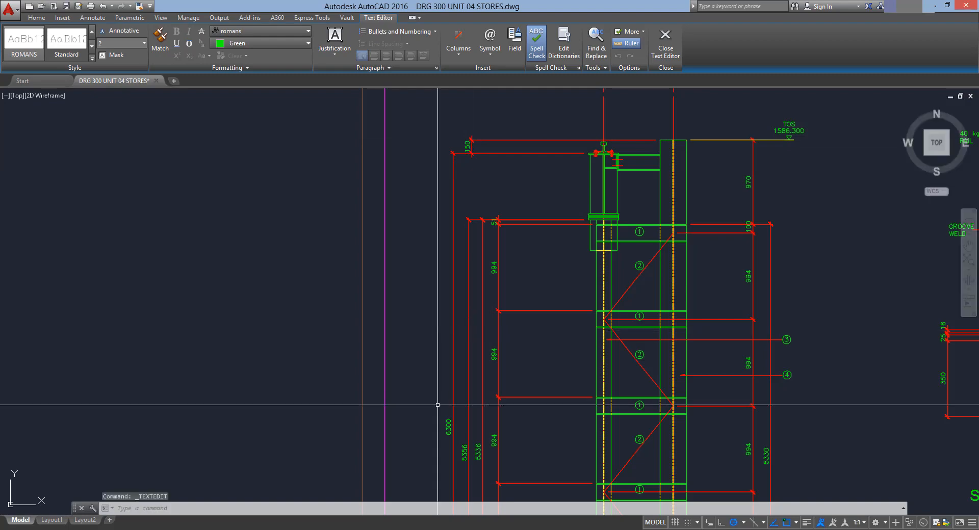
{"action": "double_click", "coordinate": [450, 430]}
{"action": "left_click", "coordinate": [465, 452]}
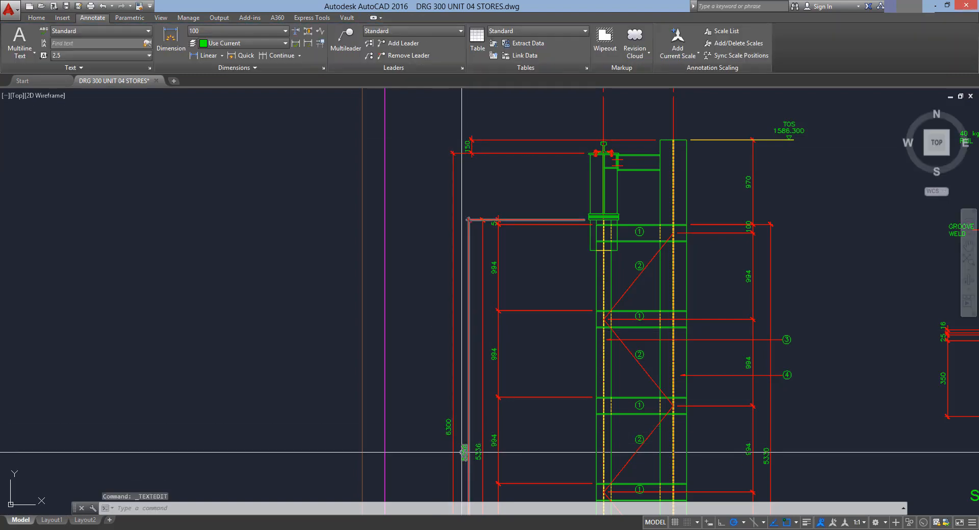
{"action": "double_click", "coordinate": [463, 452]}
{"action": "left_click", "coordinate": [420, 443]}
{"action": "double_click", "coordinate": [479, 448]}
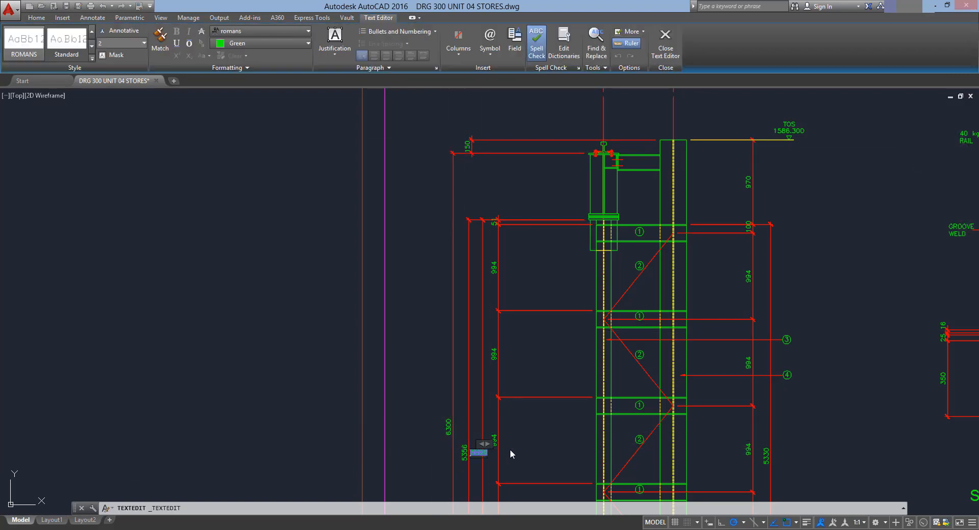
{"action": "middle_click_drag", "start_coordinate": [562, 421], "coordinate": [503, 358]}
{"action": "left_click", "coordinate": [456, 312]}
{"action": "double_click", "coordinate": [435, 298]}
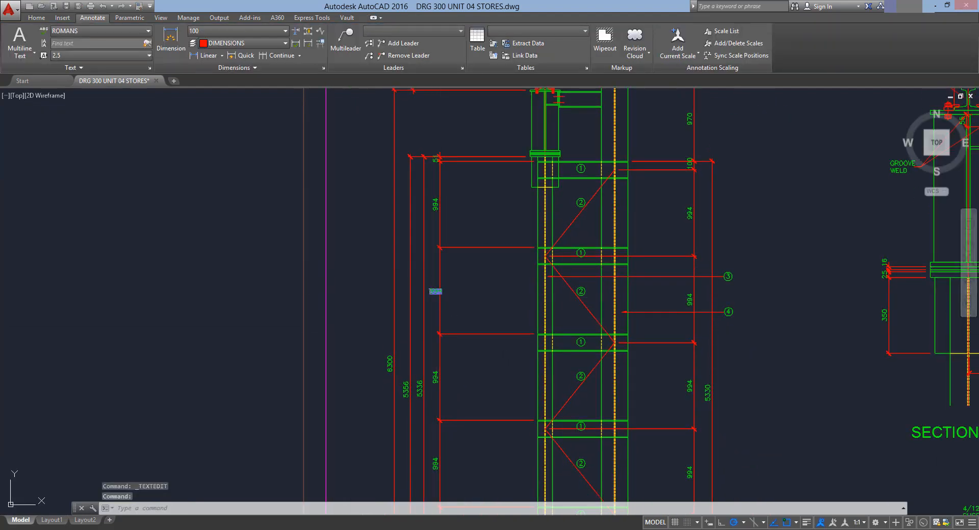
{"action": "left_click", "coordinate": [481, 288]}
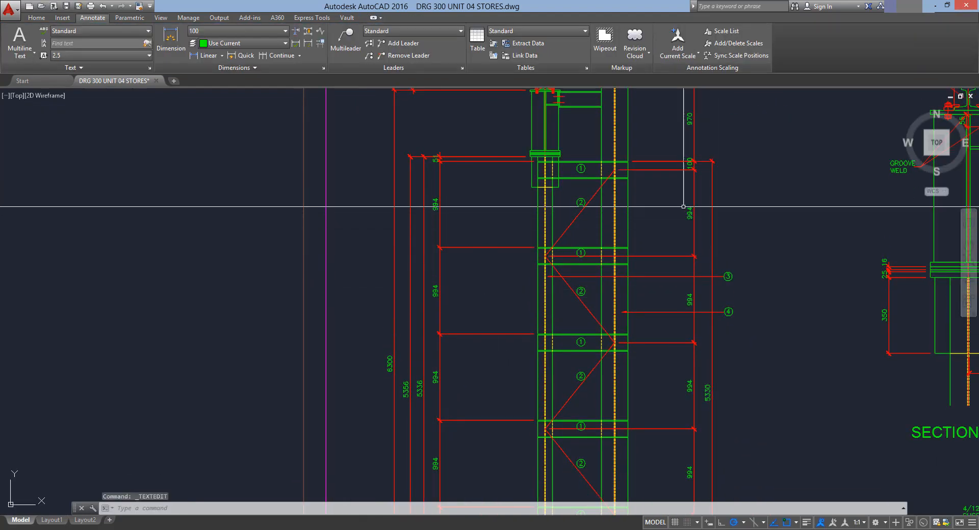
Read the dimensions on the right side and at the base of the crane column elevation
{"action": "double_click", "coordinate": [712, 186]}
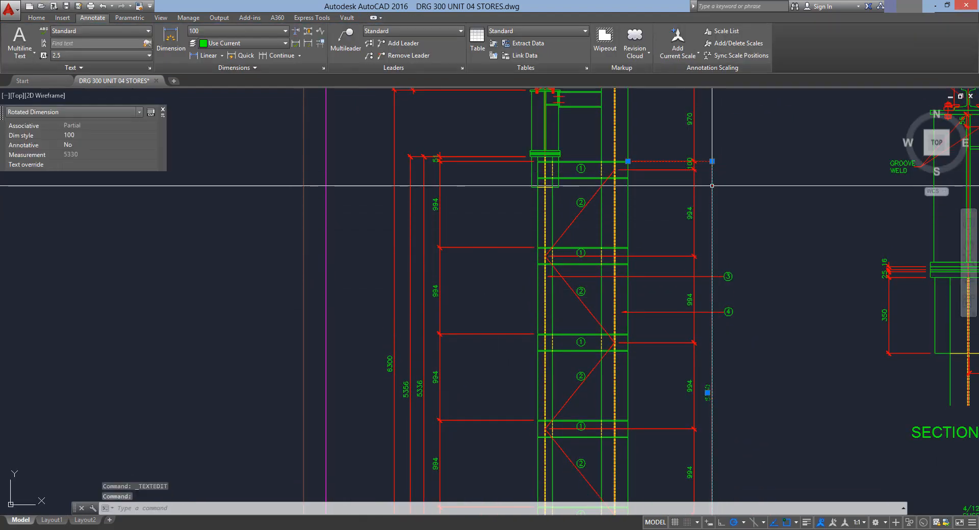
{"action": "left_click", "coordinate": [696, 129]}
{"action": "double_click", "coordinate": [690, 123]}
{"action": "left_click", "coordinate": [762, 209]}
{"action": "middle_click_drag", "start_coordinate": [758, 415], "coordinate": [710, 233]}
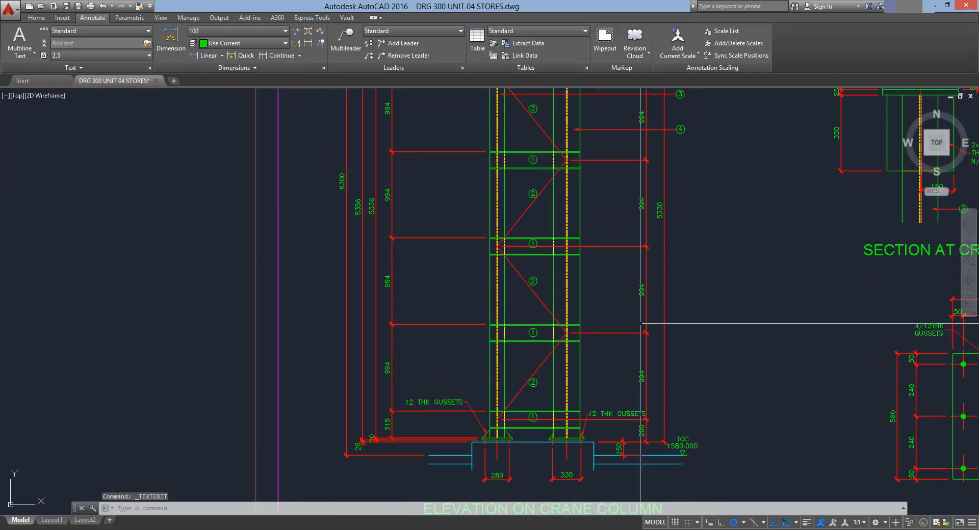
{"action": "double_click", "coordinate": [641, 376]}
{"action": "left_click", "coordinate": [712, 374]}
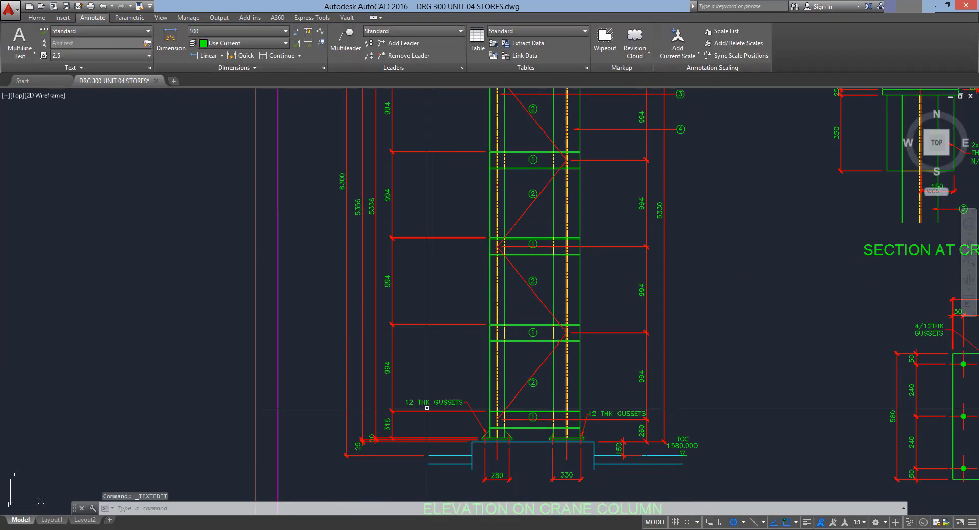
{"action": "double_click", "coordinate": [387, 367]}
{"action": "left_click", "coordinate": [392, 421]}
{"action": "left_click", "coordinate": [391, 420]}
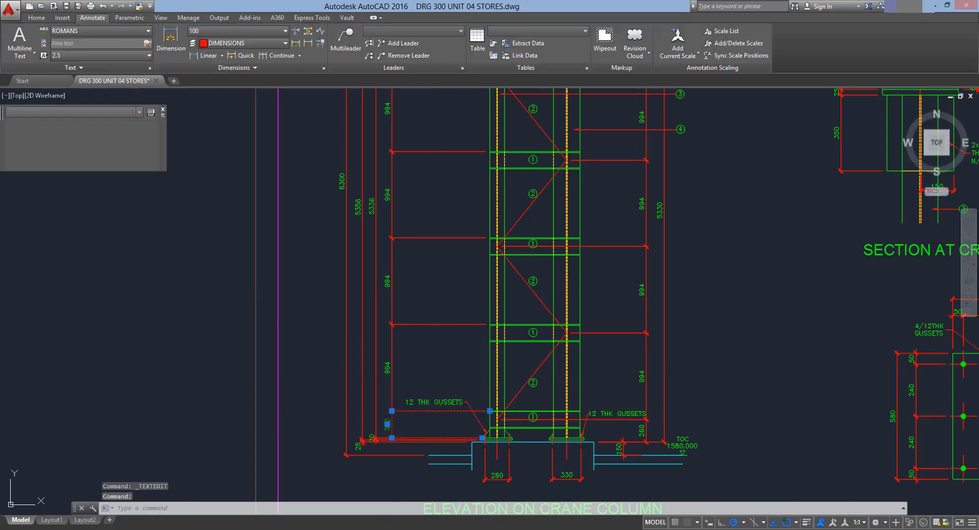
{"action": "double_click", "coordinate": [391, 420]}
{"action": "left_click", "coordinate": [322, 361]}
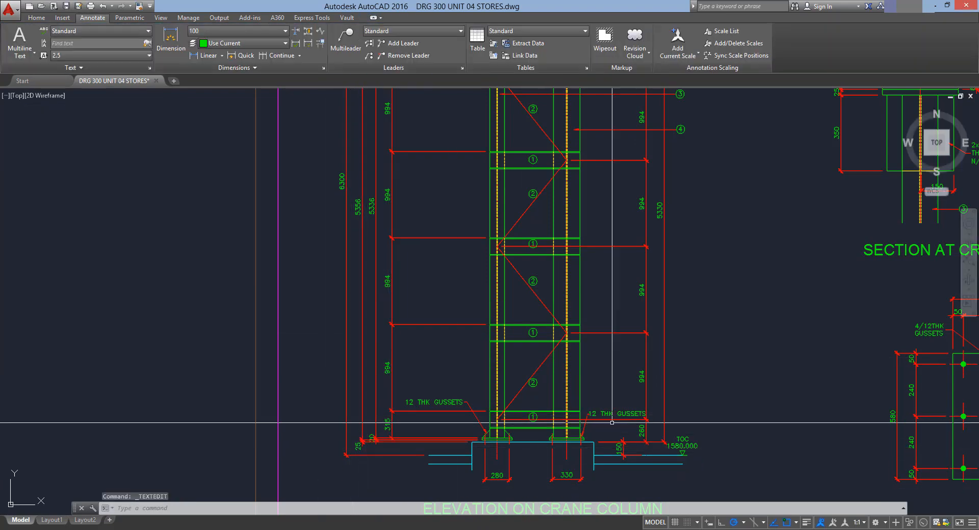
{"action": "middle_click_drag", "start_coordinate": [611, 423], "coordinate": [581, 380]}
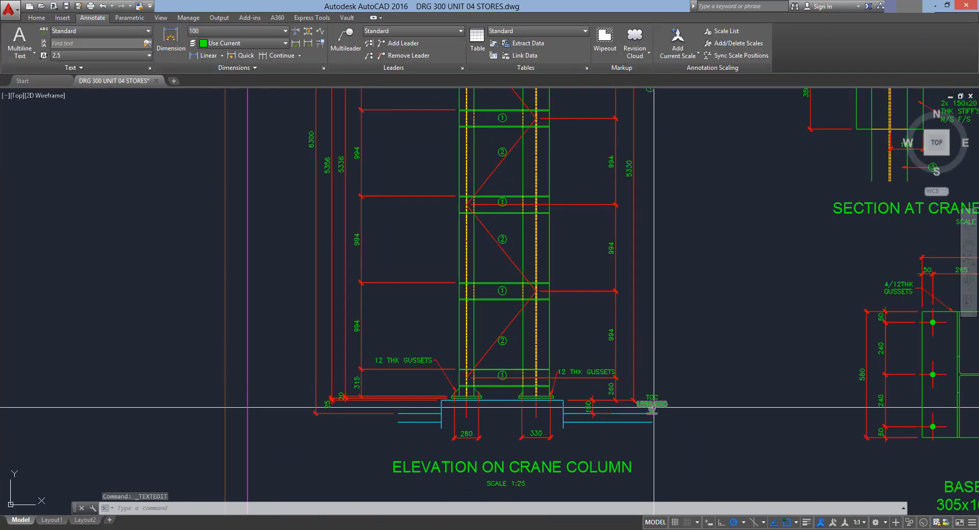
{"action": "middle_click_drag", "start_coordinate": [660, 256], "coordinate": [634, 392]}
{"action": "middle_click_drag", "start_coordinate": [644, 201], "coordinate": [648, 407]}
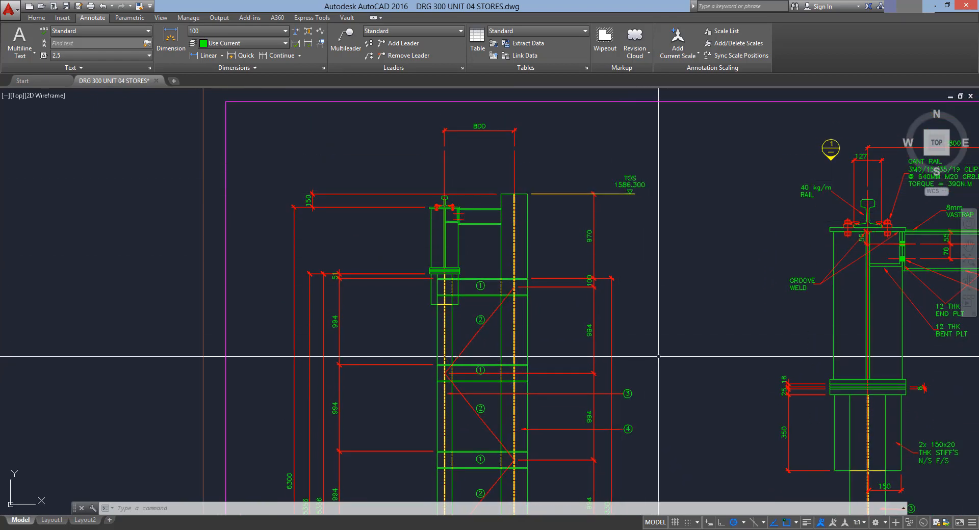
{"action": "middle_click_drag", "start_coordinate": [658, 356], "coordinate": [745, 269]}
{"action": "middle_click_drag", "start_coordinate": [579, 376], "coordinate": [571, 345]}
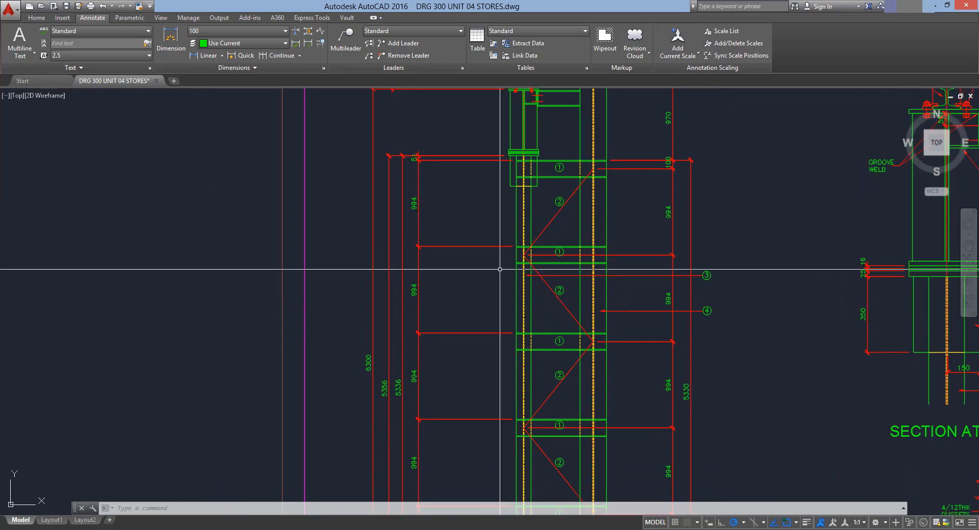
Survey the whole drawing sheet, comparing the column elevation top level with the neighbouring details
{"action": "scroll", "coordinate": [500, 269], "scroll_direction": "down", "scroll_amount": 2}
{"action": "middle_click_drag", "start_coordinate": [505, 281], "coordinate": [525, 298]}
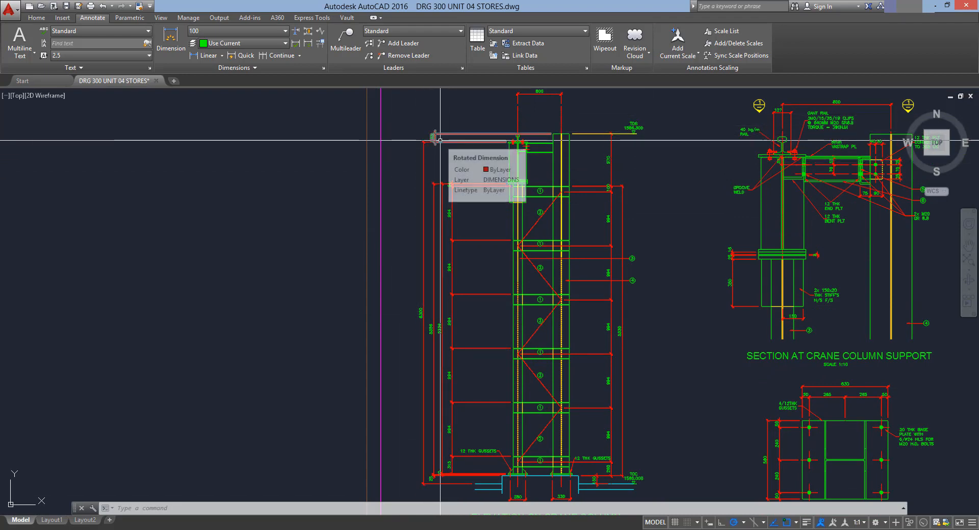
{"action": "middle_click_drag", "start_coordinate": [613, 225], "coordinate": [612, 250]}
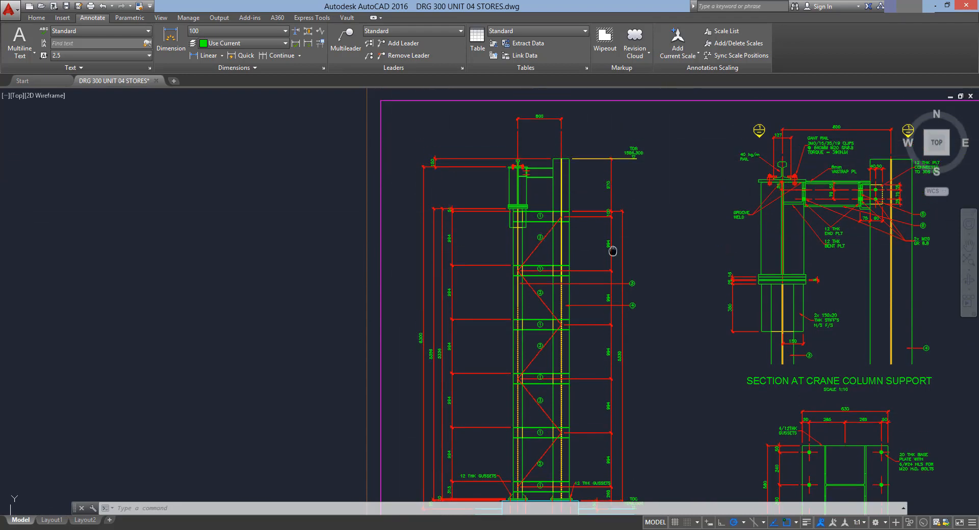
{"action": "scroll", "coordinate": [449, 212], "scroll_direction": "up", "scroll_amount": 2}
{"action": "scroll", "coordinate": [484, 214], "scroll_direction": "down", "scroll_amount": 2}
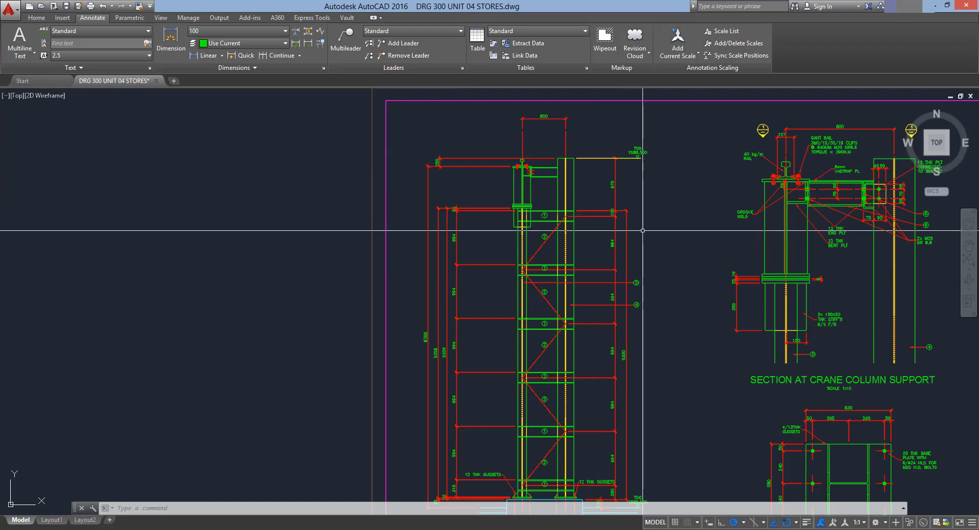
{"action": "middle_click_drag", "start_coordinate": [643, 260], "coordinate": [638, 229]}
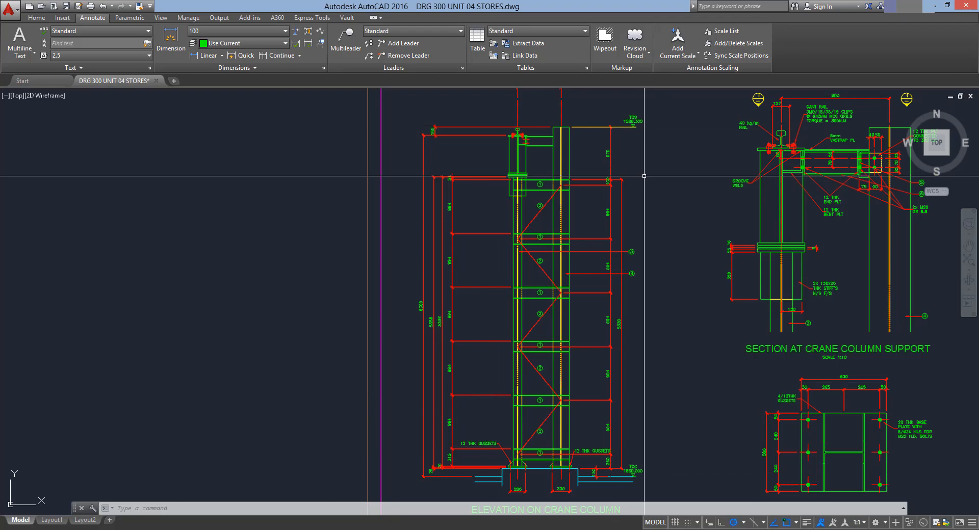
{"action": "mouse_move", "coordinate": [655, 166]}
{"action": "middle_mouse_down"}
{"action": "mouse_move", "coordinate": [656, 209]}
{"action": "mouse_move", "coordinate": [638, 225]}
{"action": "middle_mouse_up"}
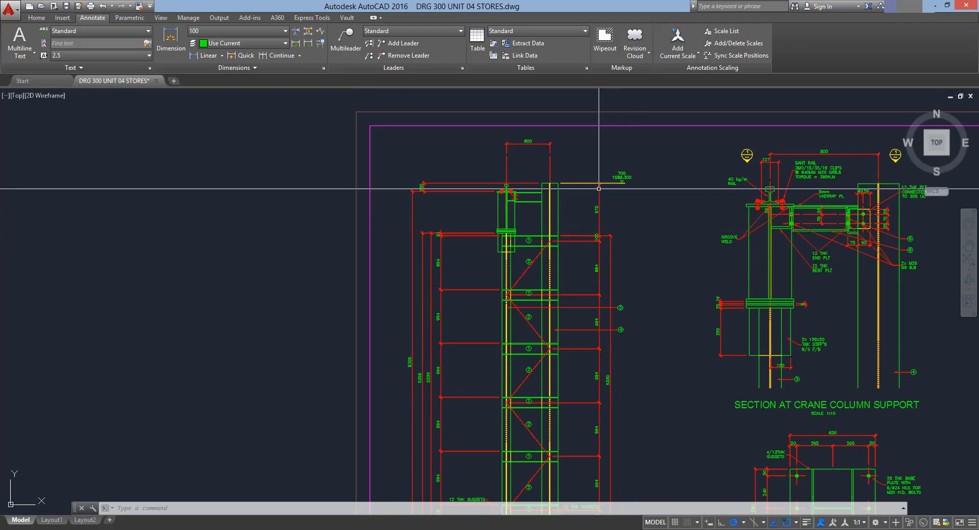
{"action": "scroll", "coordinate": [507, 173], "scroll_direction": "up", "scroll_amount": 3}
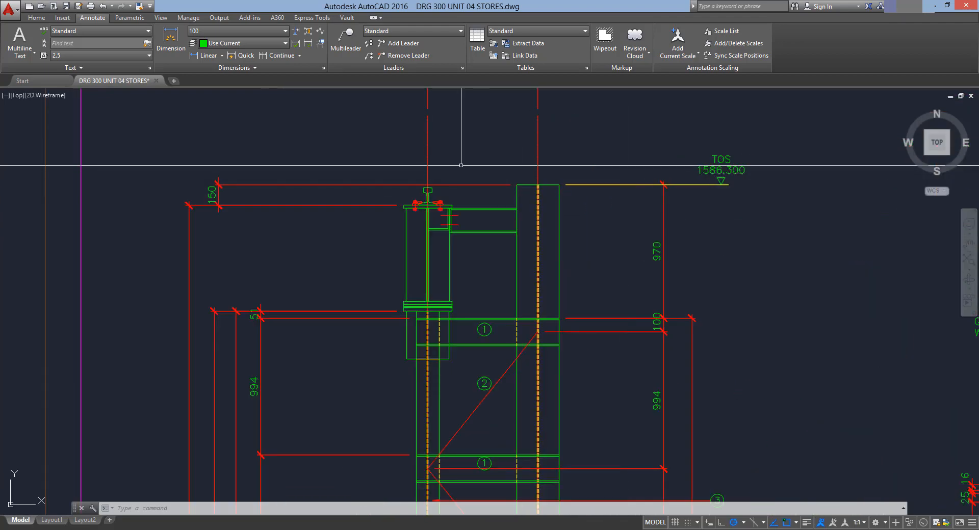
{"action": "scroll", "coordinate": [464, 204], "scroll_direction": "up", "scroll_amount": 3}
{"action": "scroll", "coordinate": [466, 215], "scroll_direction": "down", "scroll_amount": 1}
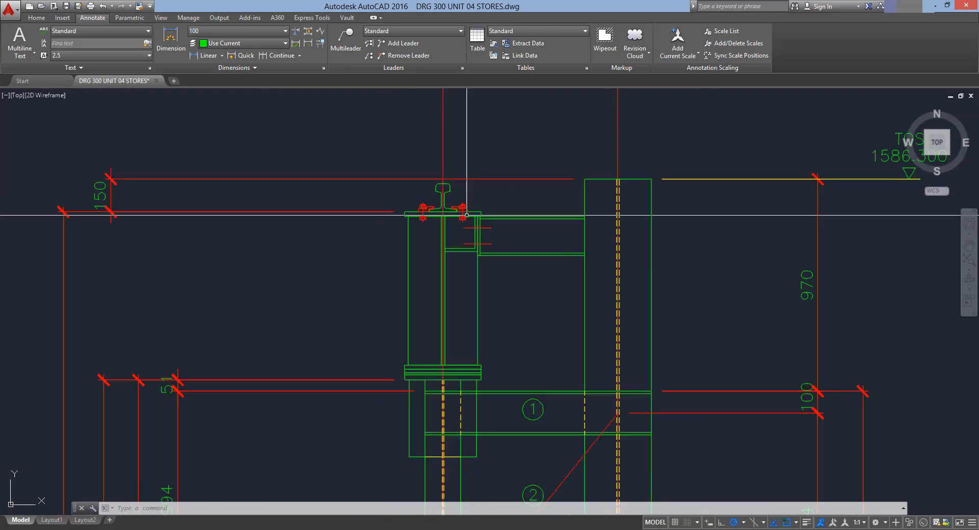
{"action": "scroll", "coordinate": [573, 213], "scroll_direction": "down", "scroll_amount": 3}
{"action": "scroll", "coordinate": [476, 213], "scroll_direction": "down", "scroll_amount": 3}
{"action": "middle_click_drag", "start_coordinate": [476, 238], "coordinate": [445, 232]}
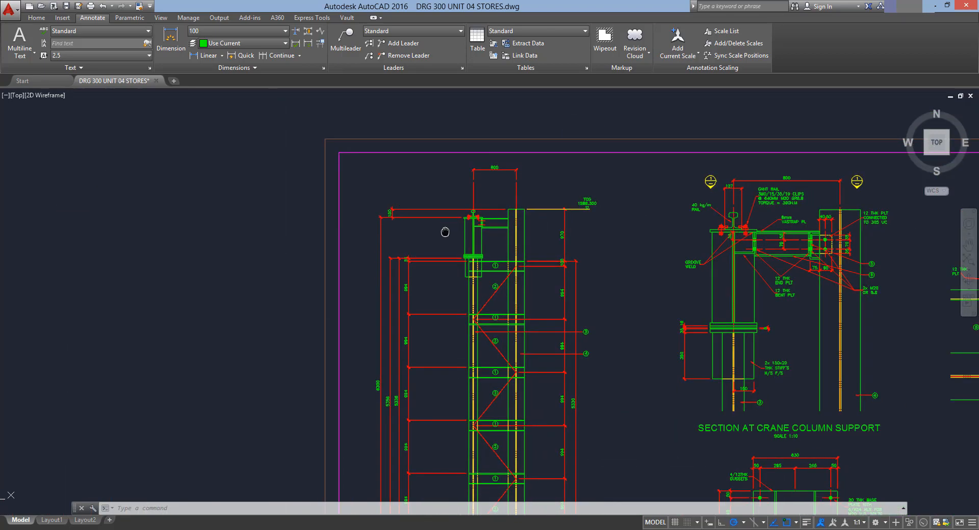
{"action": "scroll", "coordinate": [465, 111], "scroll_direction": "down", "scroll_amount": 5}
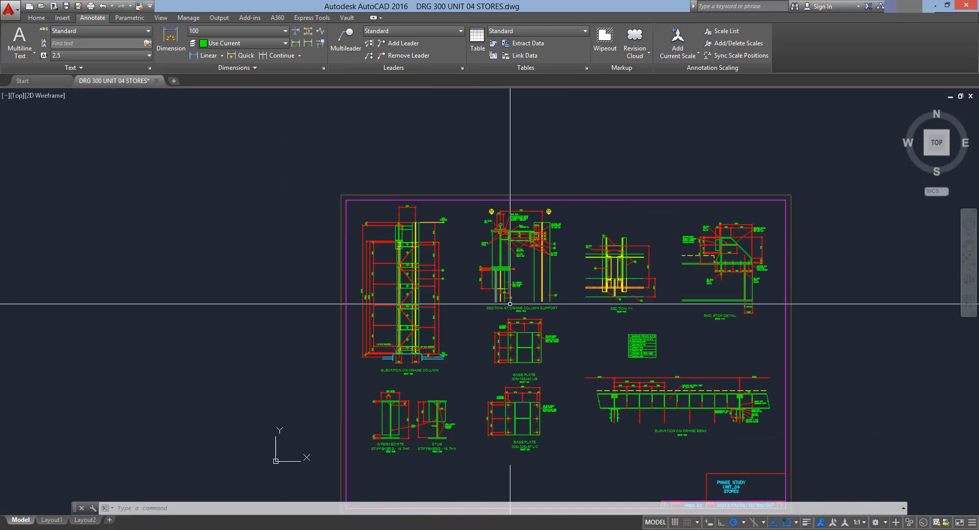
{"action": "scroll", "coordinate": [509, 304], "scroll_direction": "up", "scroll_amount": 5}
{"action": "scroll", "coordinate": [592, 327], "scroll_direction": "down", "scroll_amount": 2}
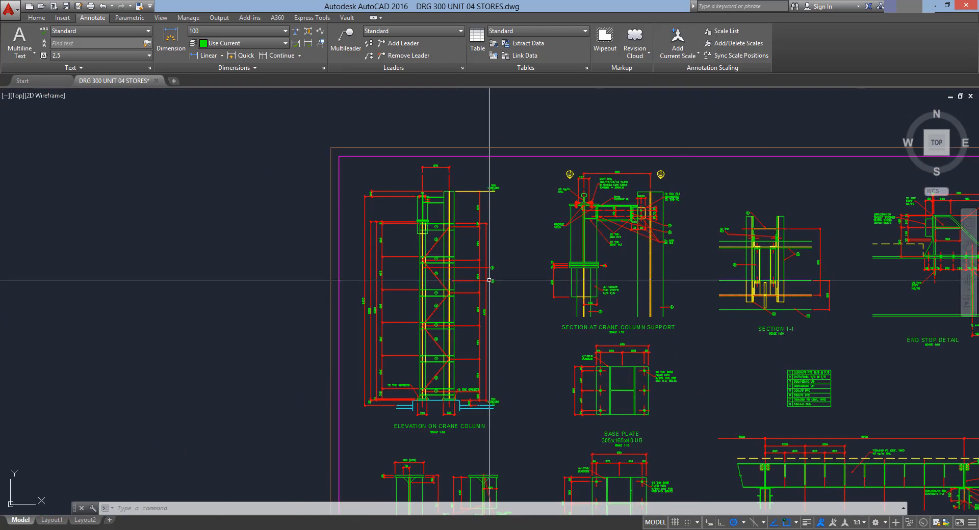
{"action": "scroll", "coordinate": [489, 279], "scroll_direction": "up", "scroll_amount": 2}
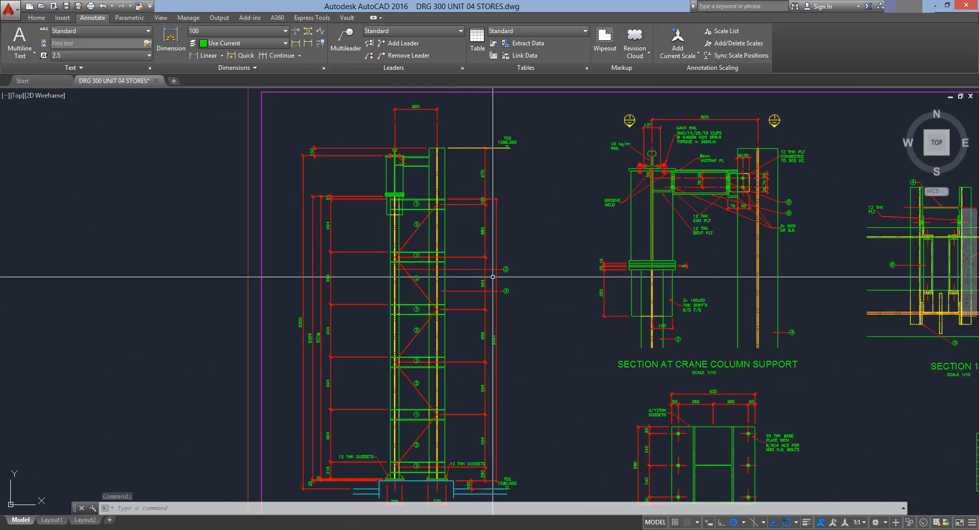
{"action": "scroll", "coordinate": [493, 277], "scroll_direction": "up", "scroll_amount": 3}
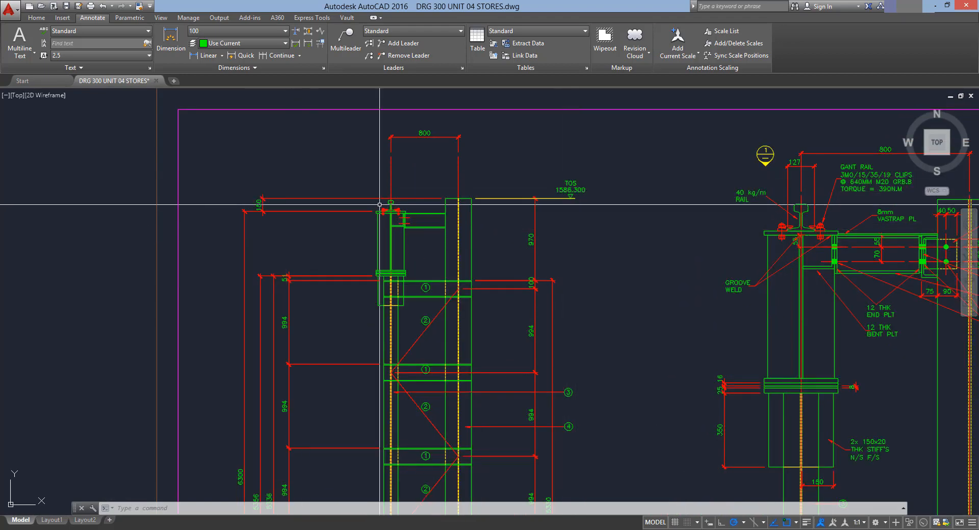
Examine the crane column support section, the member schedule and the crane beam elevation
{"action": "mouse_move", "coordinate": [756, 232]}
{"action": "middle_mouse_down"}
{"action": "mouse_move", "coordinate": [555, 233]}
{"action": "mouse_move", "coordinate": [518, 248]}
{"action": "middle_mouse_up"}
{"action": "scroll", "coordinate": [531, 226], "scroll_direction": "up", "scroll_amount": 2}
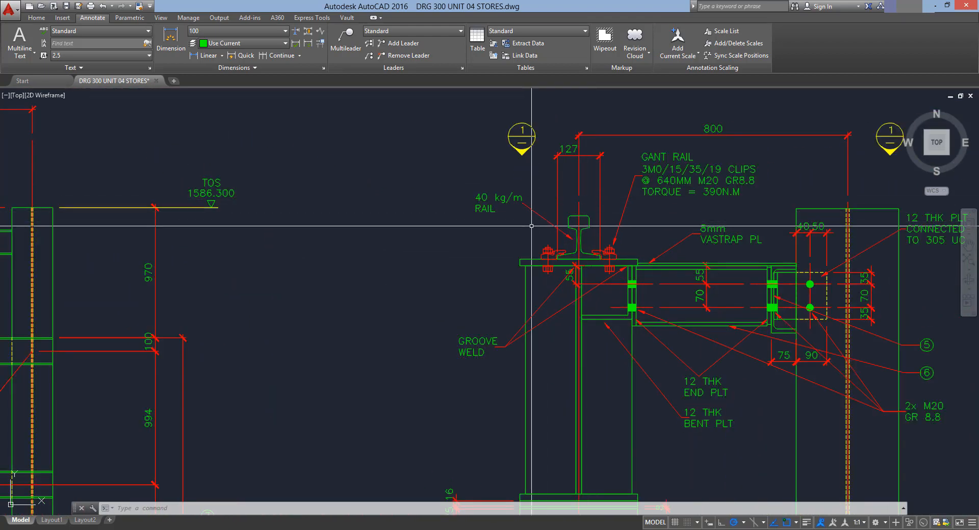
{"action": "scroll", "coordinate": [519, 267], "scroll_direction": "down", "scroll_amount": 2}
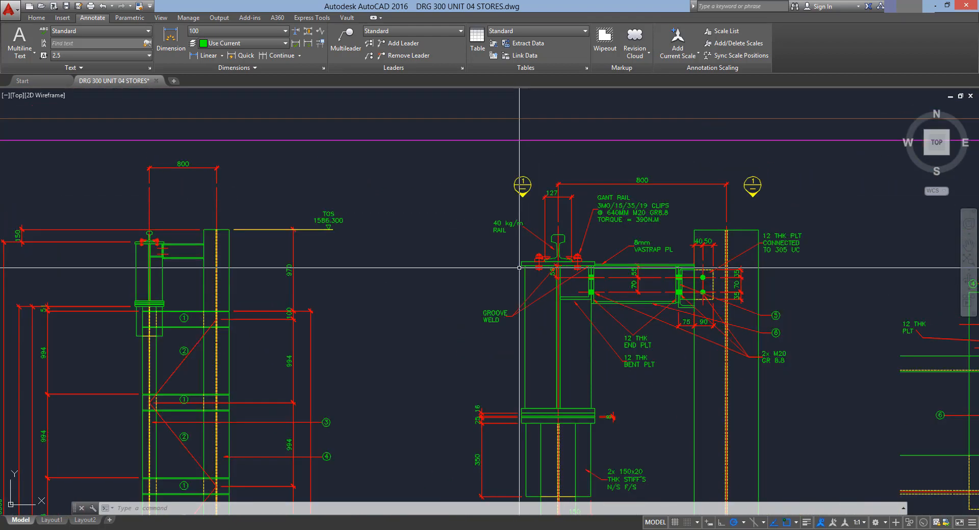
{"action": "scroll", "coordinate": [519, 267], "scroll_direction": "down", "scroll_amount": 6}
{"action": "scroll", "coordinate": [696, 390], "scroll_direction": "up", "scroll_amount": 6}
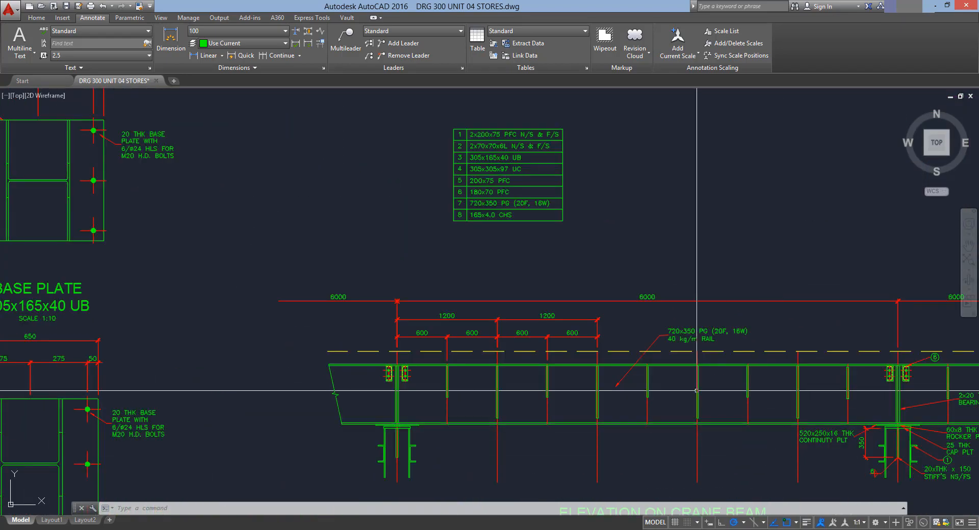
{"action": "middle_click_drag", "start_coordinate": [701, 353], "coordinate": [579, 300]}
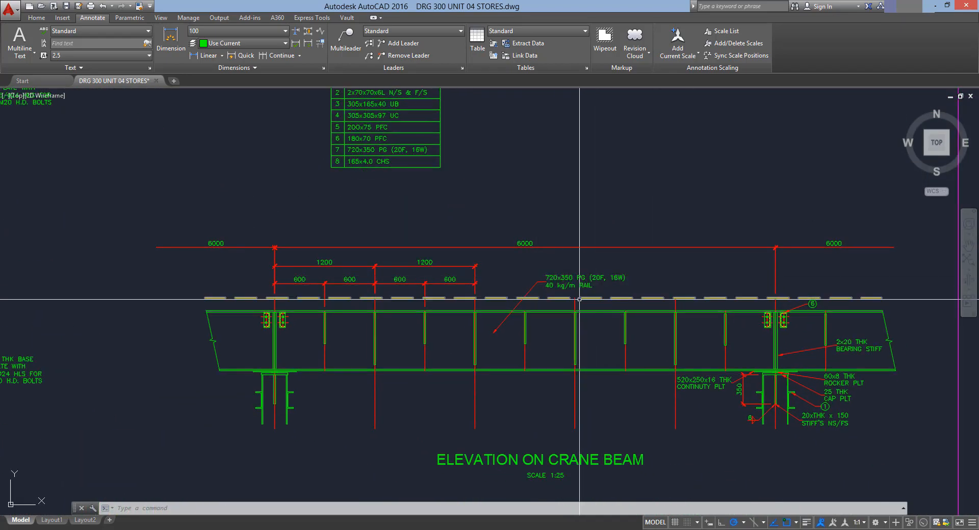
{"action": "scroll", "coordinate": [566, 313], "scroll_direction": "down", "scroll_amount": 2}
{"action": "middle_click_drag", "start_coordinate": [253, 236], "coordinate": [603, 317]}
{"action": "middle_click_drag", "start_coordinate": [434, 166], "coordinate": [605, 332]}
Move the UC column's top end handle up above the +1586.300 level
{"action": "scroll", "coordinate": [605, 332], "scroll_direction": "down", "scroll_amount": 2}
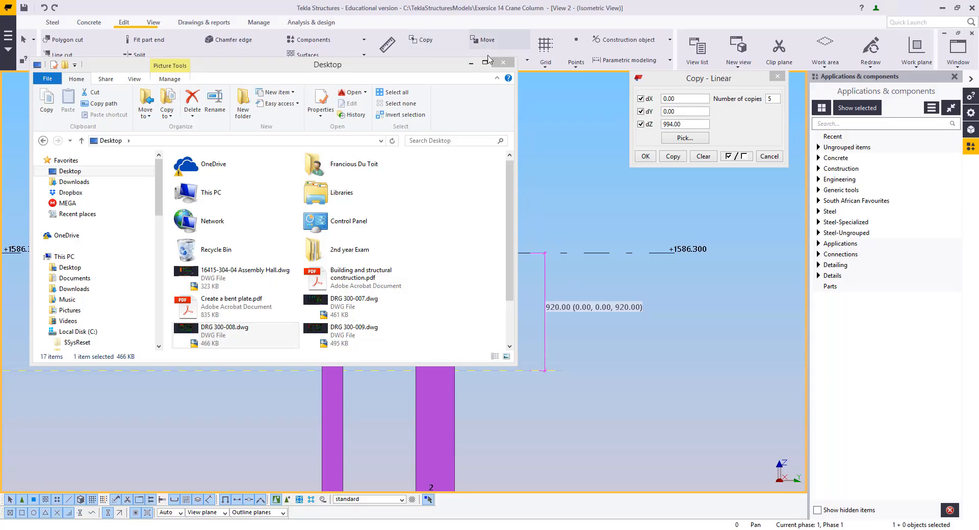
{"action": "left_click", "coordinate": [504, 64]}
{"action": "middle_click_drag", "start_coordinate": [401, 286], "coordinate": [457, 296]}
{"action": "left_click", "coordinate": [471, 295]}
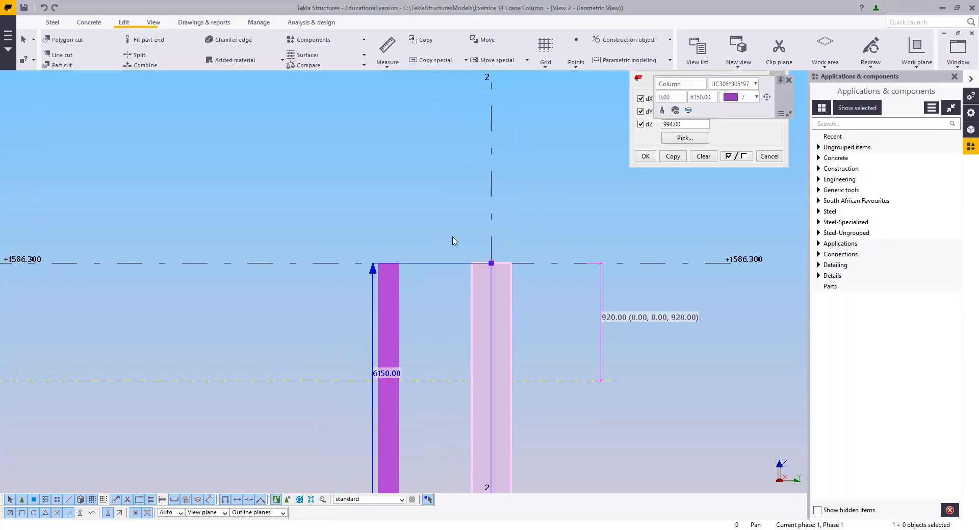
{"action": "right_click", "coordinate": [510, 178]}
{"action": "left_click", "coordinate": [530, 245]}
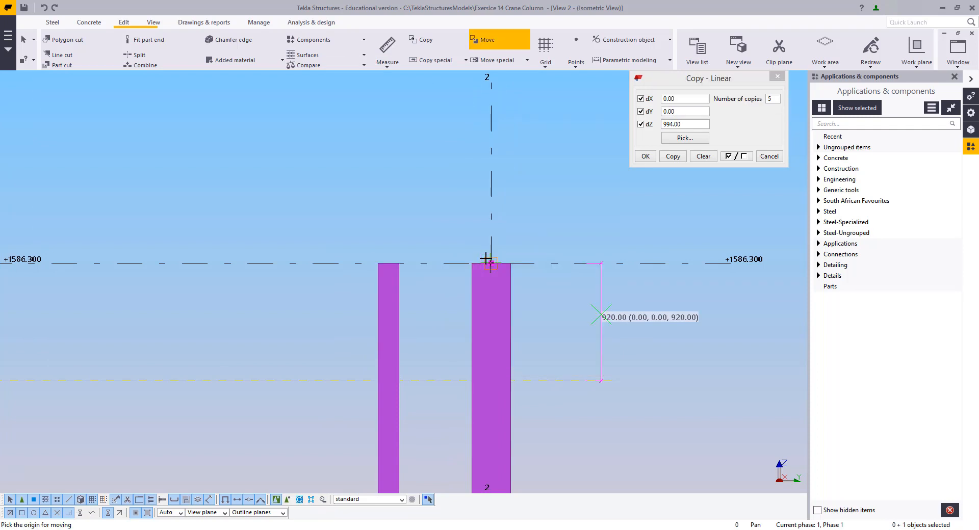
{"action": "right_click", "coordinate": [473, 213]}
{"action": "left_click", "coordinate": [490, 218]}
{"action": "right_click", "coordinate": [492, 217]}
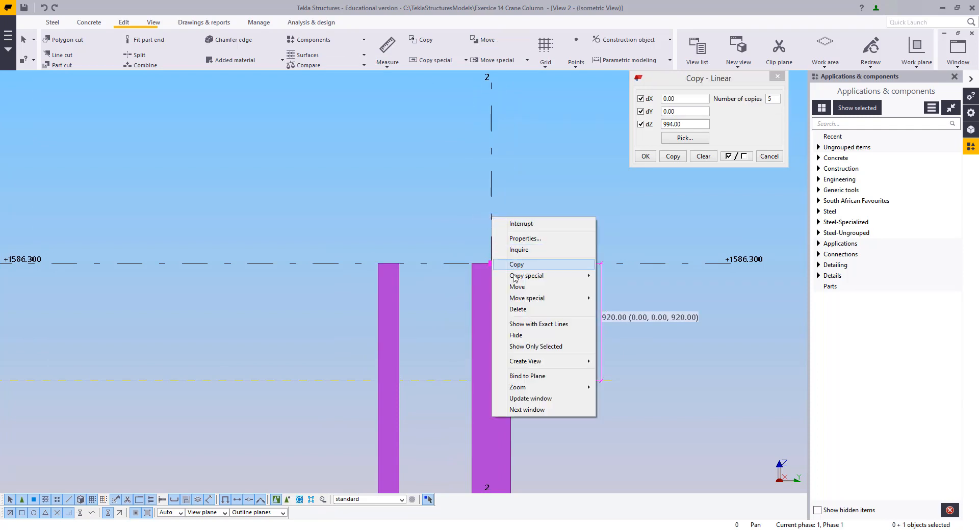
{"action": "left_click", "coordinate": [518, 287]}
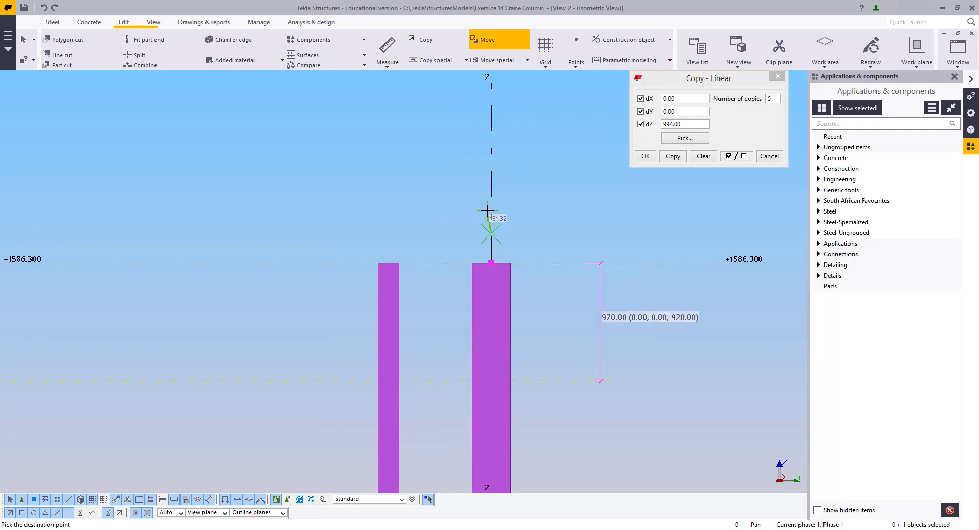
{"action": "left_click", "coordinate": [490, 213]}
{"action": "scroll", "coordinate": [527, 271], "scroll_direction": "down", "scroll_amount": 3}
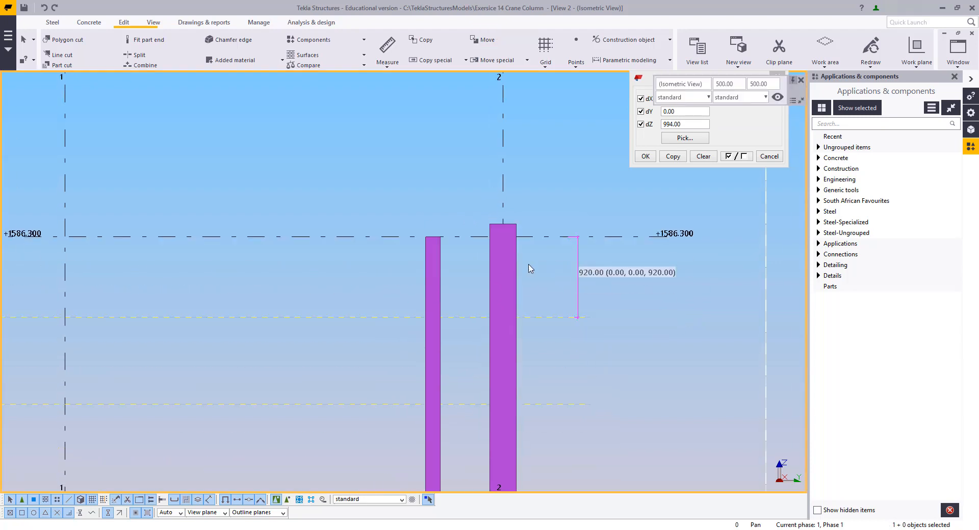
{"action": "middle_click_drag", "start_coordinate": [533, 313], "coordinate": [516, 375]}
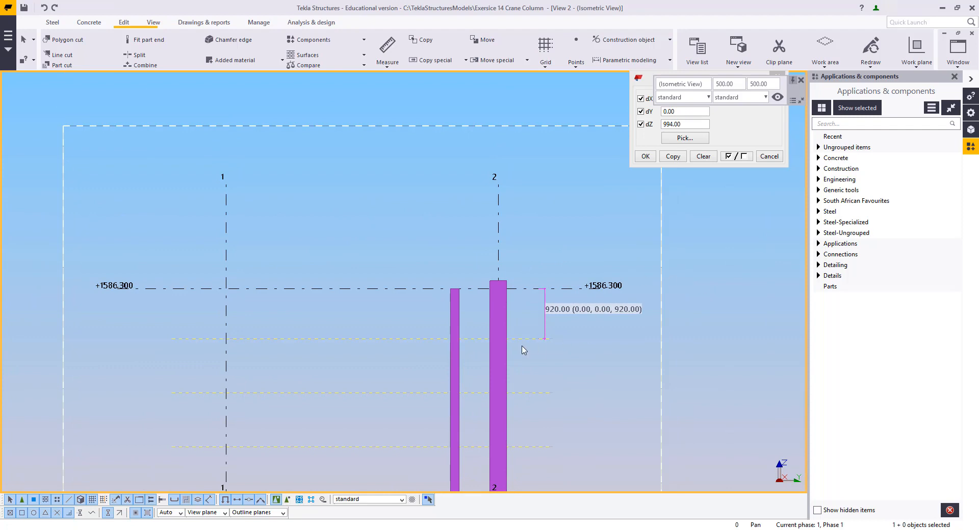
{"action": "scroll", "coordinate": [517, 392], "scroll_direction": "up", "scroll_amount": 5}
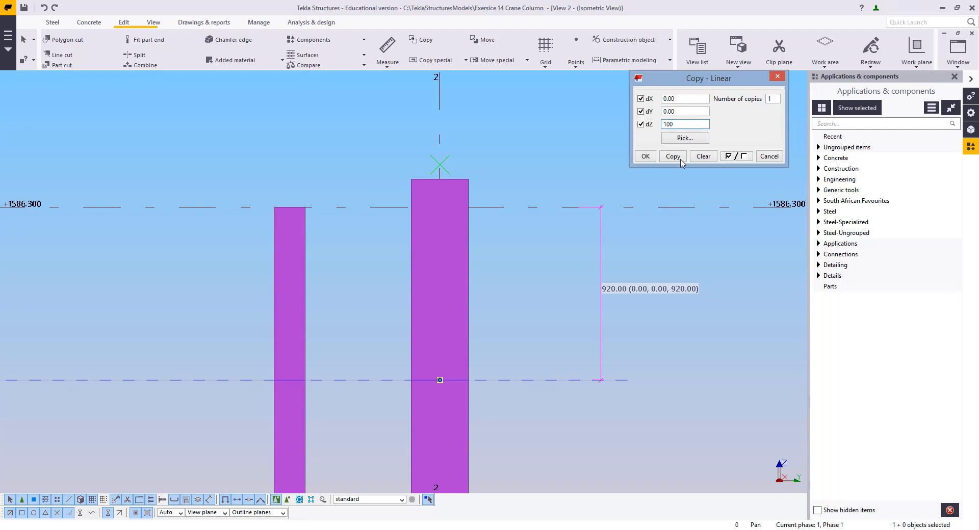
{"action": "left_click", "coordinate": [602, 206]}
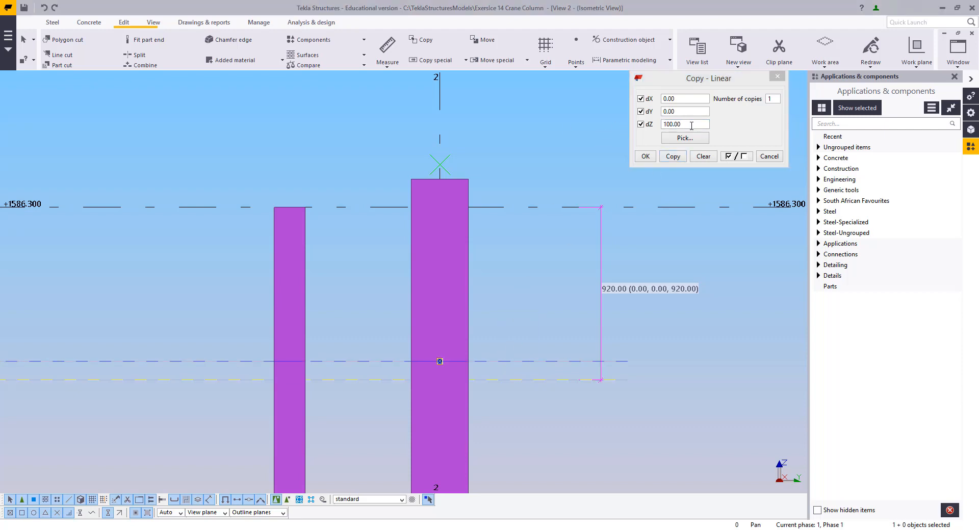
{"action": "left_click_drag", "start_coordinate": [691, 126], "coordinate": [642, 134]}
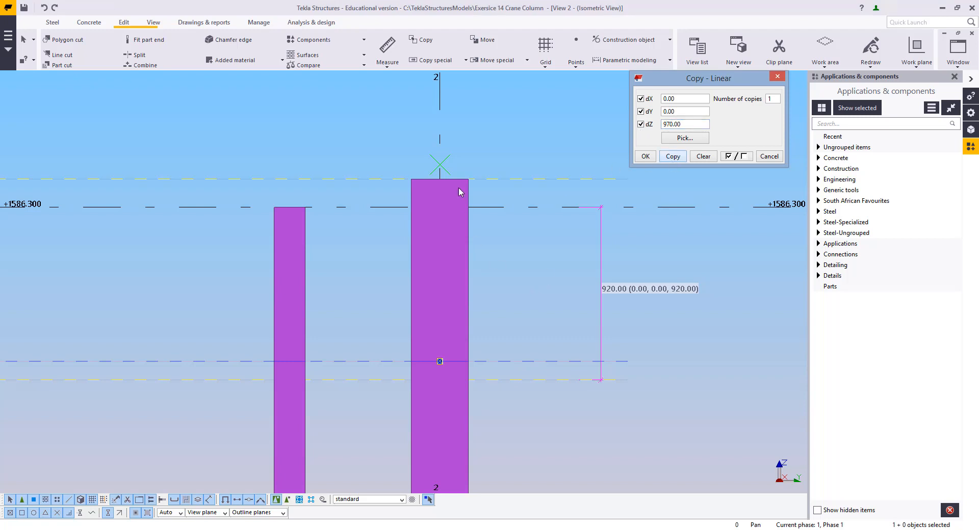
{"action": "scroll", "coordinate": [485, 246], "scroll_direction": "down", "scroll_amount": 2}
{"action": "right_click", "coordinate": [520, 278]}
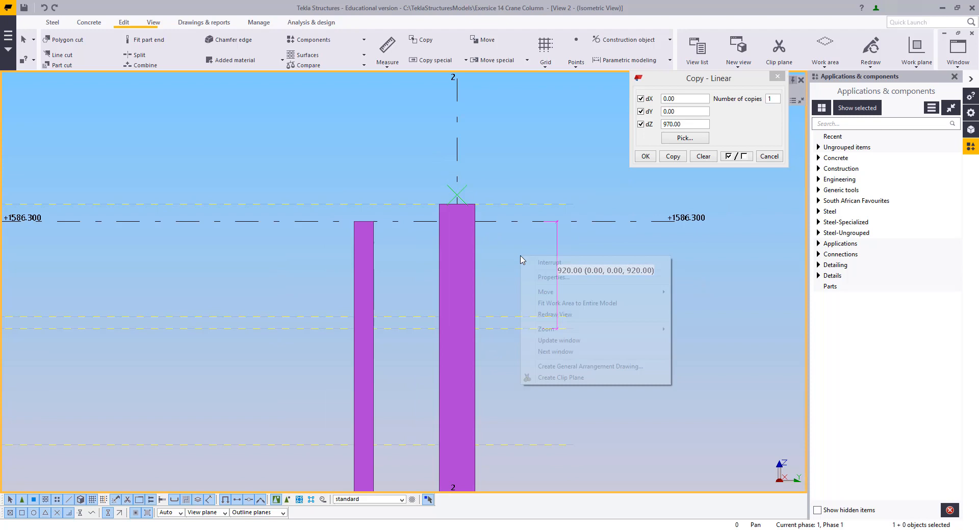
{"action": "left_click", "coordinate": [546, 315]}
{"action": "scroll", "coordinate": [554, 325], "scroll_direction": "down", "scroll_amount": 3}
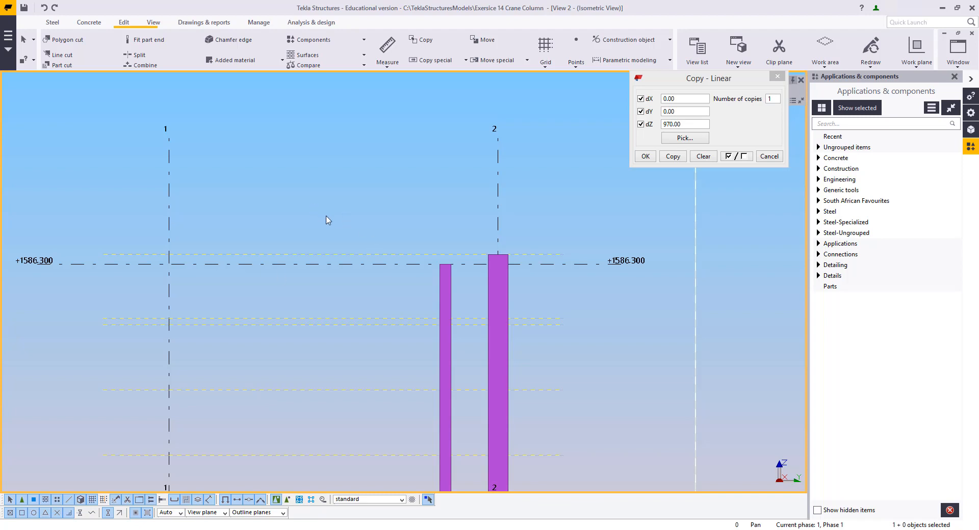
{"action": "left_click", "coordinate": [499, 257]}
{"action": "scroll", "coordinate": [492, 261], "scroll_direction": "up", "scroll_amount": 5}
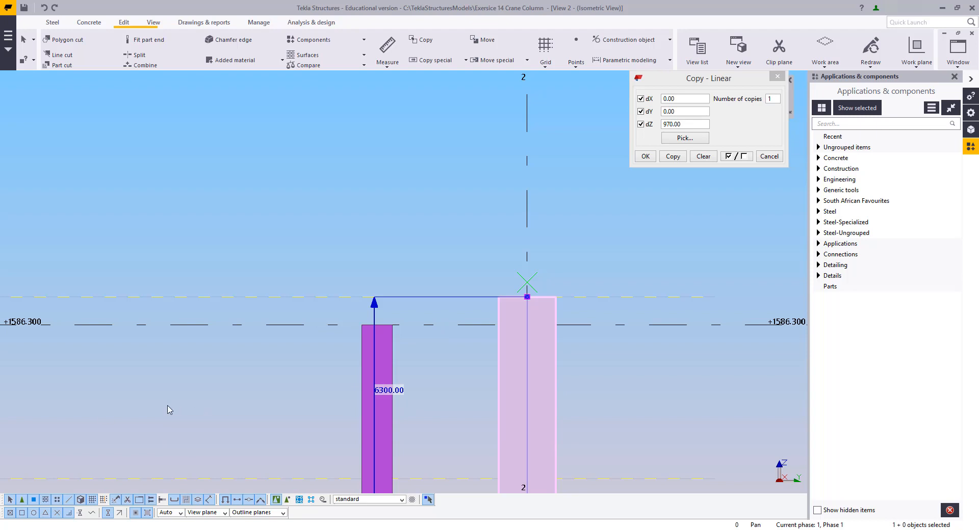
{"action": "scroll", "coordinate": [443, 359], "scroll_direction": "down", "scroll_amount": 3}
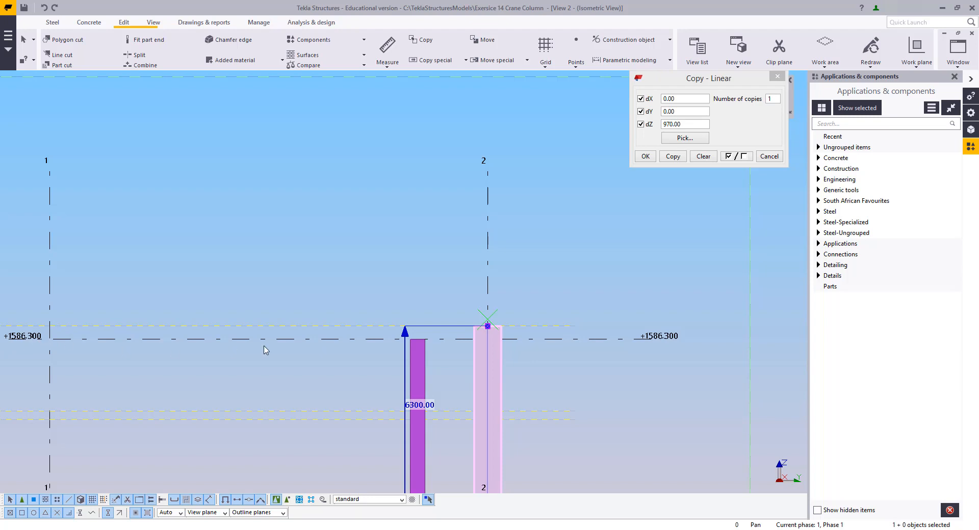
{"action": "middle_click_drag", "start_coordinate": [492, 351], "coordinate": [497, 320]}
{"action": "scroll", "coordinate": [502, 308], "scroll_direction": "up", "scroll_amount": 1}
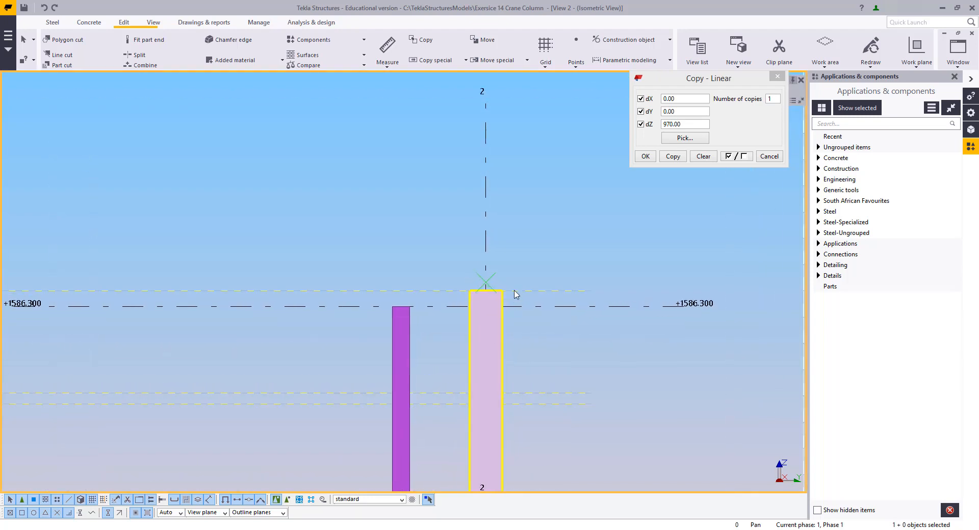
{"action": "left_click", "coordinate": [768, 156]}
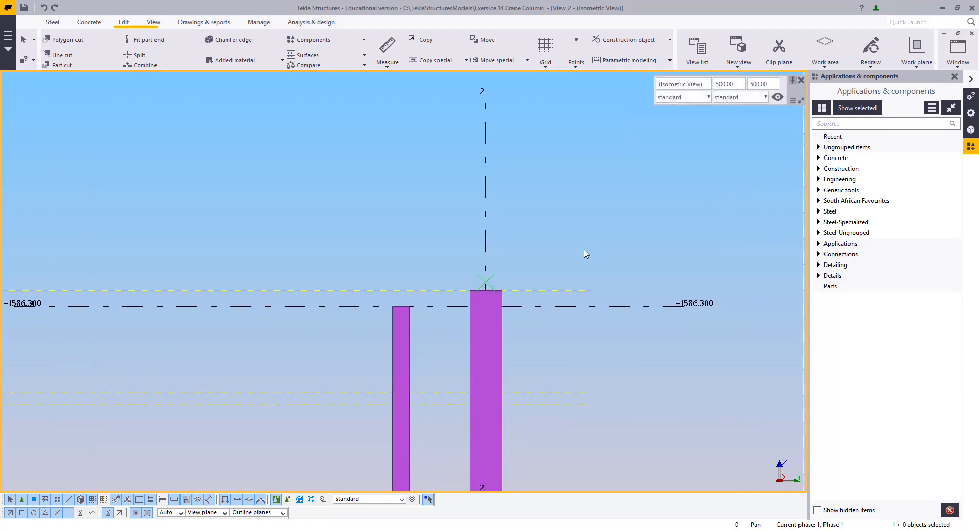
Move the UB column's top end handle down using a numeric location of 75
{"action": "right_click", "coordinate": [563, 177]}
{"action": "left_click", "coordinate": [570, 232]}
{"action": "scroll", "coordinate": [543, 333], "scroll_direction": "down", "scroll_amount": 1}
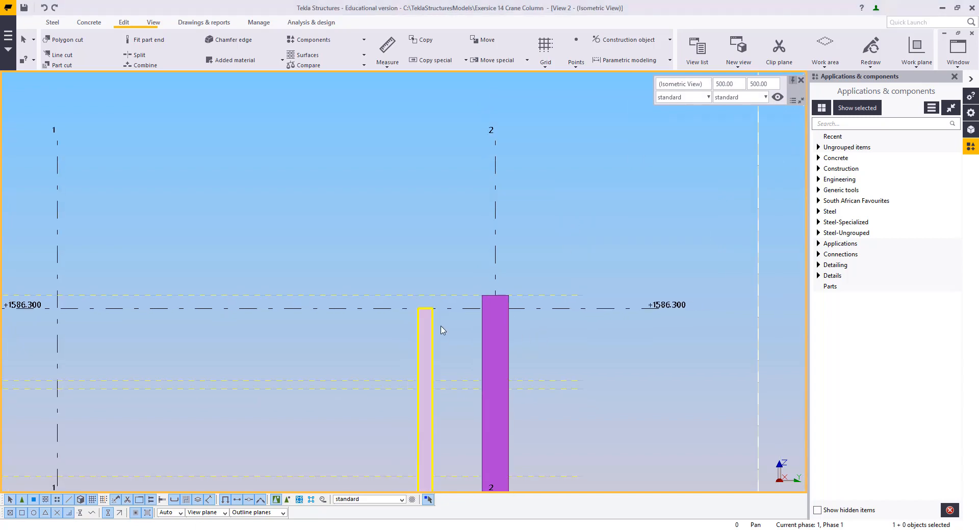
{"action": "scroll", "coordinate": [435, 349], "scroll_direction": "down", "scroll_amount": 2}
{"action": "scroll", "coordinate": [408, 333], "scroll_direction": "down", "scroll_amount": 3}
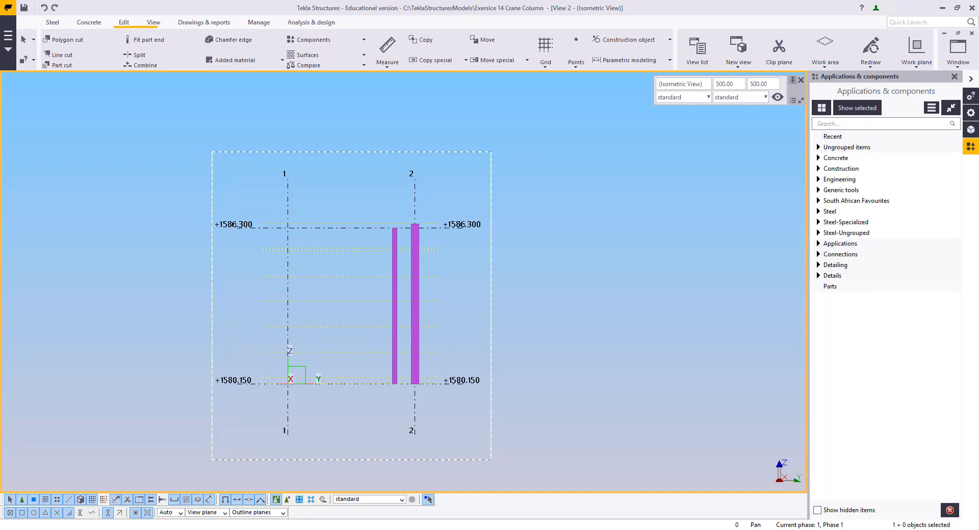
{"action": "scroll", "coordinate": [417, 273], "scroll_direction": "up", "scroll_amount": 5}
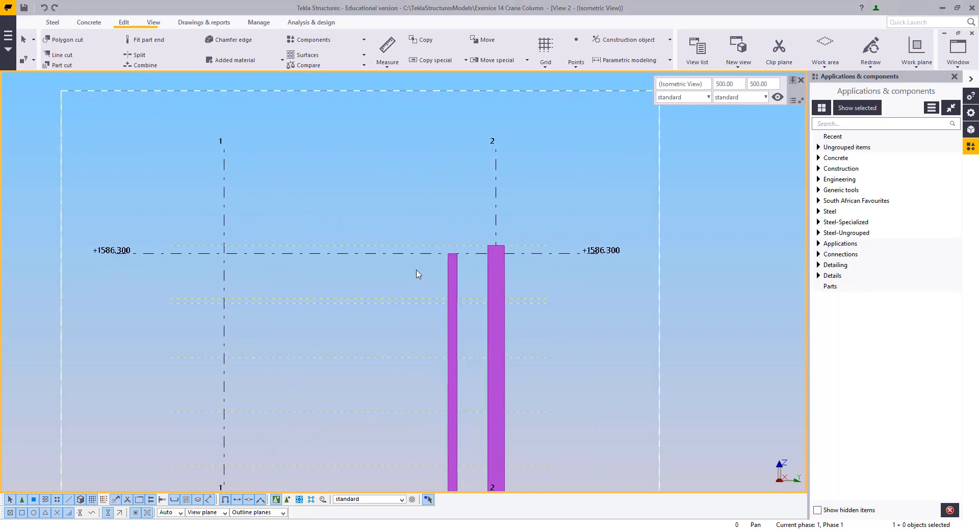
{"action": "left_click", "coordinate": [445, 264]}
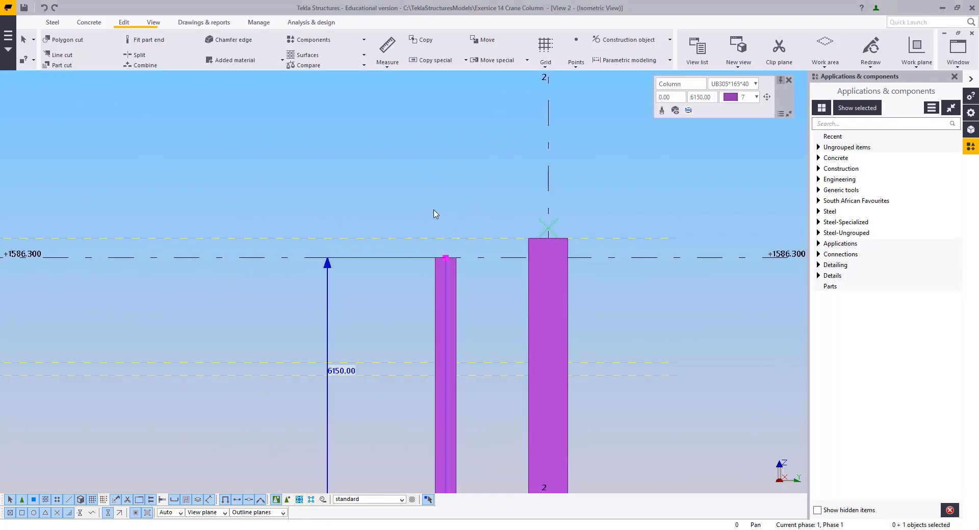
{"action": "middle_click_drag", "start_coordinate": [463, 178], "coordinate": [420, 357]}
{"action": "right_click", "coordinate": [421, 425]}
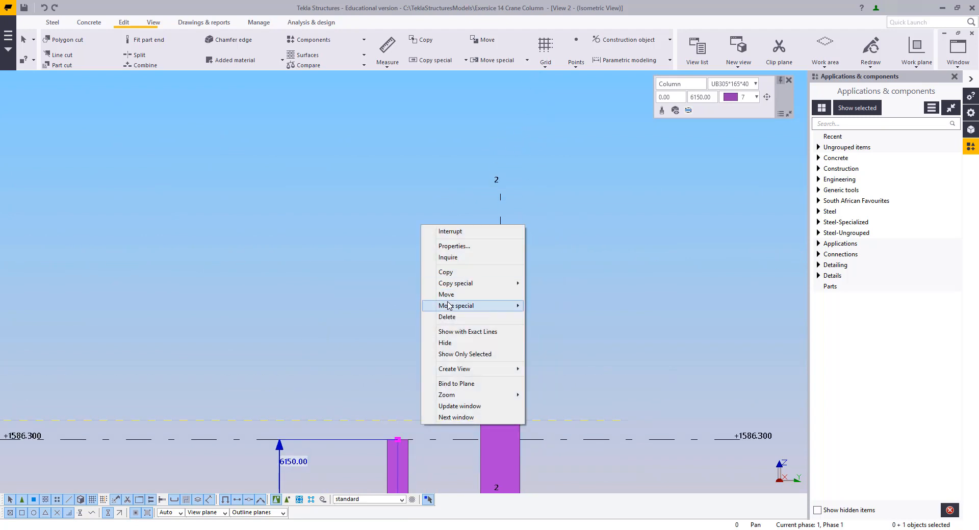
{"action": "left_click", "coordinate": [448, 294]}
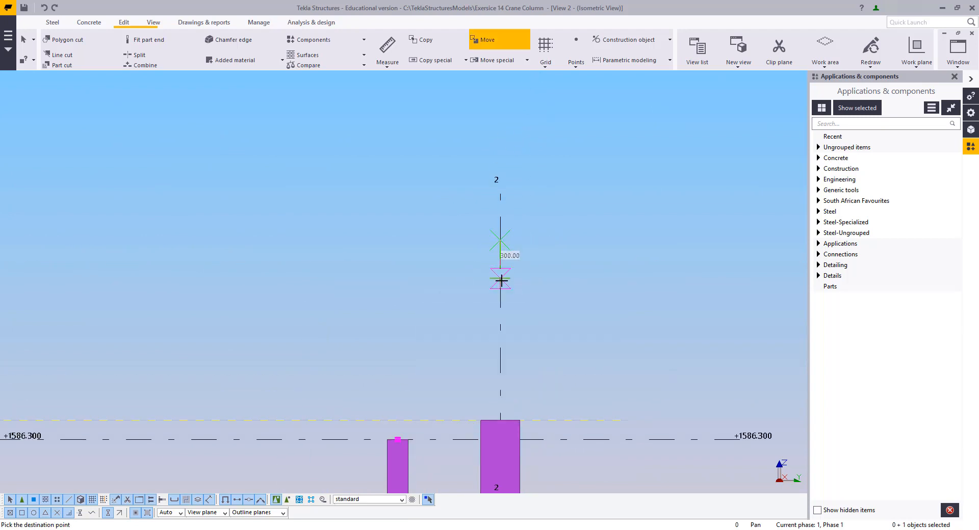
{"action": "type", "text": "75"}
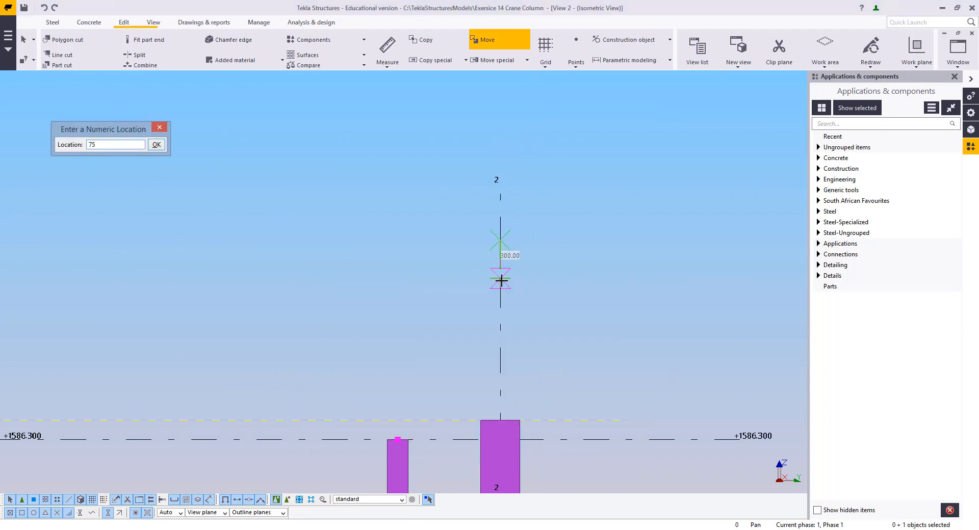
{"action": "key", "text": "Return"}
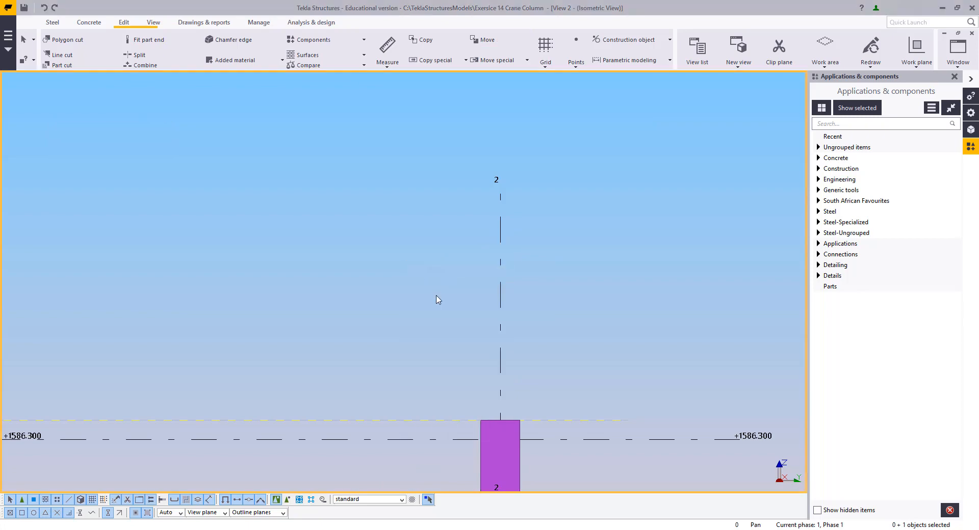
Move the UB column's top end handle again by a numeric distance of 50, then interrupt the command
{"action": "left_click", "coordinate": [437, 296]}
{"action": "scroll", "coordinate": [443, 316], "scroll_direction": "down", "scroll_amount": 2}
{"action": "middle_click_drag", "start_coordinate": [453, 484], "coordinate": [489, 350]}
{"action": "scroll", "coordinate": [489, 350], "scroll_direction": "up", "scroll_amount": 2}
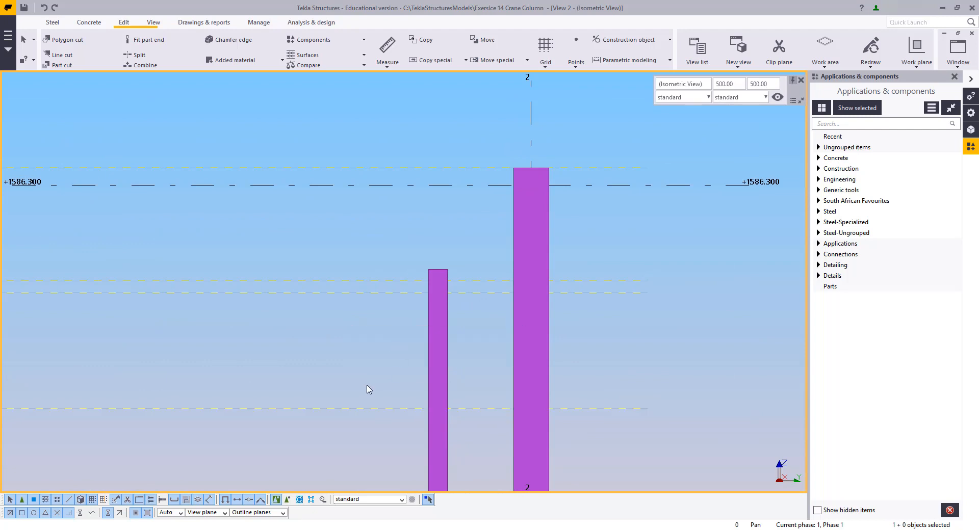
{"action": "left_click", "coordinate": [449, 357]}
{"action": "right_click", "coordinate": [469, 298]}
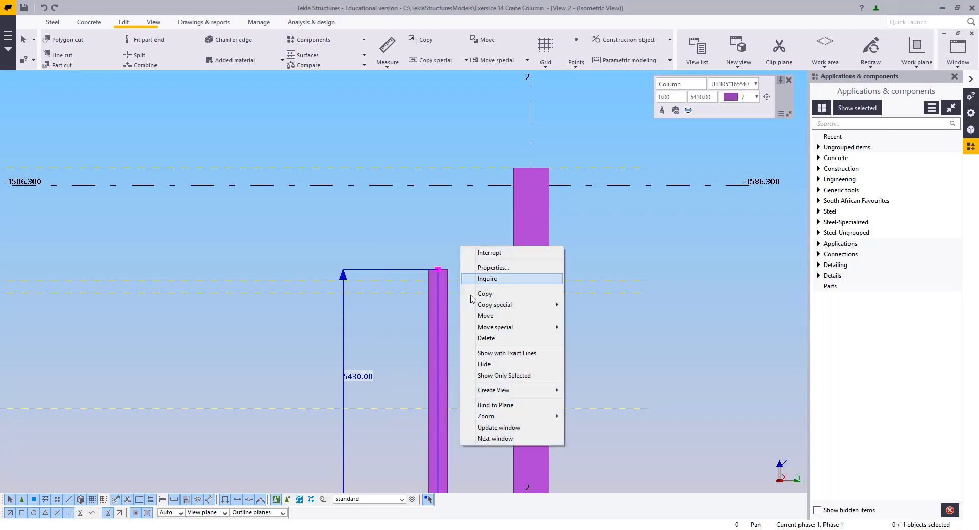
{"action": "left_click", "coordinate": [485, 316]}
{"action": "scroll", "coordinate": [438, 244], "scroll_direction": "up", "scroll_amount": 5}
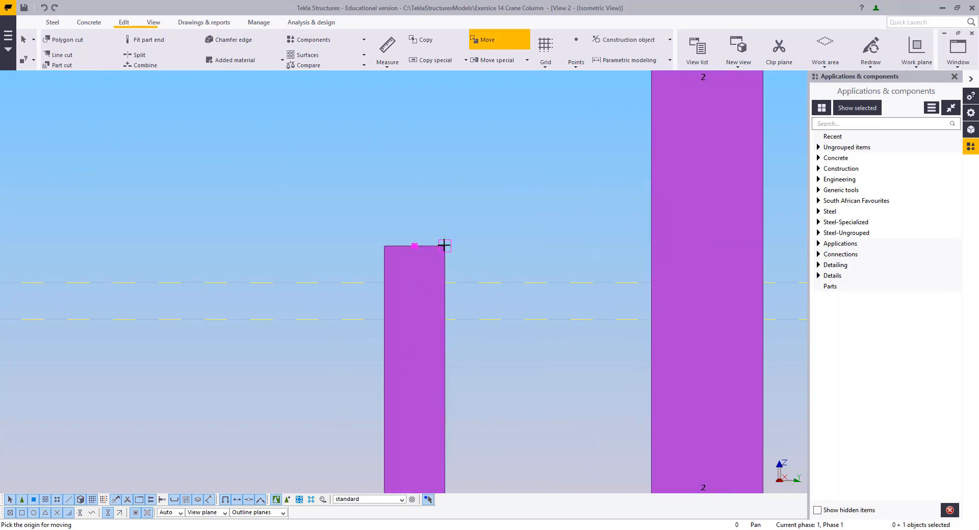
{"action": "left_click", "coordinate": [444, 282]}
{"action": "right_click", "coordinate": [512, 186]}
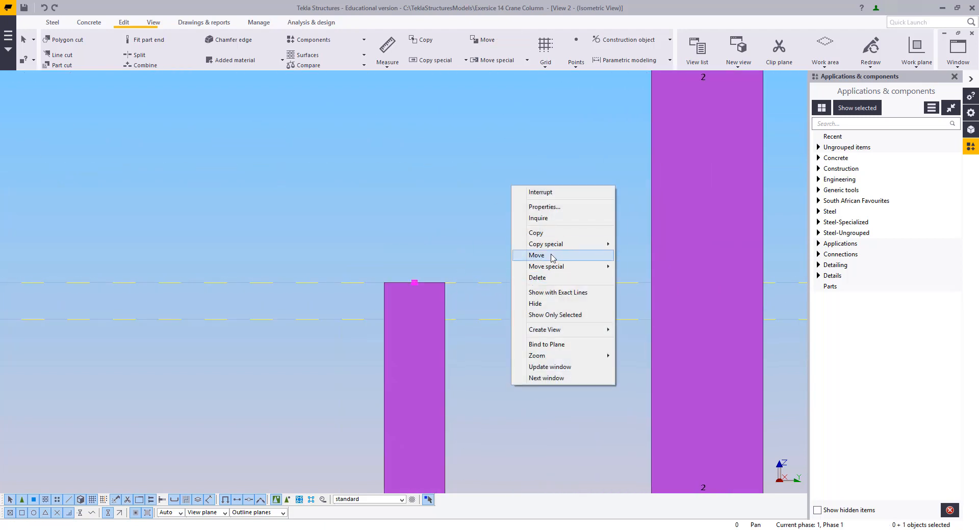
{"action": "left_click", "coordinate": [556, 256]}
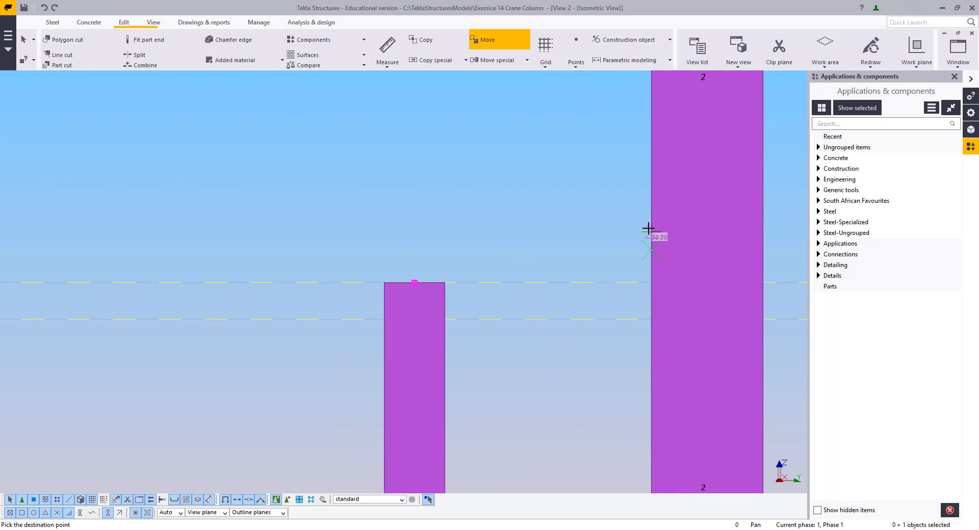
{"action": "type", "text": "50"}
{"action": "key", "text": "Return"}
{"action": "right_click", "coordinate": [458, 179]}
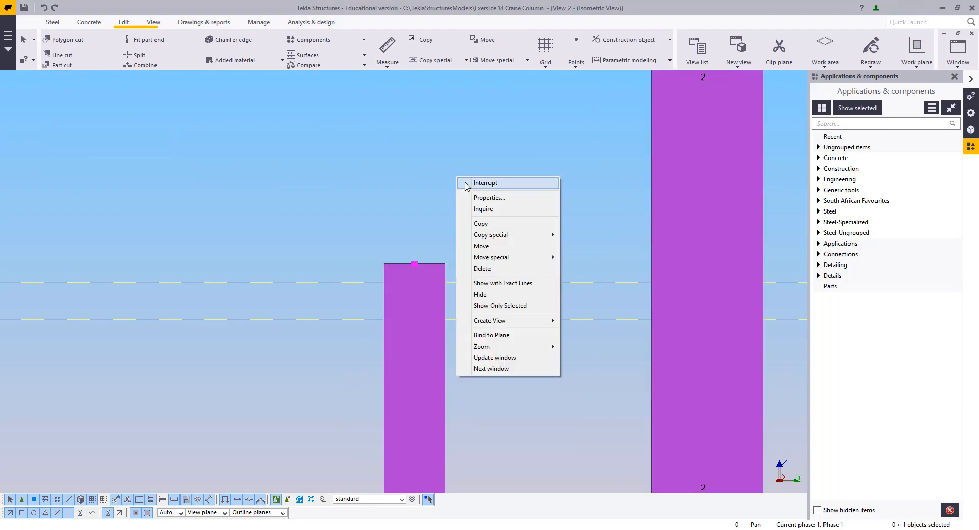
{"action": "left_click", "coordinate": [465, 184]}
Place a PC200*75 channel beam spanning between the UC and UB columns at the upper construction line level
{"action": "left_click", "coordinate": [500, 254]}
{"action": "scroll", "coordinate": [365, 408], "scroll_direction": "down", "scroll_amount": 10}
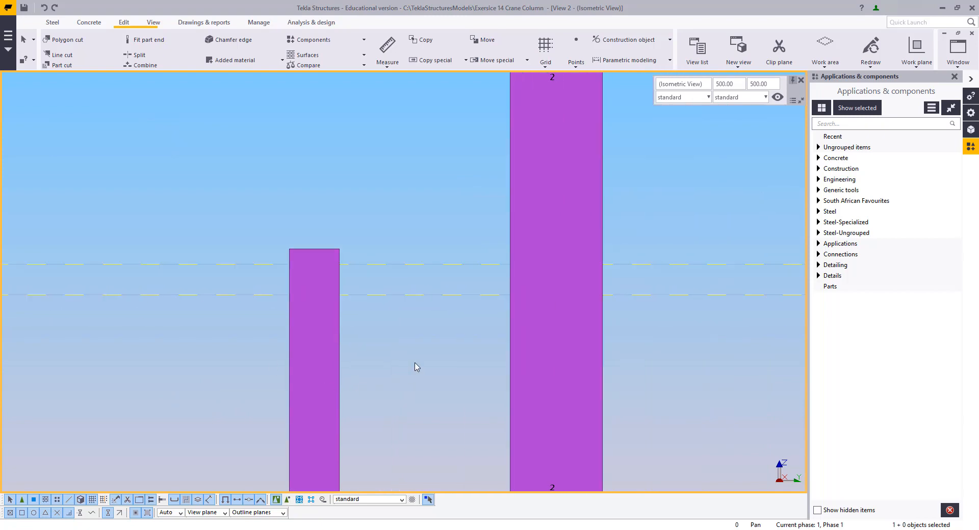
{"action": "scroll", "coordinate": [490, 280], "scroll_direction": "down", "scroll_amount": 1}
{"action": "scroll", "coordinate": [476, 284], "scroll_direction": "up", "scroll_amount": 4}
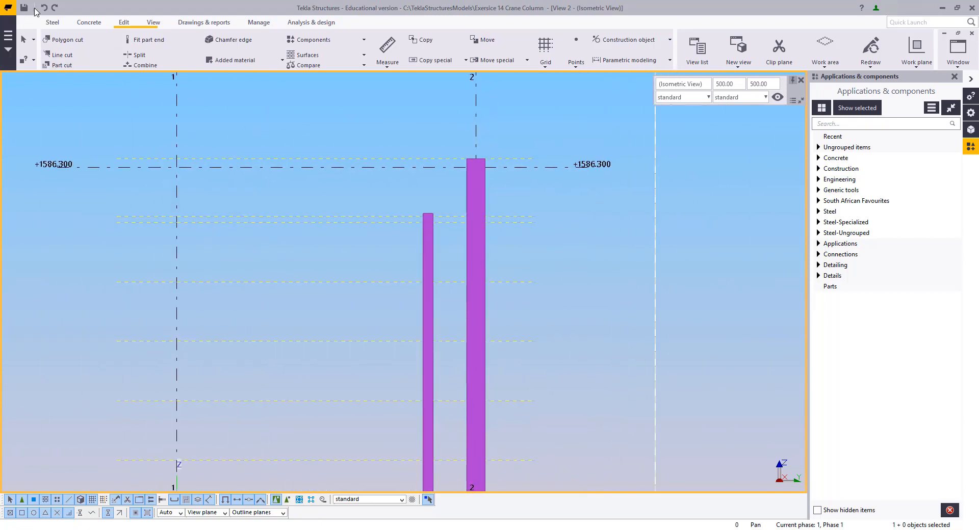
{"action": "left_click", "coordinate": [52, 23]}
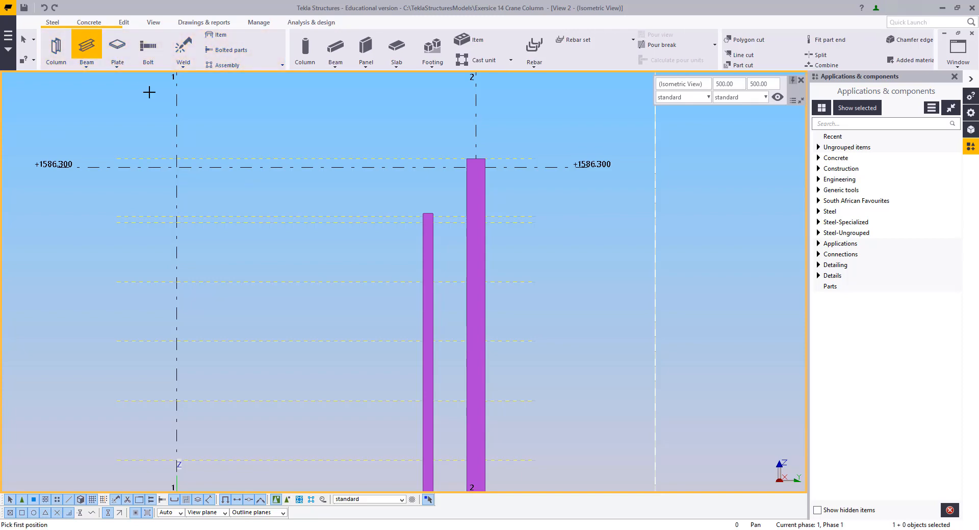
{"action": "scroll", "coordinate": [400, 273], "scroll_direction": "up", "scroll_amount": 6}
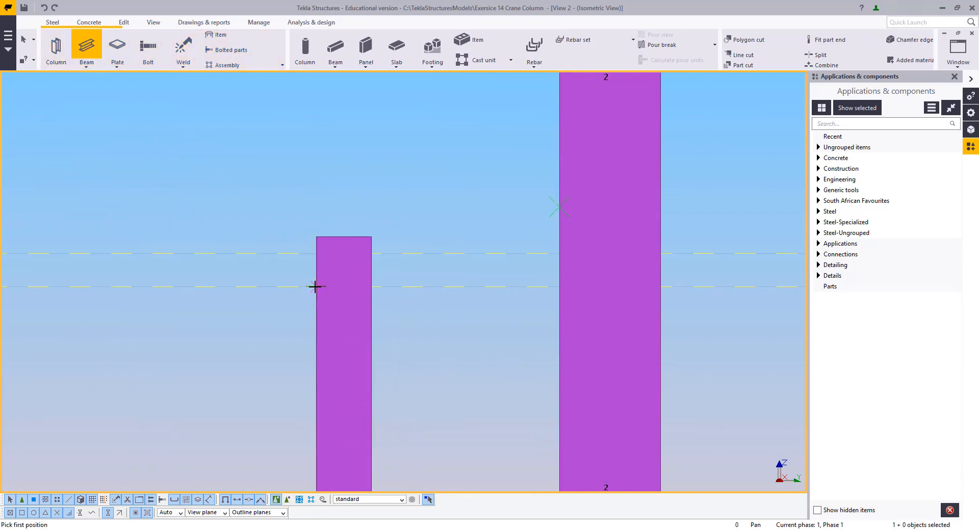
{"action": "left_click", "coordinate": [660, 287]}
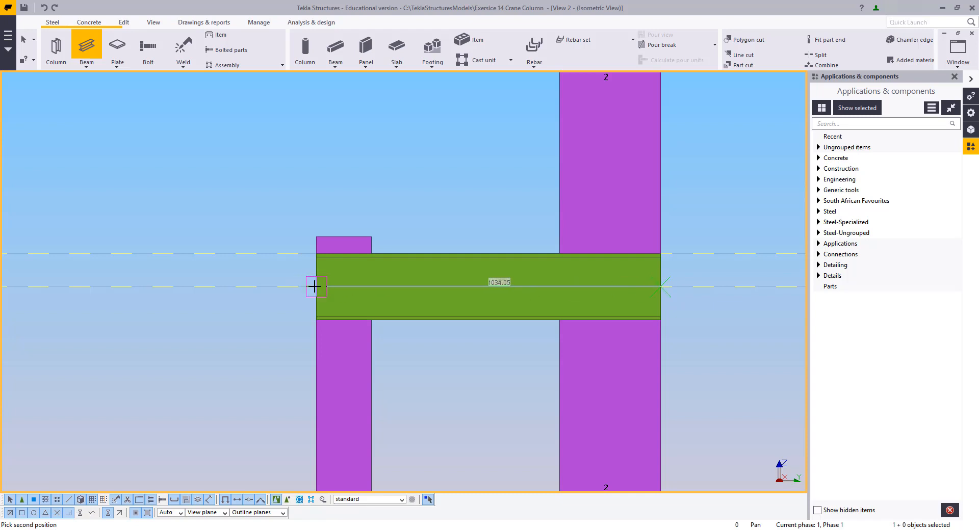
{"action": "middle_click_drag", "start_coordinate": [349, 373], "coordinate": [377, 166]}
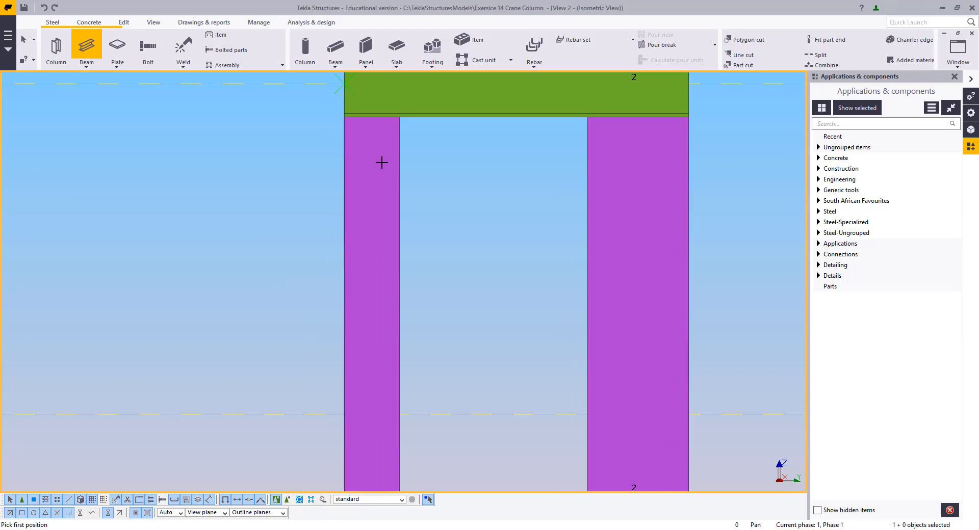
{"action": "scroll", "coordinate": [377, 168], "scroll_direction": "down", "scroll_amount": 2}
{"action": "scroll", "coordinate": [347, 343], "scroll_direction": "up", "scroll_amount": 1}
{"action": "right_click", "coordinate": [350, 276]}
{"action": "left_click", "coordinate": [380, 281]}
{"action": "middle_click_drag", "start_coordinate": [495, 140], "coordinate": [433, 424]}
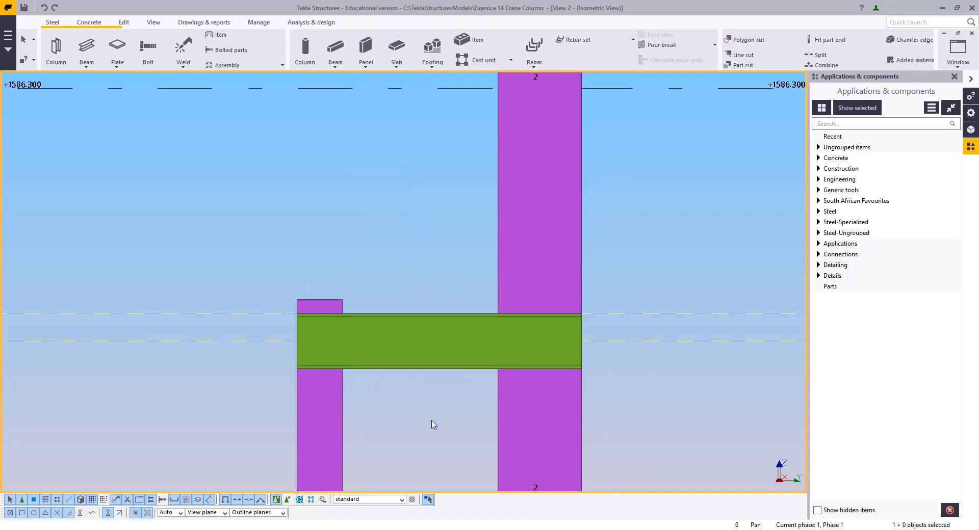
{"action": "scroll", "coordinate": [434, 425], "scroll_direction": "up", "scroll_amount": 2}
{"action": "left_click_drag", "start_coordinate": [435, 416], "coordinate": [352, 330]}
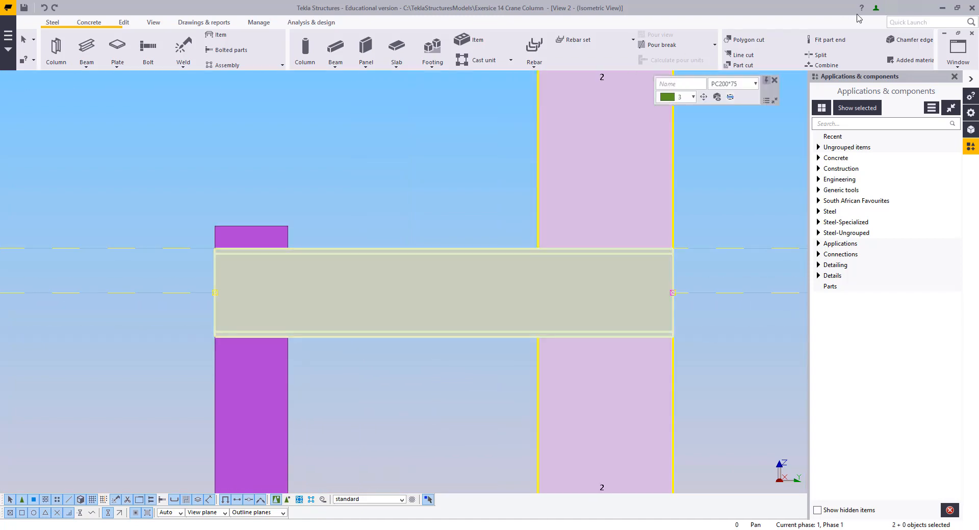
Switch to View 1, select both channel beams and copy them down to the next construction line level
{"action": "left_click", "coordinate": [971, 62]}
{"action": "left_click", "coordinate": [933, 127]}
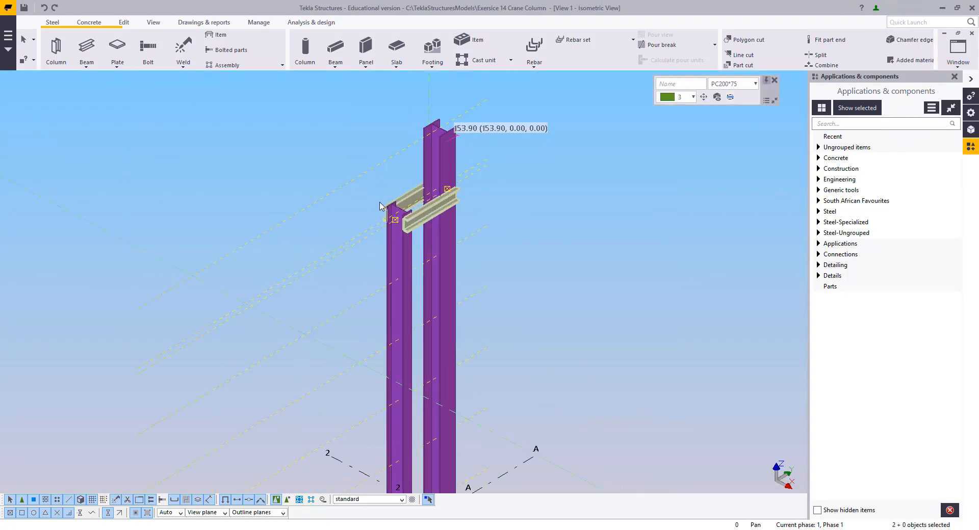
{"action": "scroll", "coordinate": [392, 203], "scroll_direction": "up", "scroll_amount": 5}
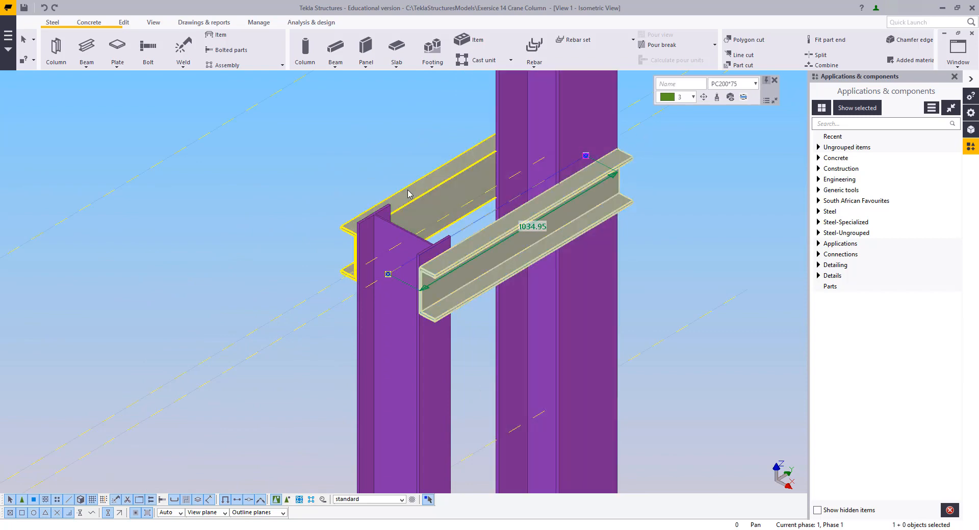
{"action": "middle_click_drag", "start_coordinate": [407, 190], "coordinate": [339, 290]}
{"action": "scroll", "coordinate": [339, 289], "scroll_direction": "up", "scroll_amount": 2}
{"action": "left_click", "coordinate": [342, 291]}
{"action": "left_click", "coordinate": [446, 385]}
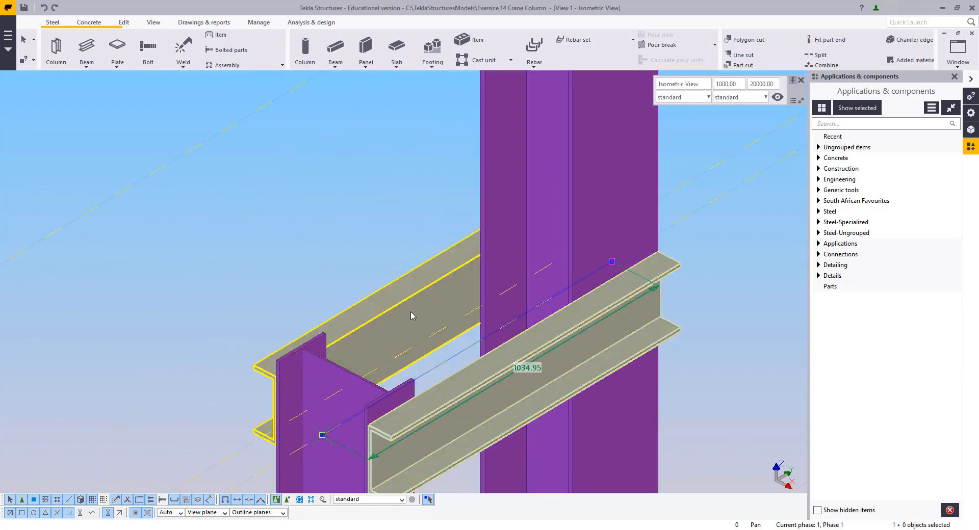
{"action": "left_click", "coordinate": [412, 316]}
{"action": "left_click", "coordinate": [465, 408], "text": "ctrl"}
{"action": "scroll", "coordinate": [489, 328], "scroll_direction": "down", "scroll_amount": 6}
{"action": "middle_click_drag", "start_coordinate": [511, 336], "coordinate": [537, 181]}
{"action": "right_click", "coordinate": [394, 228]}
{"action": "left_click", "coordinate": [423, 249]}
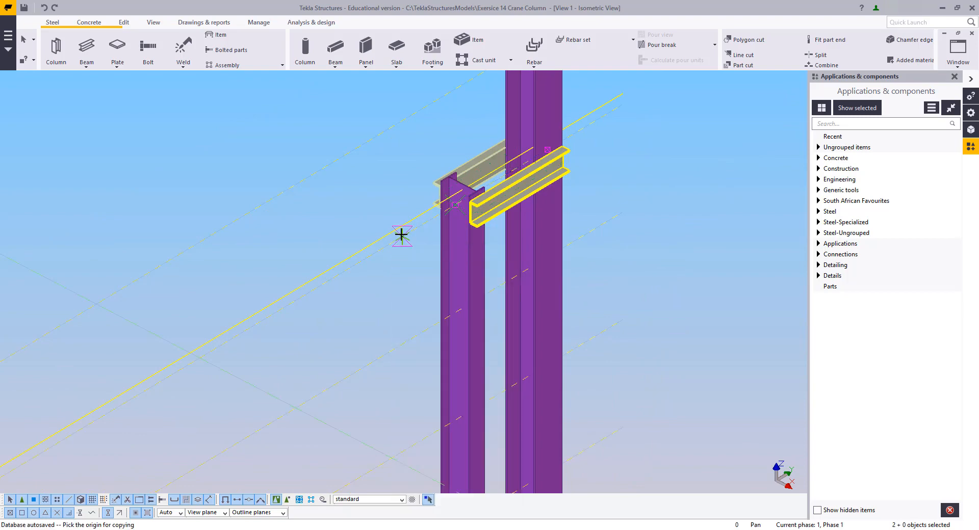
{"action": "left_click", "coordinate": [406, 344]}
Copy the channel pair to the further lower construction line levels, then interrupt the copy command
{"action": "middle_click_drag", "start_coordinate": [411, 395], "coordinate": [389, 263]}
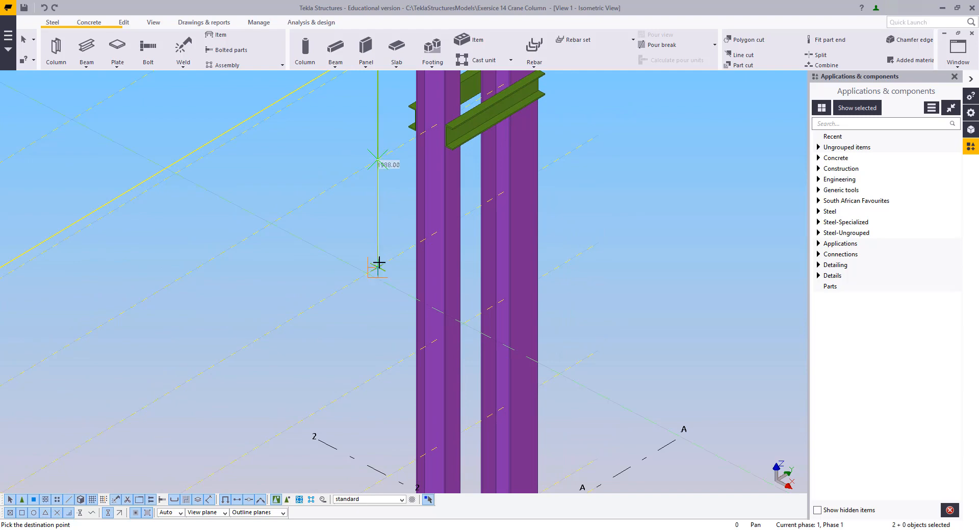
{"action": "left_click", "coordinate": [378, 263]}
{"action": "left_click", "coordinate": [378, 375]}
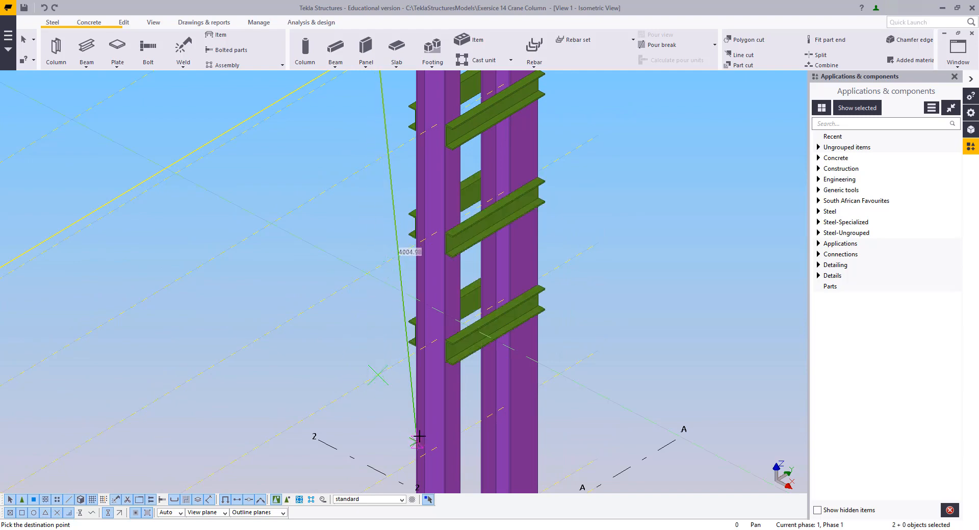
{"action": "middle_click_drag", "start_coordinate": [419, 436], "coordinate": [387, 266]}
{"action": "left_click", "coordinate": [377, 273]}
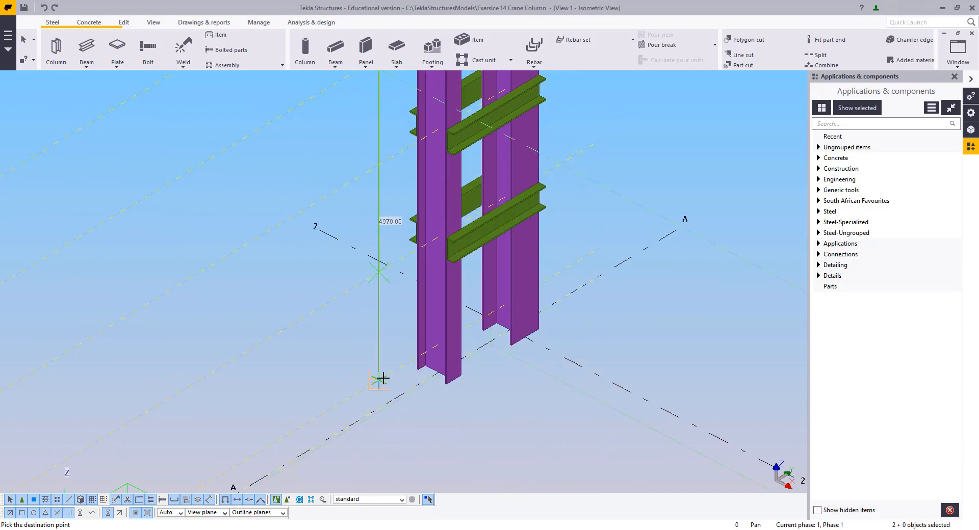
{"action": "right_click", "coordinate": [225, 168]}
{"action": "left_click", "coordinate": [240, 168]}
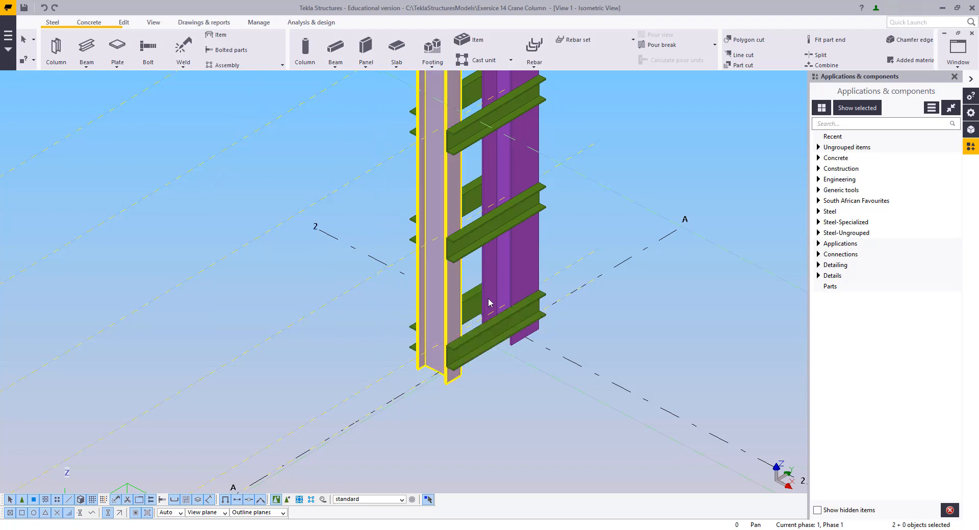
In View 2, load the lowest channel's beam properties and apply profile L70*70*6 and class 4 as beam defaults
{"action": "scroll", "coordinate": [491, 305], "scroll_direction": "up", "scroll_amount": 2}
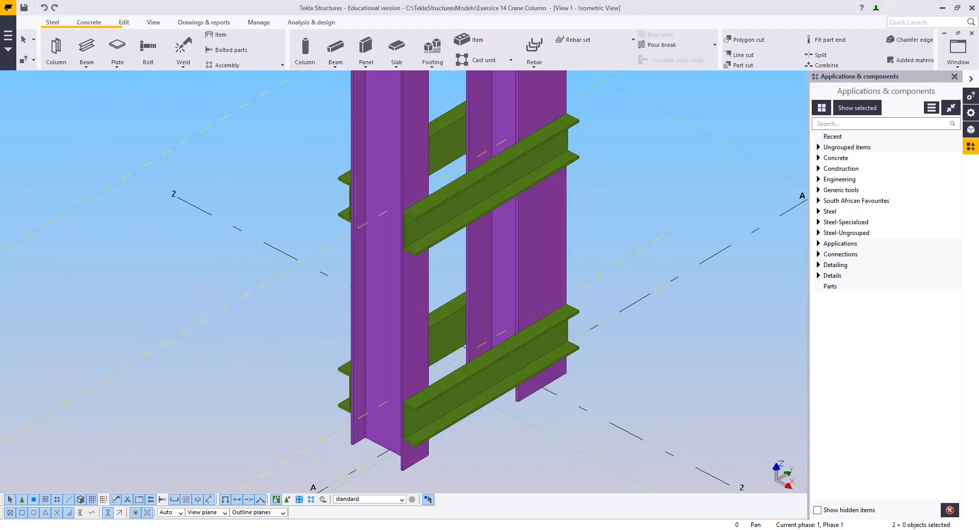
{"action": "left_click", "coordinate": [963, 64]}
{"action": "left_click", "coordinate": [942, 137]}
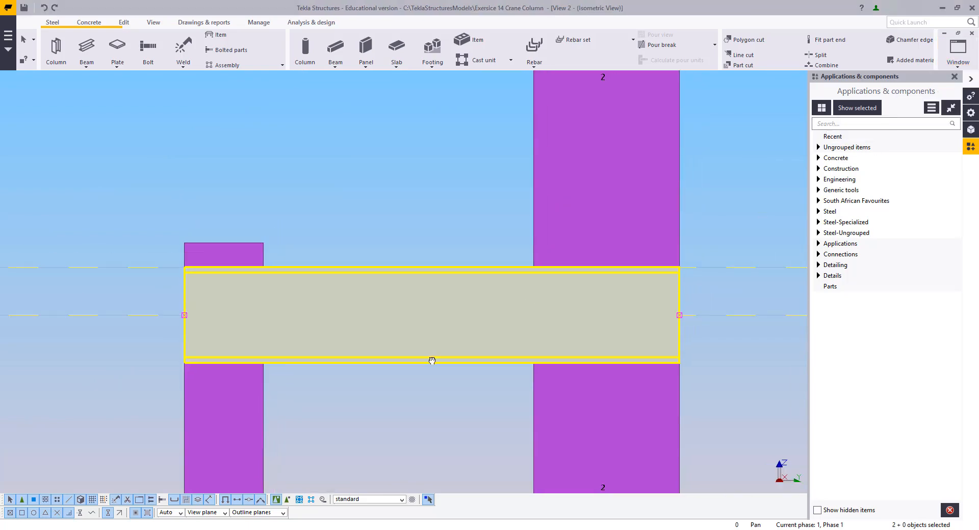
{"action": "scroll", "coordinate": [431, 355], "scroll_direction": "down", "scroll_amount": 5}
{"action": "scroll", "coordinate": [463, 365], "scroll_direction": "down", "scroll_amount": 2}
{"action": "middle_click_drag", "start_coordinate": [464, 365], "coordinate": [472, 235]}
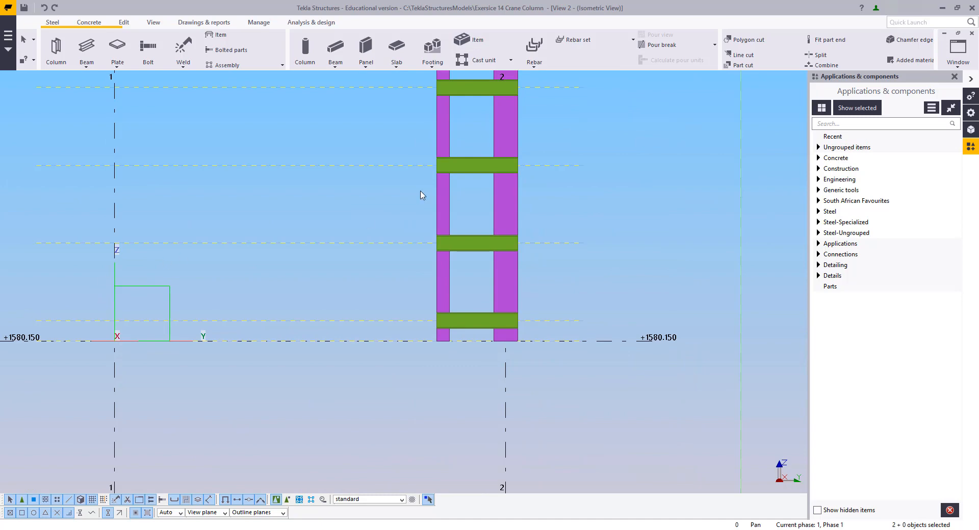
{"action": "scroll", "coordinate": [421, 195], "scroll_direction": "down", "scroll_amount": 2}
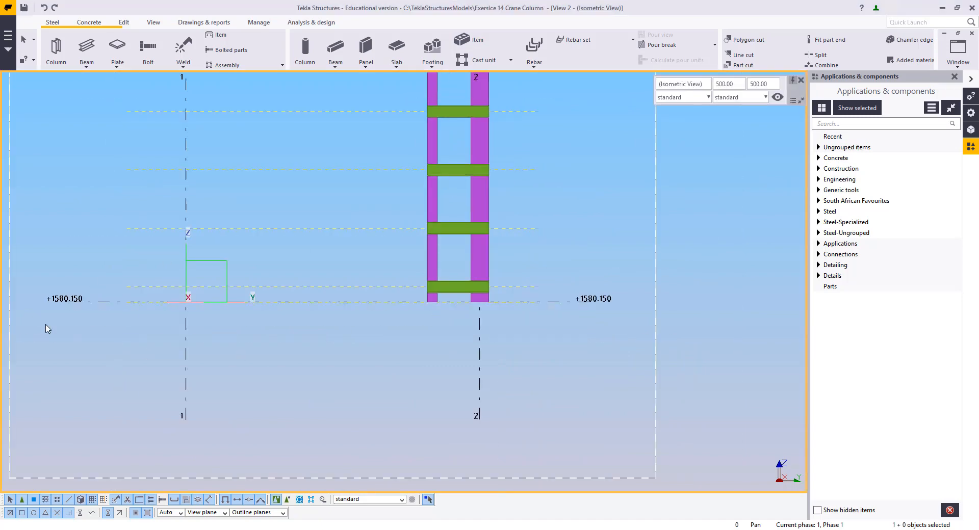
{"action": "scroll", "coordinate": [446, 240], "scroll_direction": "up", "scroll_amount": 6}
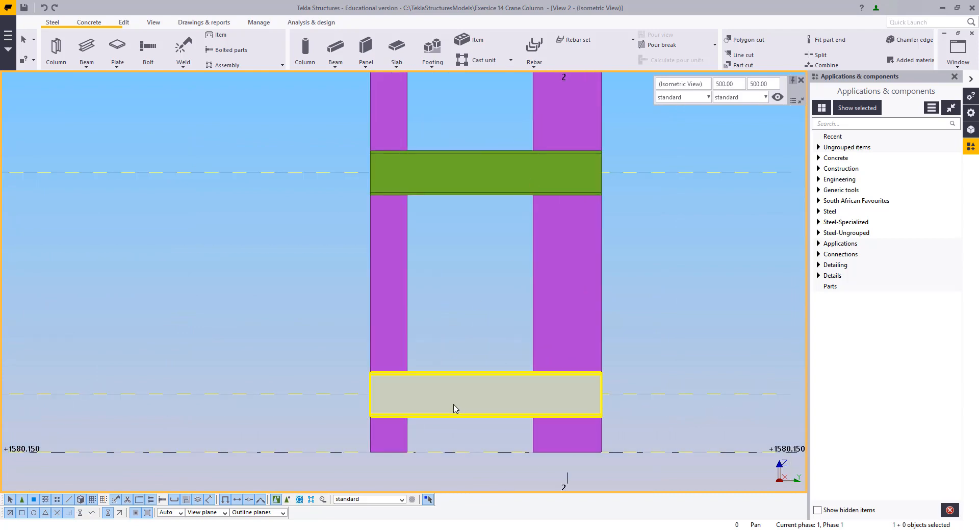
{"action": "double_click", "coordinate": [454, 409]}
{"action": "middle_click_drag", "start_coordinate": [226, 317], "coordinate": [215, 325]}
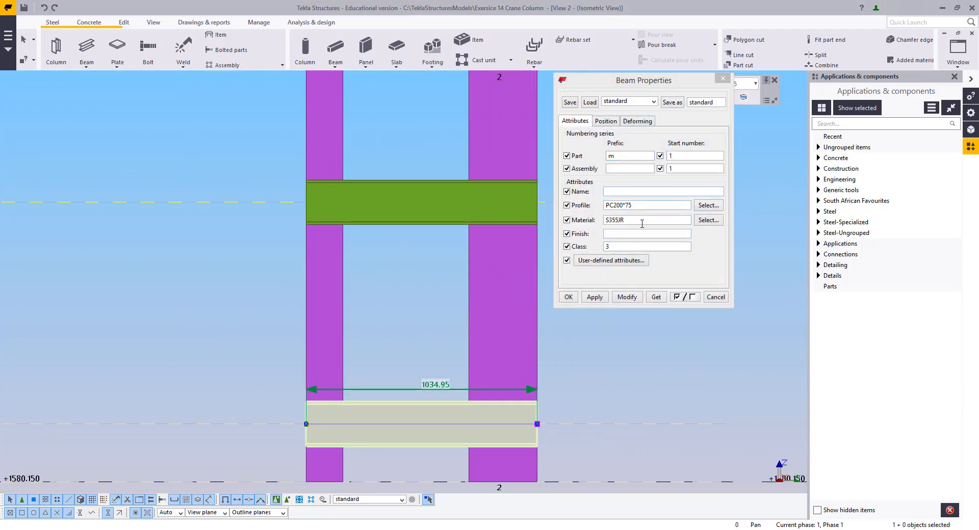
{"action": "left_click", "coordinate": [618, 253]}
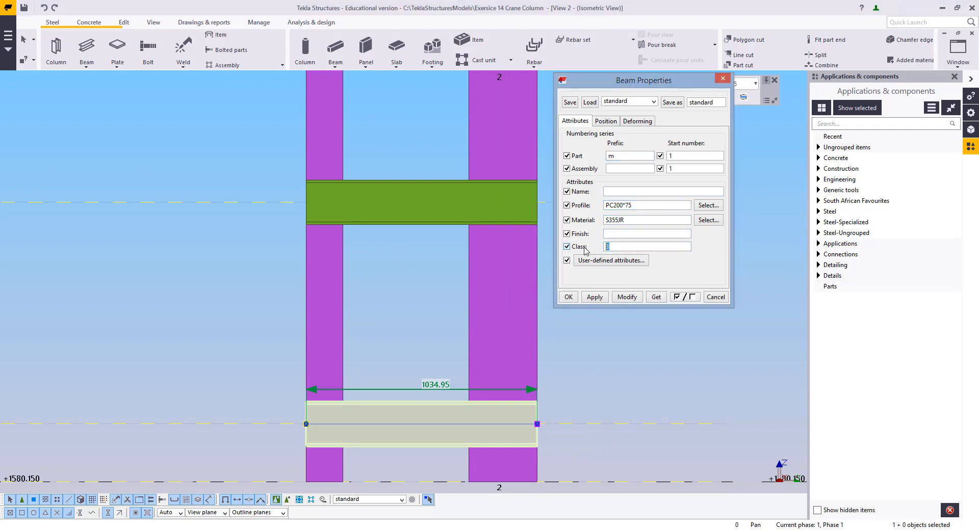
{"action": "type", "text": "4"}
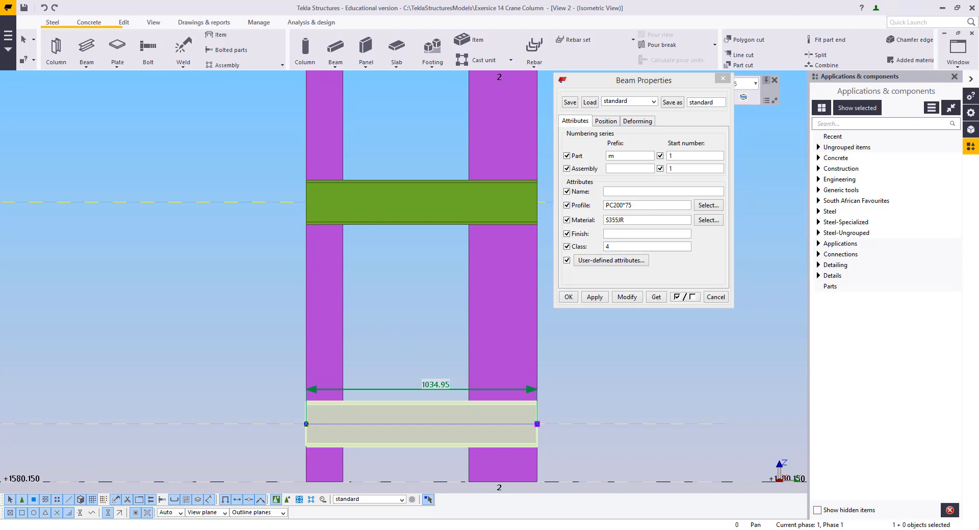
{"action": "left_click", "coordinate": [645, 207]}
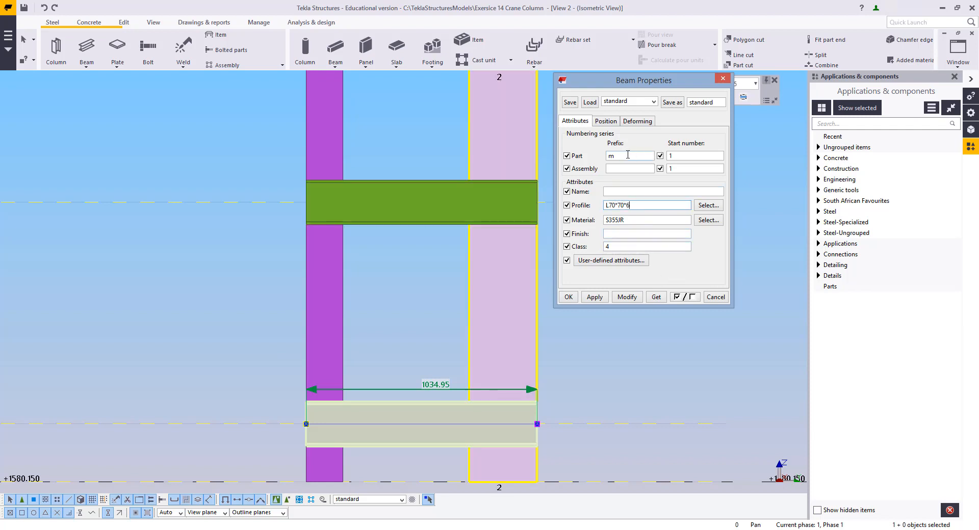
{"action": "left_click", "coordinate": [600, 297]}
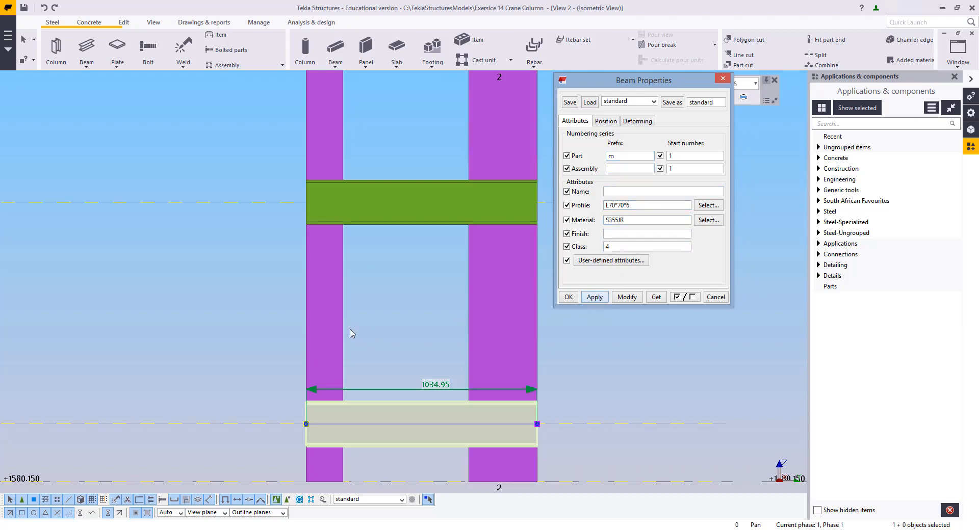
Draw a diagonal L70*70*6 brace from the lowest channel at the UC column up to the next channel at the UB column
{"action": "left_click", "coordinate": [335, 327]}
{"action": "left_click", "coordinate": [88, 48]}
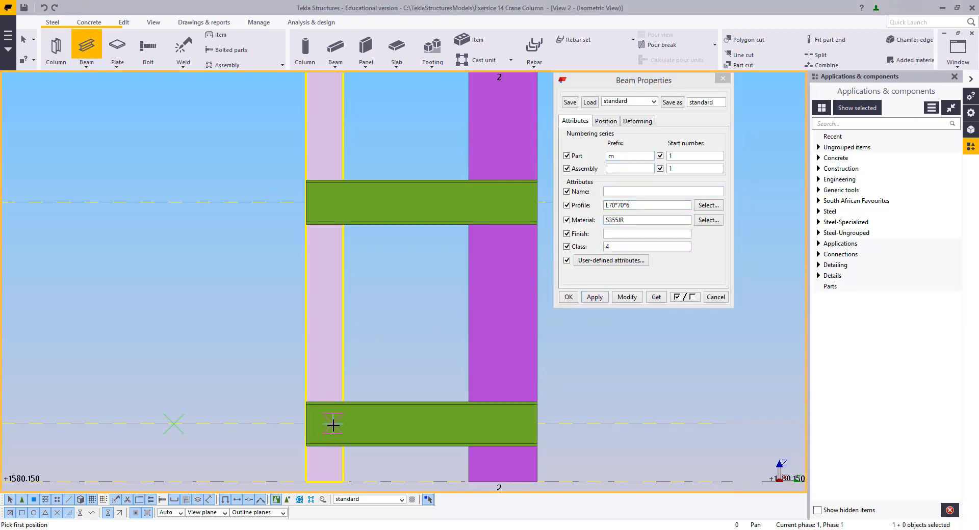
{"action": "key", "text": "ctrl+2"}
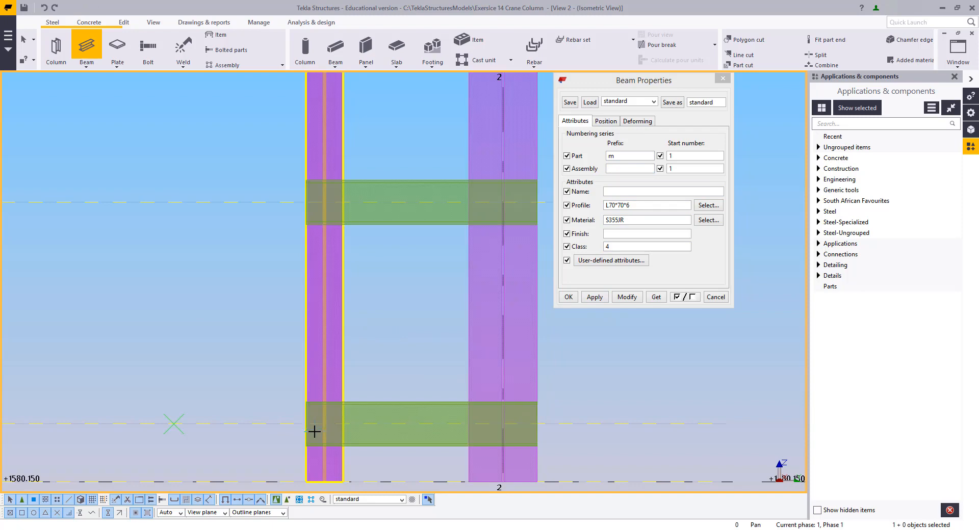
{"action": "scroll", "coordinate": [501, 202], "scroll_direction": "up", "scroll_amount": 2}
{"action": "left_click", "coordinate": [503, 202]}
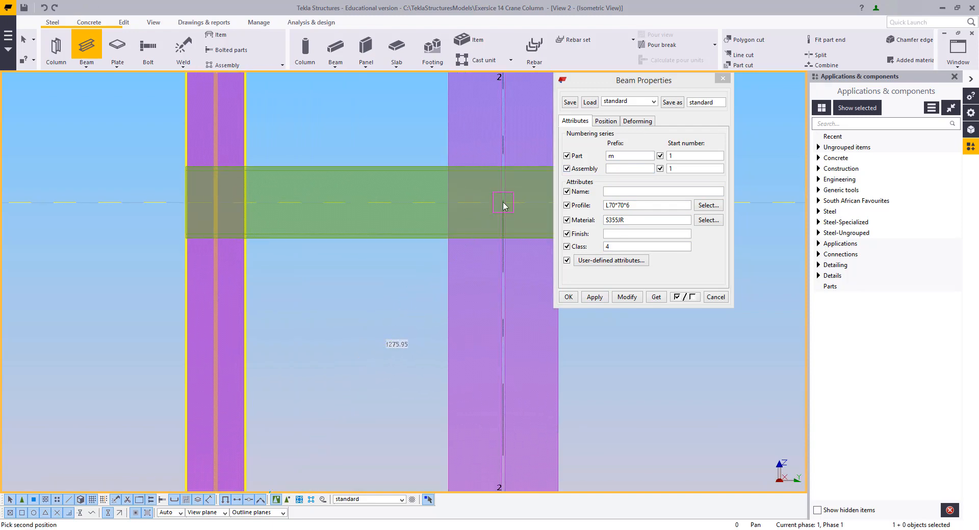
{"action": "left_click", "coordinate": [503, 206]}
{"action": "scroll", "coordinate": [423, 227], "scroll_direction": "down", "scroll_amount": 2}
{"action": "middle_click_drag", "start_coordinate": [422, 228], "coordinate": [468, 473]}
{"action": "scroll", "coordinate": [363, 238], "scroll_direction": "up", "scroll_amount": 3}
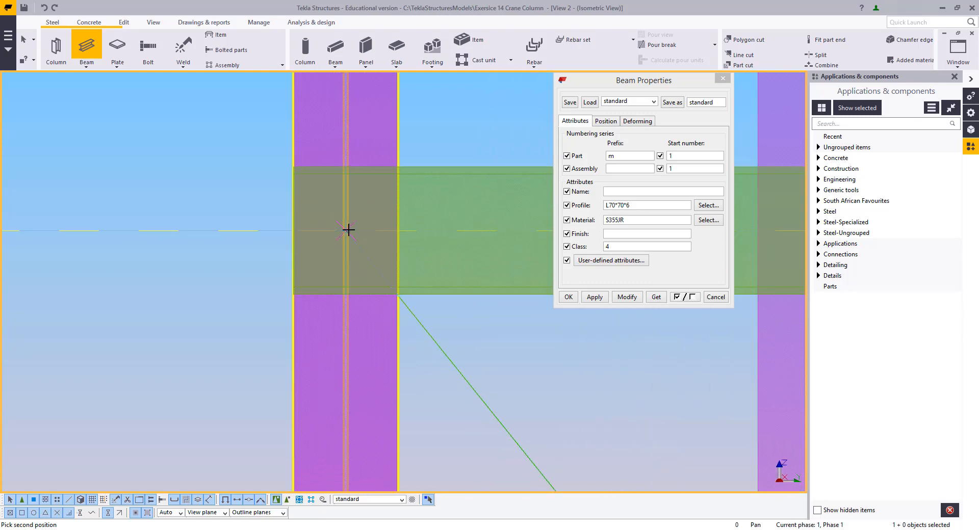
{"action": "scroll", "coordinate": [343, 230], "scroll_direction": "down", "scroll_amount": 3}
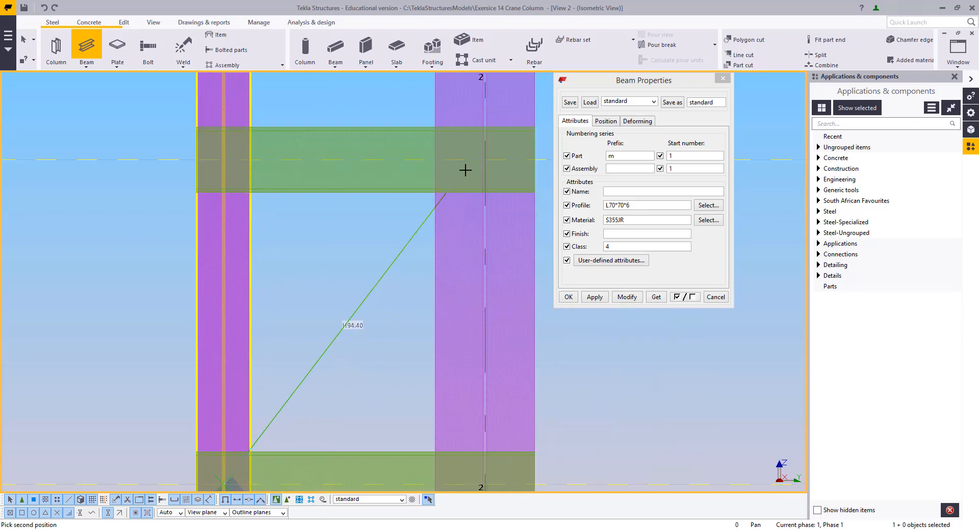
{"action": "scroll", "coordinate": [491, 156], "scroll_direction": "up", "scroll_amount": 2}
{"action": "left_click", "coordinate": [492, 155]}
{"action": "left_click", "coordinate": [492, 157]}
Draw the next diagonal brace between the UC column and the UB column at the following channel level, forming a zigzag
{"action": "middle_click_drag", "start_coordinate": [319, 176], "coordinate": [384, 528]}
{"action": "middle_click_drag", "start_coordinate": [205, 166], "coordinate": [296, 390]}
{"action": "left_click", "coordinate": [266, 283]}
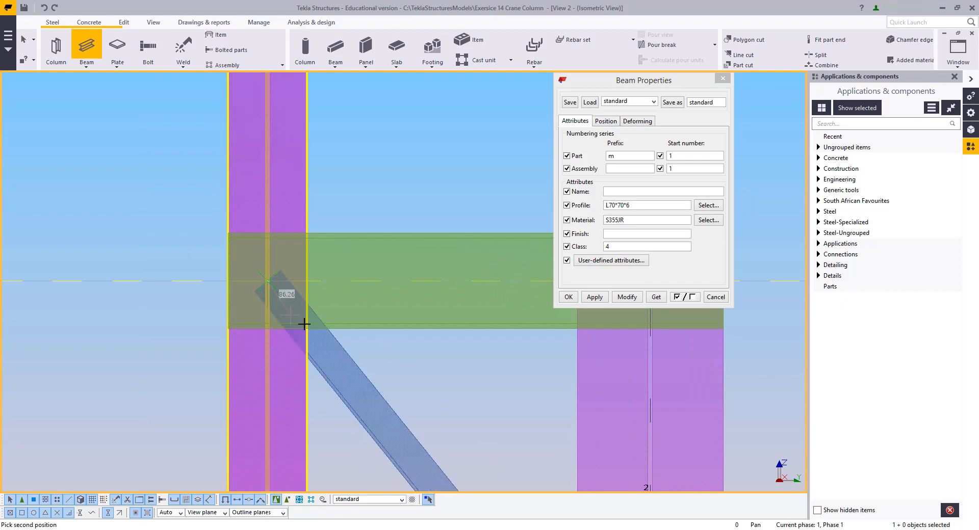
{"action": "scroll", "coordinate": [356, 275], "scroll_direction": "down", "scroll_amount": 2}
{"action": "scroll", "coordinate": [460, 257], "scroll_direction": "up", "scroll_amount": 3}
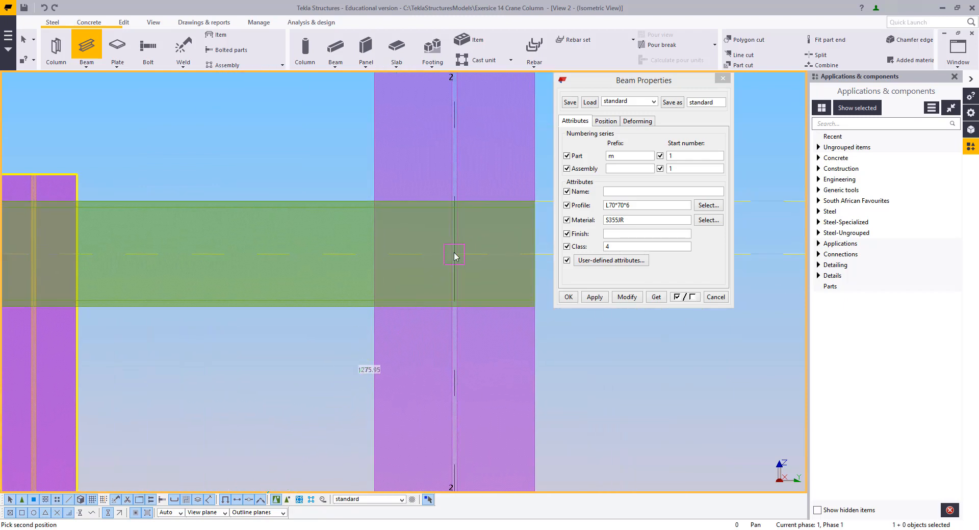
{"action": "left_click", "coordinate": [455, 255]}
{"action": "left_click", "coordinate": [454, 254]}
Continue the zigzag of L70*70*6 diagonal braces between the UC and UB columns at the next channel levels
{"action": "scroll", "coordinate": [347, 363], "scroll_direction": "down", "scroll_amount": 6}
{"action": "middle_click_drag", "start_coordinate": [215, 474], "coordinate": [371, 136]}
{"action": "scroll", "coordinate": [360, 259], "scroll_direction": "up", "scroll_amount": 4}
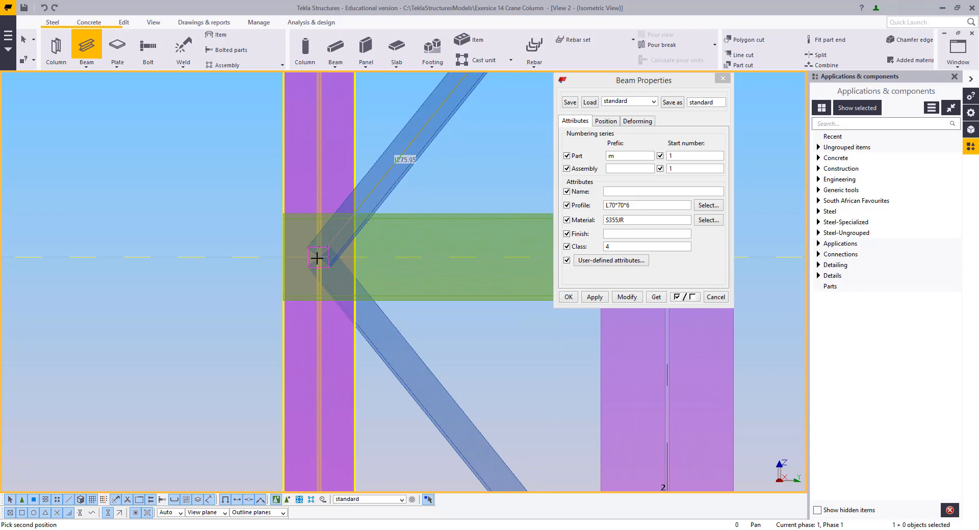
{"action": "left_click", "coordinate": [316, 259]}
{"action": "scroll", "coordinate": [407, 398], "scroll_direction": "down", "scroll_amount": 2}
{"action": "middle_click_drag", "start_coordinate": [406, 398], "coordinate": [301, 150]}
{"action": "scroll", "coordinate": [459, 341], "scroll_direction": "up", "scroll_amount": 4}
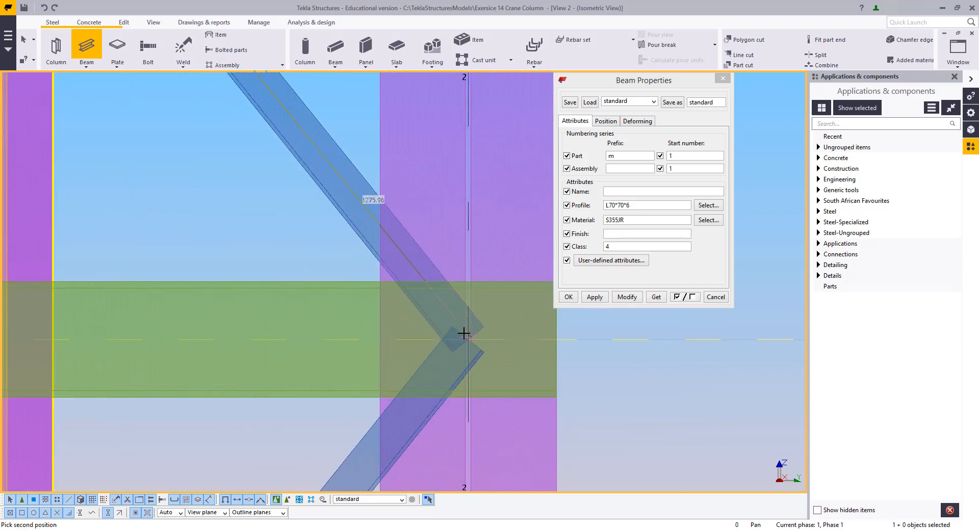
{"action": "left_click", "coordinate": [467, 337]}
{"action": "left_click", "coordinate": [467, 336]}
{"action": "scroll", "coordinate": [406, 407], "scroll_direction": "down", "scroll_amount": 5}
{"action": "middle_click_drag", "start_coordinate": [402, 410], "coordinate": [486, 212]}
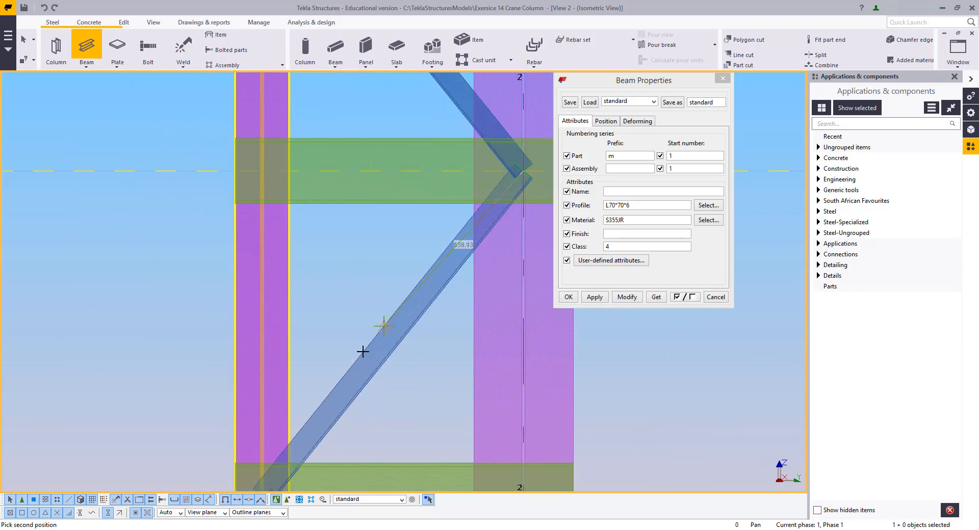
{"action": "middle_click_drag", "start_coordinate": [302, 450], "coordinate": [356, 338]}
{"action": "scroll", "coordinate": [352, 338], "scroll_direction": "up", "scroll_amount": 5}
{"action": "left_click", "coordinate": [294, 414]}
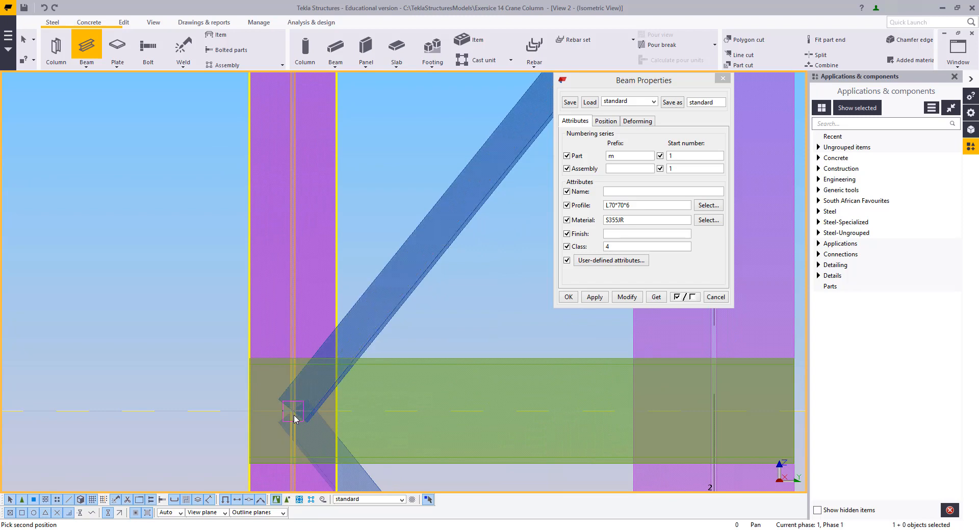
Draw the next diagonal brace to the following channel level and exit the beam command
{"action": "scroll", "coordinate": [361, 454], "scroll_direction": "down", "scroll_amount": 3}
{"action": "middle_click_drag", "start_coordinate": [361, 454], "coordinate": [305, 145]}
{"action": "scroll", "coordinate": [491, 423], "scroll_direction": "up", "scroll_amount": 4}
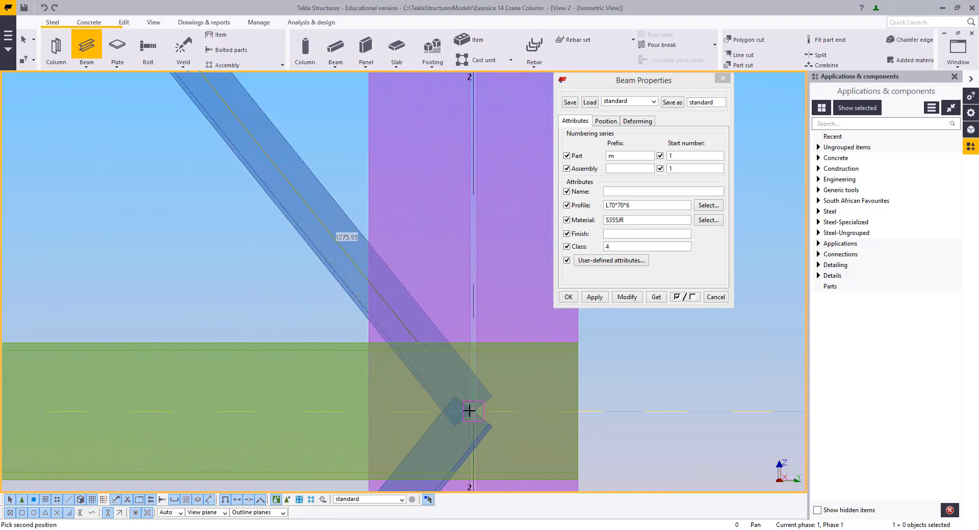
{"action": "left_click", "coordinate": [471, 410]}
{"action": "left_click", "coordinate": [471, 410]}
{"action": "scroll", "coordinate": [357, 443], "scroll_direction": "down", "scroll_amount": 4}
{"action": "middle_click_drag", "start_coordinate": [306, 459], "coordinate": [400, 265]}
{"action": "middle_click_drag", "start_coordinate": [260, 453], "coordinate": [358, 214]}
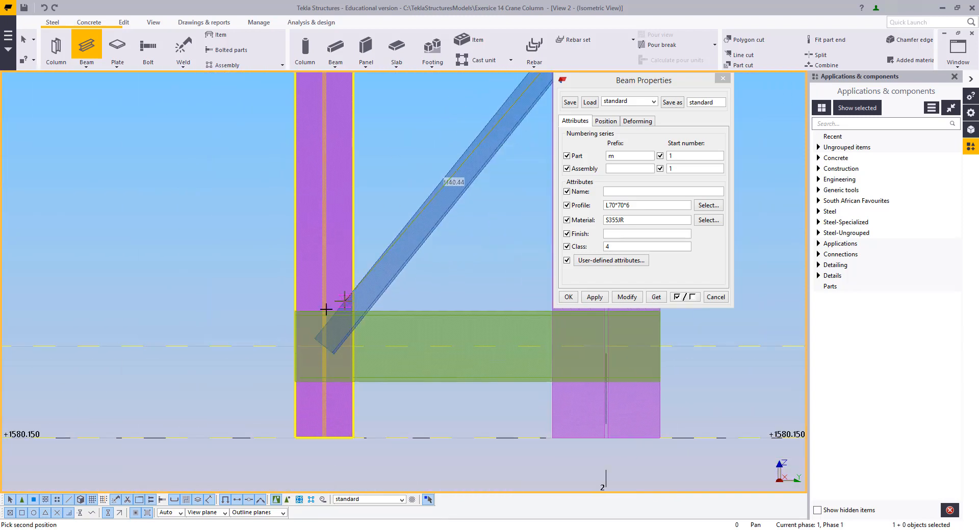
{"action": "scroll", "coordinate": [325, 312], "scroll_direction": "up", "scroll_amount": 4}
{"action": "left_click", "coordinate": [328, 380]}
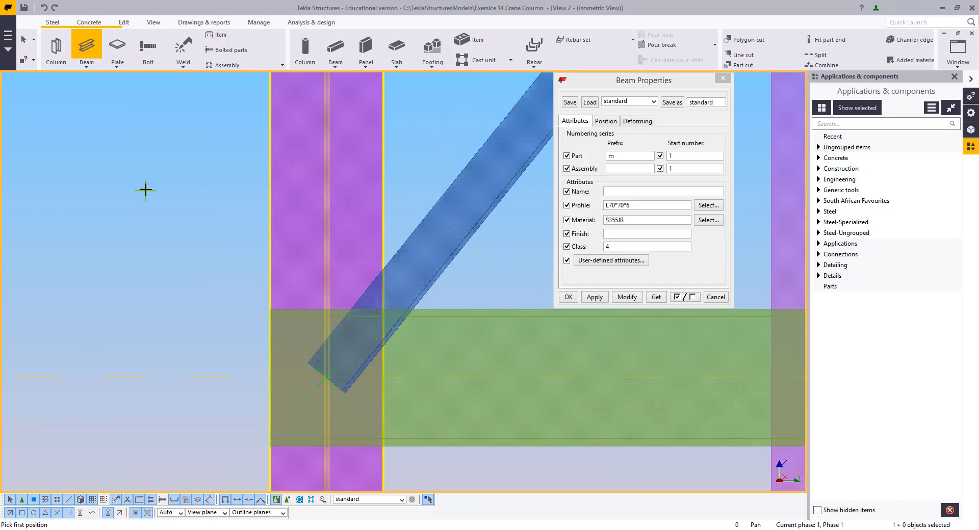
{"action": "key", "text": "Escape"}
Select all the diagonal braces along the column in View 2
{"action": "scroll", "coordinate": [398, 384], "scroll_direction": "down", "scroll_amount": 3}
{"action": "scroll", "coordinate": [364, 263], "scroll_direction": "down", "scroll_amount": 2}
{"action": "middle_click_drag", "start_coordinate": [376, 80], "coordinate": [405, 262]}
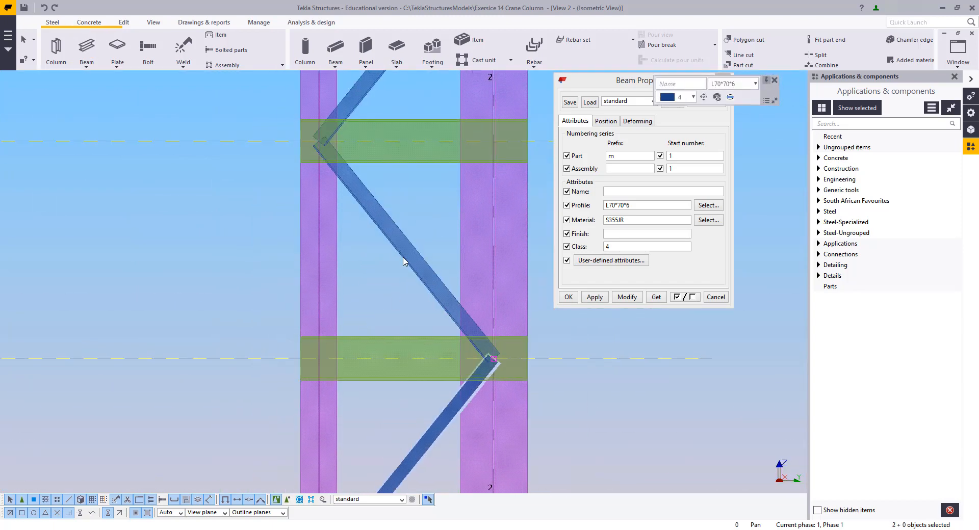
{"action": "left_click_drag", "start_coordinate": [414, 229], "coordinate": [375, 201], "text": "shift"}
{"action": "middle_click_drag", "start_coordinate": [400, 77], "coordinate": [402, 385]}
{"action": "left_click_drag", "start_coordinate": [419, 368], "coordinate": [374, 315], "text": "shift"}
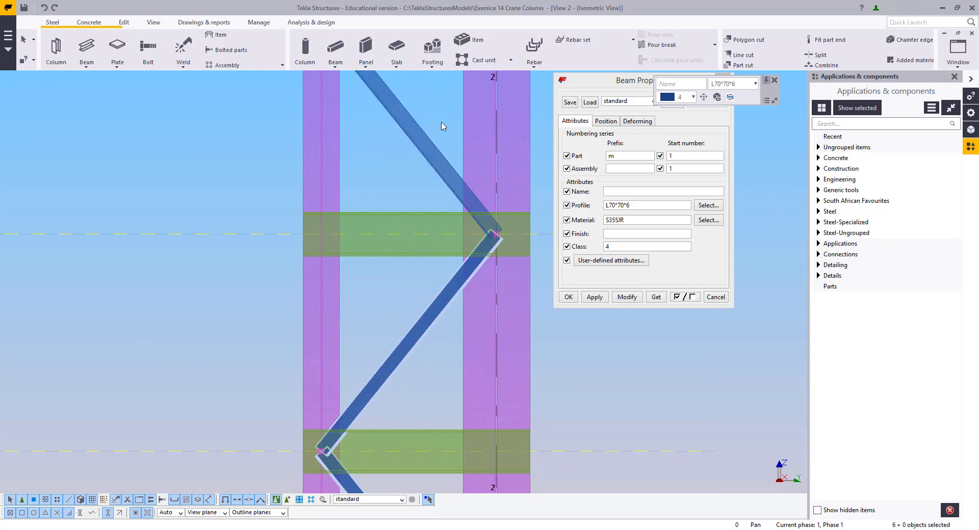
{"action": "left_click_drag", "start_coordinate": [442, 122], "coordinate": [397, 160], "text": "shift"}
{"action": "middle_click_drag", "start_coordinate": [402, 86], "coordinate": [422, 436]}
{"action": "left_click_drag", "start_coordinate": [454, 268], "coordinate": [403, 239], "text": "shift"}
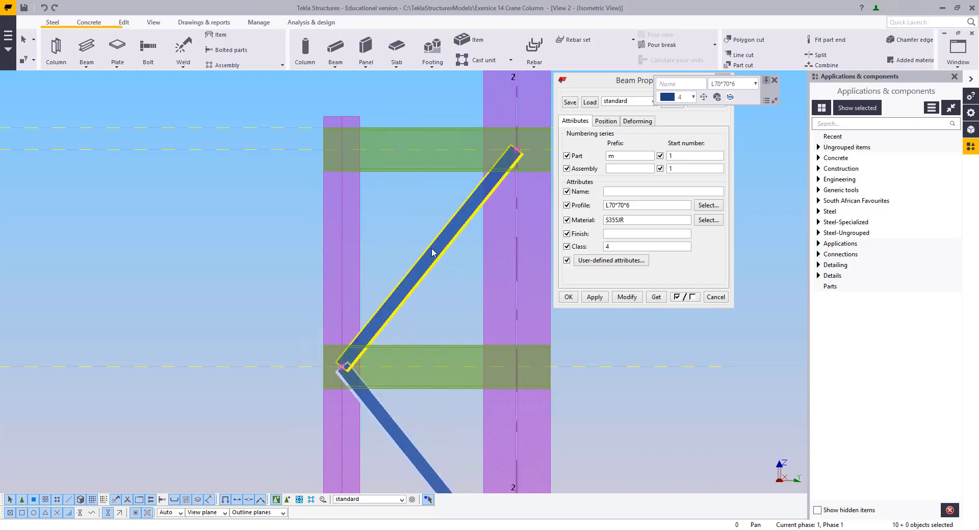
Switch to View 1 and modify the selected braces to rotation Top at 180 degrees
{"action": "scroll", "coordinate": [433, 248], "scroll_direction": "down", "scroll_amount": 3}
{"action": "left_click", "coordinate": [957, 51]}
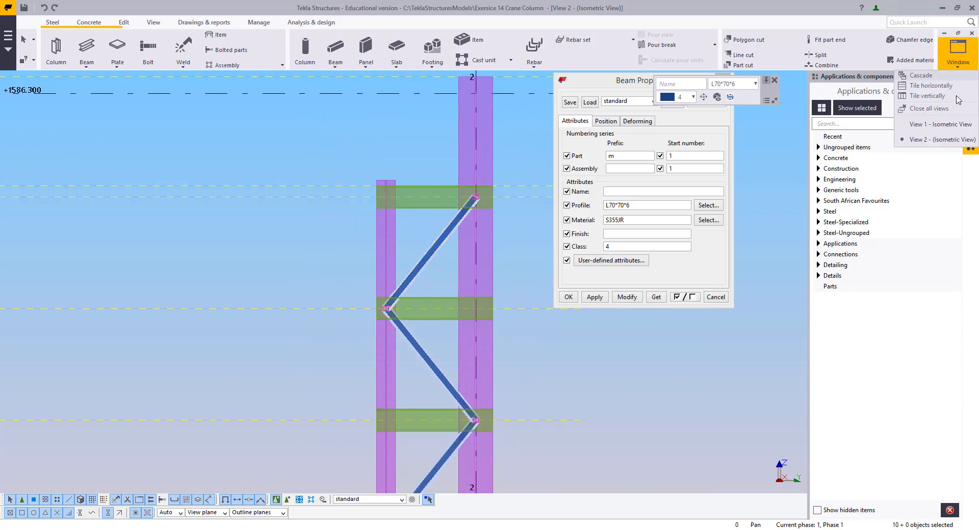
{"action": "left_click", "coordinate": [944, 126]}
{"action": "middle_click_drag", "start_coordinate": [297, 256], "coordinate": [259, 371]}
{"action": "scroll", "coordinate": [388, 97], "scroll_direction": "down", "scroll_amount": 3}
{"action": "middle_click_drag", "start_coordinate": [389, 98], "coordinate": [412, 416]}
{"action": "middle_click_drag", "start_coordinate": [453, 136], "coordinate": [470, 298]}
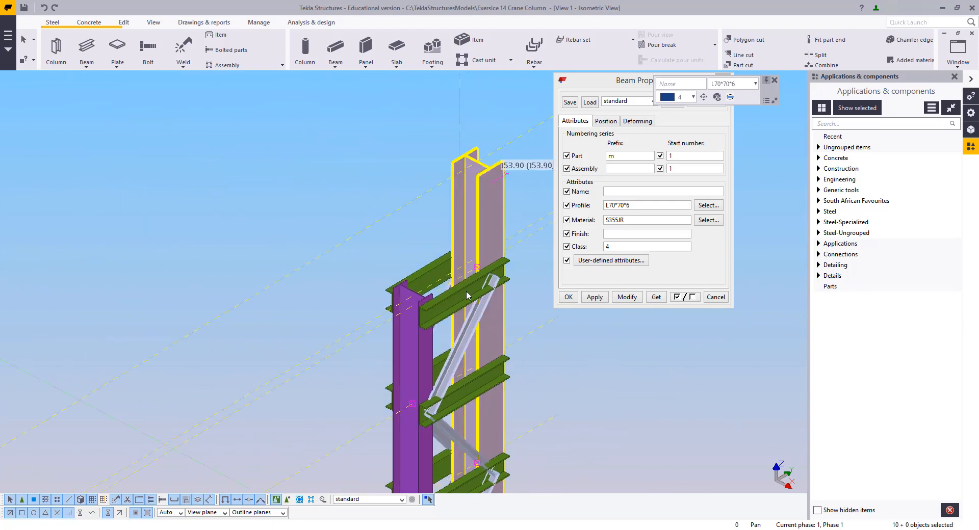
{"action": "scroll", "coordinate": [470, 299], "scroll_direction": "up", "scroll_amount": 3}
{"action": "middle_click_drag", "start_coordinate": [532, 321], "coordinate": [488, 278]}
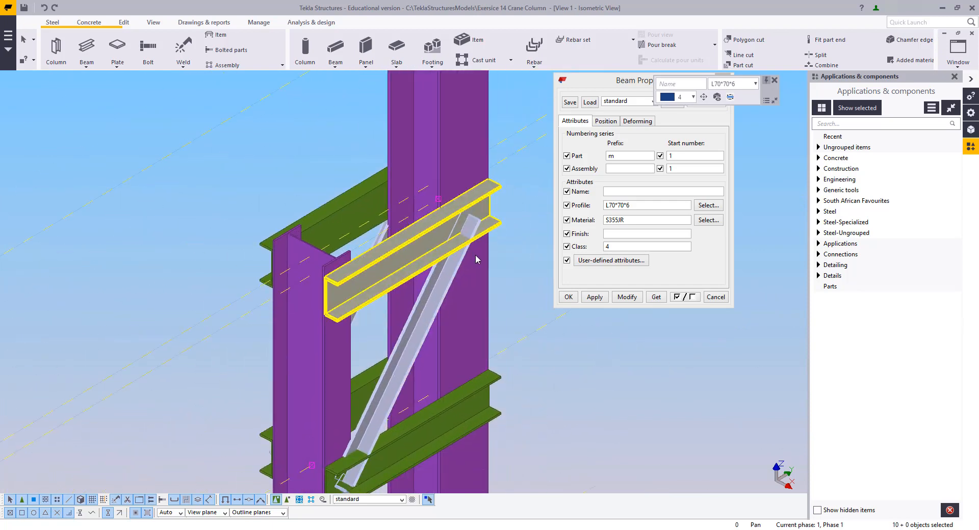
{"action": "left_click", "coordinate": [605, 122]}
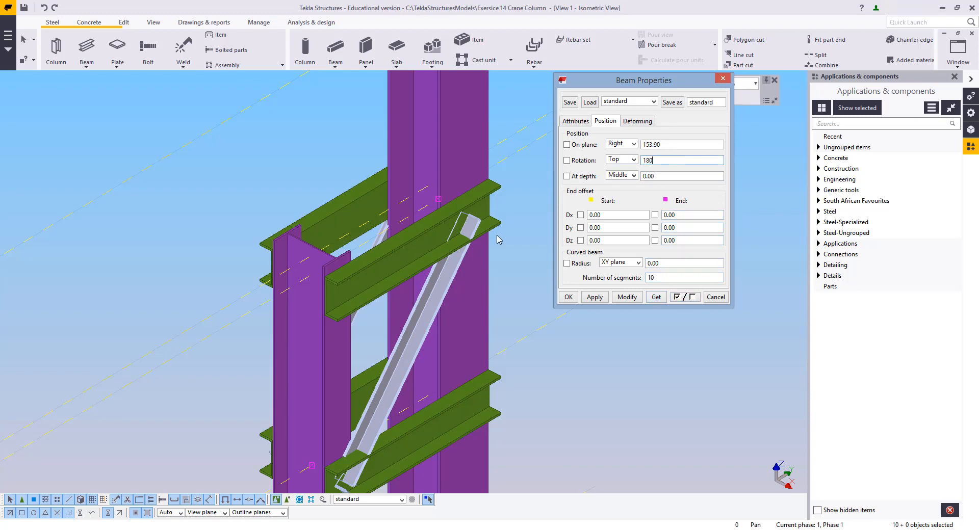
{"action": "left_click", "coordinate": [628, 297]}
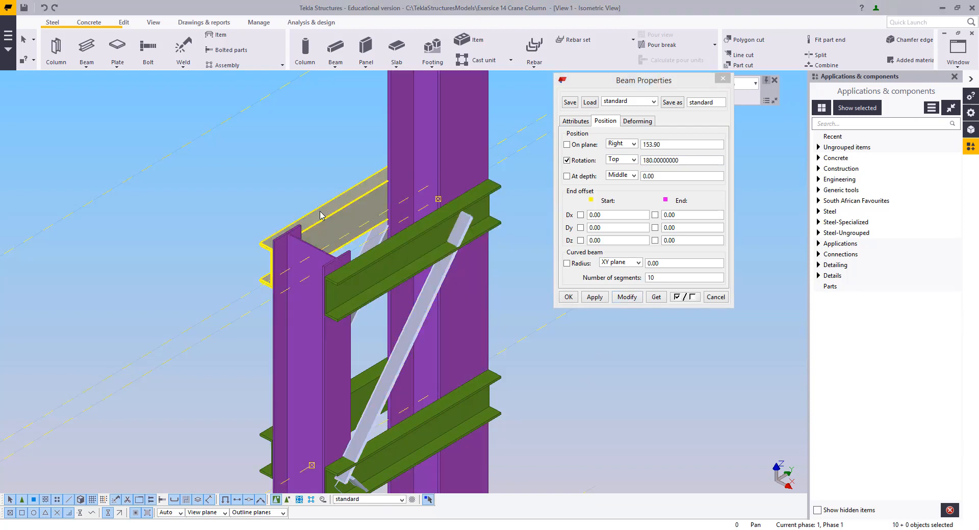
Orbit around a rotated brace to check its orientation and close the Beam Properties dialog
{"action": "key", "text": "v"}
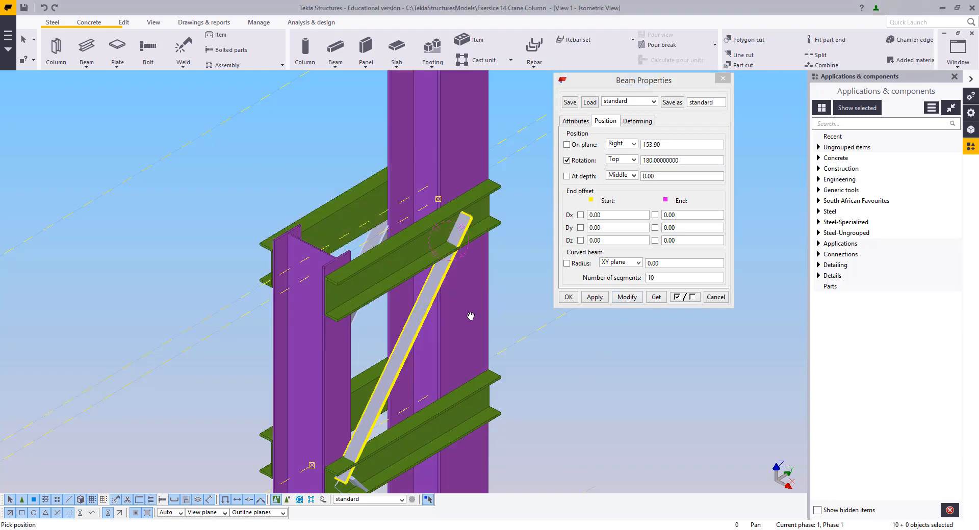
{"action": "middle_click_drag", "start_coordinate": [470, 316], "coordinate": [388, 247], "text": "ctrl"}
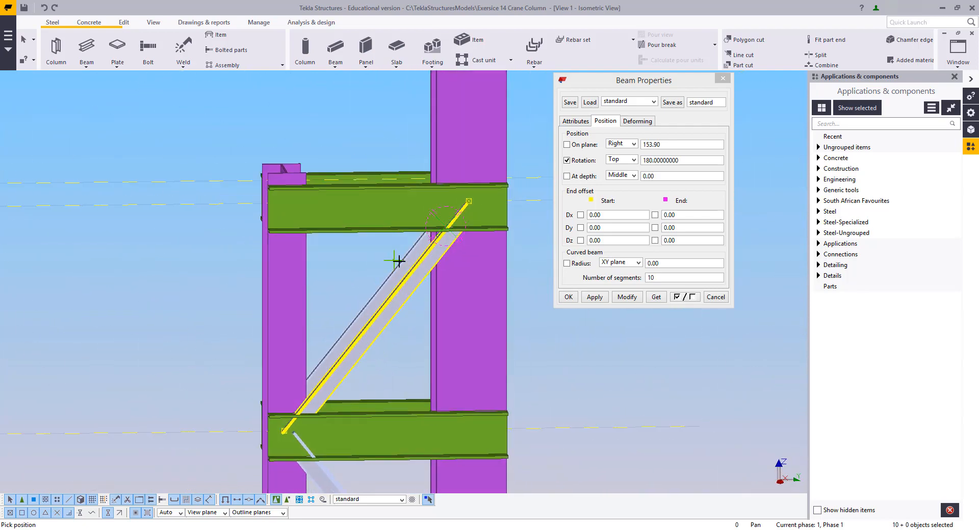
{"action": "middle_click_drag", "start_coordinate": [447, 319], "coordinate": [393, 142], "text": "ctrl"}
{"action": "right_click", "coordinate": [383, 128]}
{"action": "middle_click_drag", "start_coordinate": [452, 236], "coordinate": [427, 255]}
{"action": "scroll", "coordinate": [429, 253], "scroll_direction": "up", "scroll_amount": 2}
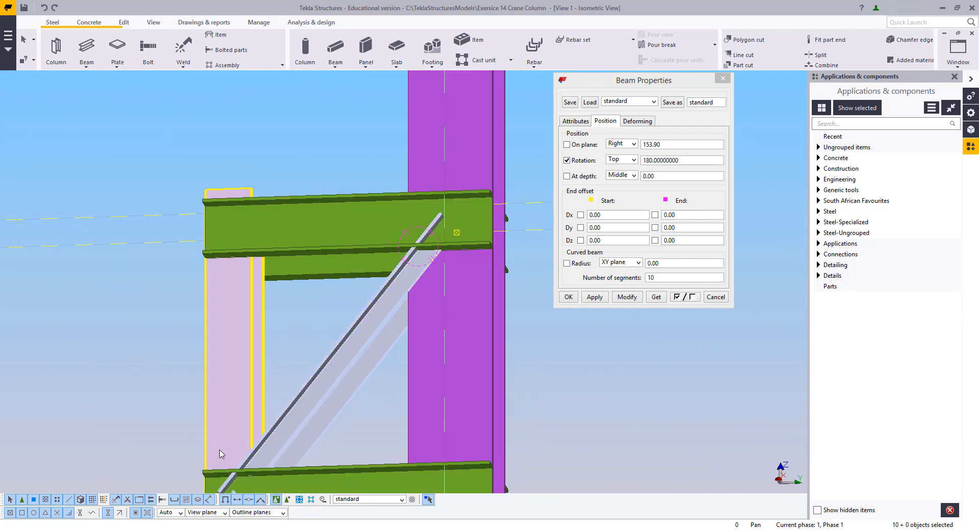
{"action": "middle_click_drag", "start_coordinate": [221, 454], "coordinate": [345, 319]}
{"action": "scroll", "coordinate": [314, 357], "scroll_direction": "down", "scroll_amount": 2}
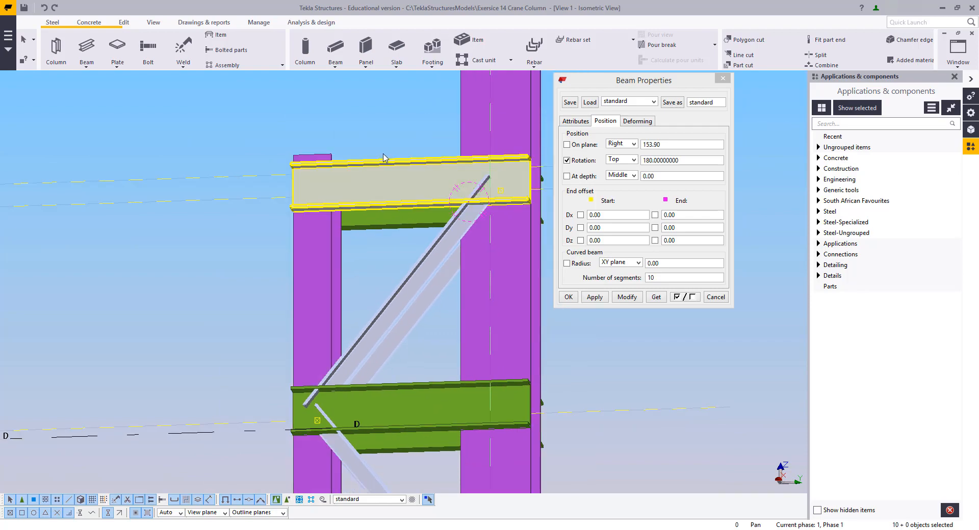
{"action": "middle_click_drag", "start_coordinate": [311, 245], "coordinate": [264, 283], "text": "ctrl"}
{"action": "right_click", "coordinate": [281, 240]}
{"action": "left_click", "coordinate": [295, 247]}
{"action": "left_click", "coordinate": [722, 81]}
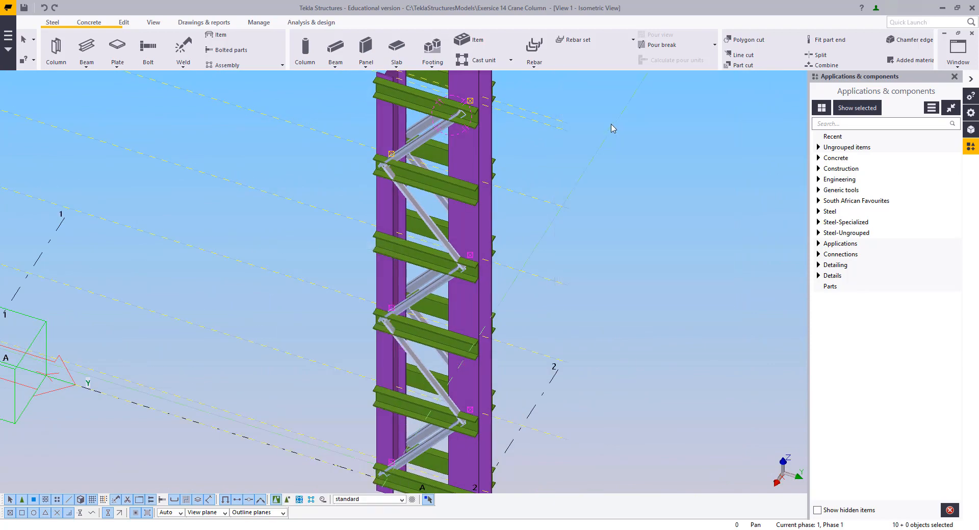
Zoom and pan around the column to examine the braces at the upper channel levels
{"action": "scroll", "coordinate": [573, 227], "scroll_direction": "down", "scroll_amount": 4}
{"action": "middle_click_drag", "start_coordinate": [524, 249], "coordinate": [598, 181], "text": "ctrl"}
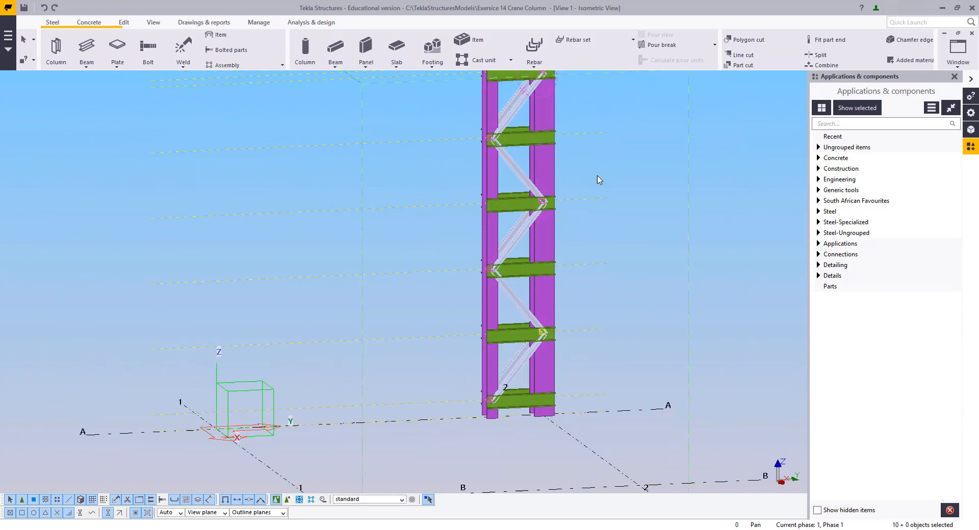
{"action": "middle_click_drag", "start_coordinate": [539, 81], "coordinate": [498, 221]}
{"action": "scroll", "coordinate": [498, 220], "scroll_direction": "up", "scroll_amount": 4}
{"action": "scroll", "coordinate": [481, 230], "scroll_direction": "down", "scroll_amount": 2}
{"action": "scroll", "coordinate": [466, 209], "scroll_direction": "down", "scroll_amount": 5}
{"action": "middle_click_drag", "start_coordinate": [468, 317], "coordinate": [513, 262]}
{"action": "right_click", "coordinate": [527, 161]}
{"action": "left_click", "coordinate": [539, 168]}
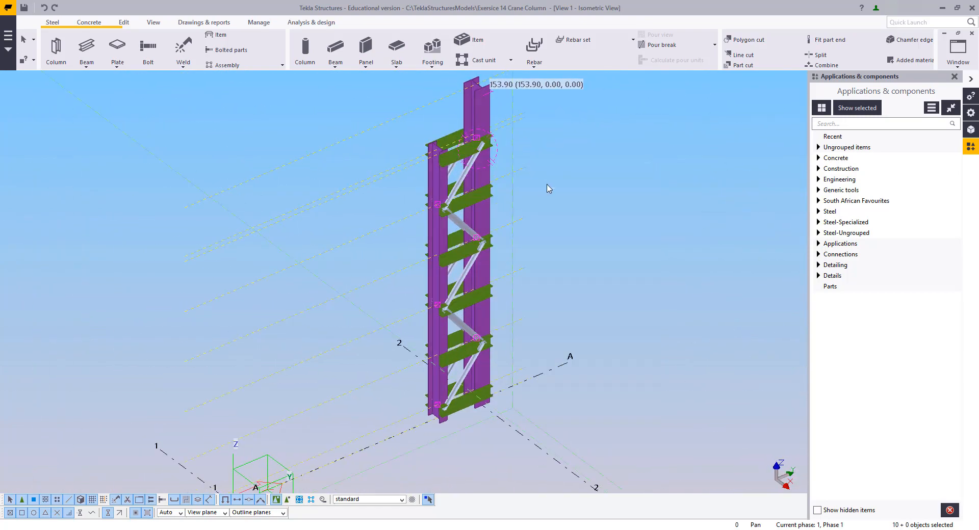
{"action": "left_click", "coordinate": [552, 181]}
{"action": "middle_click_drag", "start_coordinate": [461, 174], "coordinate": [465, 290]}
{"action": "scroll", "coordinate": [465, 290], "scroll_direction": "up", "scroll_amount": 5}
{"action": "scroll", "coordinate": [504, 239], "scroll_direction": "up", "scroll_amount": 2}
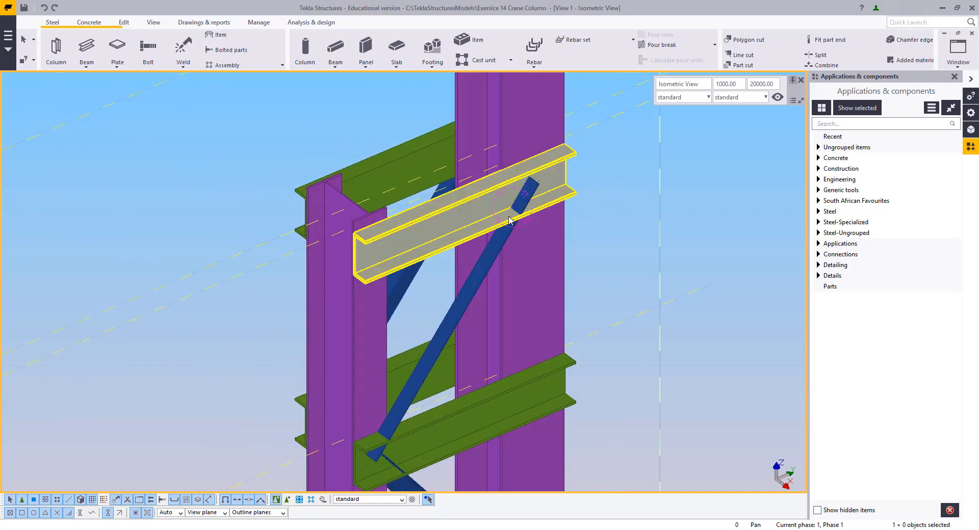
Weld the parts picked by area to the column using the Weld command
{"action": "left_click", "coordinate": [183, 46]}
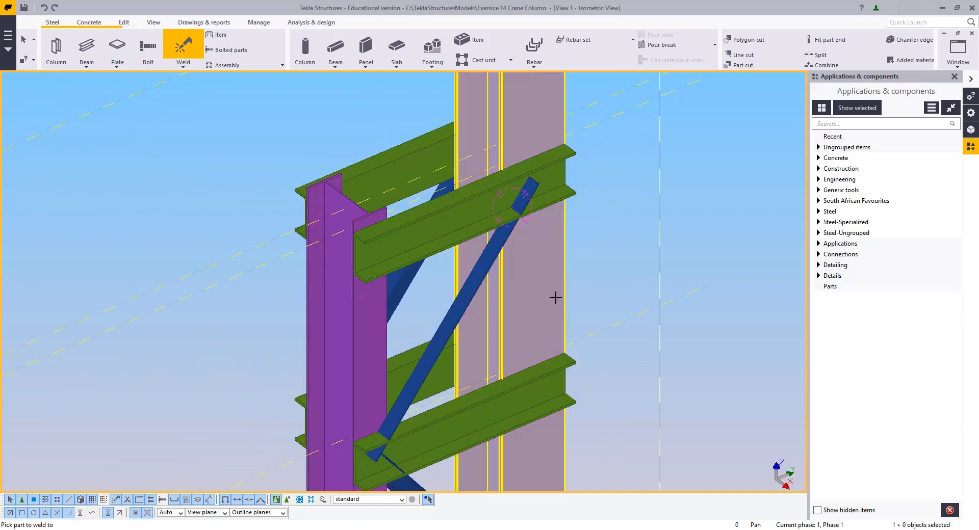
{"action": "left_click", "coordinate": [508, 282]}
{"action": "scroll", "coordinate": [509, 282], "scroll_direction": "down", "scroll_amount": 8}
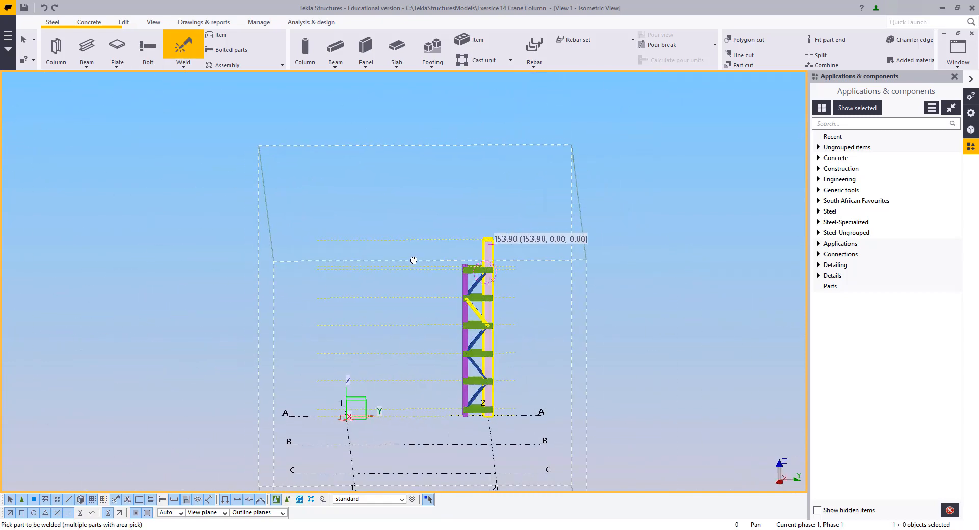
{"action": "left_click_drag", "start_coordinate": [471, 244], "coordinate": [469, 470]}
{"action": "left_click", "coordinate": [465, 372]}
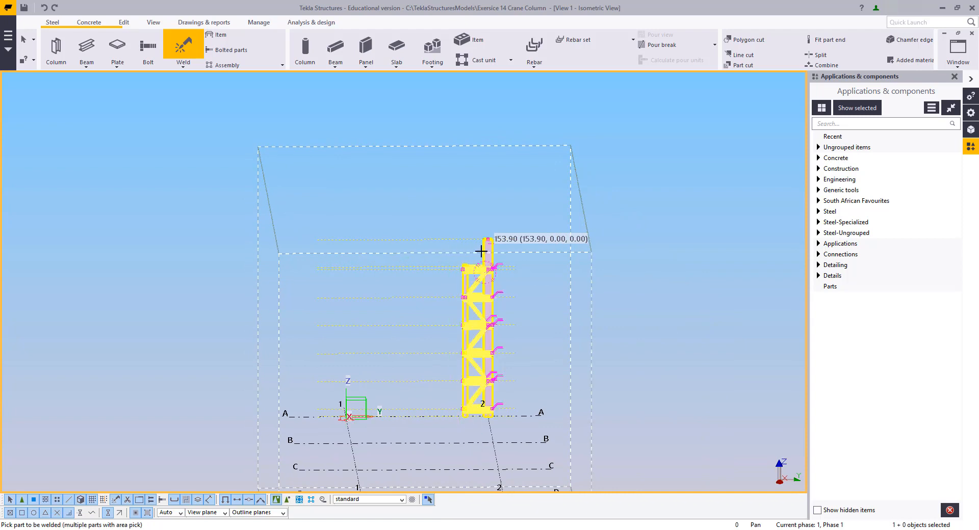
{"action": "left_click_drag", "start_coordinate": [476, 246], "coordinate": [469, 446]}
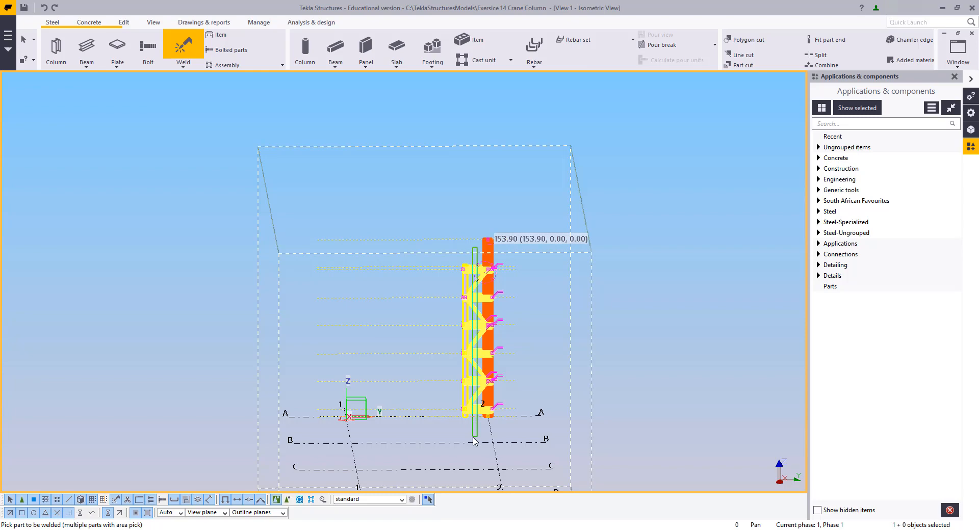
{"action": "right_click", "coordinate": [411, 280]}
{"action": "left_click", "coordinate": [425, 290]}
Zoom around the whole column, select all objects, then select one diagonal brace
{"action": "scroll", "coordinate": [484, 316], "scroll_direction": "up", "scroll_amount": 6}
{"action": "right_click", "coordinate": [547, 278]}
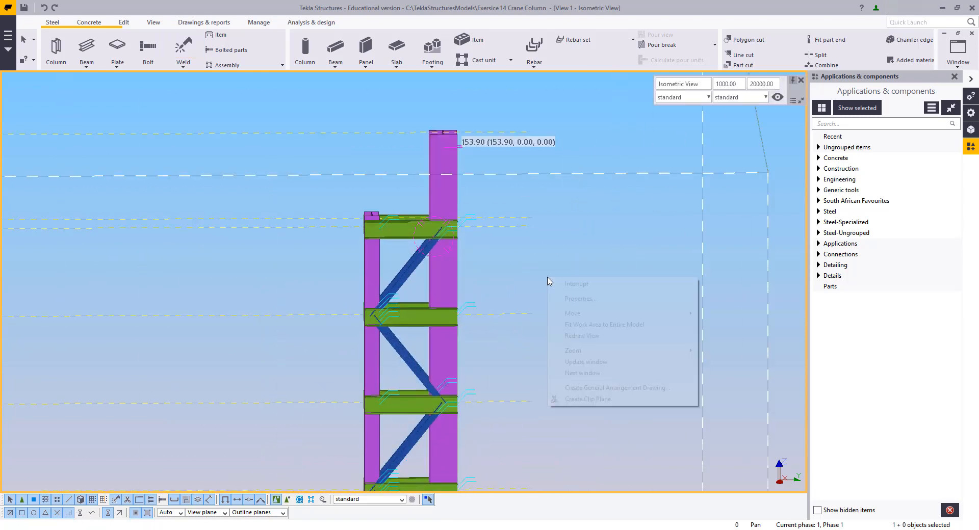
{"action": "left_click", "coordinate": [578, 336]}
{"action": "scroll", "coordinate": [387, 265], "scroll_direction": "down", "scroll_amount": 2}
{"action": "middle_click_drag", "start_coordinate": [390, 270], "coordinate": [403, 278], "text": "ctrl"}
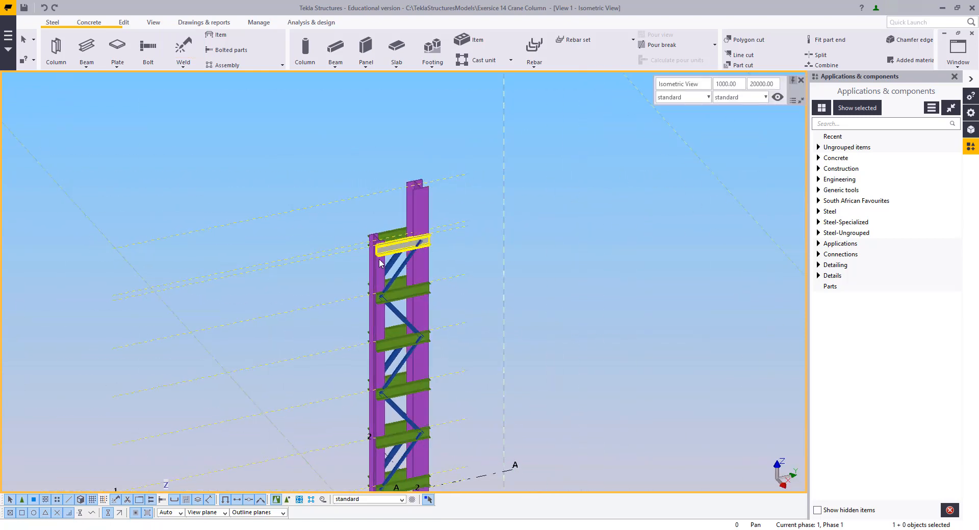
{"action": "scroll", "coordinate": [382, 262], "scroll_direction": "up", "scroll_amount": 2}
{"action": "key", "text": "ctrl+a"}
{"action": "scroll", "coordinate": [497, 301], "scroll_direction": "down", "scroll_amount": 3}
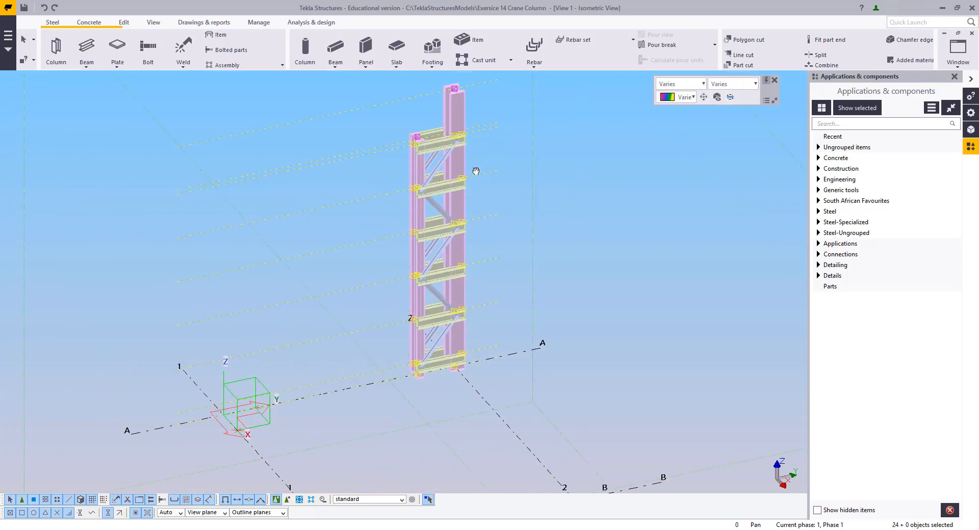
{"action": "scroll", "coordinate": [496, 298], "scroll_direction": "up", "scroll_amount": 4}
{"action": "left_click", "coordinate": [436, 264]}
{"action": "scroll", "coordinate": [437, 262], "scroll_direction": "up", "scroll_amount": 4}
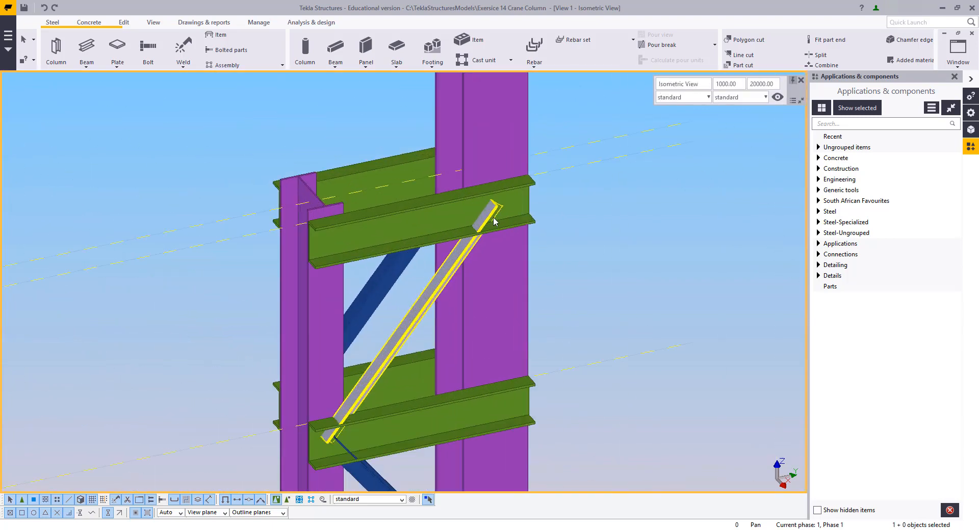
Apply the Welded gusset (10) connection between the column as main part and the diagonal brace as secondary part
{"action": "left_click", "coordinate": [855, 124]}
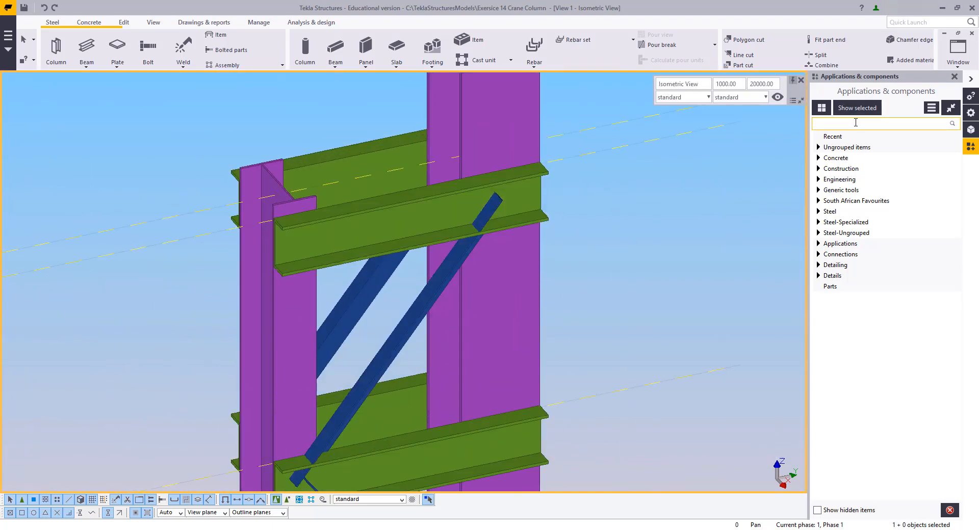
{"action": "type", "text": "10"}
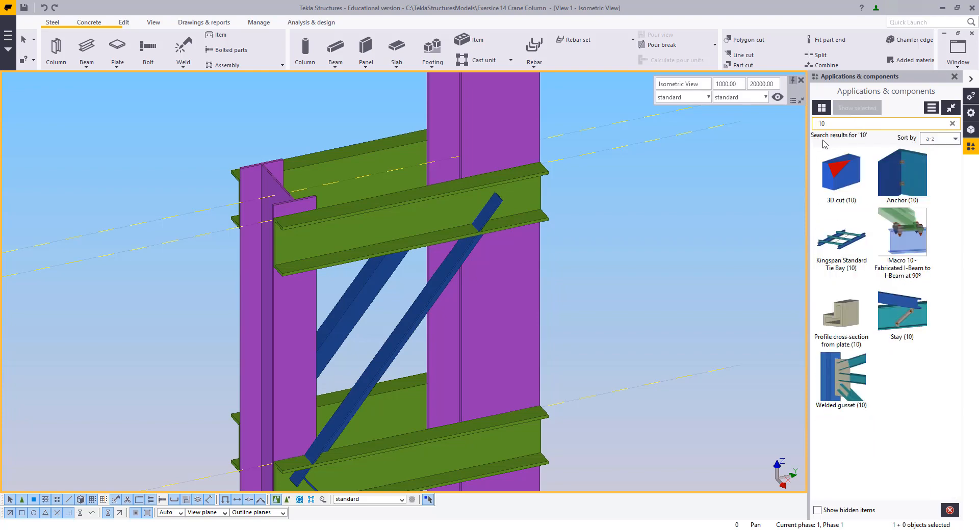
{"action": "left_click", "coordinate": [849, 377]}
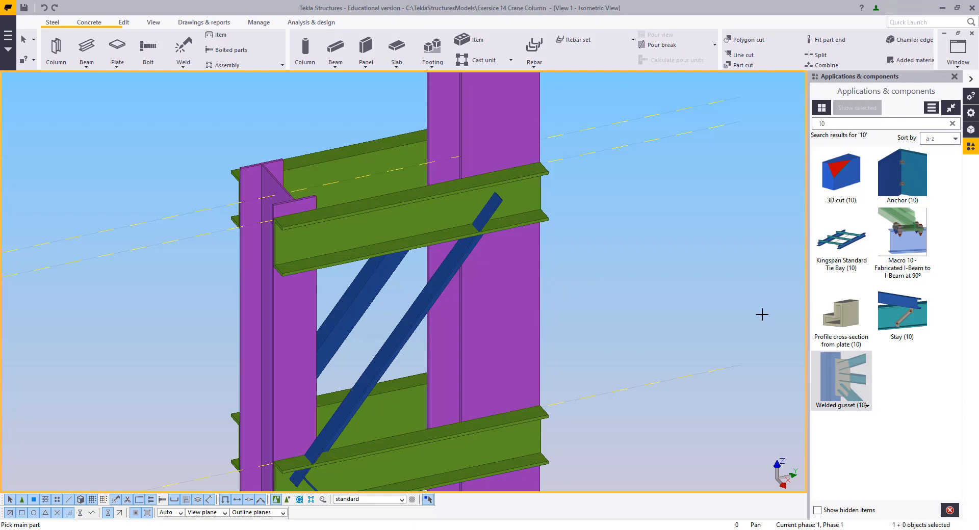
{"action": "scroll", "coordinate": [578, 219], "scroll_direction": "up", "scroll_amount": 2}
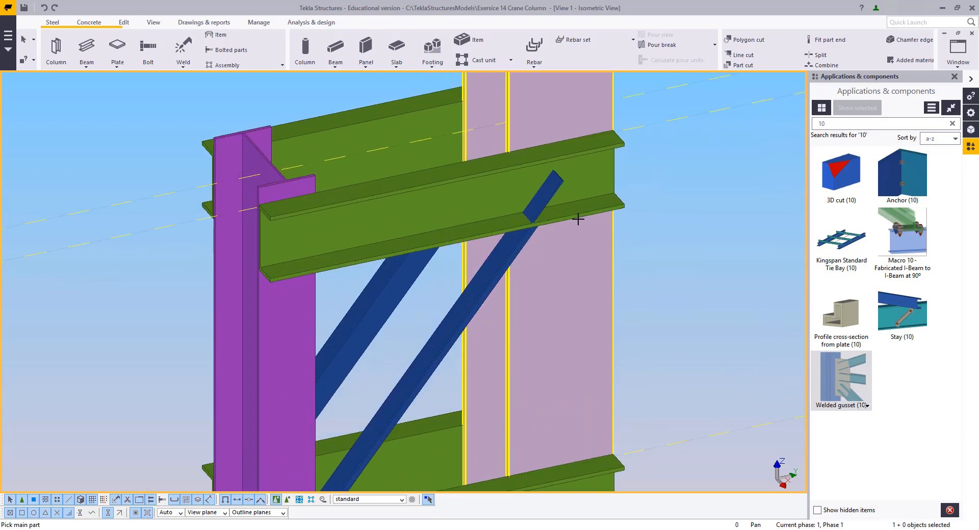
{"action": "middle_click_drag", "start_coordinate": [558, 239], "coordinate": [544, 276], "text": "ctrl"}
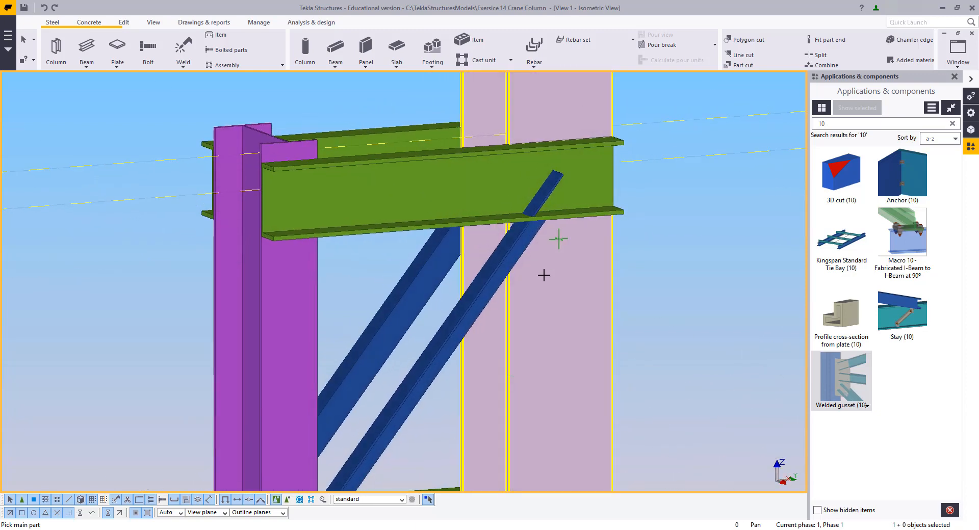
{"action": "left_click", "coordinate": [542, 288]}
{"action": "left_click", "coordinate": [474, 289]}
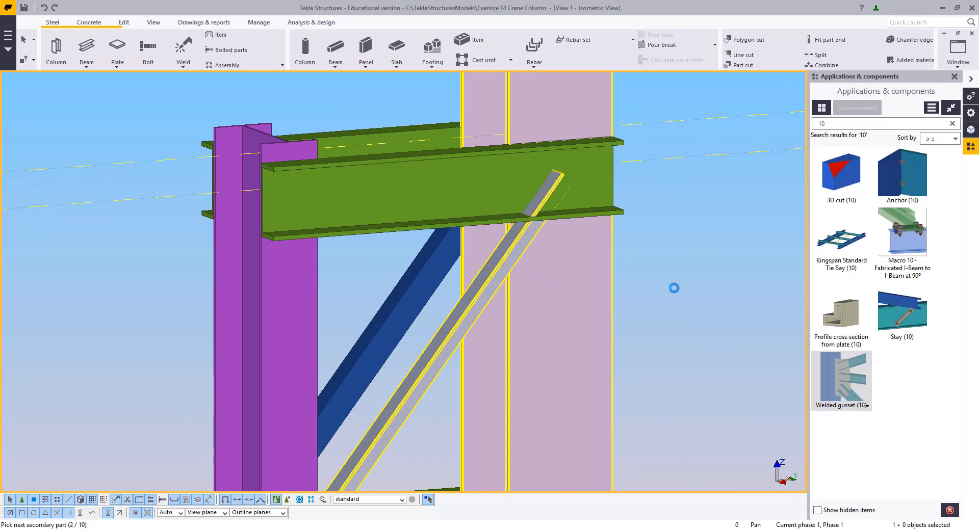
{"action": "scroll", "coordinate": [483, 162], "scroll_direction": "up", "scroll_amount": 4}
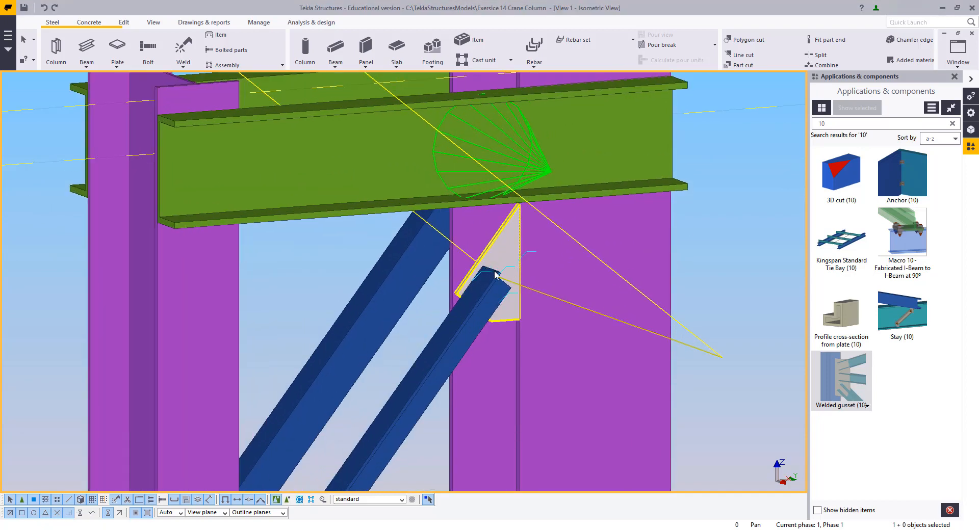
Open the properties of the new welded gusset connection
{"action": "double_click", "coordinate": [537, 142]}
{"action": "mouse_move", "coordinate": [369, 339]}
{"action": "middle_mouse_down"}
{"action": "mouse_move", "coordinate": [240, 339]}
{"action": "mouse_move", "coordinate": [299, 258]}
{"action": "mouse_move", "coordinate": [404, 170]}
{"action": "mouse_move", "coordinate": [534, 299]}
{"action": "mouse_move", "coordinate": [506, 323]}
{"action": "mouse_move", "coordinate": [377, 321]}
{"action": "middle_mouse_up"}
{"action": "scroll", "coordinate": [240, 339], "scroll_direction": "down", "scroll_amount": 2}
{"action": "scroll", "coordinate": [375, 240], "scroll_direction": "up", "scroll_amount": 4}
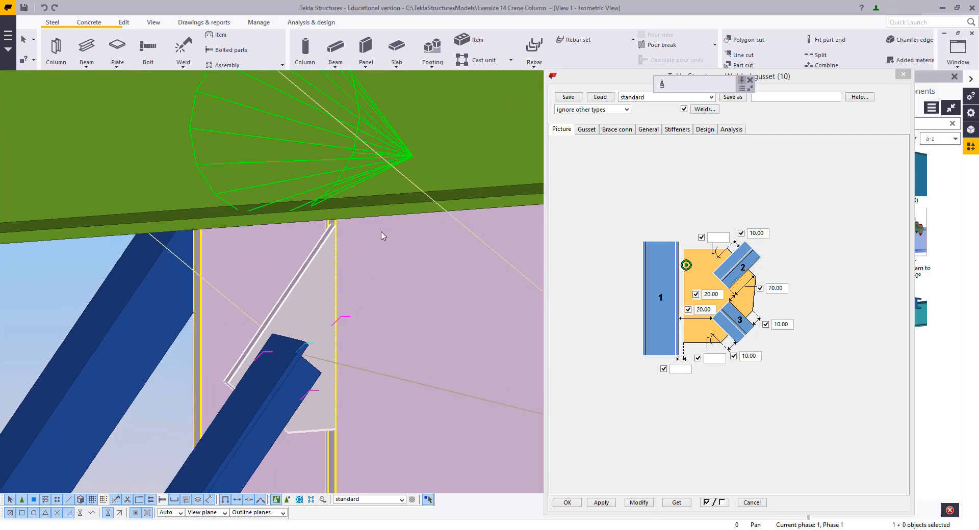
Try gusset offsets of -20 and then -40 for the lower brace, modifying the connection after each
{"action": "double_click", "coordinate": [714, 310]}
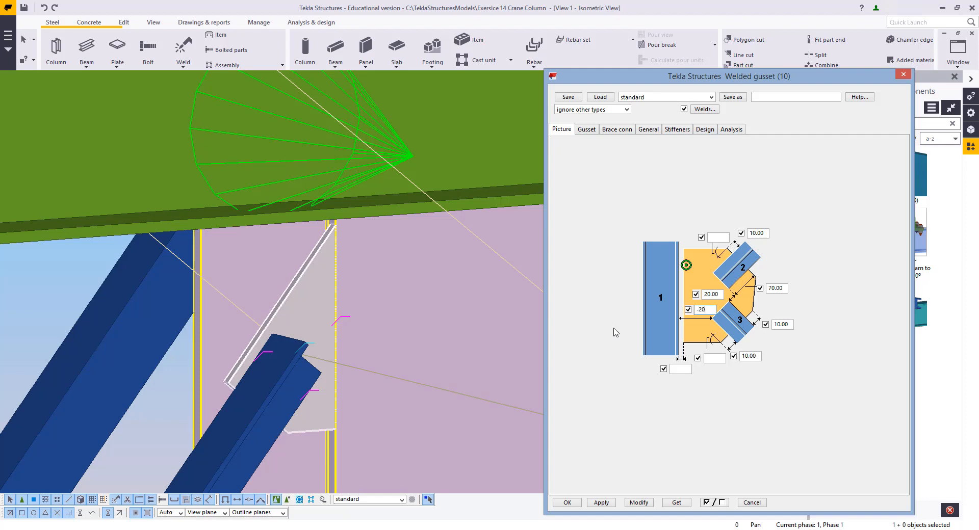
{"action": "left_click", "coordinate": [638, 502]}
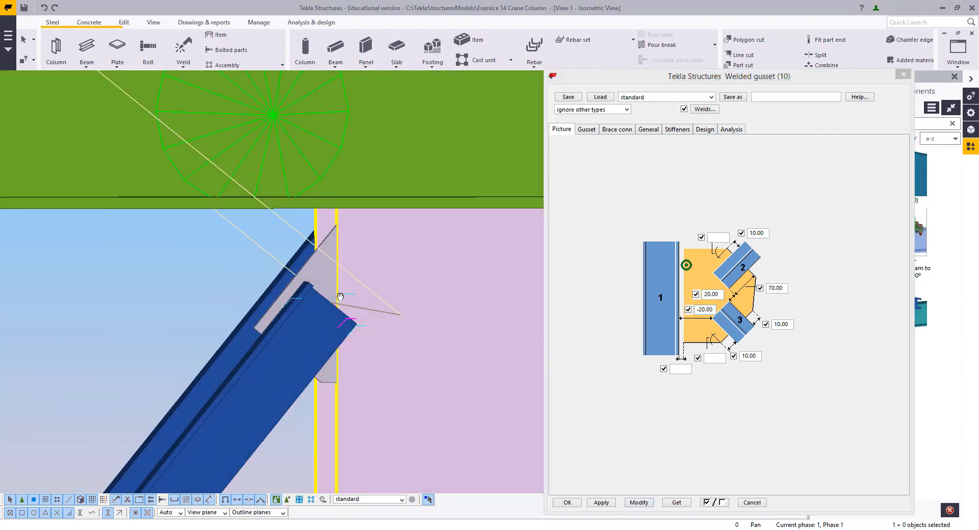
{"action": "left_click", "coordinate": [702, 312]}
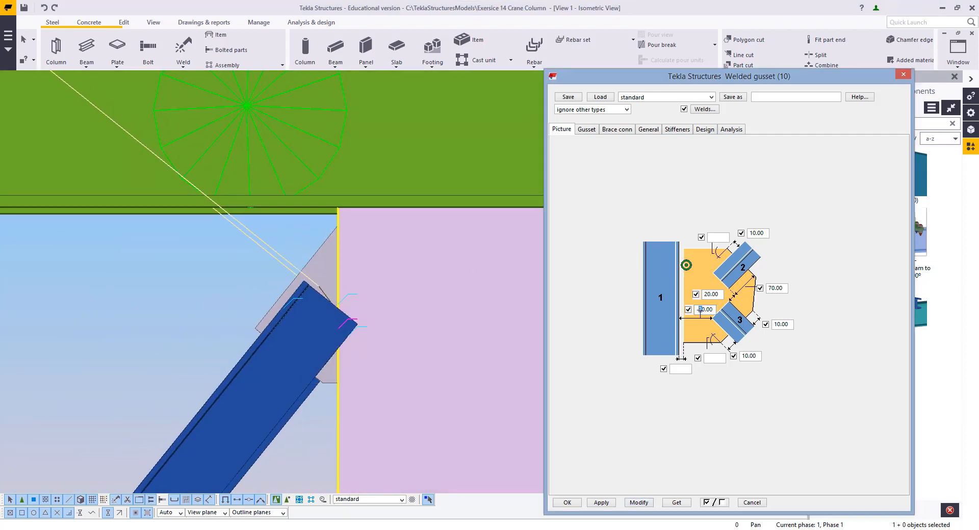
{"action": "left_click", "coordinate": [638, 502]}
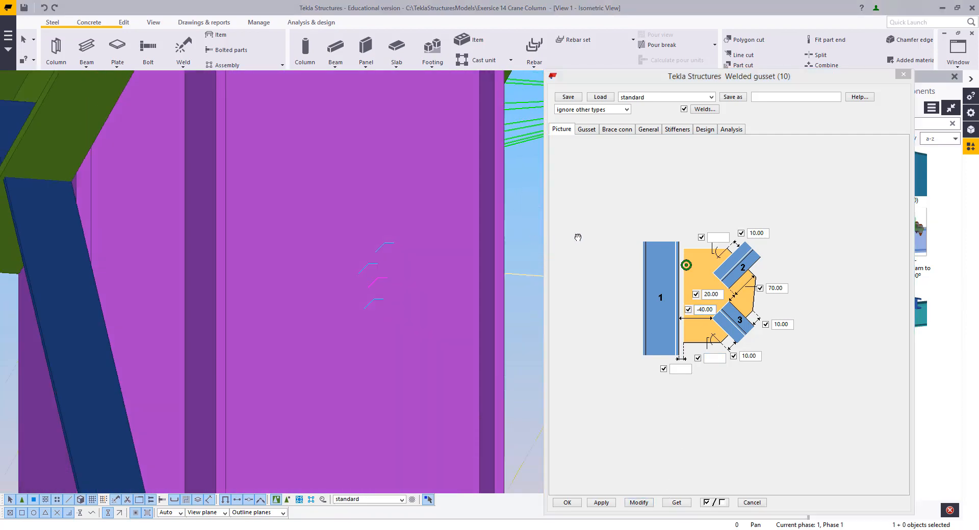
Set the lower brace's gusset offset to -35 and modify the connection
{"action": "middle_click_drag", "start_coordinate": [578, 237], "coordinate": [668, 259], "text": "ctrl"}
{"action": "middle_click_drag", "start_coordinate": [425, 288], "coordinate": [365, 304], "text": "ctrl"}
{"action": "scroll", "coordinate": [366, 306], "scroll_direction": "up", "scroll_amount": 2}
{"action": "scroll", "coordinate": [436, 289], "scroll_direction": "down", "scroll_amount": 2}
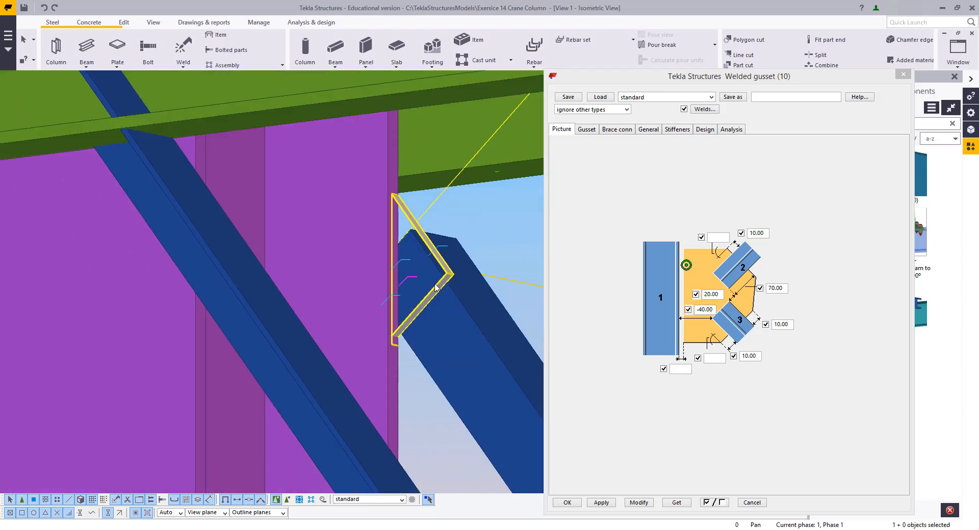
{"action": "middle_click_drag", "start_coordinate": [437, 269], "coordinate": [332, 286]}
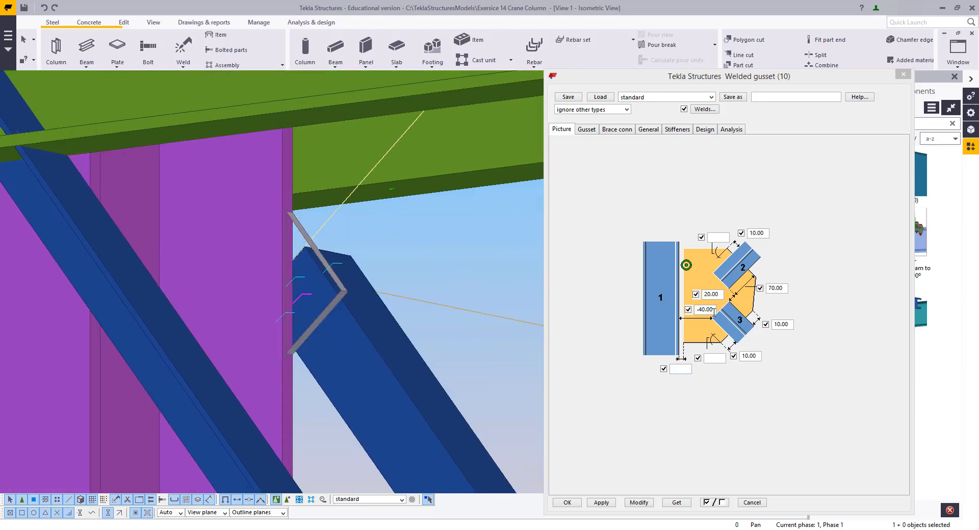
{"action": "double_click", "coordinate": [713, 310]}
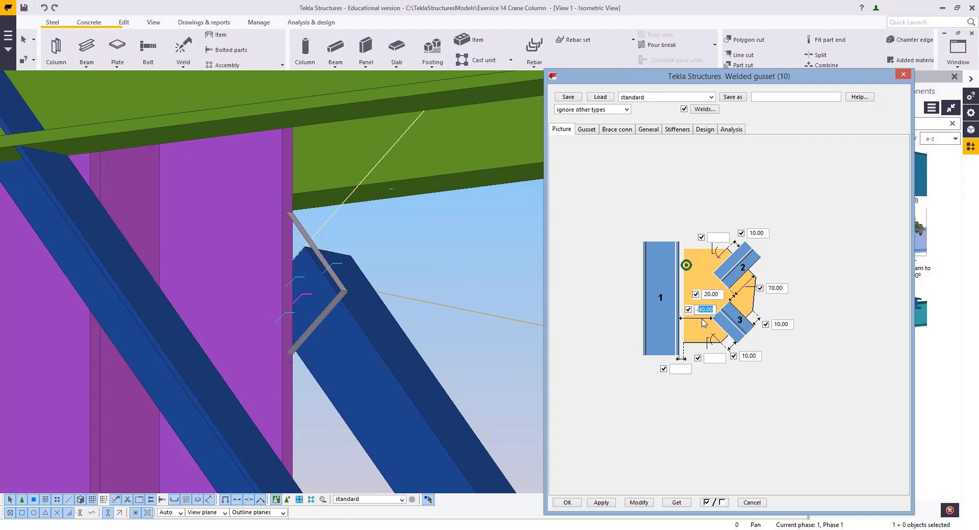
{"action": "left_click", "coordinate": [638, 503]}
Zoom around the gusset and open the brace's properties to check its profile, then close them
{"action": "scroll", "coordinate": [332, 261], "scroll_direction": "up", "scroll_amount": 5}
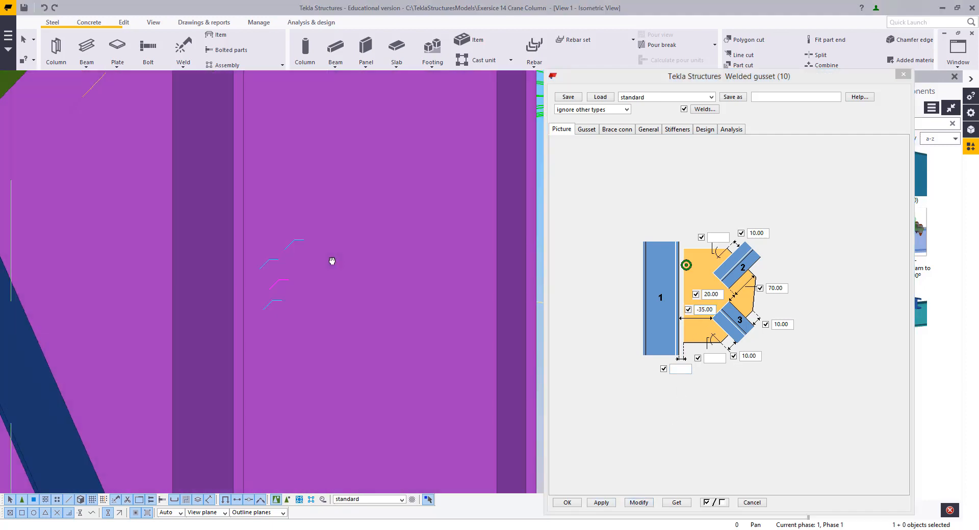
{"action": "middle_click_drag", "start_coordinate": [332, 261], "coordinate": [413, 259], "text": "ctrl"}
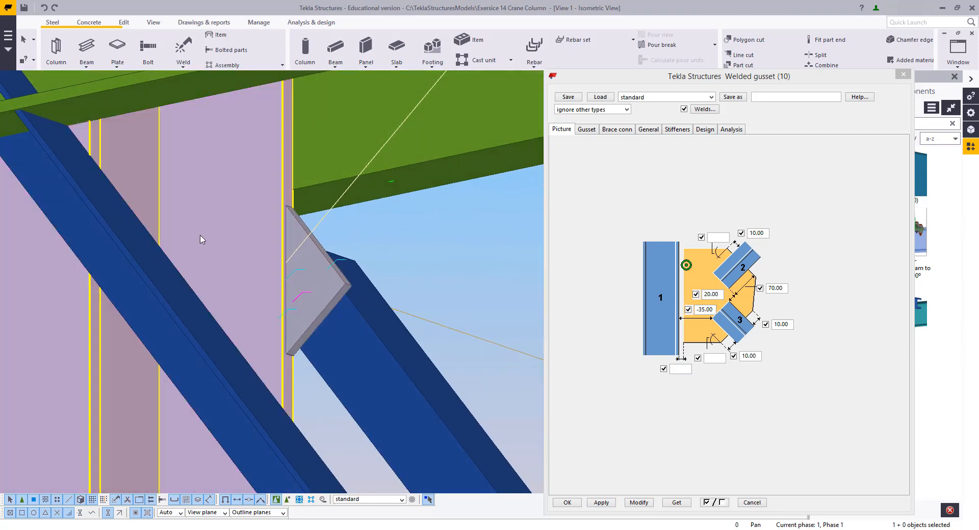
{"action": "scroll", "coordinate": [306, 228], "scroll_direction": "up", "scroll_amount": 2}
{"action": "middle_click_drag", "start_coordinate": [380, 294], "coordinate": [344, 290], "text": "ctrl"}
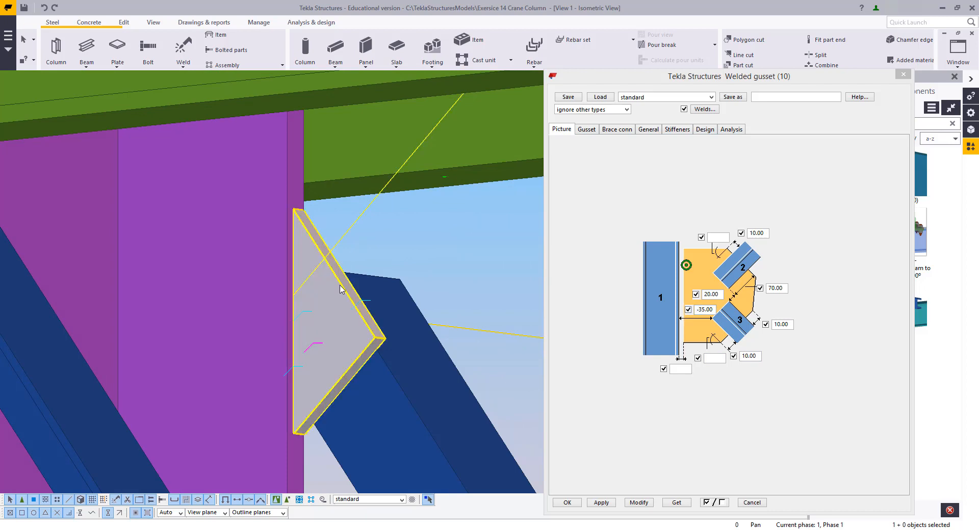
{"action": "middle_click_drag", "start_coordinate": [342, 285], "coordinate": [371, 306], "text": "ctrl"}
{"action": "double_click", "coordinate": [371, 305]}
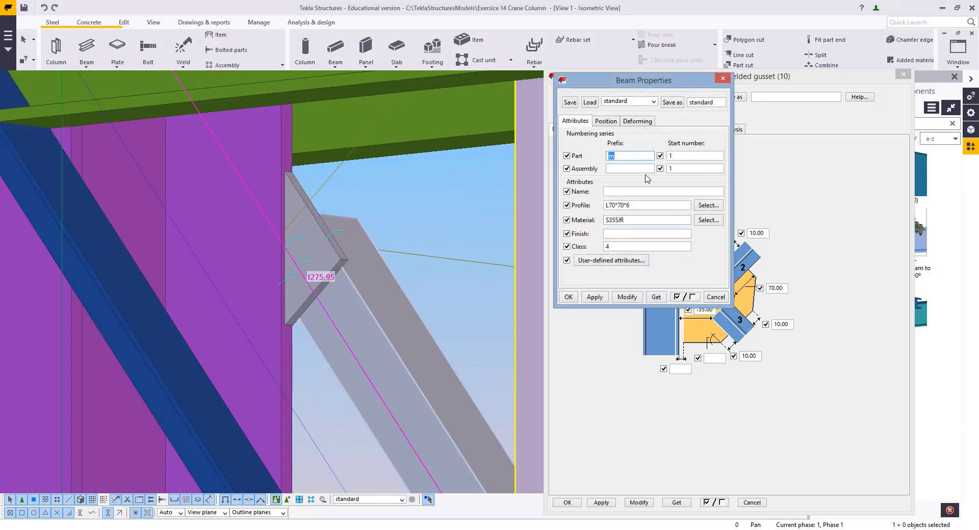
{"action": "left_click", "coordinate": [722, 78]}
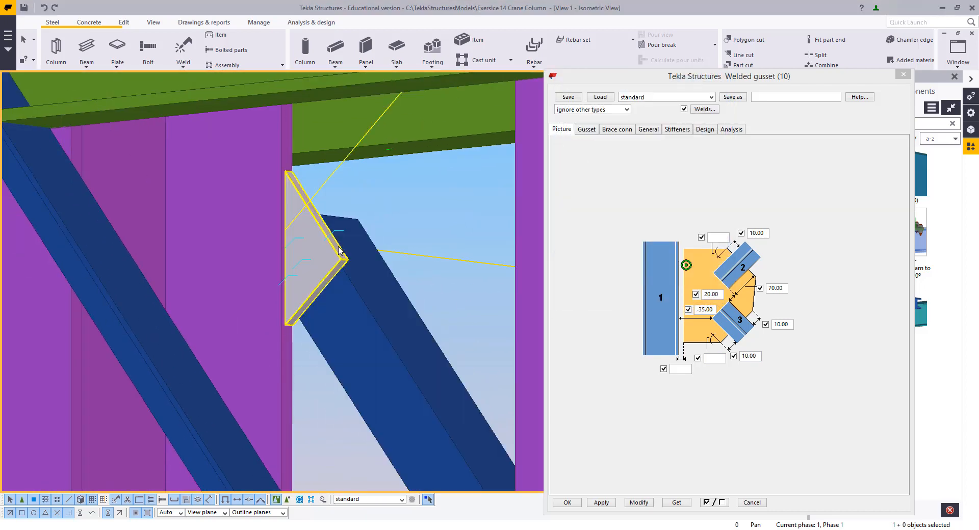
Examine the gusset plate from several angles and open the 70 mm gusset dimension for editing
{"action": "middle_click_drag", "start_coordinate": [324, 250], "coordinate": [338, 275], "text": "ctrl"}
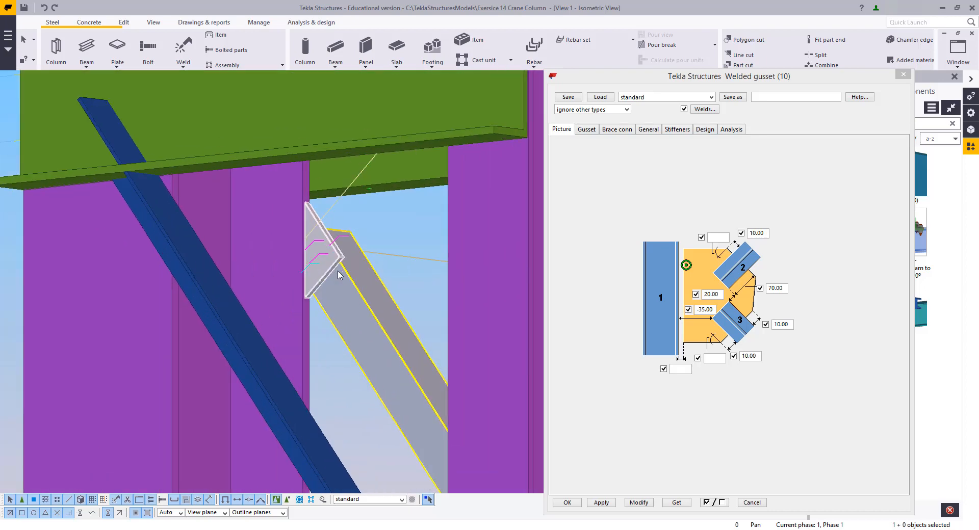
{"action": "middle_click_drag", "start_coordinate": [367, 316], "coordinate": [352, 359]}
{"action": "scroll", "coordinate": [318, 316], "scroll_direction": "up", "scroll_amount": 2}
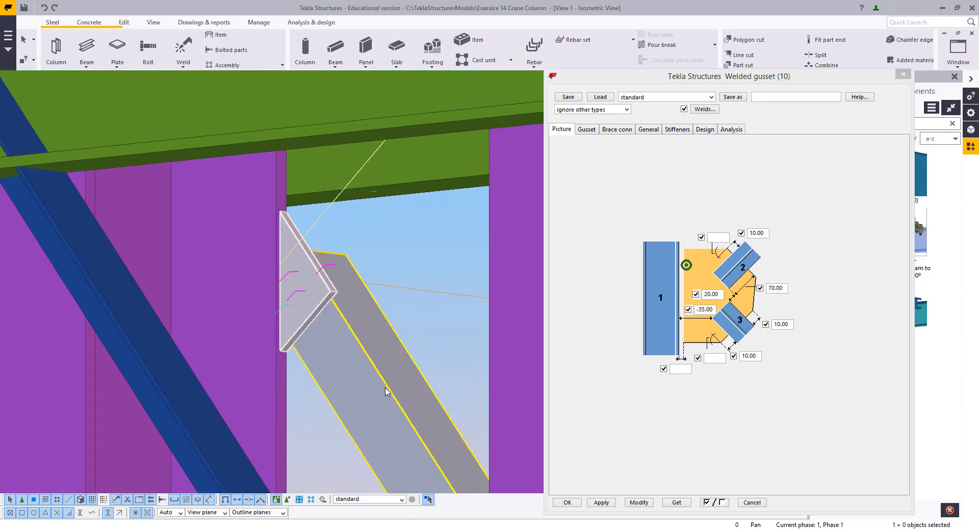
{"action": "middle_click_drag", "start_coordinate": [321, 292], "coordinate": [400, 299], "text": "ctrl"}
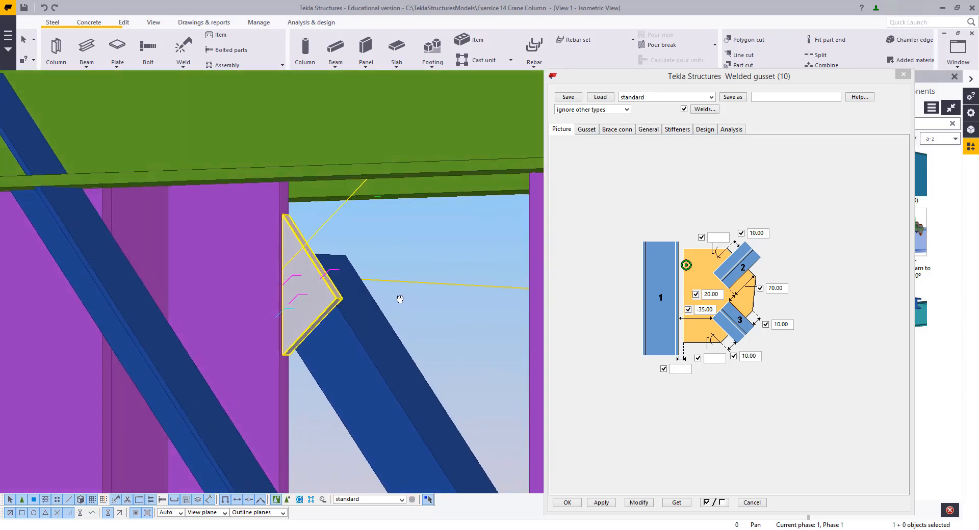
{"action": "scroll", "coordinate": [327, 282], "scroll_direction": "up", "scroll_amount": 2}
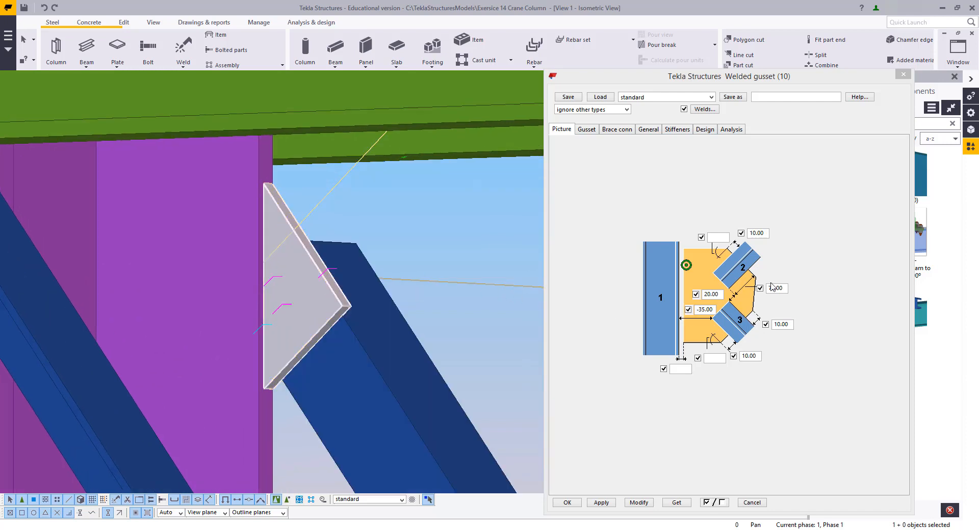
{"action": "double_click", "coordinate": [786, 287]}
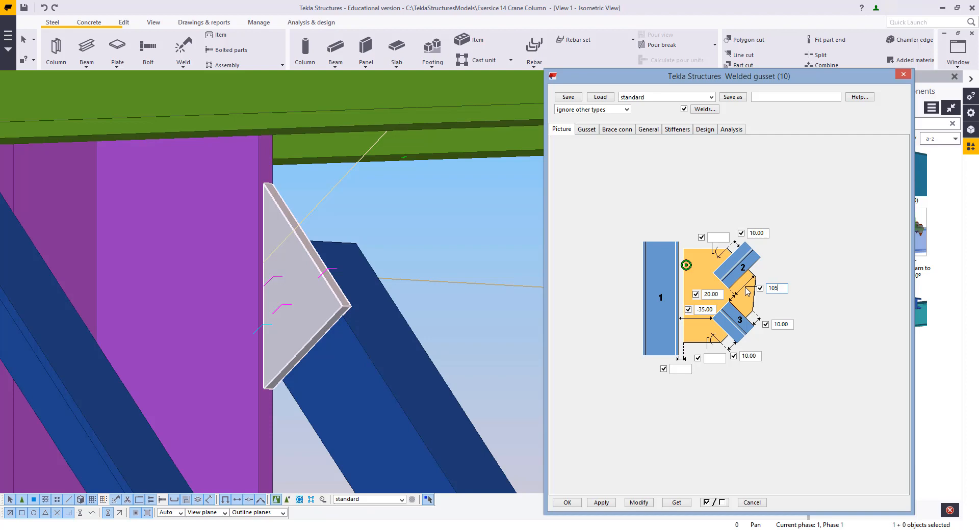
Set the gusset dimension to 105 and modify the connection
{"action": "left_click", "coordinate": [637, 505]}
{"action": "middle_click_drag", "start_coordinate": [341, 317], "coordinate": [56, 311], "text": "ctrl"}
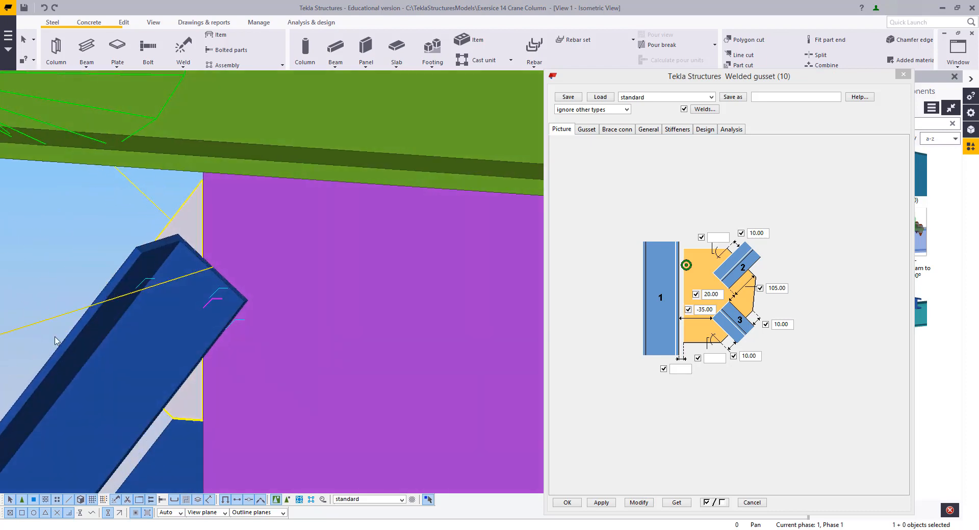
{"action": "middle_click_drag", "start_coordinate": [207, 326], "coordinate": [367, 339], "text": "ctrl"}
{"action": "middle_click_drag", "start_coordinate": [145, 340], "coordinate": [407, 323]}
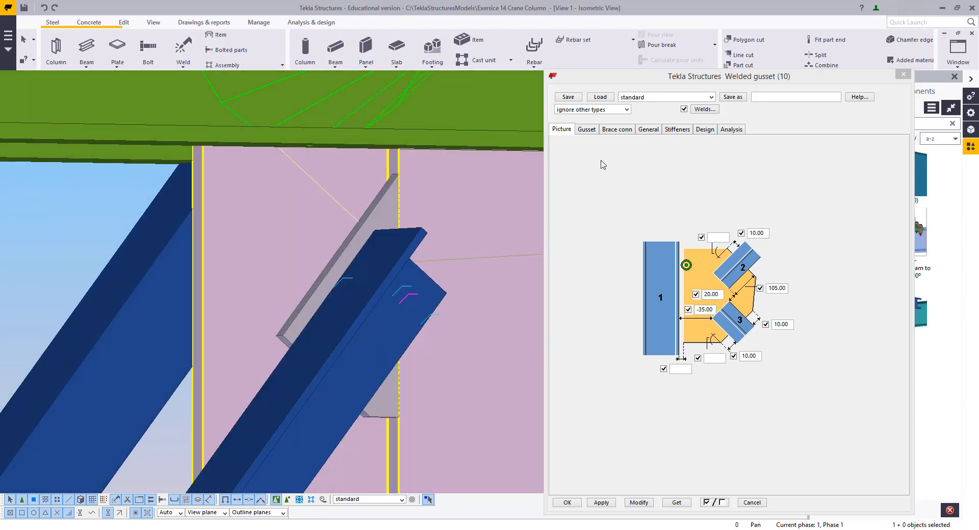
Choose different gusset plate shape types for both gusset corners and modify the connection
{"action": "left_click", "coordinate": [586, 130]}
{"action": "left_click", "coordinate": [613, 236]}
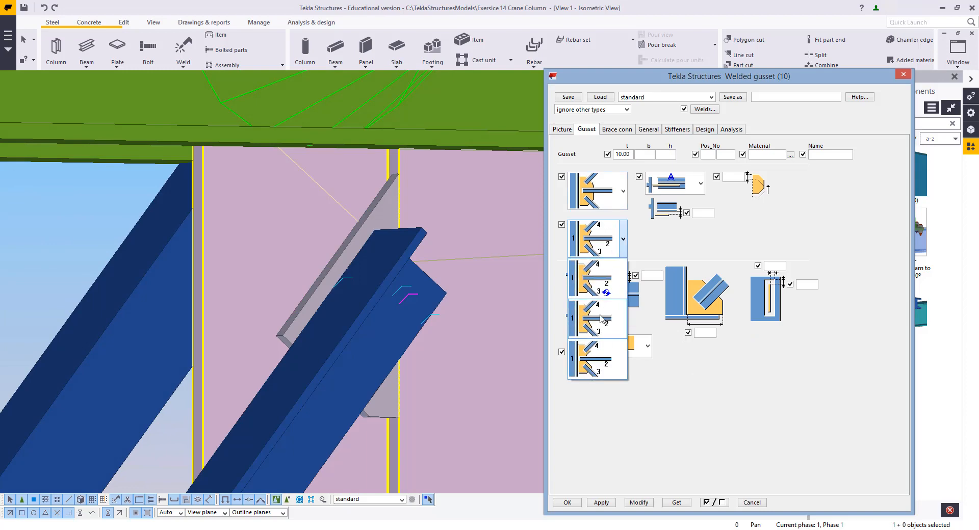
{"action": "left_click", "coordinate": [601, 247]}
{"action": "left_click", "coordinate": [609, 203]}
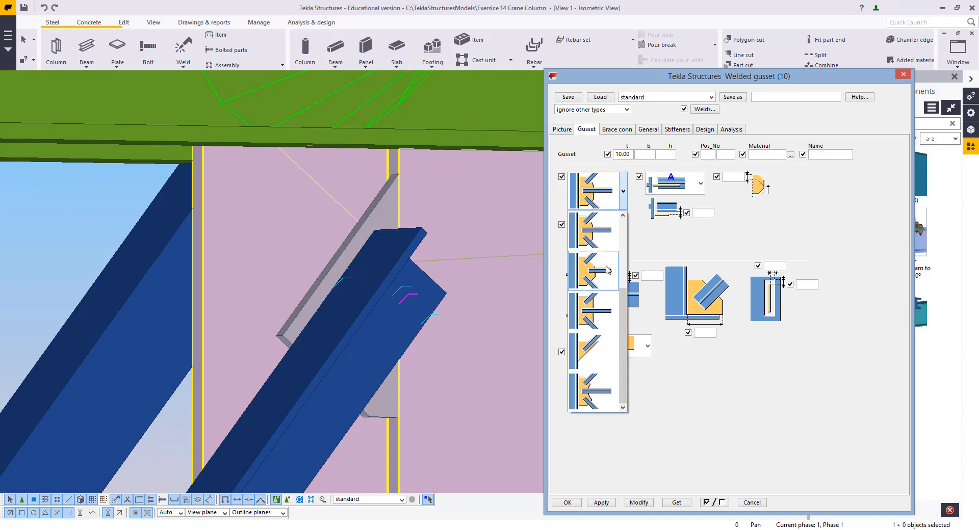
{"action": "left_click", "coordinate": [602, 329]}
{"action": "left_click", "coordinate": [645, 501]}
{"action": "middle_click_drag", "start_coordinate": [410, 307], "coordinate": [395, 326], "text": "ctrl"}
{"action": "scroll", "coordinate": [402, 298], "scroll_direction": "down", "scroll_amount": 2}
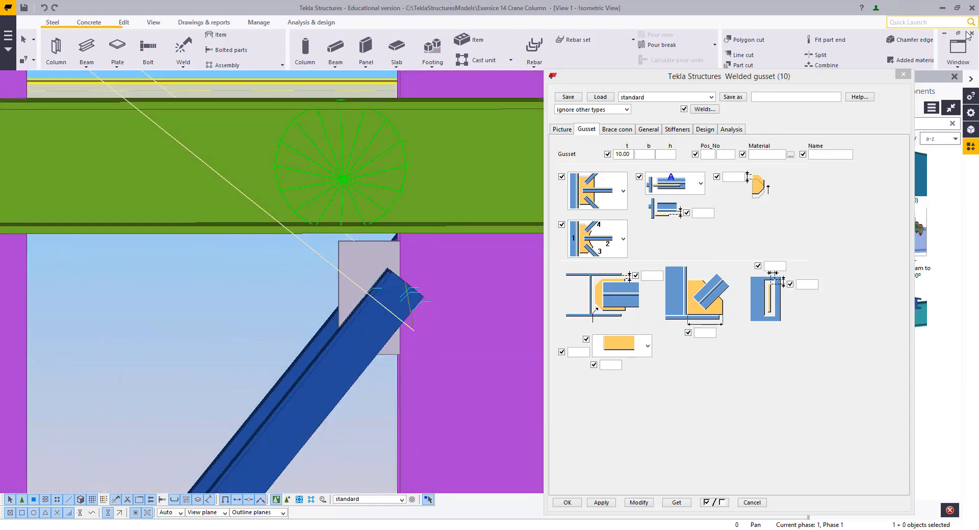
Switch to View 2 and examine the upper gusset connection from several zoom levels
{"action": "left_click", "coordinate": [958, 50]}
{"action": "left_click", "coordinate": [923, 139]}
{"action": "scroll", "coordinate": [411, 213], "scroll_direction": "up", "scroll_amount": 6}
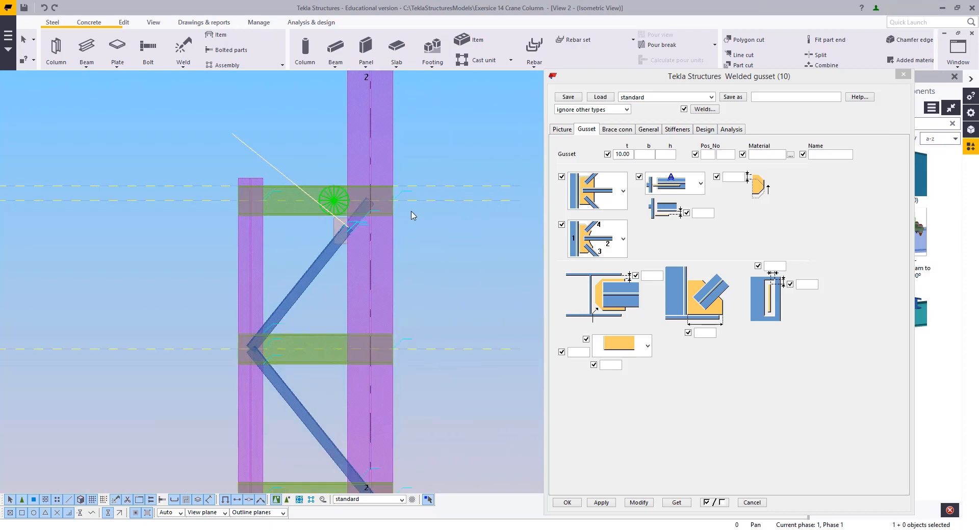
{"action": "middle_click_drag", "start_coordinate": [269, 219], "coordinate": [377, 304]}
{"action": "scroll", "coordinate": [377, 305], "scroll_direction": "up", "scroll_amount": 3}
{"action": "middle_click_drag", "start_coordinate": [298, 253], "coordinate": [247, 281]}
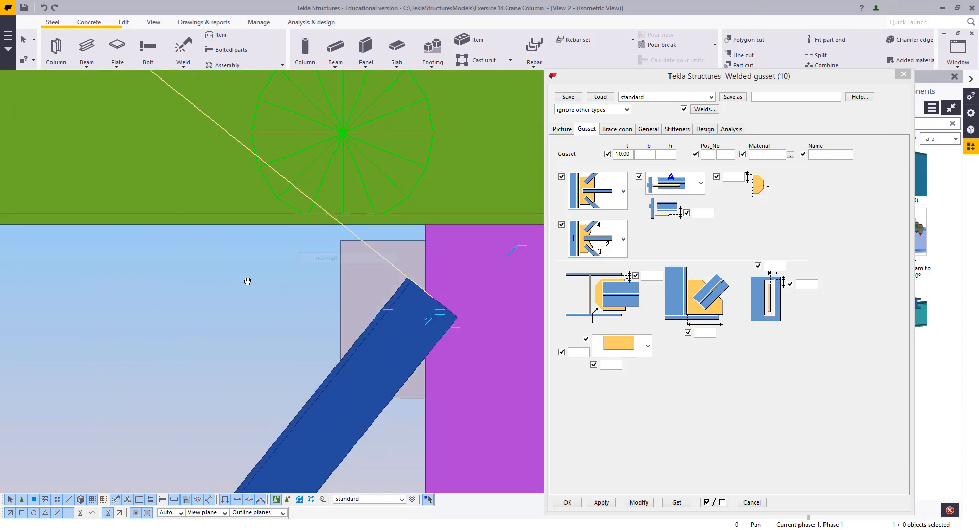
{"action": "scroll", "coordinate": [247, 281], "scroll_direction": "down", "scroll_amount": 2}
{"action": "middle_click_drag", "start_coordinate": [322, 317], "coordinate": [422, 274]}
{"action": "scroll", "coordinate": [357, 259], "scroll_direction": "down", "scroll_amount": 2}
{"action": "middle_click_drag", "start_coordinate": [356, 280], "coordinate": [330, 282]}
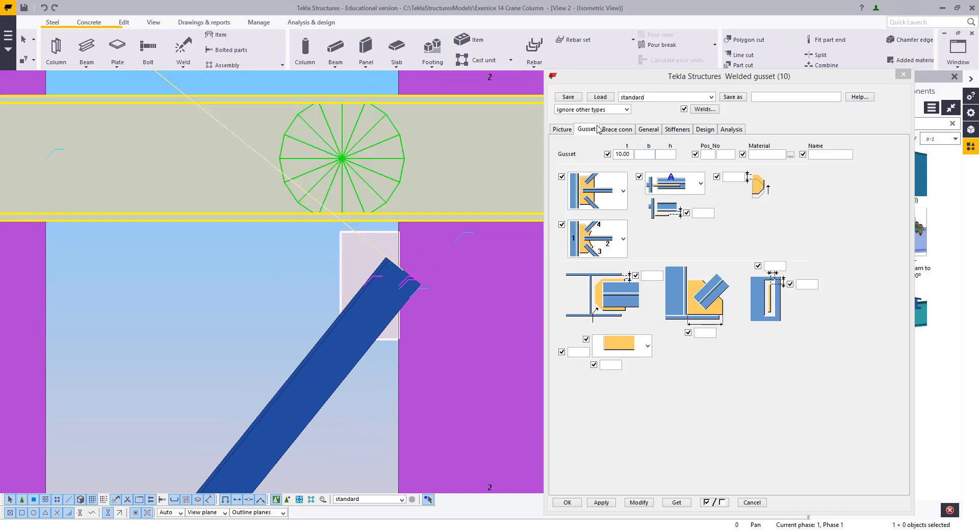
Try gusset offsets of -50 and then -70 for the brace, modifying the connection
{"action": "left_click", "coordinate": [562, 130]}
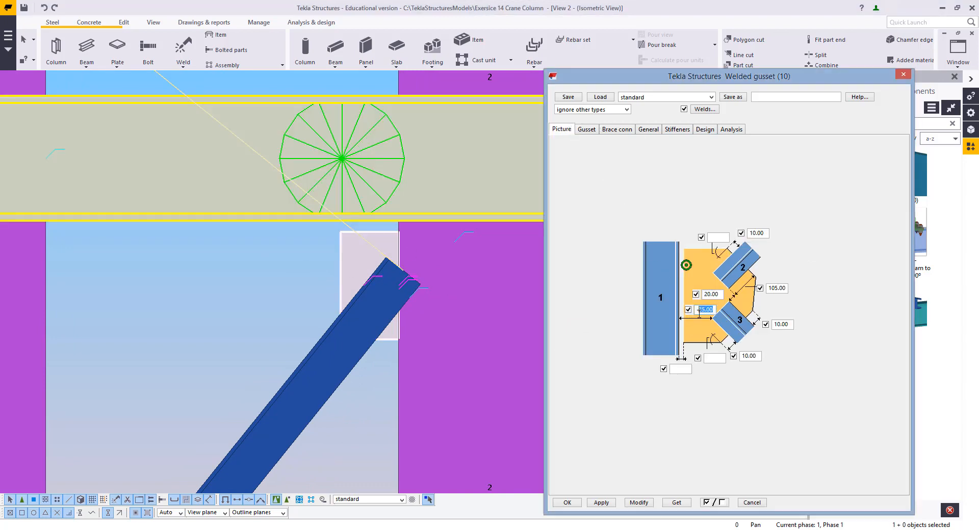
{"action": "left_click", "coordinate": [639, 503]}
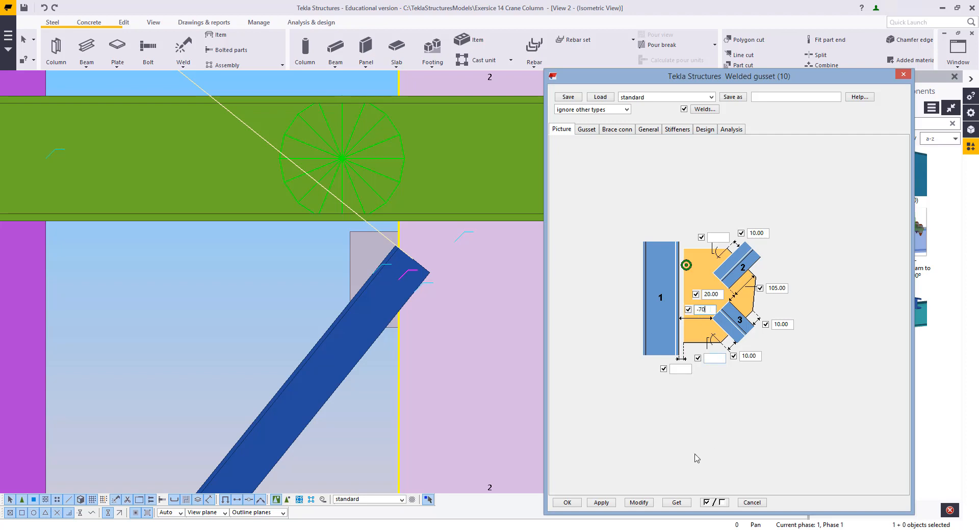
{"action": "middle_click_drag", "start_coordinate": [414, 287], "coordinate": [431, 312]}
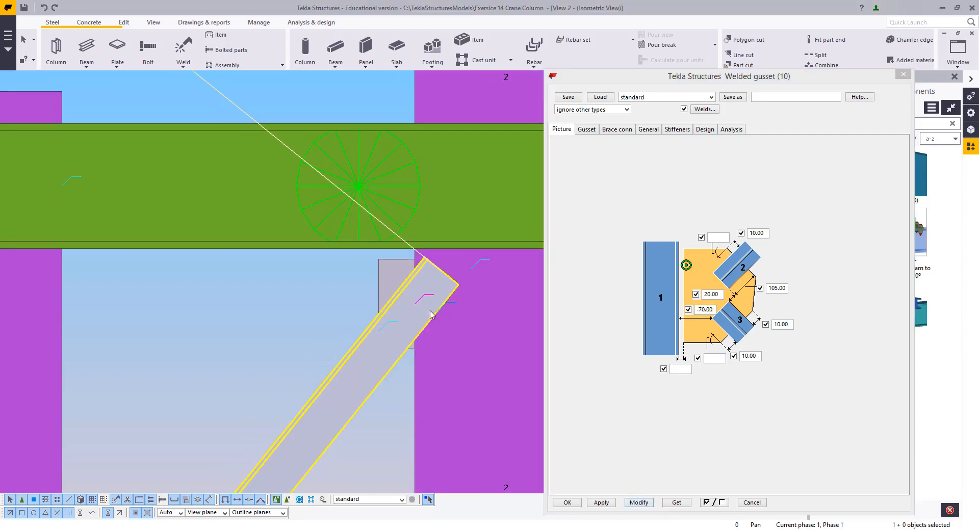
{"action": "scroll", "coordinate": [431, 309], "scroll_direction": "up", "scroll_amount": 2}
{"action": "left_click", "coordinate": [343, 264]}
{"action": "scroll", "coordinate": [351, 281], "scroll_direction": "down", "scroll_amount": 3}
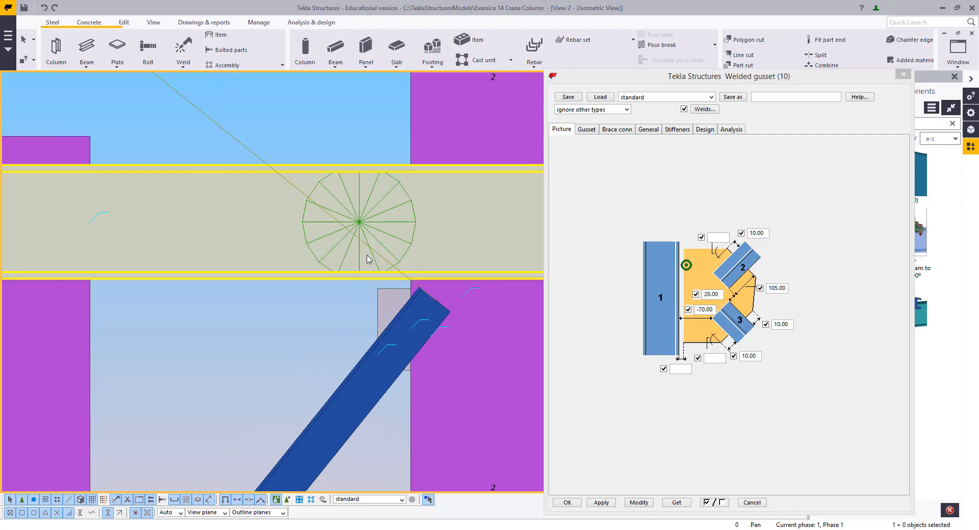
Return to View 1 and explode the upper welded gusset component
{"action": "left_click", "coordinate": [943, 63]}
{"action": "left_click", "coordinate": [941, 124]}
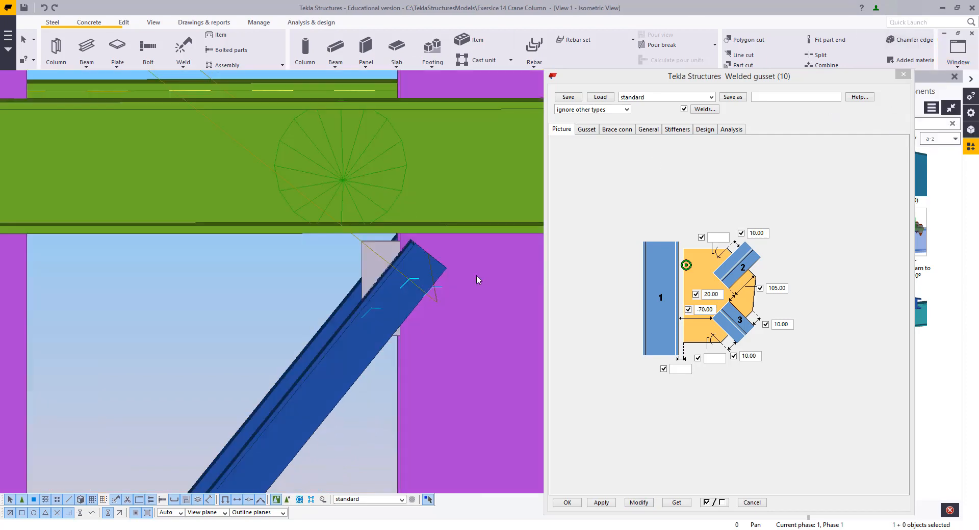
{"action": "scroll", "coordinate": [393, 303], "scroll_direction": "down", "scroll_amount": 5}
{"action": "middle_click_drag", "start_coordinate": [392, 303], "coordinate": [456, 324], "text": "ctrl"}
{"action": "middle_click_drag", "start_coordinate": [435, 371], "coordinate": [444, 254]}
{"action": "scroll", "coordinate": [415, 168], "scroll_direction": "up", "scroll_amount": 10}
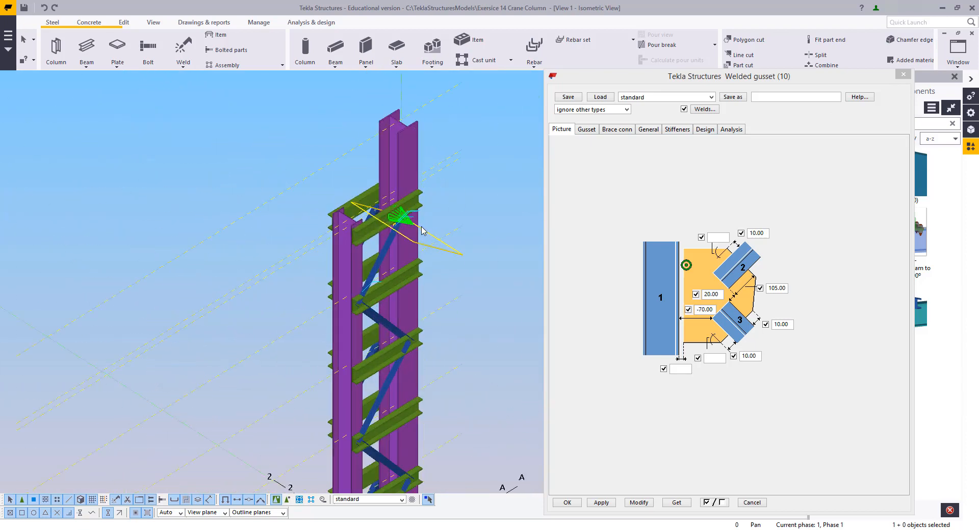
{"action": "right_click", "coordinate": [354, 118]}
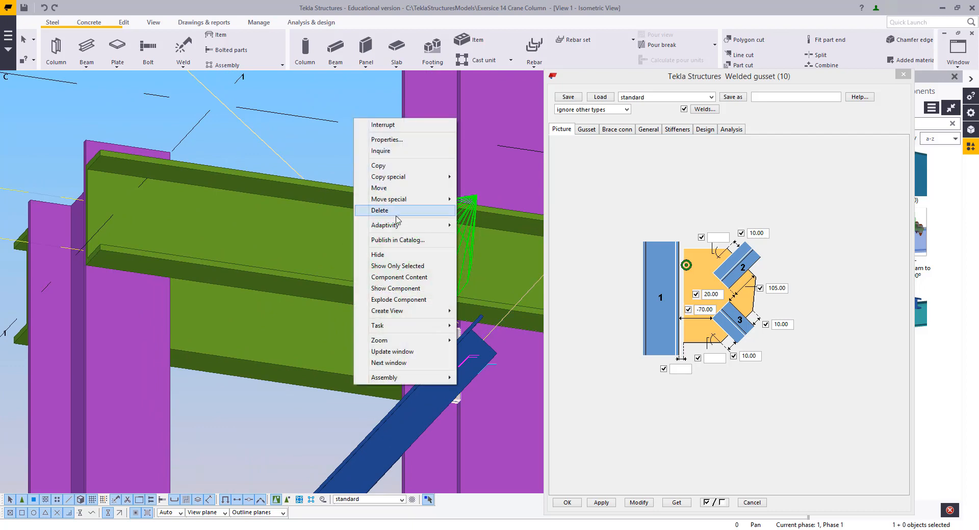
{"action": "left_click", "coordinate": [404, 298]}
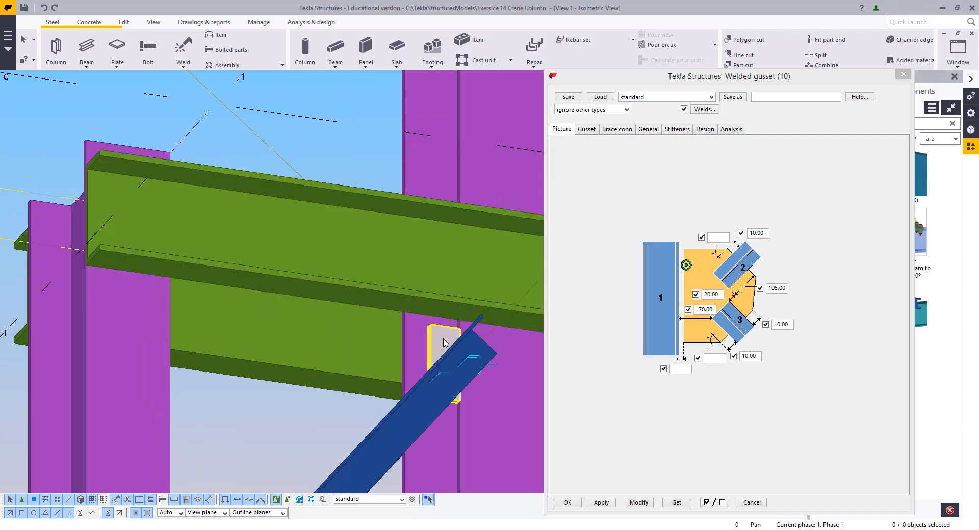
Try editing the exploded gusset plate's corner points, then undo the change
{"action": "left_click", "coordinate": [443, 340]}
{"action": "scroll", "coordinate": [453, 319], "scroll_direction": "up", "scroll_amount": 7}
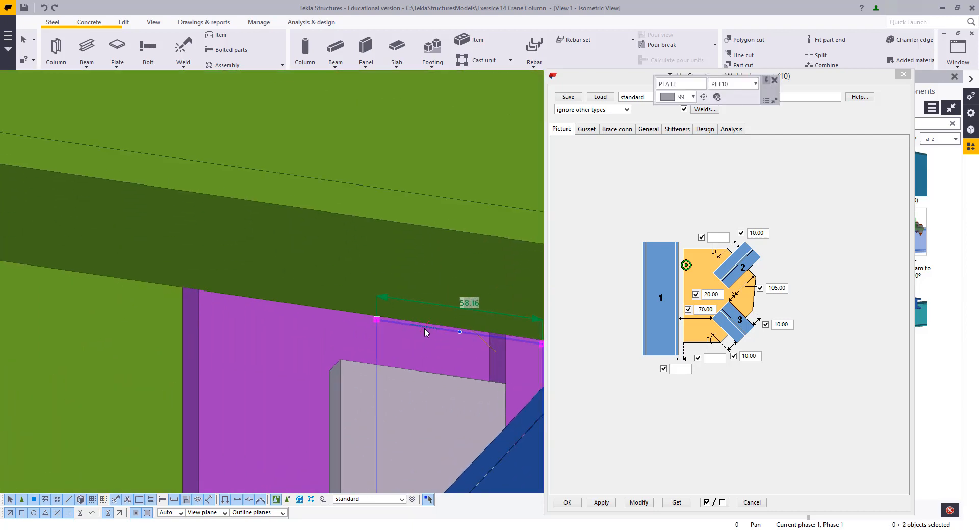
{"action": "mouse_move", "coordinate": [424, 327]}
{"action": "left_mouse_down"}
{"action": "mouse_move", "coordinate": [417, 229]}
{"action": "mouse_move", "coordinate": [418, 328]}
{"action": "left_mouse_up"}
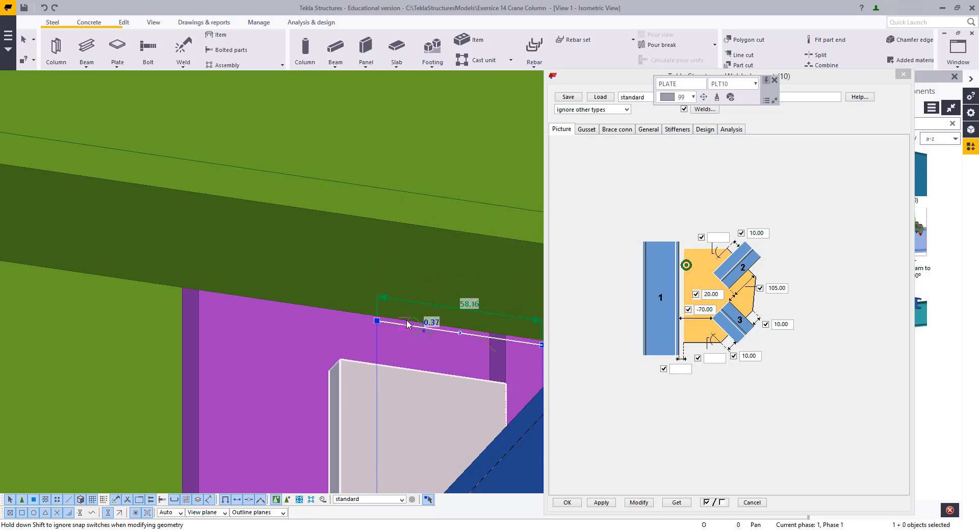
{"action": "scroll", "coordinate": [352, 306], "scroll_direction": "down", "scroll_amount": 3}
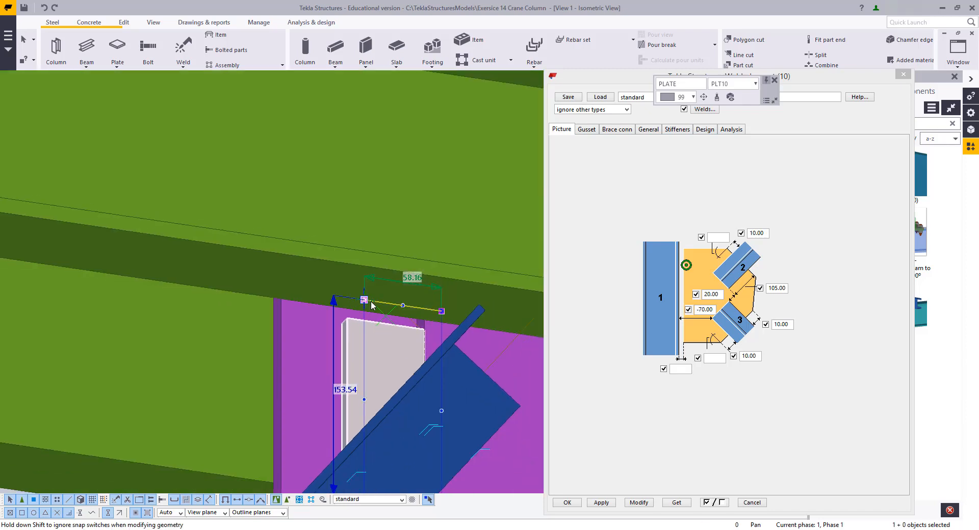
{"action": "right_click", "coordinate": [437, 167]}
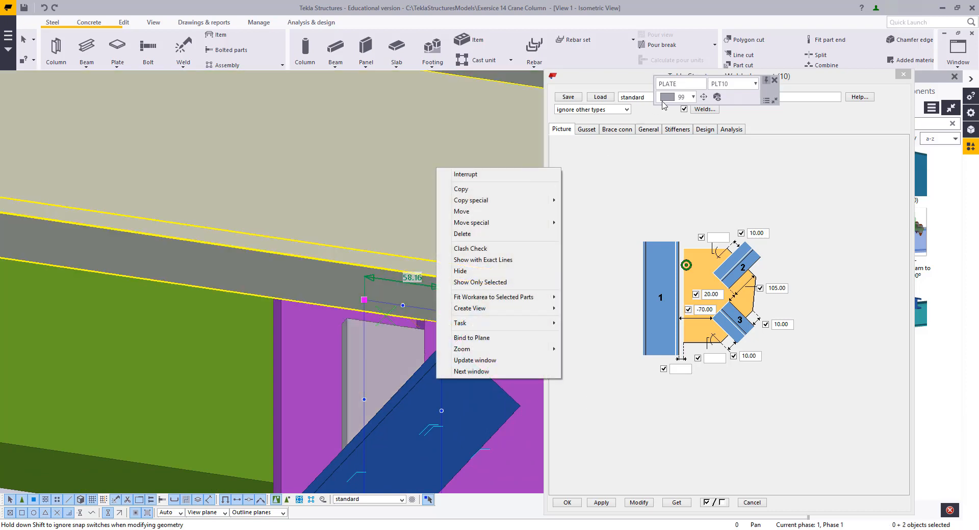
{"action": "left_click", "coordinate": [528, 233]}
{"action": "left_click", "coordinate": [442, 181]}
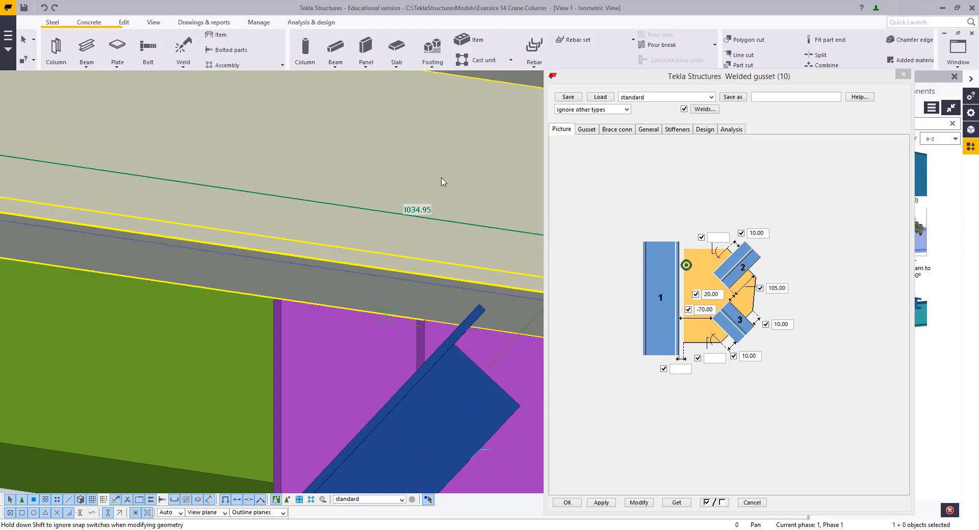
{"action": "scroll", "coordinate": [408, 273], "scroll_direction": "down", "scroll_amount": 1}
{"action": "key", "text": "ctrl+z"}
Move the gusset plate's top corner points linearly by 20 mm in Z only
{"action": "scroll", "coordinate": [406, 274], "scroll_direction": "down", "scroll_amount": 5}
{"action": "left_click", "coordinate": [403, 312]}
{"action": "left_click_drag", "start_coordinate": [310, 244], "coordinate": [460, 316], "text": "alt"}
{"action": "right_click", "coordinate": [401, 150]}
{"action": "mouse_move", "coordinate": [510, 204]}
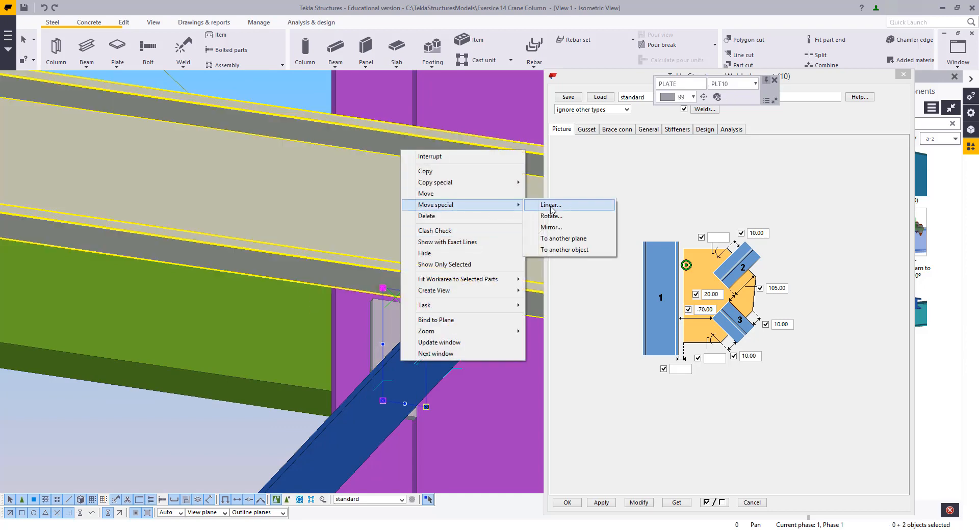
{"action": "left_click", "coordinate": [548, 204]}
{"action": "left_click", "coordinate": [383, 289]}
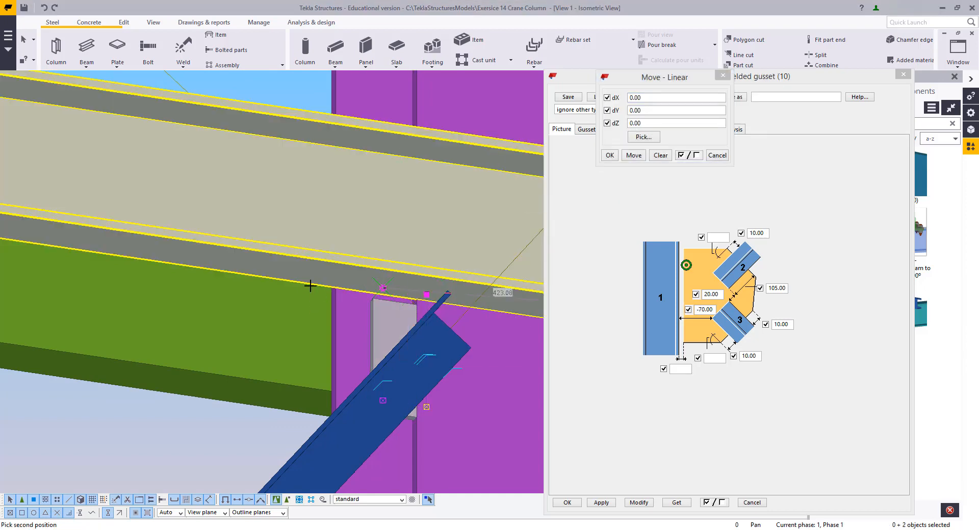
{"action": "left_click", "coordinate": [616, 110]}
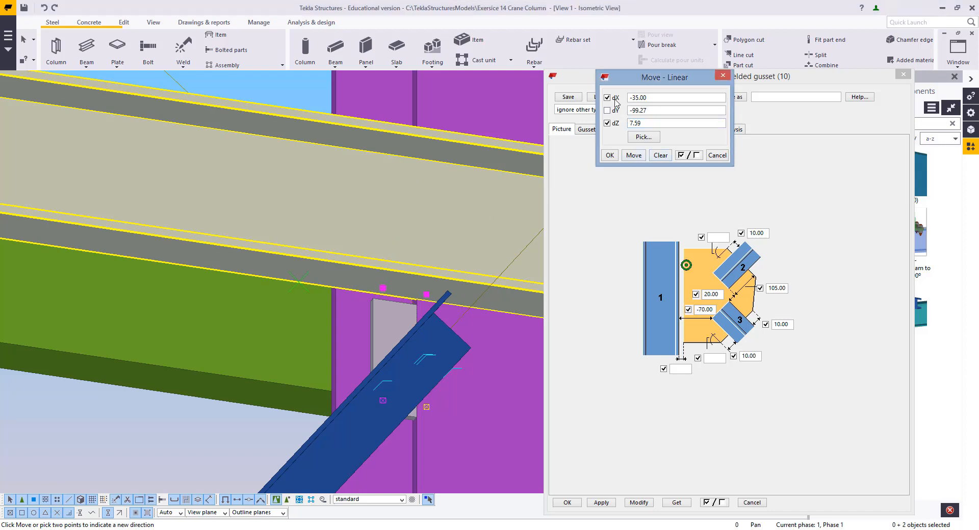
{"action": "left_click", "coordinate": [637, 160]}
{"action": "right_click", "coordinate": [352, 167]}
{"action": "left_click", "coordinate": [363, 173]}
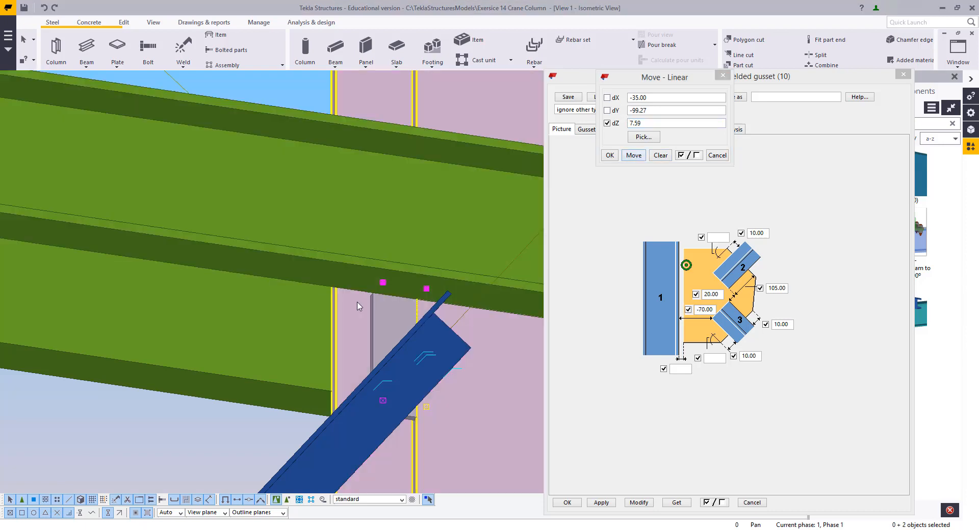
{"action": "middle_click_drag", "start_coordinate": [360, 307], "coordinate": [539, 420], "text": "ctrl"}
{"action": "scroll", "coordinate": [474, 326], "scroll_direction": "up", "scroll_amount": 6}
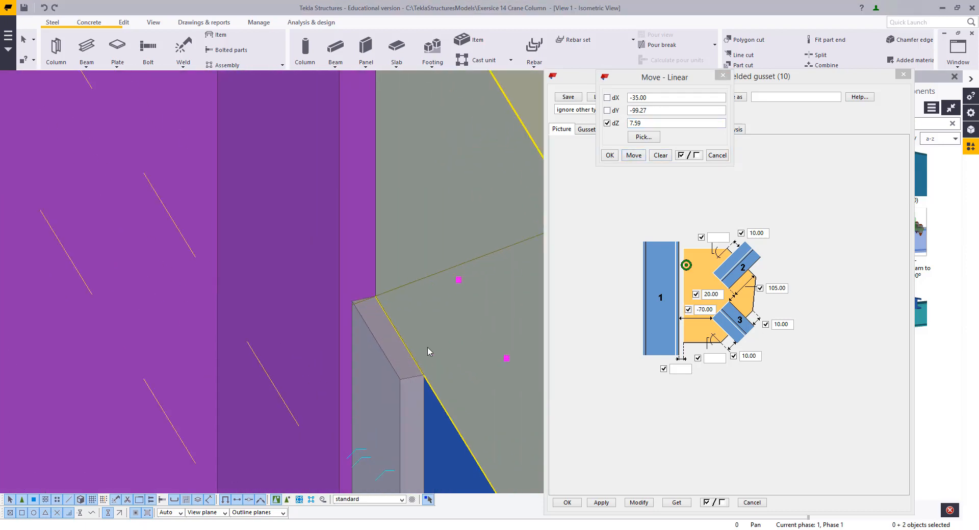
{"action": "left_click", "coordinate": [627, 124]}
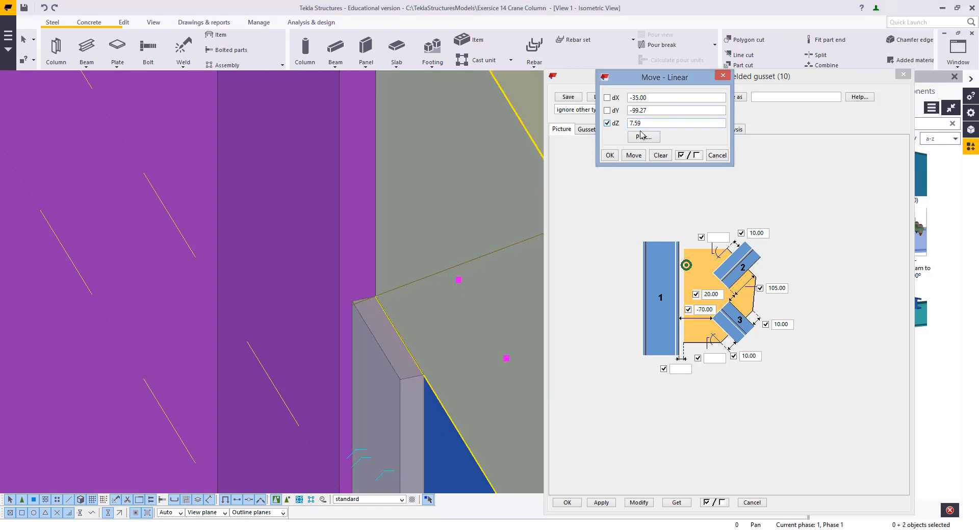
{"action": "left_click", "coordinate": [632, 159]}
Select the reshaped upper gusset plate together with its attached part
{"action": "middle_click_drag", "start_coordinate": [430, 221], "coordinate": [417, 153]}
{"action": "middle_click_drag", "start_coordinate": [416, 154], "coordinate": [342, 146], "text": "ctrl"}
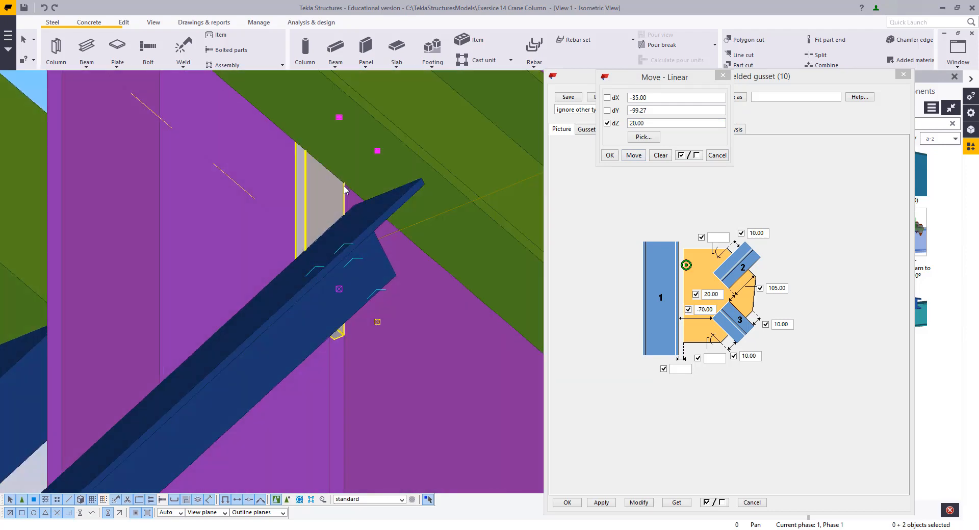
{"action": "scroll", "coordinate": [345, 190], "scroll_direction": "down", "scroll_amount": 5}
{"action": "middle_click_drag", "start_coordinate": [332, 214], "coordinate": [283, 279], "text": "ctrl"}
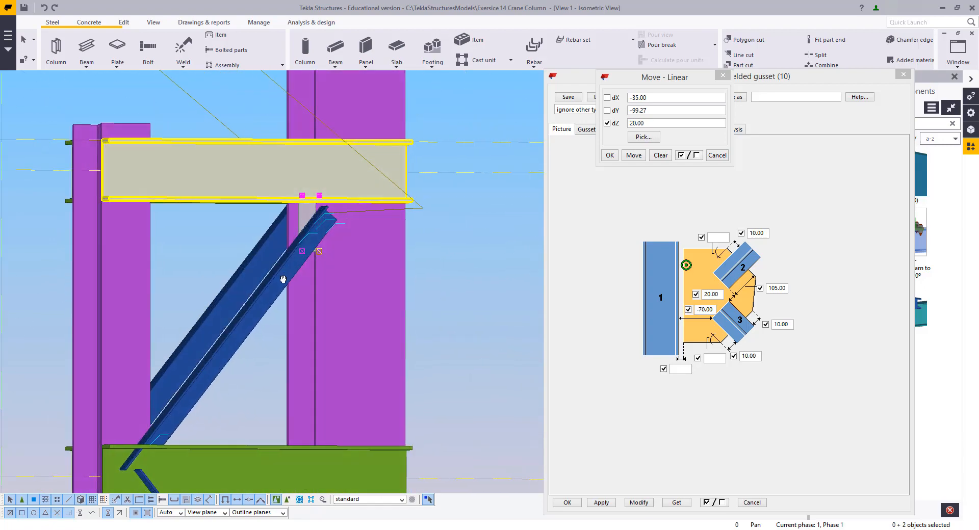
{"action": "left_click", "coordinate": [232, 239]}
{"action": "left_click", "coordinate": [422, 207]}
{"action": "scroll", "coordinate": [292, 218], "scroll_direction": "up", "scroll_amount": 4}
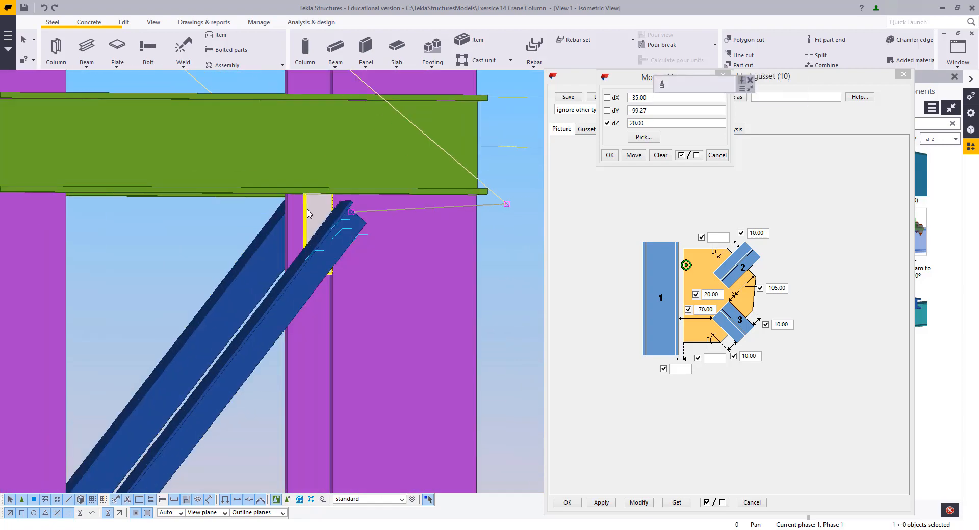
{"action": "scroll", "coordinate": [292, 216], "scroll_direction": "down", "scroll_amount": 3}
{"action": "middle_click_drag", "start_coordinate": [292, 216], "coordinate": [311, 191], "text": "ctrl"}
{"action": "scroll", "coordinate": [436, 196], "scroll_direction": "down", "scroll_amount": 4}
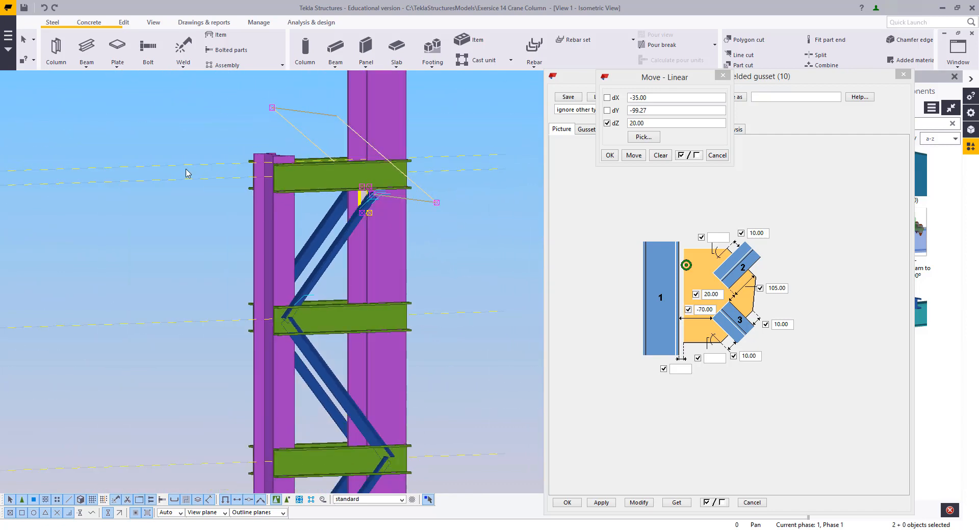
{"action": "scroll", "coordinate": [188, 173], "scroll_direction": "down", "scroll_amount": 3}
{"action": "middle_click_drag", "start_coordinate": [188, 173], "coordinate": [194, 256], "text": "ctrl"}
{"action": "scroll", "coordinate": [425, 192], "scroll_direction": "down", "scroll_amount": 2}
Start a mirrored copy of the selected gusset plate and attached part with the Copy special Mirror command
{"action": "right_click", "coordinate": [461, 158]}
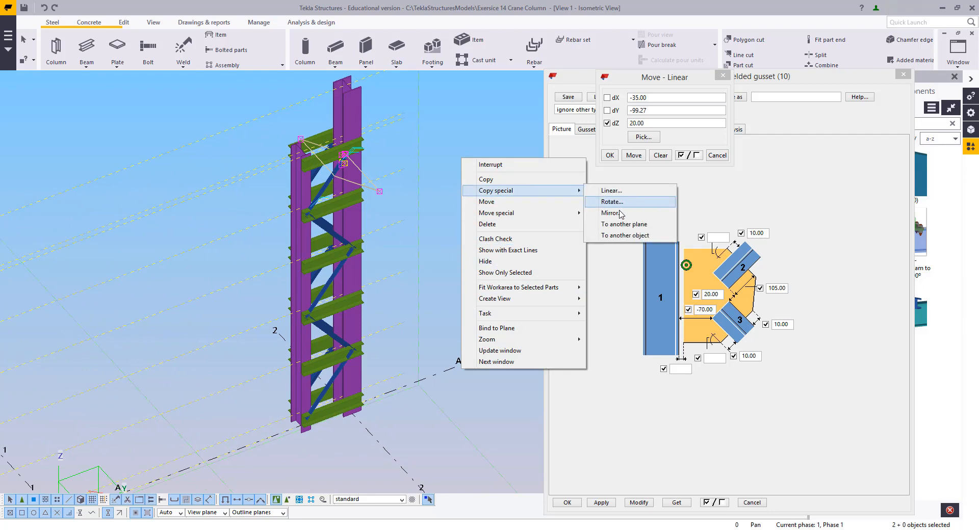
{"action": "left_click", "coordinate": [619, 211]}
{"action": "left_click", "coordinate": [439, 371]}
{"action": "scroll", "coordinate": [369, 395], "scroll_direction": "down", "scroll_amount": 2}
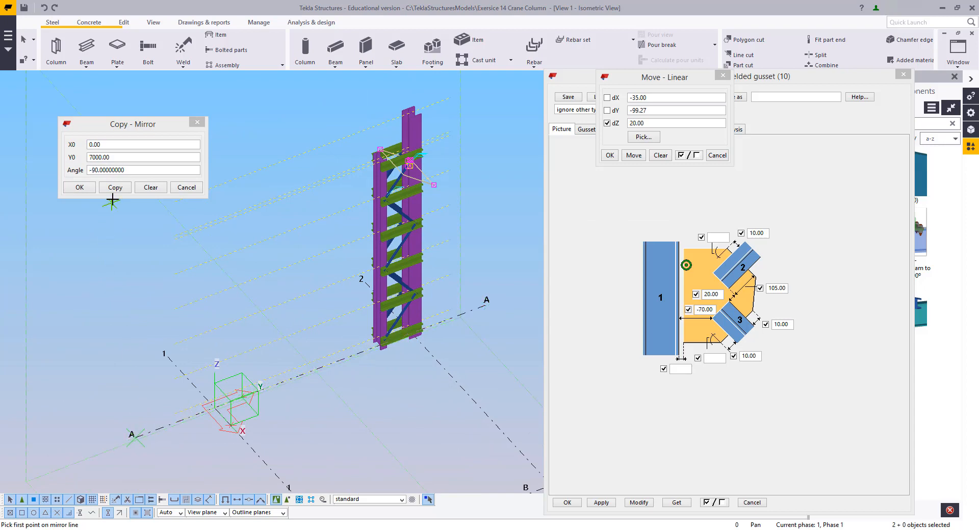
{"action": "scroll", "coordinate": [368, 191], "scroll_direction": "up", "scroll_amount": 8}
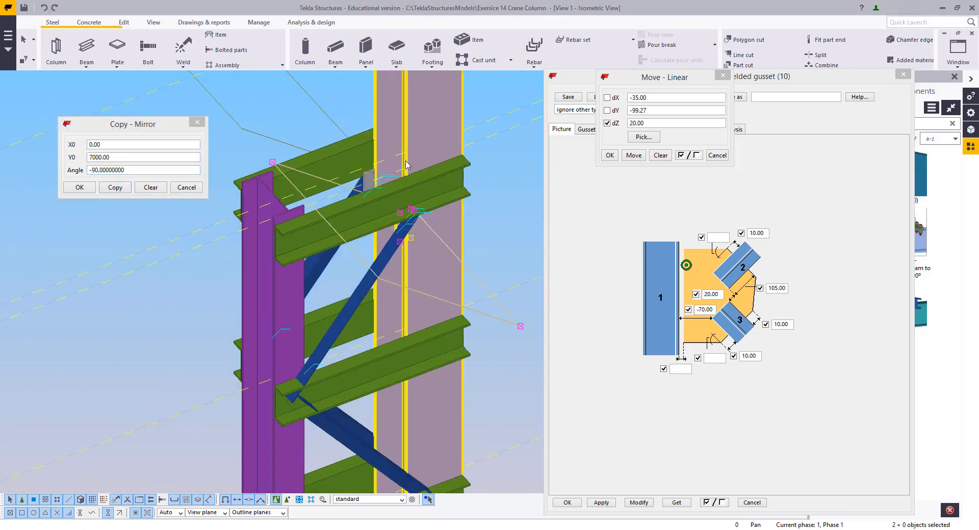
Close the linear move dialog and move the mirror dialog out of the way
{"action": "middle_click_drag", "start_coordinate": [311, 217], "coordinate": [262, 262], "text": "ctrl"}
{"action": "scroll", "coordinate": [343, 338], "scroll_direction": "down", "scroll_amount": 10}
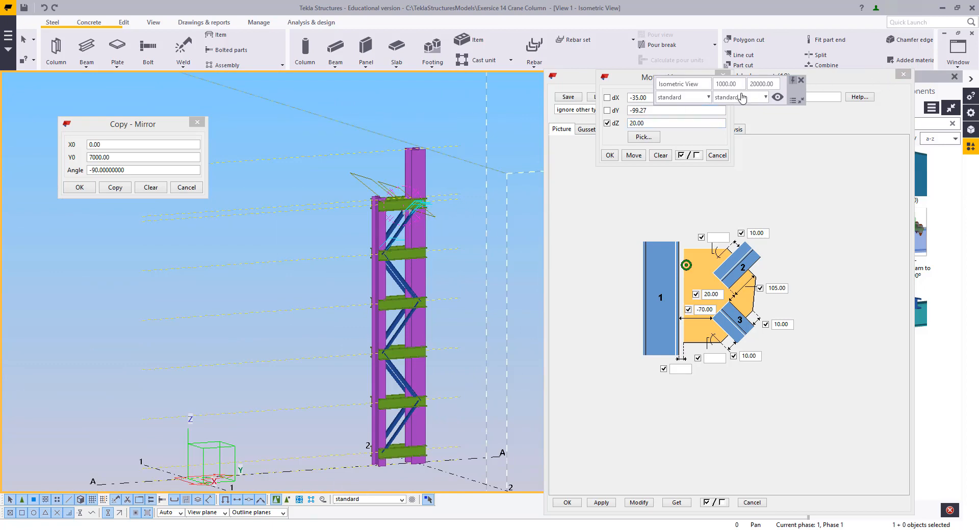
{"action": "left_click", "coordinate": [721, 154]}
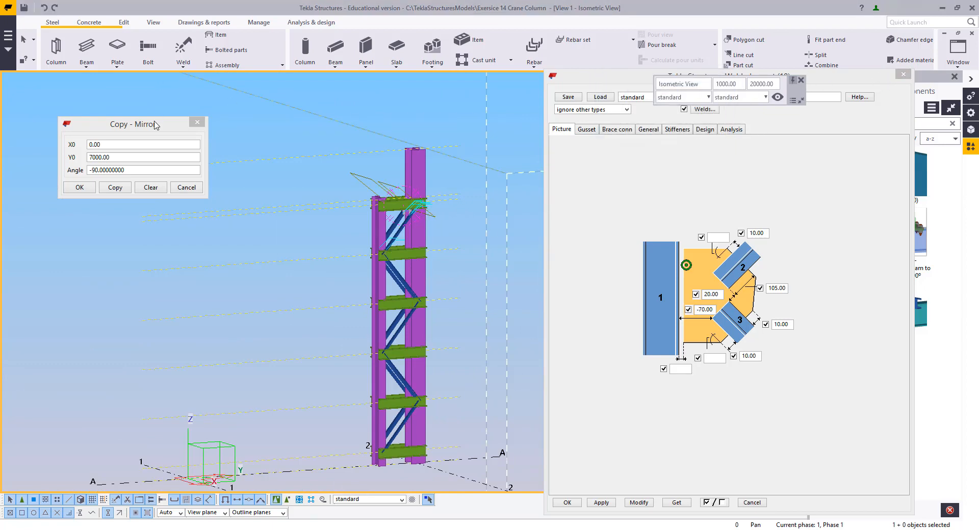
{"action": "left_click_drag", "start_coordinate": [154, 125], "coordinate": [98, 89]}
Switch to View 2 and arrange the Welded gusset (10) dialog and component catalog beside the model
{"action": "left_click", "coordinate": [954, 50]}
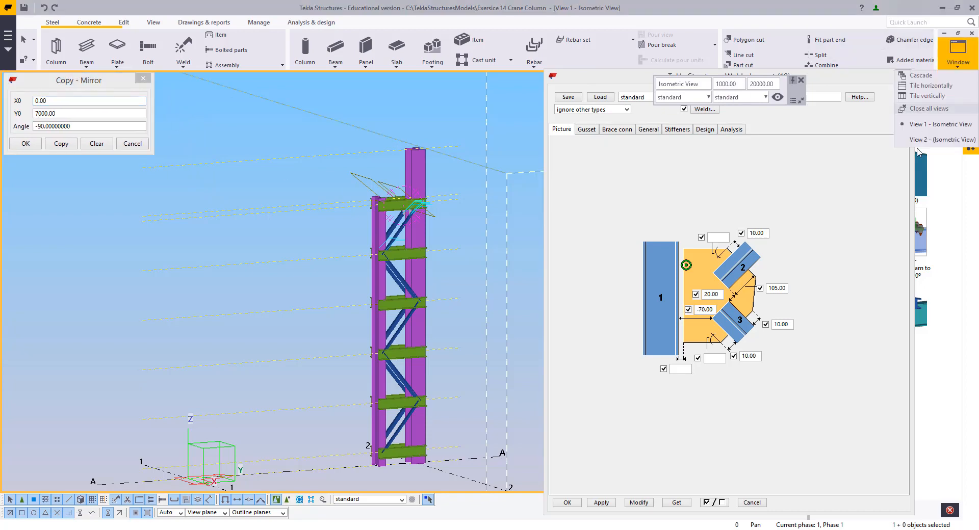
{"action": "left_click", "coordinate": [932, 141]}
{"action": "scroll", "coordinate": [357, 238], "scroll_direction": "down", "scroll_amount": 8}
{"action": "scroll", "coordinate": [330, 290], "scroll_direction": "up", "scroll_amount": 7}
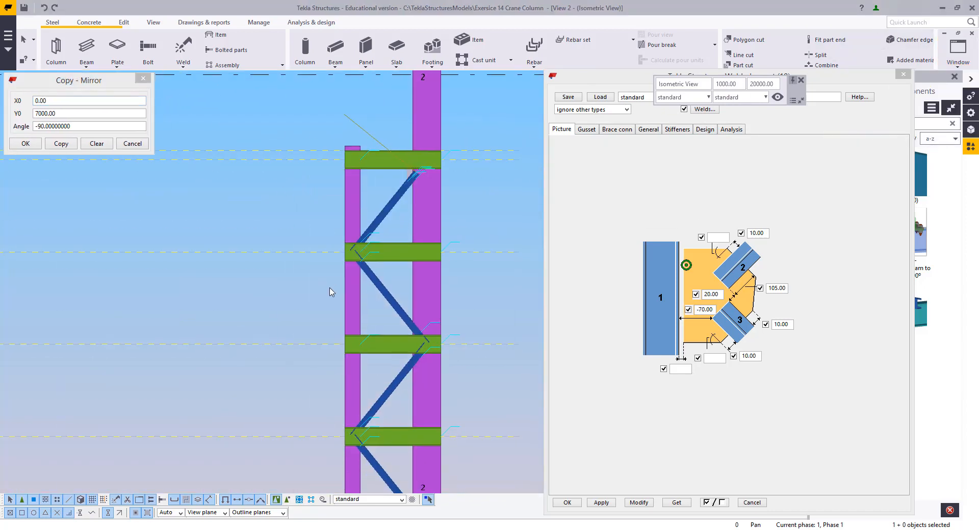
{"action": "middle_click_drag", "start_coordinate": [431, 192], "coordinate": [388, 272]}
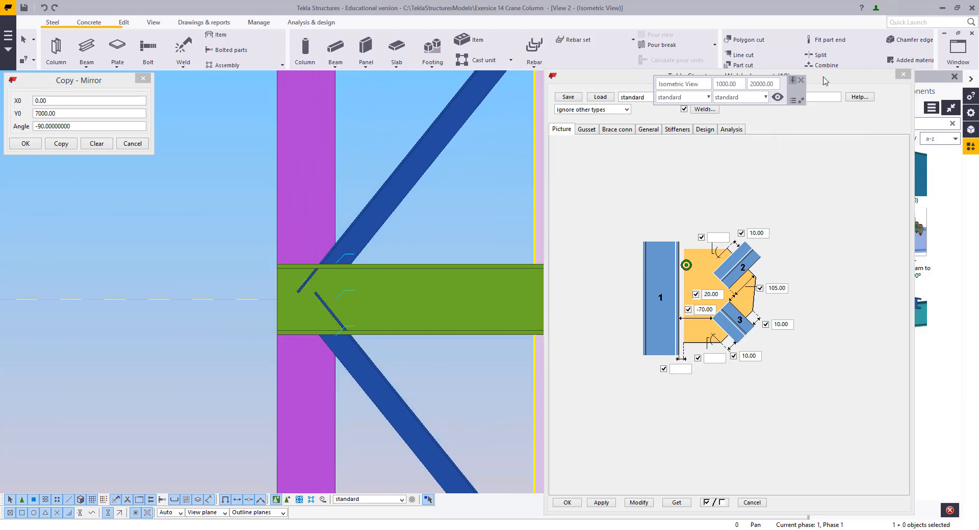
{"action": "left_click_drag", "start_coordinate": [825, 80], "coordinate": [732, 83]}
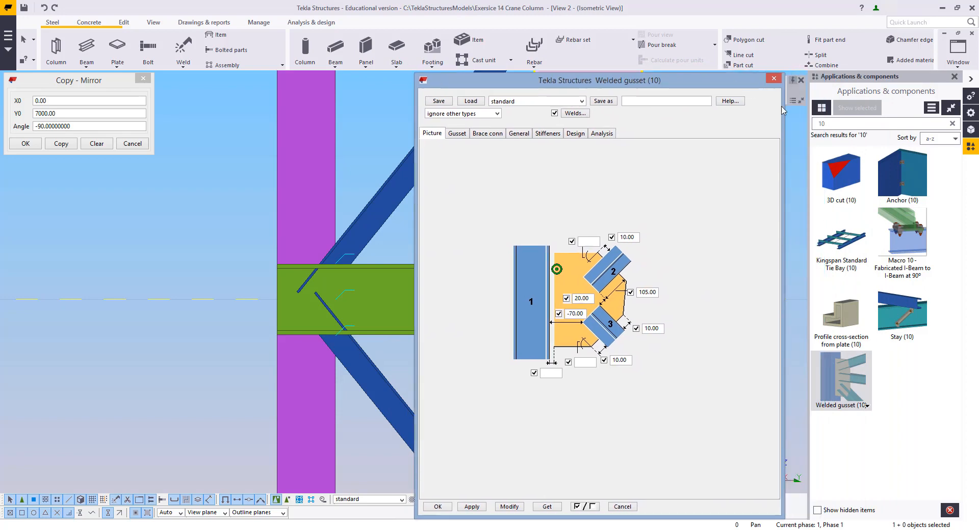
{"action": "left_click_drag", "start_coordinate": [809, 150], "coordinate": [878, 304]}
{"action": "scroll", "coordinate": [917, 316], "scroll_direction": "down", "scroll_amount": 3}
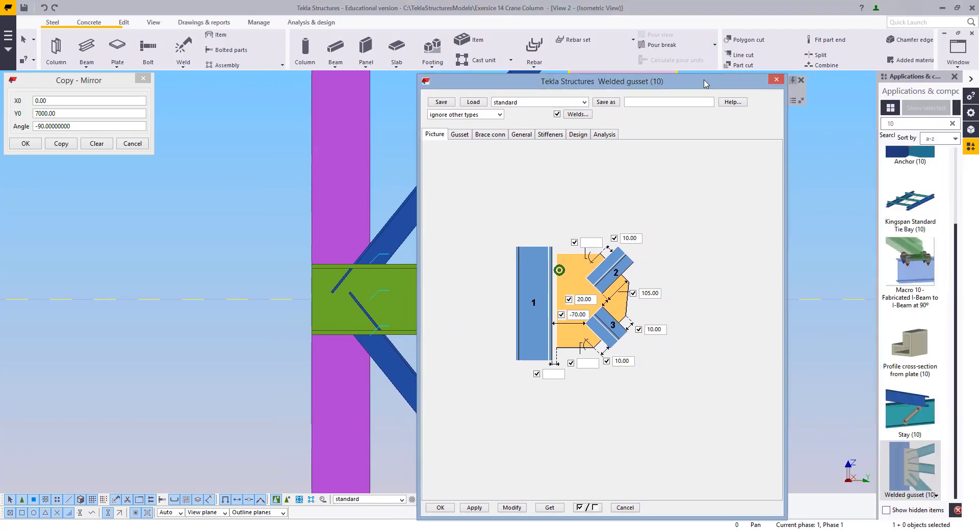
{"action": "left_click_drag", "start_coordinate": [655, 80], "coordinate": [754, 71]}
Apply the Welded gusset (10) connection to the first brace-to-column joints, picking the column and its braces
{"action": "left_click", "coordinate": [927, 480]}
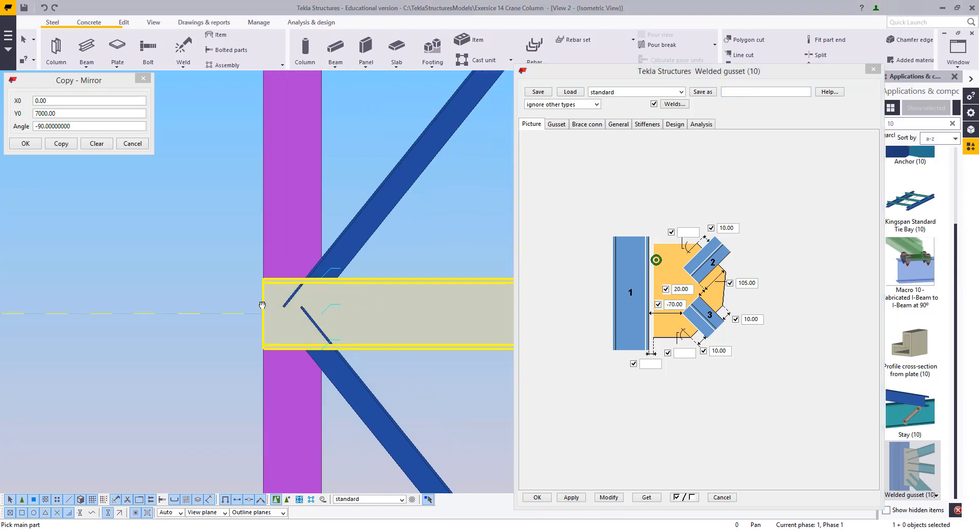
{"action": "left_click", "coordinate": [225, 220]}
{"action": "left_click", "coordinate": [275, 200]}
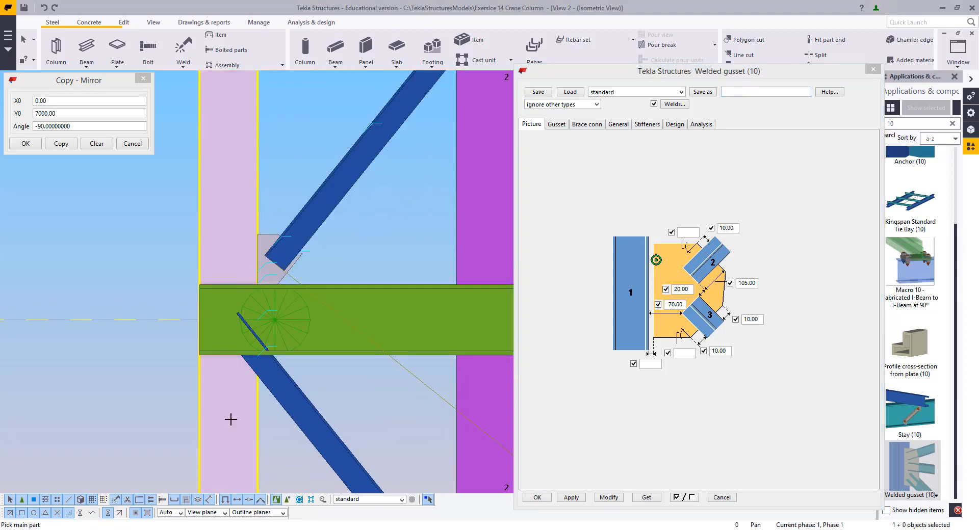
{"action": "left_click", "coordinate": [287, 393]}
{"action": "middle_click", "coordinate": [287, 394]}
{"action": "scroll", "coordinate": [287, 394], "scroll_direction": "down", "scroll_amount": 5}
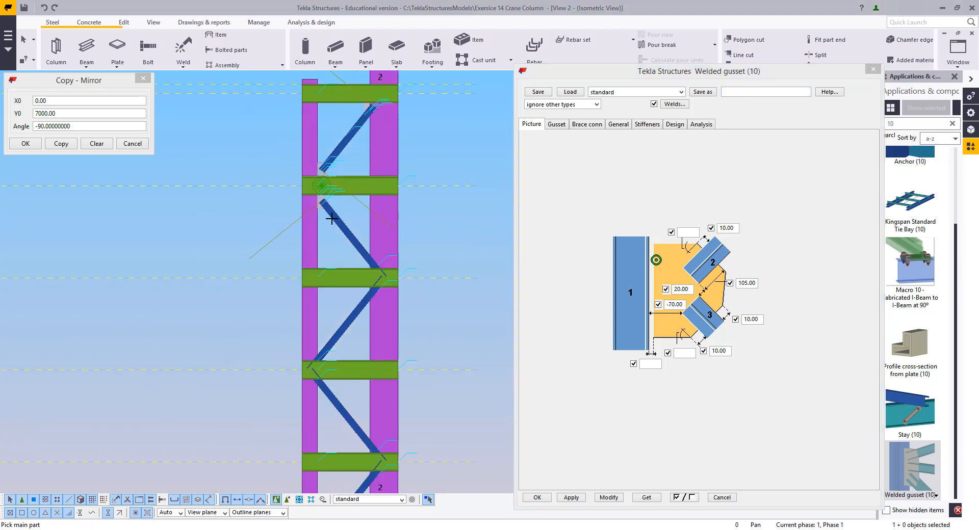
{"action": "scroll", "coordinate": [385, 266], "scroll_direction": "up", "scroll_amount": 6}
{"action": "left_click", "coordinate": [360, 153]}
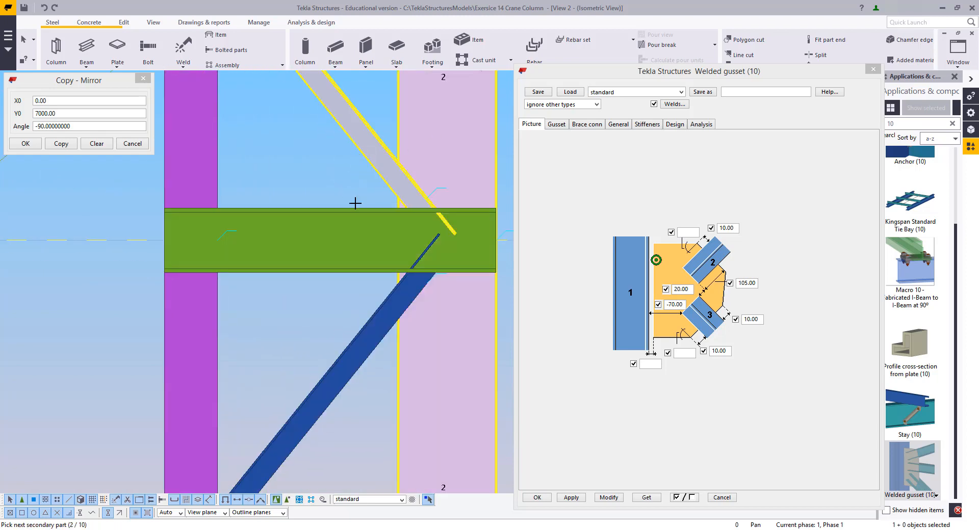
{"action": "left_click", "coordinate": [399, 295]}
{"action": "middle_click", "coordinate": [407, 317]}
Apply the current gusset settings and connect two more brace joints on the left column
{"action": "scroll", "coordinate": [402, 204], "scroll_direction": "down", "scroll_amount": 3}
{"action": "middle_click_drag", "start_coordinate": [400, 184], "coordinate": [400, 329]}
{"action": "scroll", "coordinate": [388, 184], "scroll_direction": "up", "scroll_amount": 1}
{"action": "middle_click_drag", "start_coordinate": [390, 176], "coordinate": [395, 292]}
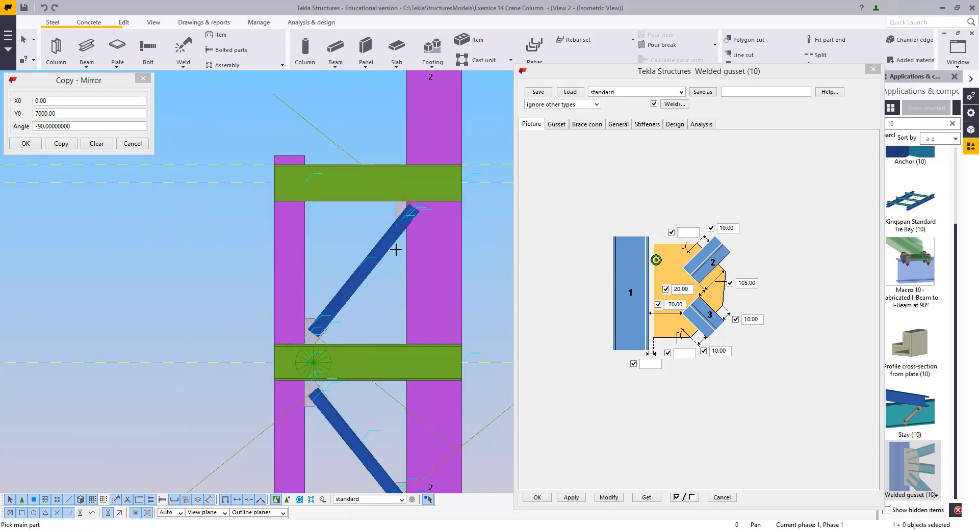
{"action": "left_click", "coordinate": [572, 498]}
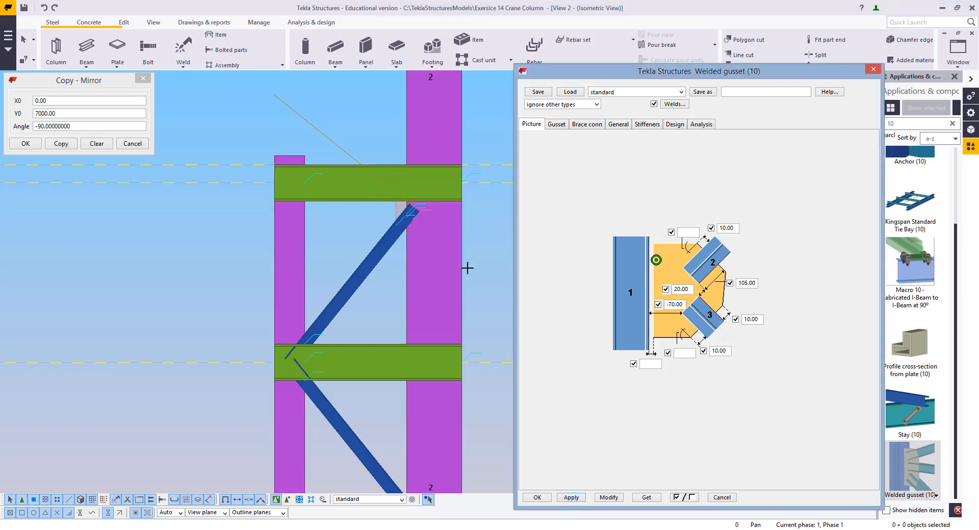
{"action": "left_click", "coordinate": [287, 290]}
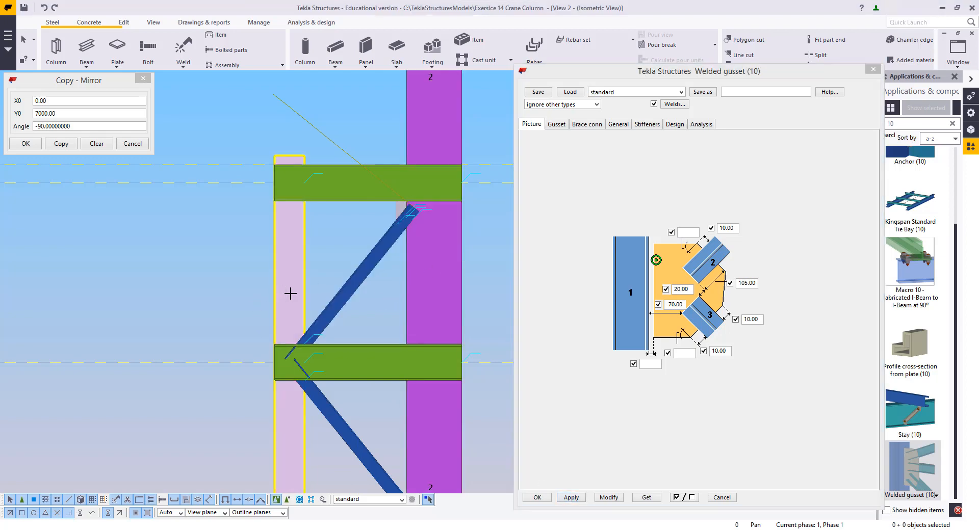
{"action": "middle_click", "coordinate": [322, 307]}
{"action": "middle_click_drag", "start_coordinate": [327, 417], "coordinate": [327, 277]}
{"action": "left_click", "coordinate": [291, 280]}
{"action": "left_click", "coordinate": [327, 271]}
{"action": "middle_click", "coordinate": [327, 270]}
Connect three further brace-to-column joints along the column with the Welded gusset (10) component
{"action": "middle_click_drag", "start_coordinate": [367, 400], "coordinate": [375, 322]}
{"action": "left_click", "coordinate": [441, 278]}
{"action": "middle_click", "coordinate": [413, 206]}
{"action": "left_click", "coordinate": [429, 171]}
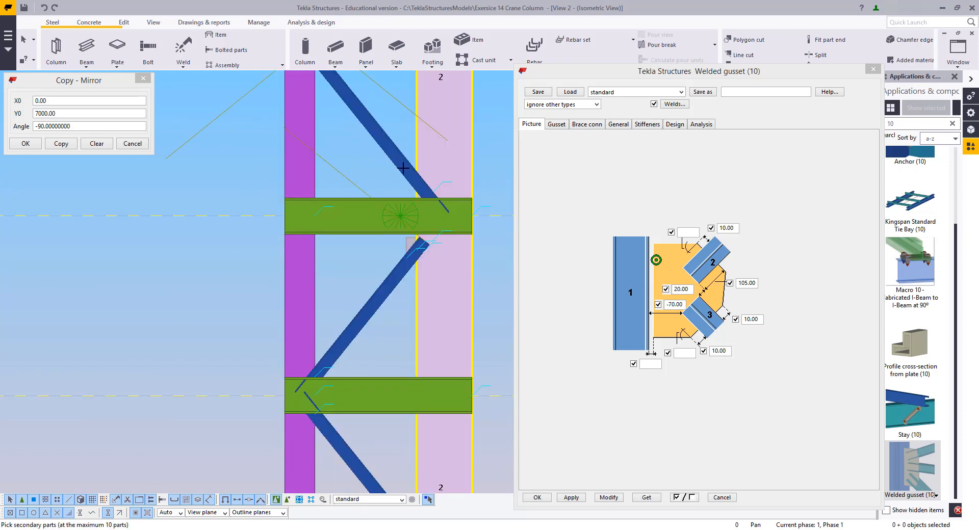
{"action": "left_click", "coordinate": [401, 165]}
{"action": "middle_click", "coordinate": [393, 169]}
{"action": "middle_click_drag", "start_coordinate": [384, 277], "coordinate": [375, 129]}
{"action": "left_click", "coordinate": [288, 190]}
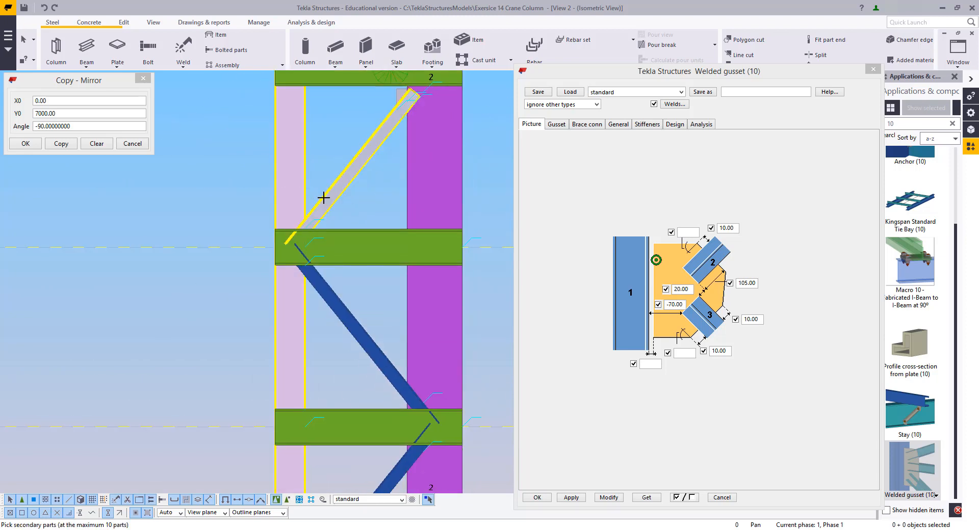
{"action": "middle_click", "coordinate": [304, 272]}
{"action": "left_click", "coordinate": [303, 275]}
{"action": "left_click", "coordinate": [313, 288]}
{"action": "middle_click", "coordinate": [322, 337]}
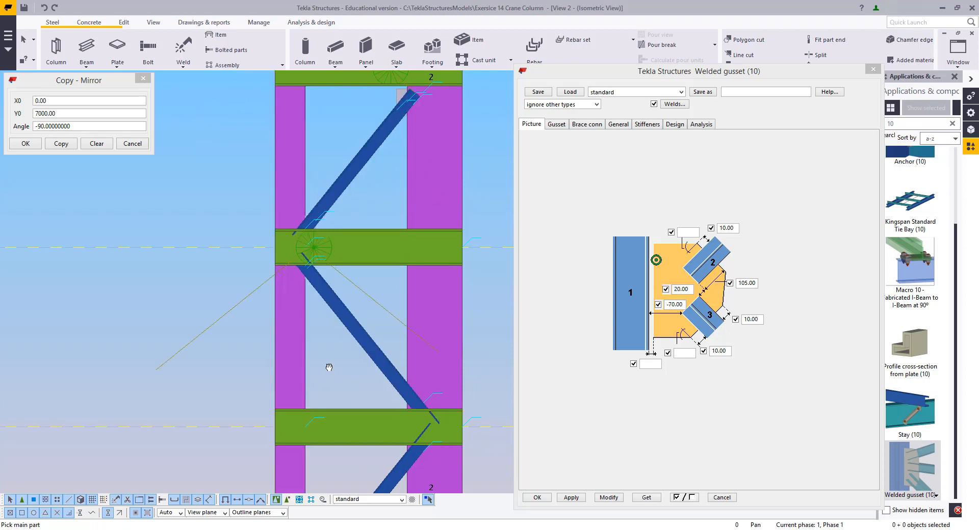
Connect the remaining brace joint on the right column, then interrupt the command
{"action": "middle_click_drag", "start_coordinate": [327, 365], "coordinate": [334, 164]}
{"action": "left_click", "coordinate": [423, 188]}
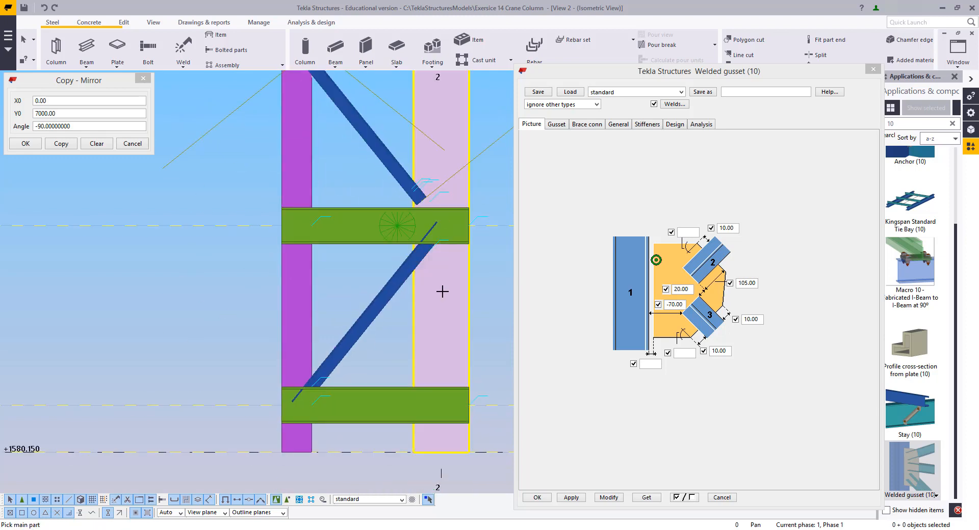
{"action": "left_click", "coordinate": [411, 278]}
{"action": "middle_click", "coordinate": [399, 328]}
{"action": "right_click", "coordinate": [348, 273]}
{"action": "left_click", "coordinate": [357, 275]}
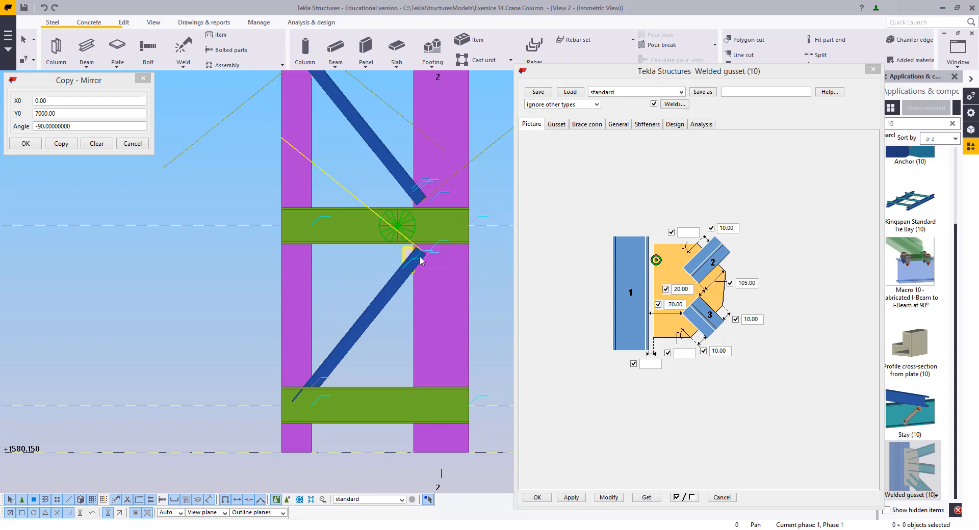
Zoom in and inspect the new gusset plates at the brace-to-column joints
{"action": "scroll", "coordinate": [408, 208], "scroll_direction": "up", "scroll_amount": 5}
{"action": "middle_click_drag", "start_coordinate": [407, 218], "coordinate": [357, 243]}
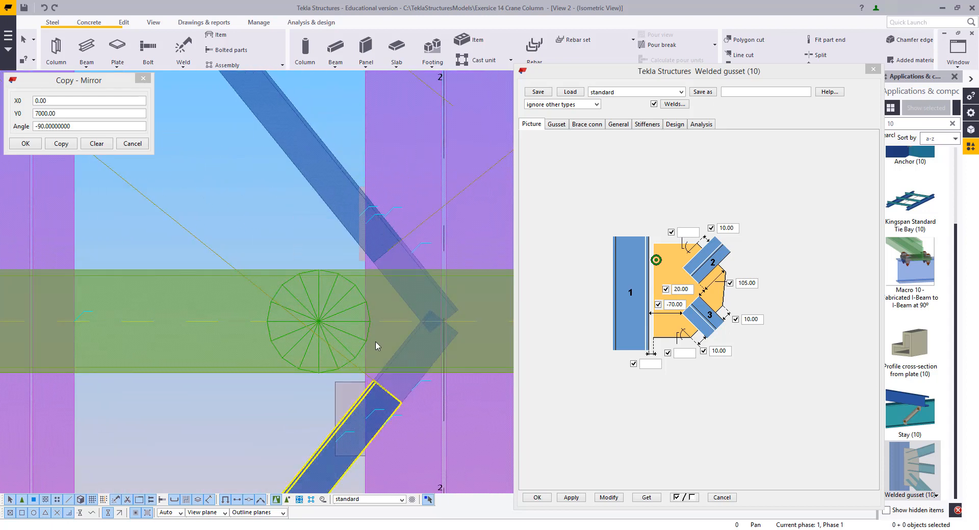
{"action": "left_click", "coordinate": [362, 256]}
{"action": "scroll", "coordinate": [355, 263], "scroll_direction": "down", "scroll_amount": 2}
{"action": "scroll", "coordinate": [355, 264], "scroll_direction": "down", "scroll_amount": 2}
{"action": "middle_click_drag", "start_coordinate": [356, 275], "coordinate": [376, 310]}
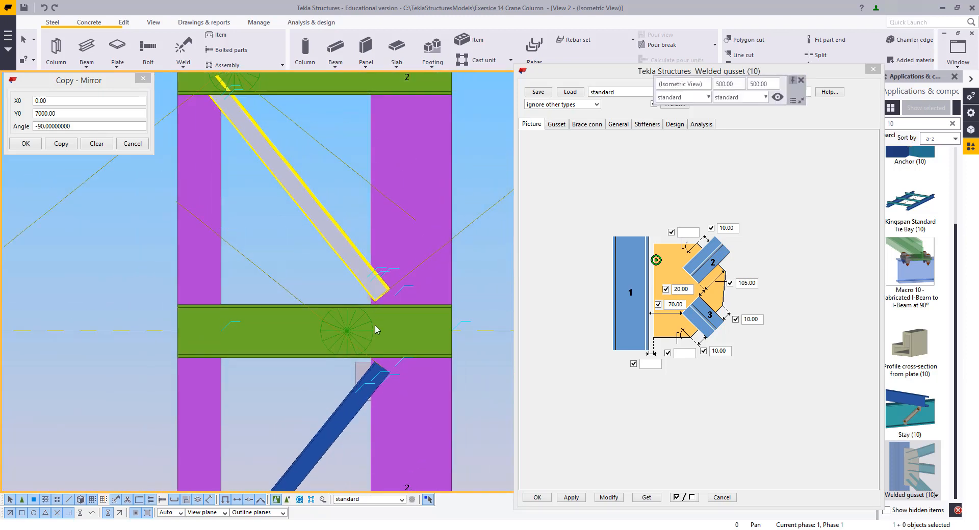
{"action": "scroll", "coordinate": [375, 311], "scroll_direction": "up", "scroll_amount": 5}
{"action": "scroll", "coordinate": [387, 309], "scroll_direction": "down", "scroll_amount": 6}
{"action": "middle_click_drag", "start_coordinate": [391, 250], "coordinate": [381, 193]}
{"action": "scroll", "coordinate": [376, 342], "scroll_direction": "up", "scroll_amount": 5}
{"action": "scroll", "coordinate": [376, 341], "scroll_direction": "down", "scroll_amount": 3}
{"action": "middle_click_drag", "start_coordinate": [374, 230], "coordinate": [468, 474]}
{"action": "scroll", "coordinate": [390, 275], "scroll_direction": "down", "scroll_amount": 3}
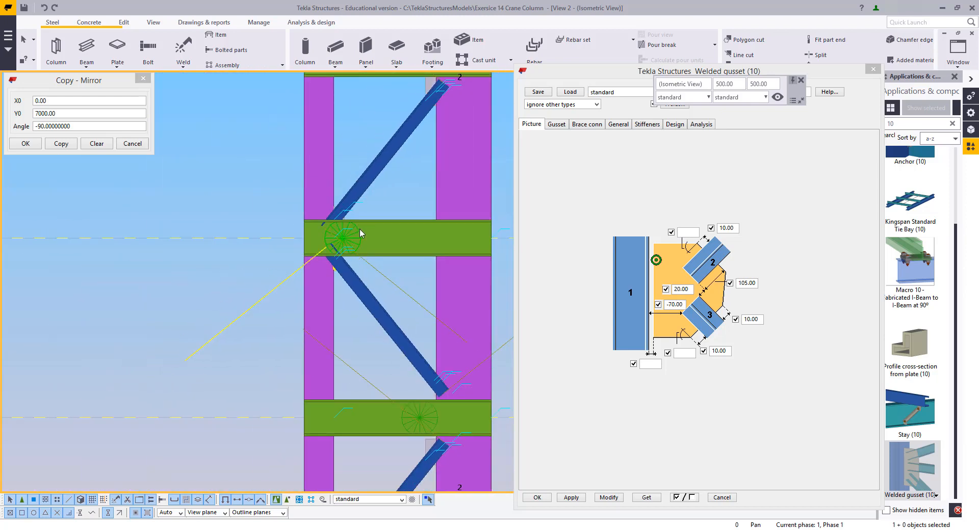
{"action": "middle_click_drag", "start_coordinate": [356, 114], "coordinate": [354, 249]}
{"action": "scroll", "coordinate": [352, 375], "scroll_direction": "up", "scroll_amount": 6}
{"action": "middle_click_drag", "start_coordinate": [351, 367], "coordinate": [342, 263]}
{"action": "scroll", "coordinate": [352, 249], "scroll_direction": "up", "scroll_amount": 2}
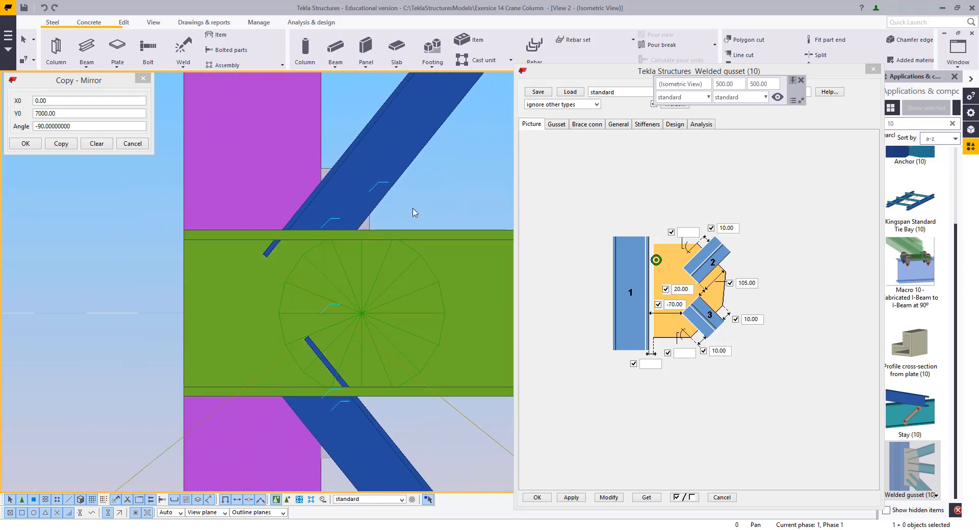
Select a gusset connection and set its lower brace offset to 0.00, then modify it
{"action": "scroll", "coordinate": [265, 255], "scroll_direction": "down", "scroll_amount": 2}
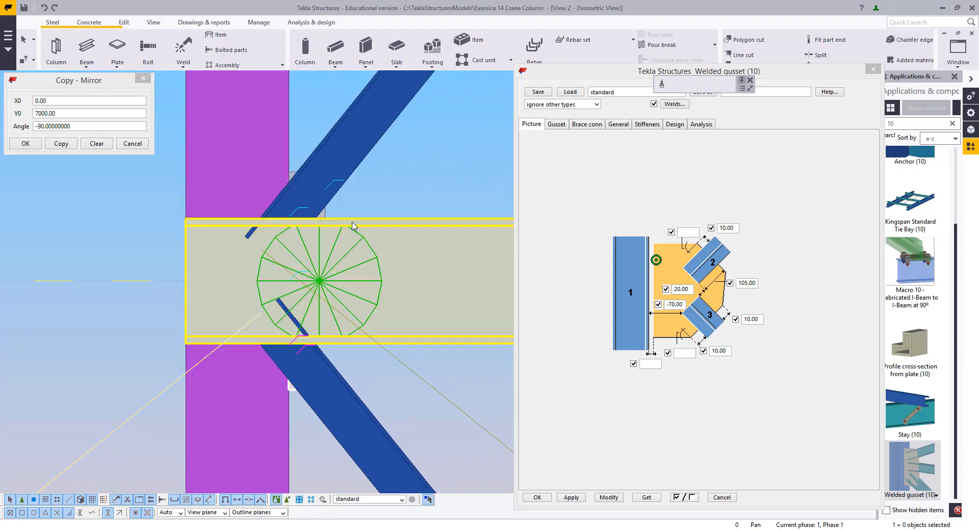
{"action": "scroll", "coordinate": [338, 269], "scroll_direction": "up", "scroll_amount": 3}
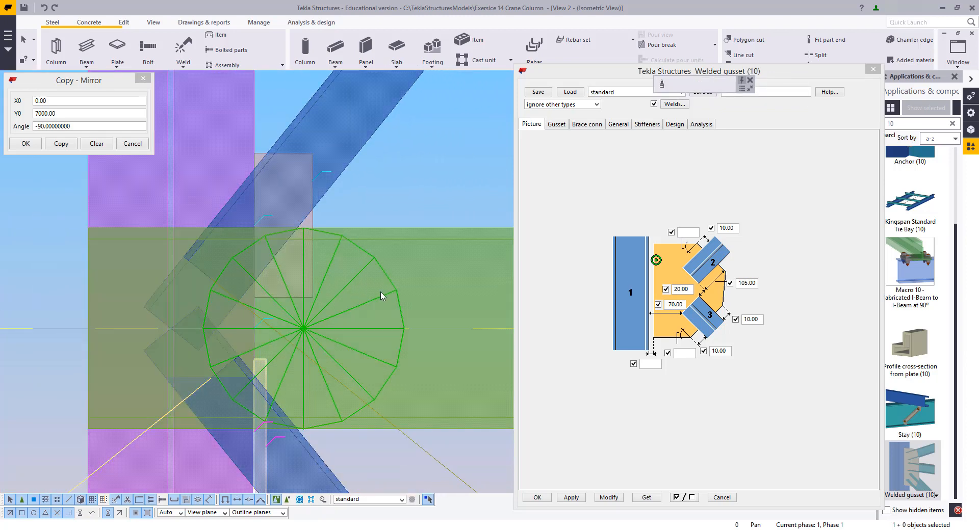
{"action": "left_click", "coordinate": [348, 304], "text": "shift"}
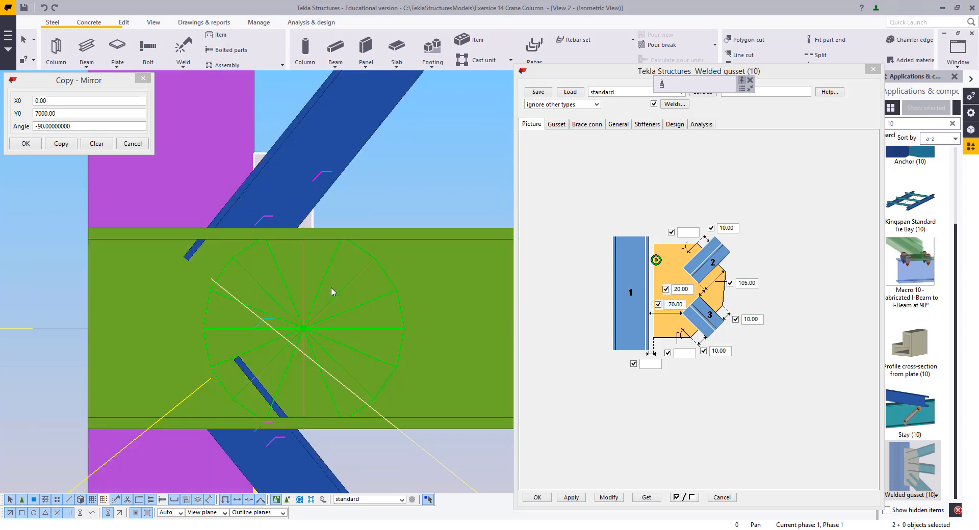
{"action": "scroll", "coordinate": [317, 167], "scroll_direction": "down", "scroll_amount": 2}
{"action": "left_click", "coordinate": [682, 304]}
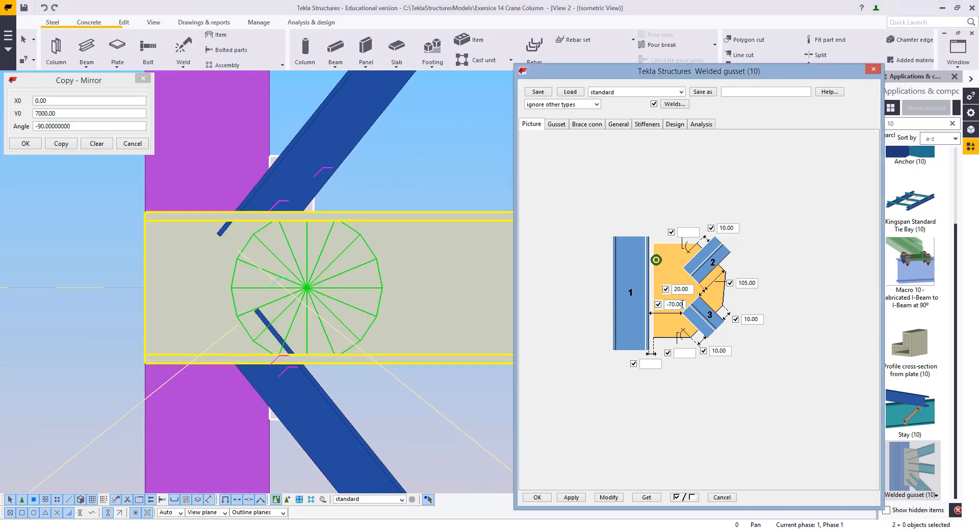
{"action": "left_click", "coordinate": [608, 497]}
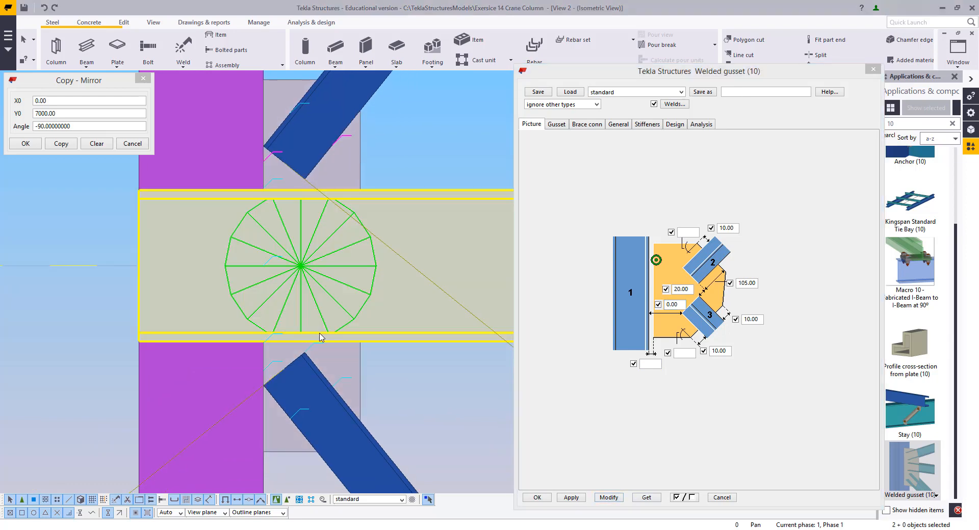
Make the model transparent and modify the next gusset connection with the same settings
{"action": "scroll", "coordinate": [319, 337], "scroll_direction": "down", "scroll_amount": 5}
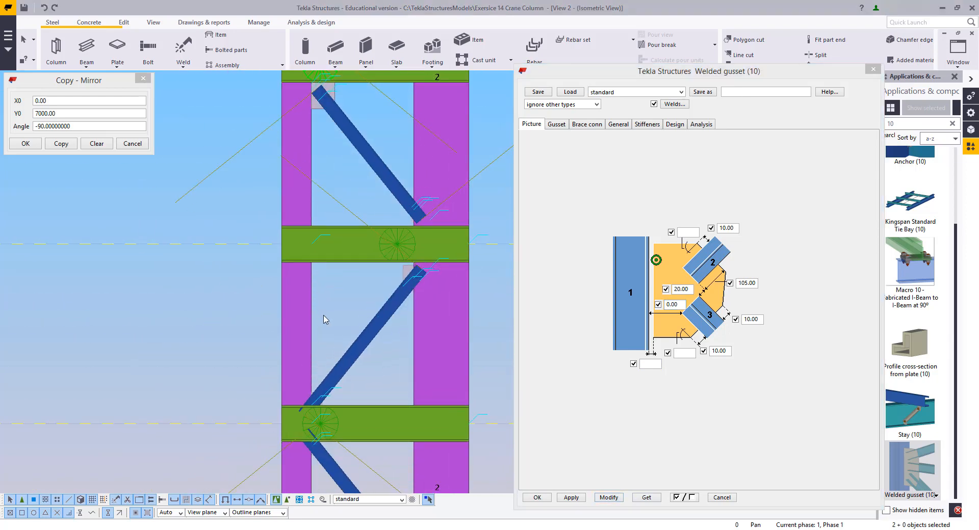
{"action": "scroll", "coordinate": [336, 265], "scroll_direction": "up", "scroll_amount": 3}
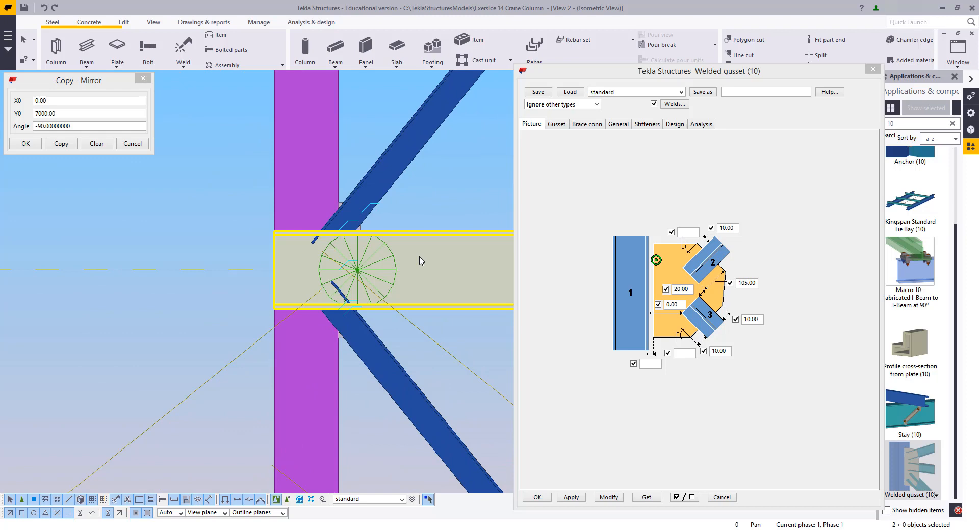
{"action": "key", "text": "ctrl+2"}
{"action": "left_click", "coordinate": [378, 260]}
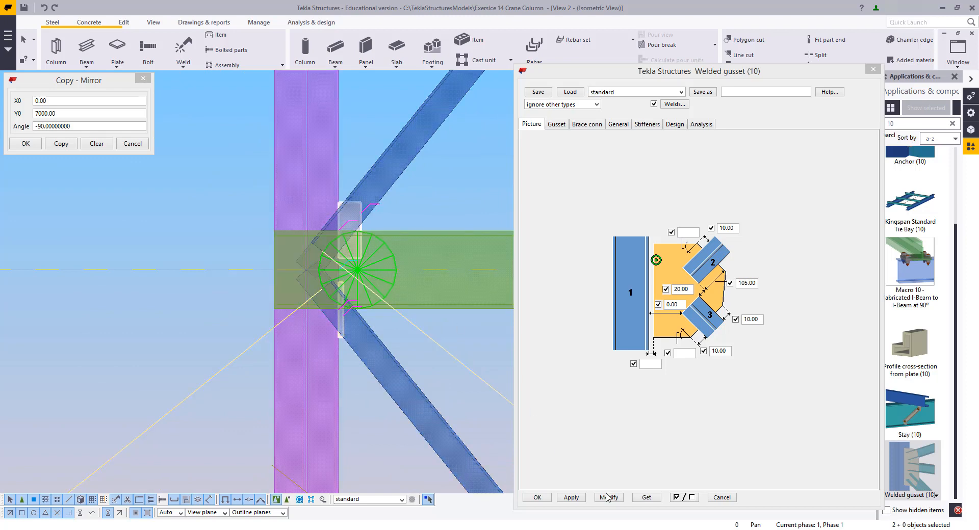
{"action": "left_click", "coordinate": [607, 498]}
Examine the gusset plates at the brace-to-column joints along the column
{"action": "middle_click_drag", "start_coordinate": [331, 446], "coordinate": [316, 208]}
{"action": "scroll", "coordinate": [393, 466], "scroll_direction": "down", "scroll_amount": 1}
{"action": "middle_click_drag", "start_coordinate": [393, 466], "coordinate": [322, 231]}
{"action": "scroll", "coordinate": [417, 289], "scroll_direction": "up", "scroll_amount": 1}
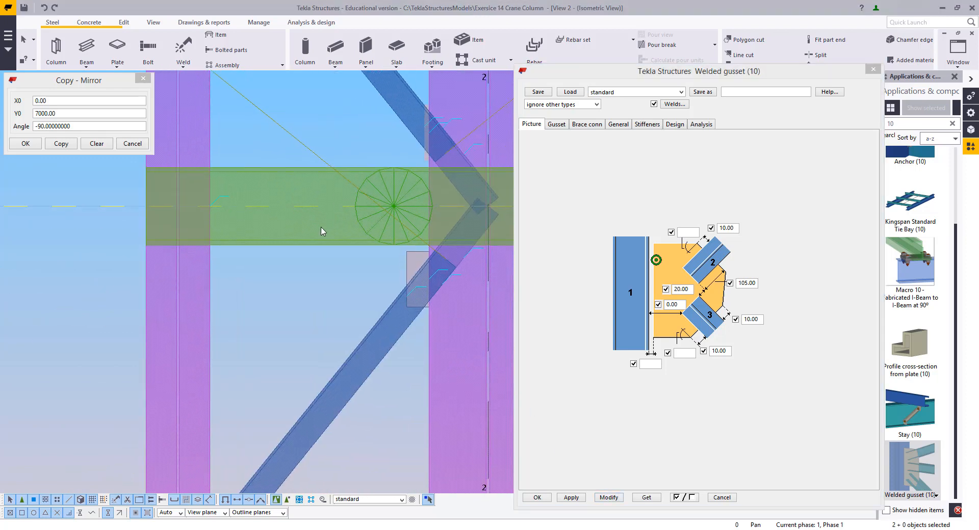
{"action": "scroll", "coordinate": [321, 228], "scroll_direction": "down", "scroll_amount": 2}
{"action": "middle_click_drag", "start_coordinate": [307, 410], "coordinate": [363, 283]}
{"action": "scroll", "coordinate": [364, 283], "scroll_direction": "up", "scroll_amount": 2}
{"action": "scroll", "coordinate": [312, 297], "scroll_direction": "down", "scroll_amount": 2}
{"action": "middle_click_drag", "start_coordinate": [321, 144], "coordinate": [343, 258]}
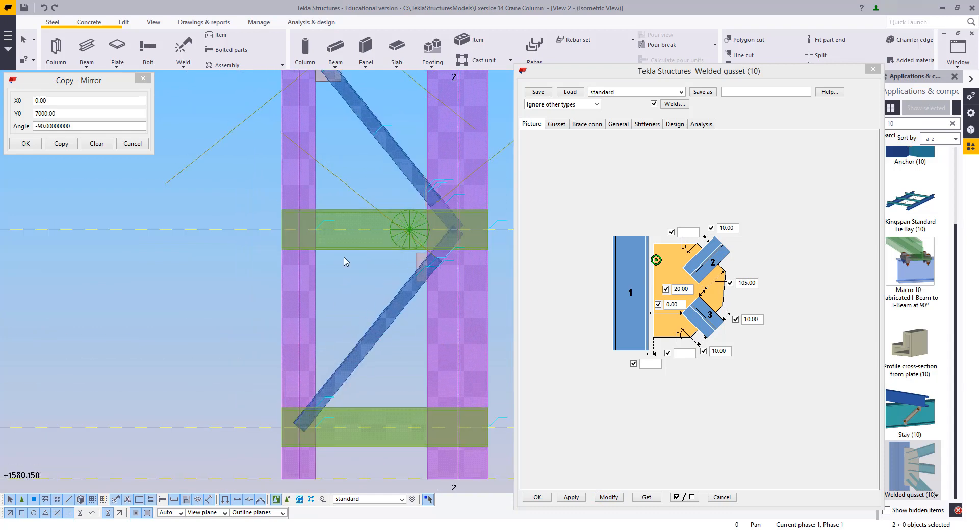
{"action": "left_click", "coordinate": [368, 317]}
{"action": "left_click", "coordinate": [569, 499]}
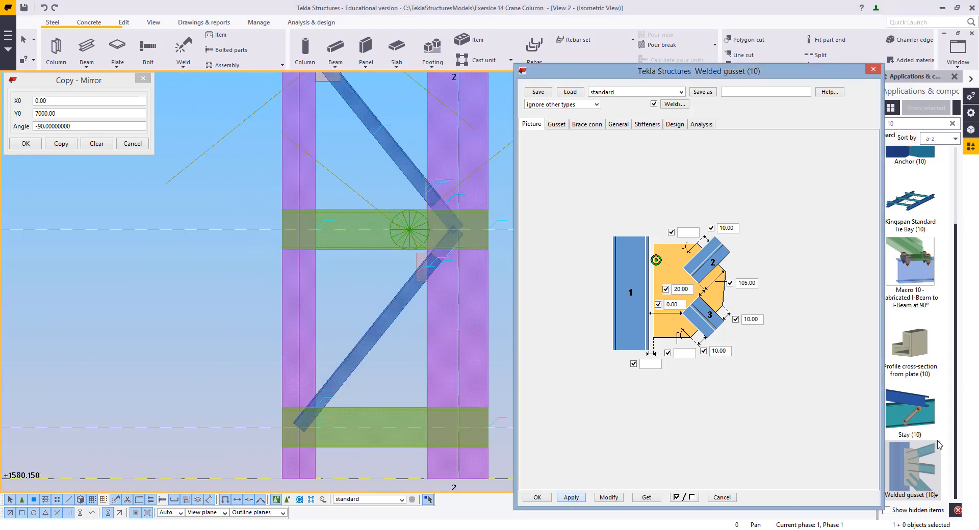
{"action": "left_click", "coordinate": [309, 372]}
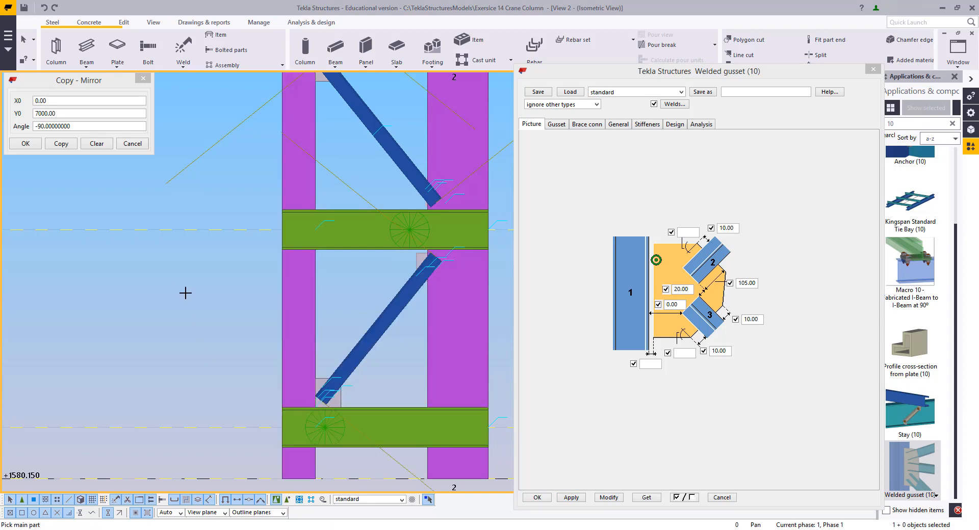
Start a measurement at the lower gusset plate and interrupt the command
{"action": "scroll", "coordinate": [319, 400], "scroll_direction": "up", "scroll_amount": 5}
{"action": "middle_click_drag", "start_coordinate": [293, 427], "coordinate": [293, 392]}
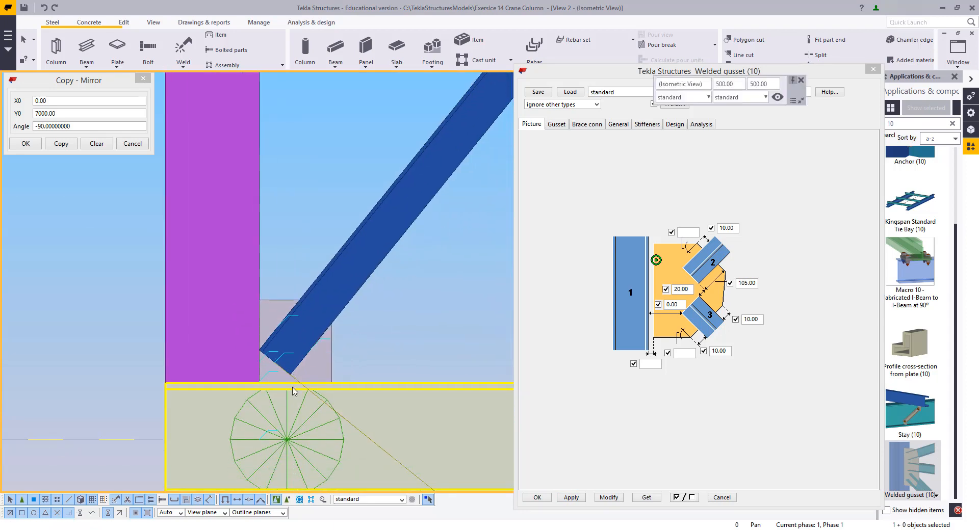
{"action": "scroll", "coordinate": [292, 383], "scroll_direction": "up", "scroll_amount": 2}
{"action": "key", "text": "f"}
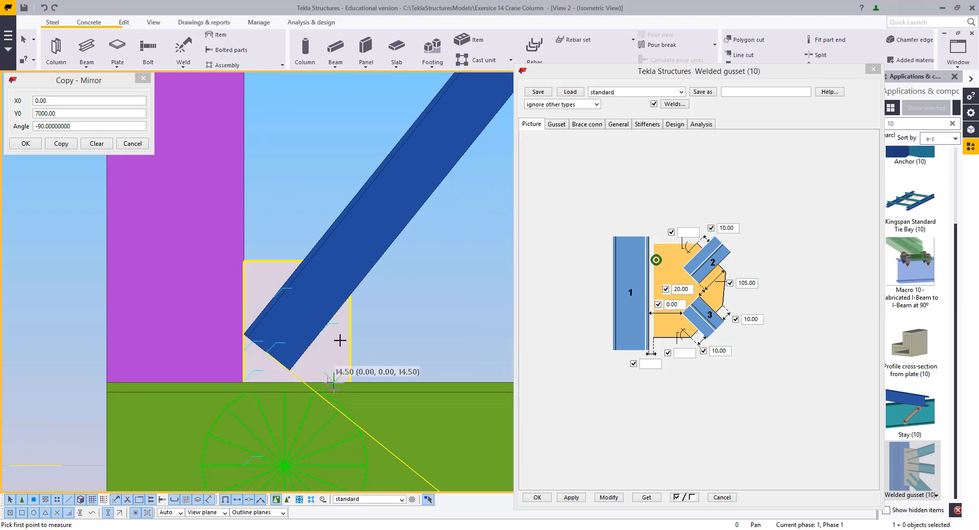
{"action": "right_click", "coordinate": [417, 303]}
{"action": "left_click", "coordinate": [451, 362]}
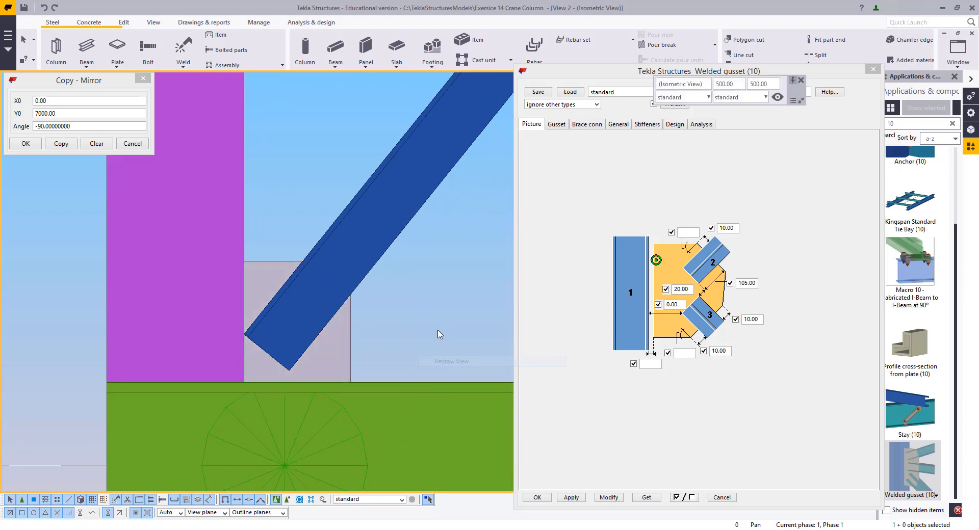
{"action": "scroll", "coordinate": [284, 415], "scroll_direction": "down", "scroll_amount": 7}
{"action": "scroll", "coordinate": [286, 438], "scroll_direction": "up", "scroll_amount": 2}
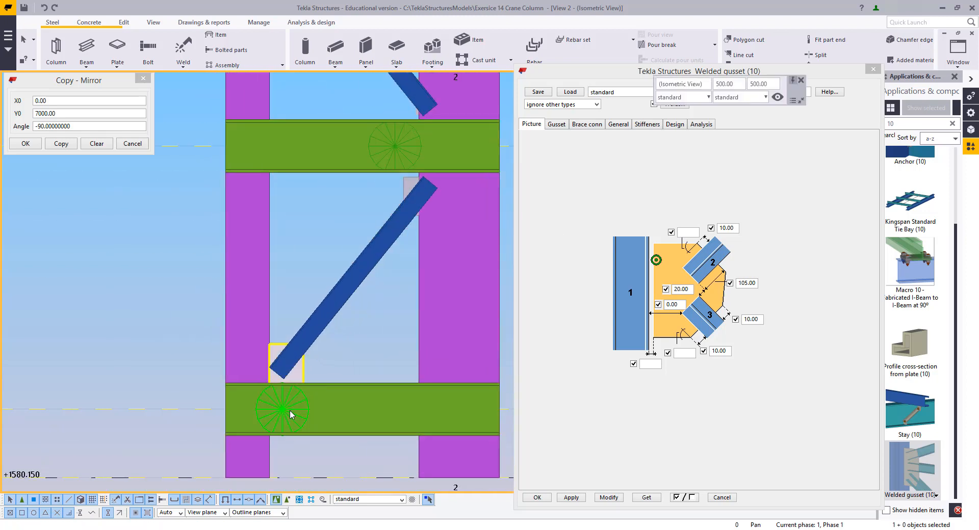
Select the gusset connection at the middle beam and set its lower brace offset to 10, then modify it
{"action": "left_click", "coordinate": [290, 411]}
{"action": "scroll", "coordinate": [292, 412], "scroll_direction": "down", "scroll_amount": 3}
{"action": "middle_click_drag", "start_coordinate": [306, 415], "coordinate": [343, 171]}
{"action": "scroll", "coordinate": [337, 169], "scroll_direction": "up", "scroll_amount": 2}
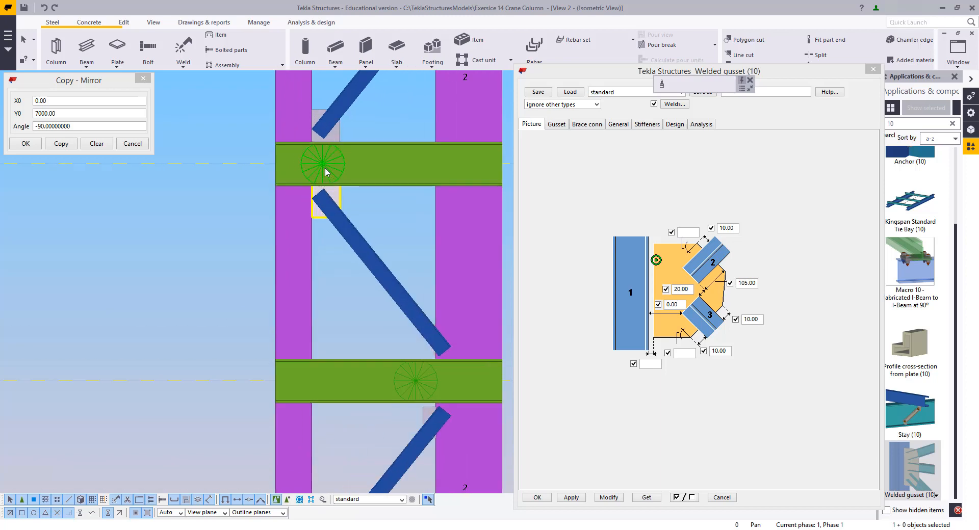
{"action": "scroll", "coordinate": [346, 164], "scroll_direction": "up", "scroll_amount": 1}
{"action": "left_click", "coordinate": [342, 159]}
{"action": "scroll", "coordinate": [352, 166], "scroll_direction": "down", "scroll_amount": 2}
{"action": "middle_click_drag", "start_coordinate": [374, 245], "coordinate": [398, 437]}
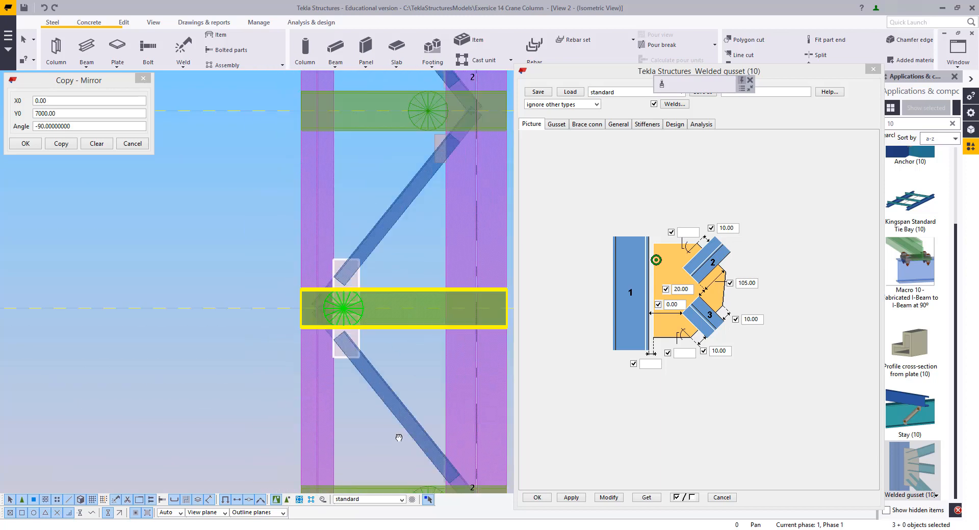
{"action": "middle_click_drag", "start_coordinate": [377, 153], "coordinate": [388, 334]}
{"action": "middle_click_drag", "start_coordinate": [393, 192], "coordinate": [407, 332]}
{"action": "scroll", "coordinate": [410, 292], "scroll_direction": "up", "scroll_amount": 3}
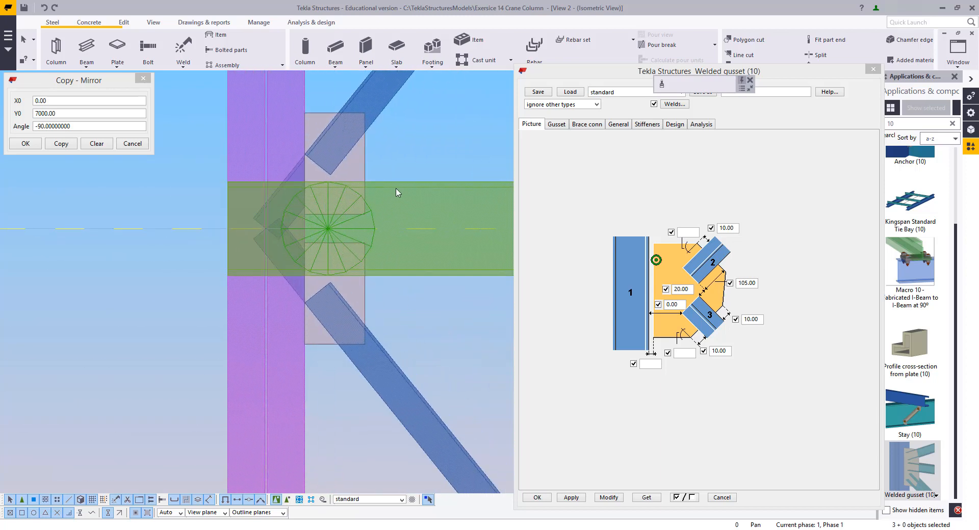
{"action": "left_click", "coordinate": [370, 223], "text": "ctrl"}
{"action": "scroll", "coordinate": [370, 223], "scroll_direction": "down", "scroll_amount": 3}
{"action": "middle_click_drag", "start_coordinate": [370, 223], "coordinate": [369, 428]}
{"action": "middle_click_drag", "start_coordinate": [385, 143], "coordinate": [396, 260]}
{"action": "middle_click_drag", "start_coordinate": [393, 356], "coordinate": [366, 85]}
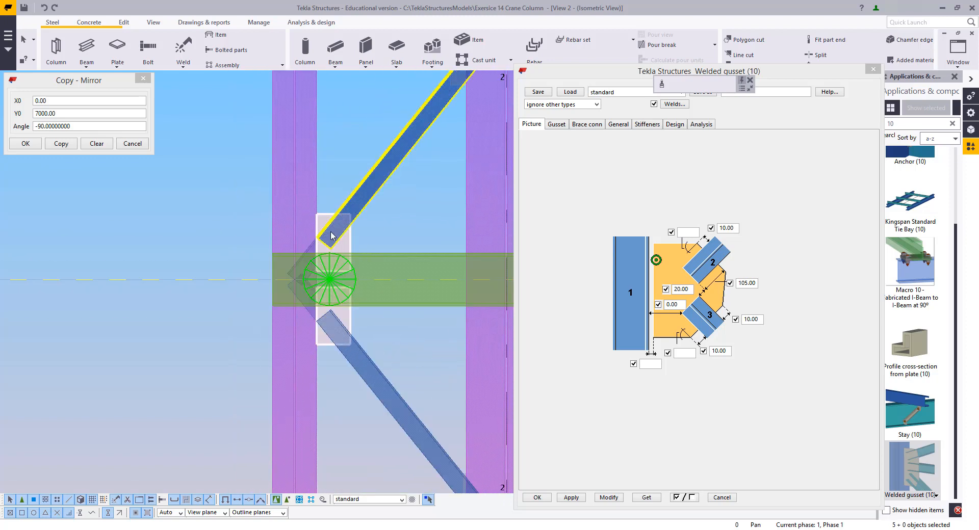
{"action": "scroll", "coordinate": [336, 255], "scroll_direction": "up", "scroll_amount": 5}
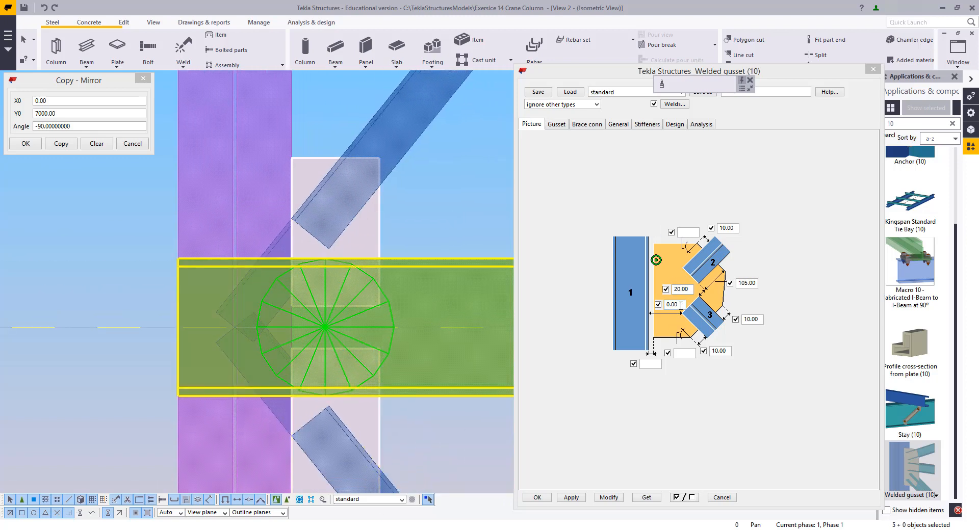
{"action": "left_click_drag", "start_coordinate": [680, 305], "coordinate": [608, 311]}
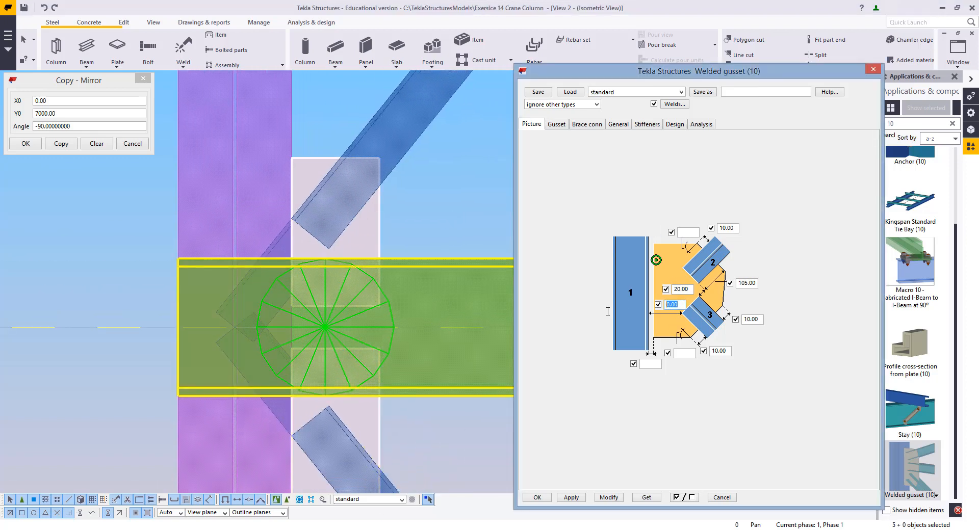
{"action": "left_click", "coordinate": [610, 498]}
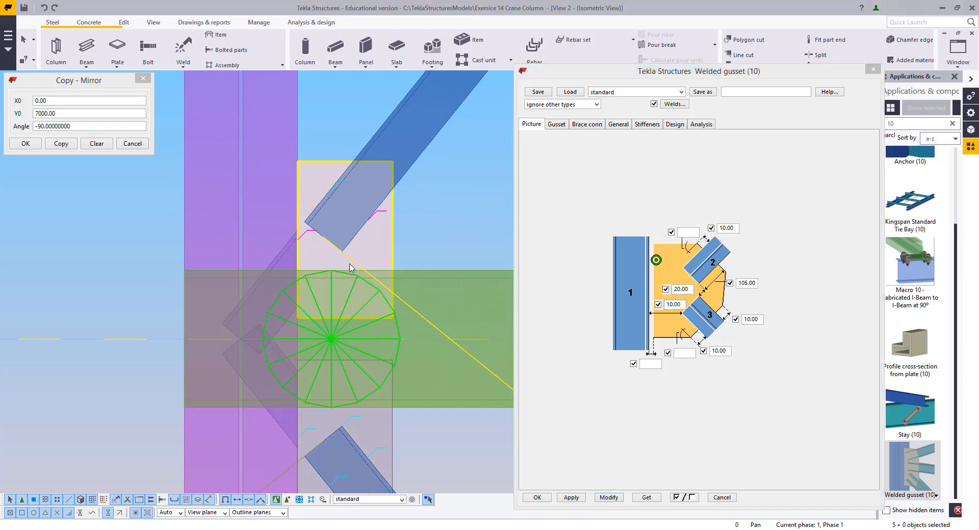
Measure the distance from the brace end to the beam at this joint
{"action": "key", "text": "f"}
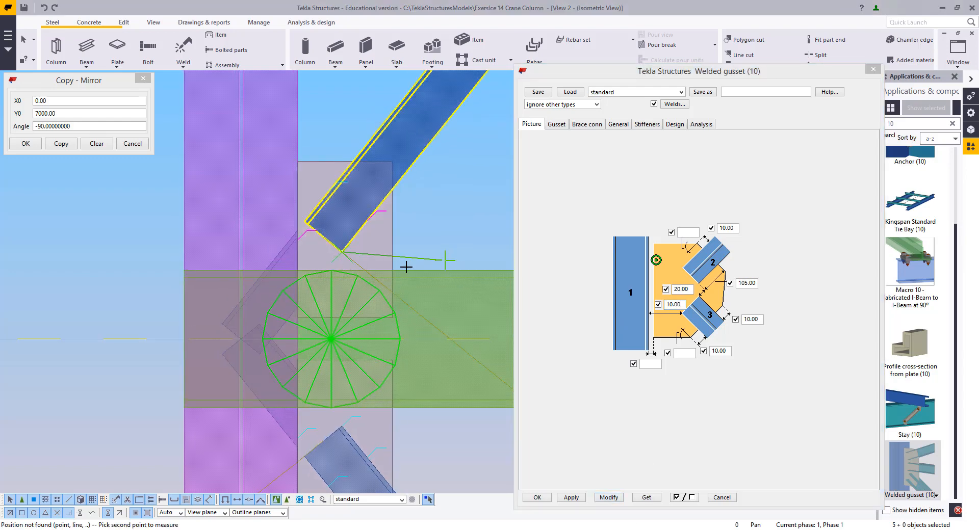
{"action": "left_click", "coordinate": [393, 259]}
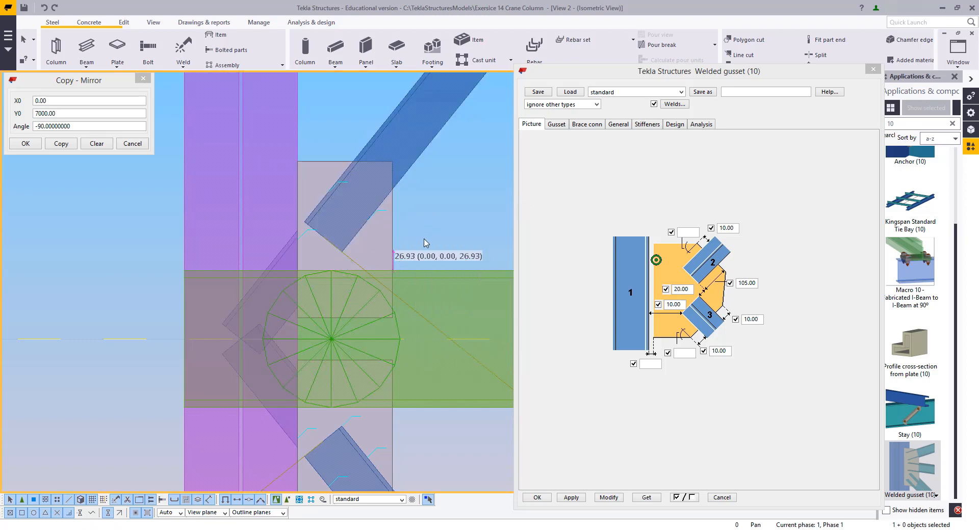
{"action": "left_click", "coordinate": [393, 336]}
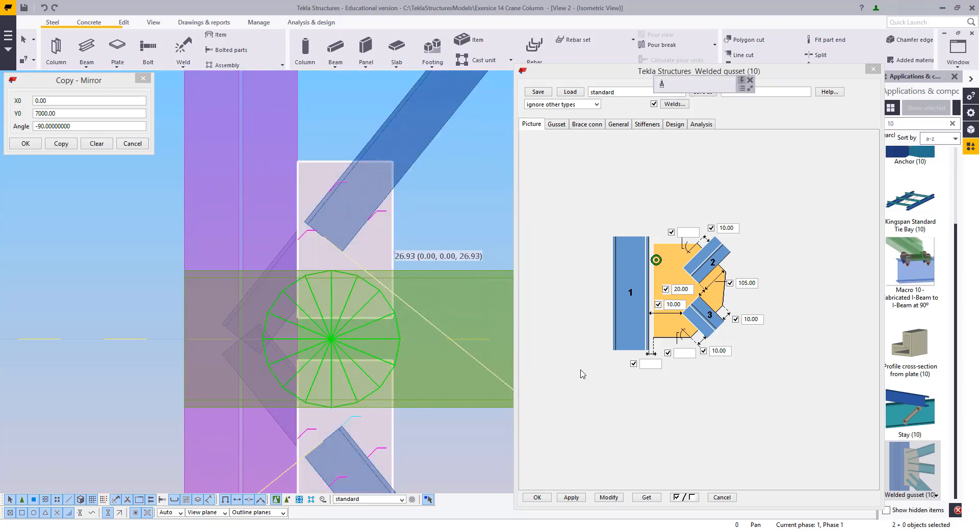
Select the same gusset connection and set its lower brace offset to 5, then modify it
{"action": "left_click", "coordinate": [413, 368]}
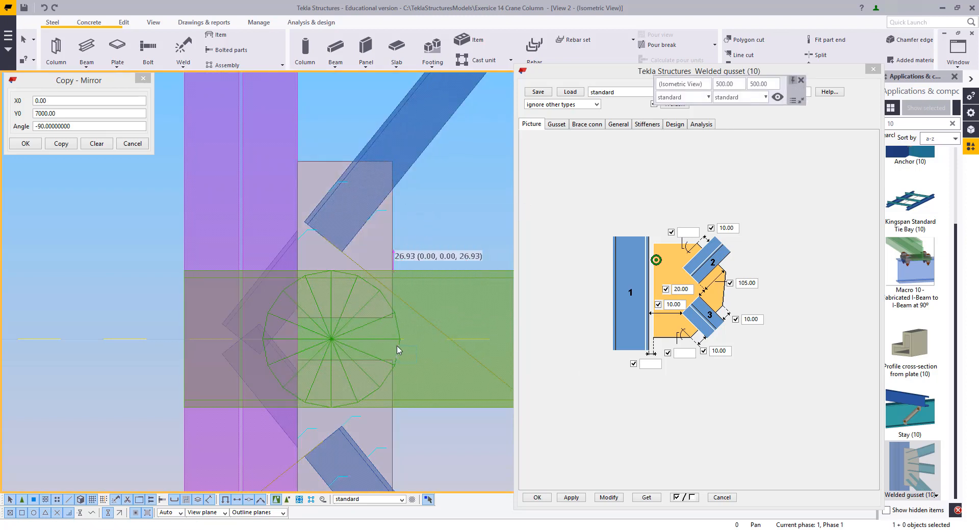
{"action": "left_click", "coordinate": [398, 350]}
{"action": "left_click", "coordinate": [669, 305]}
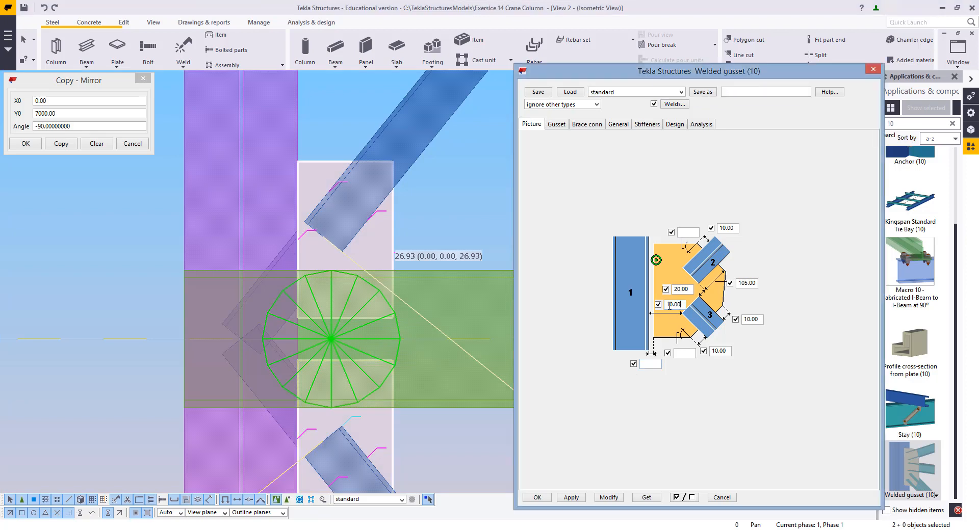
{"action": "type", "text": "5"}
{"action": "left_click", "coordinate": [609, 497]}
Modify the selected gusset connection again with these settings and close the Welded gusset dialog
{"action": "scroll", "coordinate": [388, 269], "scroll_direction": "down", "scroll_amount": 5}
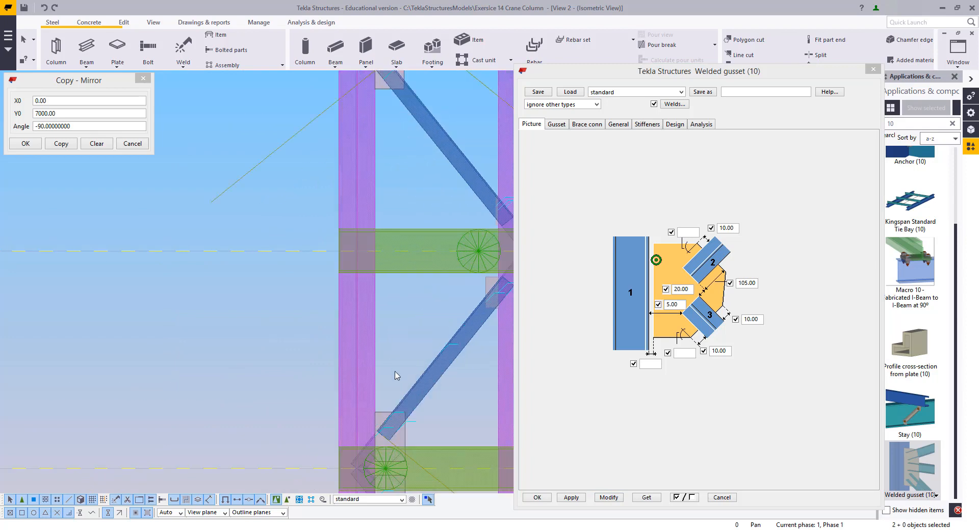
{"action": "scroll", "coordinate": [397, 376], "scroll_direction": "up", "scroll_amount": 5}
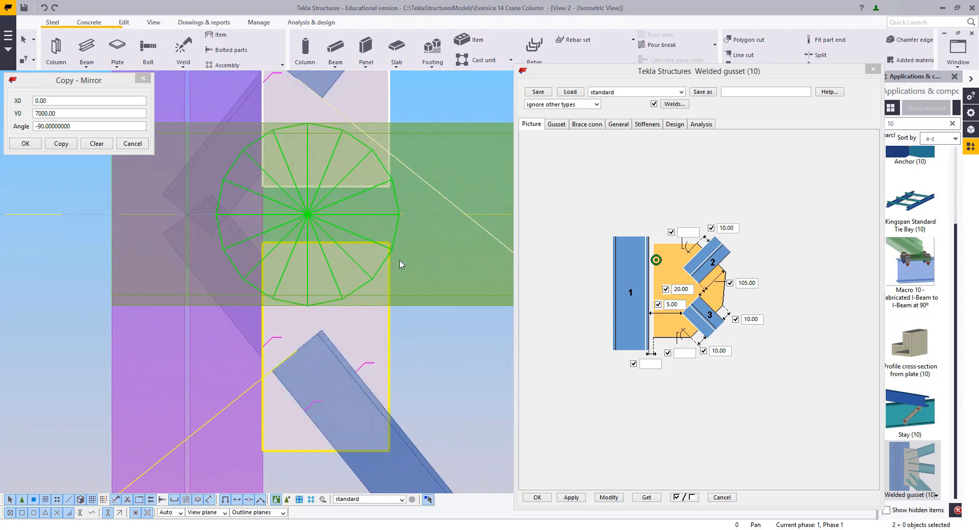
{"action": "left_click", "coordinate": [608, 498]}
{"action": "scroll", "coordinate": [335, 334], "scroll_direction": "down", "scroll_amount": 5}
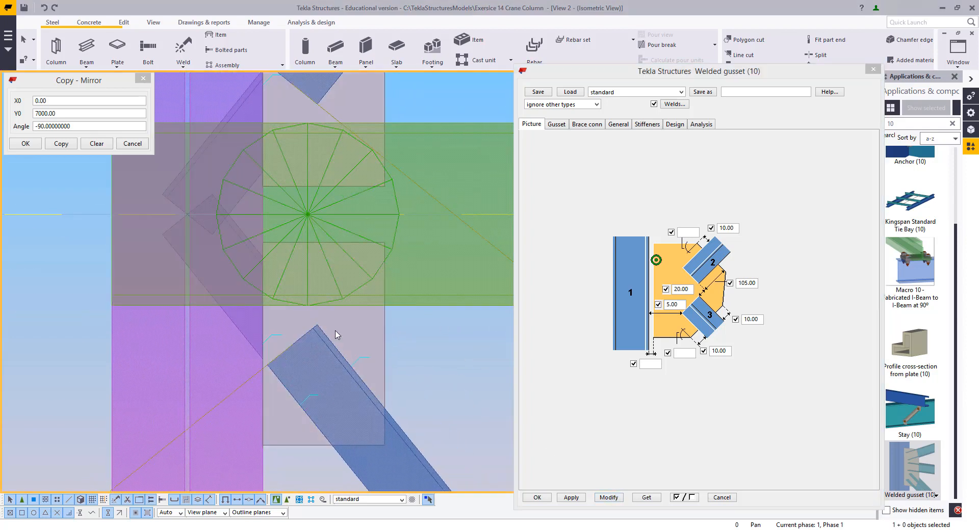
{"action": "scroll", "coordinate": [356, 392], "scroll_direction": "up", "scroll_amount": 5}
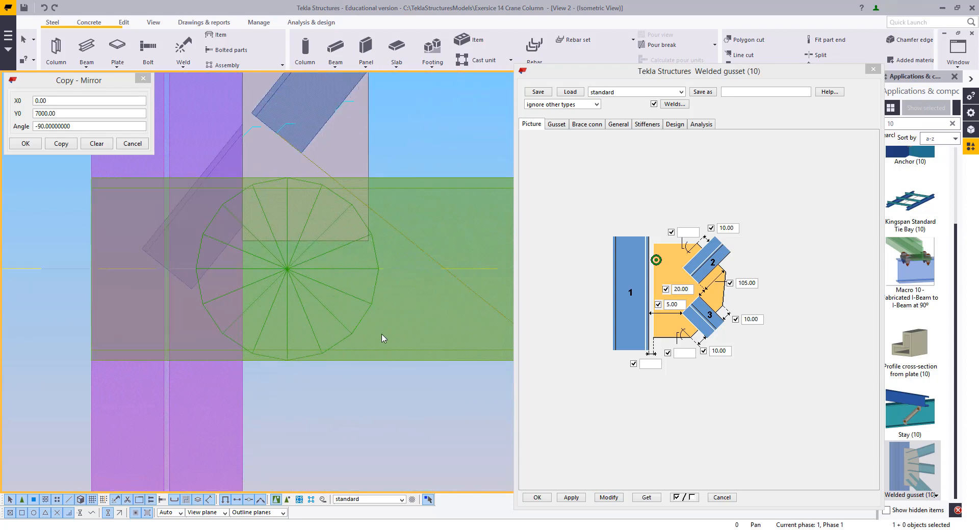
{"action": "left_click", "coordinate": [614, 502]}
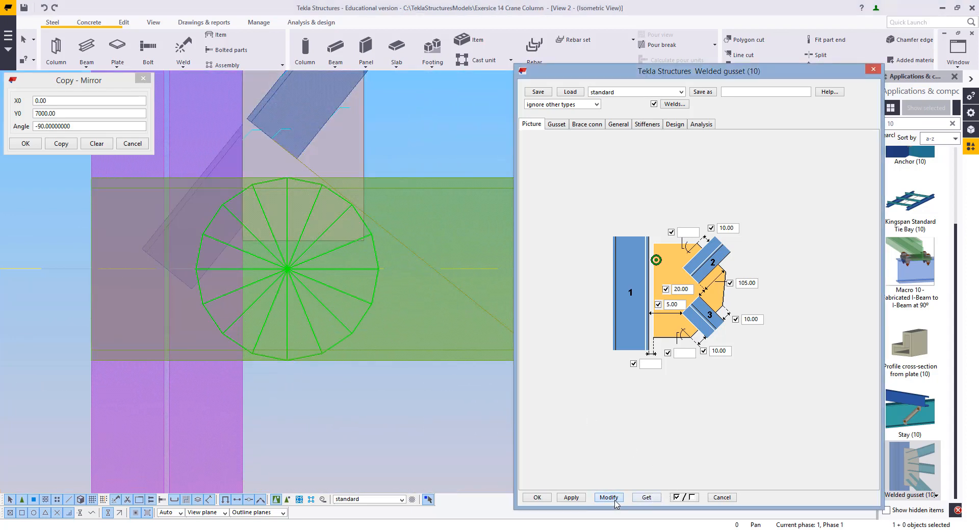
{"action": "left_click", "coordinate": [721, 498]}
Examine the updated gusset plates at the brace joints along the column
{"action": "scroll", "coordinate": [439, 299], "scroll_direction": "down", "scroll_amount": 3}
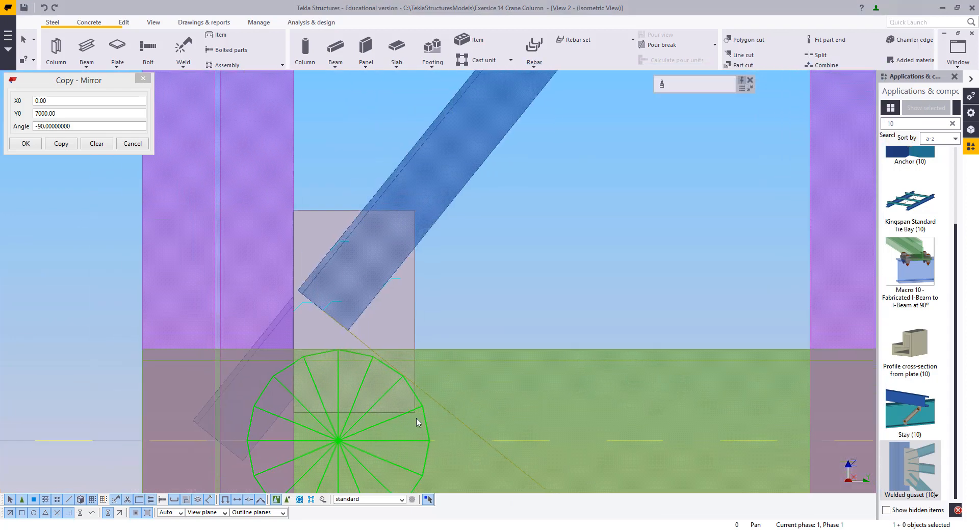
{"action": "scroll", "coordinate": [419, 348], "scroll_direction": "down", "scroll_amount": 6}
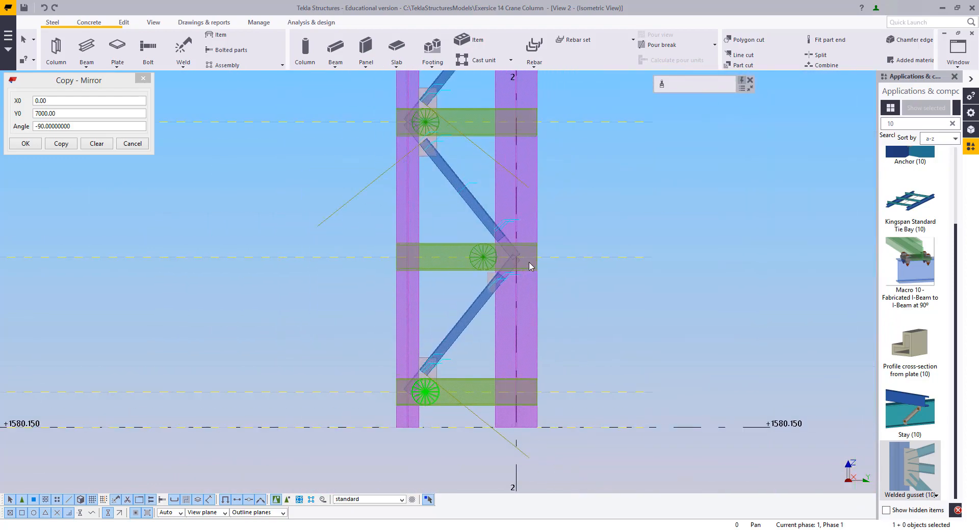
{"action": "scroll", "coordinate": [467, 242], "scroll_direction": "up", "scroll_amount": 5}
{"action": "scroll", "coordinate": [466, 238], "scroll_direction": "up", "scroll_amount": 2}
{"action": "left_click", "coordinate": [464, 321], "text": "ctrl"}
{"action": "scroll", "coordinate": [407, 225], "scroll_direction": "up", "scroll_amount": 9}
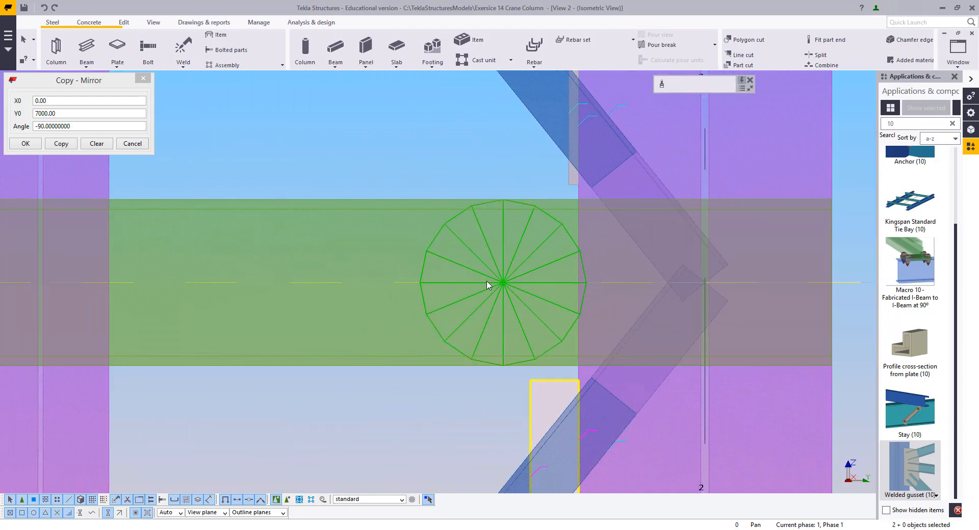
{"action": "scroll", "coordinate": [523, 314], "scroll_direction": "down", "scroll_amount": 17}
{"action": "scroll", "coordinate": [515, 349], "scroll_direction": "down", "scroll_amount": 6}
{"action": "left_click", "coordinate": [276, 201]}
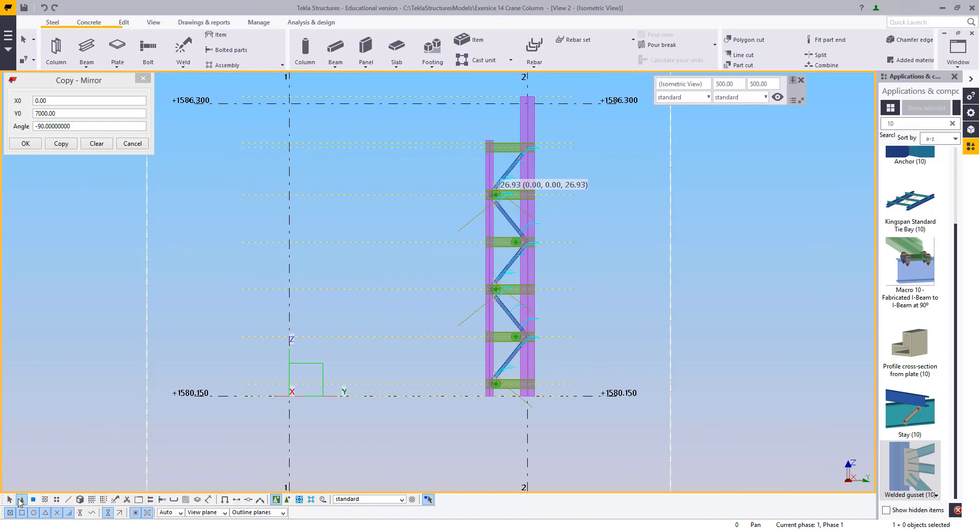
Select all gusset connections on the column and explode the components
{"action": "left_click_drag", "start_coordinate": [427, 129], "coordinate": [656, 445]}
{"action": "right_click", "coordinate": [562, 171]}
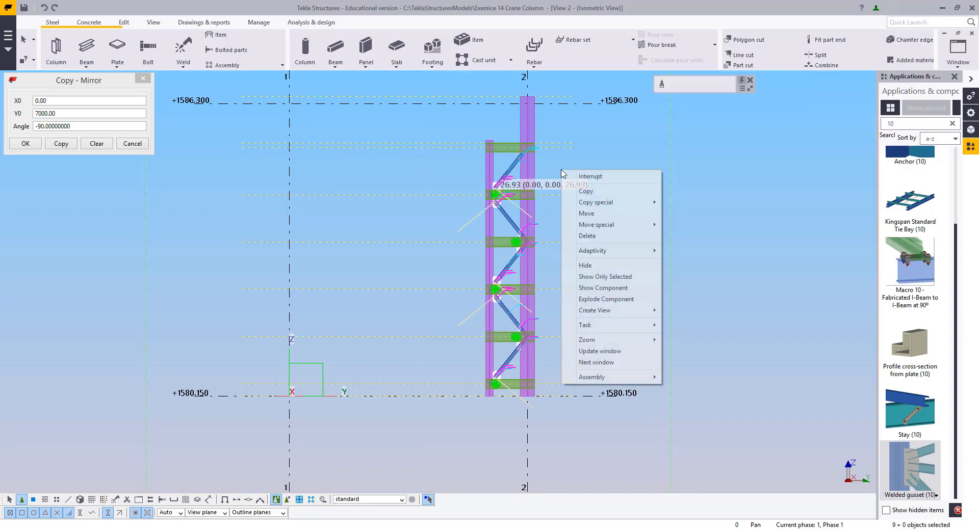
{"action": "left_click", "coordinate": [598, 300]}
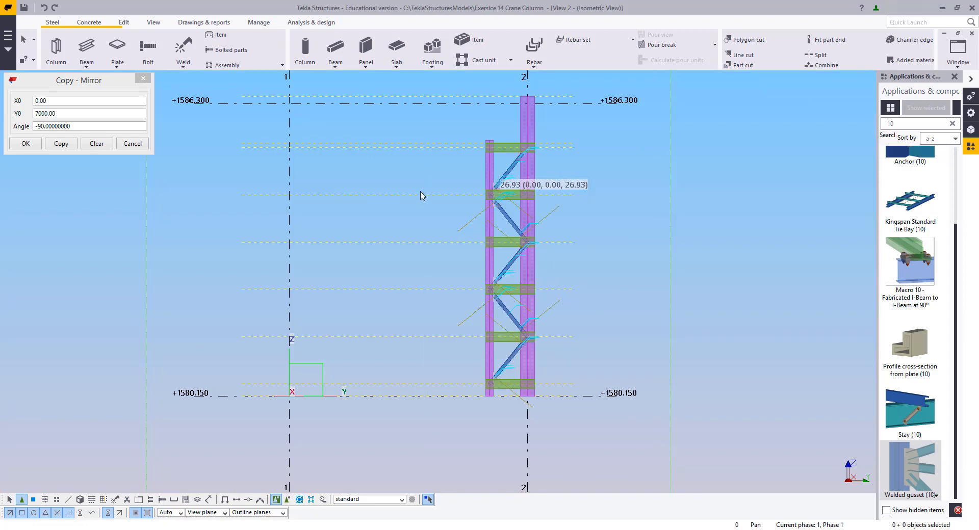
Extend the gusset plate below the channel beam upward by moving its top edge toward the upper brace
{"action": "scroll", "coordinate": [438, 270], "scroll_direction": "up", "scroll_amount": 10}
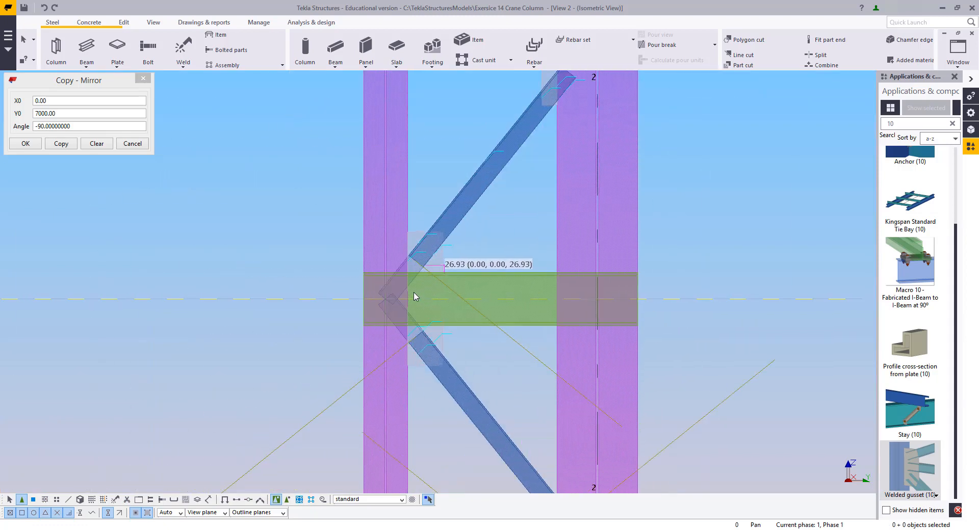
{"action": "scroll", "coordinate": [442, 265], "scroll_direction": "up", "scroll_amount": 3}
{"action": "key", "text": "ctrl+2"}
{"action": "scroll", "coordinate": [451, 313], "scroll_direction": "down", "scroll_amount": 4}
{"action": "middle_click_drag", "start_coordinate": [451, 313], "coordinate": [466, 260]}
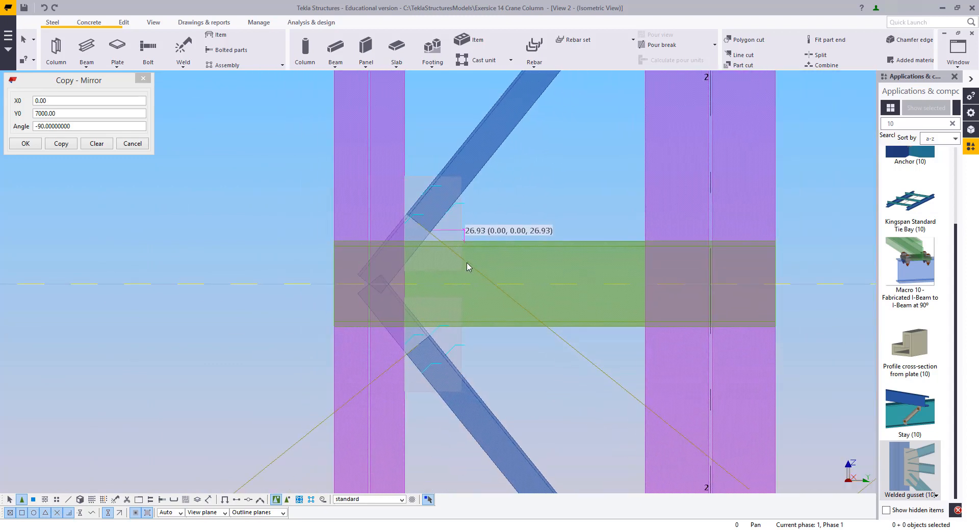
{"action": "left_click", "coordinate": [10, 500]}
{"action": "middle_click_drag", "start_coordinate": [331, 249], "coordinate": [334, 336]}
{"action": "scroll", "coordinate": [420, 397], "scroll_direction": "up", "scroll_amount": 1}
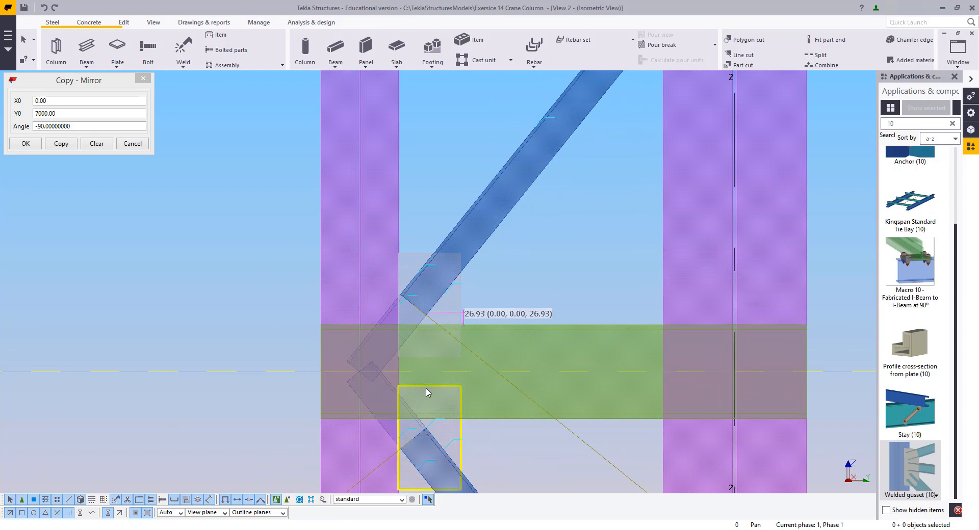
{"action": "left_click", "coordinate": [427, 392]}
{"action": "scroll", "coordinate": [428, 392], "scroll_direction": "up", "scroll_amount": 1}
{"action": "left_click_drag", "start_coordinate": [443, 386], "coordinate": [444, 192]}
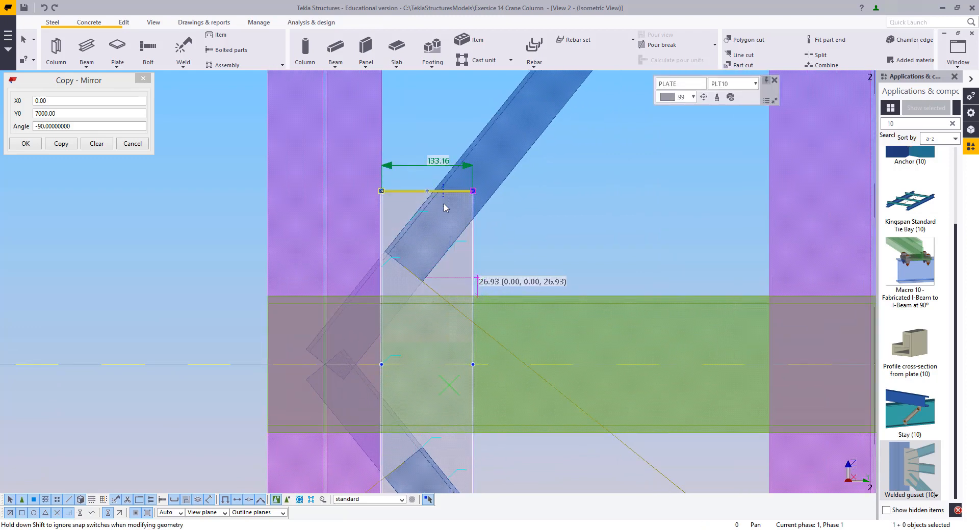
{"action": "left_click", "coordinate": [550, 229]}
Stretch the next joint's lower gusset plate by moving its top edge upward past the channel beam
{"action": "scroll", "coordinate": [470, 310], "scroll_direction": "down", "scroll_amount": 3}
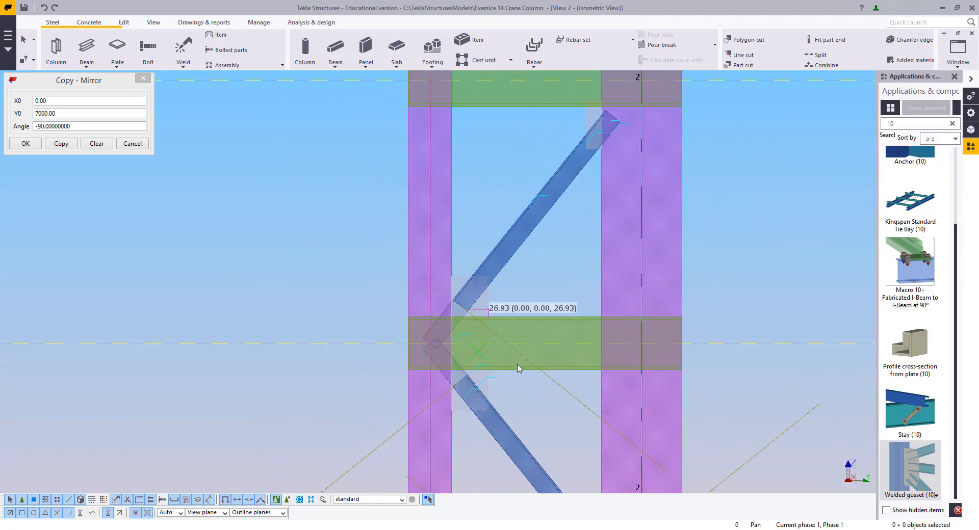
{"action": "scroll", "coordinate": [517, 364], "scroll_direction": "down", "scroll_amount": 2}
{"action": "middle_click_drag", "start_coordinate": [502, 483], "coordinate": [504, 264]}
{"action": "scroll", "coordinate": [601, 303], "scroll_direction": "up", "scroll_amount": 1}
{"action": "middle_click_drag", "start_coordinate": [600, 303], "coordinate": [527, 322]}
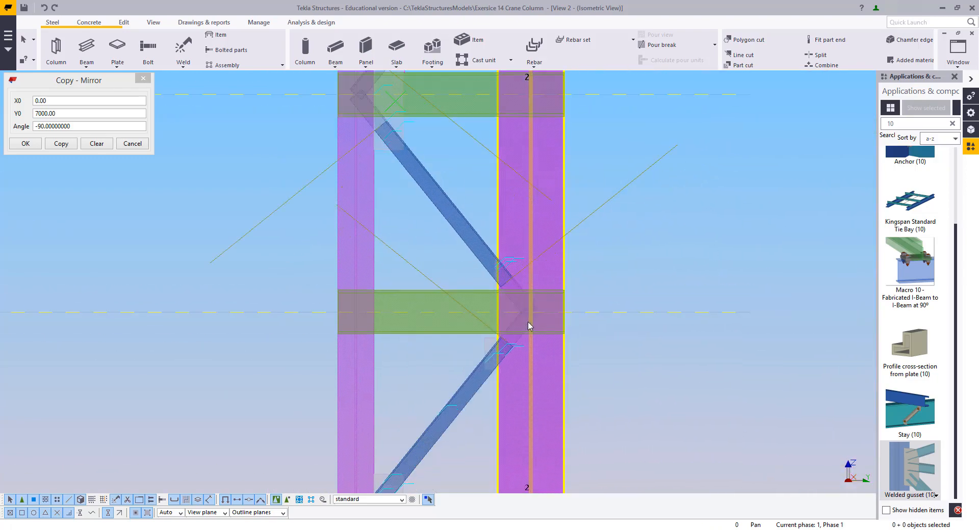
{"action": "scroll", "coordinate": [528, 327], "scroll_direction": "up", "scroll_amount": 4}
{"action": "left_click", "coordinate": [470, 433]}
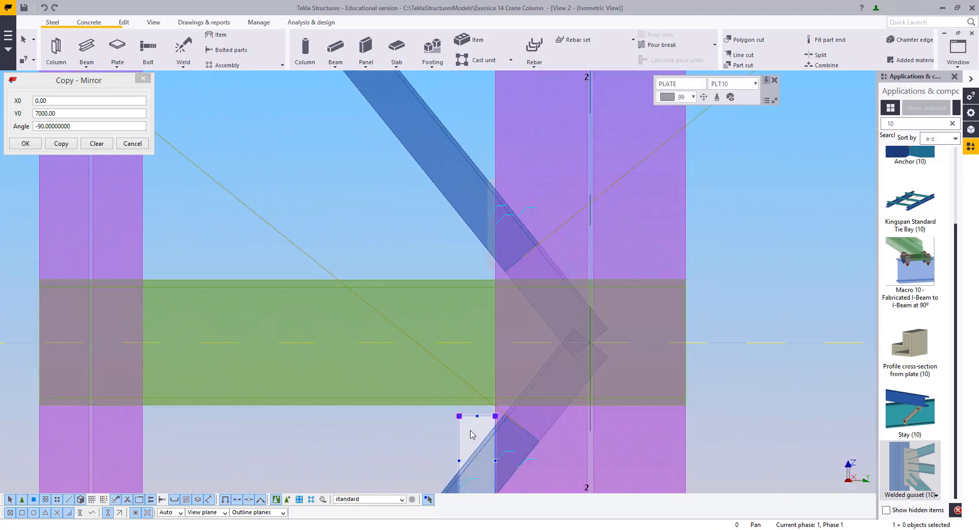
{"action": "left_click_drag", "start_coordinate": [479, 417], "coordinate": [494, 183]}
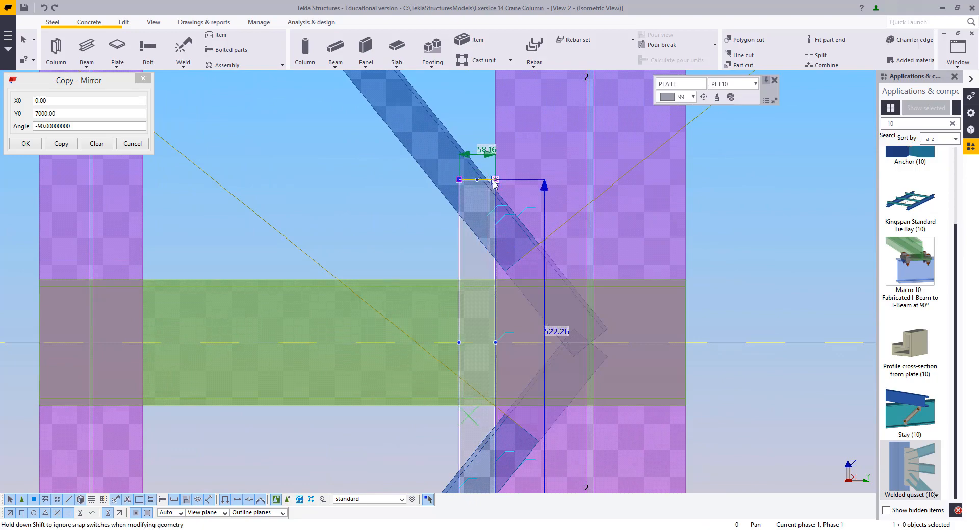
{"action": "left_click", "coordinate": [487, 204]}
{"action": "left_click", "coordinate": [453, 260]}
Extend another lower gusset plate's top edge up to meet the upper plate's top edge at that joint
{"action": "scroll", "coordinate": [457, 294], "scroll_direction": "down", "scroll_amount": 8}
{"action": "middle_click_drag", "start_coordinate": [467, 415], "coordinate": [520, 140]}
{"action": "scroll", "coordinate": [368, 377], "scroll_direction": "up", "scroll_amount": 7}
{"action": "middle_click_drag", "start_coordinate": [399, 303], "coordinate": [437, 300]}
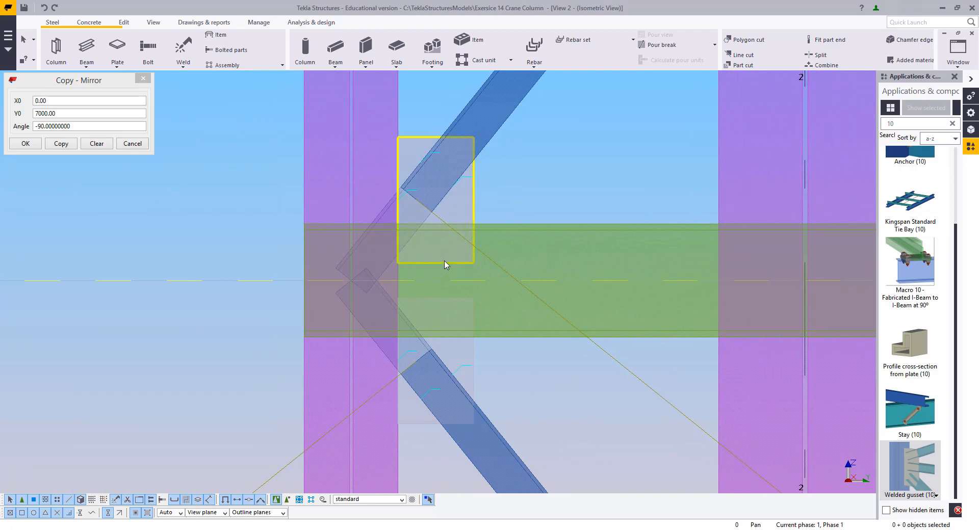
{"action": "left_click", "coordinate": [450, 306]}
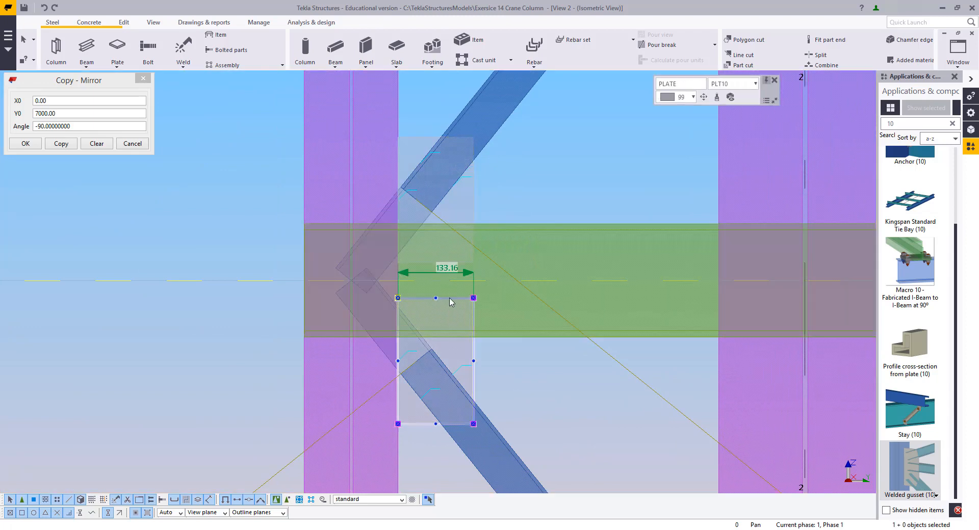
{"action": "left_click_drag", "start_coordinate": [450, 303], "coordinate": [448, 137]}
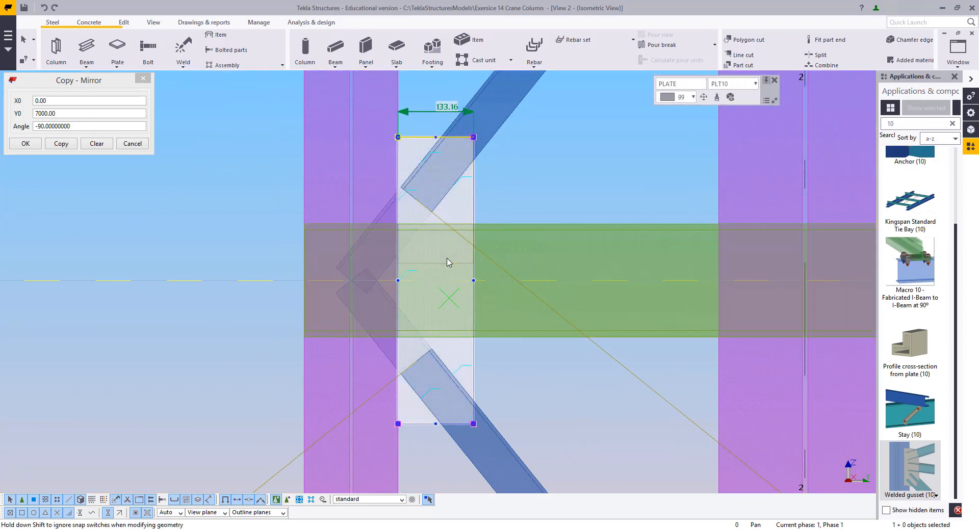
{"action": "left_click", "coordinate": [524, 179]}
Stretch the narrow gusset plate at the right column joint upward along the brace
{"action": "scroll", "coordinate": [485, 211], "scroll_direction": "down", "scroll_amount": 5}
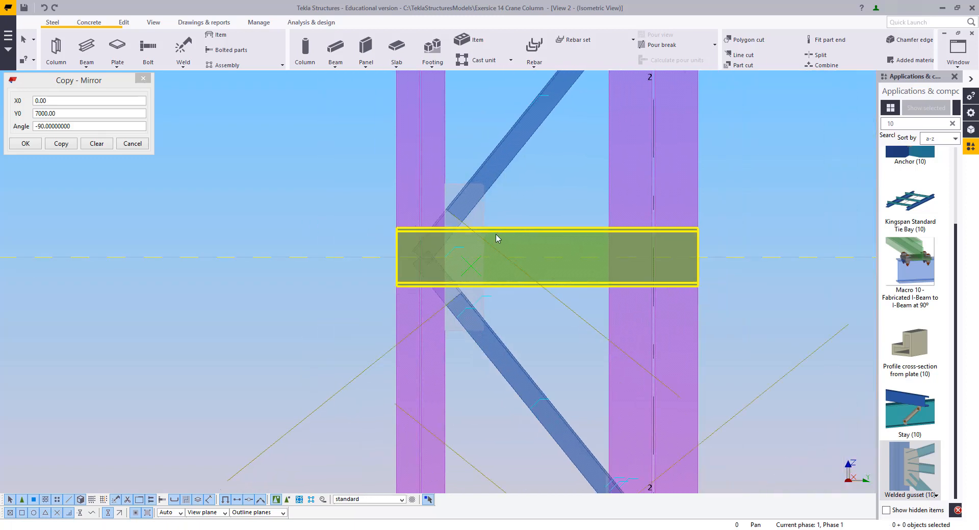
{"action": "scroll", "coordinate": [531, 247], "scroll_direction": "down", "scroll_amount": 1}
{"action": "scroll", "coordinate": [629, 311], "scroll_direction": "up", "scroll_amount": 6}
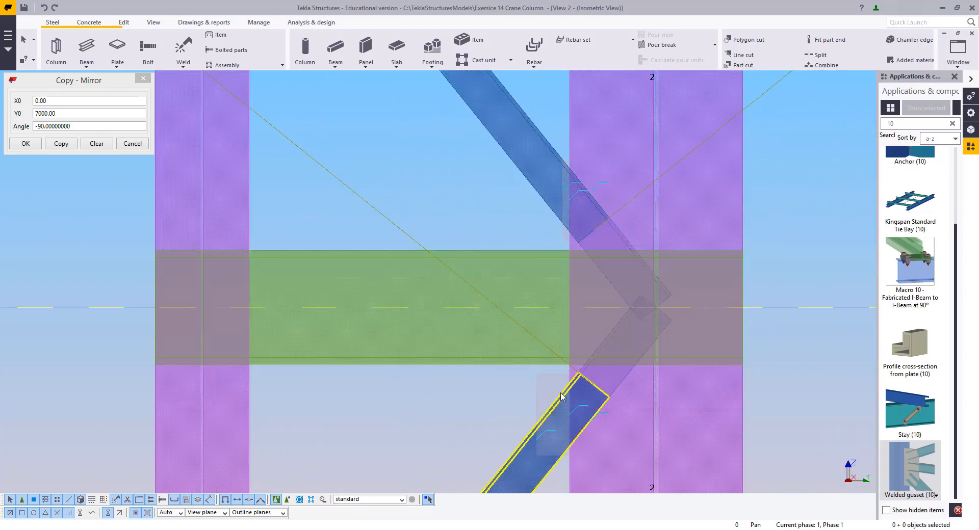
{"action": "left_click", "coordinate": [561, 396]}
{"action": "scroll", "coordinate": [564, 377], "scroll_direction": "up", "scroll_amount": 2}
{"action": "left_click_drag", "start_coordinate": [562, 374], "coordinate": [572, 88]}
{"action": "left_click", "coordinate": [457, 148]}
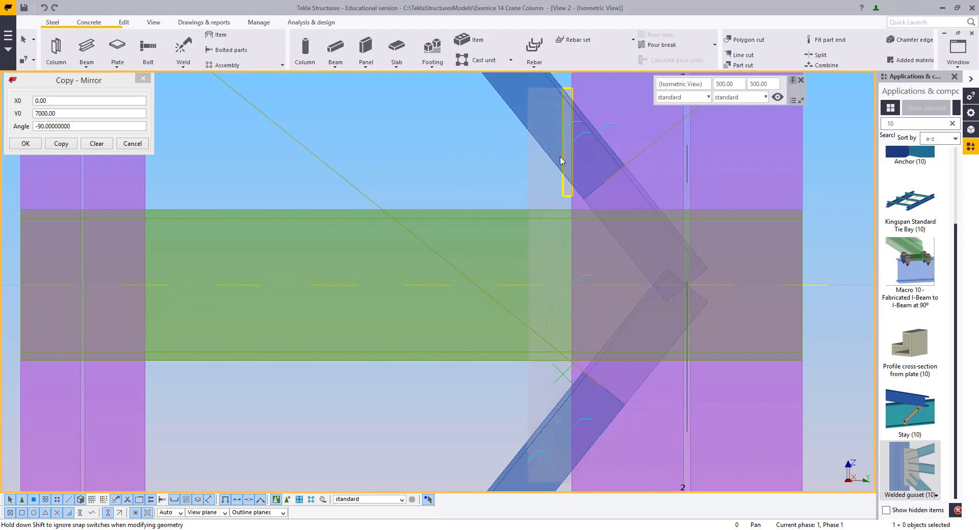
{"action": "scroll", "coordinate": [506, 233], "scroll_direction": "down", "scroll_amount": 4}
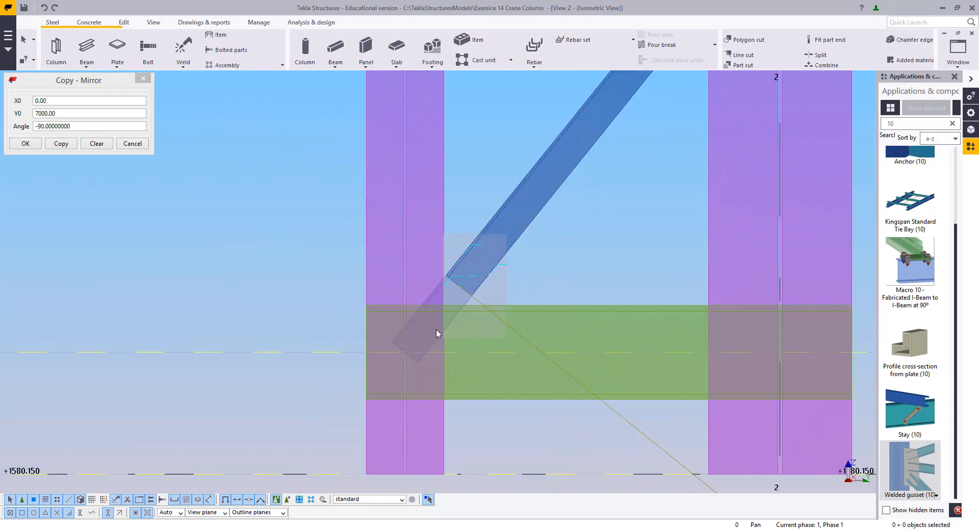
Adjust the bottom edge of the gusset plate at the lowest brace joint
{"action": "left_click", "coordinate": [464, 374]}
{"action": "scroll", "coordinate": [471, 375], "scroll_direction": "up", "scroll_amount": 2}
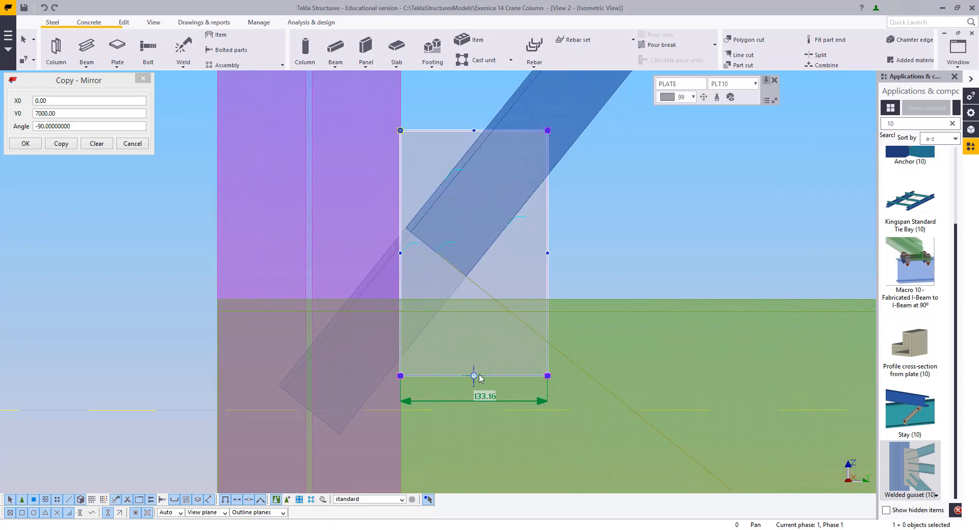
{"action": "left_click_drag", "start_coordinate": [473, 376], "coordinate": [538, 358]}
{"action": "scroll", "coordinate": [504, 304], "scroll_direction": "up", "scroll_amount": 2}
{"action": "scroll", "coordinate": [474, 311], "scroll_direction": "up", "scroll_amount": 1}
{"action": "left_click", "coordinate": [656, 234]}
Select the reshaped gusset plates and their welds at the brace joints on the column
{"action": "scroll", "coordinate": [518, 363], "scroll_direction": "down", "scroll_amount": 7}
{"action": "scroll", "coordinate": [468, 386], "scroll_direction": "up", "scroll_amount": 2}
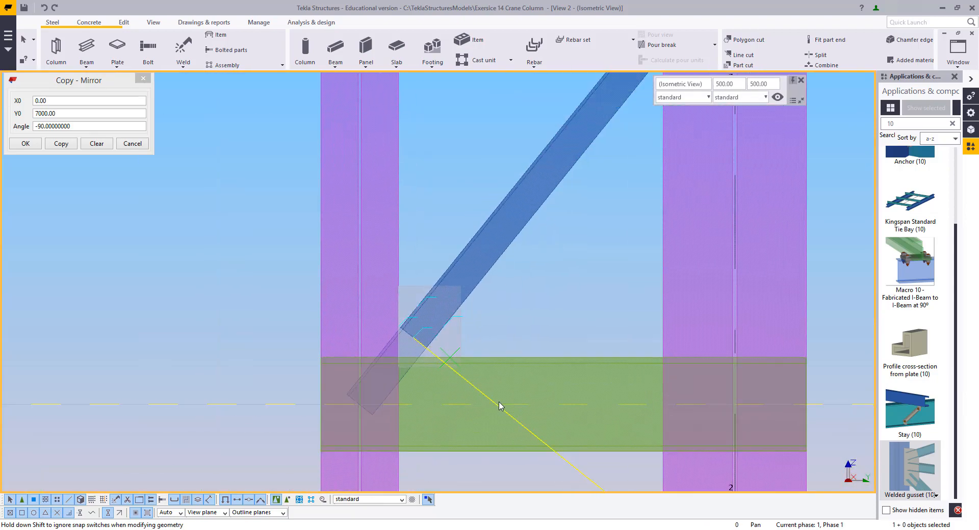
{"action": "left_click", "coordinate": [459, 364], "text": "ctrl"}
{"action": "scroll", "coordinate": [485, 286], "scroll_direction": "down", "scroll_amount": 6}
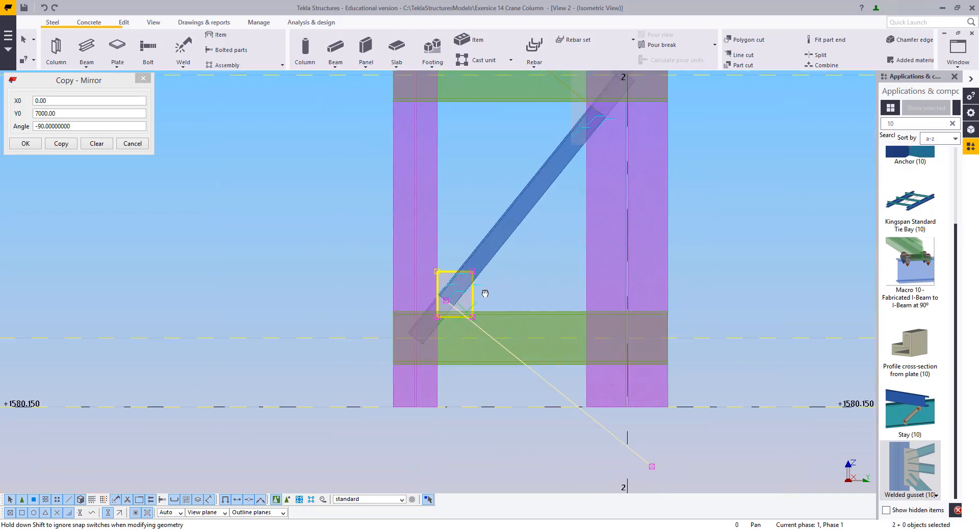
{"action": "scroll", "coordinate": [576, 87], "scroll_direction": "up", "scroll_amount": 5}
{"action": "middle_click_drag", "start_coordinate": [620, 77], "coordinate": [559, 278]}
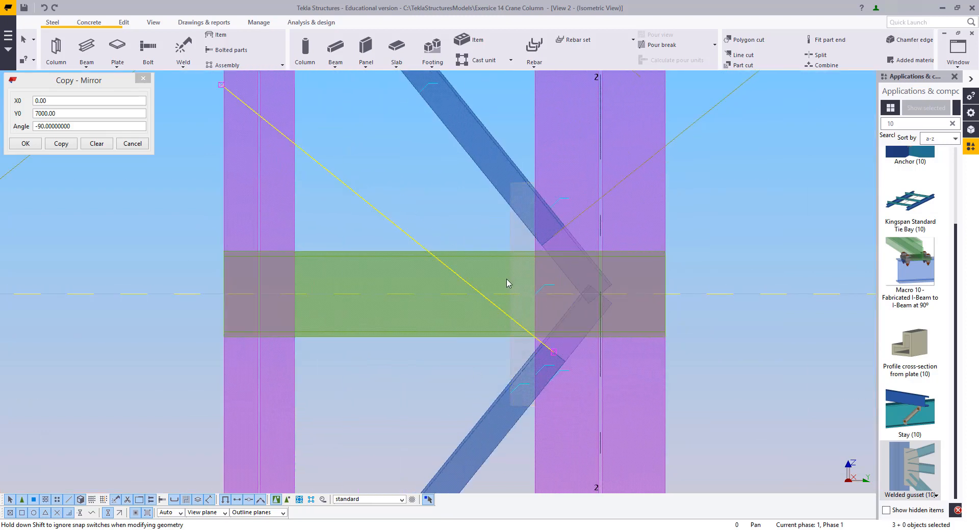
{"action": "left_click", "coordinate": [576, 218], "text": "ctrl"}
{"action": "scroll", "coordinate": [456, 241], "scroll_direction": "down", "scroll_amount": 5}
{"action": "middle_click_drag", "start_coordinate": [395, 76], "coordinate": [430, 306]}
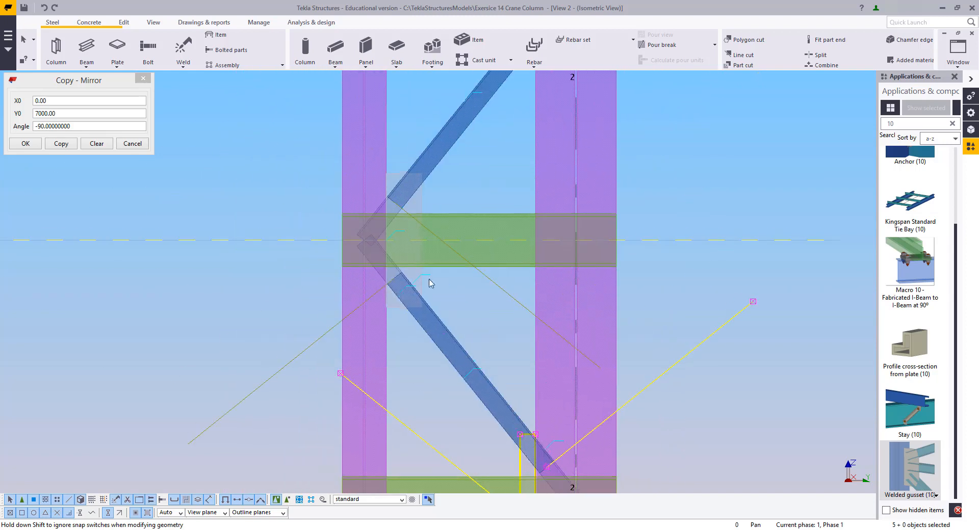
{"action": "left_click", "coordinate": [352, 312], "text": "ctrl"}
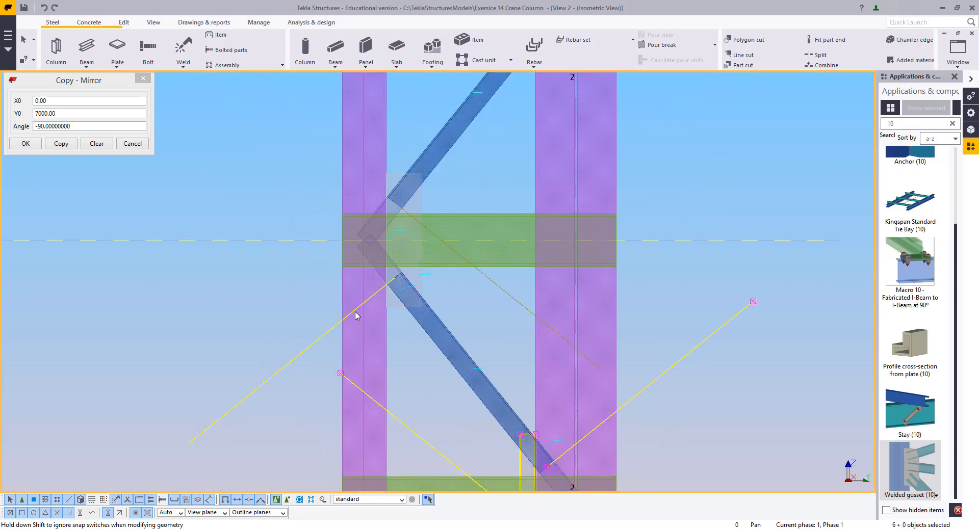
{"action": "left_click", "coordinate": [388, 308], "text": "ctrl"}
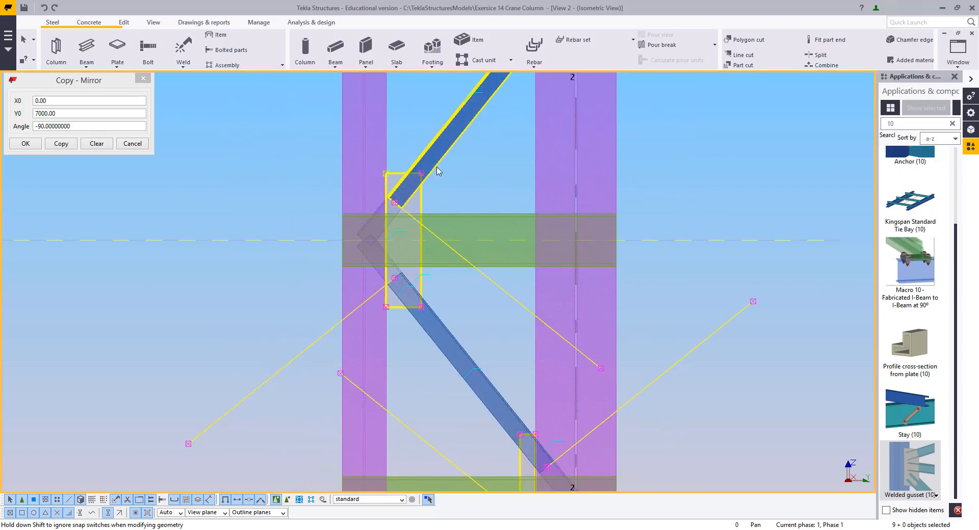
Add the remaining reshaped gusset plates and welds further up the column to the selection
{"action": "middle_click_drag", "start_coordinate": [512, 251], "coordinate": [474, 338]}
{"action": "left_click", "coordinate": [473, 336], "text": "ctrl"}
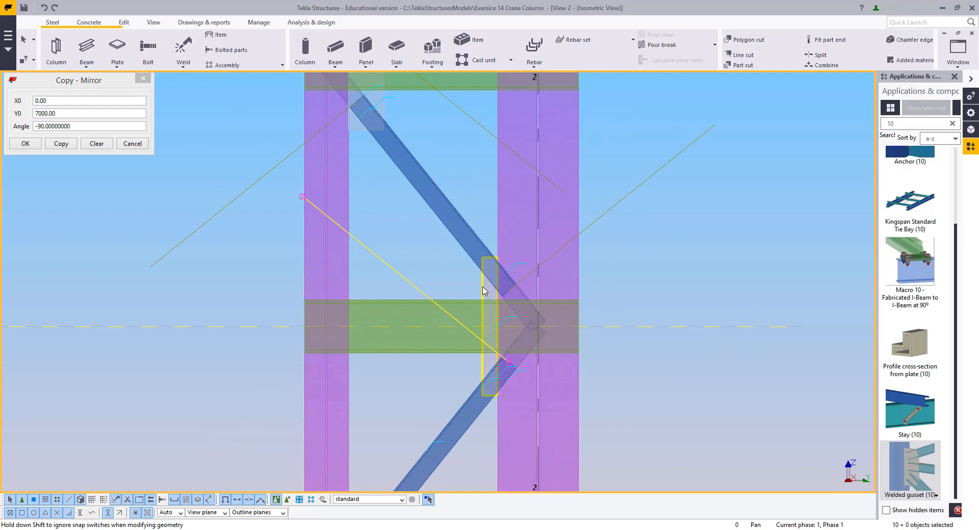
{"action": "middle_click_drag", "start_coordinate": [438, 153], "coordinate": [497, 365]}
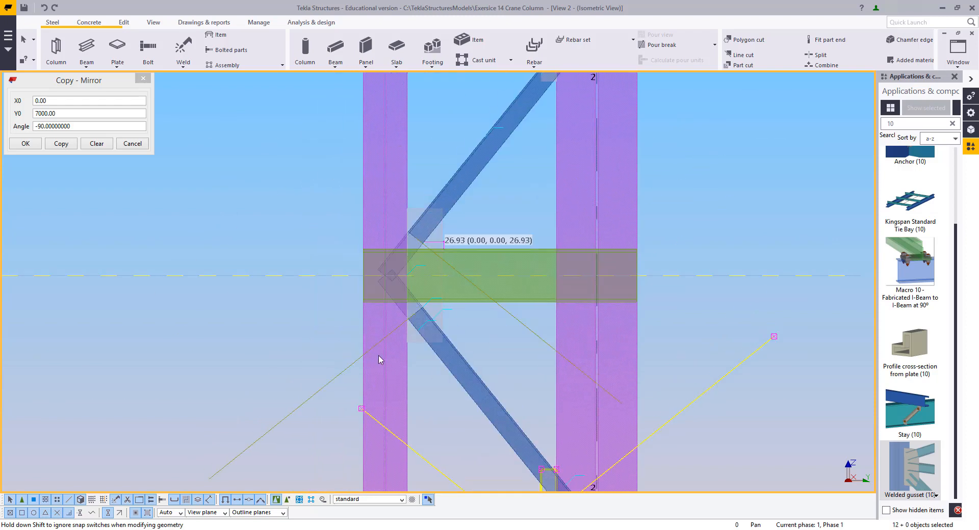
{"action": "left_click", "coordinate": [343, 372], "text": "ctrl"}
{"action": "left_click", "coordinate": [418, 339], "text": "ctrl"}
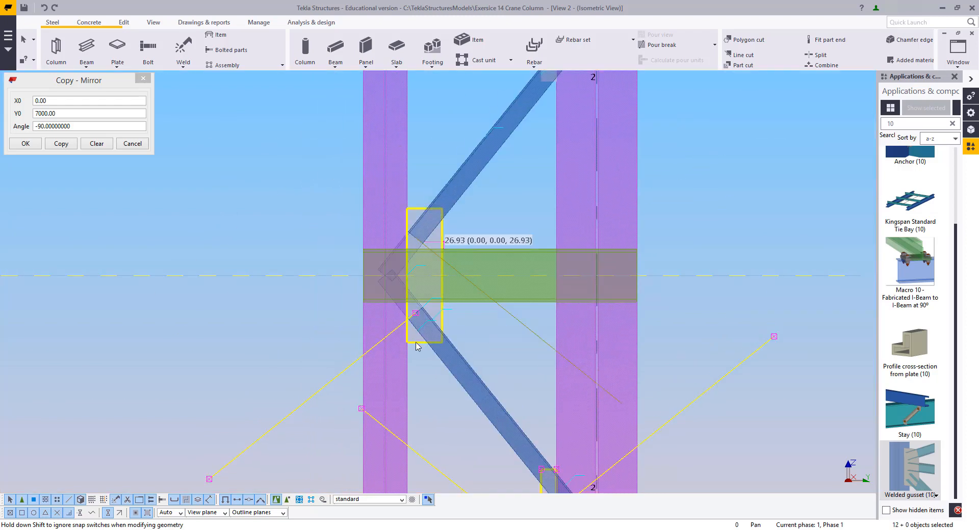
{"action": "left_click", "coordinate": [470, 279], "text": "ctrl"}
{"action": "scroll", "coordinate": [460, 256], "scroll_direction": "down", "scroll_amount": 1}
{"action": "middle_click_drag", "start_coordinate": [460, 235], "coordinate": [461, 421]}
{"action": "middle_click_drag", "start_coordinate": [474, 300], "coordinate": [474, 208]}
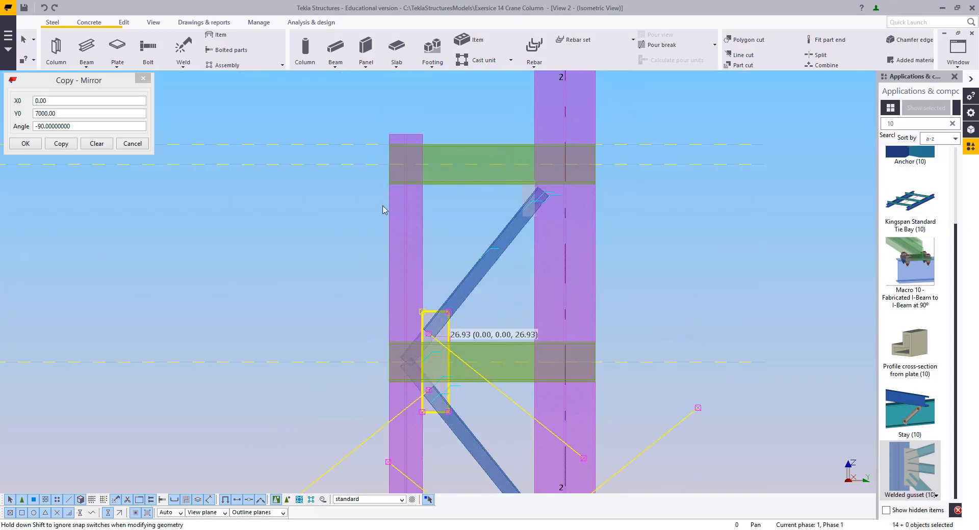
Mirror-copy the selected plates and welds with X0 0.00, Y0 7000.00 and angle -90
{"action": "left_click", "coordinate": [64, 147]}
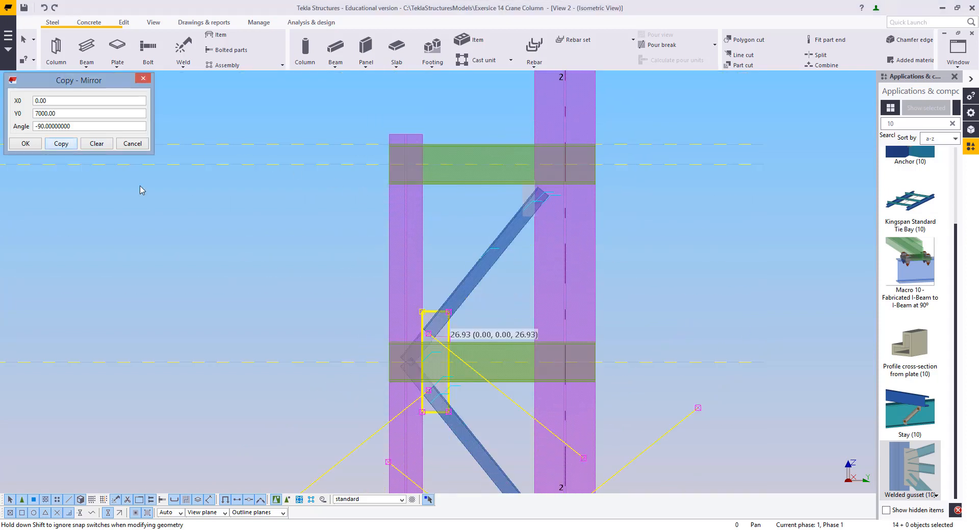
{"action": "right_click", "coordinate": [319, 238]}
{"action": "left_click", "coordinate": [324, 243]}
Select the stray brace projecting from the column and delete it
{"action": "middle_click_drag", "start_coordinate": [445, 405], "coordinate": [450, 271]}
{"action": "scroll", "coordinate": [432, 206], "scroll_direction": "up", "scroll_amount": 2}
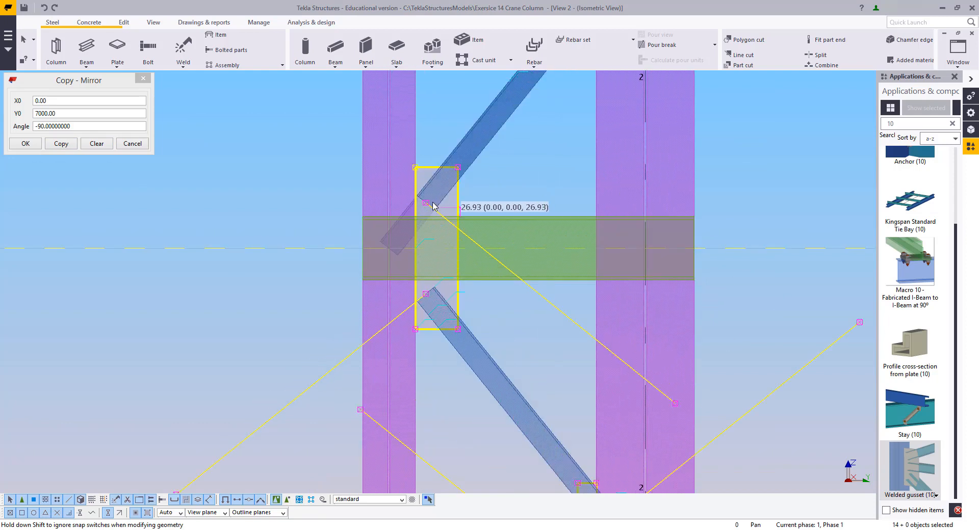
{"action": "left_click", "coordinate": [312, 174]}
{"action": "scroll", "coordinate": [287, 204], "scroll_direction": "down", "scroll_amount": 7}
{"action": "scroll", "coordinate": [315, 219], "scroll_direction": "down", "scroll_amount": 5}
{"action": "middle_click_drag", "start_coordinate": [433, 367], "coordinate": [459, 306]}
{"action": "scroll", "coordinate": [485, 325], "scroll_direction": "up", "scroll_amount": 5}
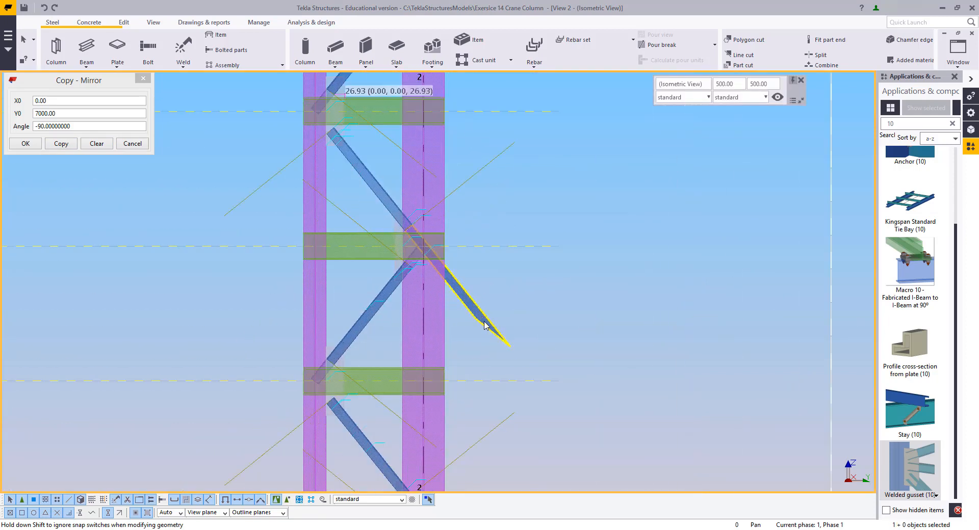
{"action": "scroll", "coordinate": [448, 244], "scroll_direction": "down", "scroll_amount": 6}
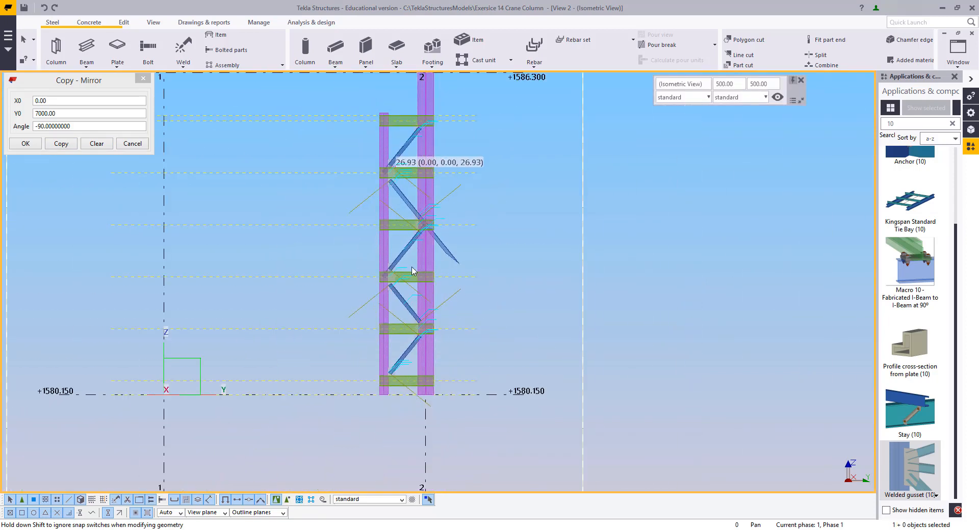
{"action": "key", "text": "Delete"}
Switch to View 1 and set it to a plan view of the column
{"action": "middle_click_drag", "start_coordinate": [341, 207], "coordinate": [360, 284]}
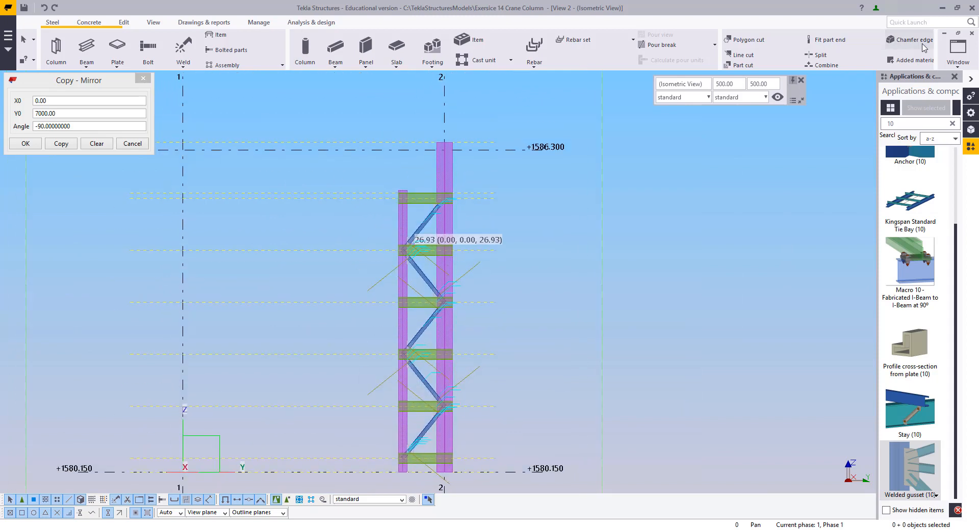
{"action": "left_click", "coordinate": [958, 48]}
{"action": "left_click", "coordinate": [936, 126]}
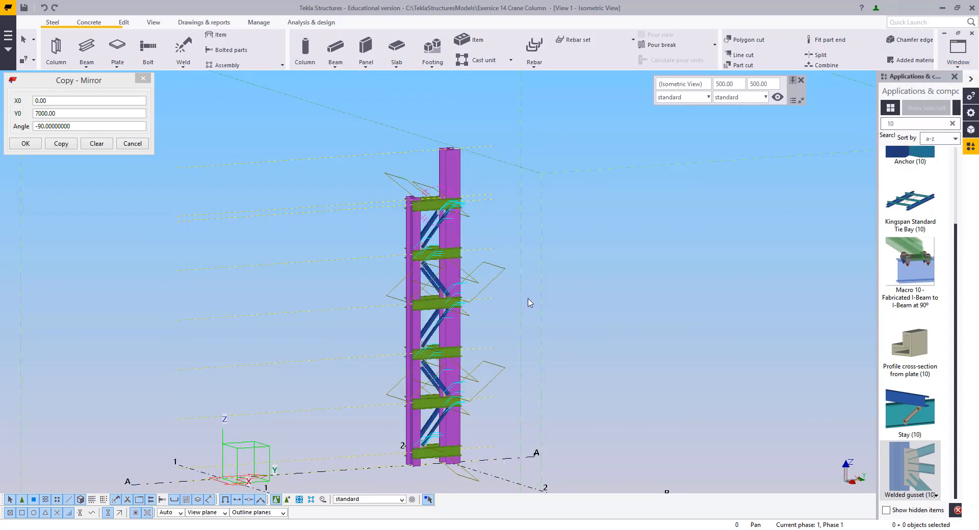
{"action": "middle_click_drag", "start_coordinate": [547, 285], "coordinate": [518, 261]}
{"action": "key", "text": "ctrl+p"}
{"action": "middle_click_drag", "start_coordinate": [123, 206], "coordinate": [387, 269]}
Select the left column with its attached plates in the plan view and delete them
{"action": "scroll", "coordinate": [363, 279], "scroll_direction": "up", "scroll_amount": 5}
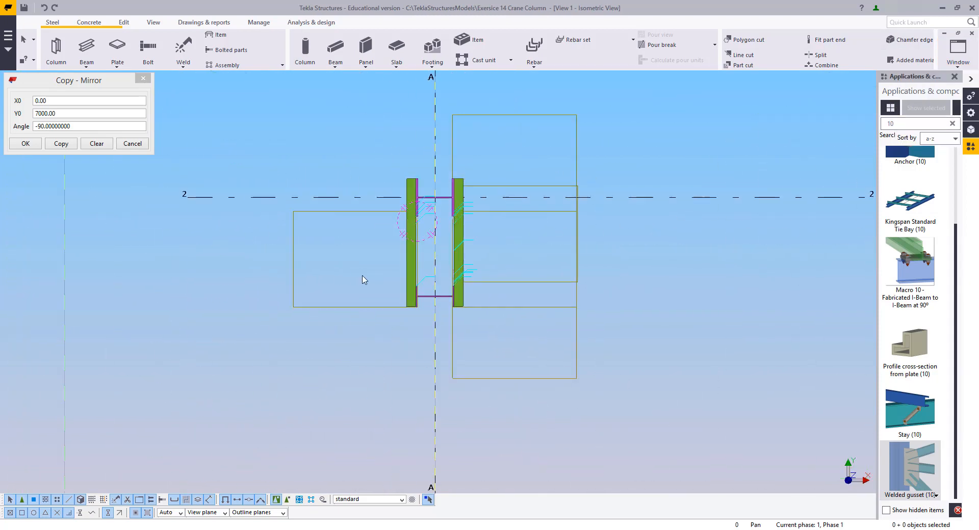
{"action": "scroll", "coordinate": [362, 280], "scroll_direction": "up", "scroll_amount": 3}
{"action": "right_click", "coordinate": [396, 219]}
{"action": "left_click", "coordinate": [422, 274]}
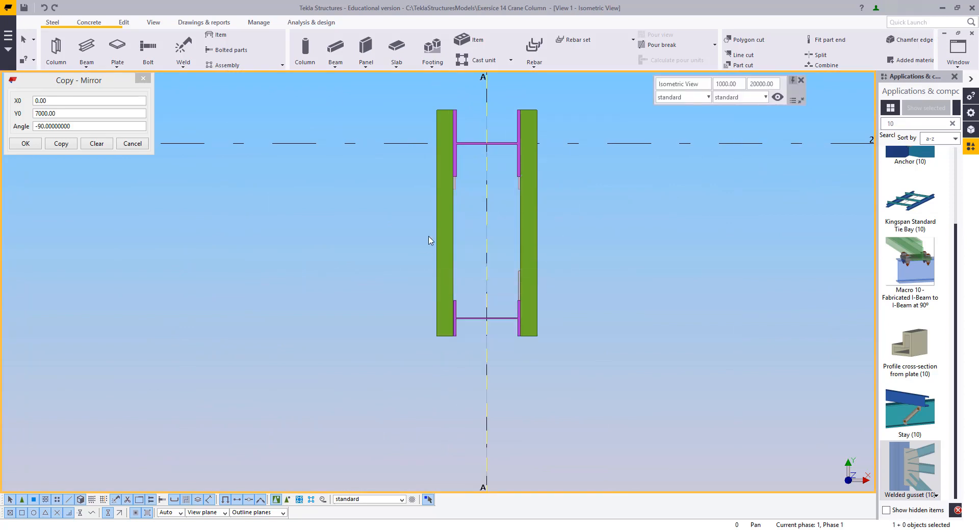
{"action": "scroll", "coordinate": [461, 189], "scroll_direction": "up", "scroll_amount": 2}
{"action": "left_click_drag", "start_coordinate": [381, 343], "coordinate": [381, 344]}
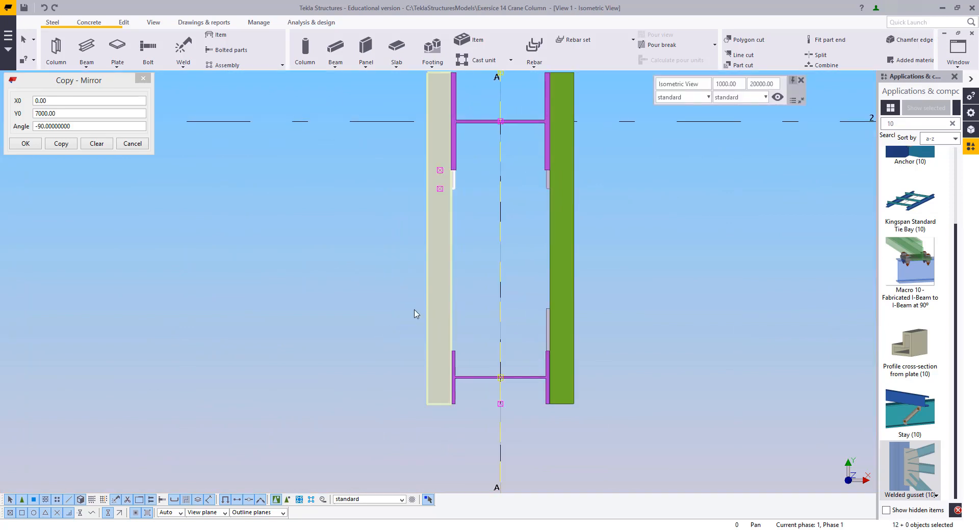
{"action": "key", "text": "Delete"}
Select the right column with its gusset plates and welds and mirror-copy them to the opposite side
{"action": "middle_click_drag", "start_coordinate": [590, 317], "coordinate": [533, 352]}
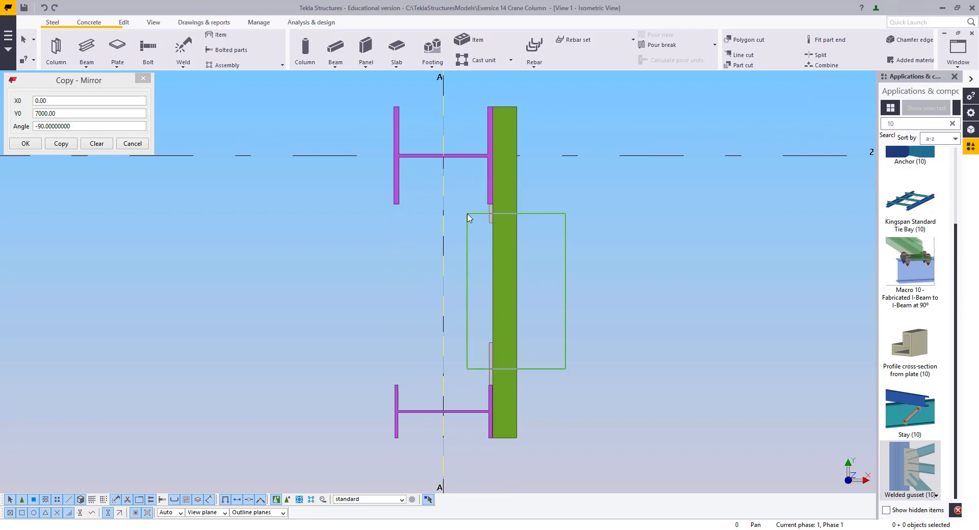
{"action": "left_click_drag", "start_coordinate": [474, 218], "coordinate": [473, 216]}
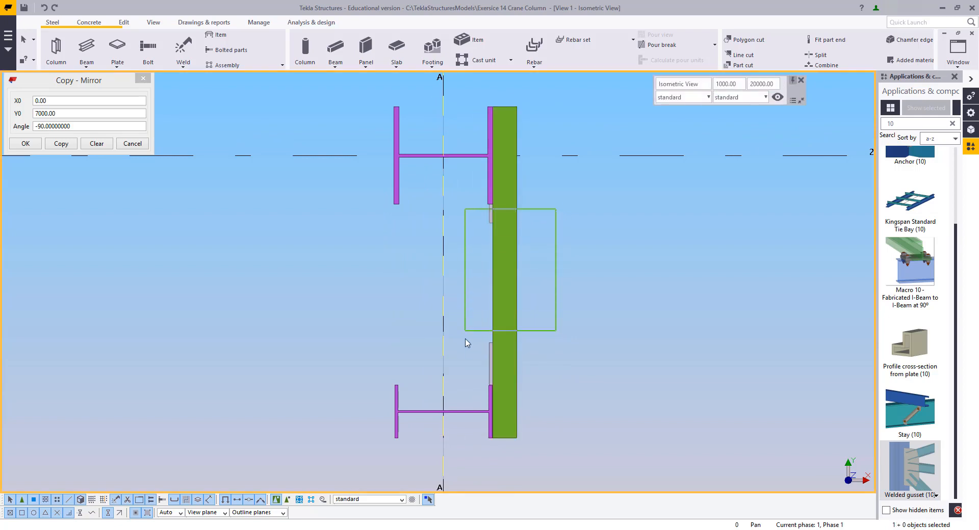
{"action": "left_click_drag", "start_coordinate": [473, 385], "coordinate": [473, 386]}
{"action": "left_click", "coordinate": [62, 143]}
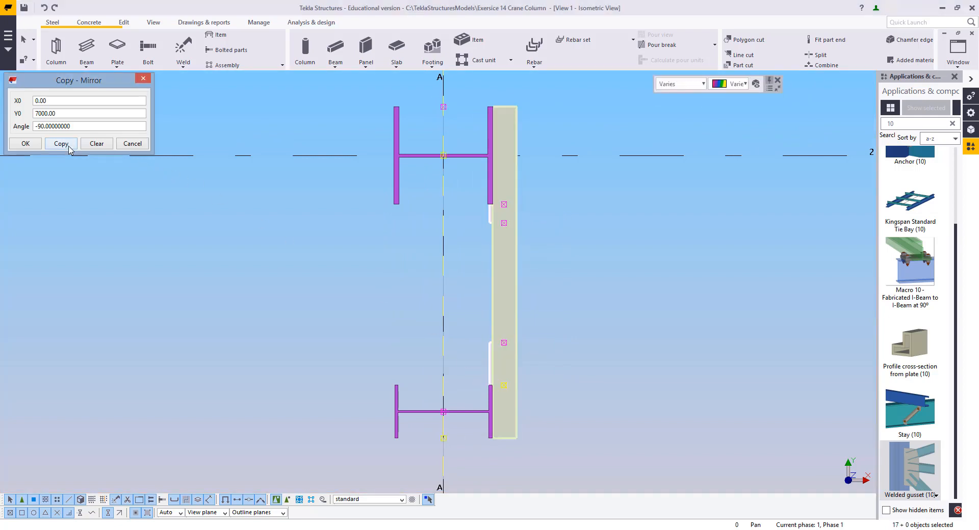
{"action": "left_click", "coordinate": [303, 256]}
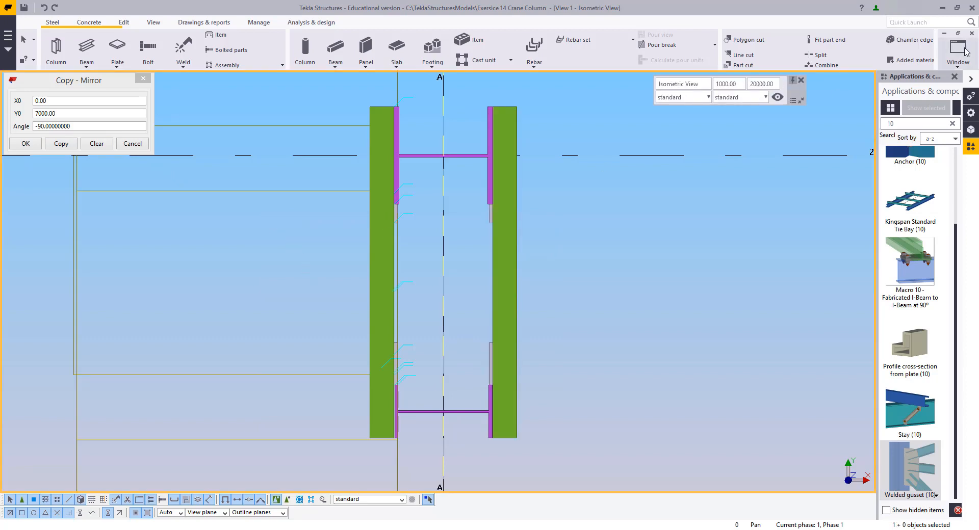
Switch to View 2 and set it to a plan elevation of the column
{"action": "left_click", "coordinate": [964, 51]}
{"action": "left_click", "coordinate": [936, 139]}
{"action": "scroll", "coordinate": [485, 276], "scroll_direction": "down", "scroll_amount": 3}
{"action": "scroll", "coordinate": [481, 275], "scroll_direction": "up", "scroll_amount": 3}
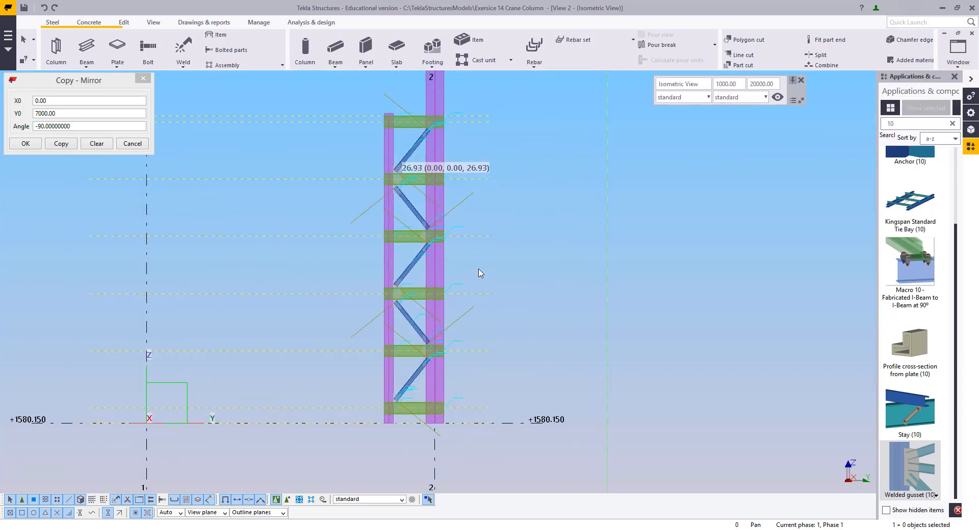
{"action": "middle_click_drag", "start_coordinate": [481, 273], "coordinate": [504, 255], "text": "ctrl"}
{"action": "middle_click_drag", "start_coordinate": [511, 239], "coordinate": [589, 351]}
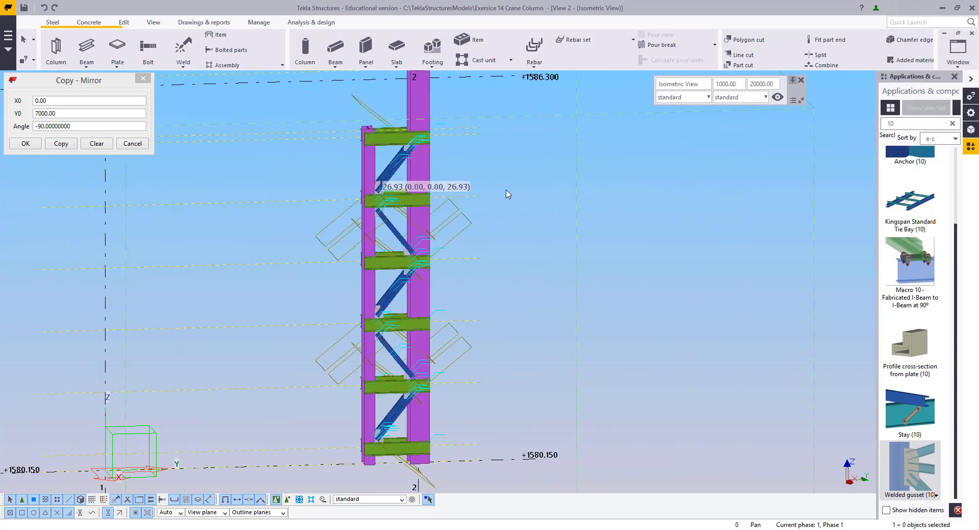
{"action": "right_click", "coordinate": [506, 194]}
{"action": "left_click", "coordinate": [516, 253]}
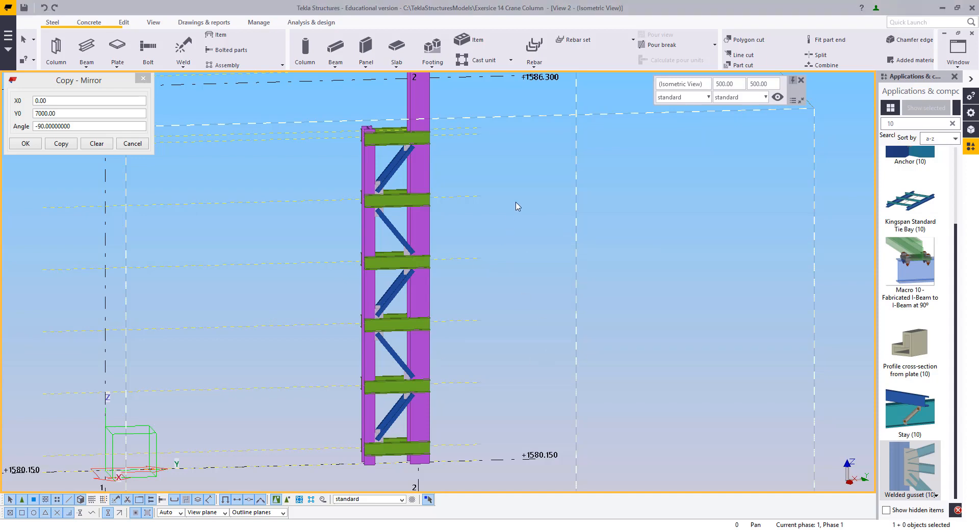
{"action": "scroll", "coordinate": [518, 208], "scroll_direction": "down", "scroll_amount": 2}
{"action": "middle_click_drag", "start_coordinate": [505, 264], "coordinate": [414, 305], "text": "ctrl"}
{"action": "middle_click_drag", "start_coordinate": [395, 312], "coordinate": [498, 390]}
{"action": "left_click_drag", "start_coordinate": [415, 186], "coordinate": [379, 423]}
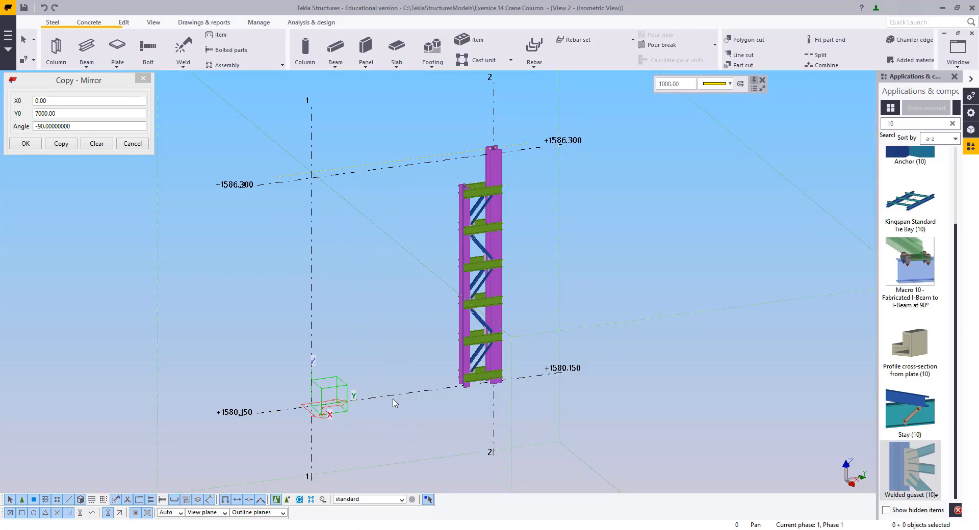
{"action": "key", "text": "ctrl+p"}
{"action": "scroll", "coordinate": [477, 302], "scroll_direction": "up", "scroll_amount": 2}
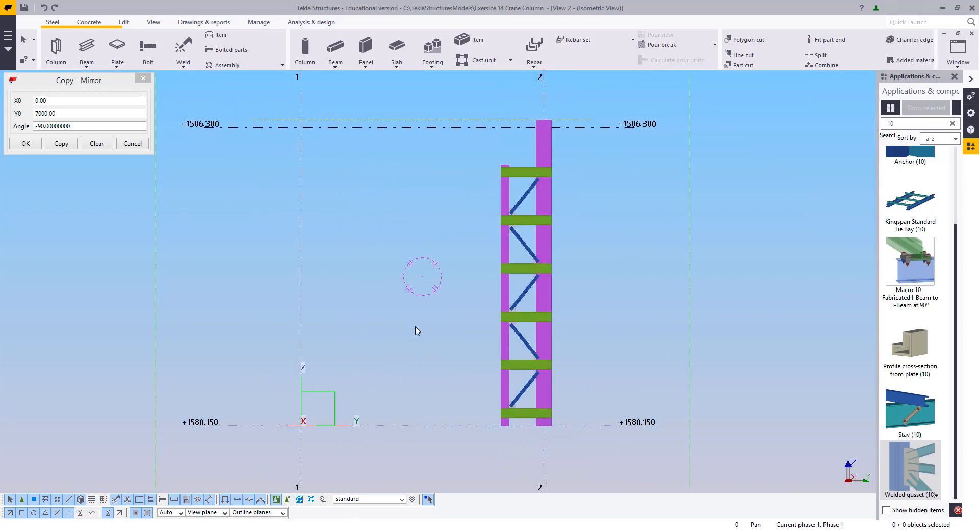
{"action": "middle_click_drag", "start_coordinate": [416, 327], "coordinate": [425, 361]}
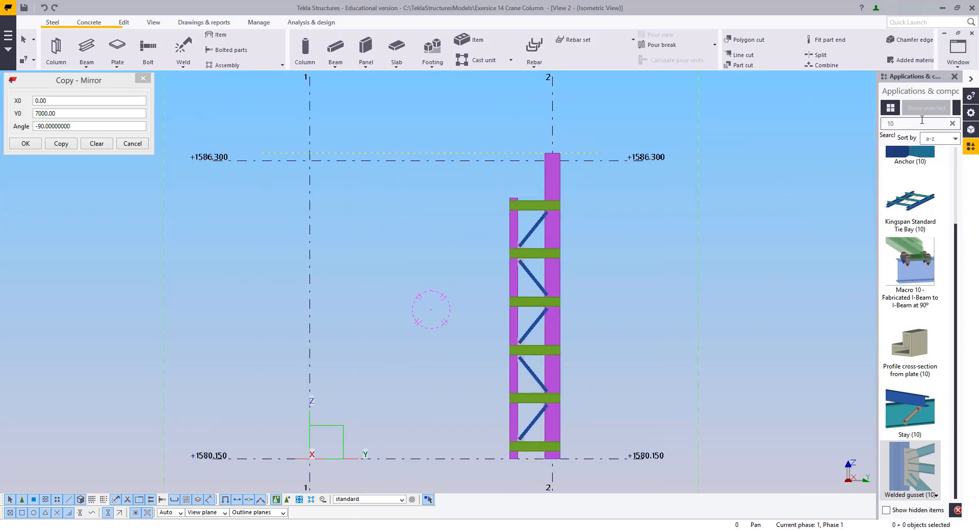
Search the component catalog for stiffened and pick the Stiffened base plate (1014) component
{"action": "left_click", "coordinate": [905, 126]}
{"action": "type", "text": "1004"}
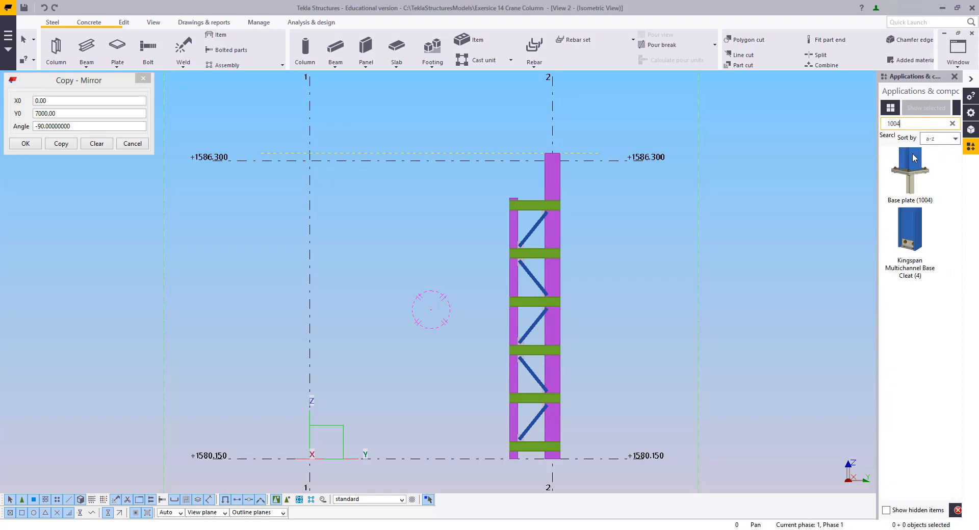
{"action": "left_click", "coordinate": [902, 165]}
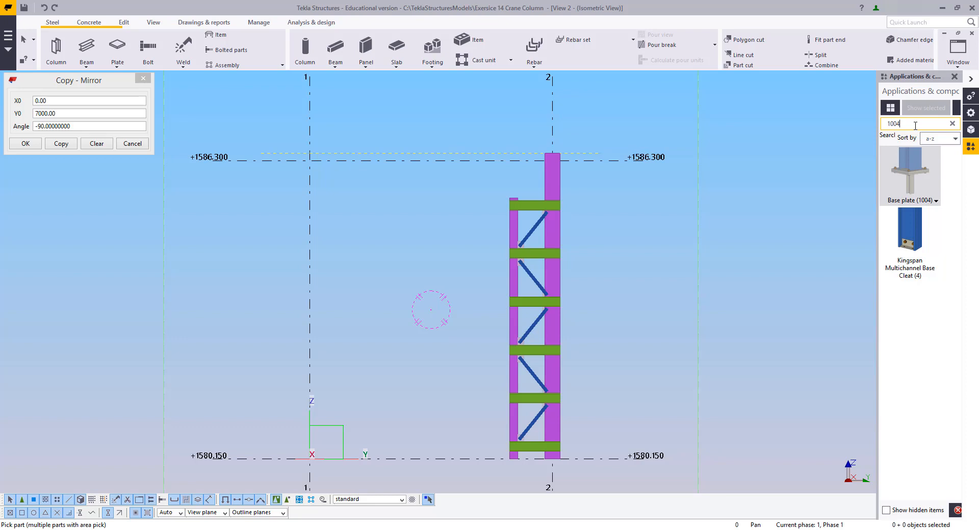
{"action": "key", "text": "BackSpace"}
{"action": "key", "text": "BackSpace"}
{"action": "type", "text": "44"}
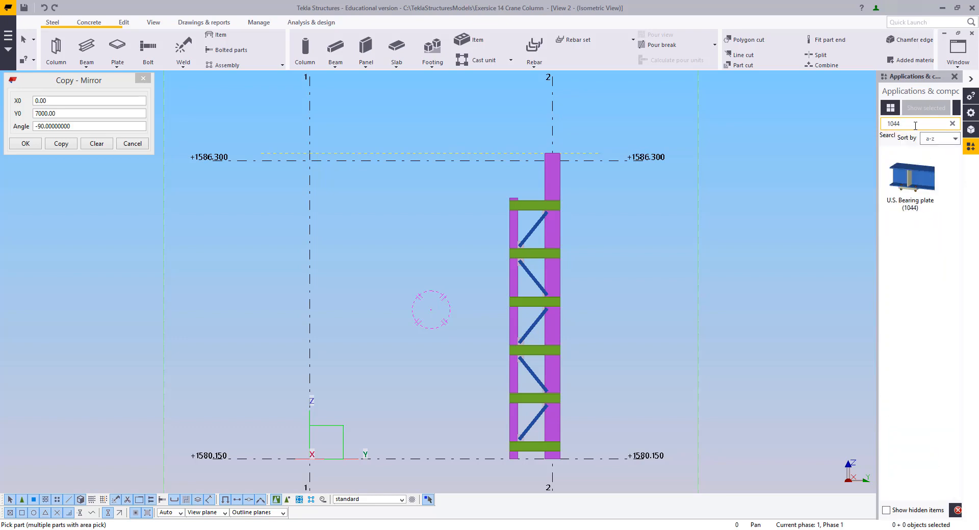
{"action": "key", "text": "BackSpace"}
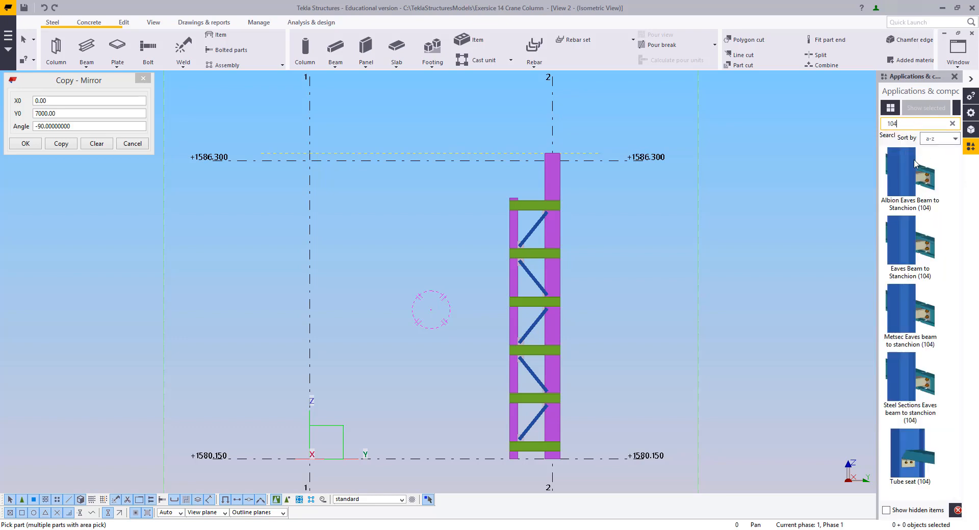
{"action": "key", "text": "BackSpace"}
{"action": "key", "text": "BackSpace"}
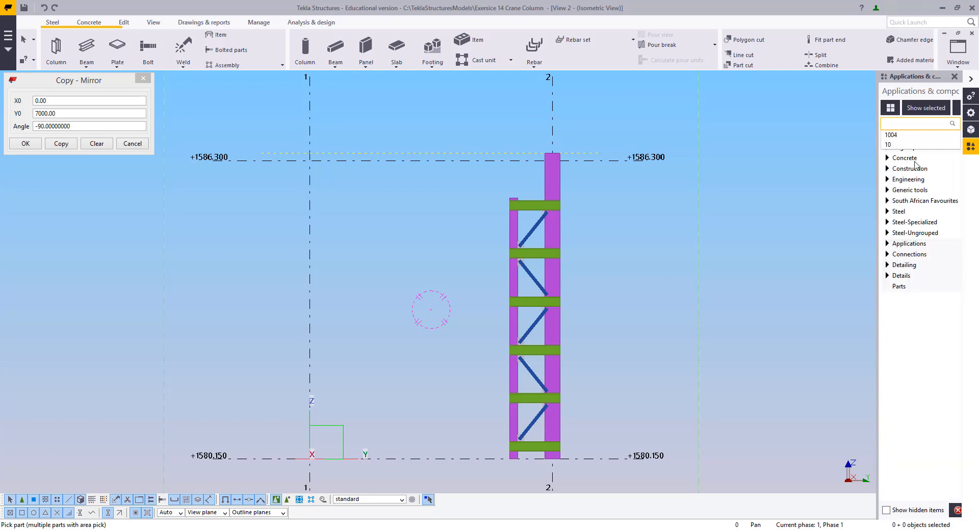
{"action": "type", "text": "s"}
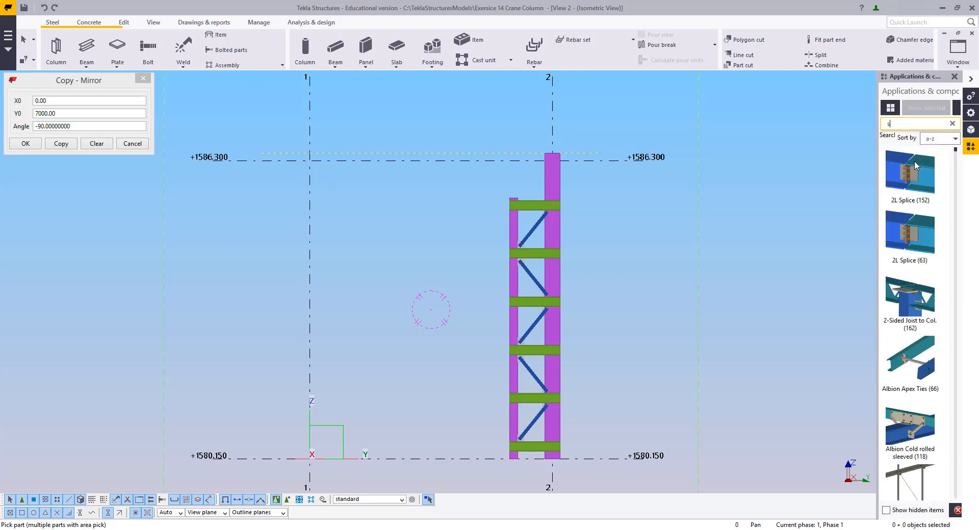
{"action": "type", "text": "tiffened"}
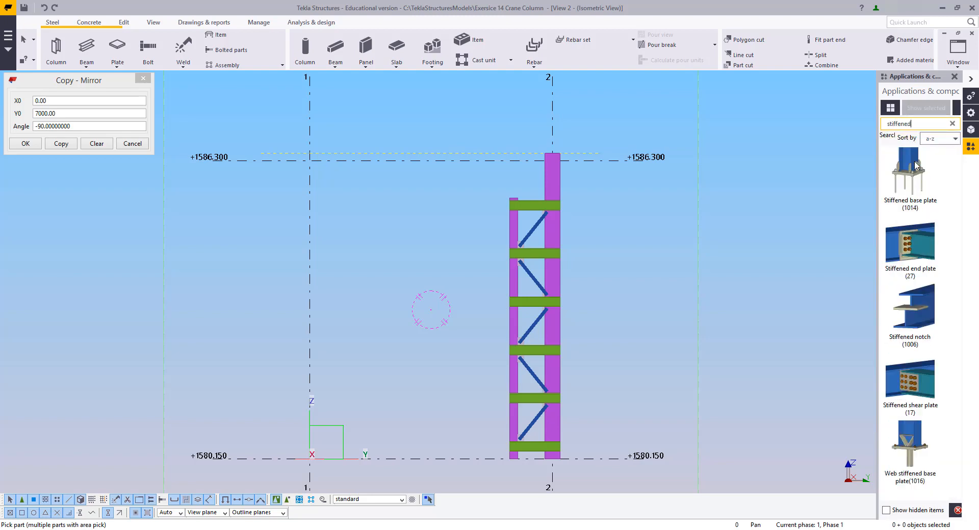
{"action": "left_click", "coordinate": [887, 190]}
Apply the stiffened base plate to the foot of each of the two columns
{"action": "middle_click_drag", "start_coordinate": [668, 310], "coordinate": [725, 234]}
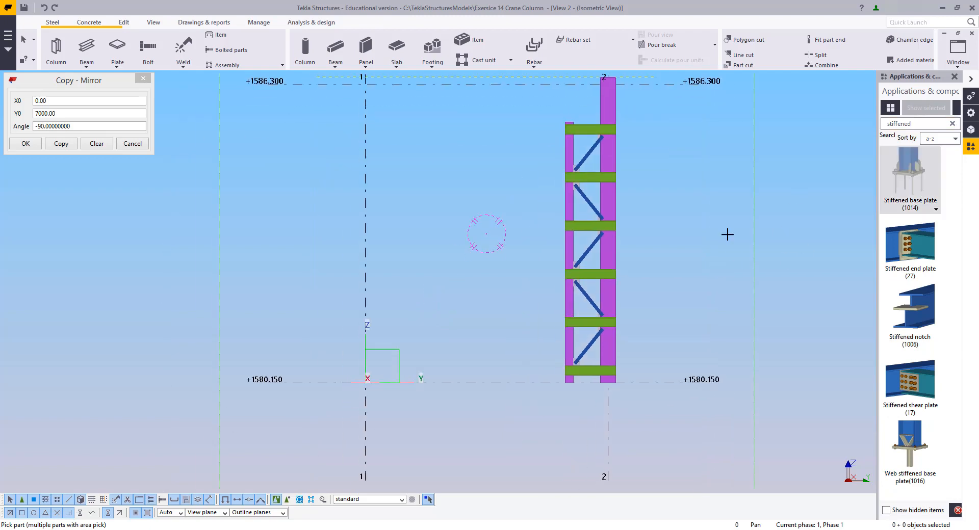
{"action": "scroll", "coordinate": [664, 328], "scroll_direction": "up", "scroll_amount": 2}
{"action": "middle_click_drag", "start_coordinate": [582, 313], "coordinate": [585, 282]}
{"action": "scroll", "coordinate": [497, 262], "scroll_direction": "up", "scroll_amount": 4}
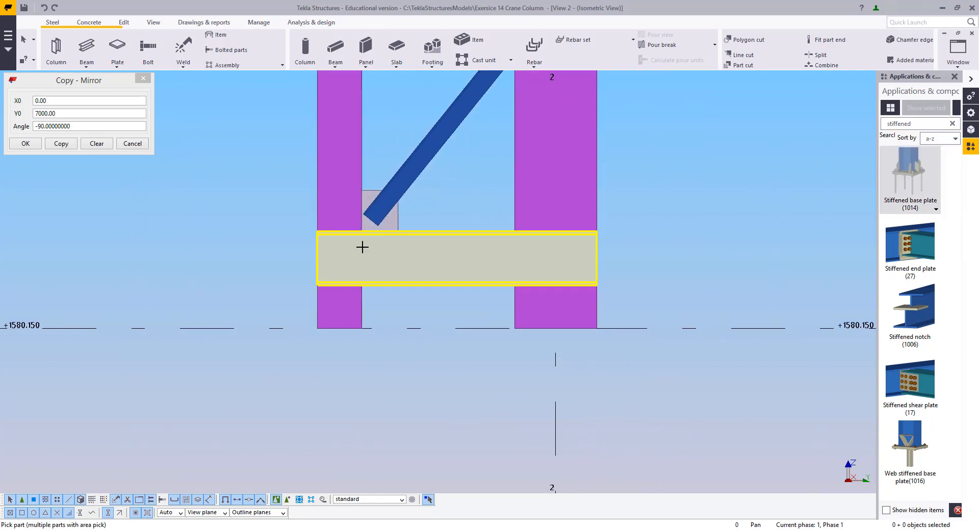
{"action": "left_click", "coordinate": [305, 312]}
{"action": "left_click", "coordinate": [310, 319]}
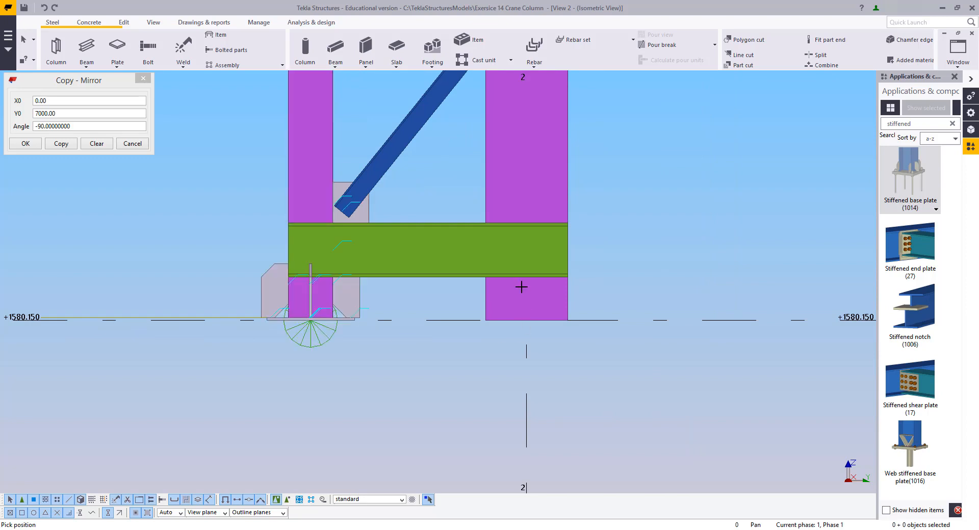
{"action": "left_click", "coordinate": [499, 294]}
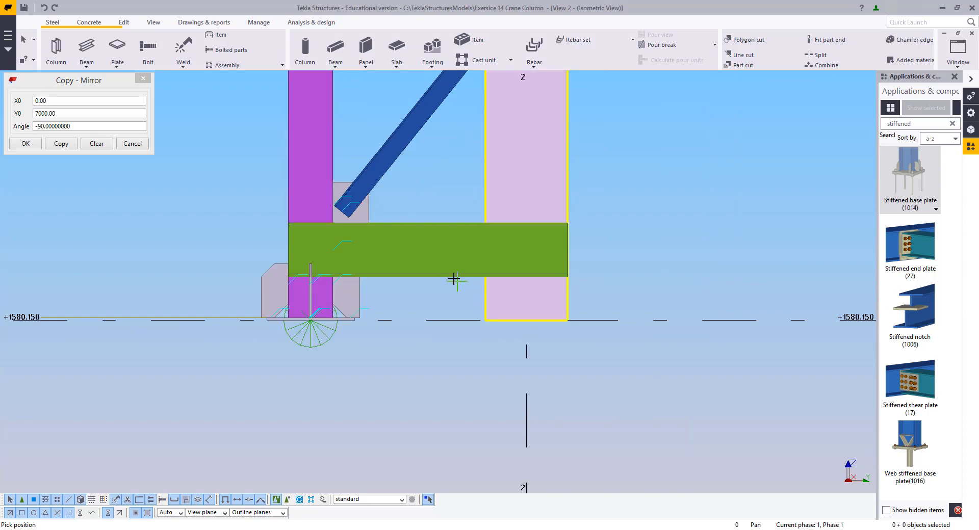
{"action": "left_click", "coordinate": [527, 321]}
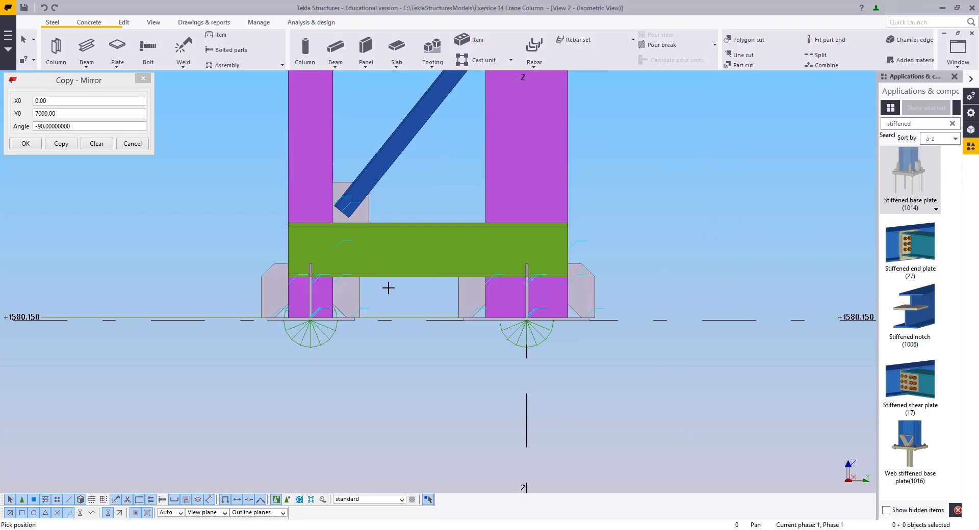
Select both base plate connections and move them linearly by dX 0, dY 0, dZ 25
{"action": "left_click", "coordinate": [334, 330]}
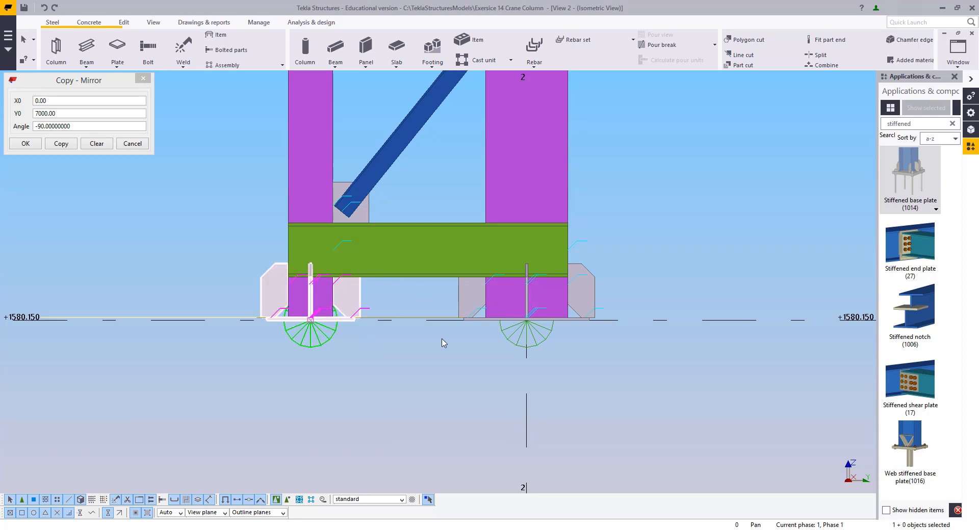
{"action": "left_click", "coordinate": [525, 345], "text": "ctrl"}
{"action": "left_click_drag", "start_coordinate": [227, 300], "coordinate": [526, 395]}
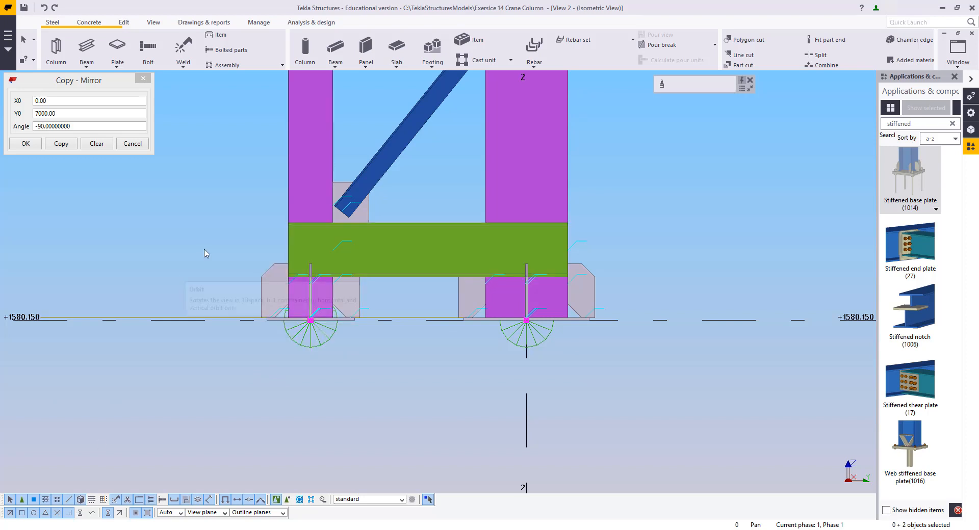
{"action": "right_click", "coordinate": [661, 213]}
{"action": "mouse_move", "coordinate": [699, 266]}
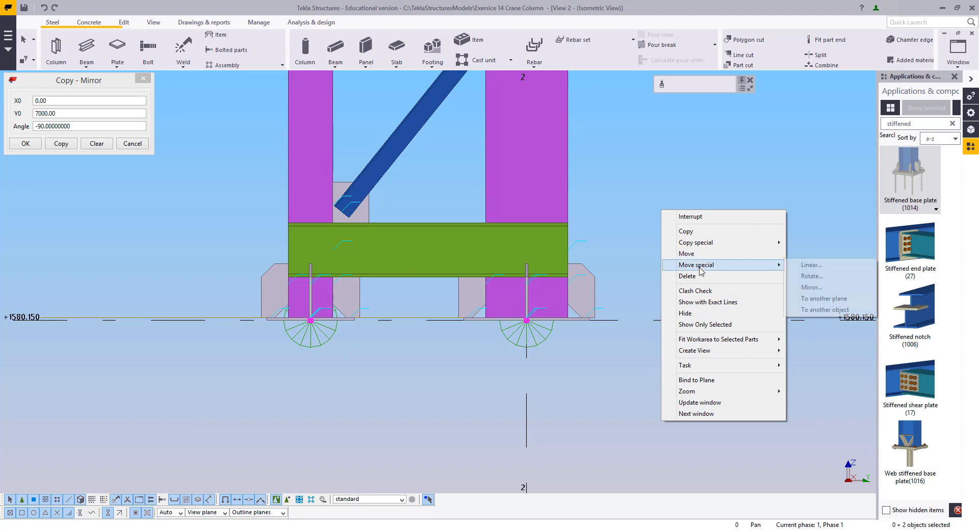
{"action": "left_click", "coordinate": [806, 266]}
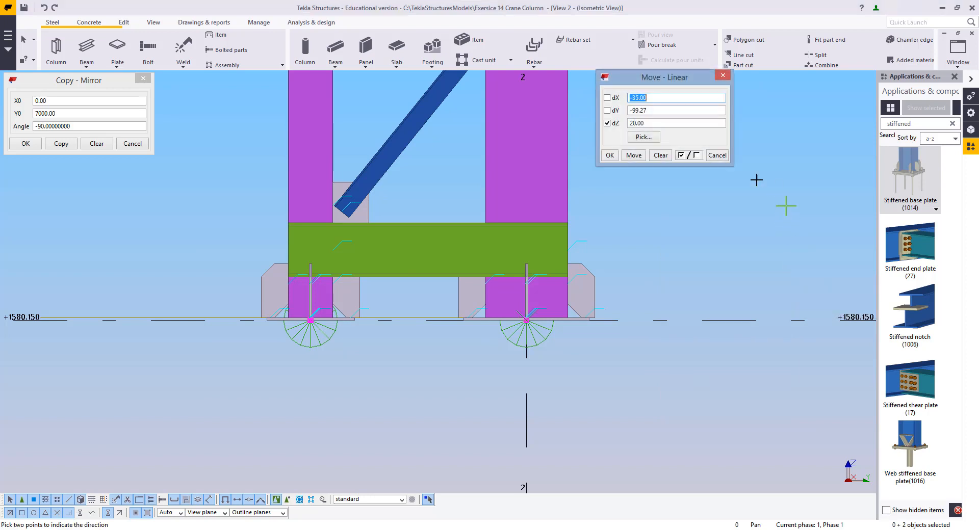
{"action": "left_click", "coordinate": [661, 155]}
{"action": "double_click", "coordinate": [650, 123]}
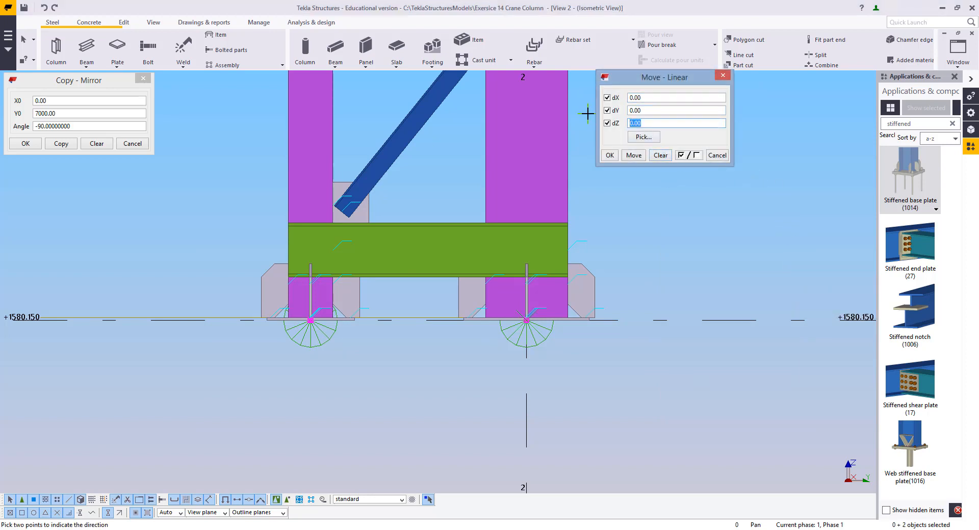
{"action": "left_click", "coordinate": [640, 158]}
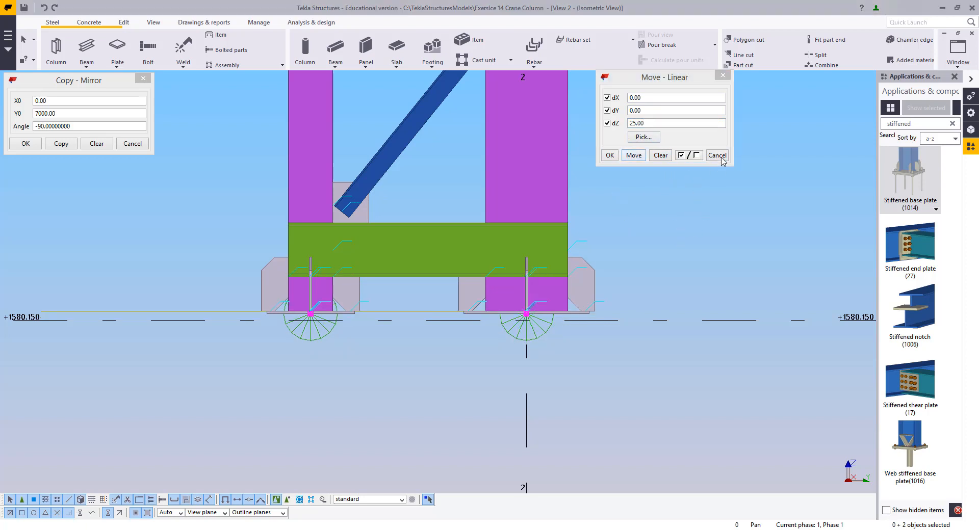
{"action": "left_click", "coordinate": [716, 155]}
Switch to View 1, open the stiffened base plate connection's properties and set the base plate thickness to 20
{"action": "left_click", "coordinate": [955, 50]}
{"action": "left_click", "coordinate": [943, 125]}
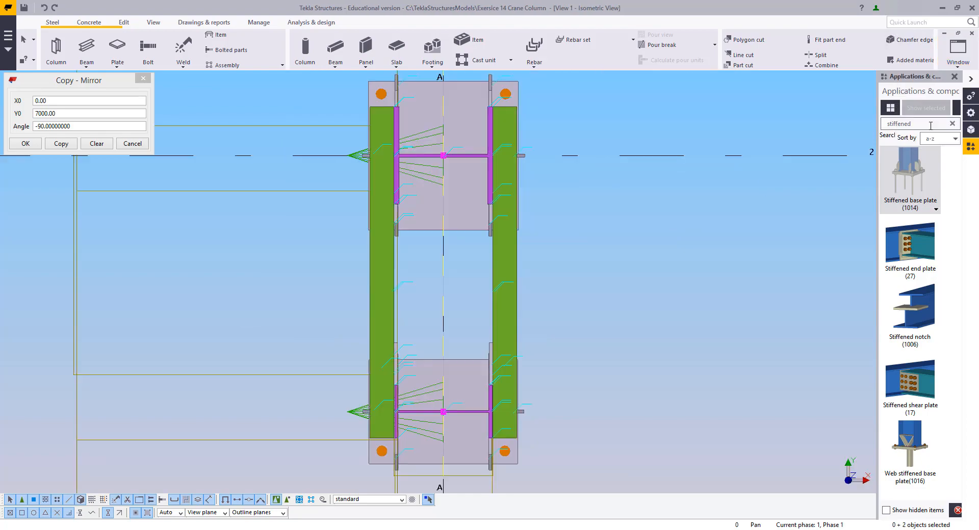
{"action": "middle_click_drag", "start_coordinate": [609, 299], "coordinate": [453, 267]}
{"action": "scroll", "coordinate": [454, 267], "scroll_direction": "down", "scroll_amount": 5}
{"action": "middle_click_drag", "start_coordinate": [457, 403], "coordinate": [466, 237]}
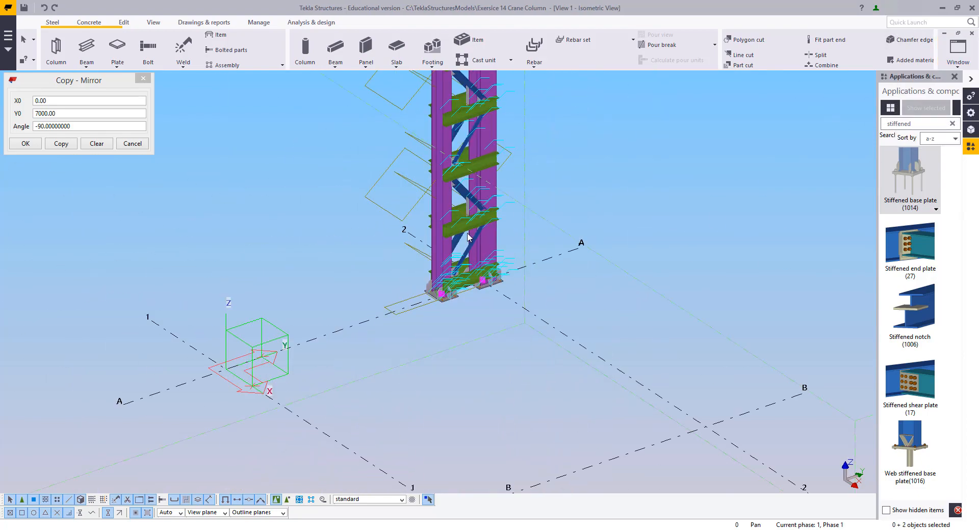
{"action": "scroll", "coordinate": [457, 316], "scroll_direction": "up", "scroll_amount": 8}
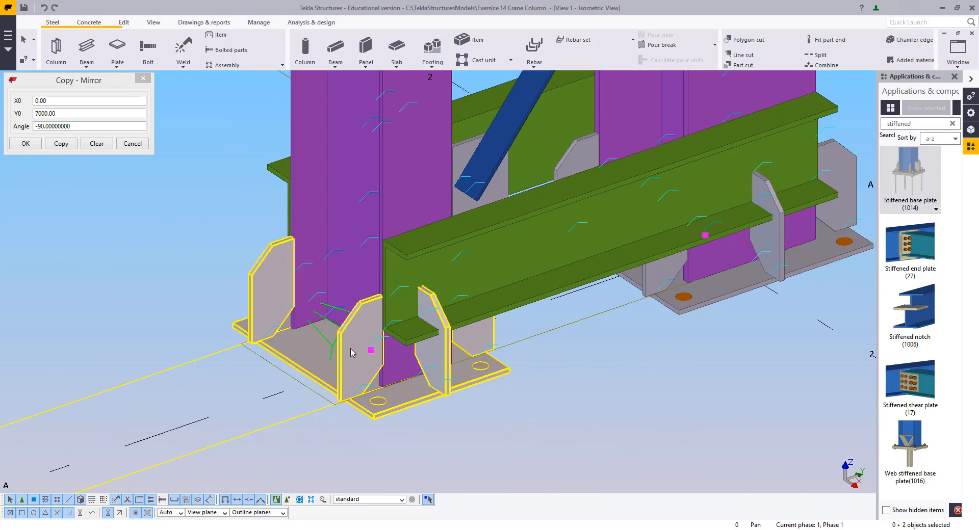
{"action": "double_click", "coordinate": [351, 352]}
{"action": "middle_click_drag", "start_coordinate": [371, 331], "coordinate": [219, 327]}
{"action": "scroll", "coordinate": [219, 327], "scroll_direction": "down", "scroll_amount": 2}
{"action": "scroll", "coordinate": [222, 329], "scroll_direction": "up", "scroll_amount": 2}
{"action": "middle_click_drag", "start_coordinate": [365, 338], "coordinate": [327, 343]}
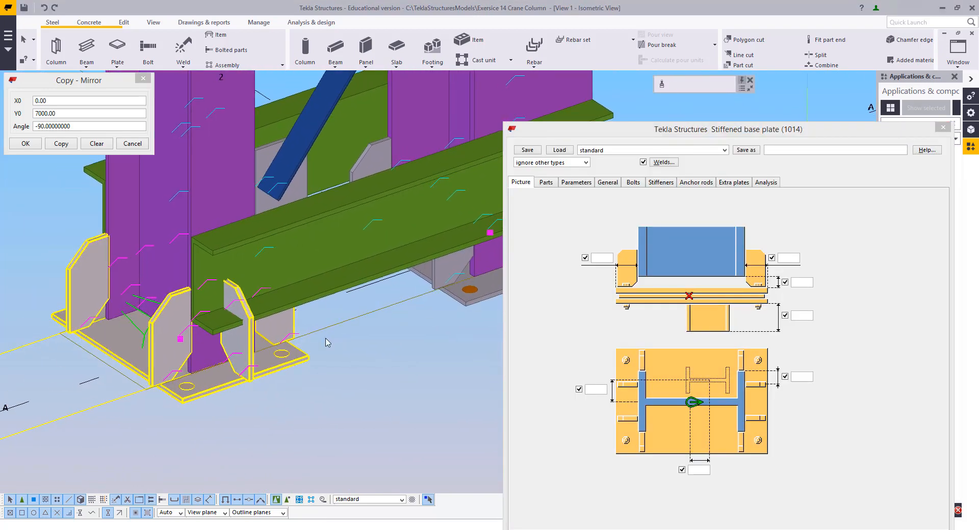
{"action": "scroll", "coordinate": [274, 347], "scroll_direction": "down", "scroll_amount": 3}
{"action": "middle_click_drag", "start_coordinate": [361, 374], "coordinate": [302, 378]}
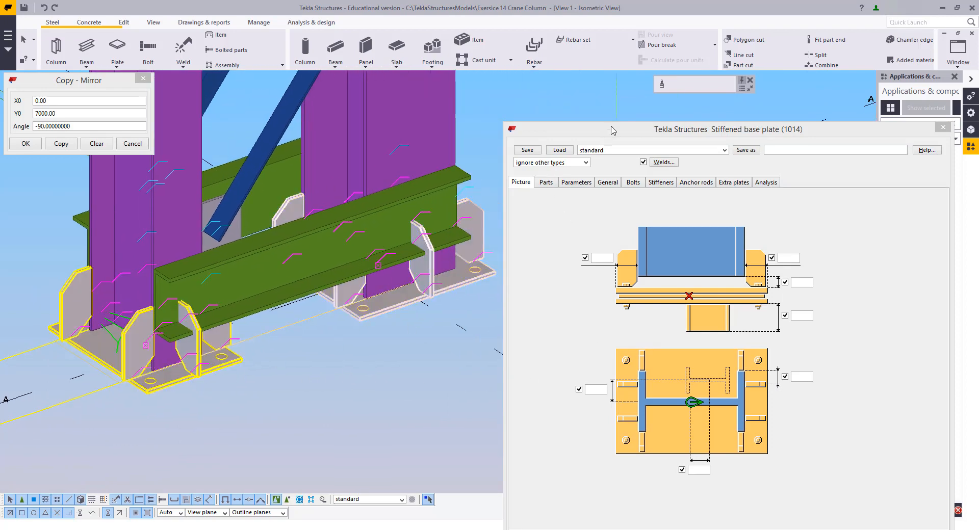
{"action": "left_click_drag", "start_coordinate": [612, 129], "coordinate": [624, 69]}
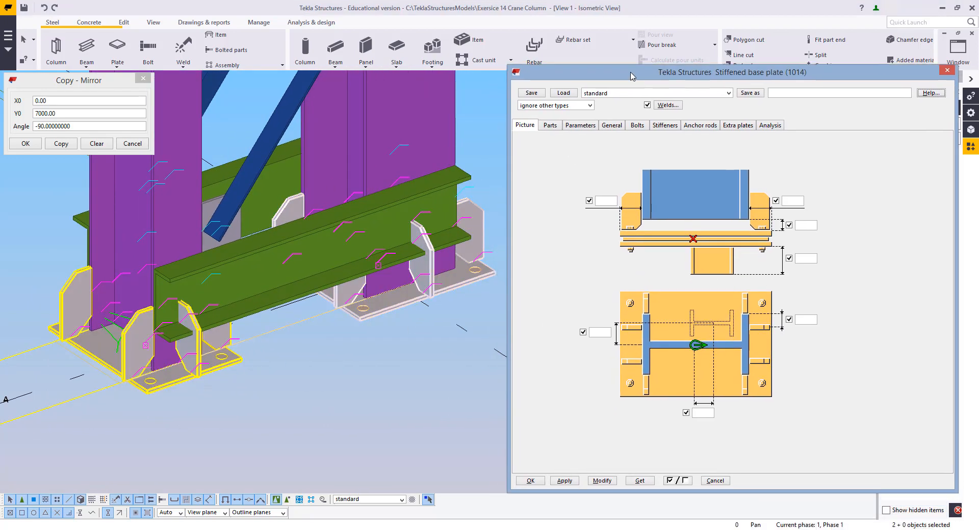
{"action": "left_click", "coordinate": [553, 124]}
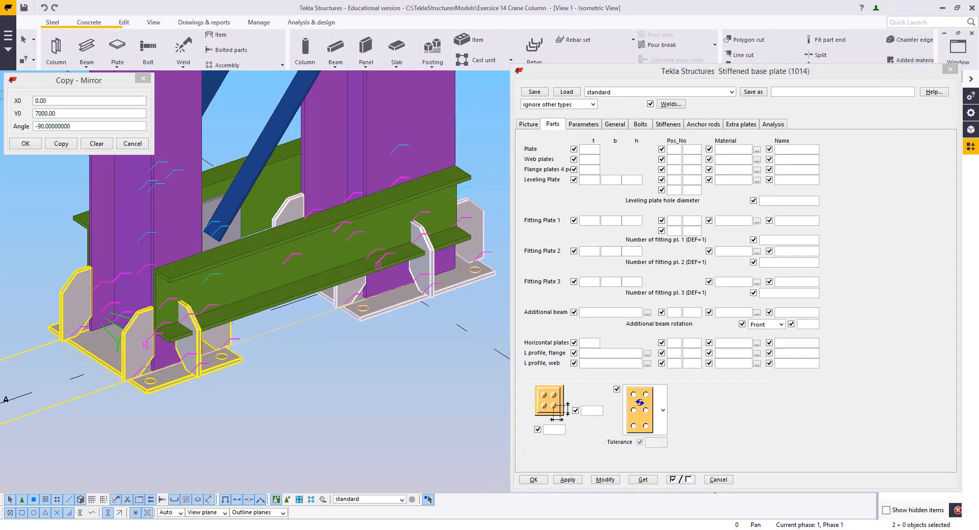
{"action": "left_click", "coordinate": [591, 149]}
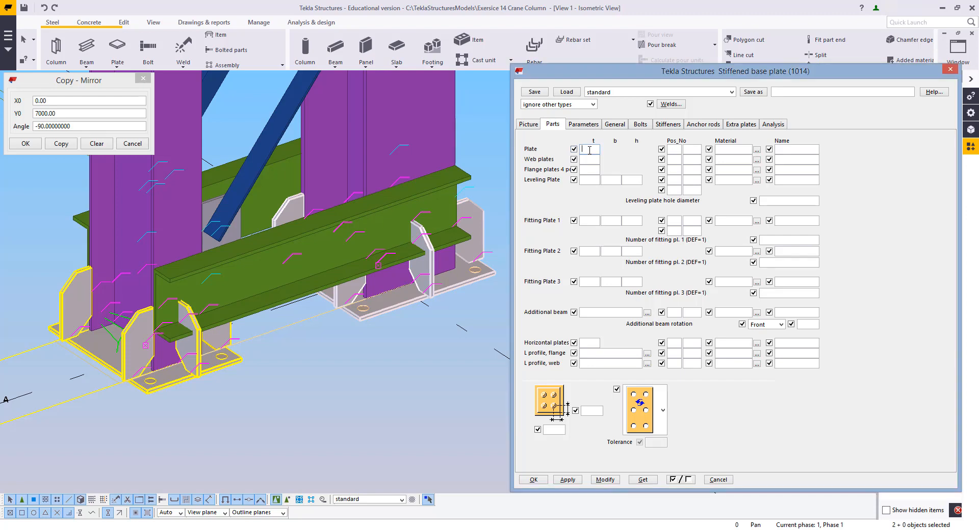
{"action": "type", "text": "20"}
{"action": "left_click", "coordinate": [614, 479]}
Set the first stiffener layout to the plain section option and the second to the flange-side stiffener option
{"action": "middle_click_drag", "start_coordinate": [302, 352], "coordinate": [477, 357]}
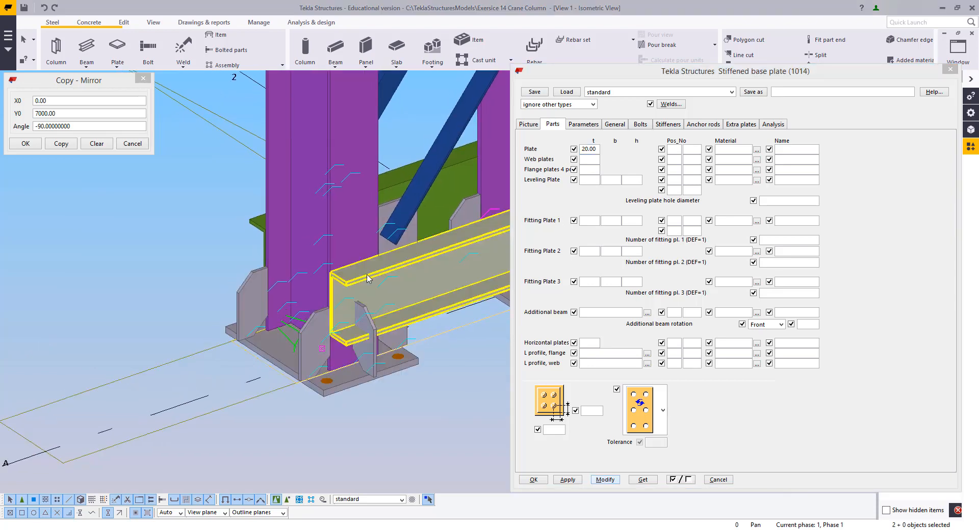
{"action": "middle_click_drag", "start_coordinate": [288, 336], "coordinate": [130, 296]}
{"action": "left_click", "coordinate": [583, 125]}
{"action": "left_click", "coordinate": [616, 126]}
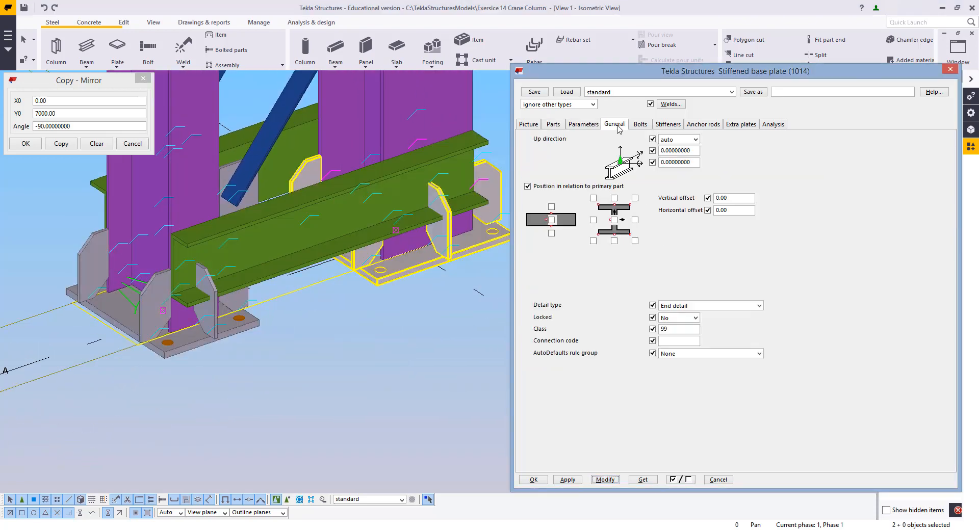
{"action": "left_click", "coordinate": [594, 127]}
{"action": "left_click", "coordinate": [656, 128]}
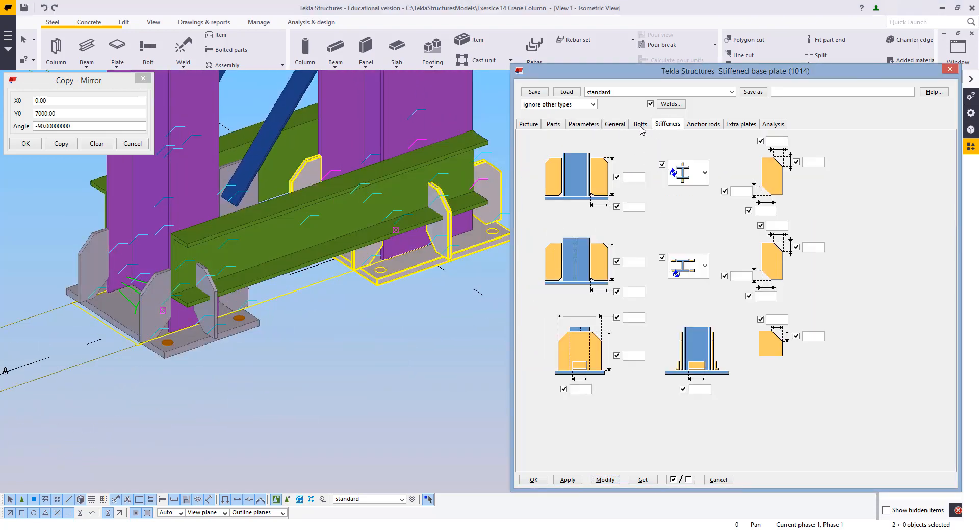
{"action": "left_click", "coordinate": [690, 169]}
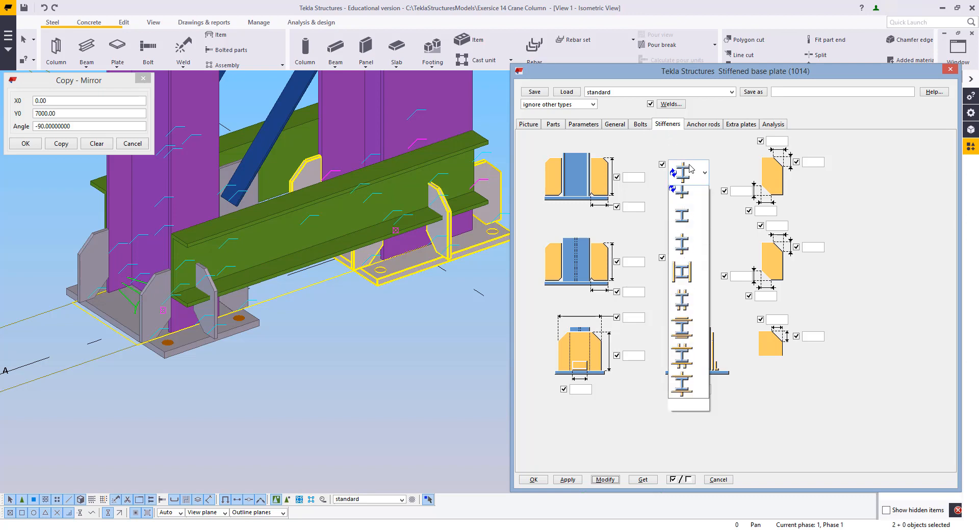
{"action": "left_click", "coordinate": [688, 232]}
{"action": "left_click", "coordinate": [690, 268]}
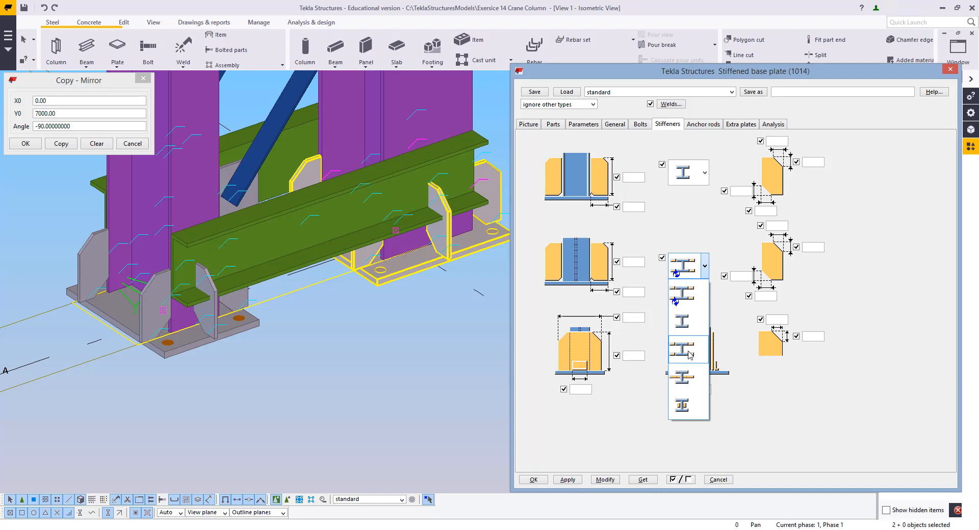
{"action": "left_click", "coordinate": [688, 351]}
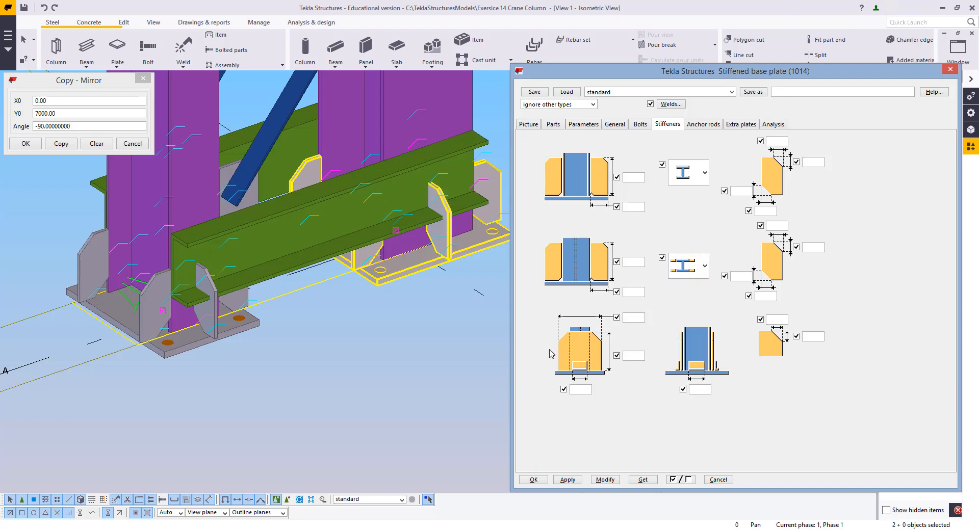
{"action": "middle_click_drag", "start_coordinate": [247, 345], "coordinate": [272, 349]}
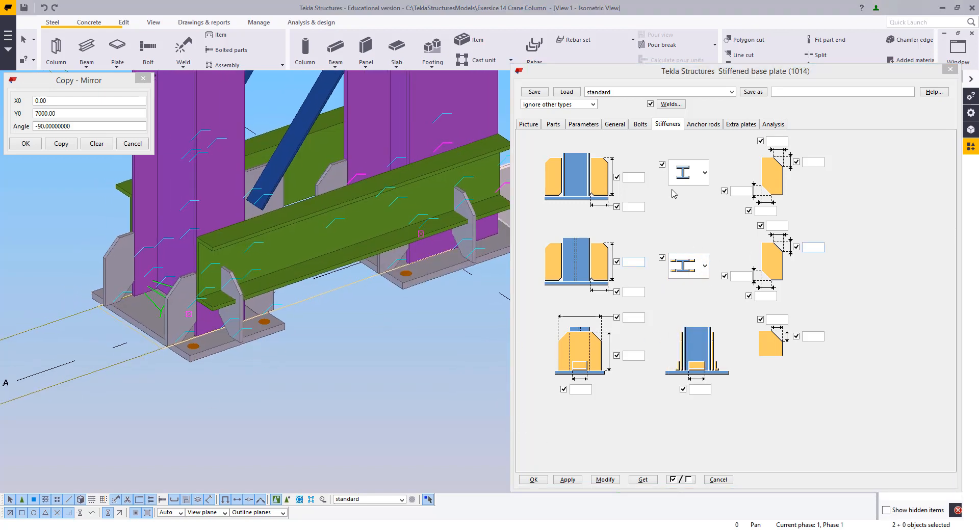
Set the flange plates' thickness to 12 and modify the base plate connection
{"action": "left_click", "coordinate": [554, 127]}
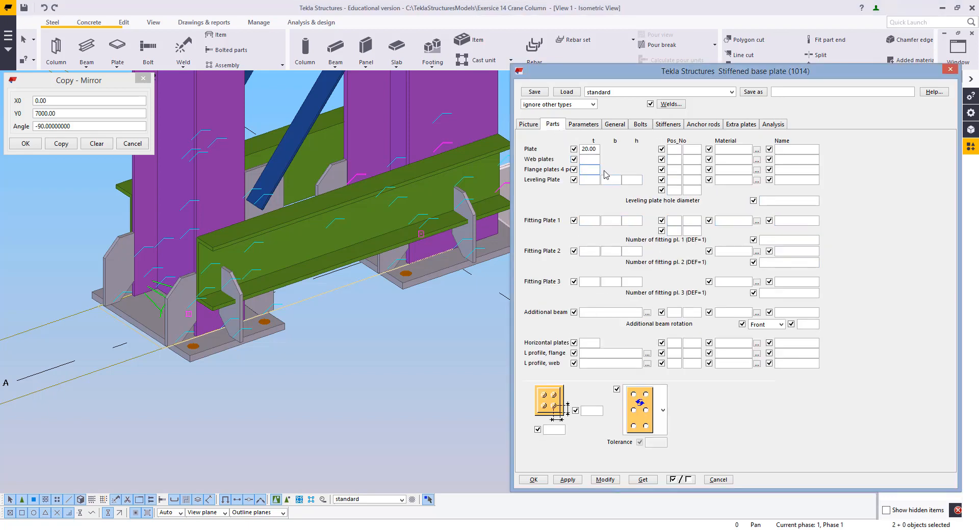
{"action": "type", "text": "12"}
{"action": "left_click", "coordinate": [605, 481]}
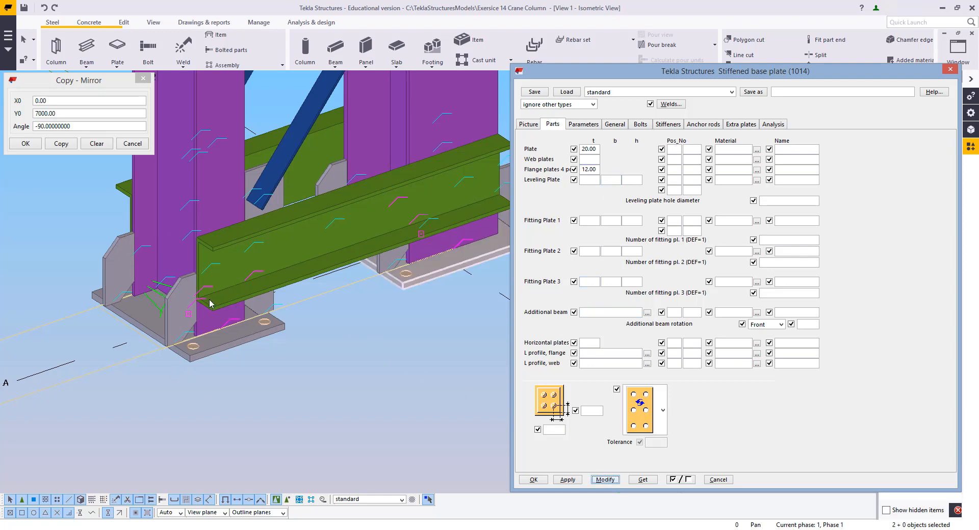
Measure the thickness of a stiffener plate at the column foot
{"action": "left_click", "coordinate": [131, 298]}
{"action": "scroll", "coordinate": [271, 272], "scroll_direction": "up", "scroll_amount": 5}
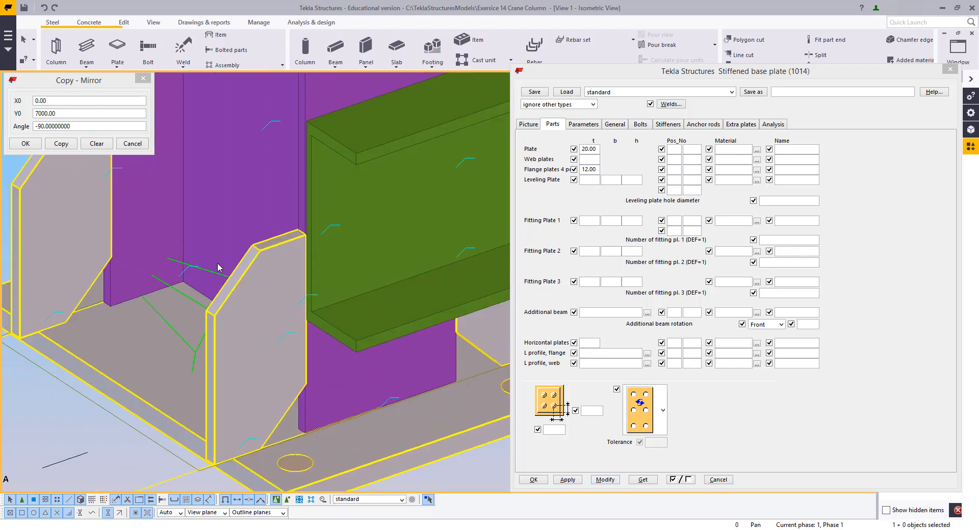
{"action": "key", "text": "f"}
{"action": "left_click", "coordinate": [309, 245]}
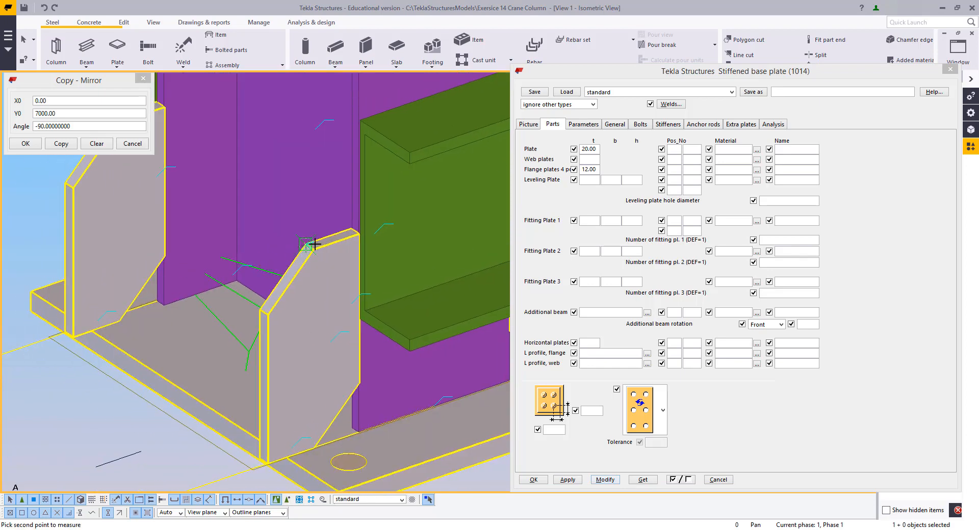
{"action": "left_click", "coordinate": [312, 251]}
{"action": "scroll", "coordinate": [280, 332], "scroll_direction": "down", "scroll_amount": 5}
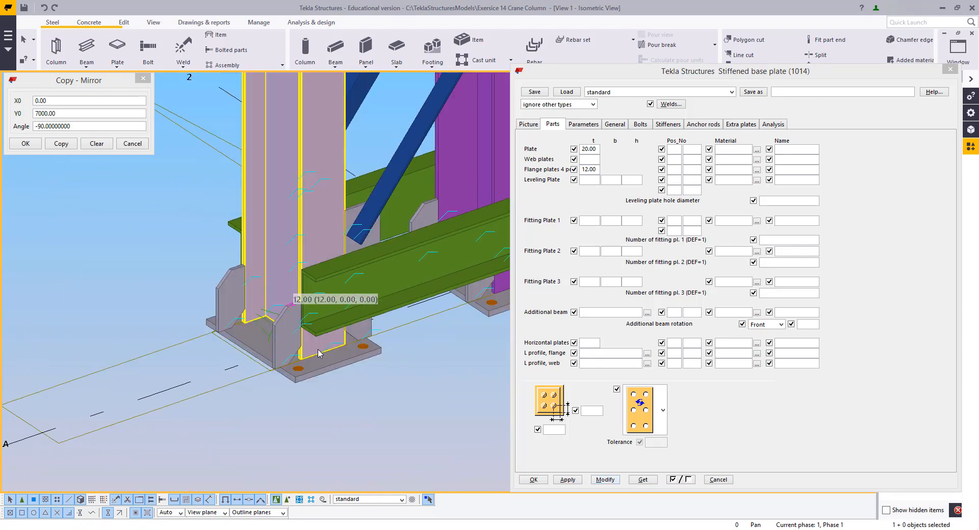
{"action": "right_click", "coordinate": [317, 374]}
{"action": "left_click", "coordinate": [347, 359]}
{"action": "left_click", "coordinate": [348, 365]}
{"action": "scroll", "coordinate": [348, 364], "scroll_direction": "down", "scroll_amount": 4}
{"action": "scroll", "coordinate": [449, 354], "scroll_direction": "up", "scroll_amount": 4}
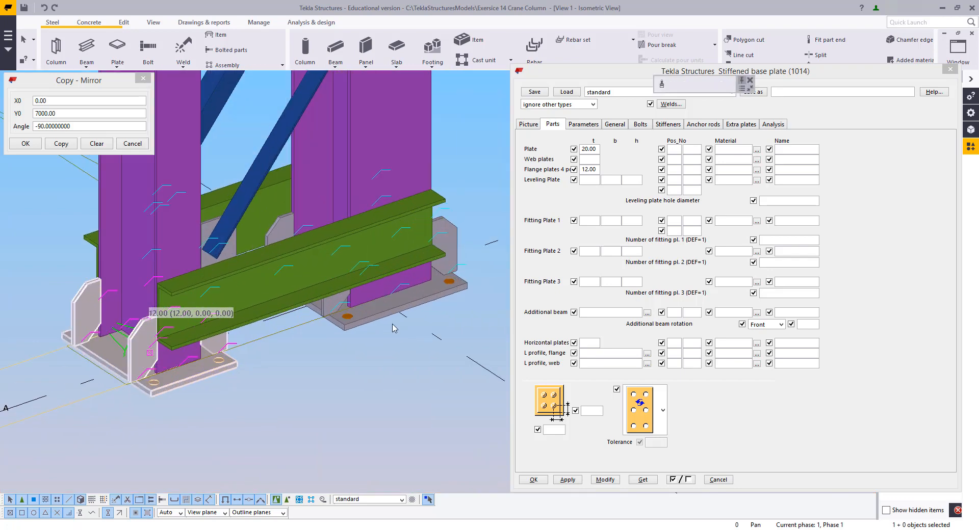
{"action": "left_click", "coordinate": [339, 331], "text": "ctrl"}
{"action": "scroll", "coordinate": [339, 333], "scroll_direction": "up", "scroll_amount": 3}
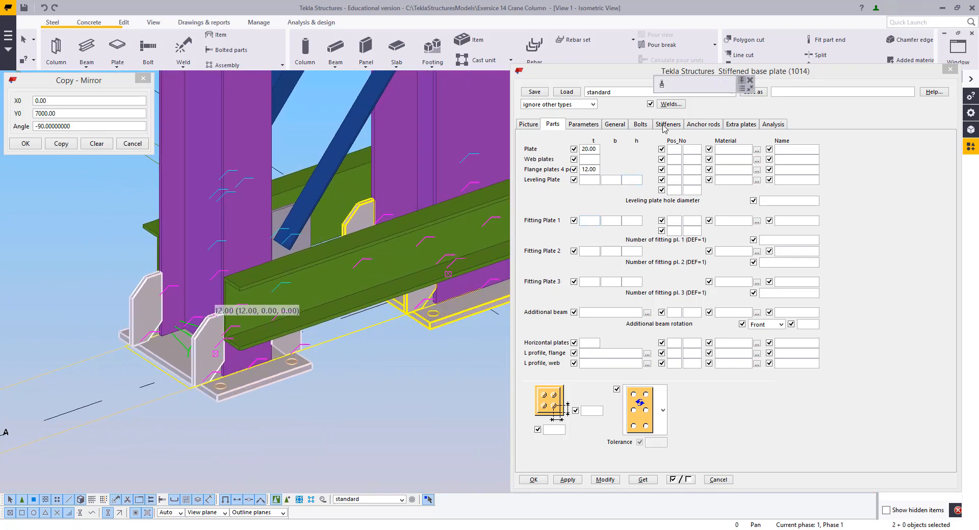
Set the anchor bolt layout to 2 bolts with 50 mm edge distances and 3 bolts spaced 240, then modify
{"action": "left_click", "coordinate": [667, 128]}
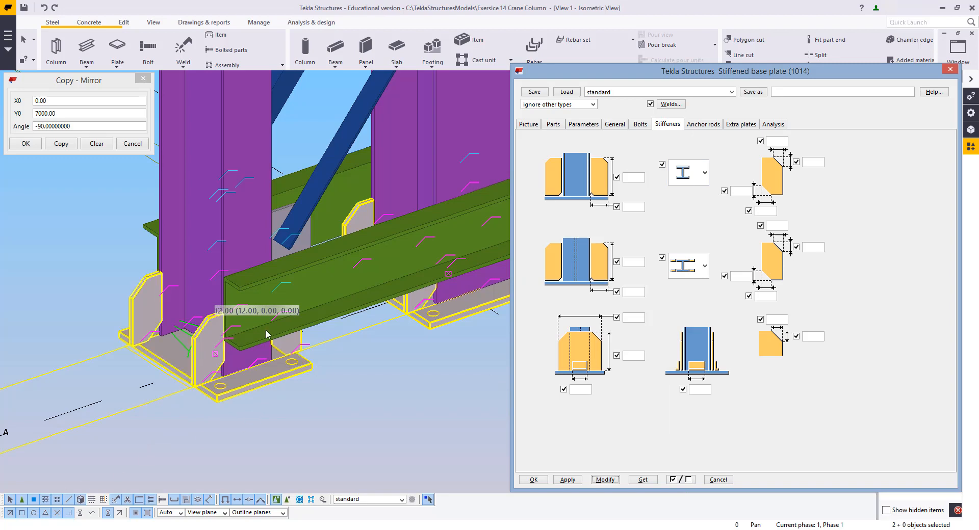
{"action": "middle_click_drag", "start_coordinate": [459, 342], "coordinate": [340, 383]}
{"action": "scroll", "coordinate": [414, 374], "scroll_direction": "down", "scroll_amount": 2}
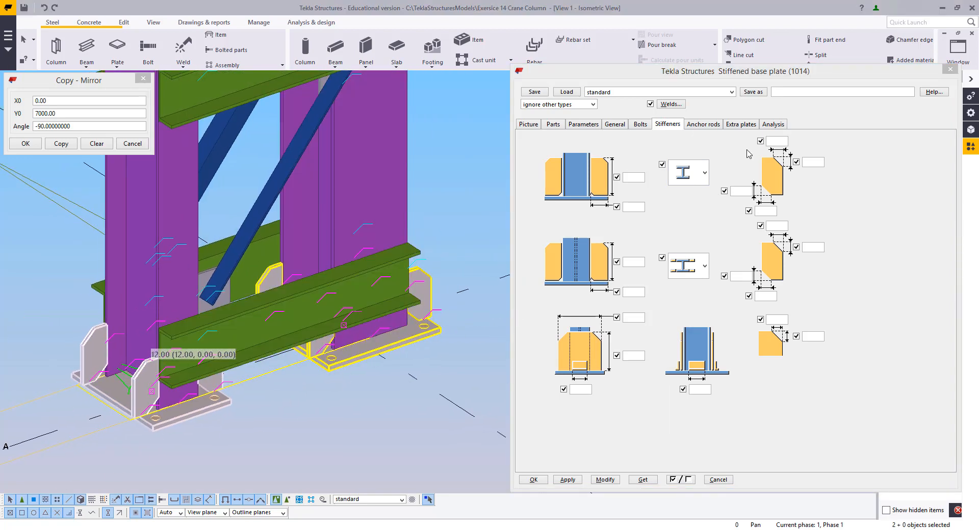
{"action": "left_click", "coordinate": [642, 126]}
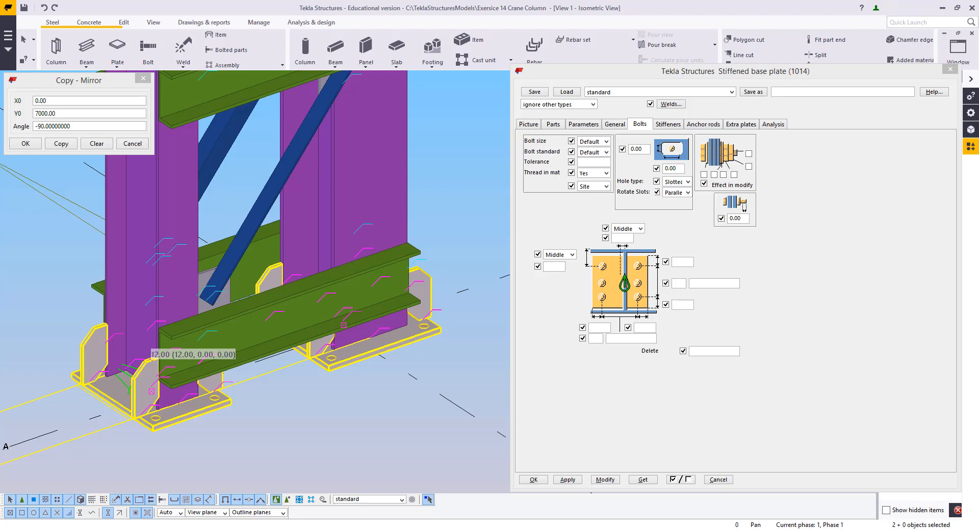
{"action": "scroll", "coordinate": [275, 397], "scroll_direction": "up", "scroll_amount": 5}
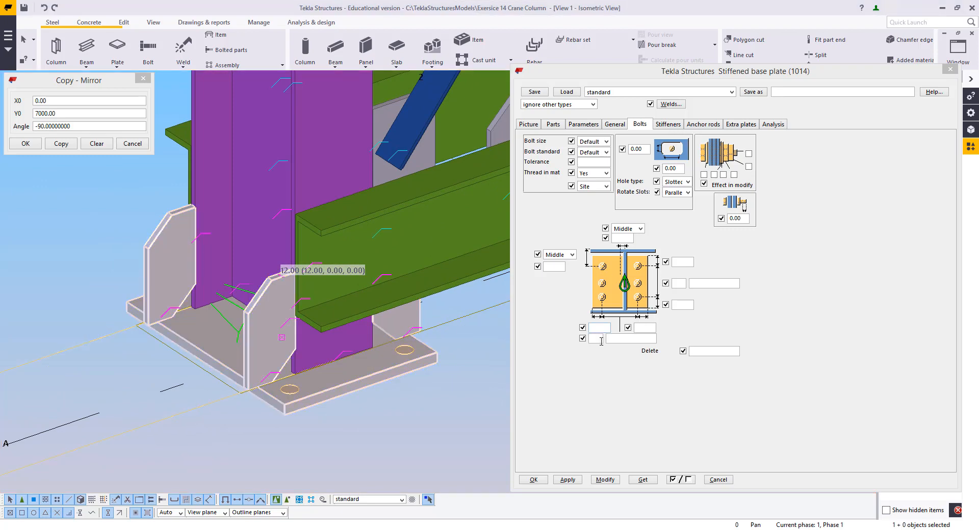
{"action": "left_click", "coordinate": [601, 339]}
{"action": "type", "text": "2"}
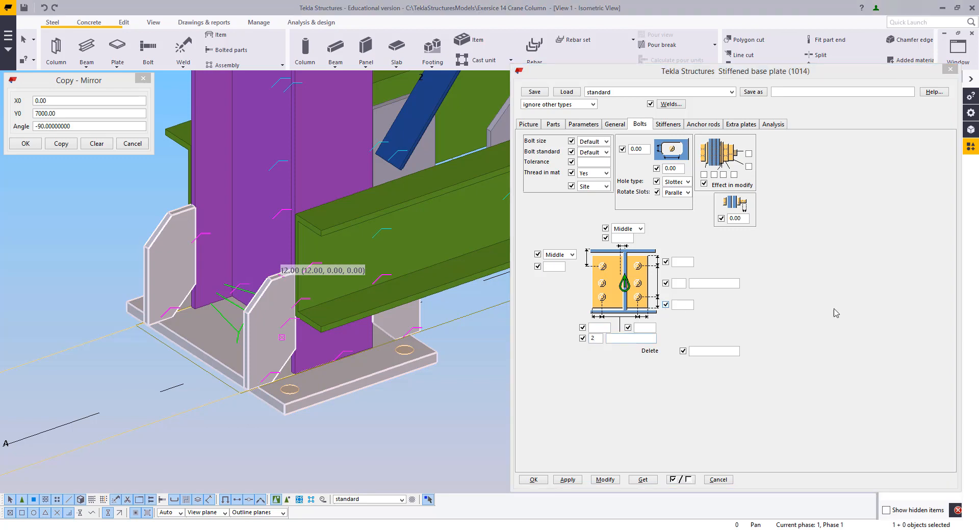
{"action": "left_click", "coordinate": [653, 337]}
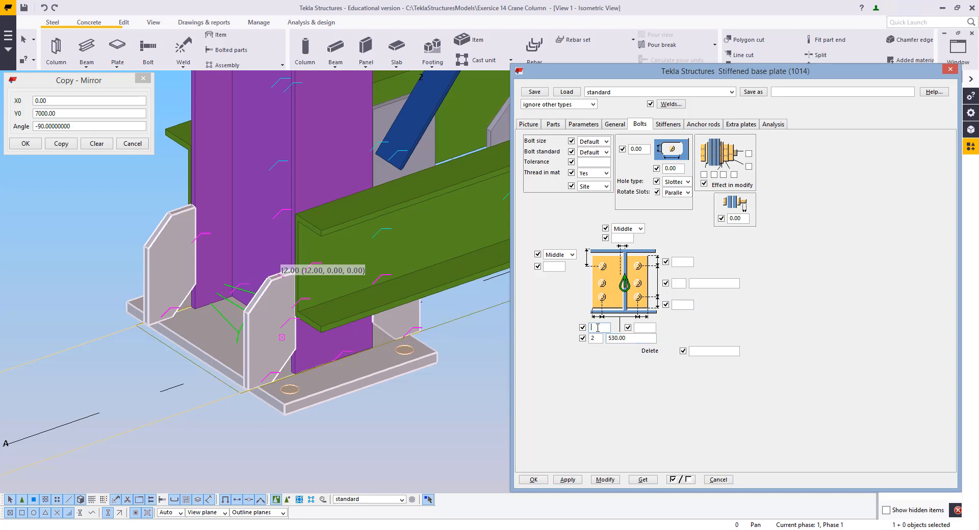
{"action": "left_click", "coordinate": [647, 328]}
{"action": "type", "text": "50"}
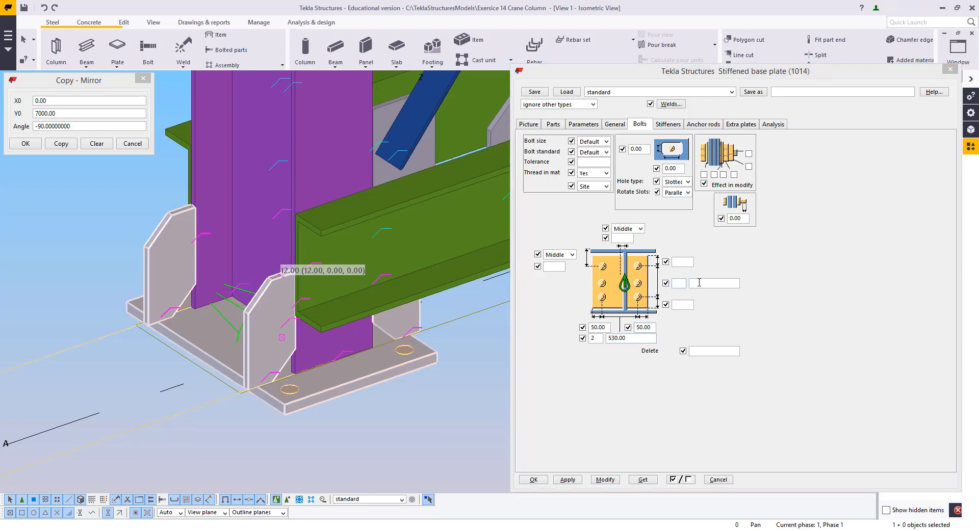
{"action": "type", "text": "3"}
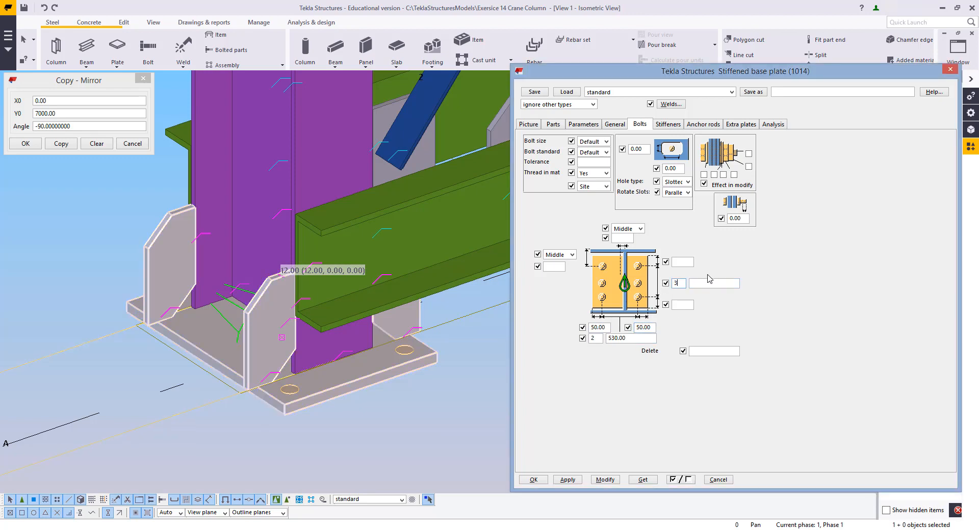
{"action": "left_click", "coordinate": [705, 284]}
{"action": "type", "text": "50"}
{"action": "type", "text": "0"}
{"action": "left_click", "coordinate": [605, 479]}
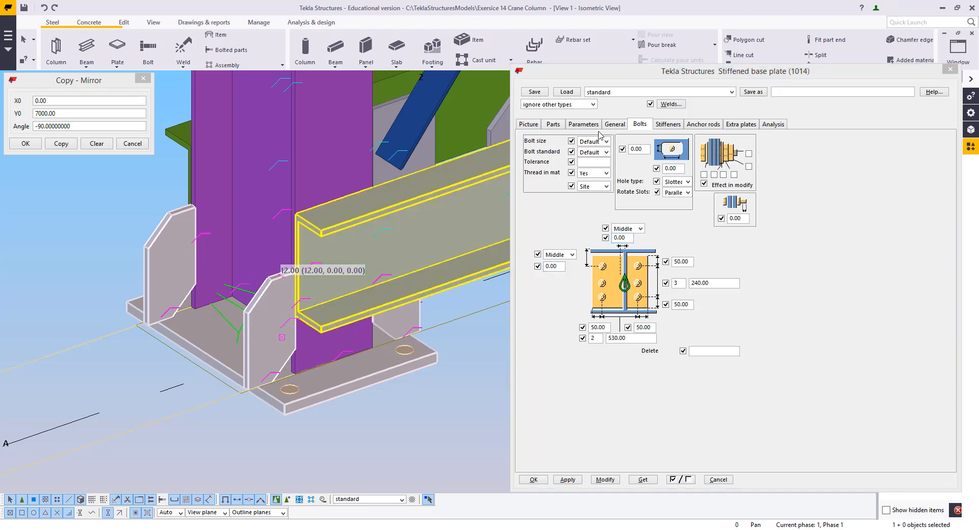
Set the anchor bolt size to 20 and the tolerance to 4, then modify the connection
{"action": "left_click", "coordinate": [582, 143]}
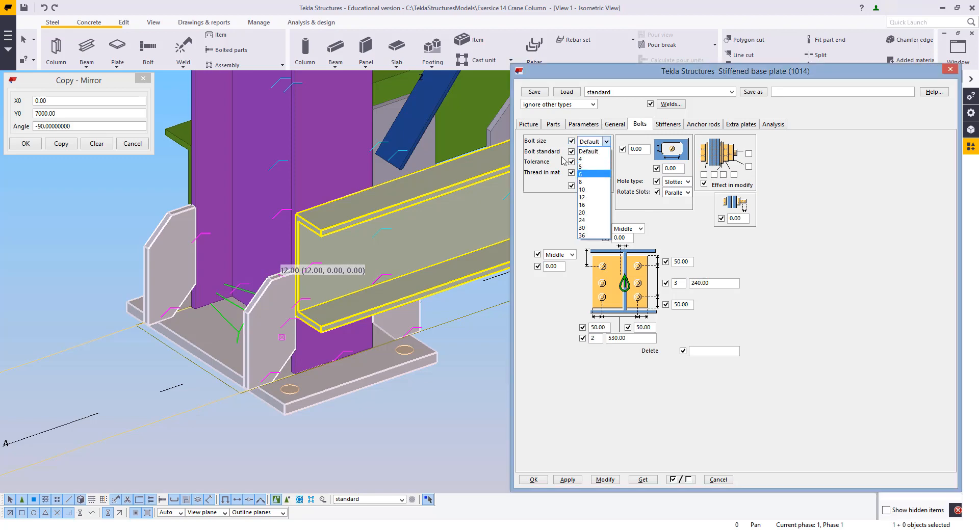
{"action": "left_click", "coordinate": [589, 213]}
{"action": "left_click", "coordinate": [587, 162]}
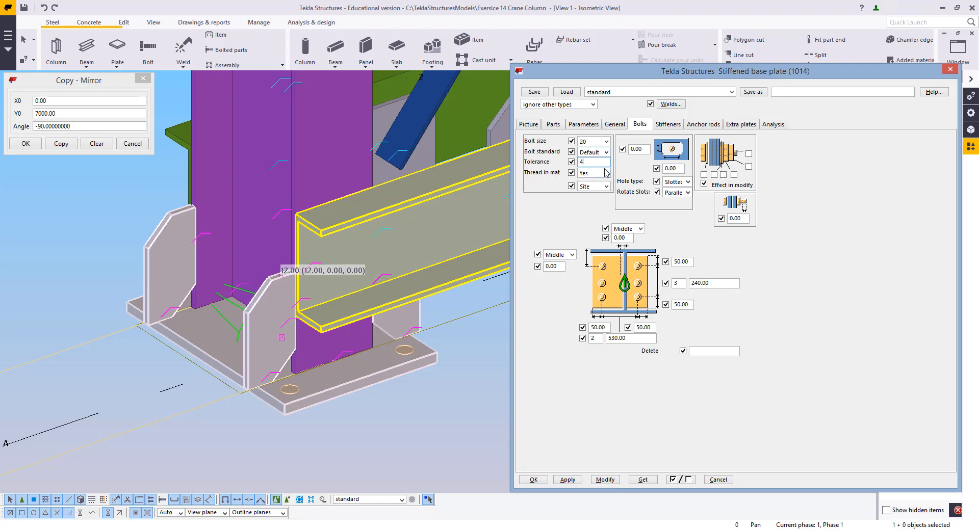
{"action": "left_click", "coordinate": [604, 154]}
{"action": "left_click", "coordinate": [604, 155]}
{"action": "left_click", "coordinate": [605, 480]}
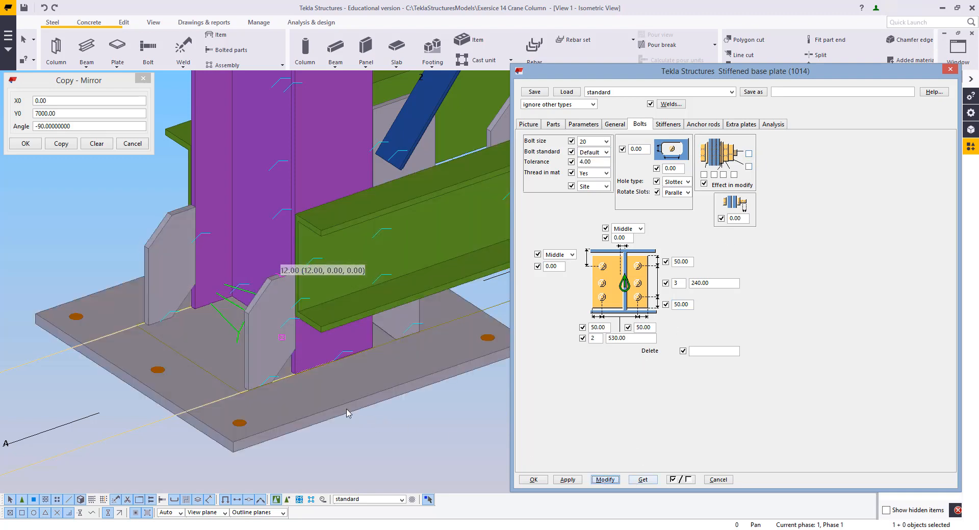
Inspect the modified base plate, stiffeners and bolt holes at the column foot
{"action": "middle_click_drag", "start_coordinate": [322, 344], "coordinate": [329, 312]}
{"action": "scroll", "coordinate": [312, 371], "scroll_direction": "down", "scroll_amount": 1}
{"action": "scroll", "coordinate": [322, 364], "scroll_direction": "up", "scroll_amount": 1}
{"action": "middle_click_drag", "start_coordinate": [341, 387], "coordinate": [326, 350]}
{"action": "scroll", "coordinate": [333, 367], "scroll_direction": "down", "scroll_amount": 1}
{"action": "middle_click_drag", "start_coordinate": [215, 361], "coordinate": [232, 336]}
{"action": "middle_click_drag", "start_coordinate": [285, 353], "coordinate": [251, 345]}
{"action": "scroll", "coordinate": [252, 342], "scroll_direction": "up", "scroll_amount": 1}
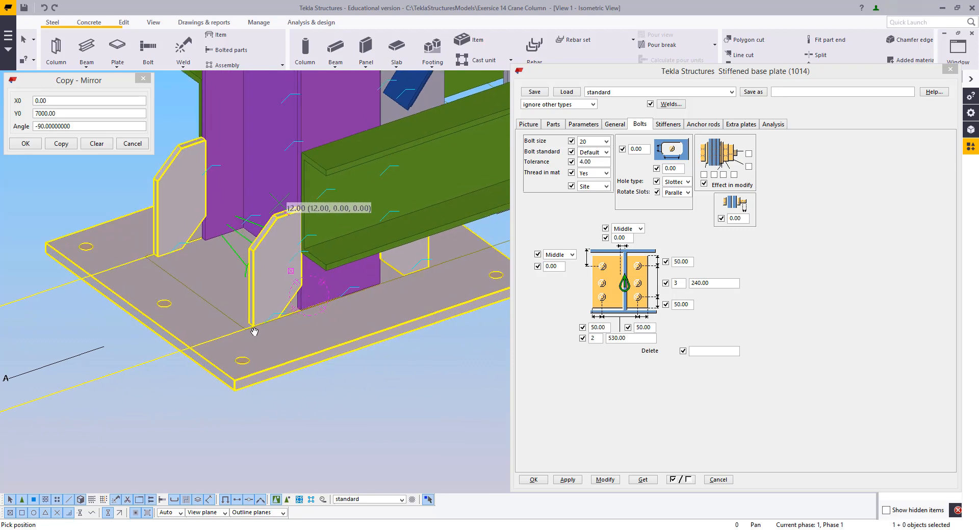
{"action": "scroll", "coordinate": [274, 332], "scroll_direction": "up", "scroll_amount": 1}
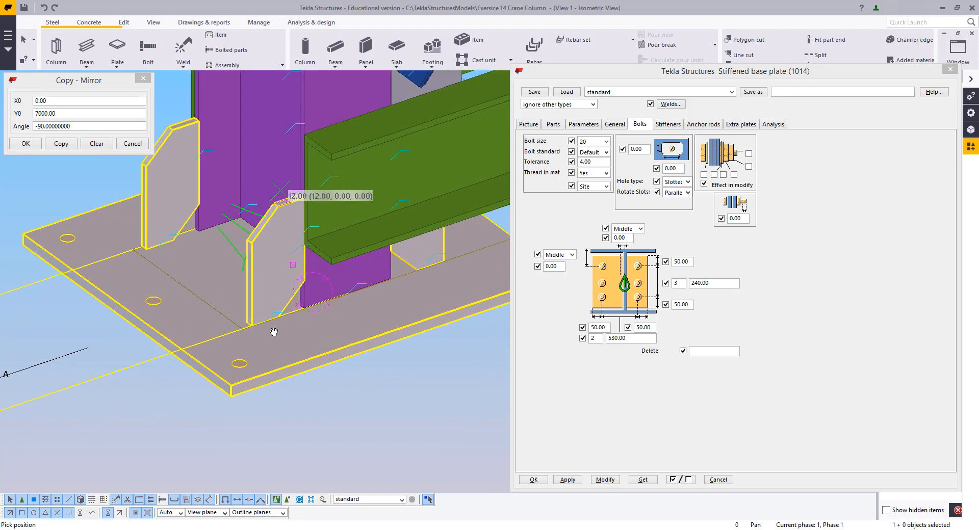
{"action": "left_click", "coordinate": [347, 293]}
{"action": "left_click", "coordinate": [231, 391]}
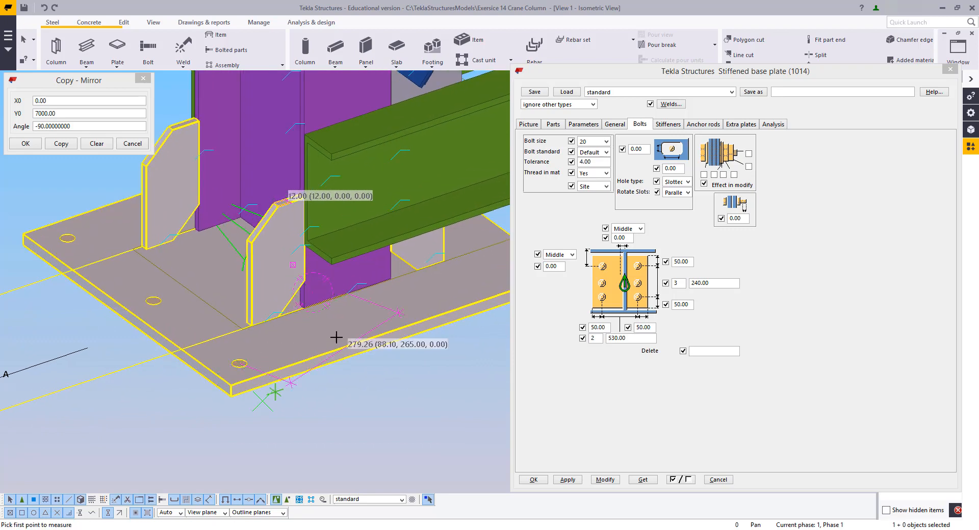
{"action": "right_click", "coordinate": [383, 344]}
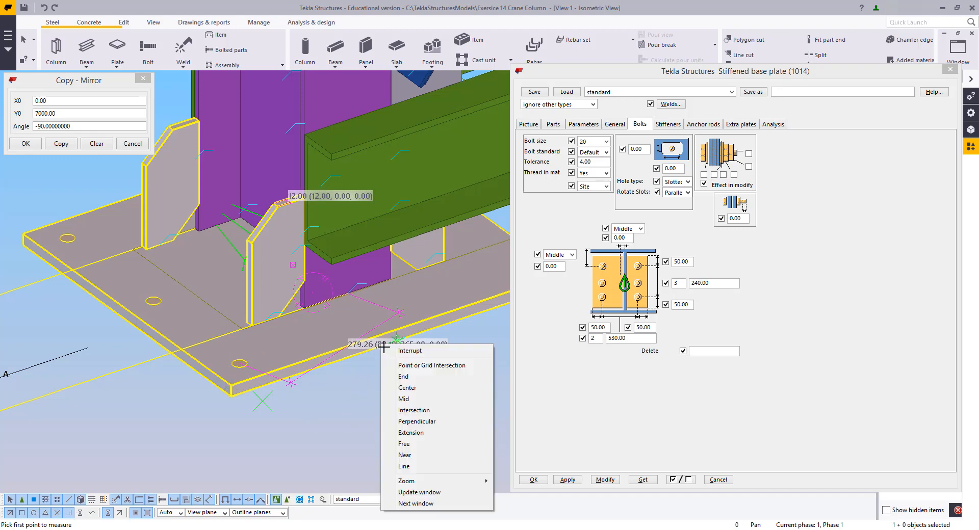
{"action": "left_click", "coordinate": [397, 350]}
{"action": "right_click", "coordinate": [435, 380]}
{"action": "left_click", "coordinate": [469, 438]}
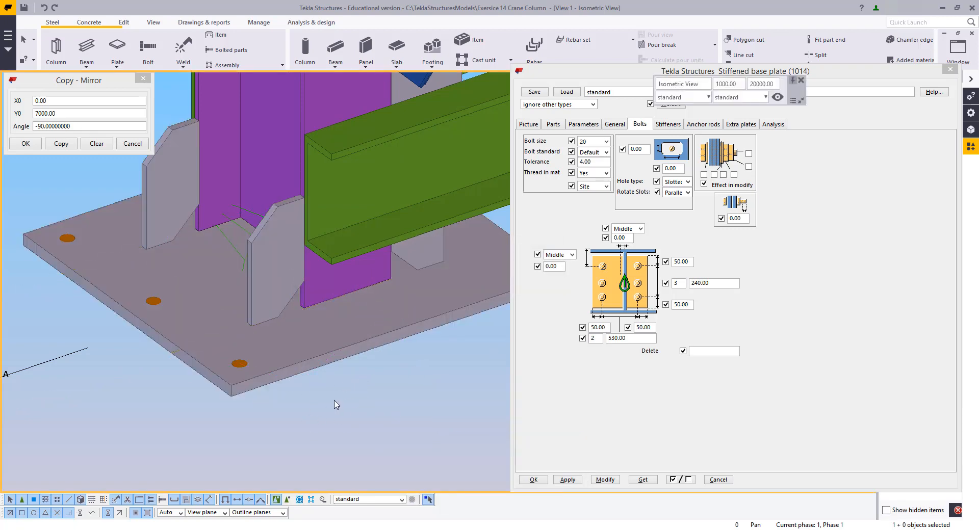
Measure the distance from the column face to the edge of the base plate beside the stiffener
{"action": "scroll", "coordinate": [277, 411], "scroll_direction": "up", "scroll_amount": 3}
{"action": "scroll", "coordinate": [278, 370], "scroll_direction": "up", "scroll_amount": 2}
{"action": "key", "text": "f"}
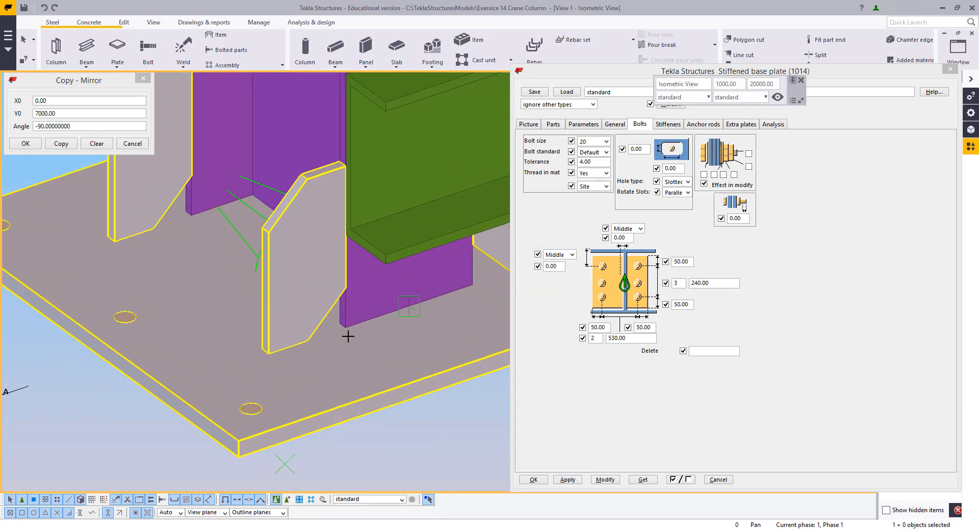
{"action": "left_click", "coordinate": [345, 328]}
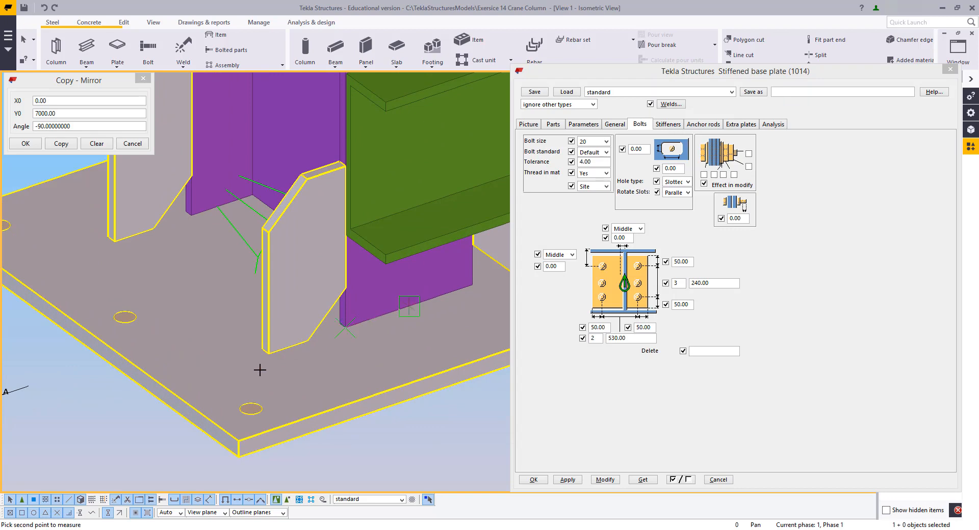
{"action": "left_click", "coordinate": [170, 391]}
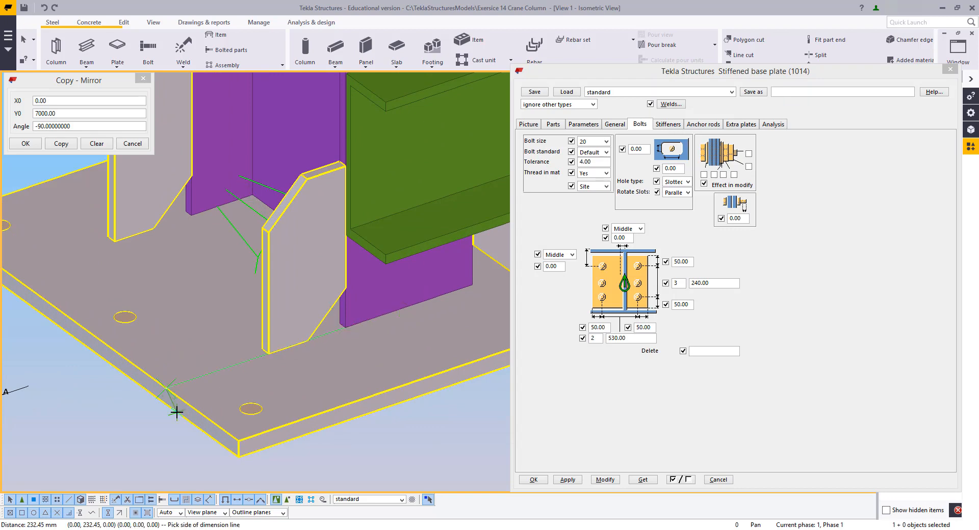
{"action": "scroll", "coordinate": [326, 461], "scroll_direction": "down", "scroll_amount": 2}
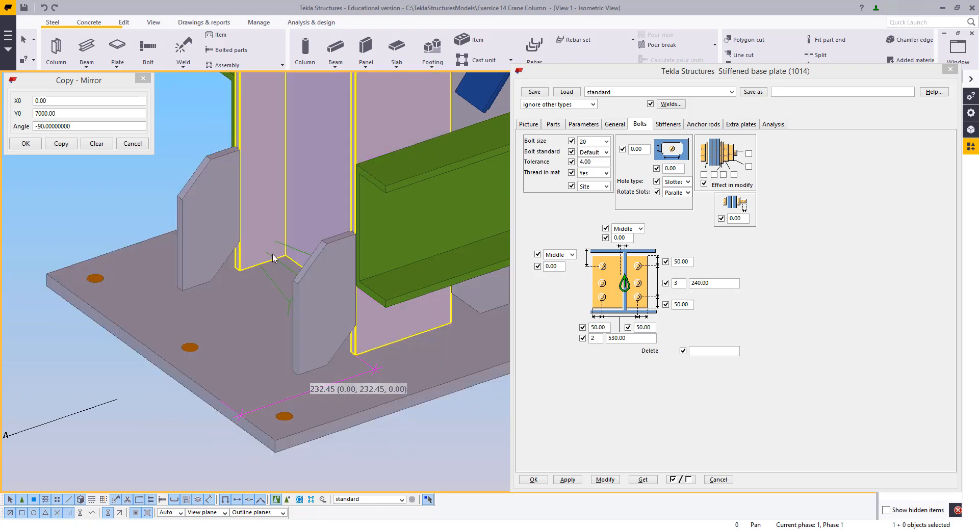
{"action": "left_click", "coordinate": [276, 259]}
Set the stiffener dimensions to 232 and their chamfers to 15 in the stiffened base plate, then modify the connection
{"action": "left_click", "coordinate": [667, 125]}
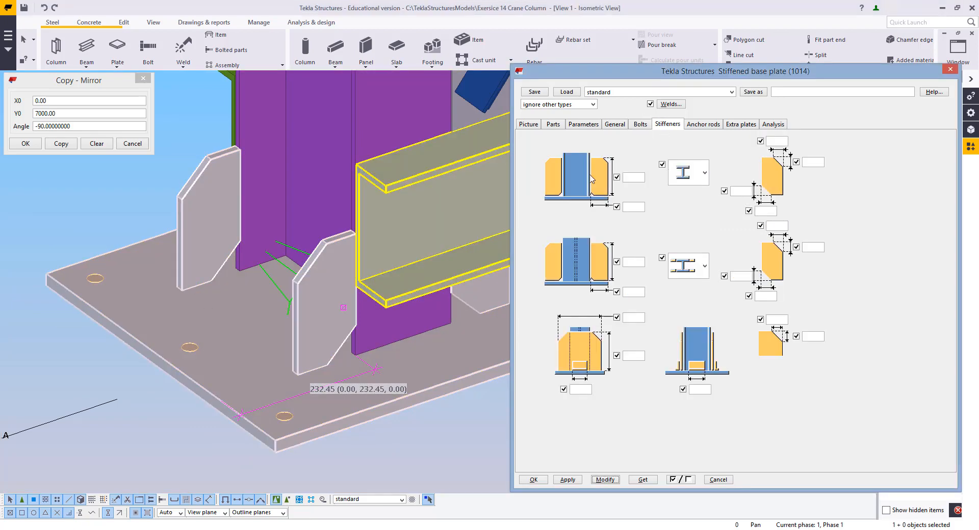
{"action": "middle_click_drag", "start_coordinate": [274, 381], "coordinate": [262, 388]}
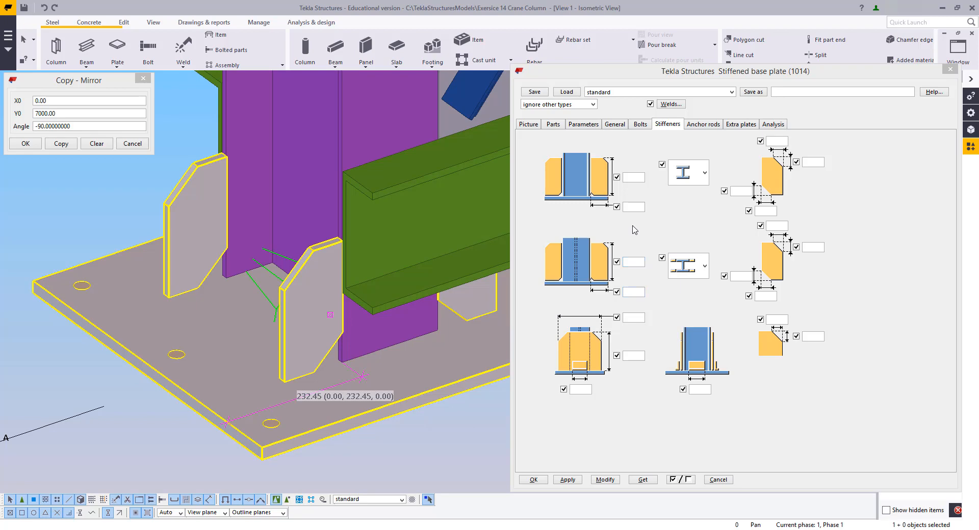
{"action": "left_click", "coordinate": [641, 293]}
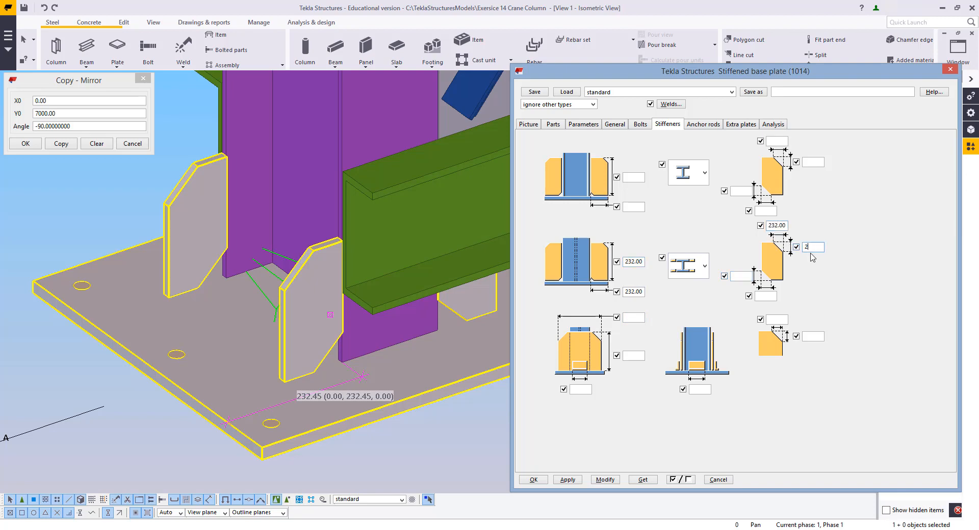
{"action": "type", "text": "32"}
{"action": "left_click", "coordinate": [340, 353]}
{"action": "left_click", "coordinate": [345, 363]}
{"action": "type", "text": "15"}
{"action": "left_click", "coordinate": [605, 479]}
Inspect the resized stiffeners from several angles around the column foot
{"action": "middle_click_drag", "start_coordinate": [294, 364], "coordinate": [261, 333]}
{"action": "scroll", "coordinate": [437, 344], "scroll_direction": "down", "scroll_amount": 1}
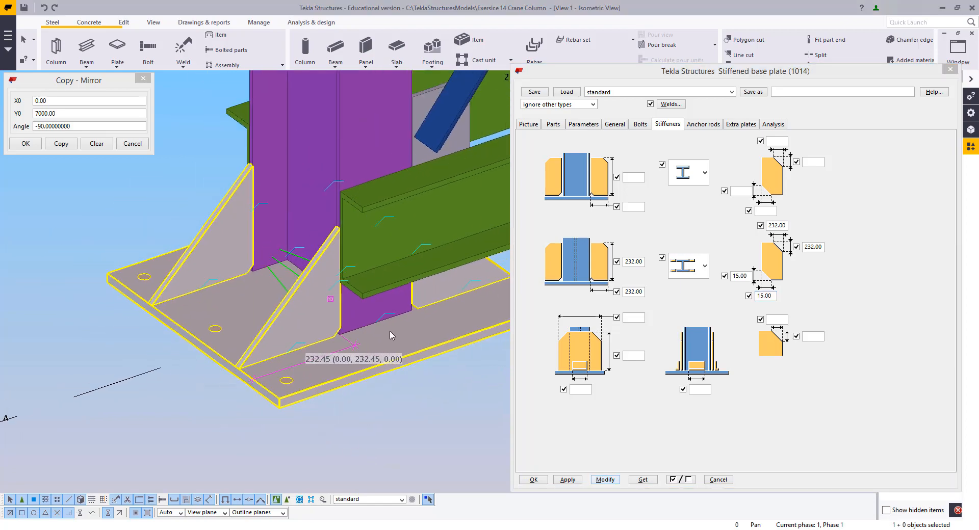
{"action": "key", "text": "v"}
{"action": "left_click", "coordinate": [385, 317]}
{"action": "middle_click_drag", "start_coordinate": [414, 325], "coordinate": [462, 310], "text": "ctrl"}
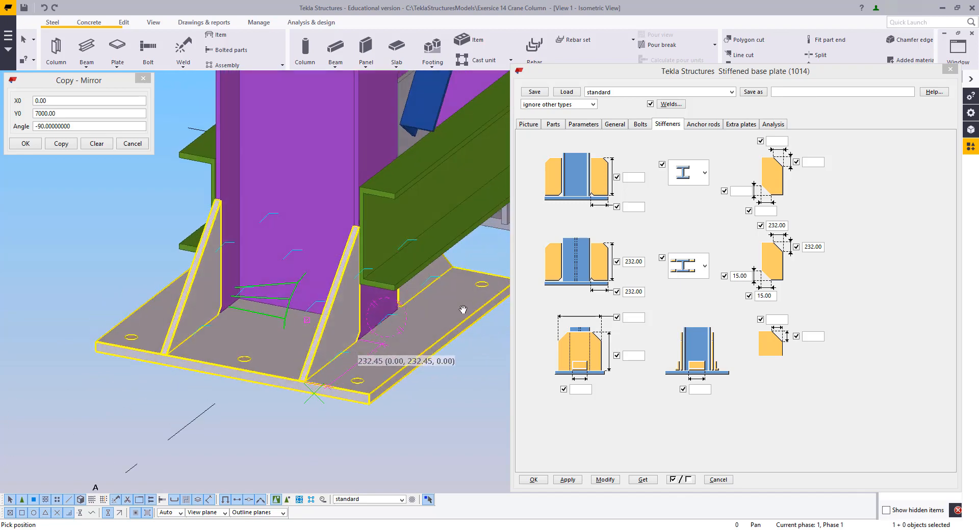
{"action": "middle_click_drag", "start_coordinate": [241, 301], "coordinate": [314, 339]}
{"action": "scroll", "coordinate": [394, 339], "scroll_direction": "up", "scroll_amount": 2}
{"action": "middle_click_drag", "start_coordinate": [394, 339], "coordinate": [350, 335], "text": "ctrl"}
{"action": "scroll", "coordinate": [273, 351], "scroll_direction": "up", "scroll_amount": 2}
{"action": "scroll", "coordinate": [273, 350], "scroll_direction": "down", "scroll_amount": 2}
{"action": "middle_click_drag", "start_coordinate": [273, 350], "coordinate": [199, 306], "text": "ctrl"}
{"action": "right_click", "coordinate": [144, 250]}
{"action": "left_click", "coordinate": [165, 257]}
{"action": "middle_click_drag", "start_coordinate": [235, 248], "coordinate": [298, 279], "text": "ctrl"}
{"action": "scroll", "coordinate": [286, 357], "scroll_direction": "up", "scroll_amount": 5}
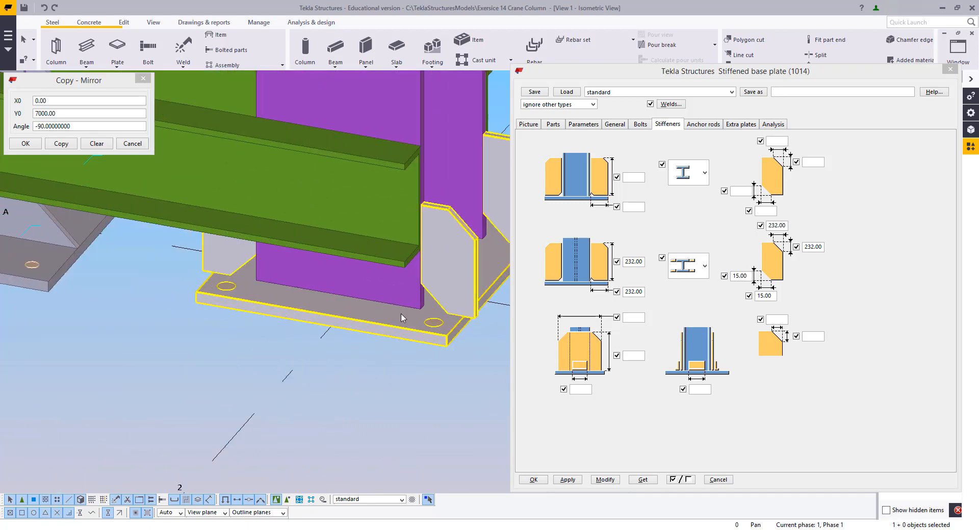
{"action": "scroll", "coordinate": [270, 442], "scroll_direction": "up", "scroll_amount": 2}
{"action": "scroll", "coordinate": [235, 445], "scroll_direction": "up", "scroll_amount": 1}
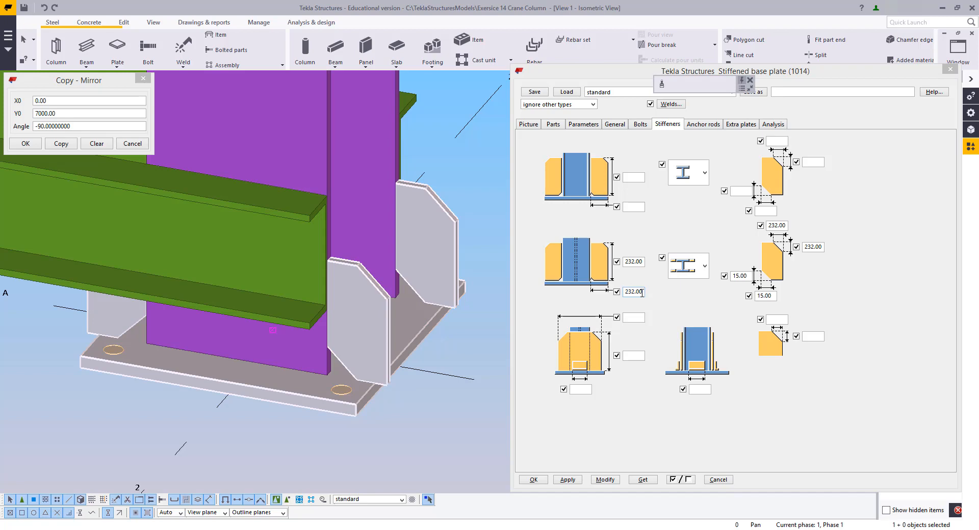
Set the anchor bolt group spacing to 550 and the bolt spacing to 262.5, then modify the connection
{"action": "left_click", "coordinate": [640, 125]}
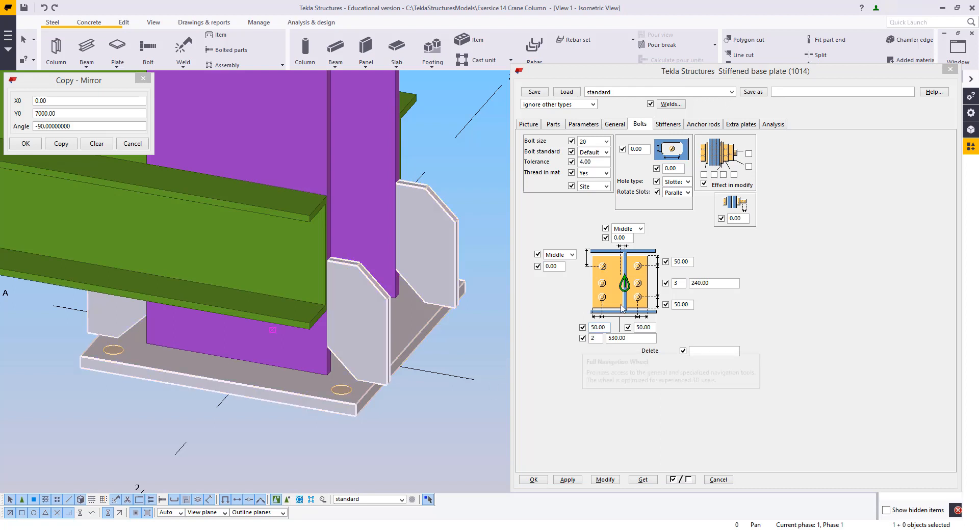
{"action": "left_click", "coordinate": [636, 348]}
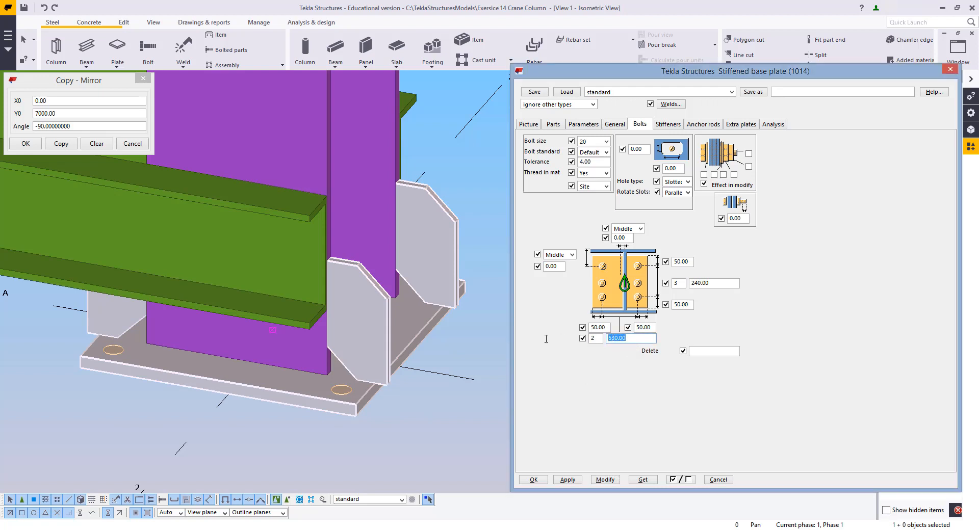
{"action": "type", "text": "550"}
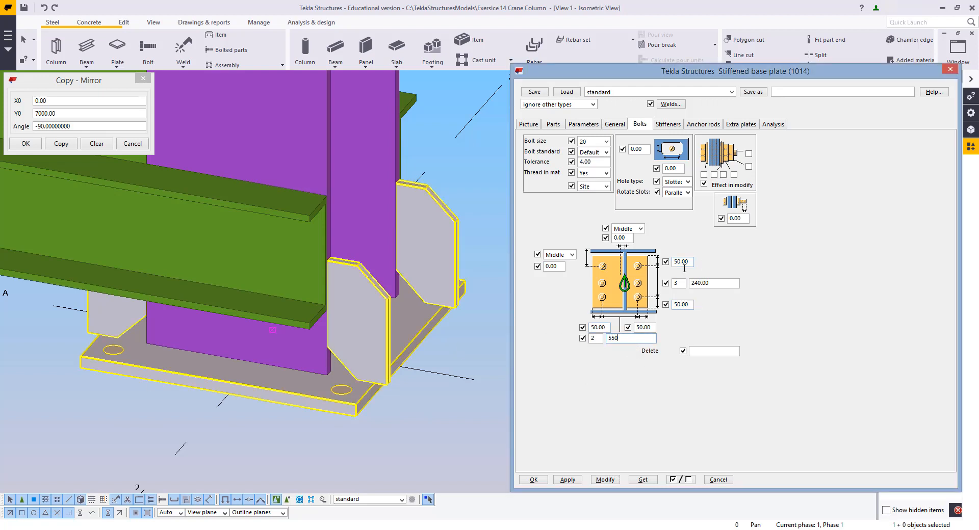
{"action": "left_click_drag", "start_coordinate": [712, 284], "coordinate": [691, 293]}
{"action": "key", "text": "BackSpace"}
{"action": "type", "text": "262.5"}
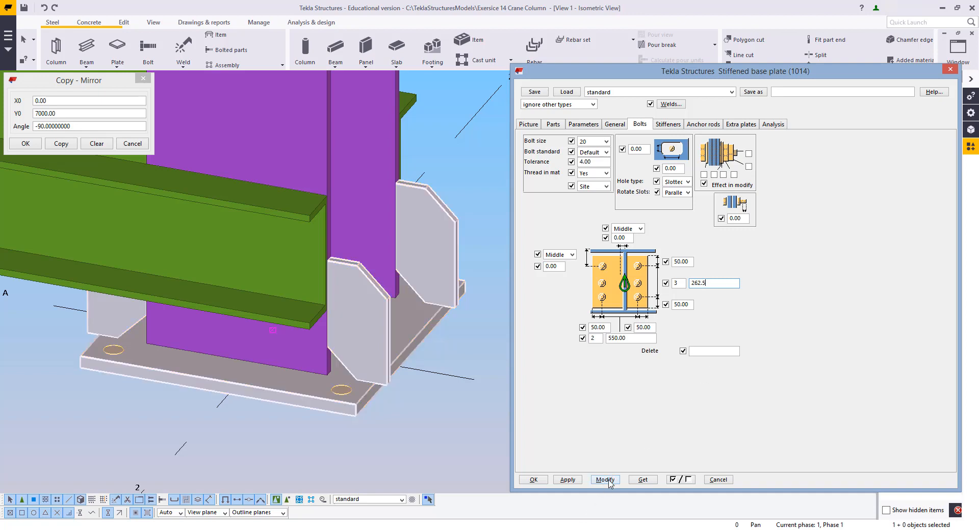
{"action": "left_click", "coordinate": [605, 479]}
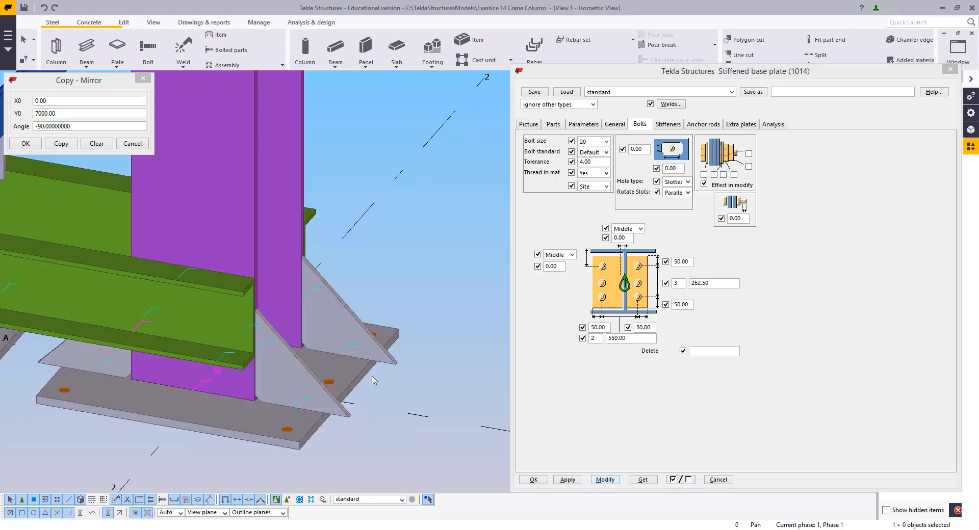
Measure the distance from the column face to the base plate edge along the stiffener
{"action": "scroll", "coordinate": [272, 408], "scroll_direction": "up", "scroll_amount": 6}
{"action": "key", "text": "f"}
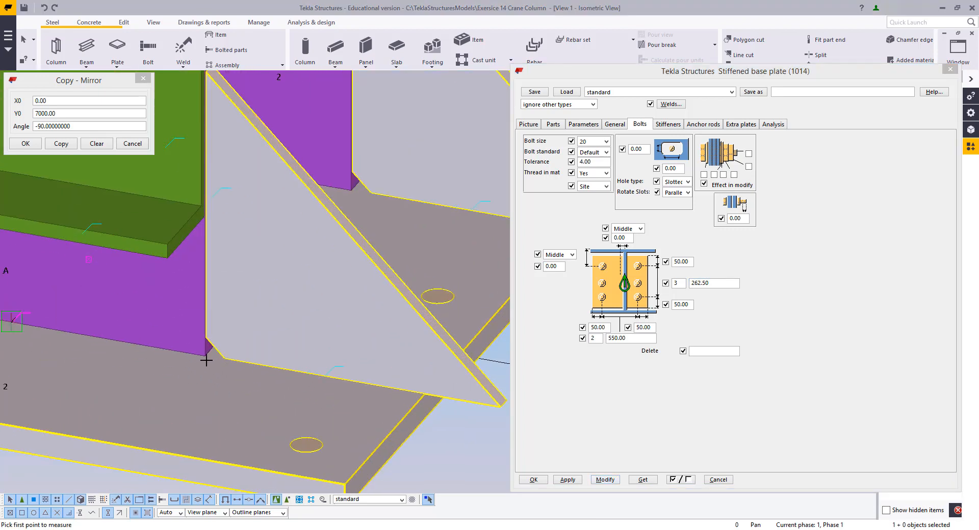
{"action": "left_click", "coordinate": [205, 356]}
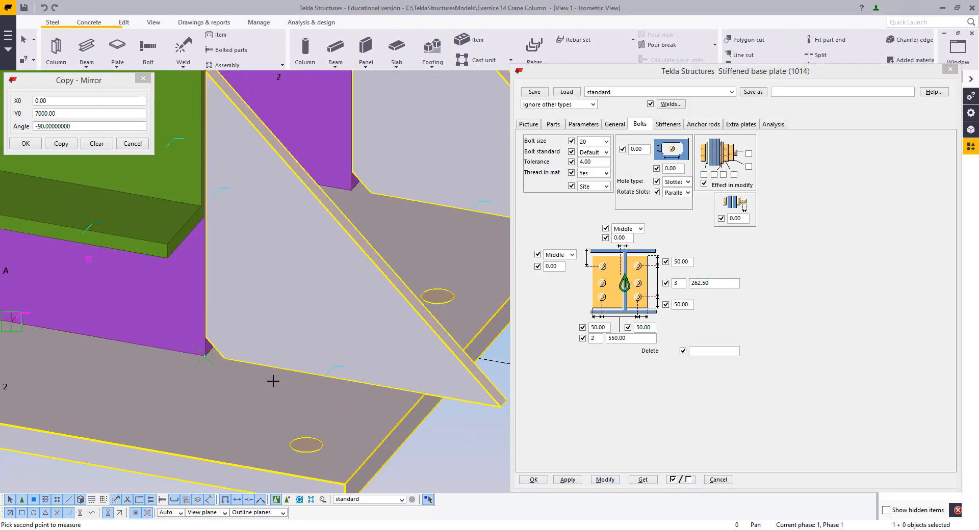
{"action": "left_click", "coordinate": [420, 395]}
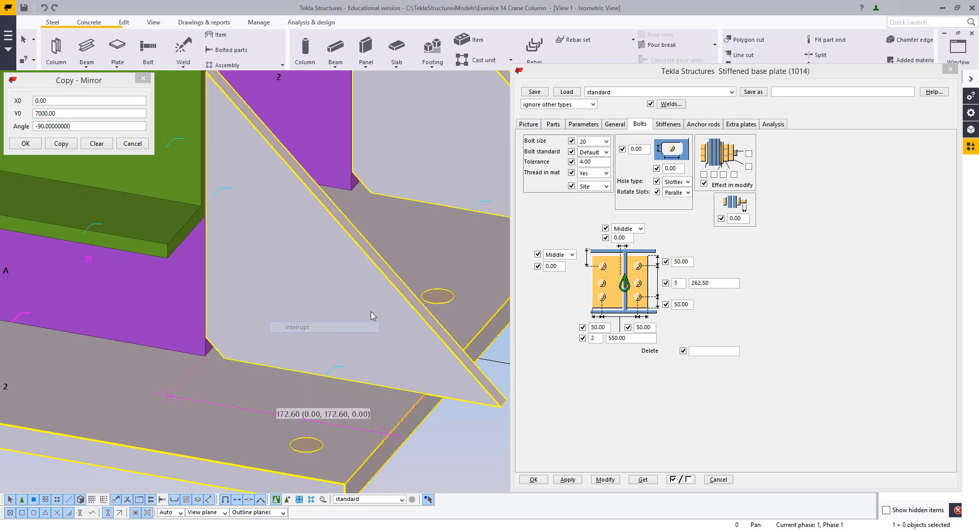
Set all stiffener dimensions to 172 in the stiffened base plate, then modify the connection
{"action": "left_click", "coordinate": [674, 128]}
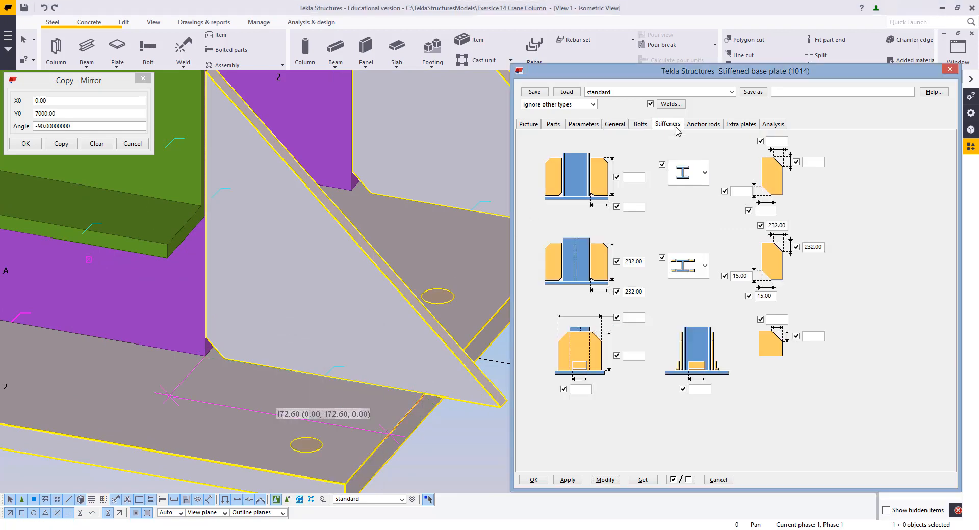
{"action": "double_click", "coordinate": [642, 262]}
{"action": "type", "text": "1"}
{"action": "key", "text": "Tab"}
{"action": "type", "text": "172"}
{"action": "key", "text": "Tab"}
{"action": "type", "text": "172"}
{"action": "key", "text": "Tab"}
{"action": "type", "text": "172"}
{"action": "left_click", "coordinate": [605, 479]}
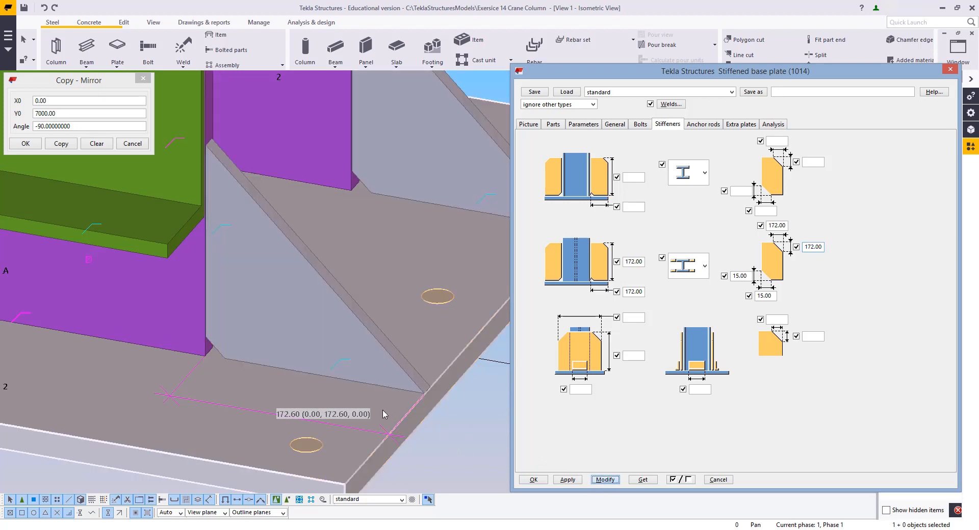
Apply the stiffened base plate settings and close the dialog
{"action": "scroll", "coordinate": [431, 339], "scroll_direction": "down", "scroll_amount": 1}
{"action": "middle_click_drag", "start_coordinate": [430, 339], "coordinate": [298, 424]}
{"action": "left_click", "coordinate": [471, 366]}
{"action": "scroll", "coordinate": [471, 366], "scroll_direction": "down", "scroll_amount": 8}
{"action": "scroll", "coordinate": [299, 424], "scroll_direction": "up", "scroll_amount": 6}
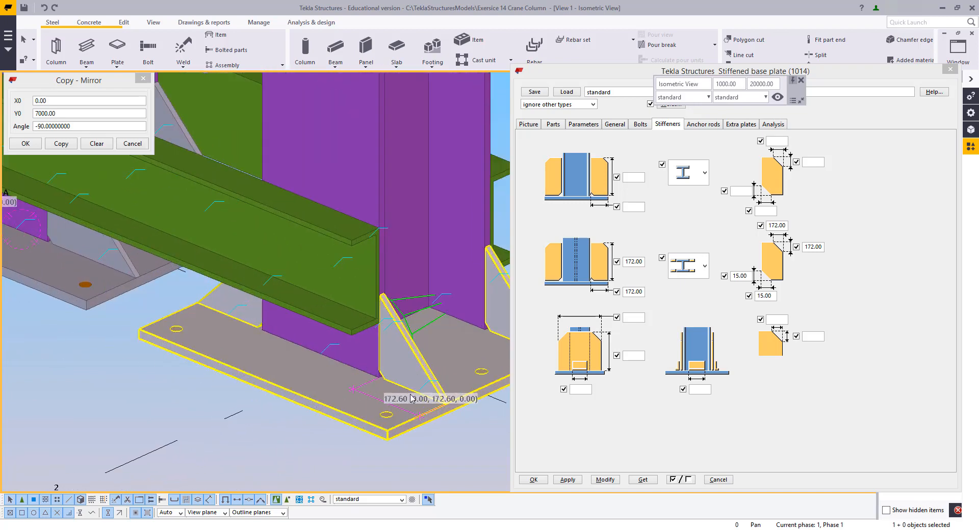
{"action": "left_click", "coordinate": [567, 480]}
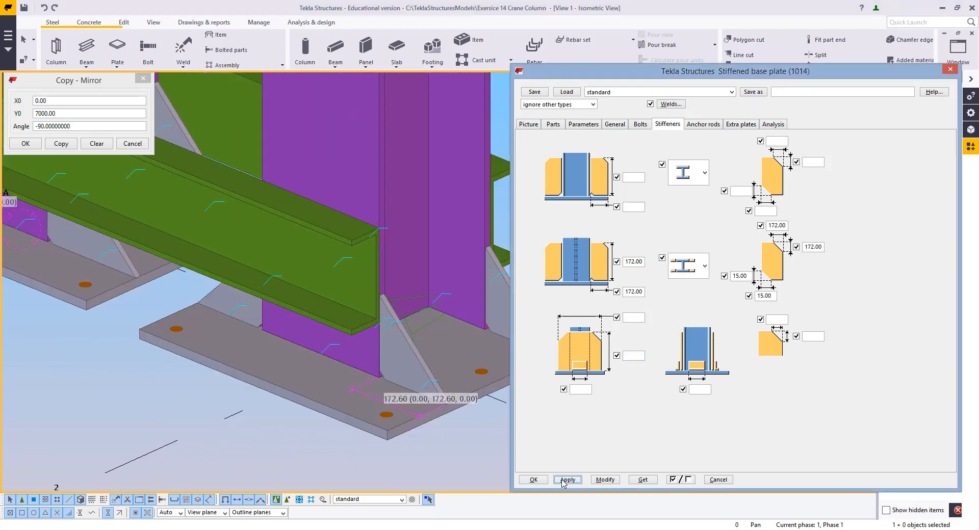
{"action": "left_click", "coordinate": [533, 480]}
Navigate the view up the column to the upper channel beam connection
{"action": "scroll", "coordinate": [476, 461], "scroll_direction": "down", "scroll_amount": 5}
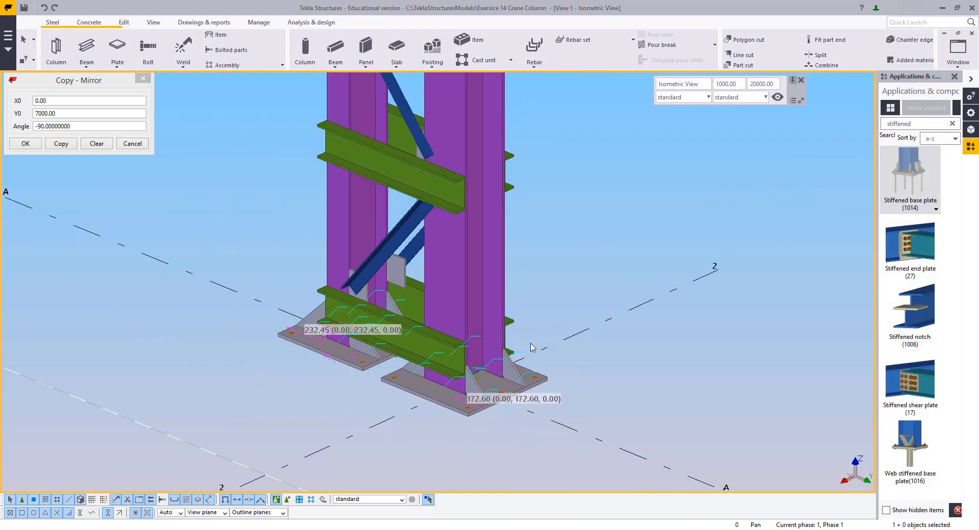
{"action": "right_click", "coordinate": [544, 278]}
{"action": "left_click", "coordinate": [574, 334]}
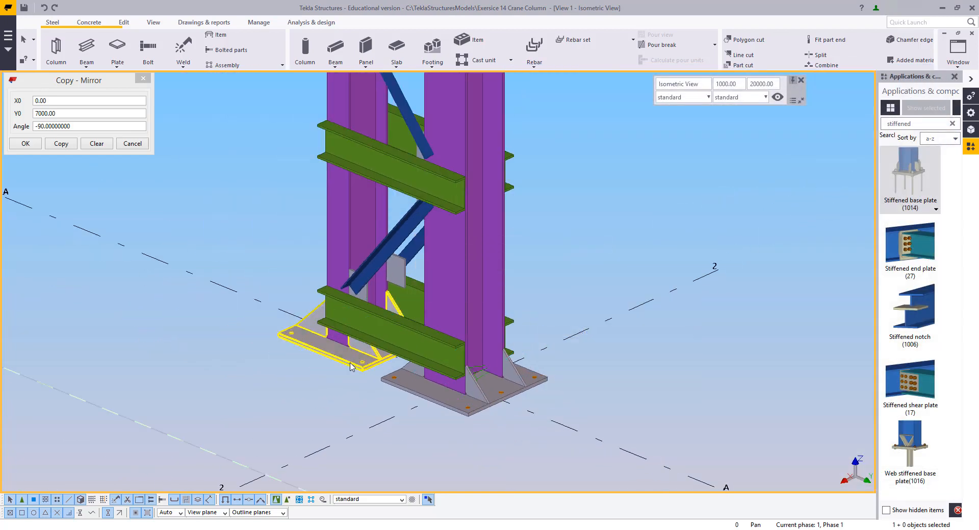
{"action": "middle_click_drag", "start_coordinate": [347, 366], "coordinate": [352, 286], "text": "ctrl"}
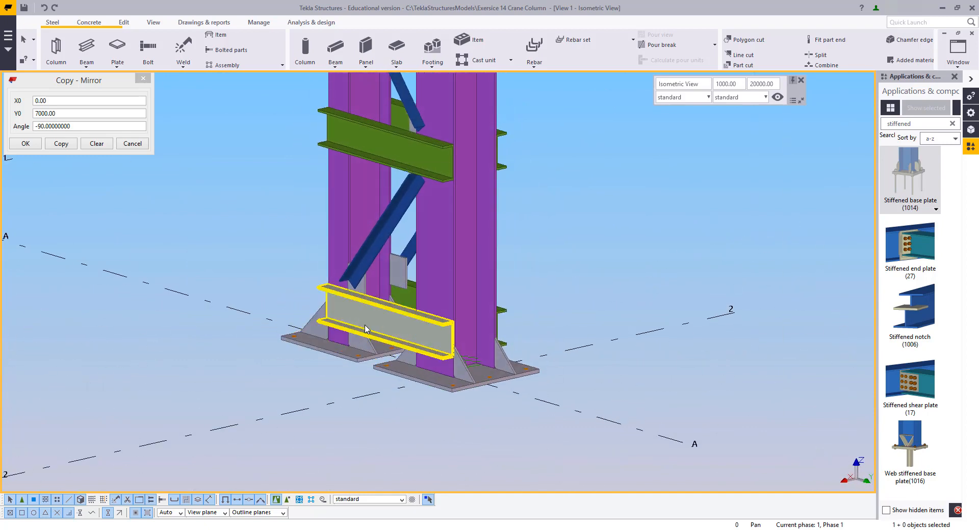
{"action": "scroll", "coordinate": [365, 324], "scroll_direction": "up", "scroll_amount": 3}
{"action": "middle_click_drag", "start_coordinate": [508, 218], "coordinate": [522, 500]}
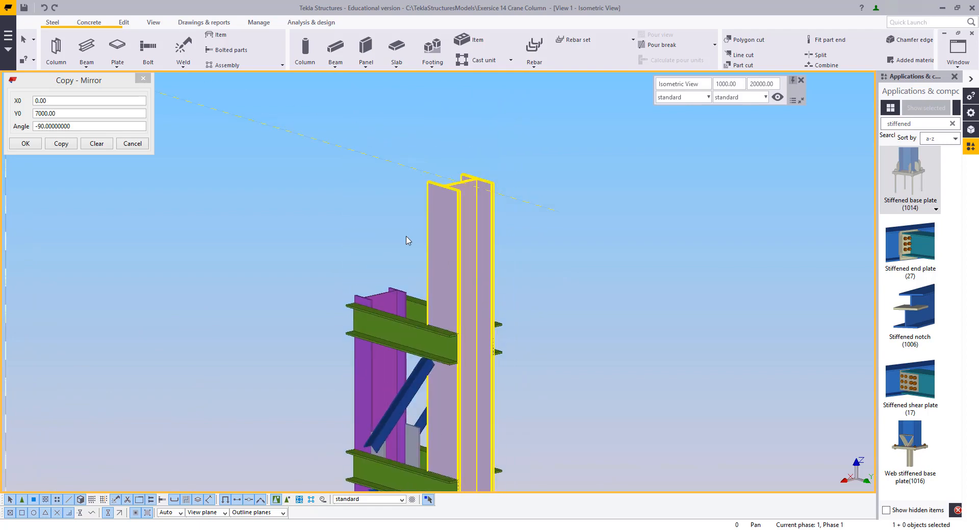
{"action": "scroll", "coordinate": [374, 326], "scroll_direction": "up", "scroll_amount": 7}
{"action": "key", "text": "v"}
{"action": "left_click", "coordinate": [383, 280]}
{"action": "middle_click_drag", "start_coordinate": [384, 281], "coordinate": [626, 327], "text": "ctrl"}
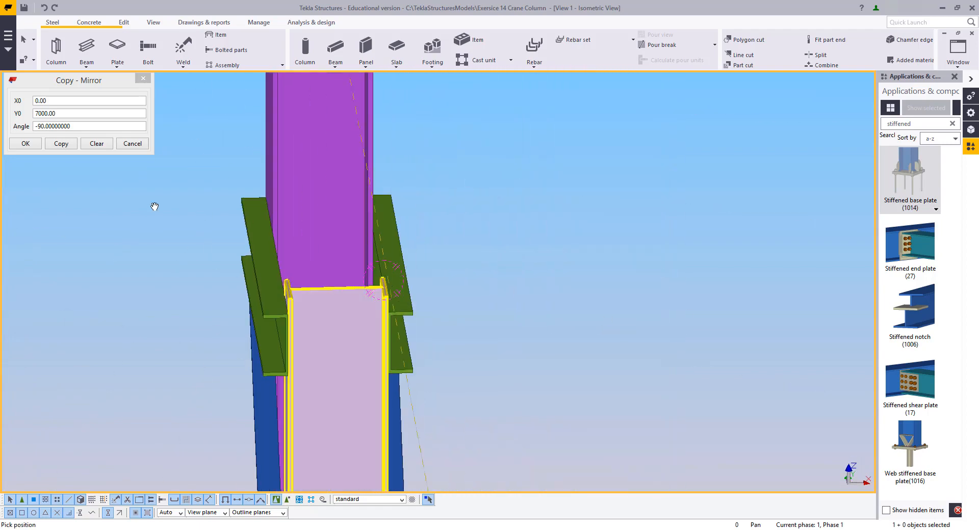
{"action": "right_click", "coordinate": [140, 208]}
{"action": "left_click", "coordinate": [163, 217]}
{"action": "middle_click_drag", "start_coordinate": [255, 306], "coordinate": [311, 292], "text": "ctrl"}
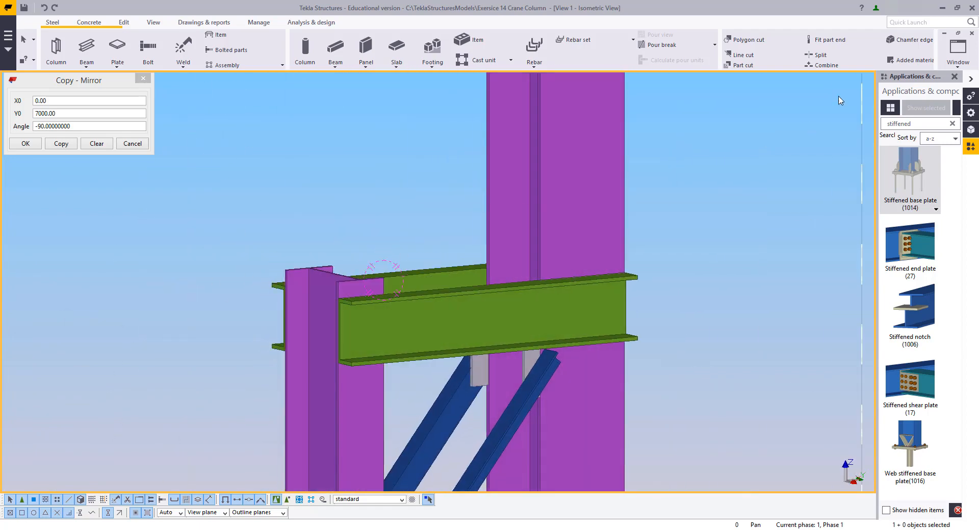
Search the applications and components catalog for end
{"action": "left_click", "coordinate": [925, 127]}
{"action": "left_click_drag", "start_coordinate": [916, 131], "coordinate": [801, 127]}
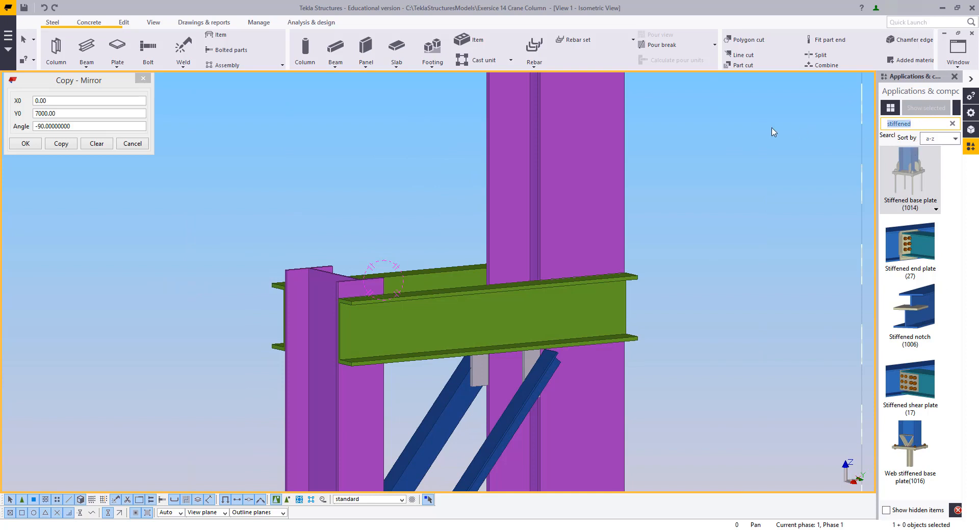
{"action": "type", "text": "end"}
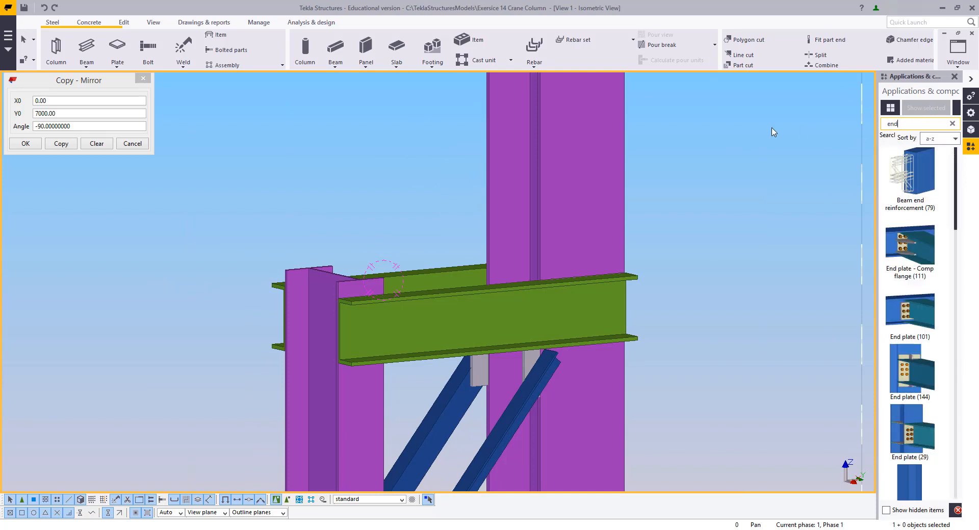
Add the End plate detail (1002) component to the top of the left column
{"action": "scroll", "coordinate": [913, 291], "scroll_direction": "down", "scroll_amount": 3}
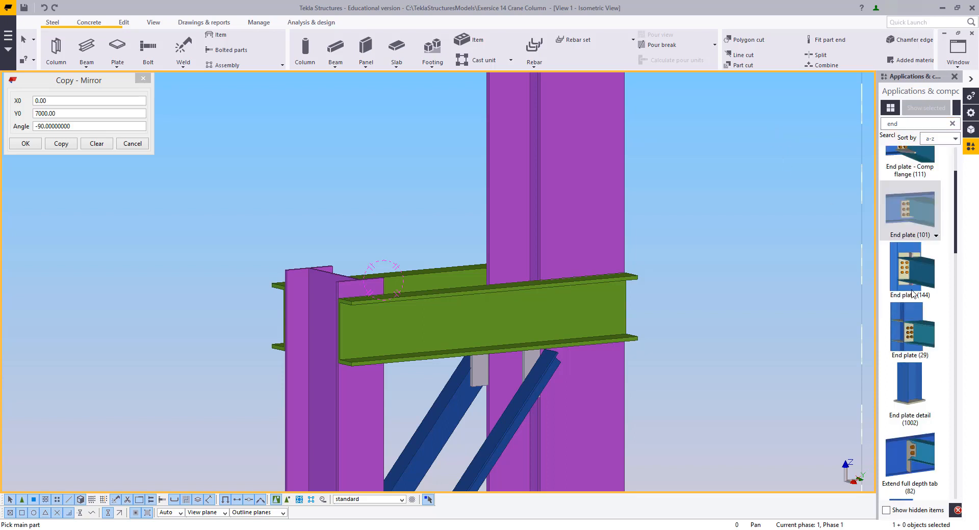
{"action": "left_click", "coordinate": [308, 277]}
{"action": "left_click", "coordinate": [333, 273]}
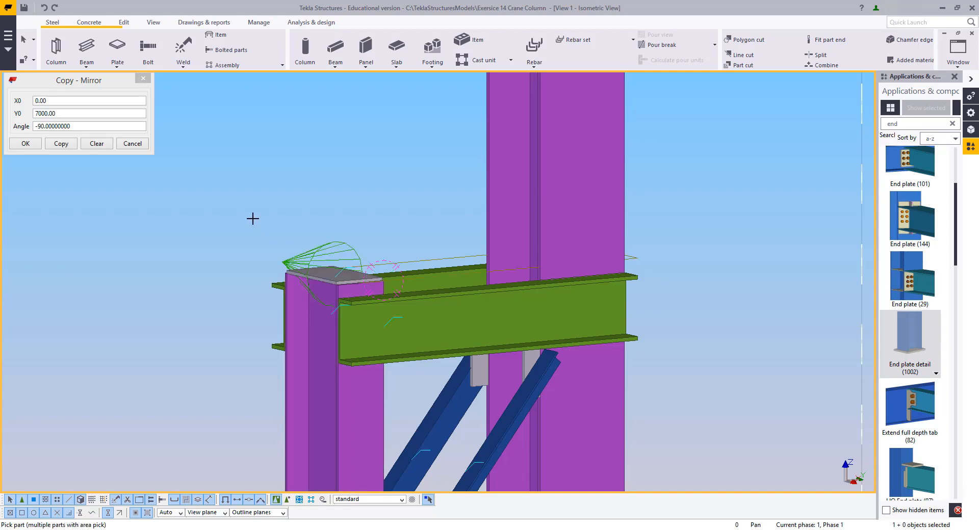
{"action": "right_click", "coordinate": [255, 212]}
{"action": "left_click", "coordinate": [274, 222]}
Open the end plate detail's properties in View 2 and set the end plate thickness to 25, then modify it
{"action": "left_click", "coordinate": [310, 257]}
{"action": "scroll", "coordinate": [310, 257], "scroll_direction": "up", "scroll_amount": 4}
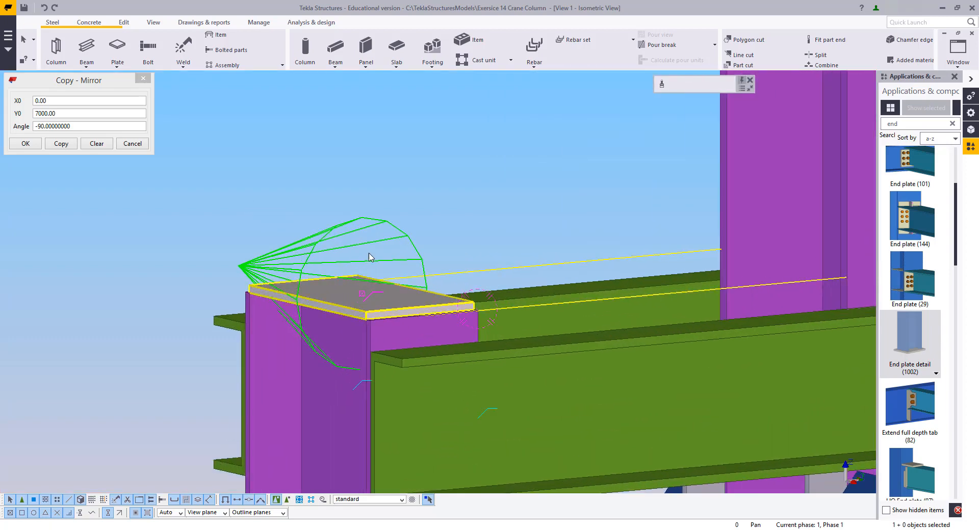
{"action": "left_click", "coordinate": [955, 54]}
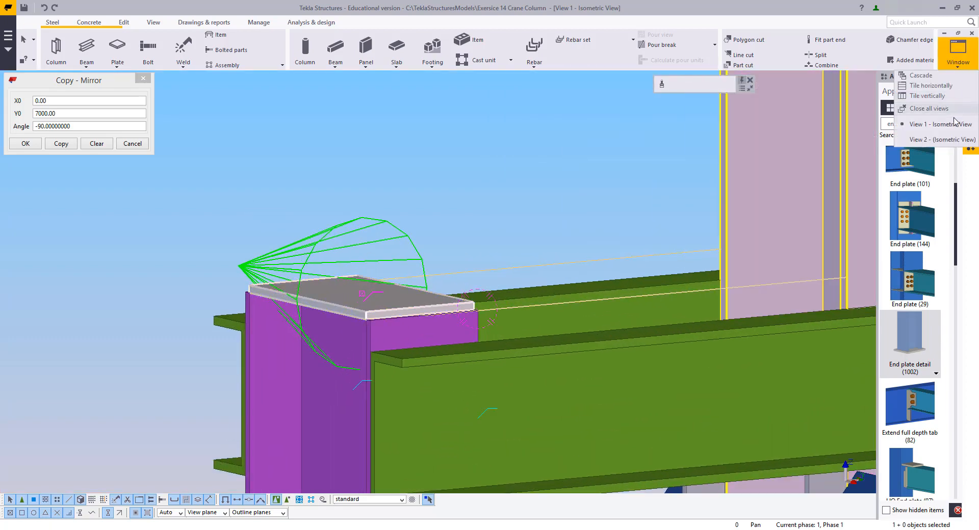
{"action": "left_click", "coordinate": [933, 138]}
{"action": "scroll", "coordinate": [503, 447], "scroll_direction": "down", "scroll_amount": 1}
{"action": "middle_click_drag", "start_coordinate": [479, 265], "coordinate": [480, 314]}
{"action": "middle_click_drag", "start_coordinate": [493, 159], "coordinate": [476, 404]}
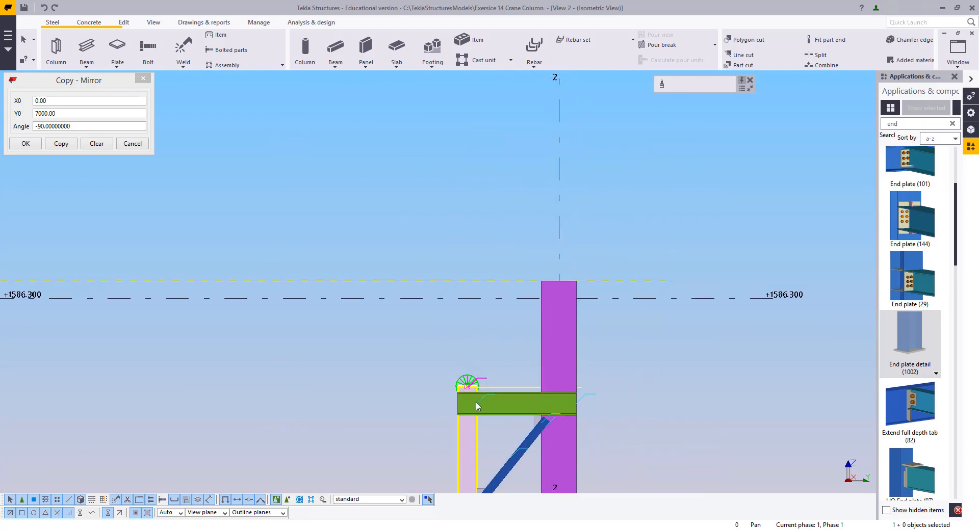
{"action": "scroll", "coordinate": [475, 404], "scroll_direction": "up", "scroll_amount": 5}
{"action": "scroll", "coordinate": [465, 317], "scroll_direction": "up", "scroll_amount": 3}
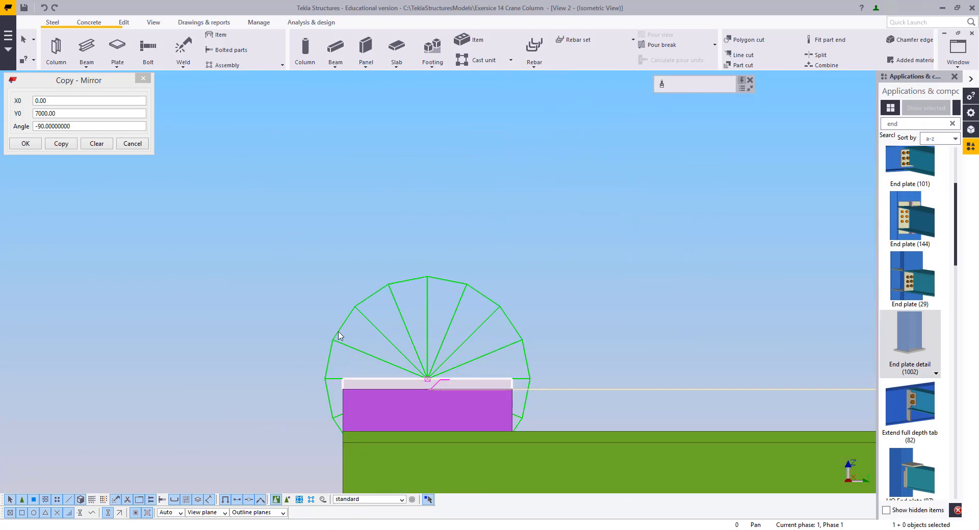
{"action": "double_click", "coordinate": [397, 313]}
{"action": "left_click_drag", "start_coordinate": [425, 103], "coordinate": [711, 56]}
{"action": "middle_click_drag", "start_coordinate": [539, 173], "coordinate": [405, 168]}
{"action": "left_click", "coordinate": [590, 108]}
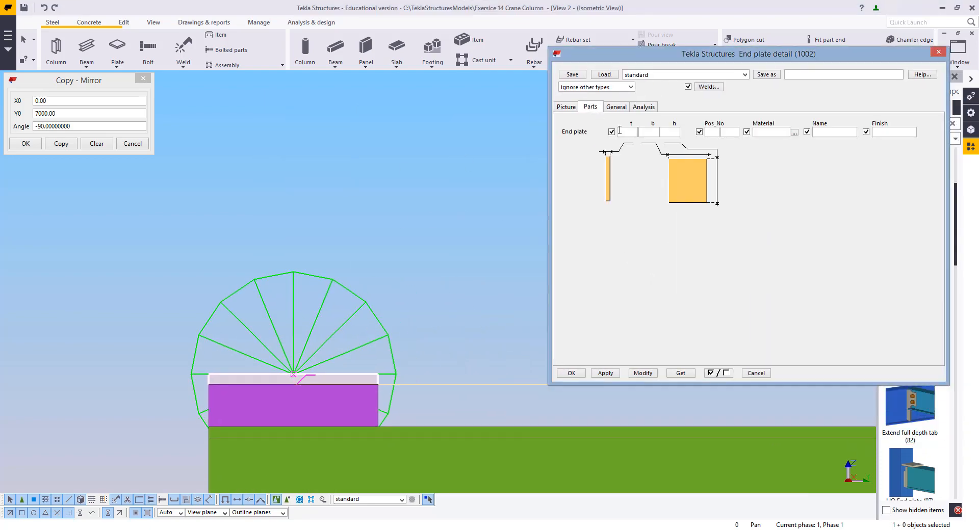
{"action": "left_click", "coordinate": [624, 132]}
{"action": "type", "text": "25"}
{"action": "left_click", "coordinate": [643, 373]}
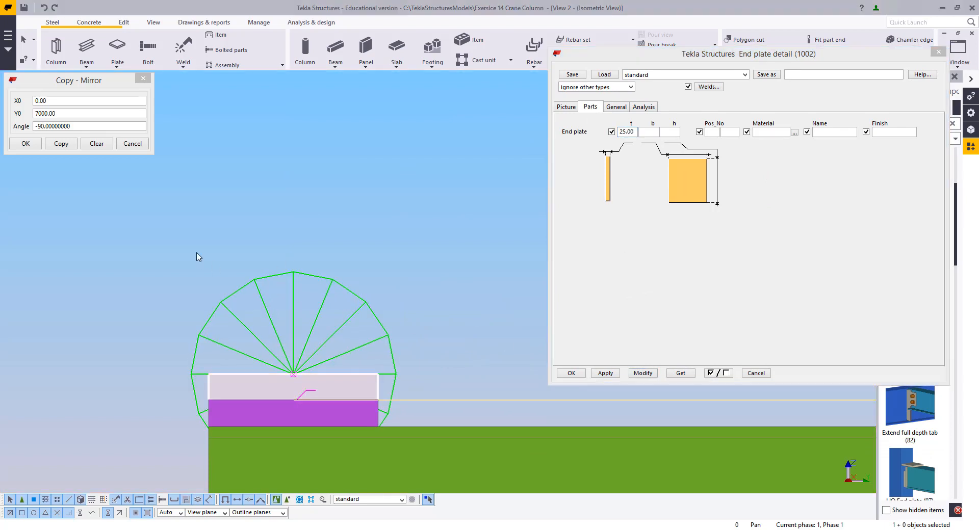
Move the end plate up 25 mm so it sits on the column top, and close View 2
{"action": "right_click", "coordinate": [387, 338]}
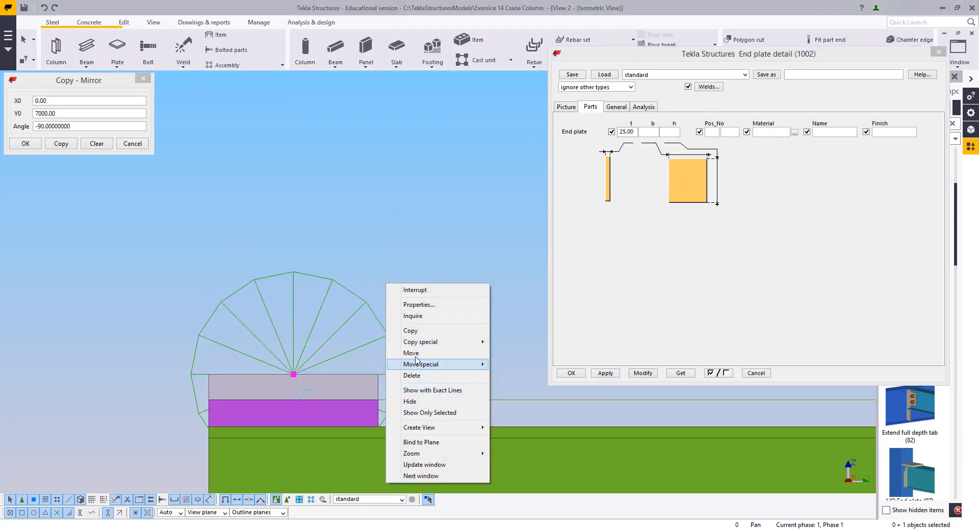
{"action": "left_click", "coordinate": [411, 354]}
{"action": "scroll", "coordinate": [367, 382], "scroll_direction": "up", "scroll_amount": 2}
{"action": "left_click", "coordinate": [371, 408]}
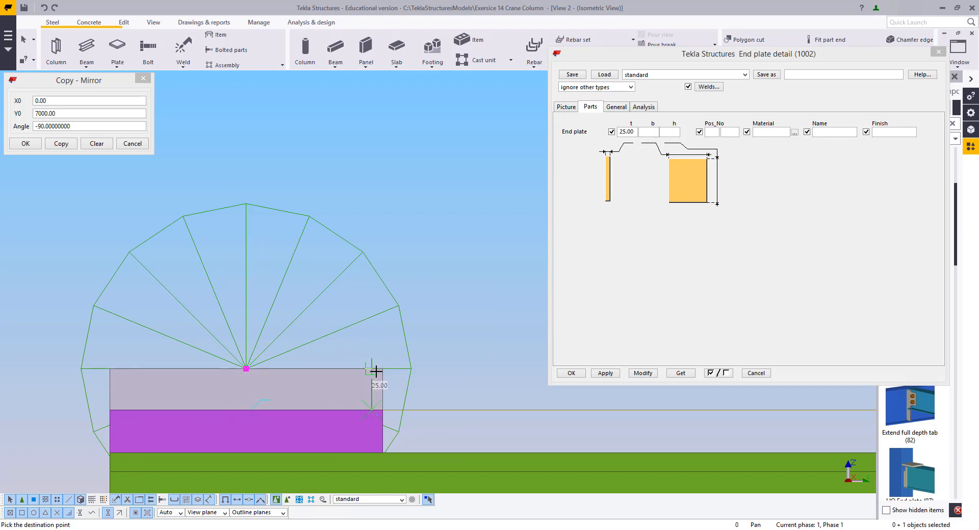
{"action": "left_click", "coordinate": [375, 372]}
{"action": "left_click", "coordinate": [429, 208]}
{"action": "scroll", "coordinate": [428, 313], "scroll_direction": "down", "scroll_amount": 6}
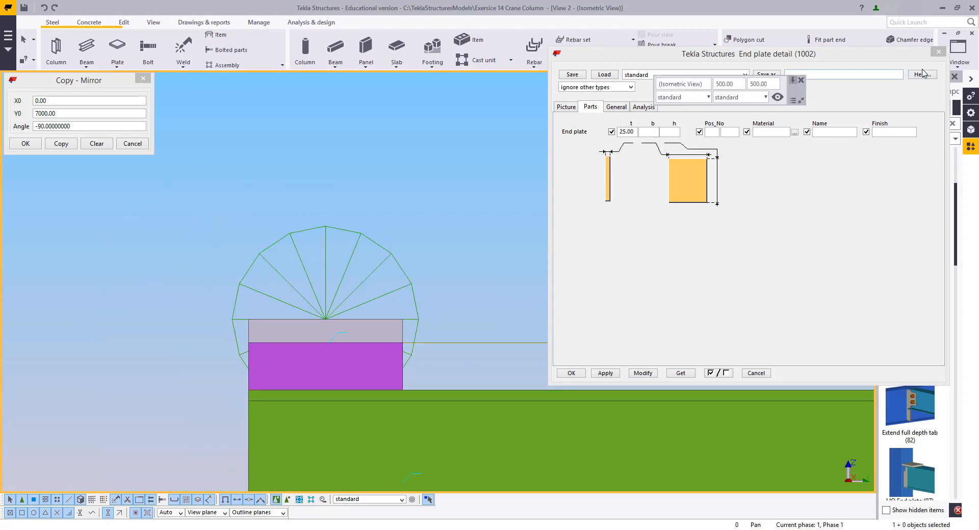
{"action": "left_click", "coordinate": [959, 51]}
{"action": "left_click", "coordinate": [923, 126]}
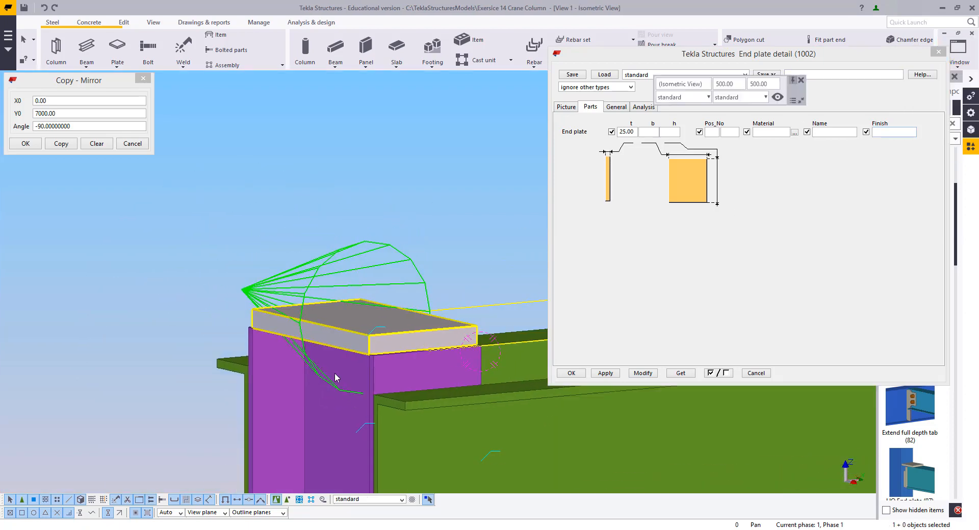
Set the end plate width b to 350 and modify the detail
{"action": "middle_click_drag", "start_coordinate": [336, 377], "coordinate": [340, 363], "text": "ctrl"}
{"action": "middle_click_drag", "start_coordinate": [334, 311], "coordinate": [330, 320], "text": "ctrl"}
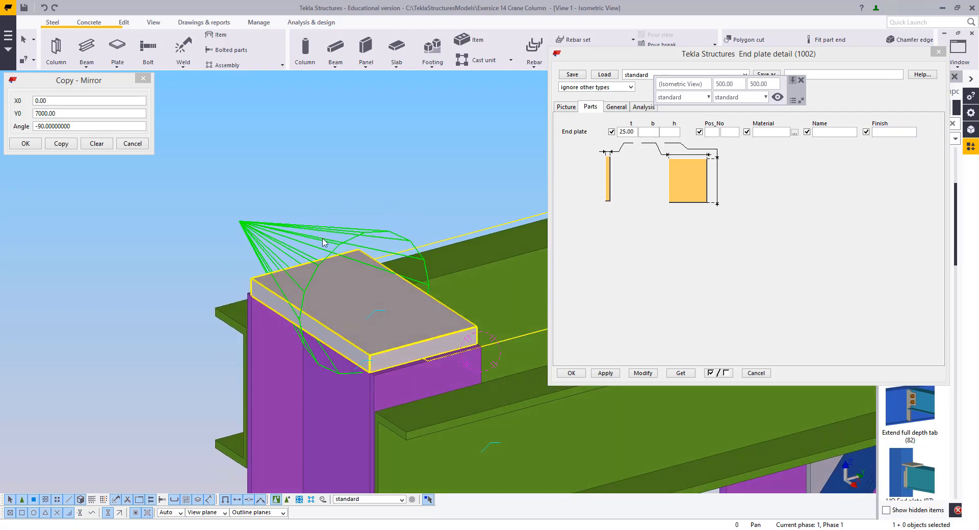
{"action": "left_click", "coordinate": [242, 223]}
{"action": "middle_click_drag", "start_coordinate": [302, 362], "coordinate": [289, 382]}
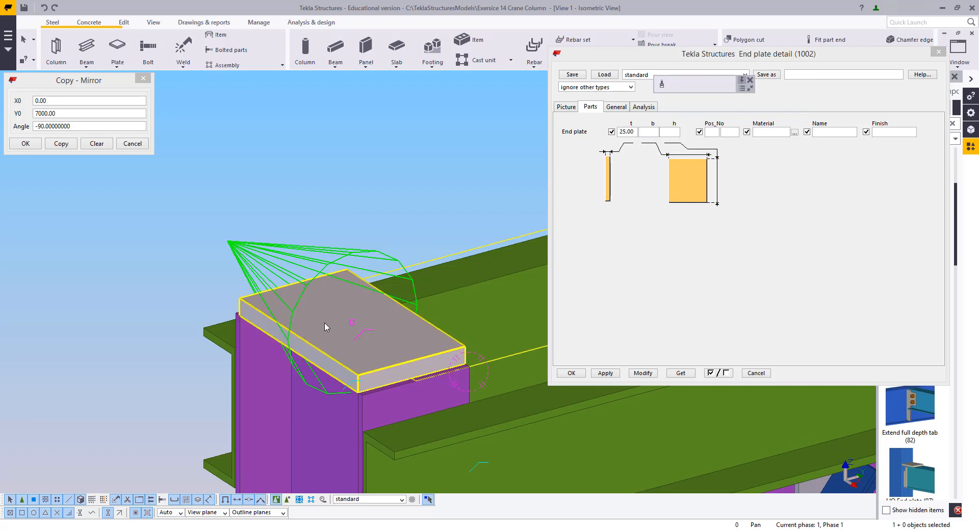
{"action": "left_click", "coordinate": [649, 132]}
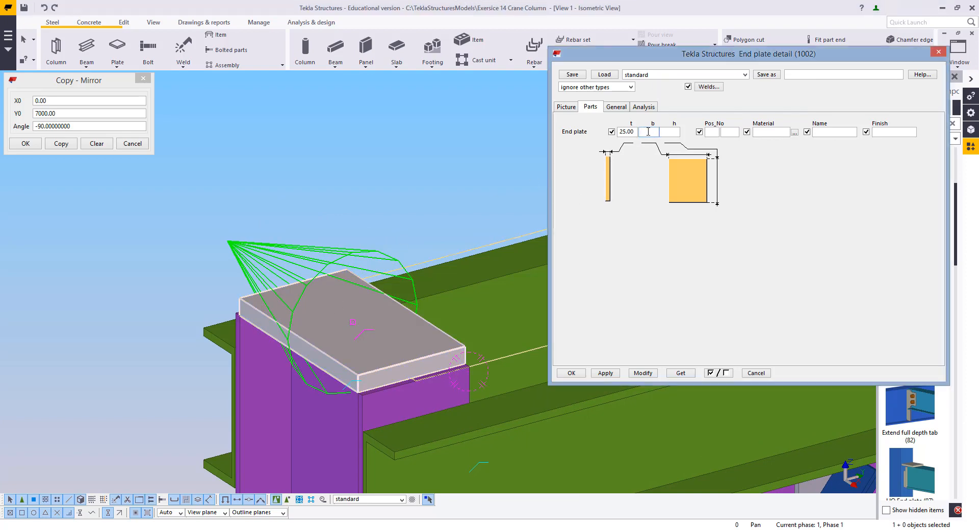
{"action": "left_click", "coordinate": [642, 374]}
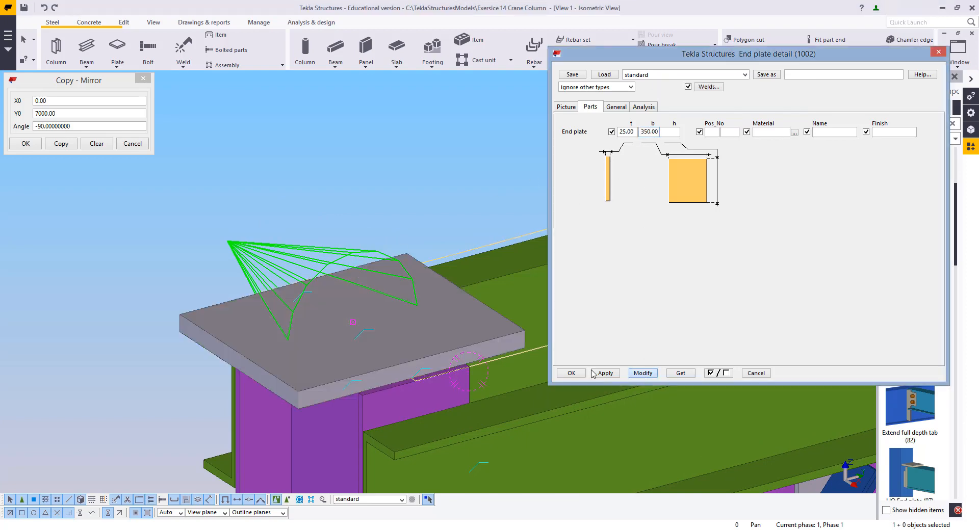
Set the end plate height h to 325 and modify the detail
{"action": "middle_click_drag", "start_coordinate": [381, 368], "coordinate": [404, 305], "text": "ctrl"}
{"action": "scroll", "coordinate": [446, 316], "scroll_direction": "down", "scroll_amount": 3}
{"action": "middle_click_drag", "start_coordinate": [447, 316], "coordinate": [364, 362], "text": "ctrl"}
{"action": "middle_click_drag", "start_coordinate": [402, 284], "coordinate": [350, 308]}
{"action": "scroll", "coordinate": [350, 308], "scroll_direction": "up", "scroll_amount": 3}
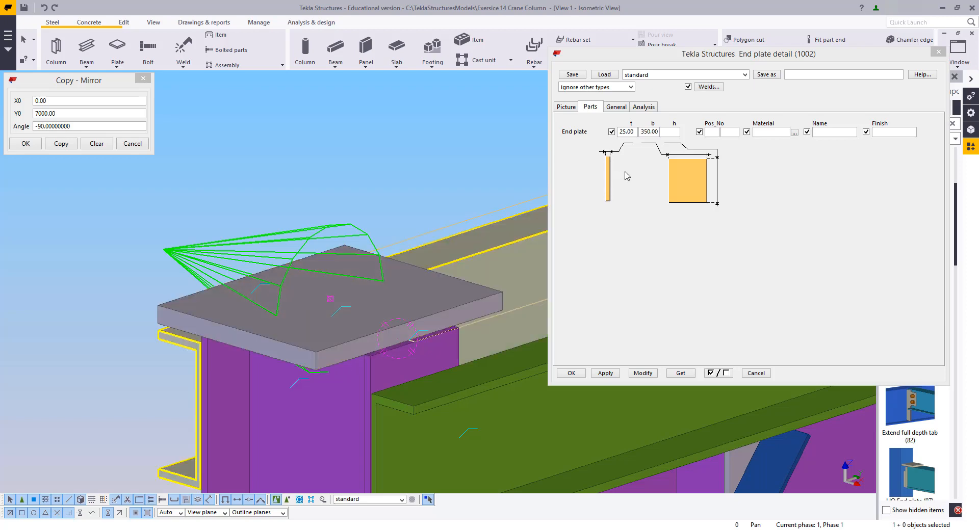
{"action": "left_click", "coordinate": [673, 132]}
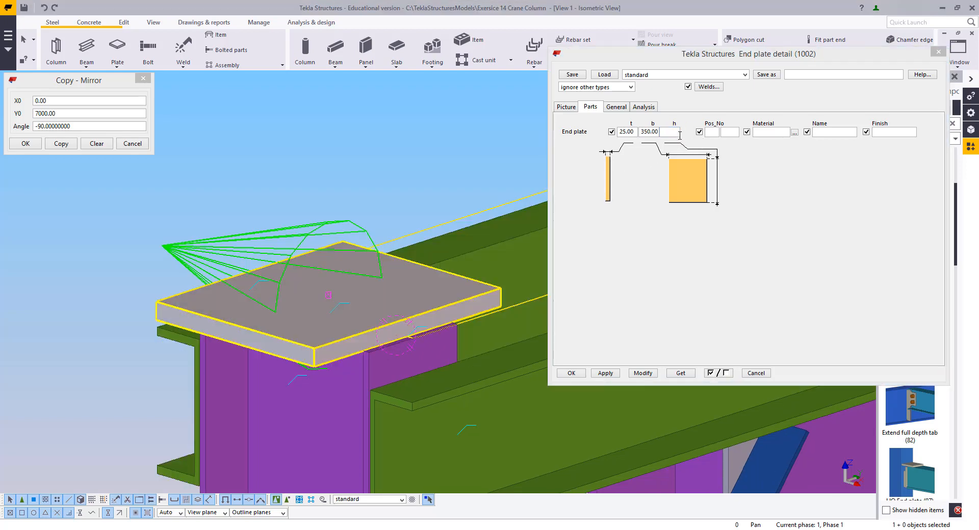
{"action": "left_click", "coordinate": [672, 132]}
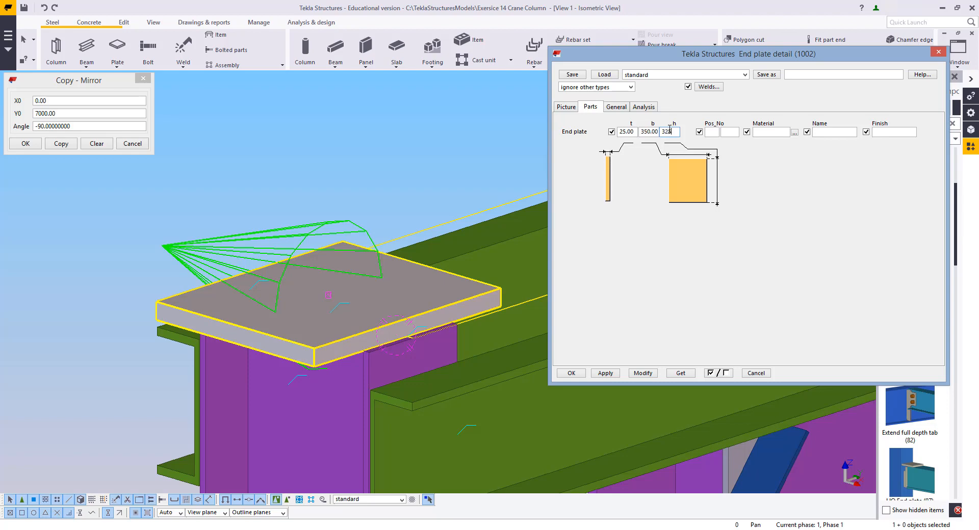
{"action": "left_click", "coordinate": [642, 373]}
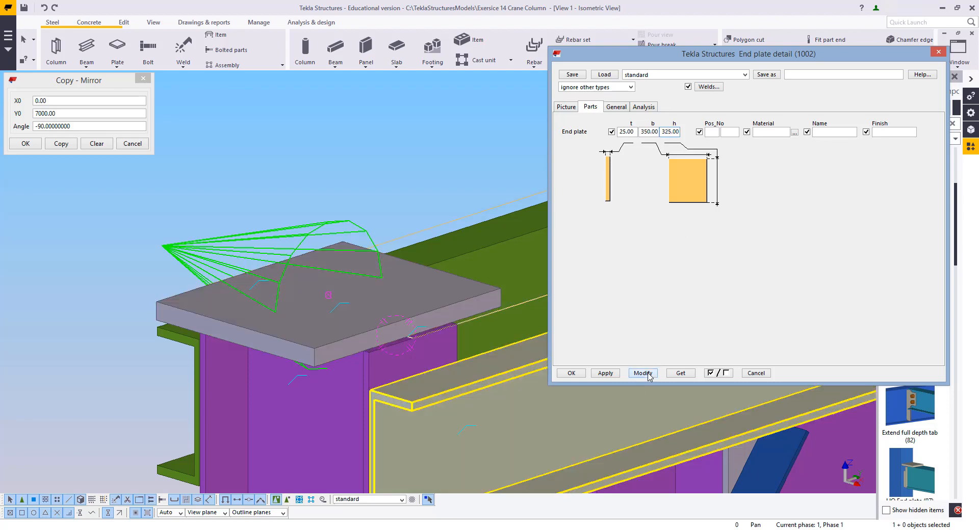
{"action": "left_click", "coordinate": [336, 267]}
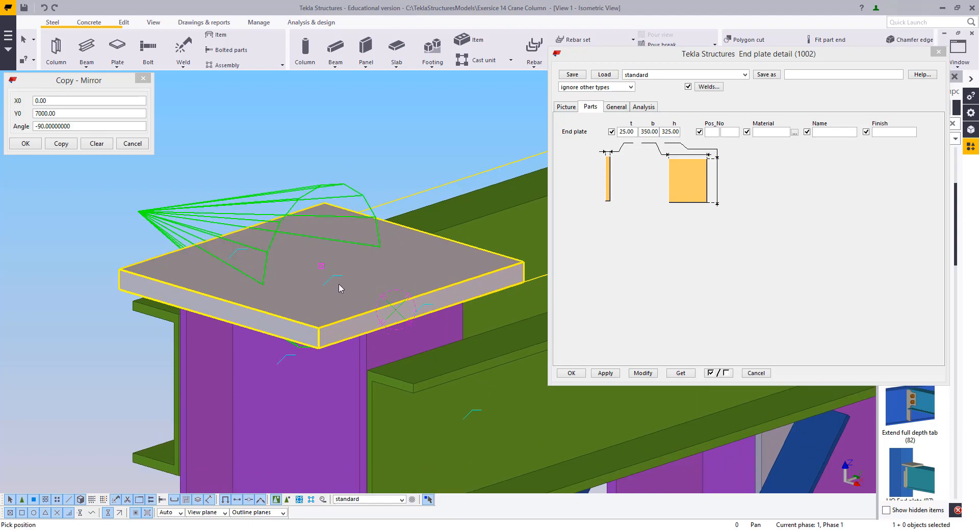
{"action": "middle_click_drag", "start_coordinate": [341, 288], "coordinate": [209, 155], "text": "ctrl"}
{"action": "right_click", "coordinate": [215, 149]}
{"action": "left_click", "coordinate": [248, 153]}
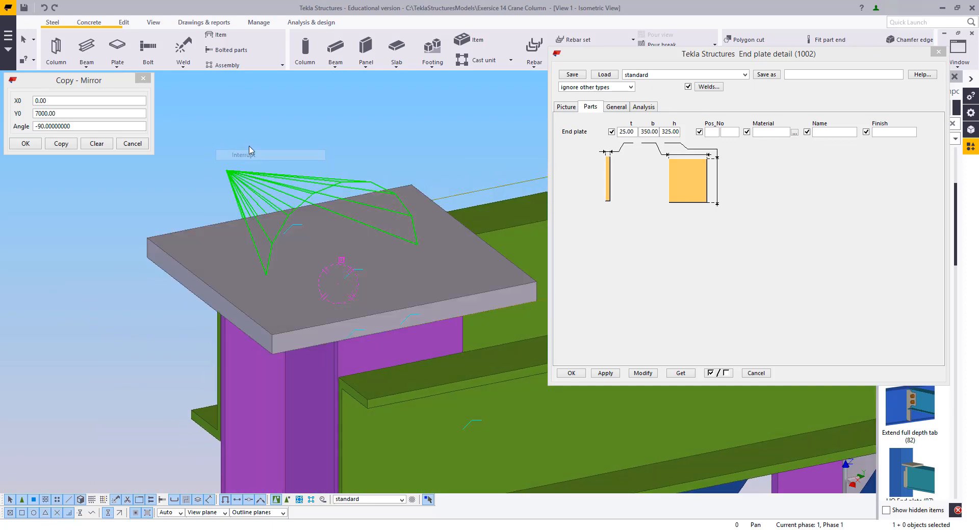
{"action": "scroll", "coordinate": [241, 249], "scroll_direction": "down", "scroll_amount": 2}
{"action": "middle_click_drag", "start_coordinate": [240, 252], "coordinate": [264, 251], "text": "ctrl"}
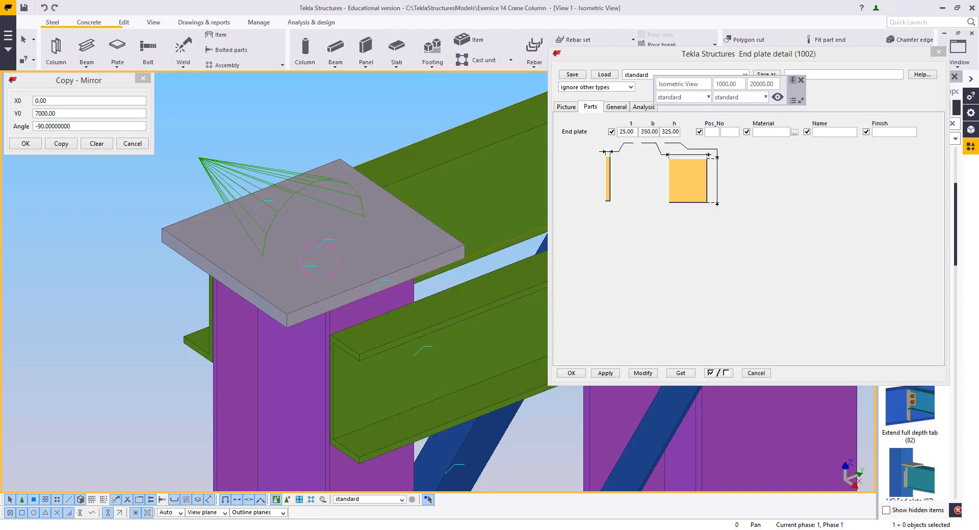
Create an L70*70*6 beam across the top of the column end plate between two picked points
{"action": "left_click", "coordinate": [938, 52]}
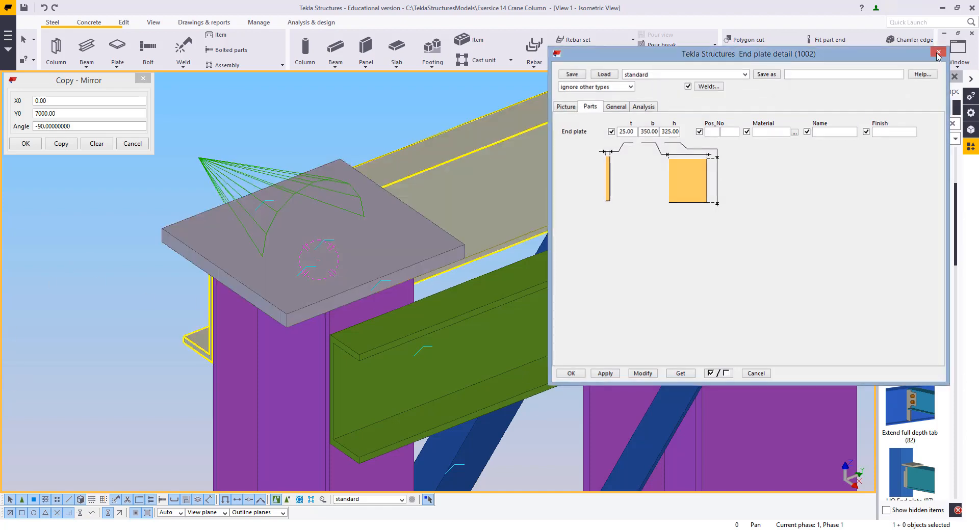
{"action": "middle_click_drag", "start_coordinate": [212, 329], "coordinate": [205, 240]}
{"action": "right_click", "coordinate": [200, 199]}
{"action": "left_click", "coordinate": [214, 205]}
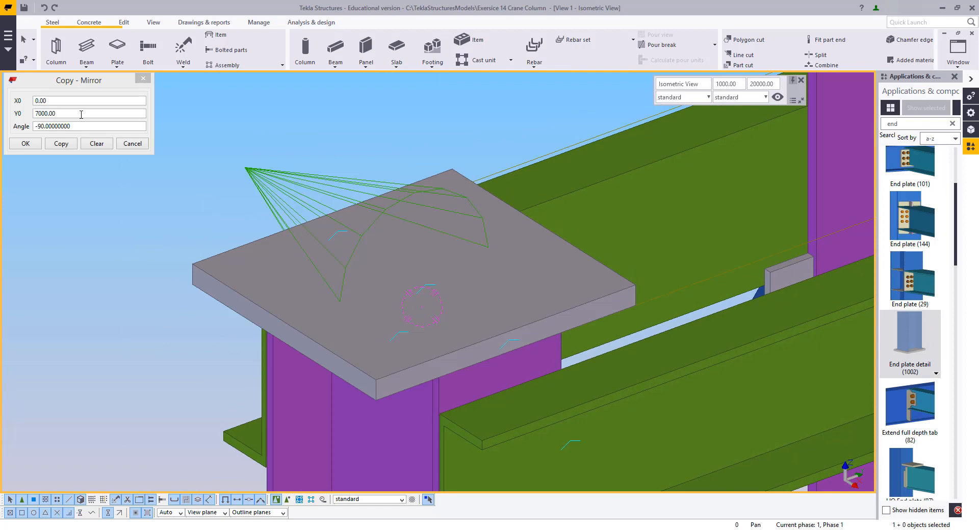
{"action": "left_click", "coordinate": [92, 45]}
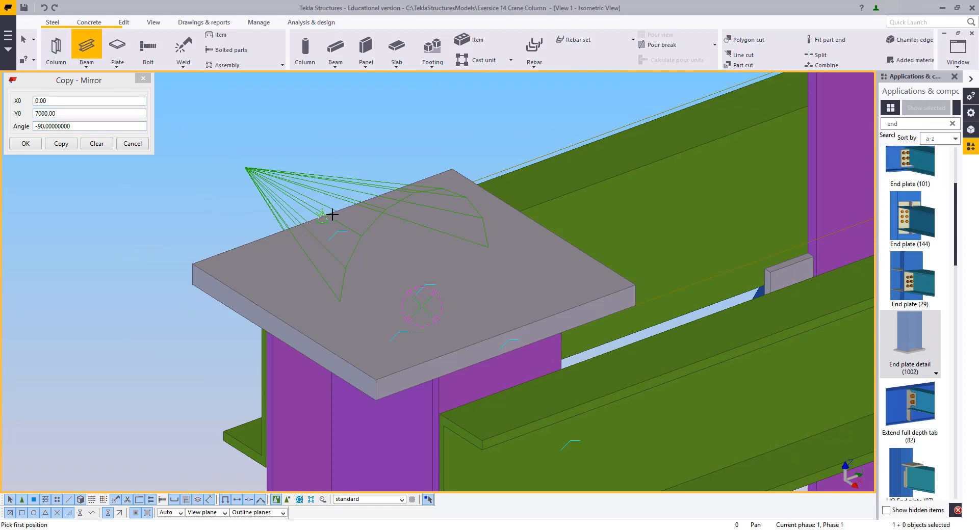
{"action": "left_click", "coordinate": [326, 220]}
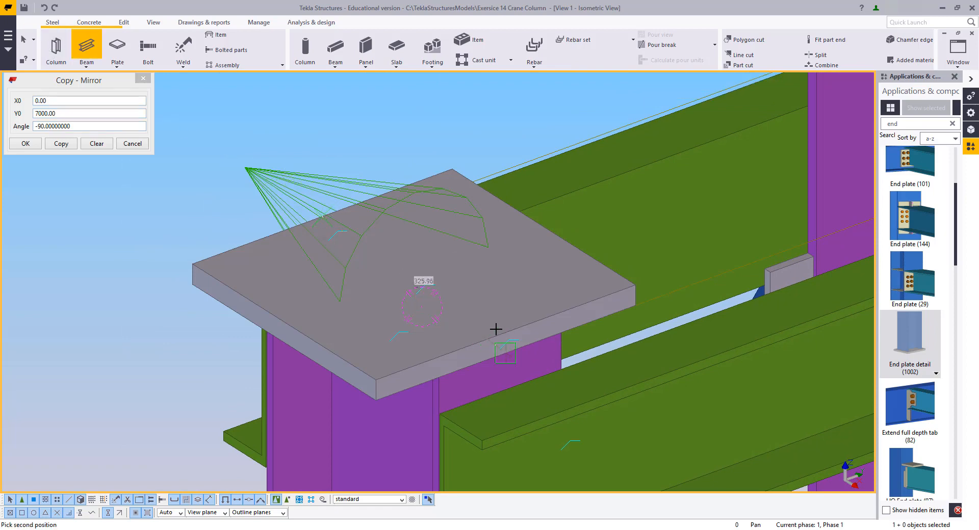
{"action": "left_click", "coordinate": [510, 330]}
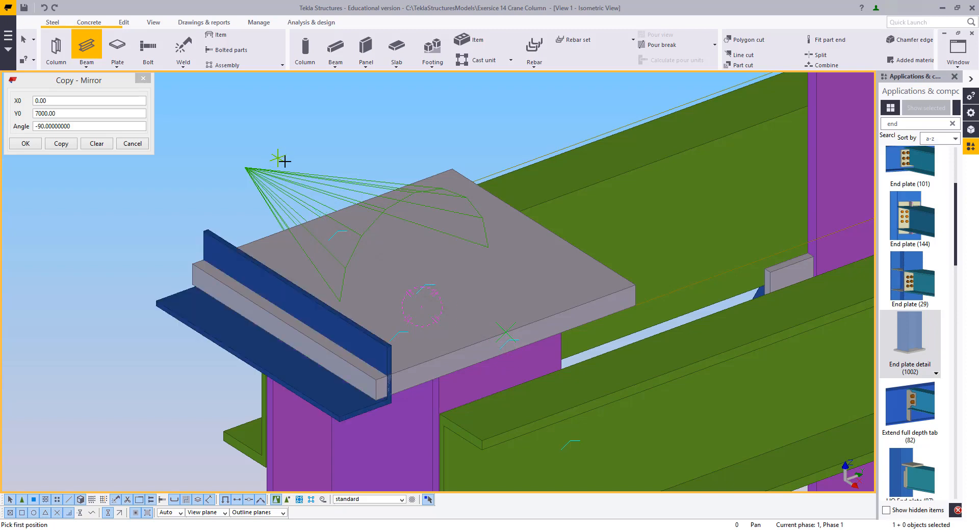
{"action": "key", "text": "Escape"}
Load the saved plate attributes into the new beam's properties and modify the beam with them
{"action": "double_click", "coordinate": [229, 243]}
{"action": "middle_click_drag", "start_coordinate": [334, 241], "coordinate": [330, 288]}
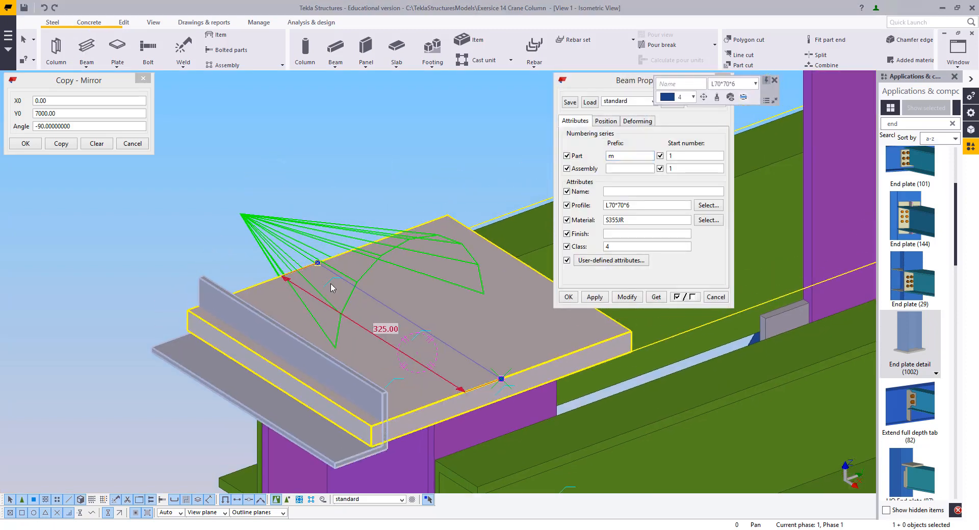
{"action": "scroll", "coordinate": [333, 301], "scroll_direction": "down", "scroll_amount": 4}
{"action": "scroll", "coordinate": [335, 316], "scroll_direction": "up", "scroll_amount": 4}
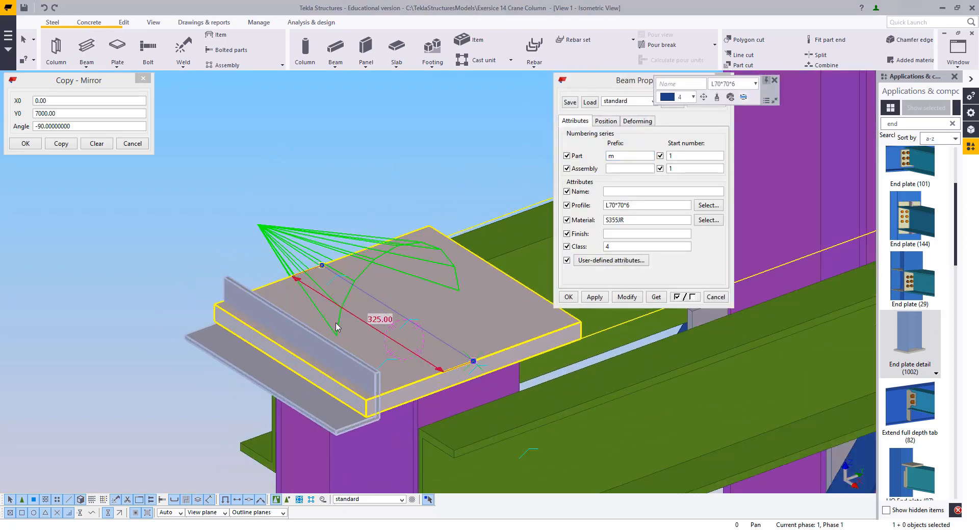
{"action": "left_click", "coordinate": [635, 103]}
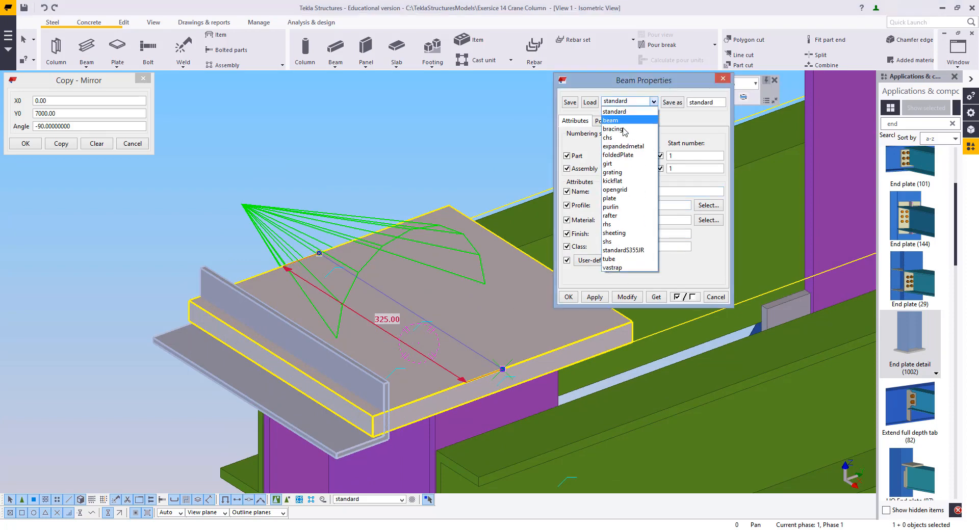
{"action": "left_click", "coordinate": [610, 198]}
{"action": "left_click", "coordinate": [590, 102]}
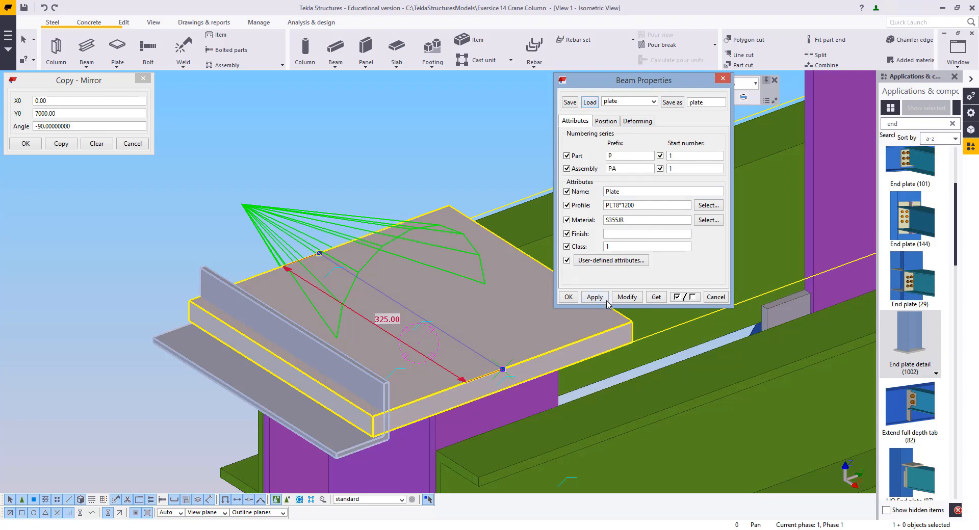
{"action": "left_click", "coordinate": [627, 297]}
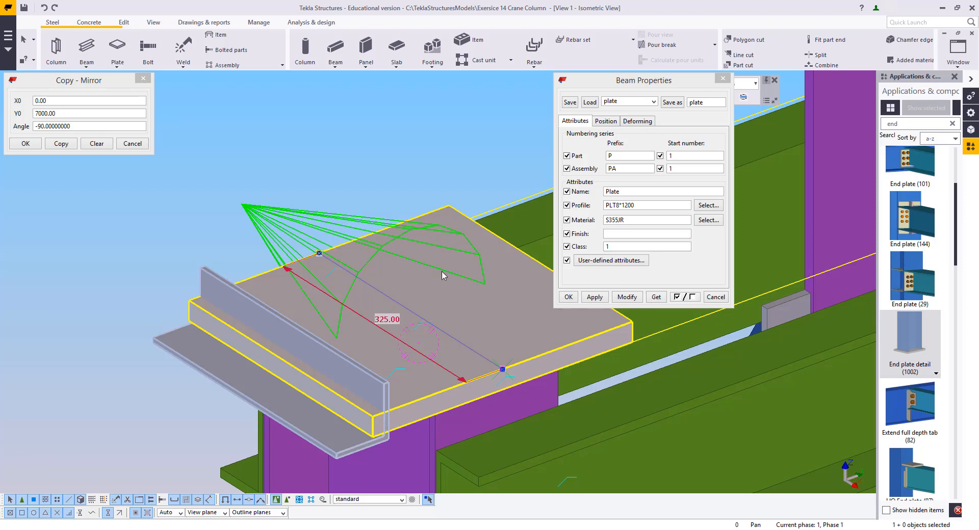
Create another beam with the plate attributes across the top of the column end plate
{"action": "scroll", "coordinate": [325, 302], "scroll_direction": "down", "scroll_amount": 5}
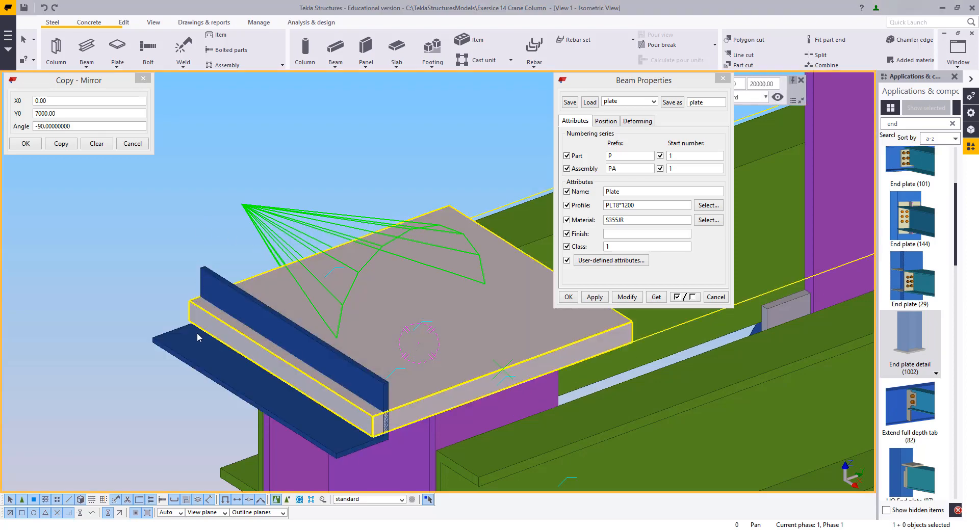
{"action": "scroll", "coordinate": [364, 352], "scroll_direction": "down", "scroll_amount": 6}
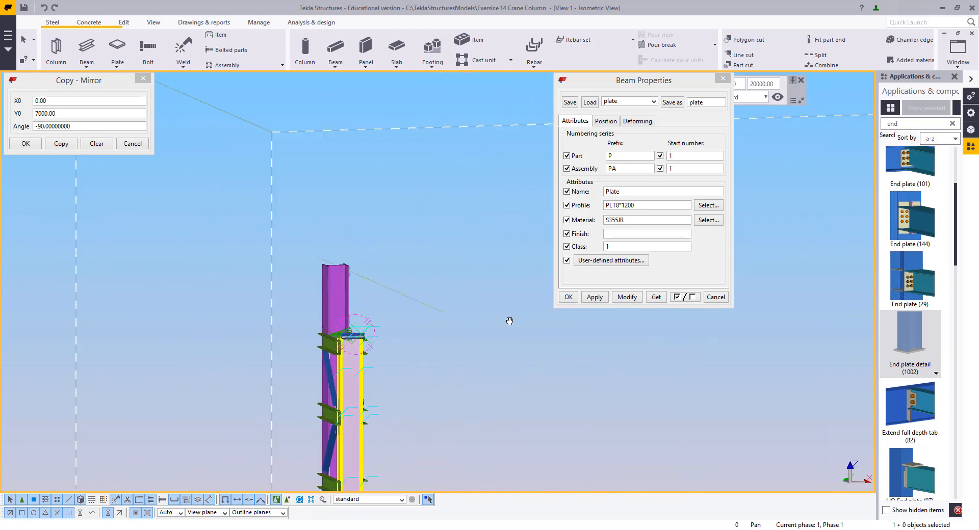
{"action": "scroll", "coordinate": [360, 375], "scroll_direction": "up", "scroll_amount": 6}
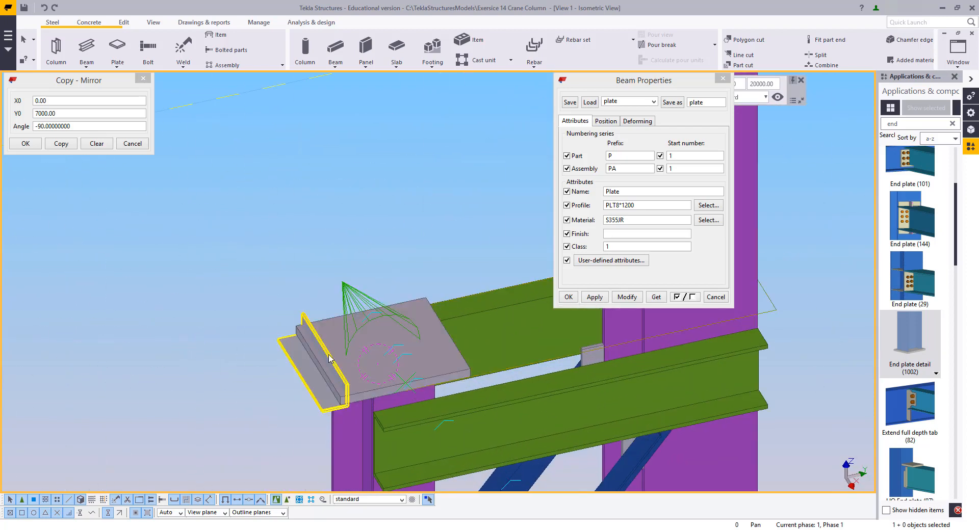
{"action": "scroll", "coordinate": [357, 364], "scroll_direction": "up", "scroll_amount": 3}
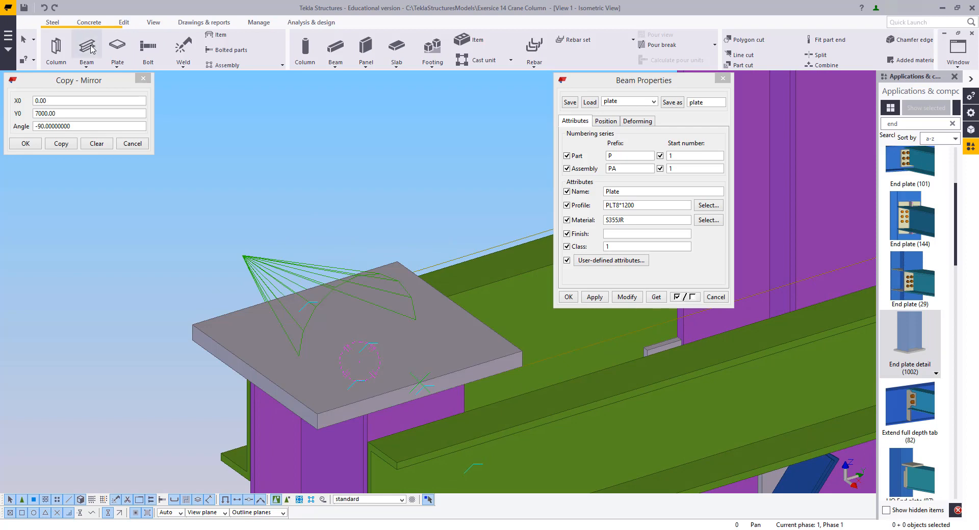
{"action": "left_click", "coordinate": [86, 48]}
{"action": "left_click", "coordinate": [253, 369]}
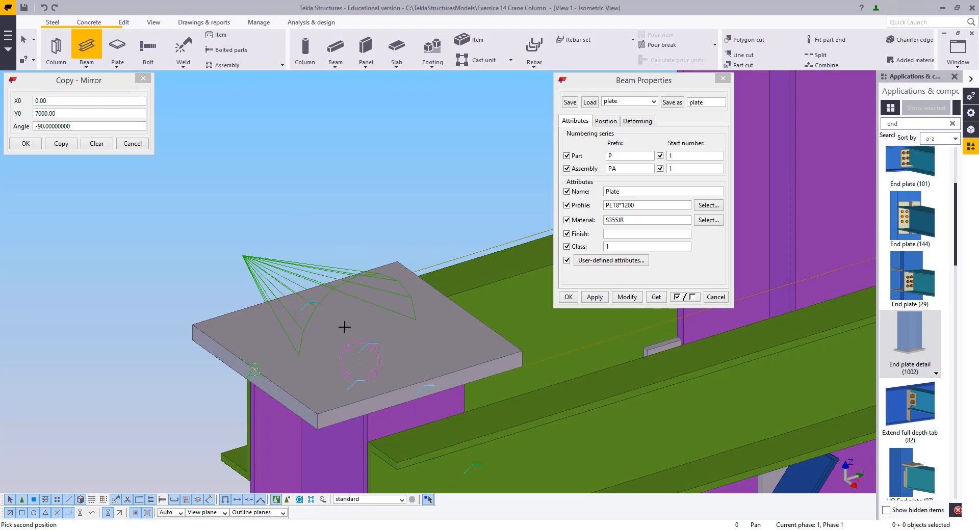
{"action": "left_click", "coordinate": [461, 307]}
{"action": "right_click", "coordinate": [342, 190]}
{"action": "left_click", "coordinate": [352, 197]}
Set the new plate's profile to PLT8*60 and modify it, then close the beam properties
{"action": "left_click", "coordinate": [222, 201]}
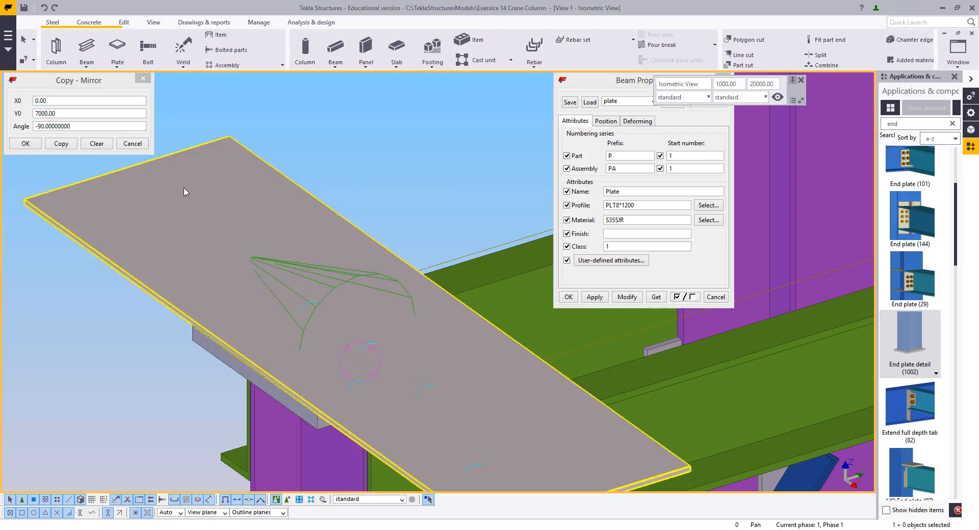
{"action": "left_click", "coordinate": [186, 190]}
{"action": "scroll", "coordinate": [306, 319], "scroll_direction": "down", "scroll_amount": 2}
{"action": "middle_click_drag", "start_coordinate": [248, 311], "coordinate": [270, 305], "text": "ctrl"}
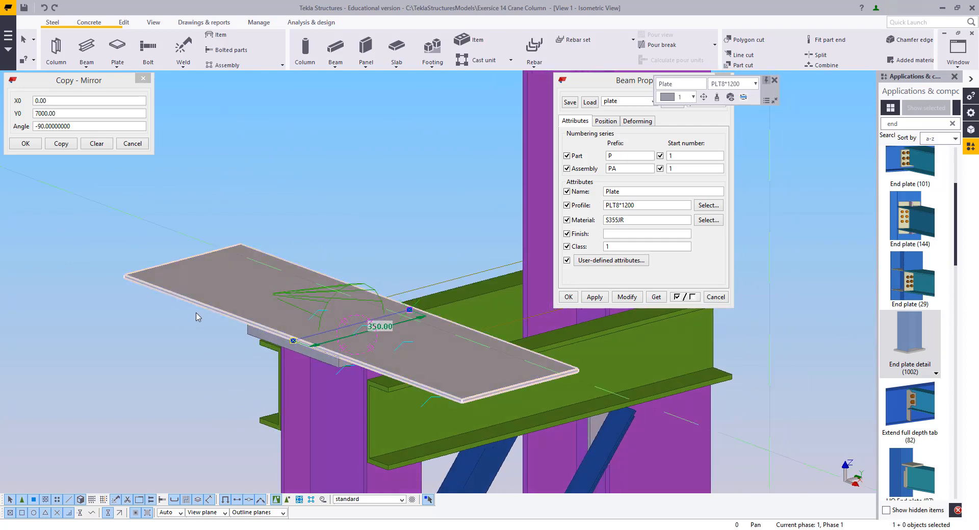
{"action": "middle_click_drag", "start_coordinate": [369, 290], "coordinate": [384, 343]}
{"action": "scroll", "coordinate": [378, 401], "scroll_direction": "up", "scroll_amount": 2}
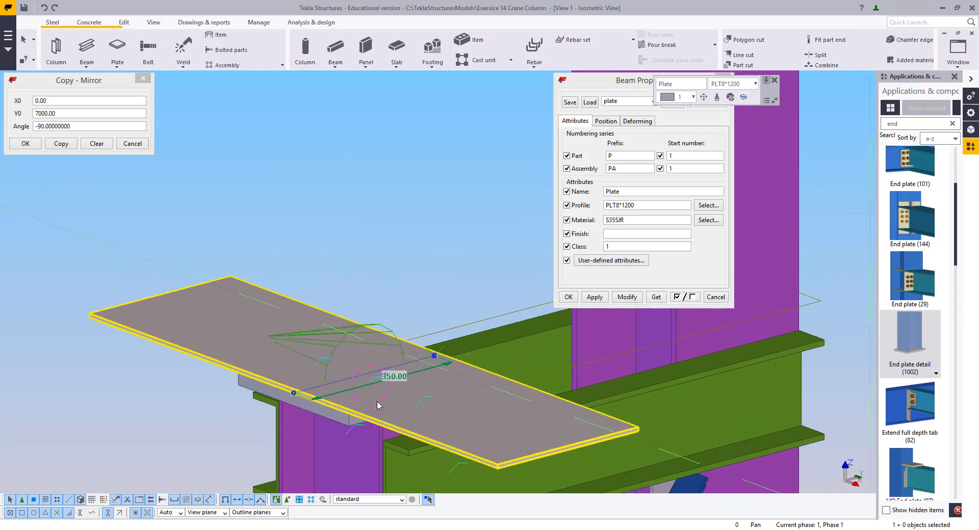
{"action": "left_click", "coordinate": [632, 206]}
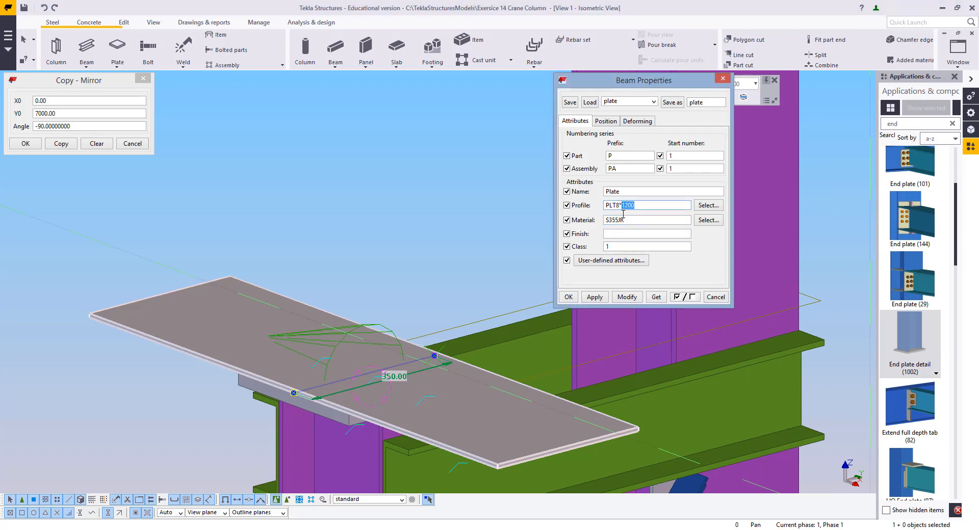
{"action": "left_click", "coordinate": [627, 297]}
{"action": "scroll", "coordinate": [252, 285], "scroll_direction": "up", "scroll_amount": 5}
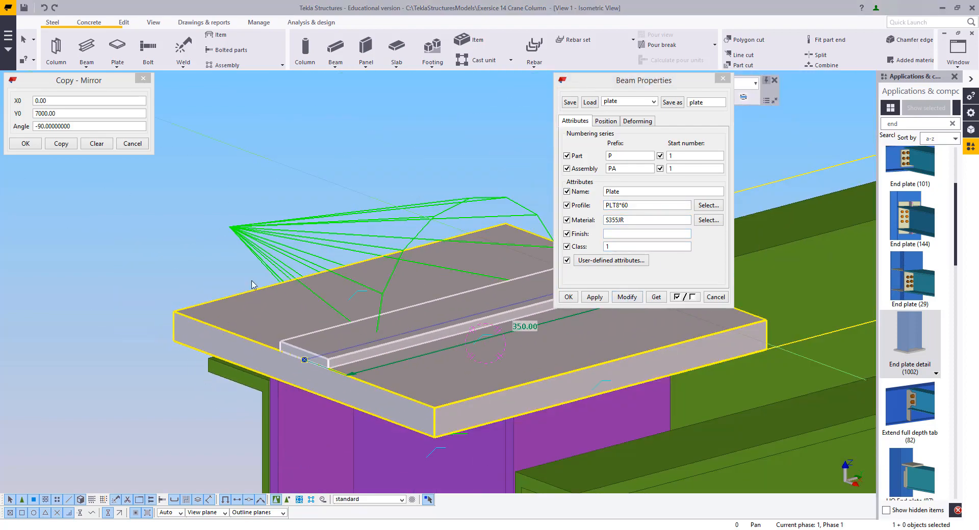
{"action": "scroll", "coordinate": [252, 284], "scroll_direction": "down", "scroll_amount": 3}
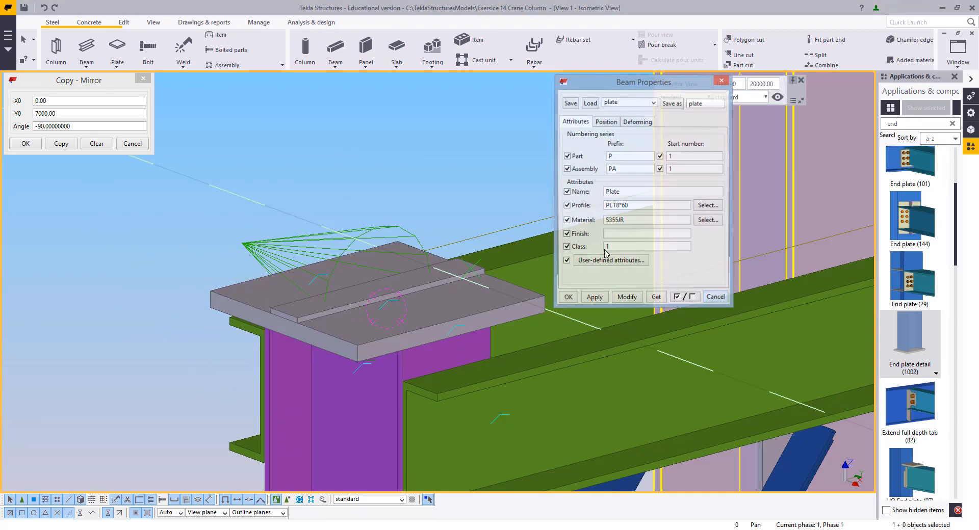
{"action": "left_click", "coordinate": [716, 298]}
{"action": "scroll", "coordinate": [298, 223], "scroll_direction": "down", "scroll_amount": 2}
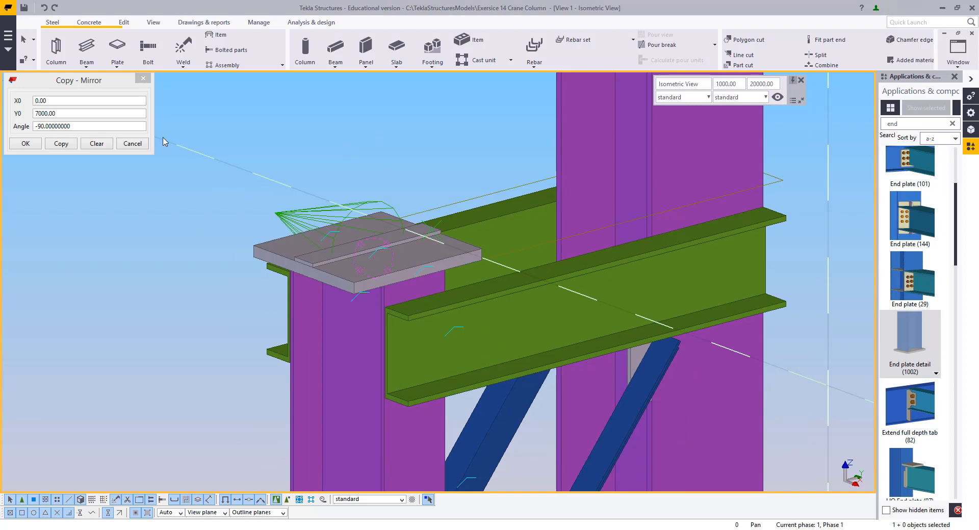
{"action": "left_click", "coordinate": [183, 46]}
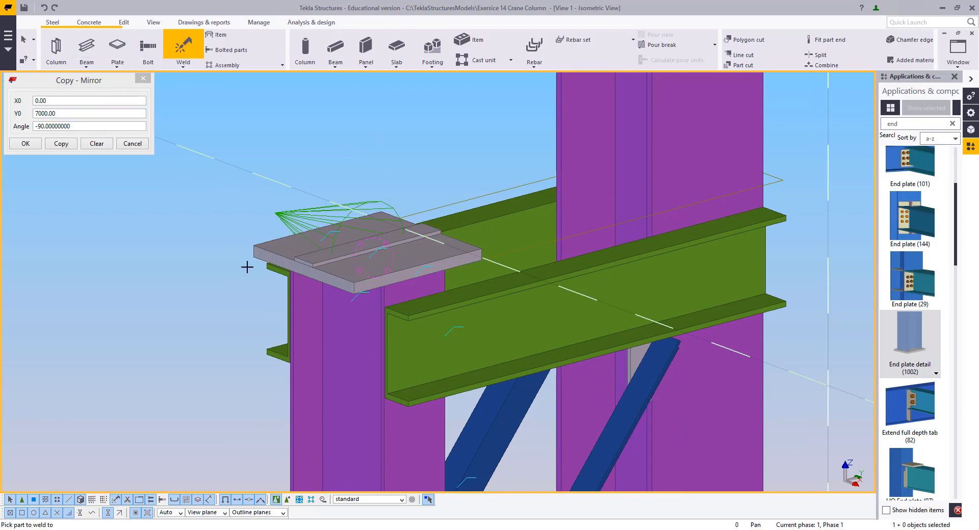
{"action": "left_click", "coordinate": [316, 253]}
{"action": "key", "text": "Escape"}
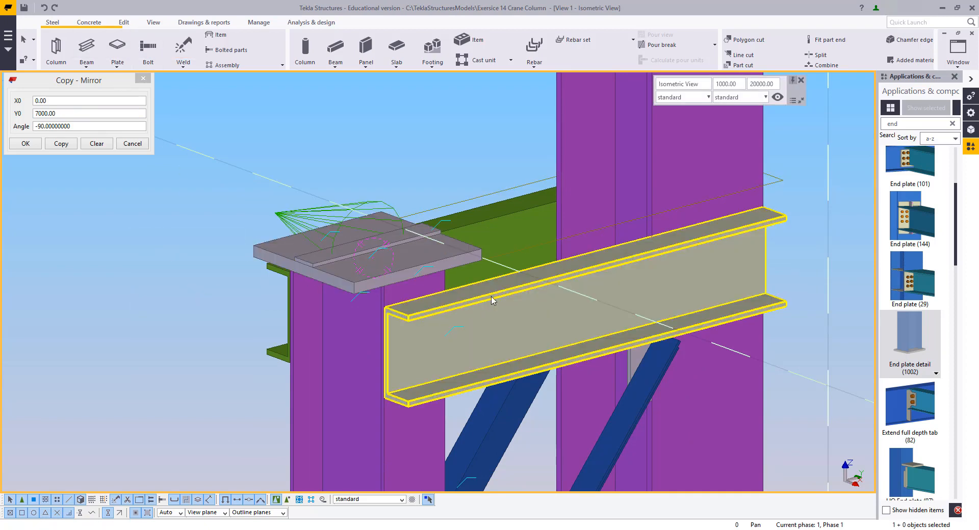
Select all objects and inspect the whole crane column model
{"action": "key", "text": "ctrl+a"}
{"action": "scroll", "coordinate": [495, 309], "scroll_direction": "down", "scroll_amount": 8}
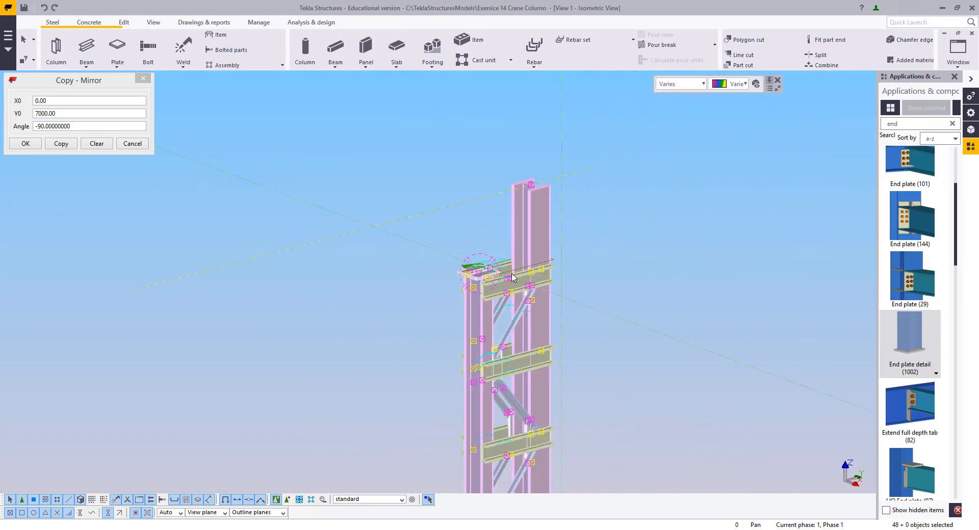
{"action": "middle_click_drag", "start_coordinate": [605, 365], "coordinate": [478, 396], "text": "ctrl"}
{"action": "scroll", "coordinate": [551, 411], "scroll_direction": "up", "scroll_amount": 8}
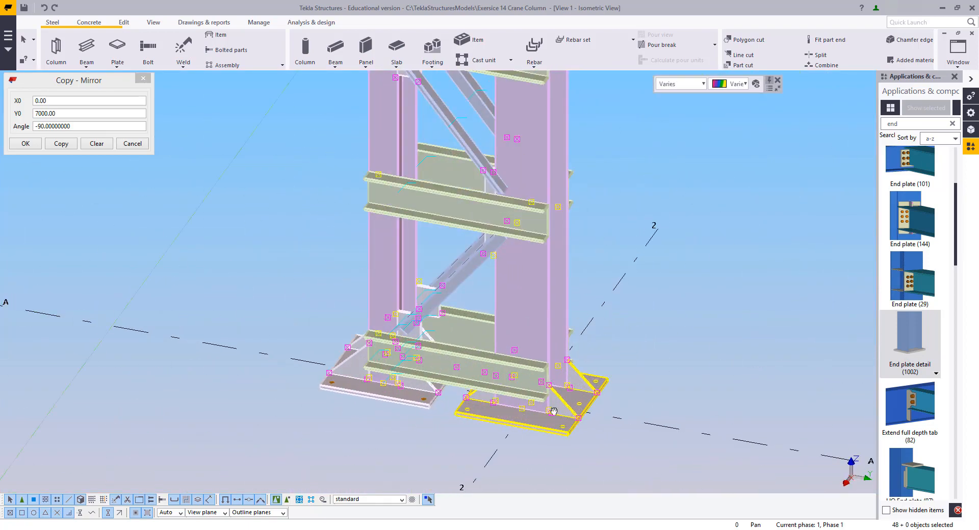
{"action": "middle_click_drag", "start_coordinate": [552, 411], "coordinate": [513, 412], "text": "ctrl"}
{"action": "middle_click_drag", "start_coordinate": [514, 412], "coordinate": [529, 428]}
{"action": "scroll", "coordinate": [528, 428], "scroll_direction": "down", "scroll_amount": 6}
{"action": "middle_click_drag", "start_coordinate": [469, 219], "coordinate": [481, 309]}
{"action": "scroll", "coordinate": [481, 309], "scroll_direction": "up", "scroll_amount": 3}
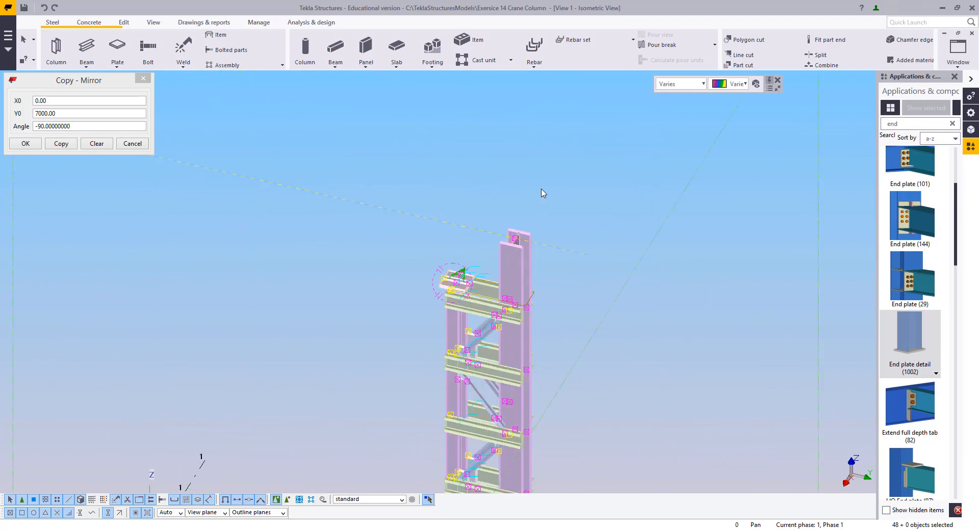
{"action": "left_click", "coordinate": [547, 178]}
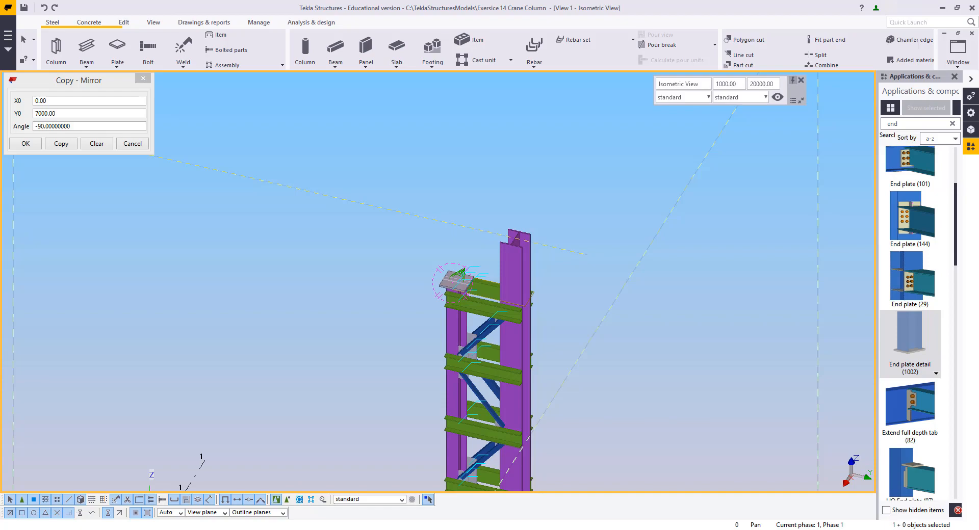
Switch to AutoCAD and examine the rail plate detail in the section at crane column support
{"action": "key", "text": "alt+Tab"}
{"action": "scroll", "coordinate": [297, 361], "scroll_direction": "down", "scroll_amount": 2}
{"action": "middle_click_drag", "start_coordinate": [297, 361], "coordinate": [368, 441]}
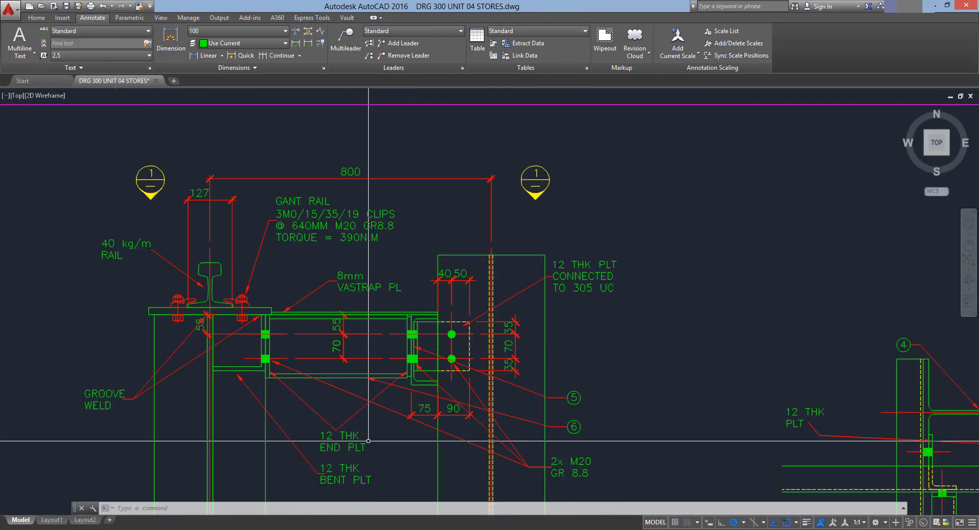
{"action": "scroll", "coordinate": [368, 441], "scroll_direction": "down", "scroll_amount": 3}
{"action": "scroll", "coordinate": [459, 336], "scroll_direction": "up", "scroll_amount": 3}
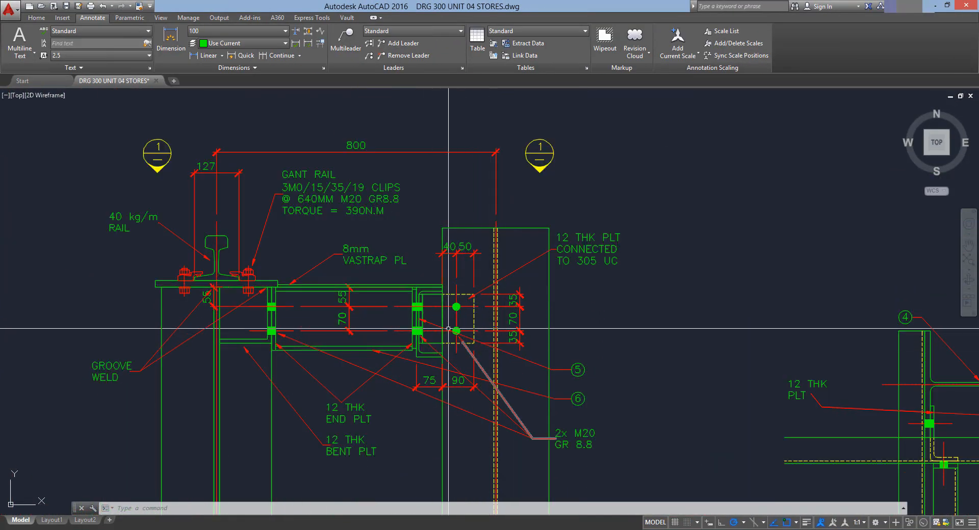
{"action": "middle_click_drag", "start_coordinate": [443, 310], "coordinate": [503, 298]}
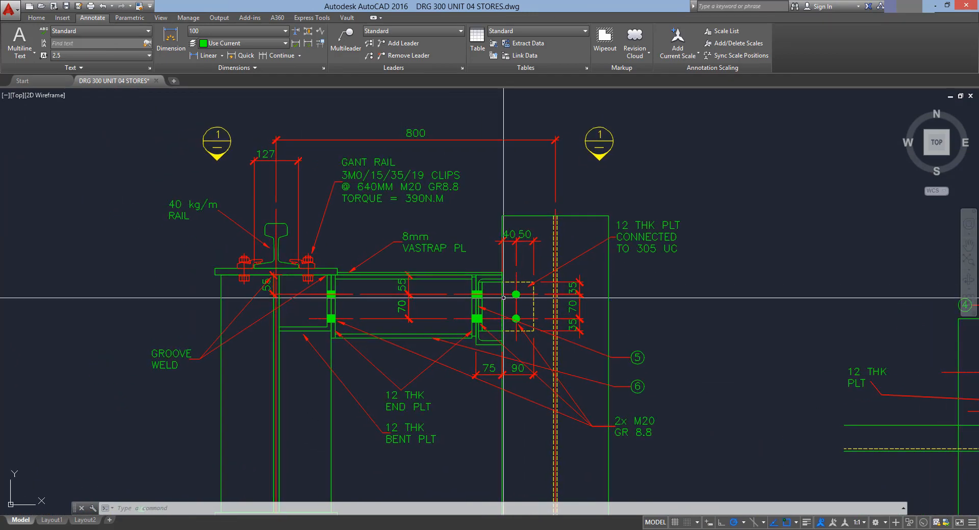
{"action": "scroll", "coordinate": [503, 297], "scroll_direction": "up", "scroll_amount": 2}
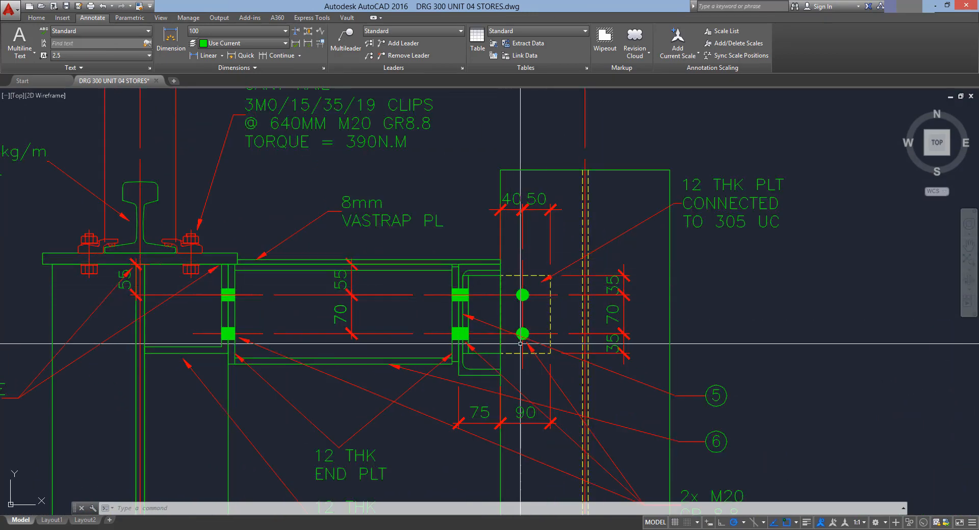
{"action": "scroll", "coordinate": [277, 332], "scroll_direction": "down", "scroll_amount": 5}
{"action": "middle_click_drag", "start_coordinate": [276, 332], "coordinate": [259, 339]}
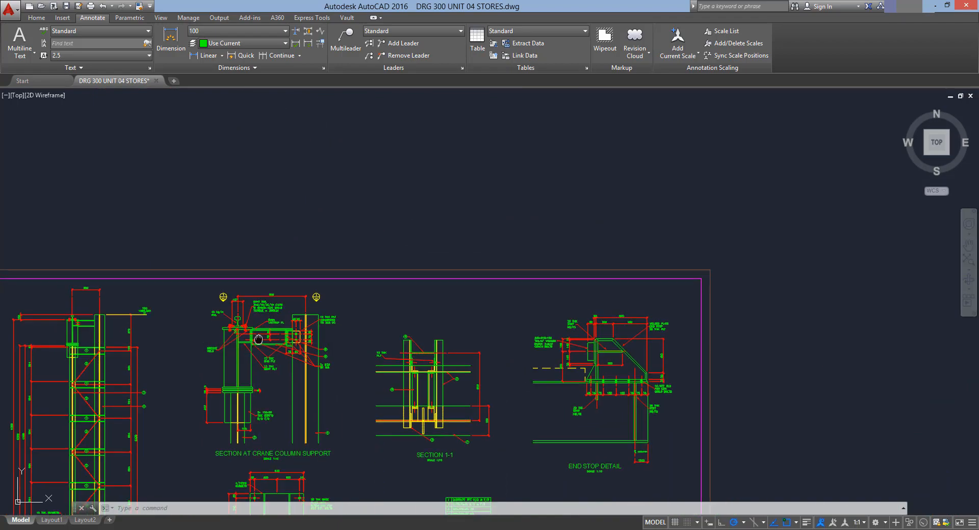
Examine the column cap plates and stiffeners in the crane column support section drawing
{"action": "scroll", "coordinate": [259, 339], "scroll_direction": "up", "scroll_amount": 3}
{"action": "scroll", "coordinate": [365, 346], "scroll_direction": "down", "scroll_amount": 4}
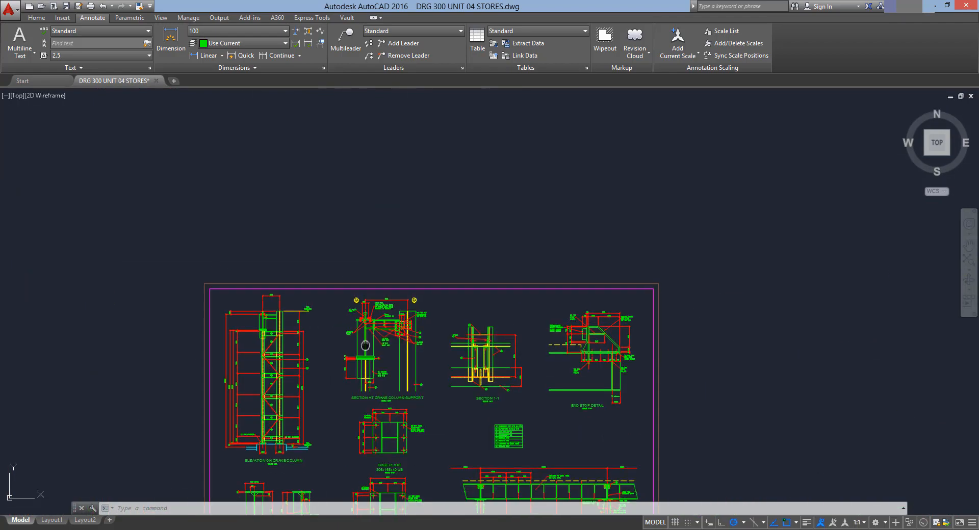
{"action": "scroll", "coordinate": [375, 270], "scroll_direction": "up", "scroll_amount": 1}
{"action": "middle_click_drag", "start_coordinate": [365, 345], "coordinate": [360, 282]}
{"action": "scroll", "coordinate": [378, 298], "scroll_direction": "up", "scroll_amount": 3}
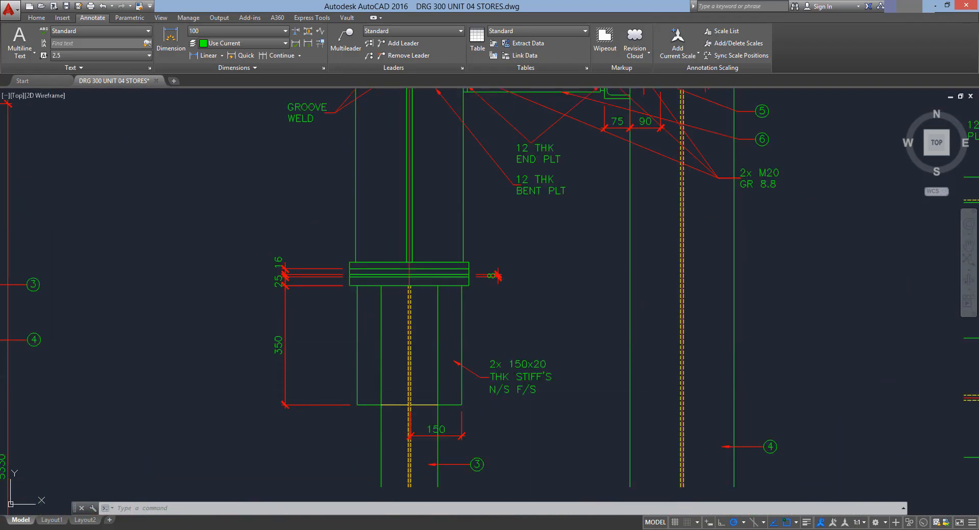
Draw a contour plate stiffener about 150 mm wide and 350 mm deep under the column cap plate
{"action": "left_click_drag", "start_coordinate": [572, 9], "coordinate": [0, 234]}
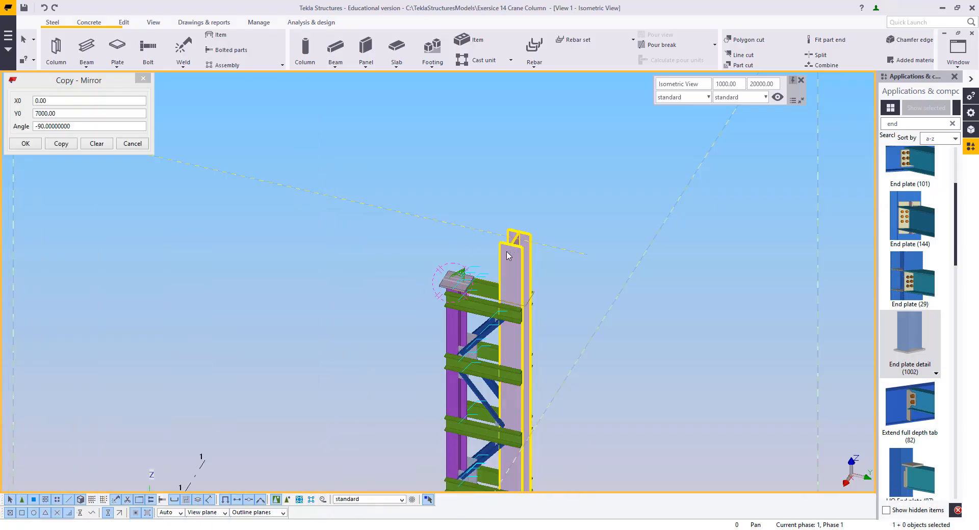
{"action": "scroll", "coordinate": [528, 235], "scroll_direction": "up", "scroll_amount": 2}
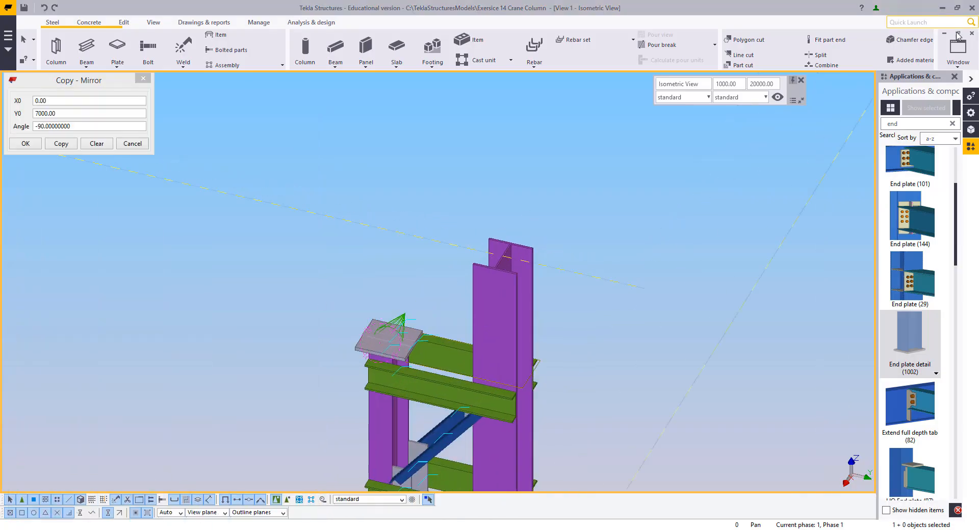
{"action": "left_click", "coordinate": [958, 50]}
{"action": "left_click", "coordinate": [907, 144]}
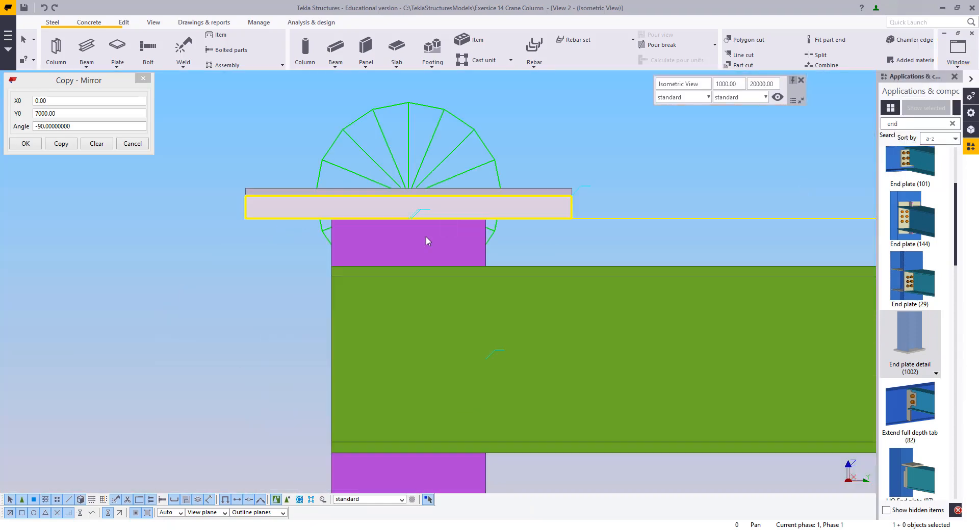
{"action": "scroll", "coordinate": [407, 239], "scroll_direction": "down", "scroll_amount": 5}
{"action": "scroll", "coordinate": [384, 239], "scroll_direction": "up", "scroll_amount": 4}
{"action": "scroll", "coordinate": [430, 218], "scroll_direction": "up", "scroll_amount": 3}
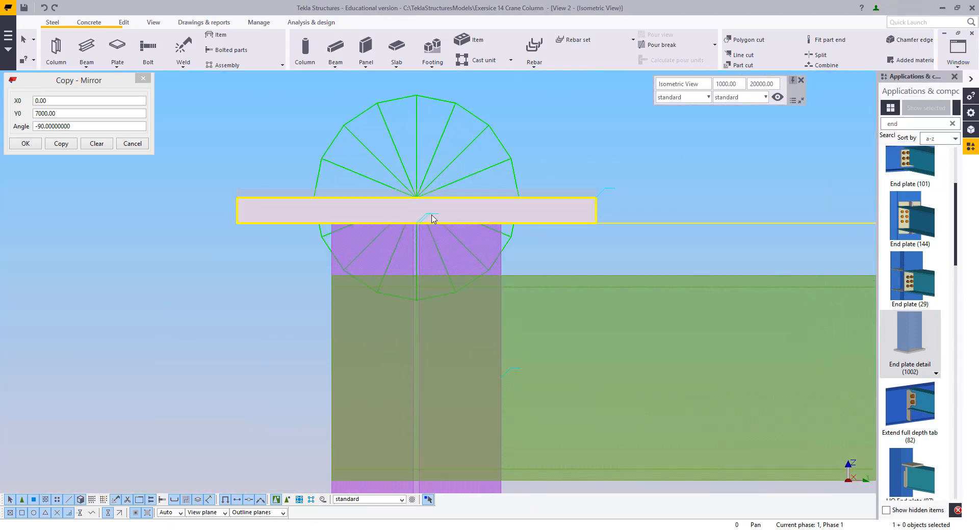
{"action": "left_click", "coordinate": [123, 46]}
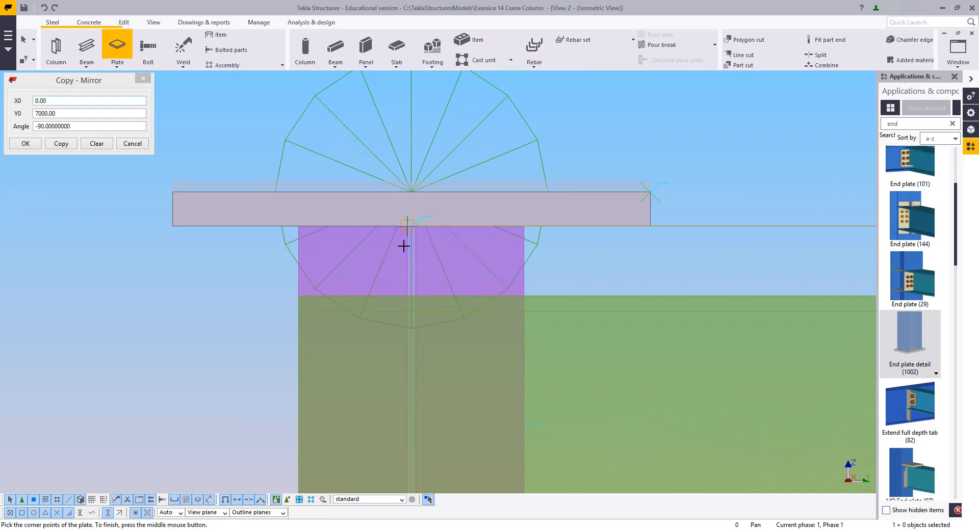
{"action": "scroll", "coordinate": [538, 221], "scroll_direction": "up", "scroll_amount": 1}
{"action": "left_click", "coordinate": [354, 229]}
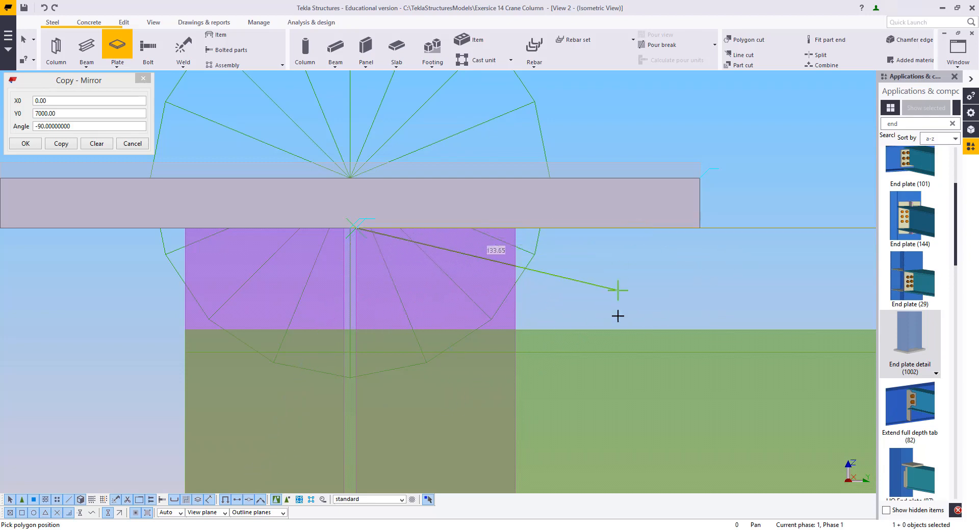
{"action": "middle_click_drag", "start_coordinate": [597, 229], "coordinate": [558, 237]}
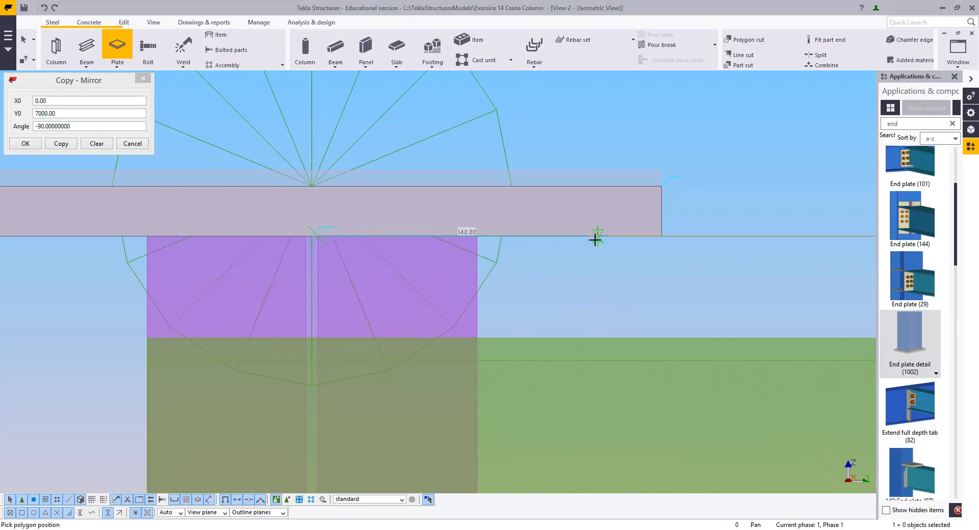
{"action": "left_click", "coordinate": [616, 235]}
{"action": "scroll", "coordinate": [601, 414], "scroll_direction": "down", "scroll_amount": 1}
{"action": "scroll", "coordinate": [602, 414], "scroll_direction": "down", "scroll_amount": 2}
{"action": "middle_click_drag", "start_coordinate": [602, 414], "coordinate": [539, 286]}
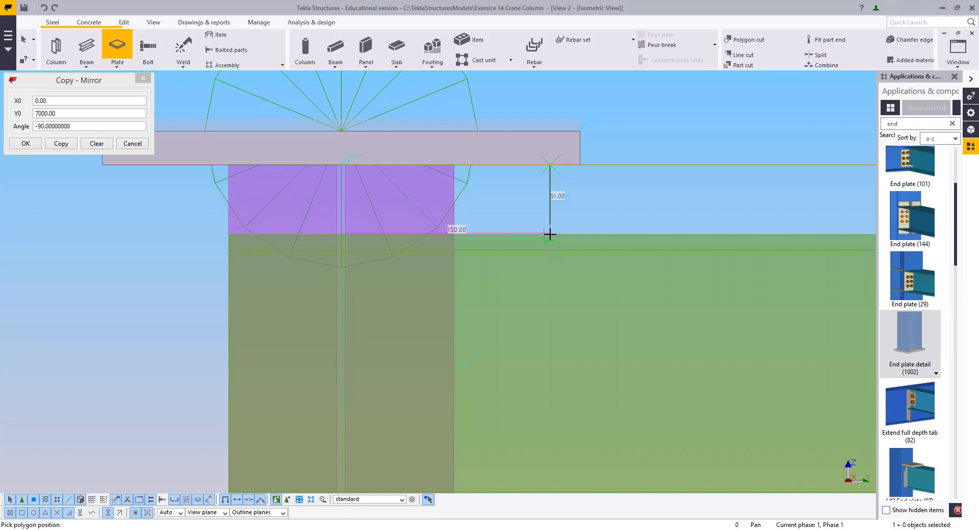
{"action": "type", "text": "350"}
{"action": "key", "text": "Return"}
{"action": "scroll", "coordinate": [568, 158], "scroll_direction": "down", "scroll_amount": 3}
{"action": "middle_click_drag", "start_coordinate": [569, 158], "coordinate": [584, 22]}
{"action": "scroll", "coordinate": [509, 309], "scroll_direction": "up", "scroll_amount": 1}
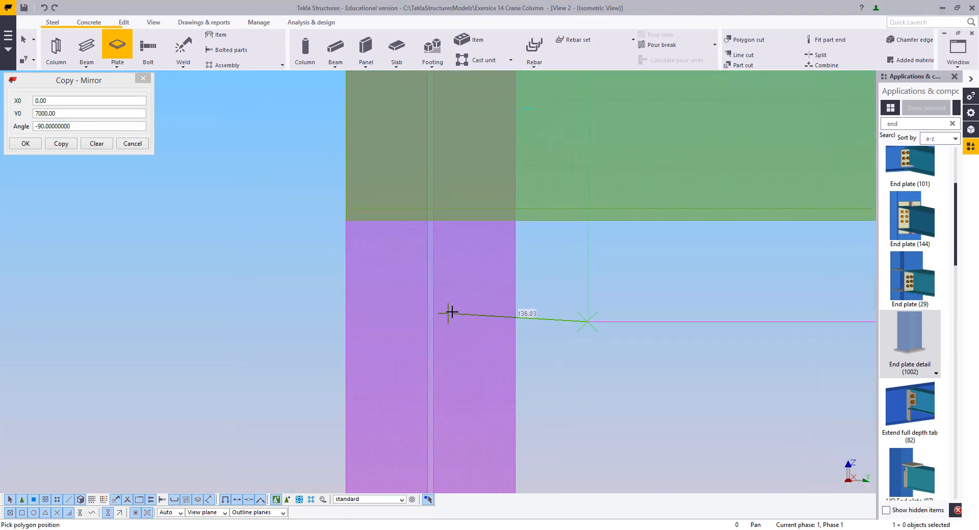
{"action": "left_click", "coordinate": [433, 322]}
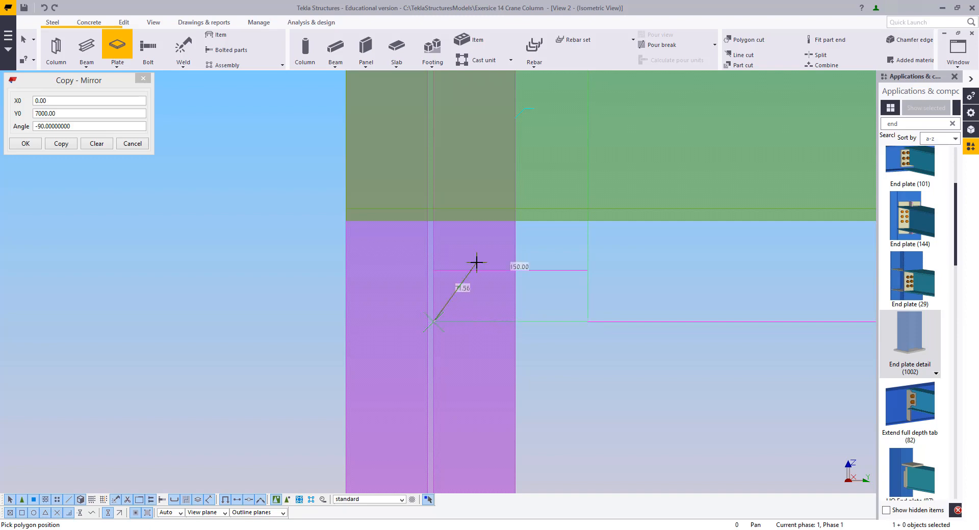
{"action": "middle_click", "coordinate": [486, 274]}
Apply profile PLT20 to the new stiffener plate and modify it, then close the plate properties
{"action": "scroll", "coordinate": [493, 250], "scroll_direction": "down", "scroll_amount": 2}
{"action": "middle_click_drag", "start_coordinate": [494, 242], "coordinate": [496, 380]}
{"action": "right_click", "coordinate": [492, 266]}
{"action": "left_click", "coordinate": [520, 275]}
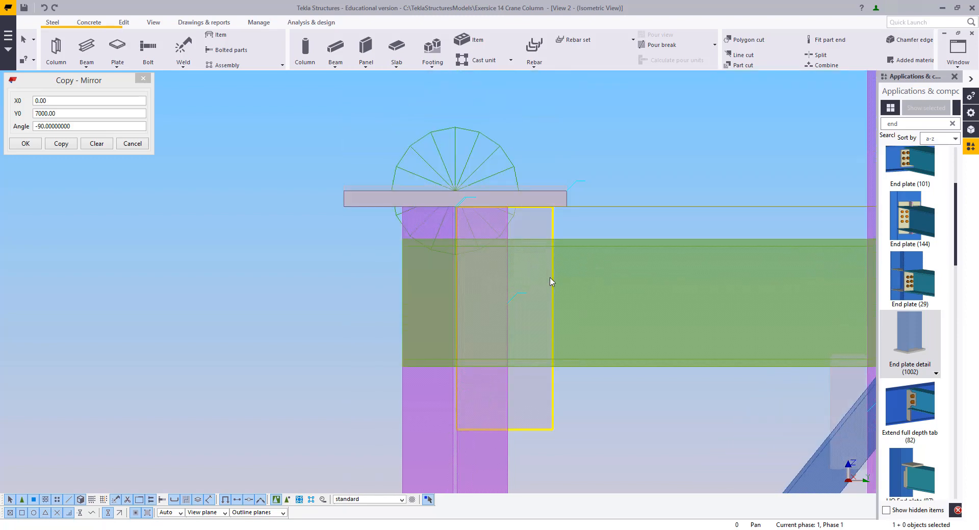
{"action": "double_click", "coordinate": [551, 282]}
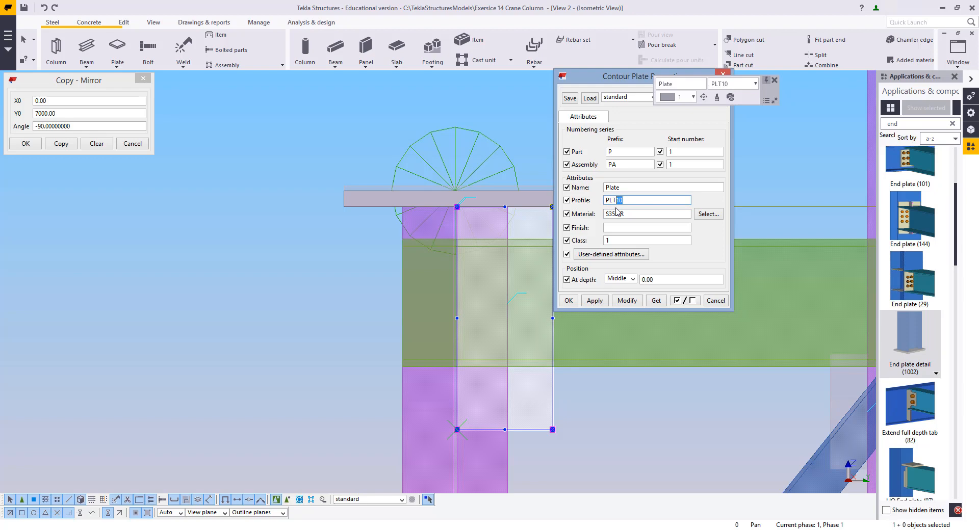
{"action": "left_click", "coordinate": [626, 301]}
{"action": "left_click", "coordinate": [714, 300]}
Copy the stiffener plate to the opposite side of the column web
{"action": "right_click", "coordinate": [355, 247]}
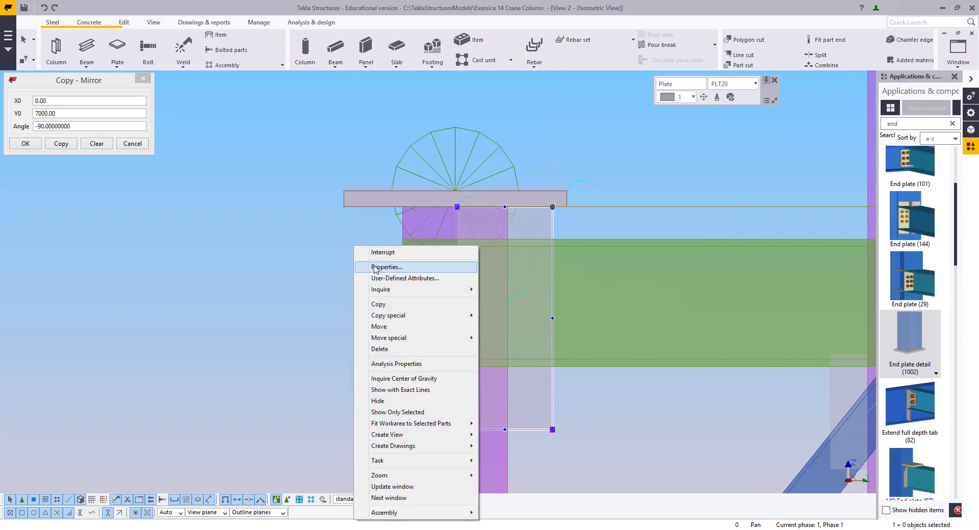
{"action": "left_click", "coordinate": [378, 304]}
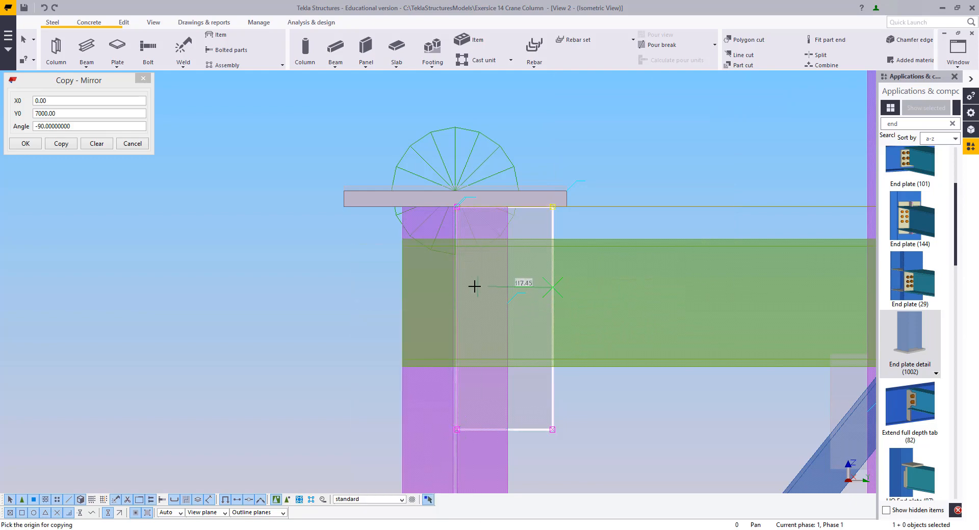
{"action": "left_click", "coordinate": [474, 287]}
{"action": "scroll", "coordinate": [452, 287], "scroll_direction": "up", "scroll_amount": 2}
{"action": "scroll", "coordinate": [452, 287], "scroll_direction": "up", "scroll_amount": 2}
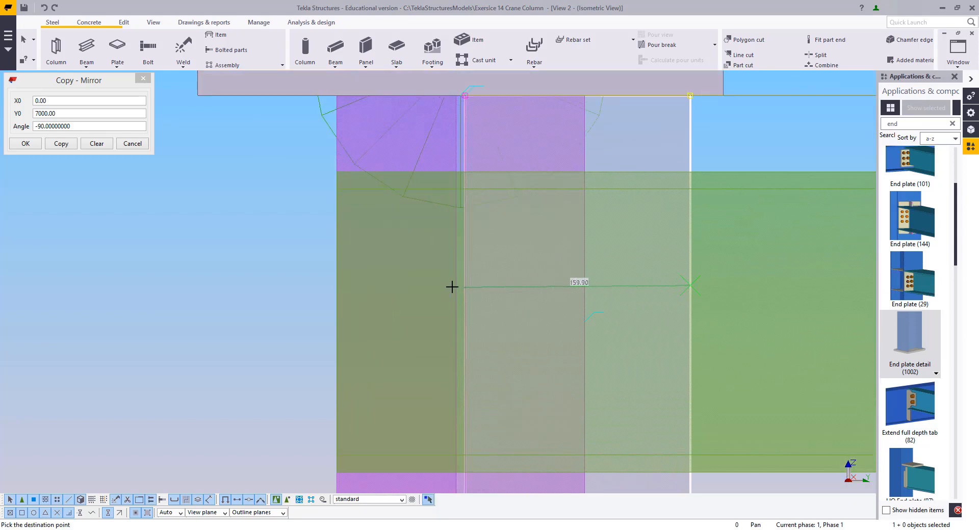
{"action": "left_click", "coordinate": [453, 286]}
{"action": "key", "text": "Escape"}
{"action": "left_click", "coordinate": [209, 266]}
{"action": "scroll", "coordinate": [209, 267], "scroll_direction": "down", "scroll_amount": 3}
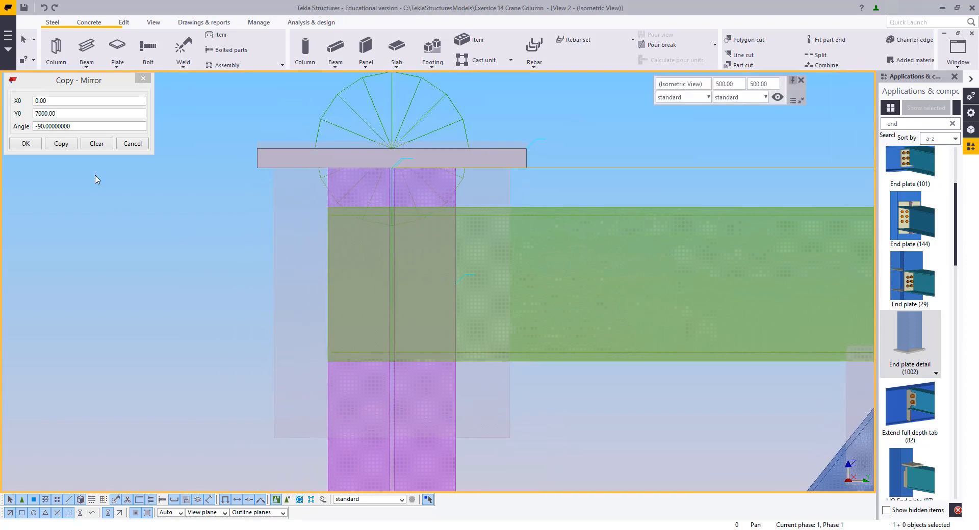
Weld the stiffener plates to the column
{"action": "left_click", "coordinate": [183, 47]}
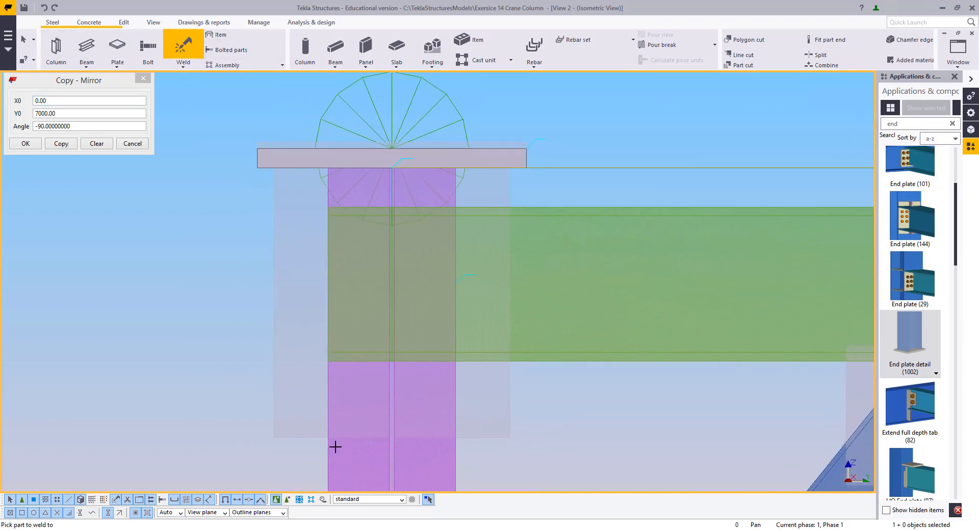
{"action": "middle_click_drag", "start_coordinate": [387, 470], "coordinate": [417, 349]}
{"action": "left_click", "coordinate": [422, 354]}
{"action": "left_click_drag", "start_coordinate": [448, 354], "coordinate": [227, 243]}
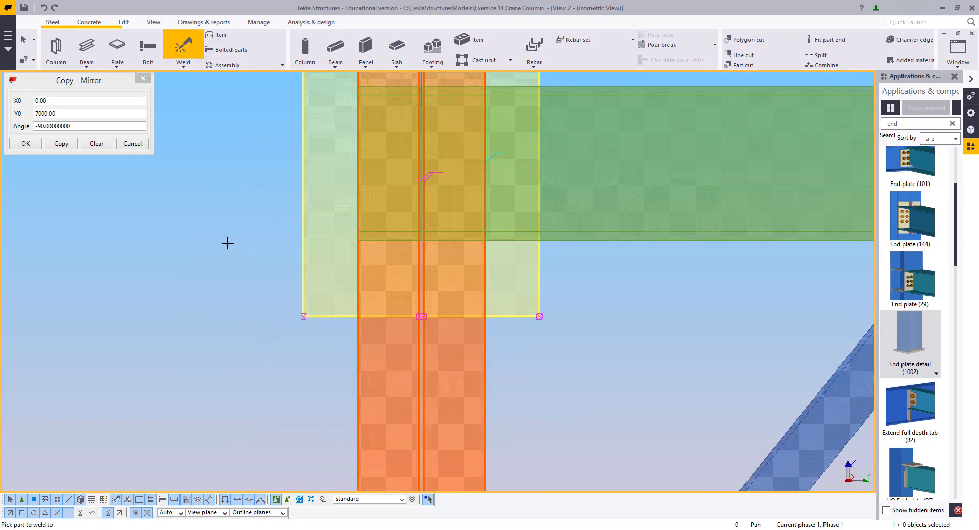
{"action": "right_click", "coordinate": [199, 228]}
{"action": "left_click", "coordinate": [214, 238]}
{"action": "left_click", "coordinate": [269, 326]}
{"action": "scroll", "coordinate": [289, 350], "scroll_direction": "down", "scroll_amount": 2}
{"action": "middle_click_drag", "start_coordinate": [382, 335], "coordinate": [407, 333]}
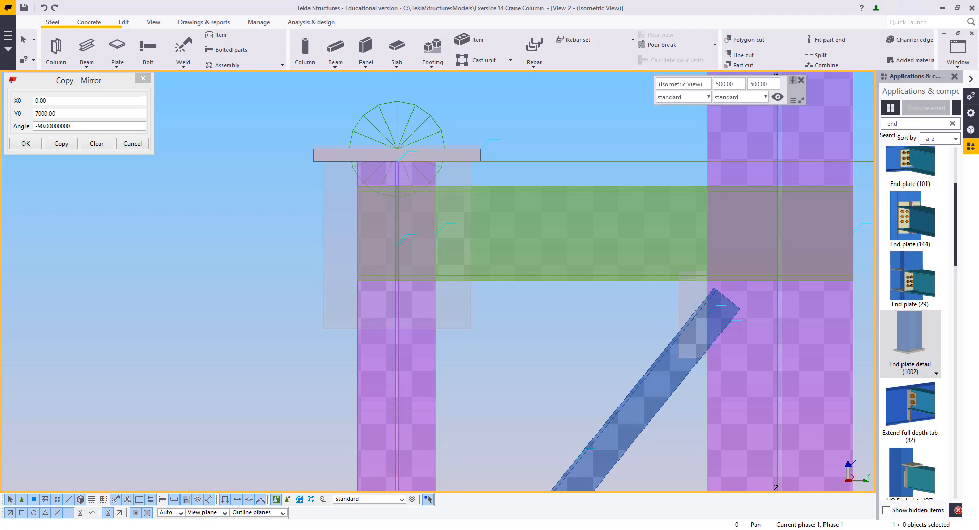
{"action": "scroll", "coordinate": [561, 206], "scroll_direction": "down", "scroll_amount": 5}
{"action": "middle_click_drag", "start_coordinate": [560, 206], "coordinate": [392, 390]}
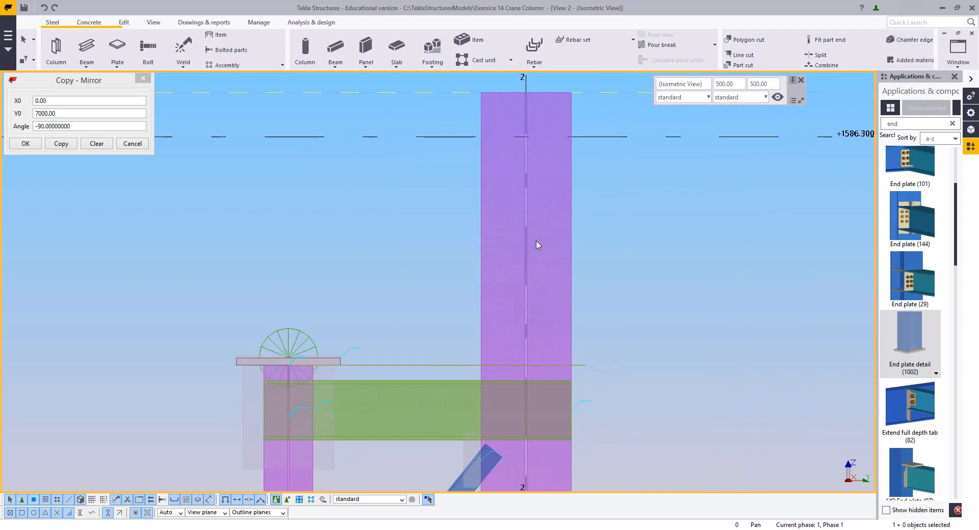
{"action": "middle_click_drag", "start_coordinate": [535, 238], "coordinate": [564, 291]}
{"action": "right_click", "coordinate": [429, 234]}
{"action": "left_click", "coordinate": [454, 292]}
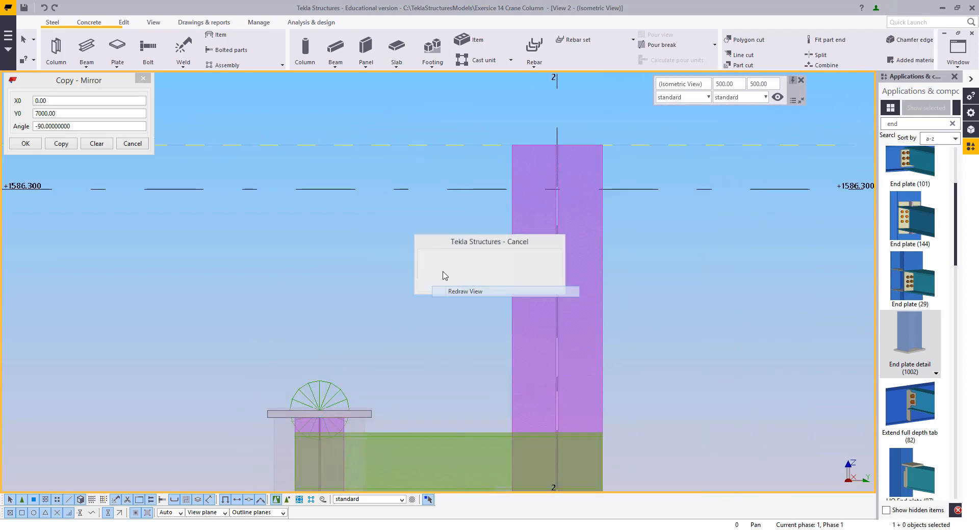
{"action": "scroll", "coordinate": [412, 273], "scroll_direction": "down", "scroll_amount": 10}
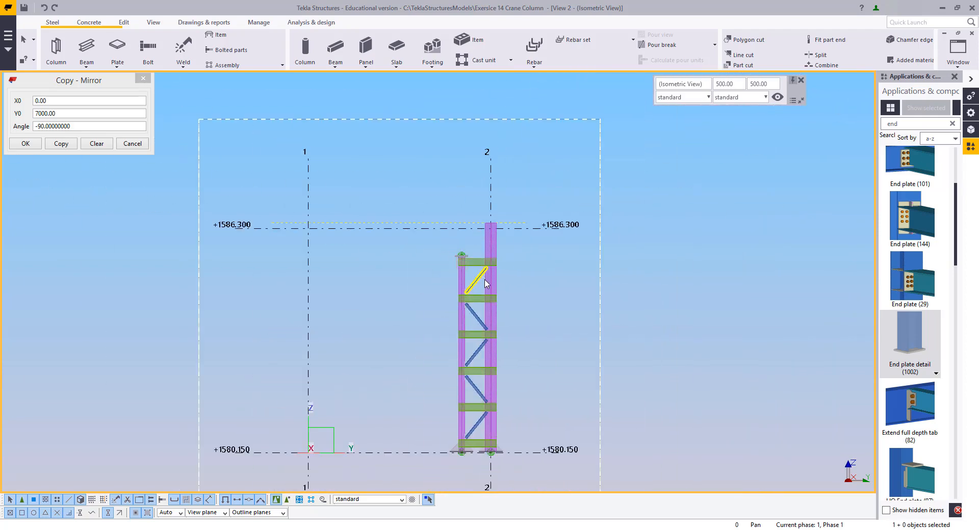
{"action": "scroll", "coordinate": [491, 255], "scroll_direction": "up", "scroll_amount": 8}
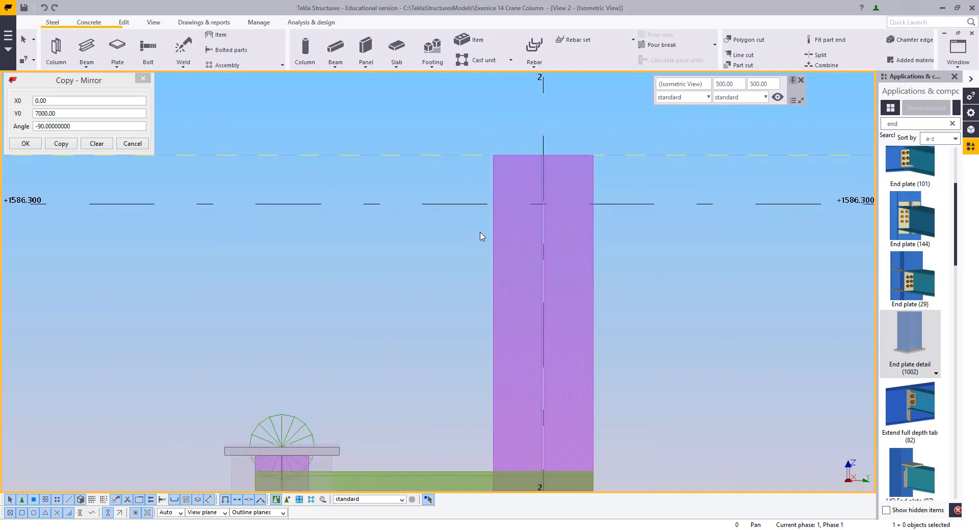
Create a bolt group near the top of the column flange by picking two points along its edge
{"action": "left_click", "coordinate": [958, 48]}
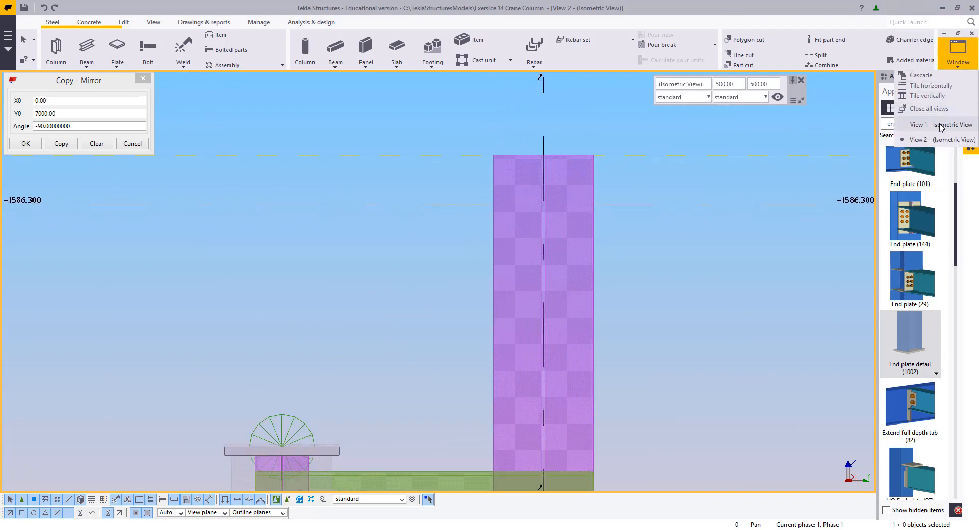
{"action": "left_click", "coordinate": [940, 127]}
{"action": "scroll", "coordinate": [464, 306], "scroll_direction": "up", "scroll_amount": 5}
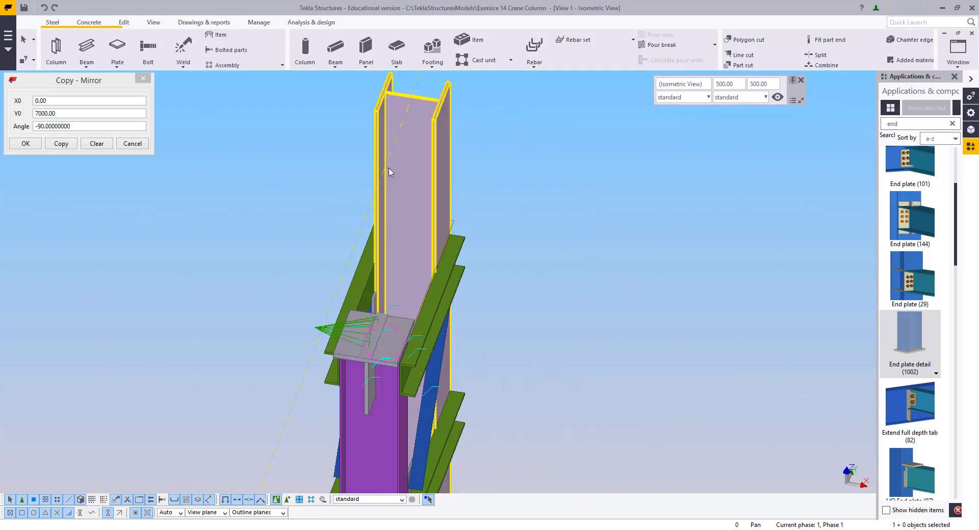
{"action": "middle_click_drag", "start_coordinate": [389, 168], "coordinate": [362, 184], "text": "ctrl"}
{"action": "scroll", "coordinate": [363, 185], "scroll_direction": "up", "scroll_amount": 2}
{"action": "middle_click_drag", "start_coordinate": [465, 138], "coordinate": [389, 218]}
{"action": "scroll", "coordinate": [361, 164], "scroll_direction": "up", "scroll_amount": 3}
{"action": "middle_click_drag", "start_coordinate": [366, 145], "coordinate": [359, 188]}
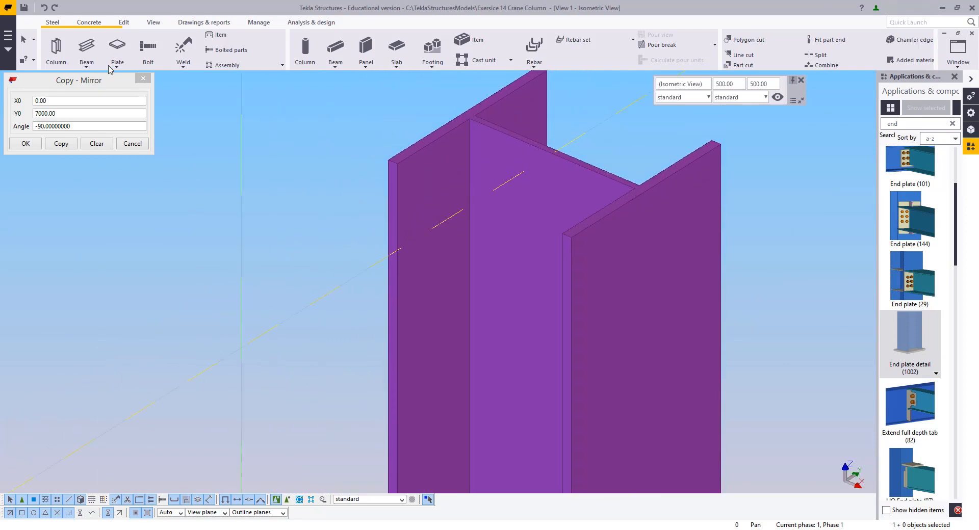
{"action": "left_click", "coordinate": [148, 48]}
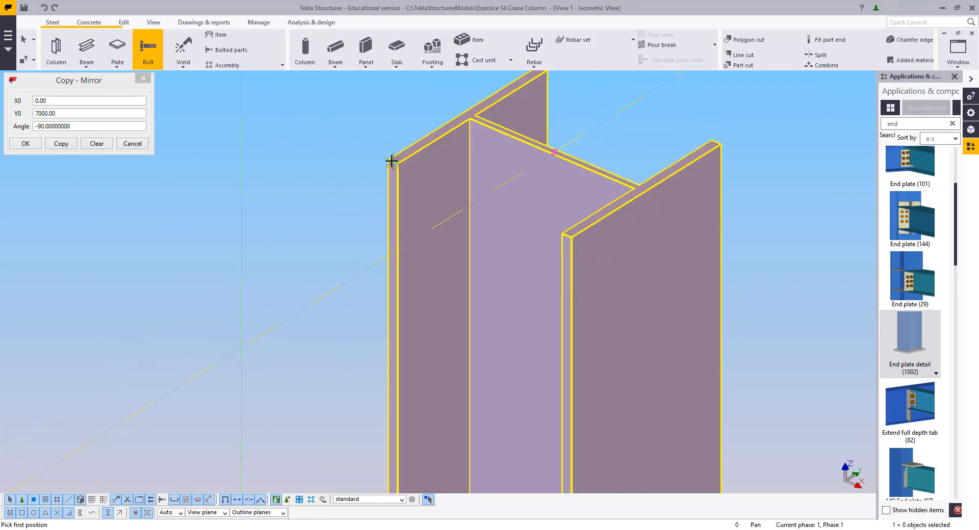
{"action": "left_click", "coordinate": [386, 230]}
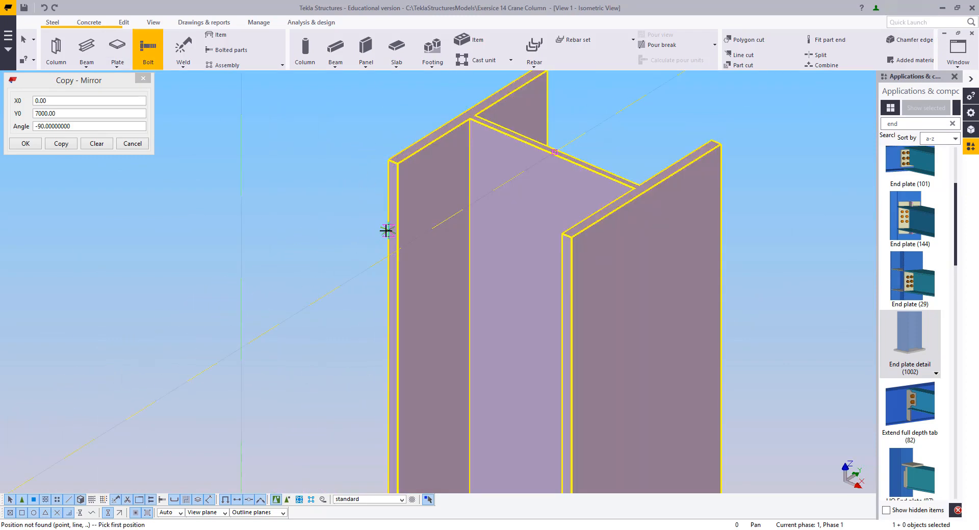
{"action": "left_click", "coordinate": [388, 161]}
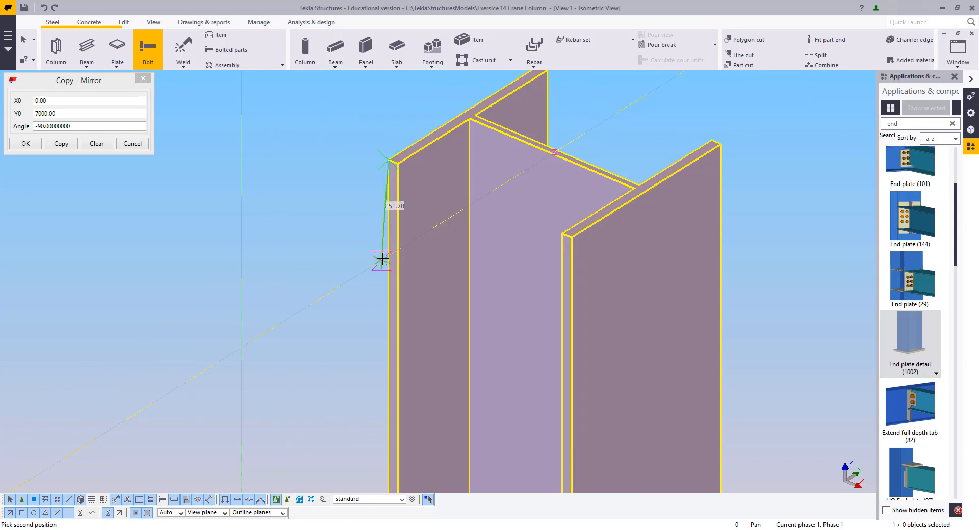
{"action": "left_click", "coordinate": [386, 352]}
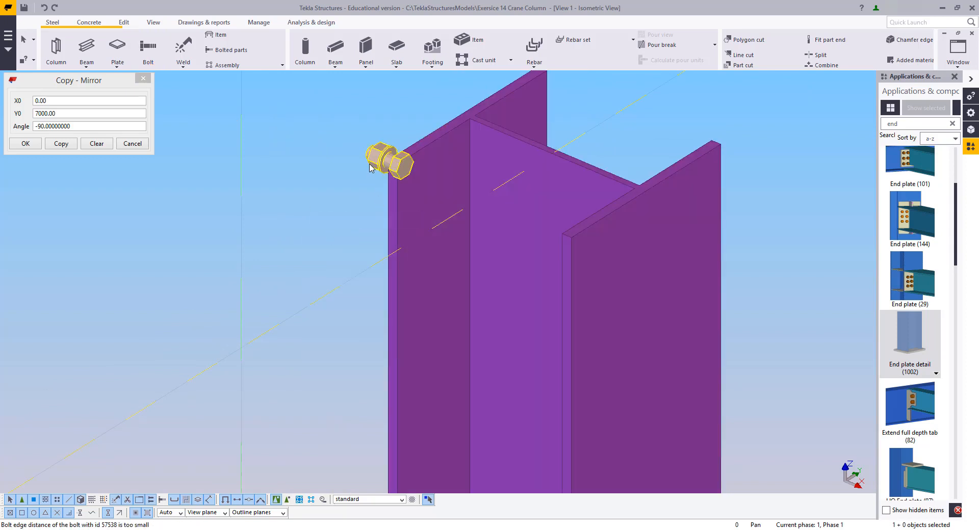
Open the top bolt group's properties and modify it with the current slotted-hole settings
{"action": "middle_click_drag", "start_coordinate": [380, 156], "coordinate": [336, 180]}
{"action": "scroll", "coordinate": [337, 181], "scroll_direction": "up", "scroll_amount": 2}
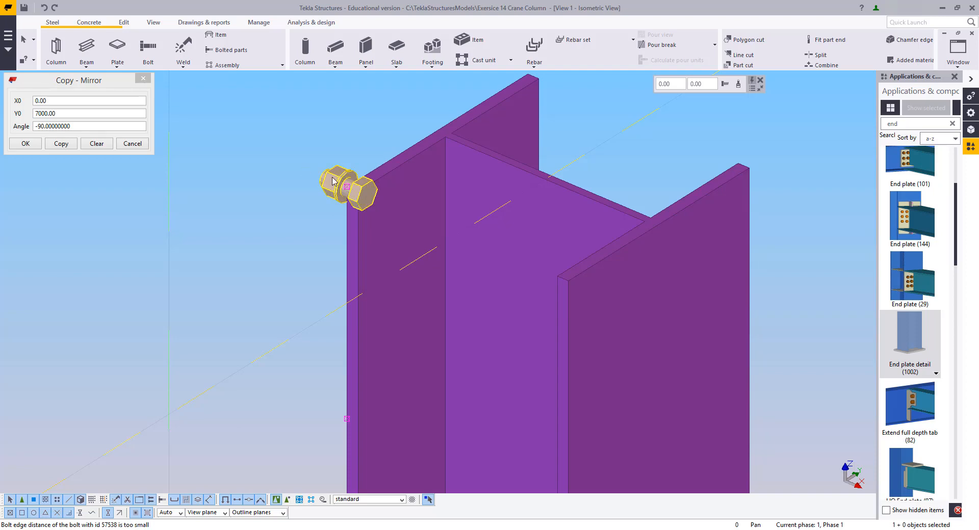
{"action": "double_click", "coordinate": [333, 181]}
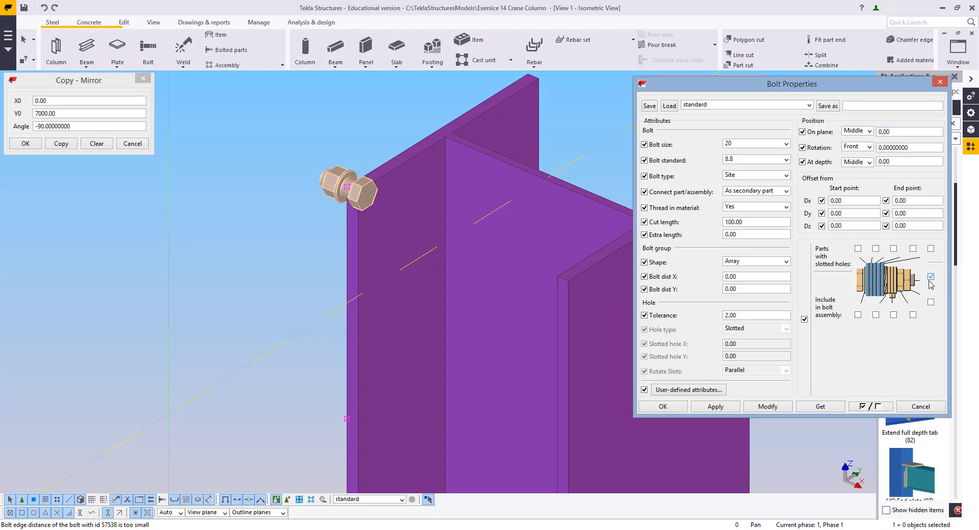
{"action": "left_click", "coordinate": [777, 408]}
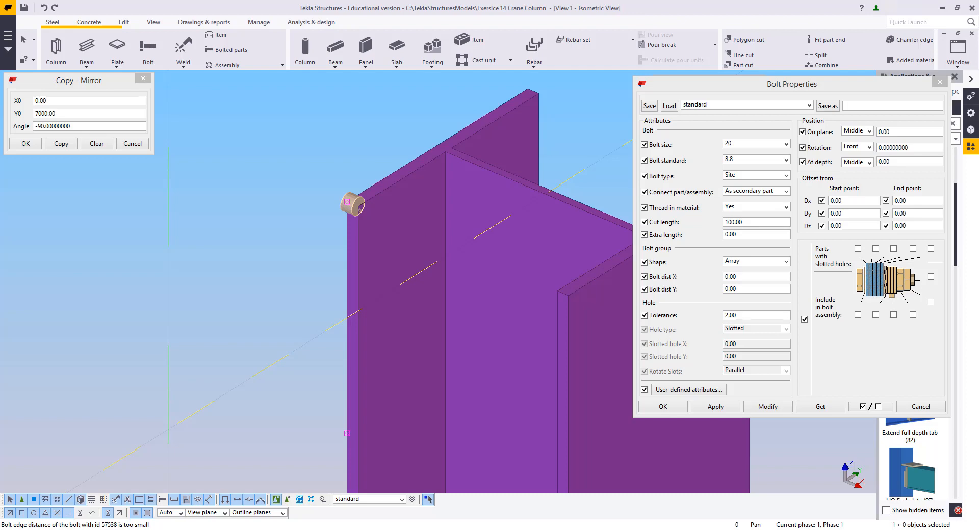
Set the bolt group's X spacing to 225 mm and modify the bolts on the column flange
{"action": "left_click", "coordinate": [349, 275]}
{"action": "left_click", "coordinate": [750, 280]}
{"action": "double_click", "coordinate": [740, 278]}
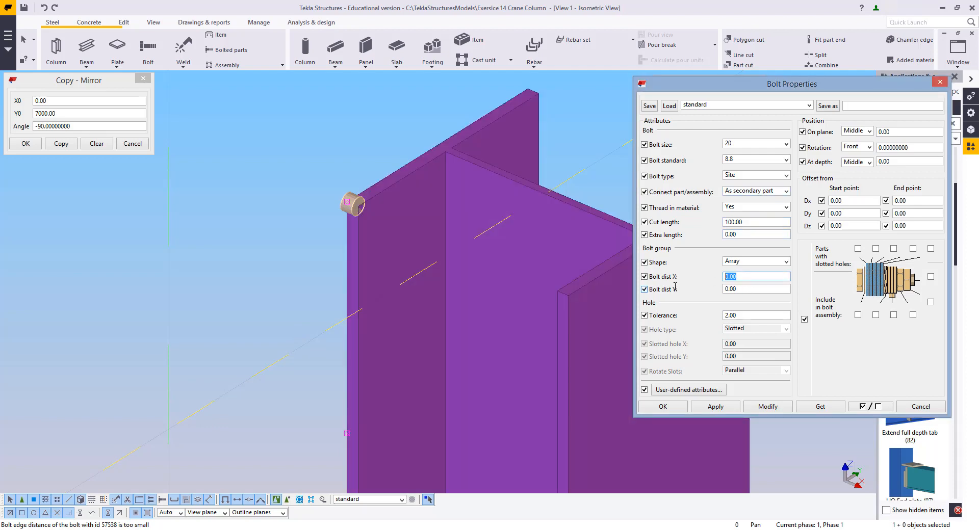
{"action": "type", "text": "5"}
{"action": "scroll", "coordinate": [337, 188], "scroll_direction": "down", "scroll_amount": 5}
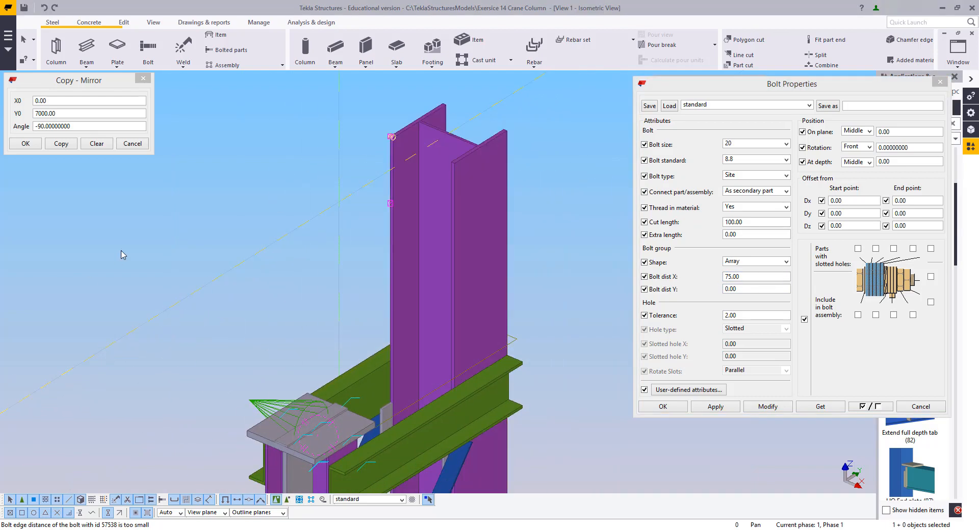
{"action": "scroll", "coordinate": [369, 218], "scroll_direction": "up", "scroll_amount": 4}
{"action": "middle_click_drag", "start_coordinate": [371, 203], "coordinate": [403, 273]}
{"action": "scroll", "coordinate": [388, 300], "scroll_direction": "down", "scroll_amount": 2}
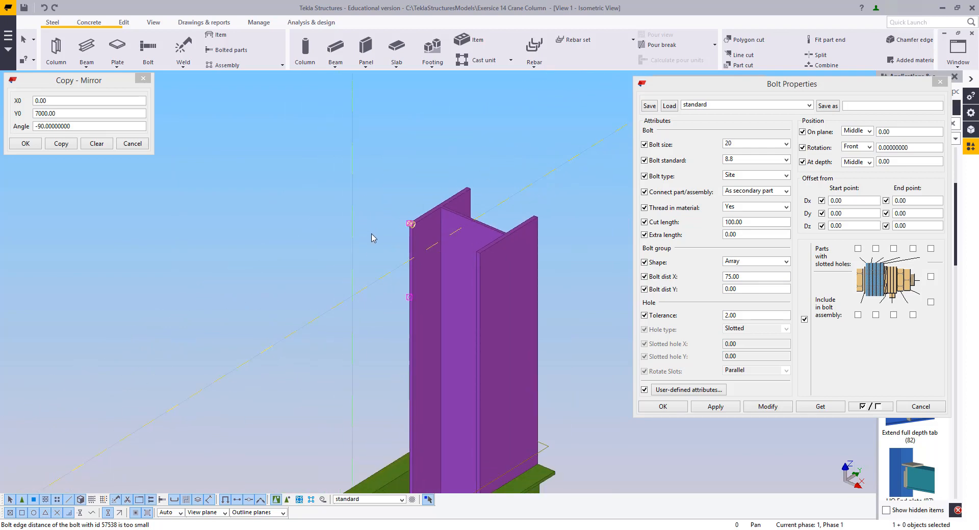
{"action": "middle_click_drag", "start_coordinate": [383, 304], "coordinate": [382, 331]}
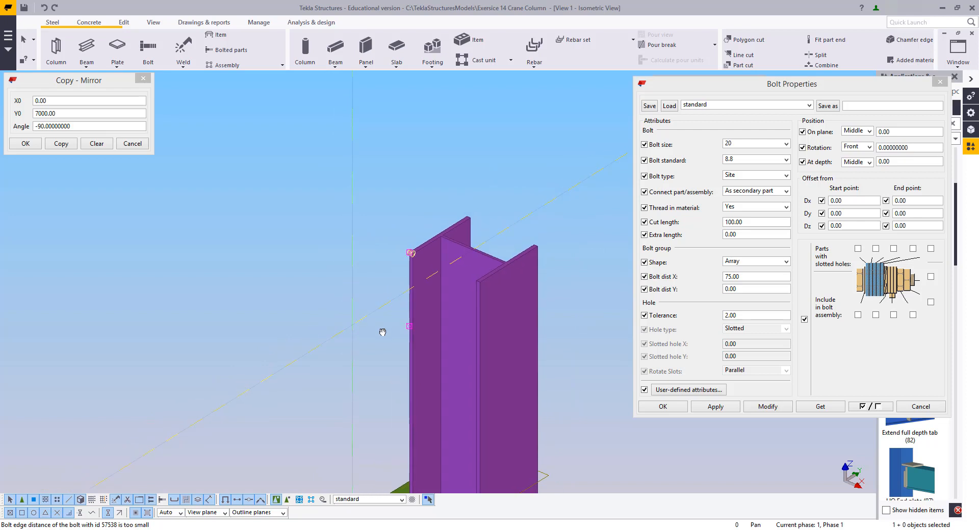
{"action": "scroll", "coordinate": [445, 329], "scroll_direction": "up", "scroll_amount": 2}
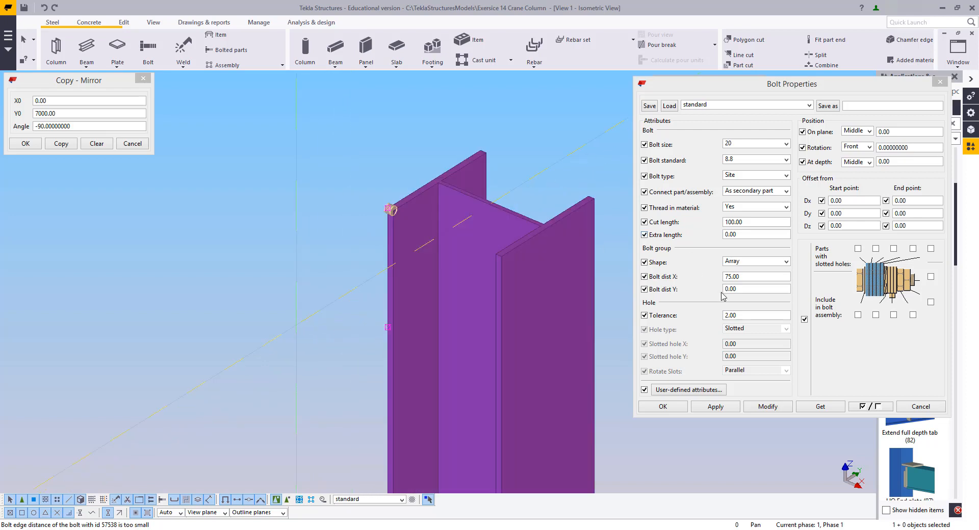
{"action": "left_click", "coordinate": [750, 277]}
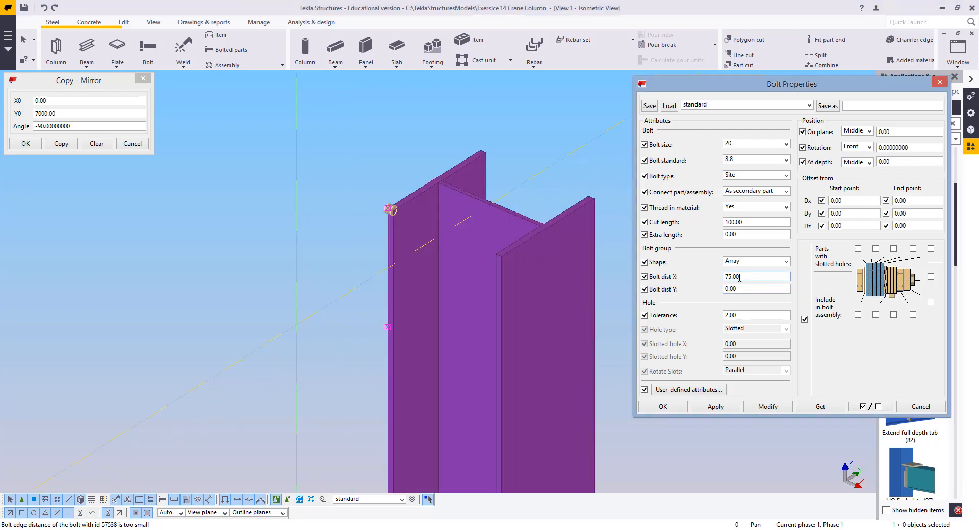
{"action": "left_click_drag", "start_coordinate": [742, 276], "coordinate": [704, 277]}
{"action": "type", "text": "225"}
{"action": "left_click", "coordinate": [759, 408]}
{"action": "middle_click_drag", "start_coordinate": [350, 229], "coordinate": [351, 209]}
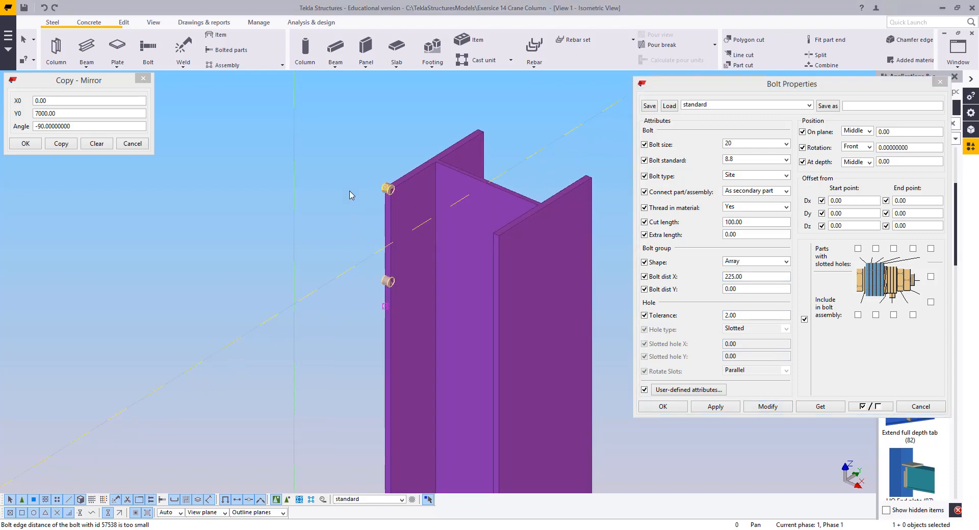
Set the bolt group's start offset Dx to 225 mm and the X spacing to 70 mm, then modify it
{"action": "double_click", "coordinate": [751, 277]}
{"action": "key", "text": "ctrl+c"}
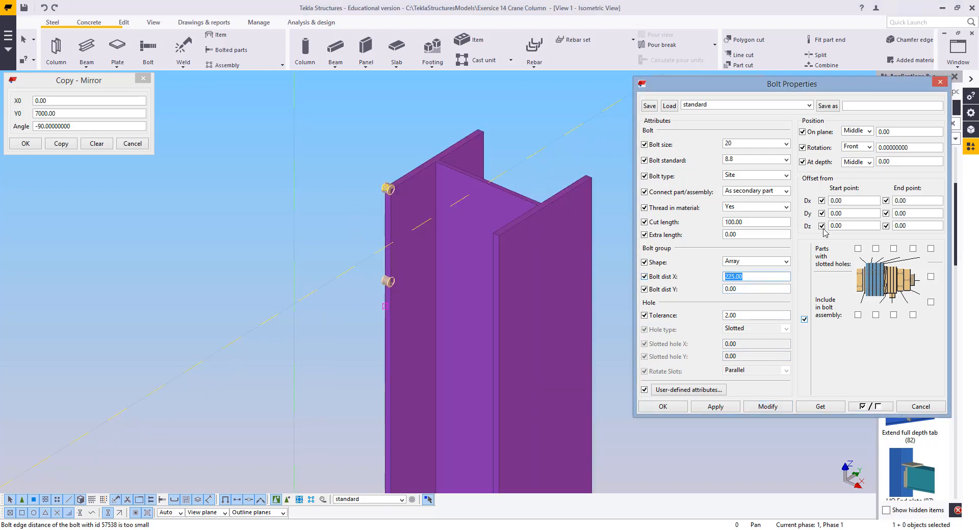
{"action": "double_click", "coordinate": [850, 200]}
{"action": "key", "text": "ctrl+v"}
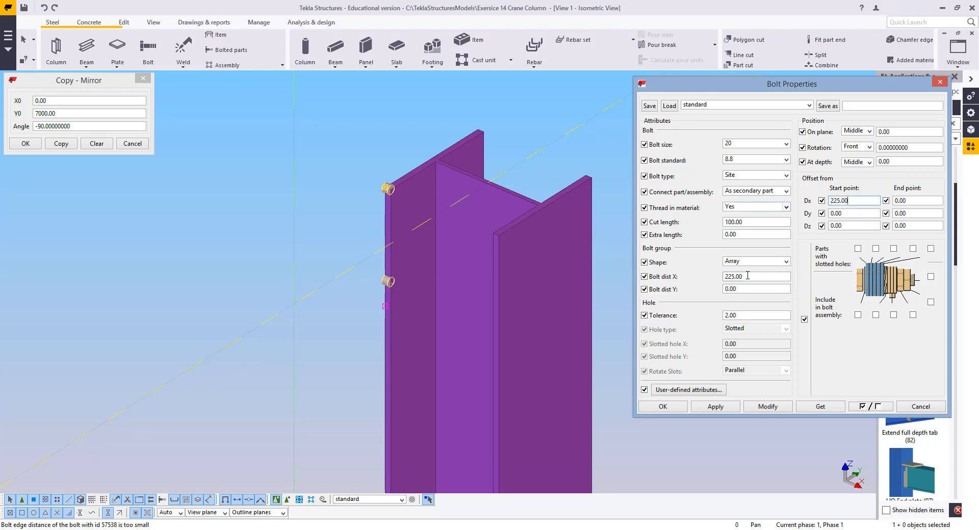
{"action": "double_click", "coordinate": [743, 276]}
{"action": "type", "text": "70"}
{"action": "left_click", "coordinate": [778, 404]}
Switch to View 2 and measure the distance between the top bolt and the top of the column
{"action": "middle_click_drag", "start_coordinate": [374, 307], "coordinate": [406, 222]}
{"action": "scroll", "coordinate": [369, 330], "scroll_direction": "up", "scroll_amount": 4}
{"action": "scroll", "coordinate": [405, 316], "scroll_direction": "down", "scroll_amount": 4}
{"action": "scroll", "coordinate": [406, 226], "scroll_direction": "down", "scroll_amount": 6}
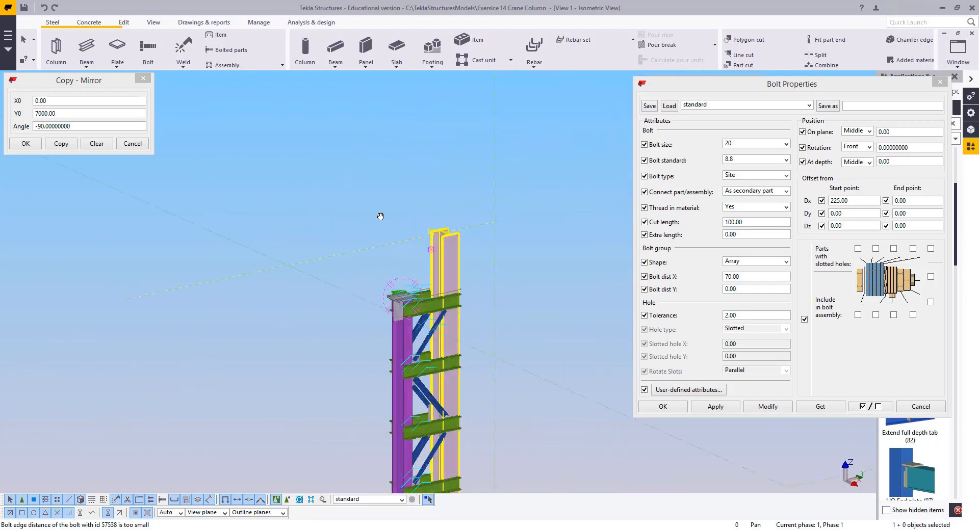
{"action": "scroll", "coordinate": [435, 235], "scroll_direction": "up", "scroll_amount": 5}
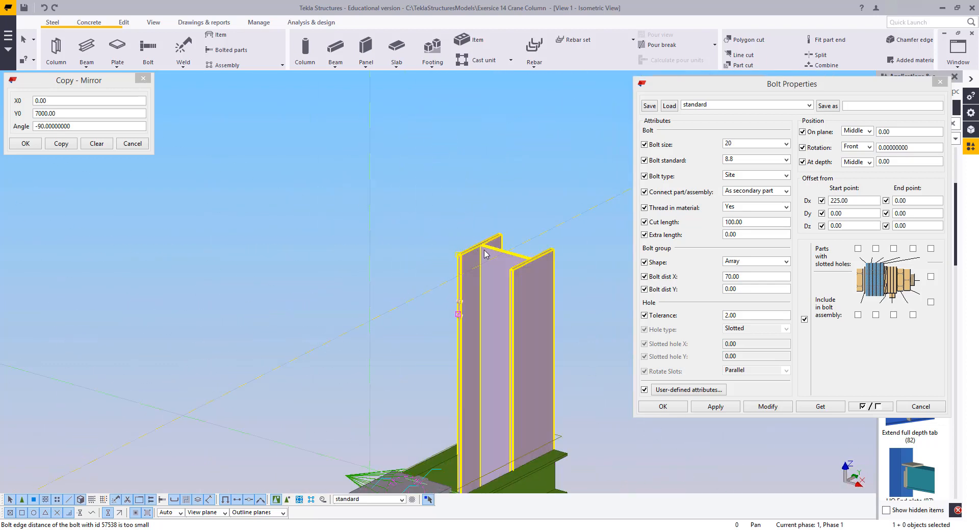
{"action": "left_click", "coordinate": [957, 51]}
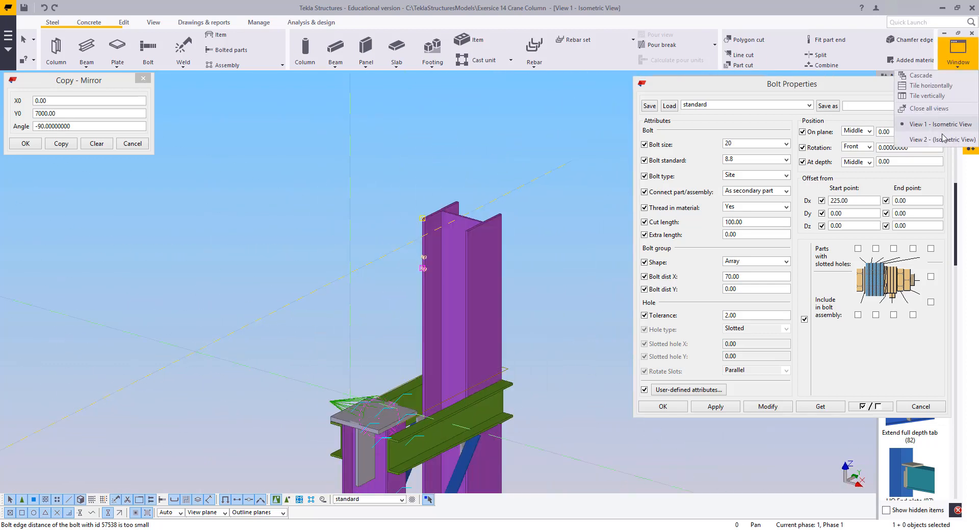
{"action": "left_click", "coordinate": [927, 134]}
{"action": "scroll", "coordinate": [476, 222], "scroll_direction": "up", "scroll_amount": 3}
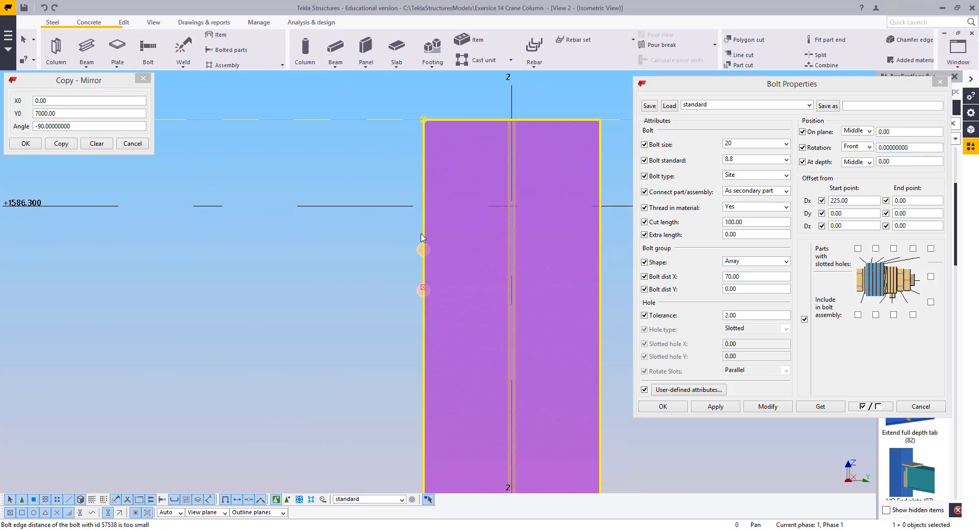
{"action": "scroll", "coordinate": [349, 248], "scroll_direction": "down", "scroll_amount": 3}
{"action": "middle_click_drag", "start_coordinate": [368, 246], "coordinate": [424, 207]}
{"action": "middle_click_drag", "start_coordinate": [340, 195], "coordinate": [381, 209]}
{"action": "scroll", "coordinate": [324, 410], "scroll_direction": "up", "scroll_amount": 6}
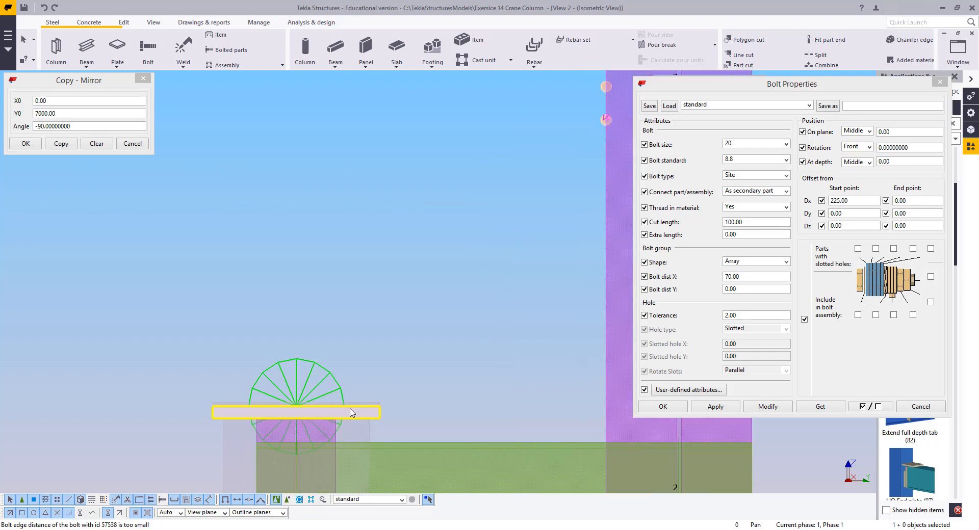
{"action": "scroll", "coordinate": [344, 417], "scroll_direction": "down", "scroll_amount": 7}
{"action": "scroll", "coordinate": [394, 267], "scroll_direction": "up", "scroll_amount": 3}
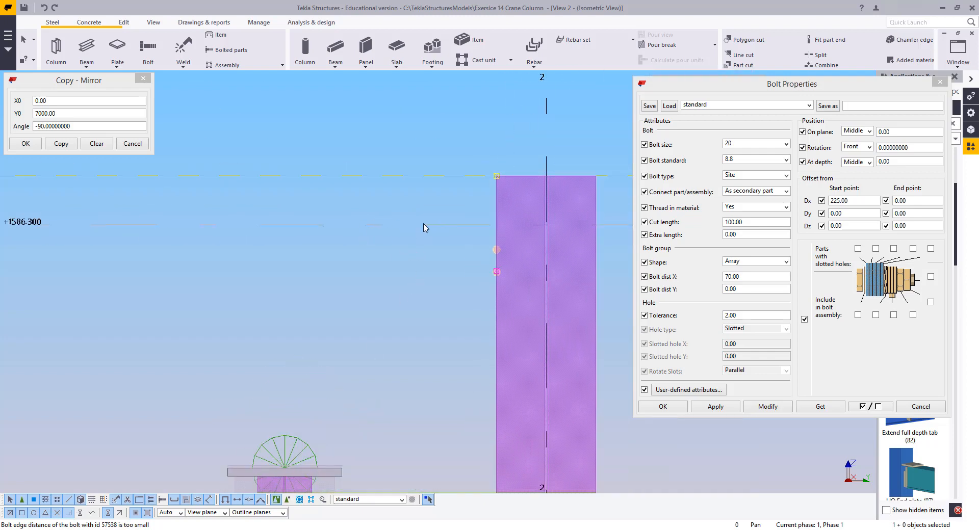
{"action": "key", "text": "f"}
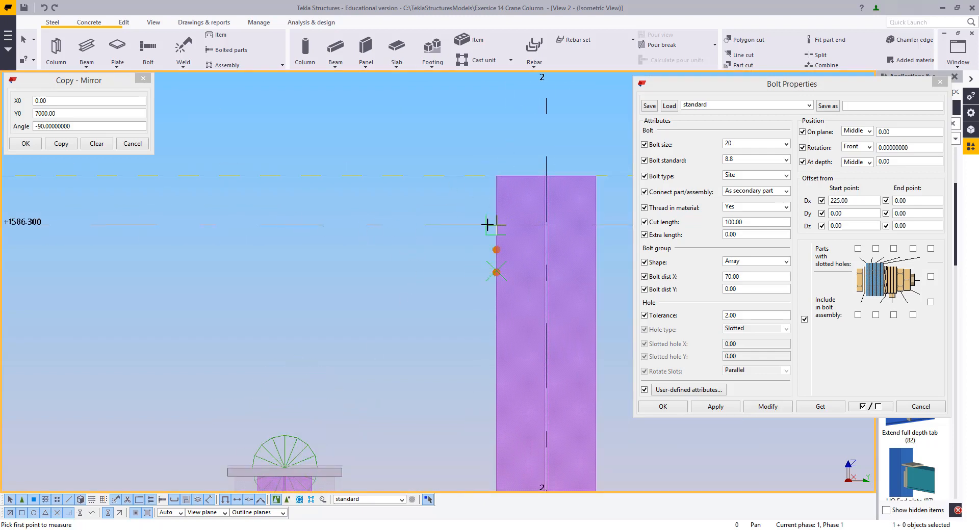
{"action": "scroll", "coordinate": [472, 231], "scroll_direction": "up", "scroll_amount": 2}
{"action": "left_click", "coordinate": [475, 229]}
{"action": "left_click", "coordinate": [482, 264]}
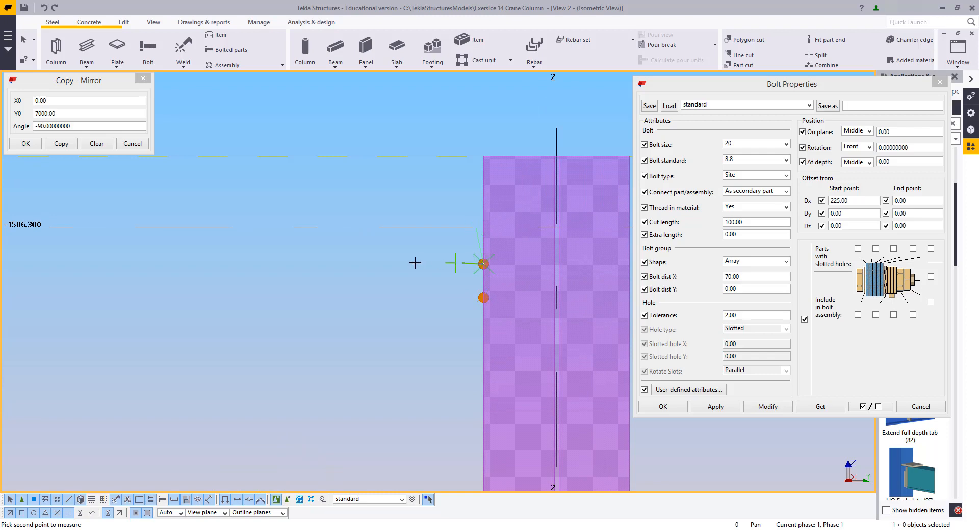
{"action": "left_click", "coordinate": [414, 264]}
{"action": "key", "text": "Escape"}
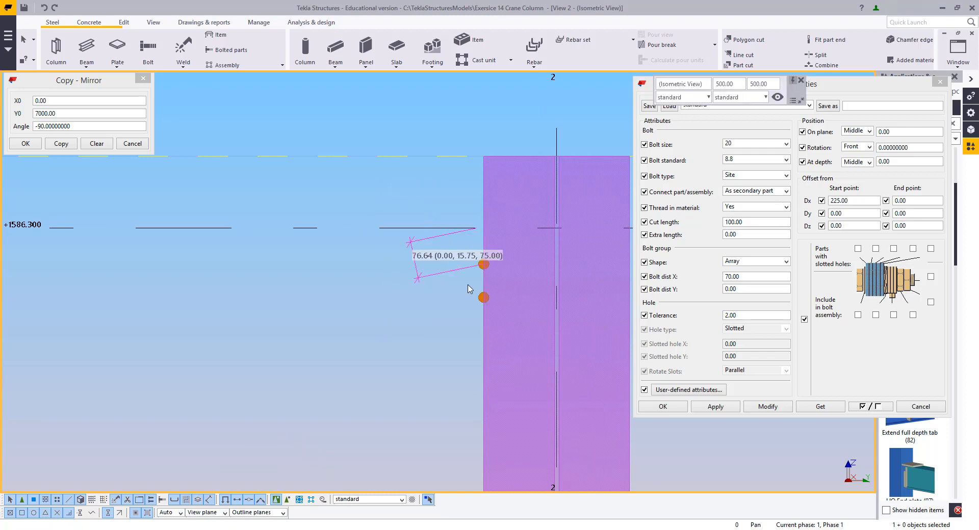
{"action": "left_click", "coordinate": [478, 298]}
Return to View 1 and set the bolt group's on-plane offset to 40 mm, then modify it
{"action": "left_click", "coordinate": [971, 57]}
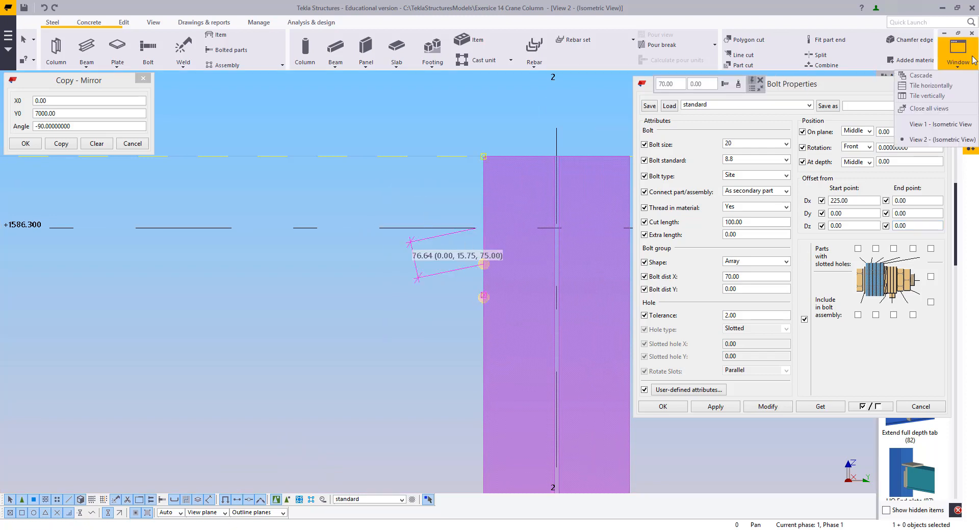
{"action": "left_click", "coordinate": [952, 122]}
{"action": "scroll", "coordinate": [306, 291], "scroll_direction": "up", "scroll_amount": 8}
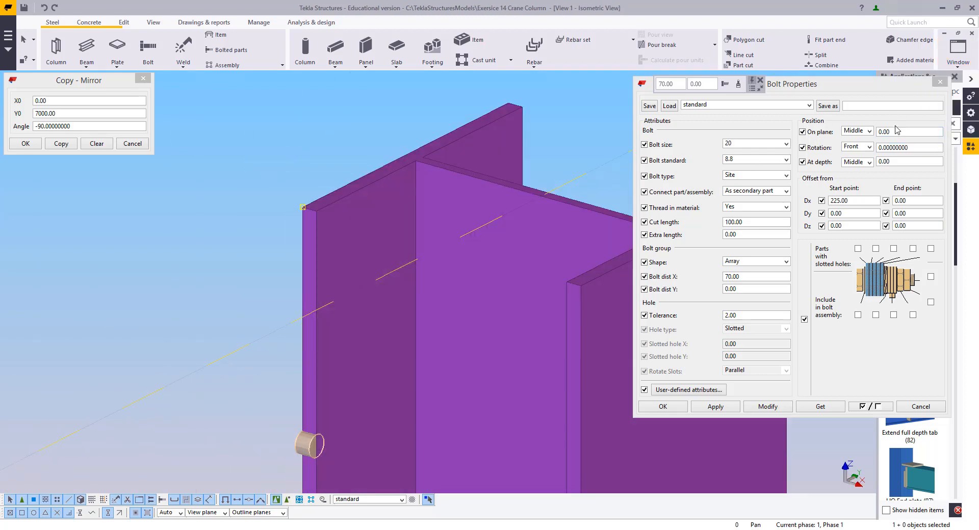
{"action": "left_click", "coordinate": [802, 130]}
{"action": "type", "text": "40"}
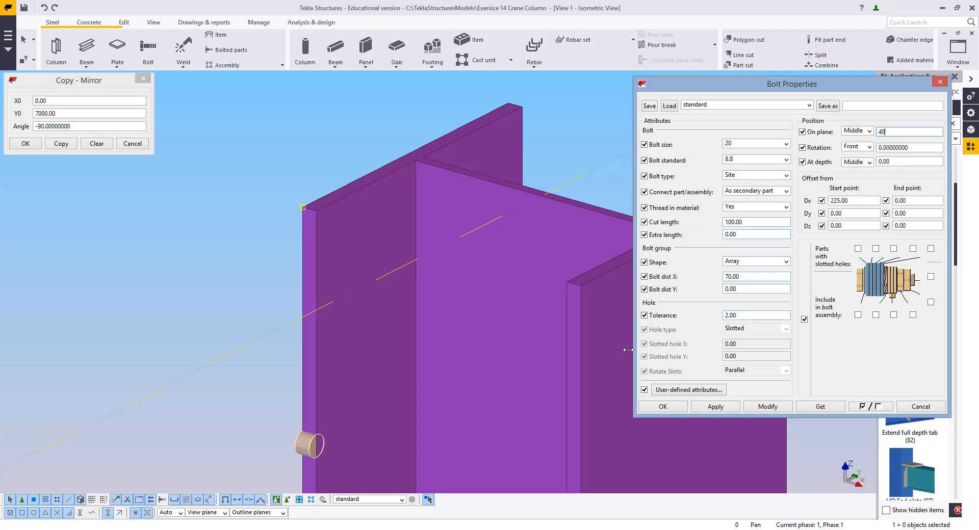
{"action": "left_click", "coordinate": [759, 408]}
{"action": "middle_click_drag", "start_coordinate": [395, 306], "coordinate": [377, 197]}
{"action": "scroll", "coordinate": [376, 198], "scroll_direction": "down", "scroll_amount": 2}
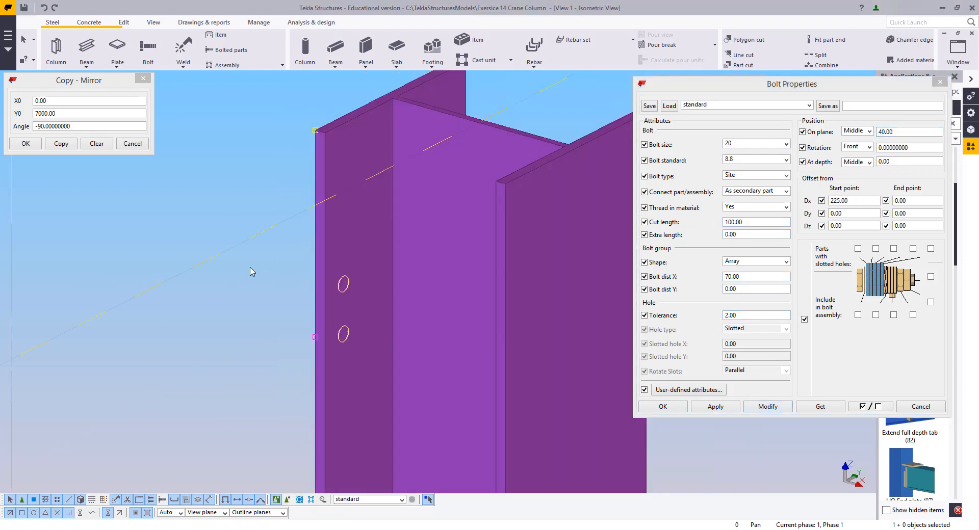
{"action": "left_click", "coordinate": [728, 409]}
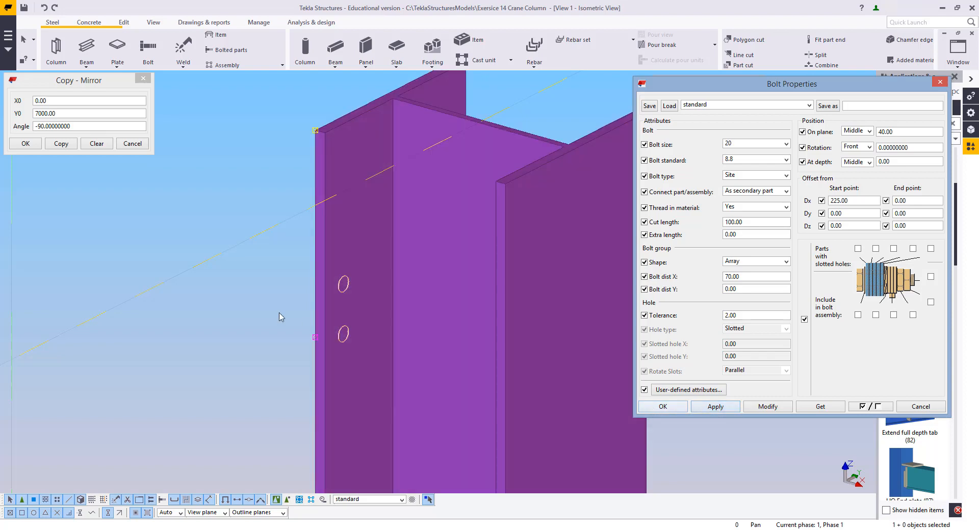
Create a matching bolt group on the column's opposite flange by picking the part and two points
{"action": "left_click", "coordinate": [149, 46]}
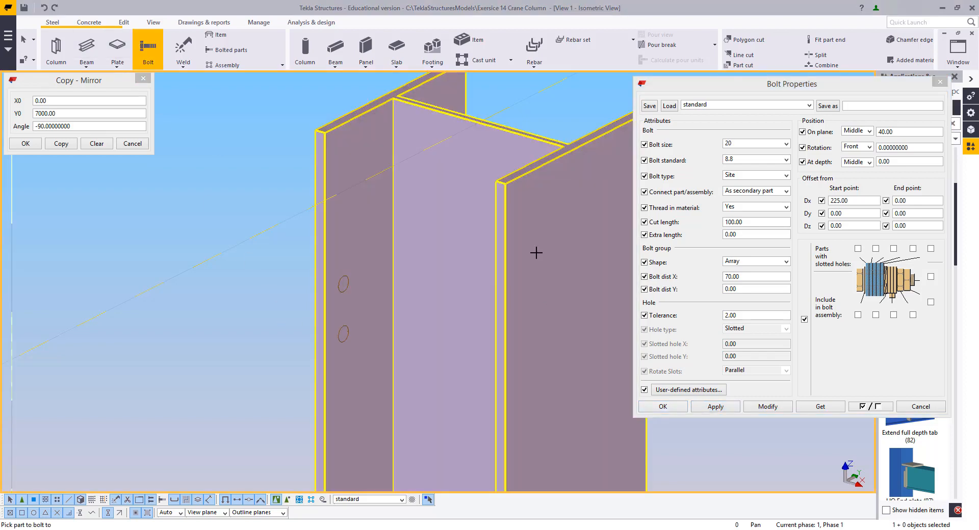
{"action": "left_click", "coordinate": [505, 182]}
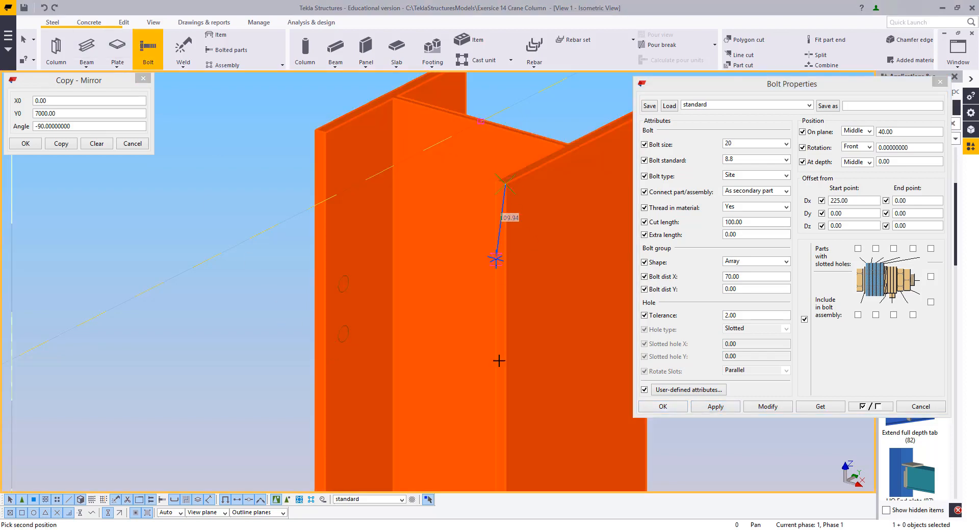
{"action": "left_click", "coordinate": [506, 415]}
{"action": "right_click", "coordinate": [217, 288]}
{"action": "left_click", "coordinate": [238, 305]}
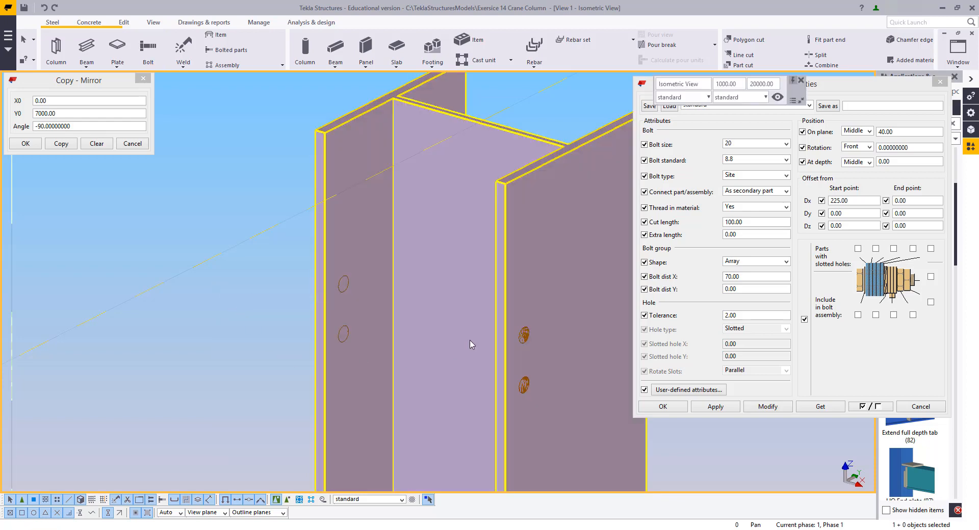
Close the bolt properties dialog
{"action": "scroll", "coordinate": [240, 312], "scroll_direction": "down", "scroll_amount": 4}
{"action": "middle_click_drag", "start_coordinate": [398, 311], "coordinate": [460, 238]}
{"action": "scroll", "coordinate": [460, 238], "scroll_direction": "down", "scroll_amount": 4}
{"action": "scroll", "coordinate": [460, 241], "scroll_direction": "down", "scroll_amount": 4}
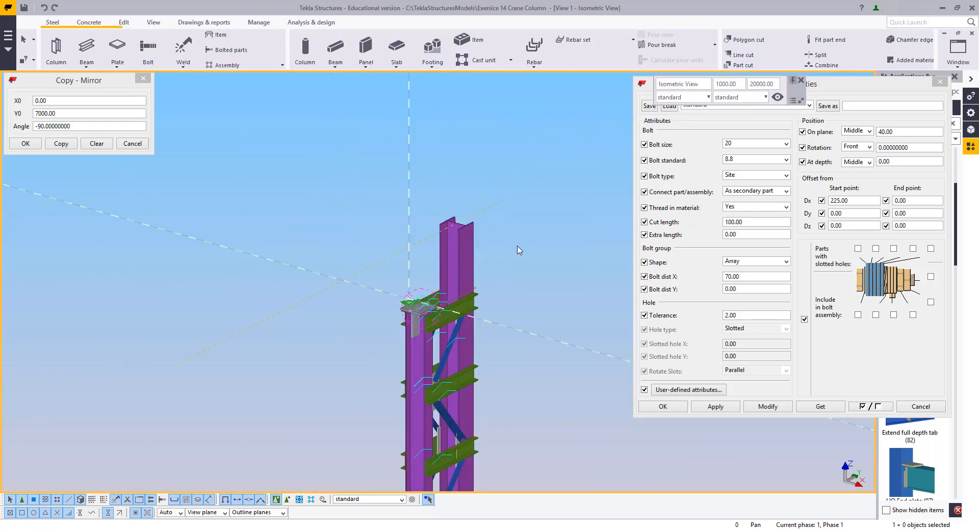
{"action": "key", "text": "v"}
{"action": "scroll", "coordinate": [512, 289], "scroll_direction": "up", "scroll_amount": 1}
{"action": "right_click", "coordinate": [507, 225]}
{"action": "left_click", "coordinate": [531, 232]}
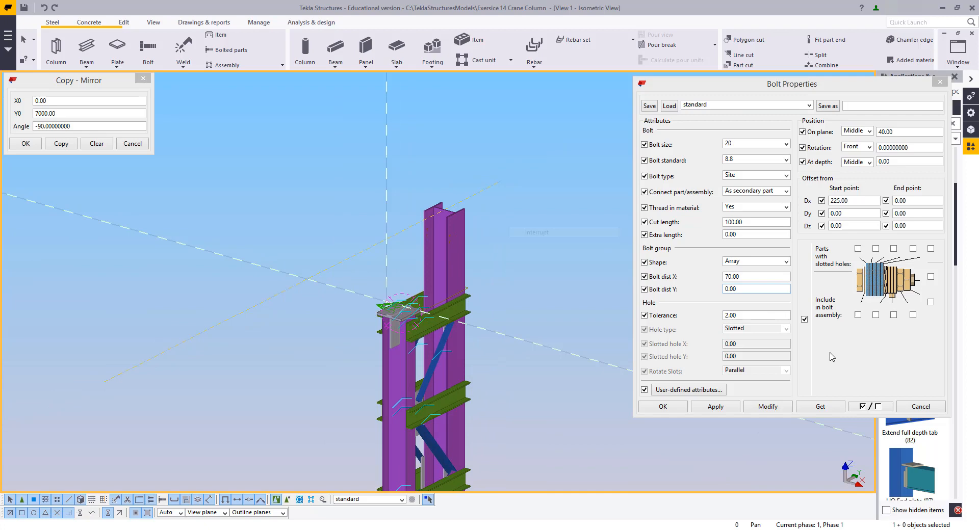
{"action": "left_click", "coordinate": [910, 406]}
{"action": "scroll", "coordinate": [497, 285], "scroll_direction": "down", "scroll_amount": 6}
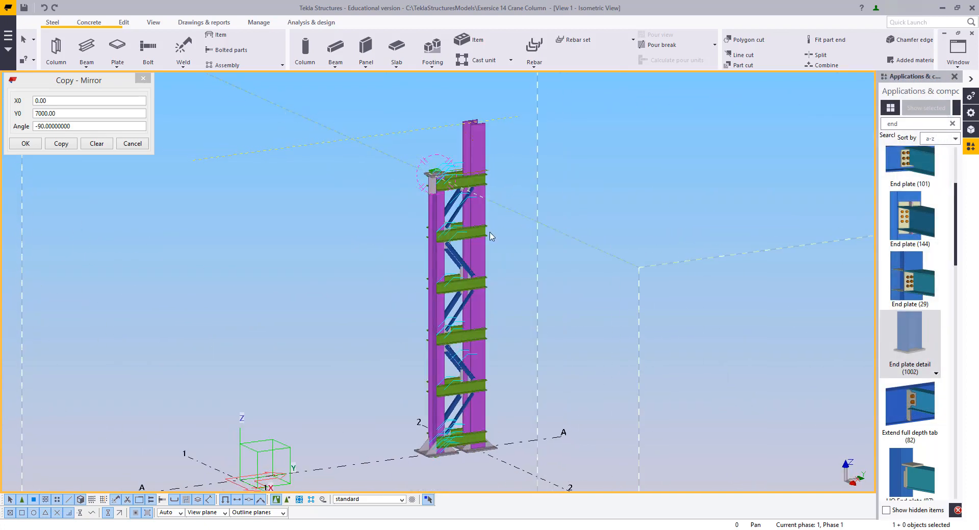
{"action": "left_click", "coordinate": [231, 205]}
{"action": "scroll", "coordinate": [349, 251], "scroll_direction": "down", "scroll_amount": 3}
{"action": "scroll", "coordinate": [326, 229], "scroll_direction": "up", "scroll_amount": 5}
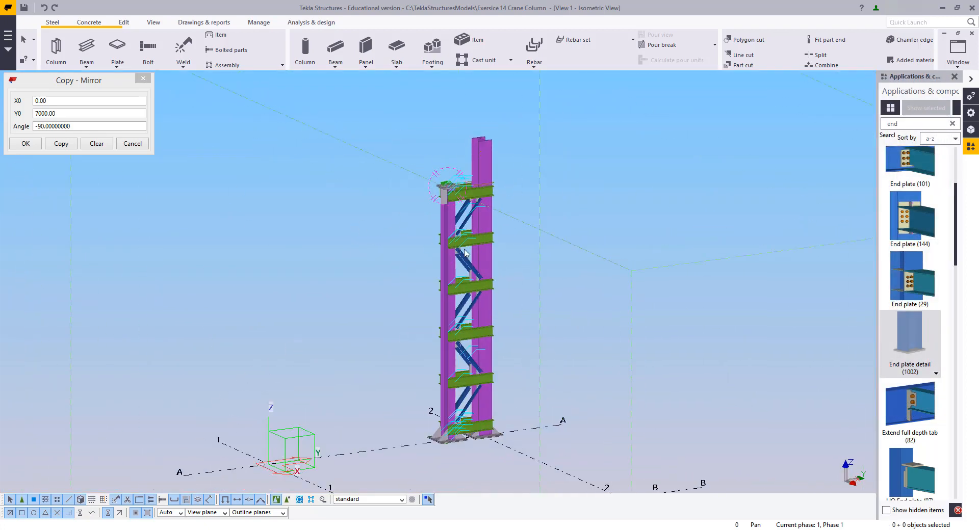
{"action": "right_click", "coordinate": [294, 191]}
{"action": "left_click", "coordinate": [340, 249]}
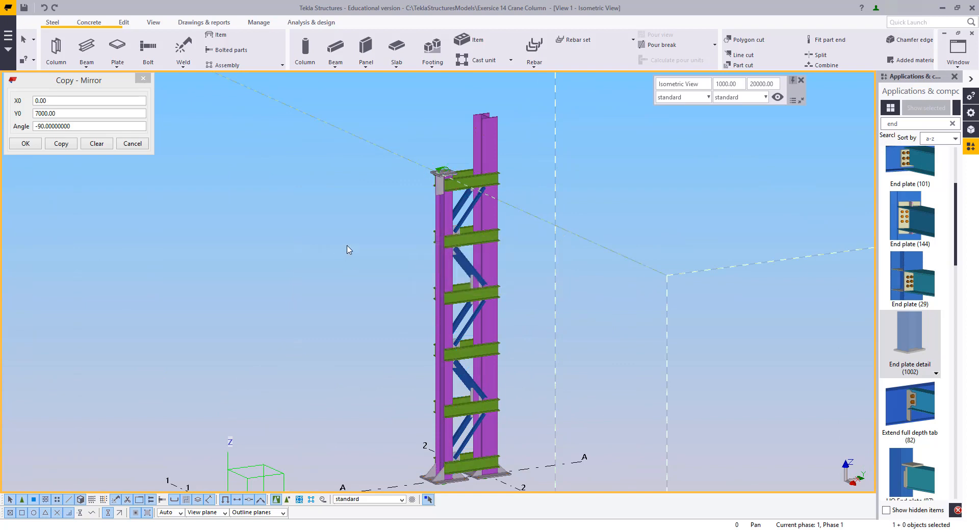
{"action": "middle_click_drag", "start_coordinate": [404, 191], "coordinate": [434, 231], "text": "ctrl"}
{"action": "scroll", "coordinate": [445, 274], "scroll_direction": "down", "scroll_amount": 3}
{"action": "scroll", "coordinate": [499, 267], "scroll_direction": "up", "scroll_amount": 3}
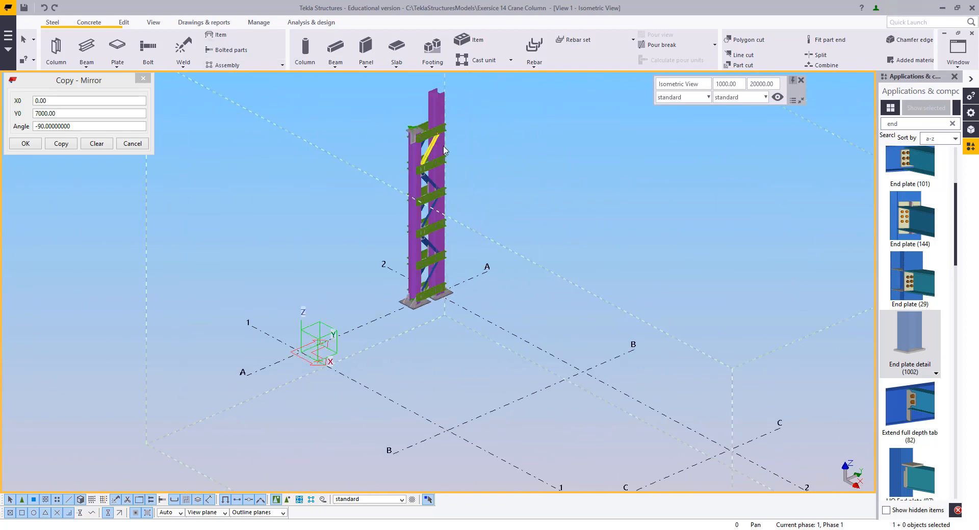
Copy the entire crane column from grid line A to grid line B
{"action": "key", "text": "ctrl+a"}
{"action": "right_click", "coordinate": [496, 134]}
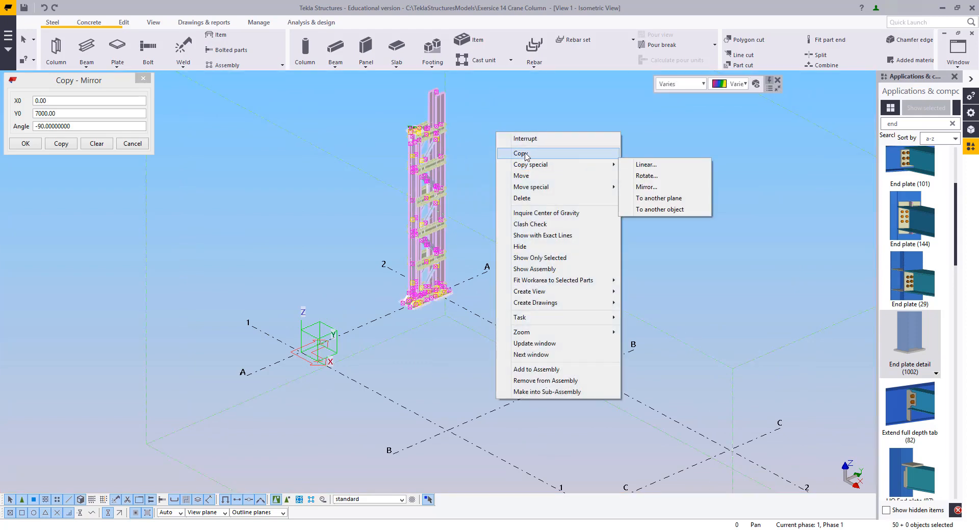
{"action": "left_click", "coordinate": [525, 153]}
{"action": "left_click", "coordinate": [490, 270]}
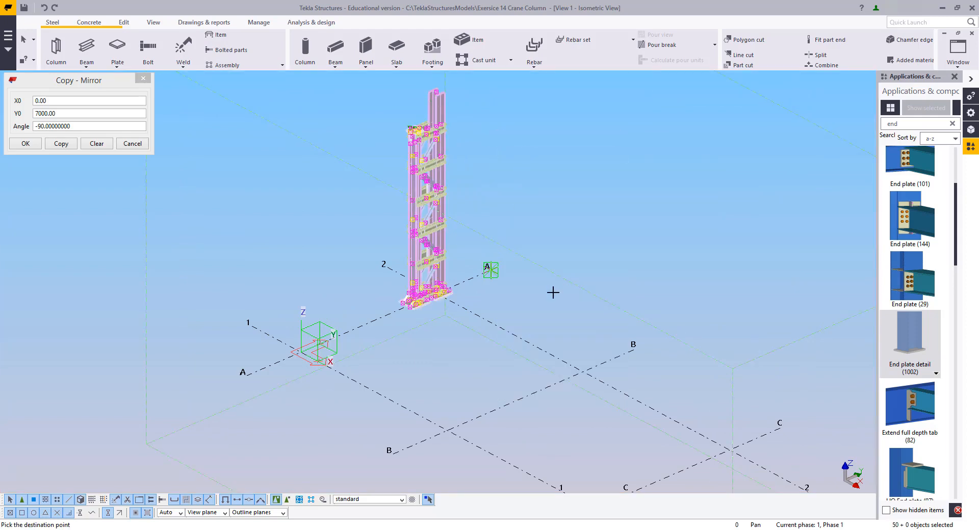
{"action": "left_click", "coordinate": [637, 349]}
Copy the column further to grid lines C and D
{"action": "middle_click_drag", "start_coordinate": [791, 441], "coordinate": [590, 322]}
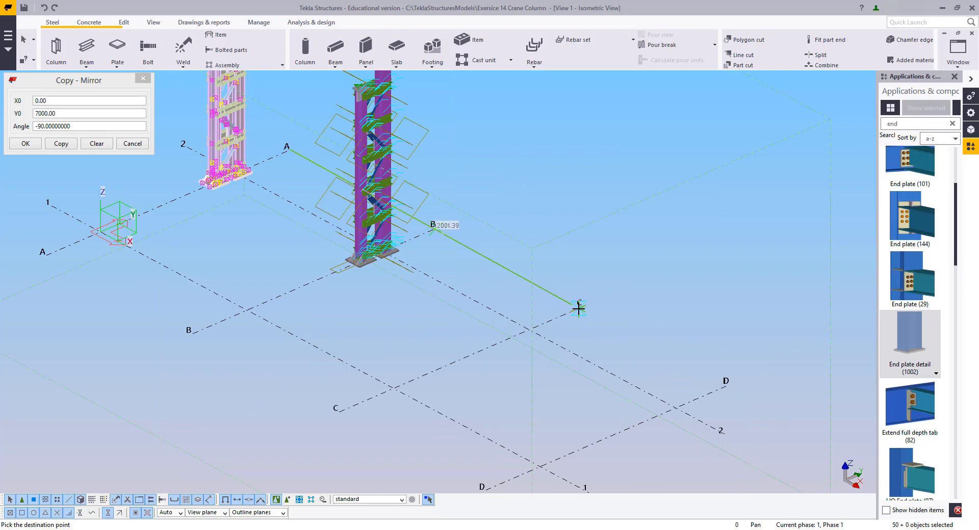
{"action": "left_click", "coordinate": [586, 305]}
{"action": "key", "text": "ctrl+z"}
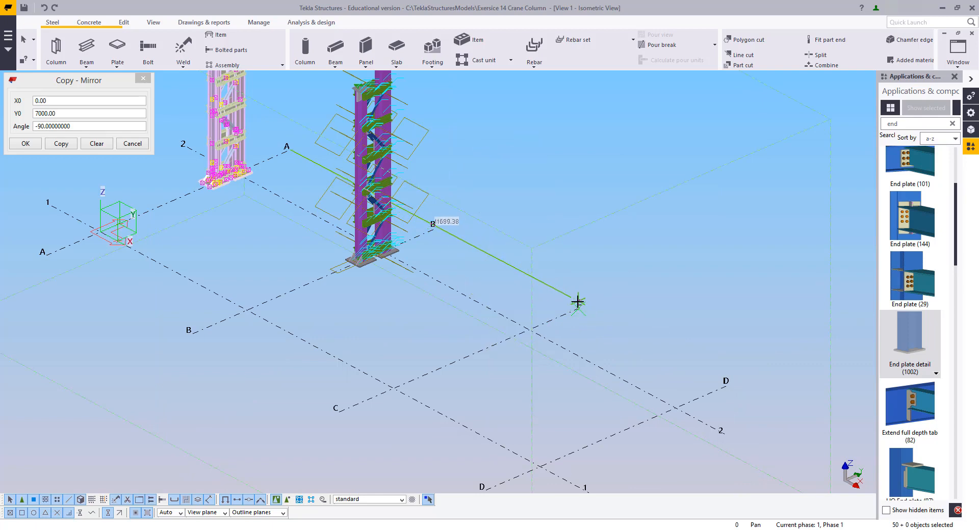
{"action": "left_click", "coordinate": [583, 306]}
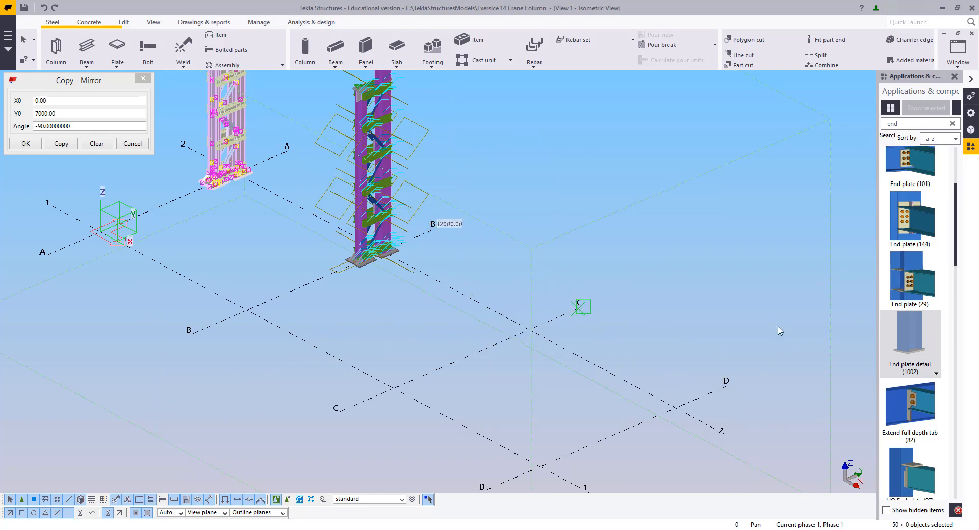
{"action": "left_click", "coordinate": [729, 387]}
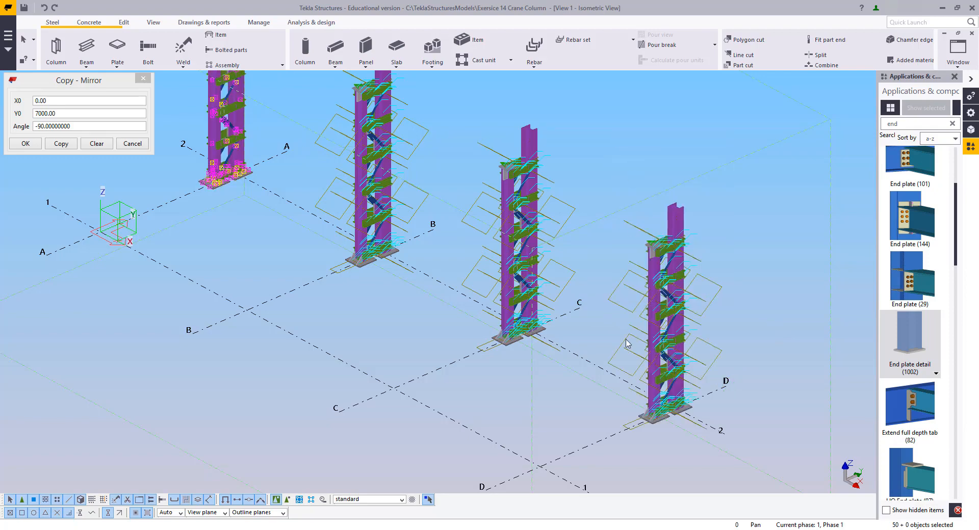
Exit the copy command and close the Copy - Mirror dialog
{"action": "middle_click_drag", "start_coordinate": [630, 156], "coordinate": [598, 328], "text": "ctrl"}
{"action": "scroll", "coordinate": [486, 314], "scroll_direction": "down", "scroll_amount": 3}
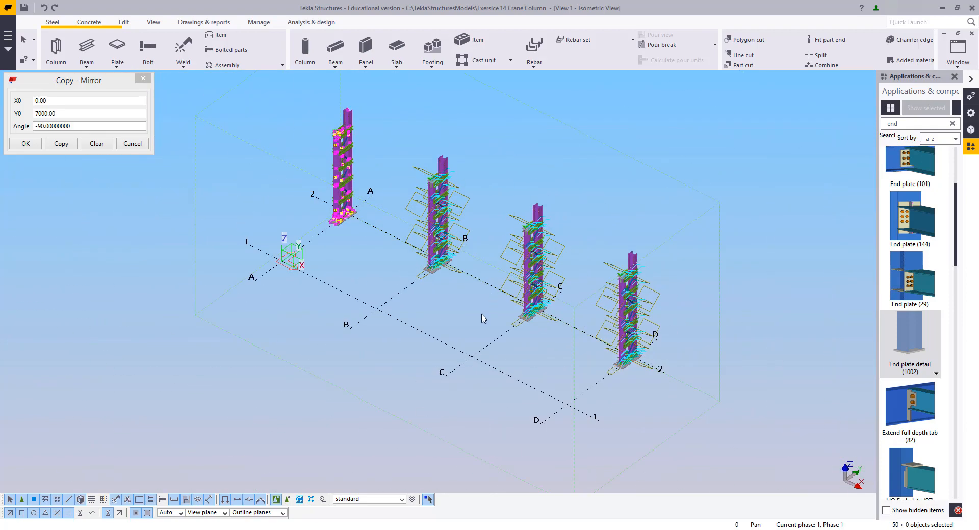
{"action": "middle_click_drag", "start_coordinate": [482, 319], "coordinate": [499, 184], "text": "ctrl"}
{"action": "right_click", "coordinate": [500, 156]}
{"action": "left_click", "coordinate": [525, 212]}
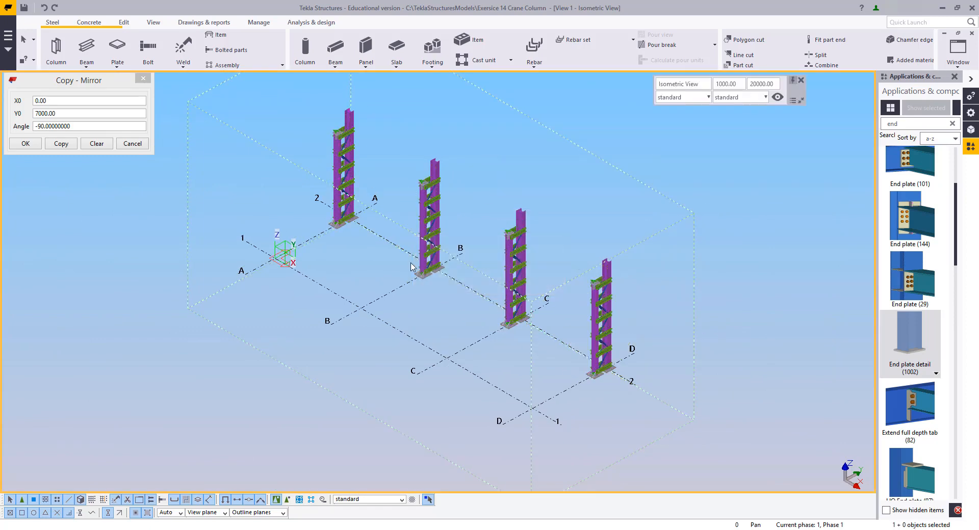
{"action": "middle_click_drag", "start_coordinate": [423, 262], "coordinate": [398, 252], "text": "ctrl"}
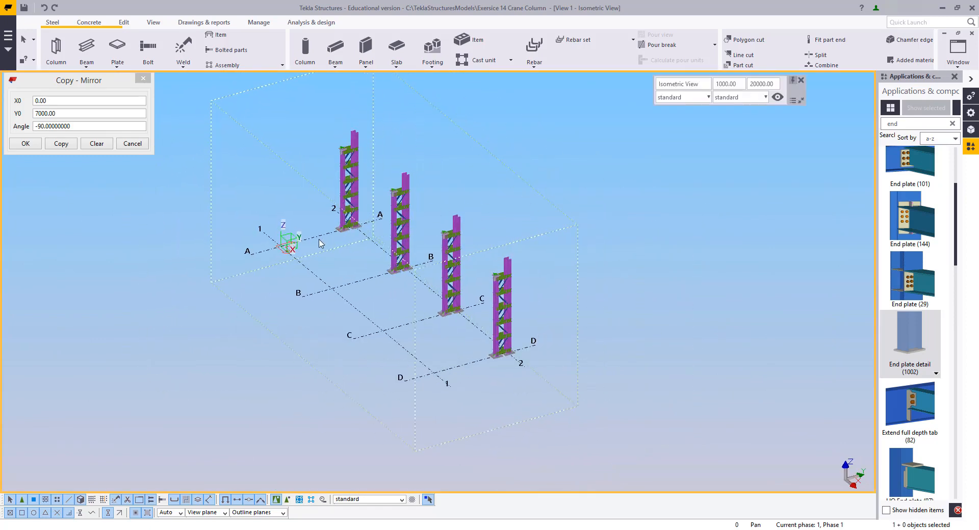
{"action": "scroll", "coordinate": [314, 257], "scroll_direction": "up", "scroll_amount": 2}
{"action": "middle_click_drag", "start_coordinate": [369, 147], "coordinate": [435, 250]}
{"action": "scroll", "coordinate": [331, 228], "scroll_direction": "down", "scroll_amount": 2}
{"action": "scroll", "coordinate": [445, 197], "scroll_direction": "up", "scroll_amount": 3}
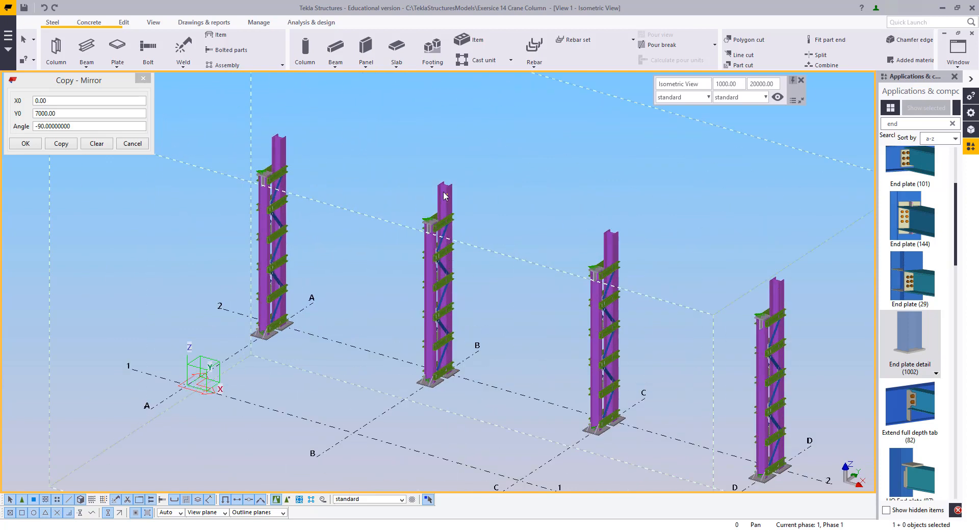
{"action": "middle_click_drag", "start_coordinate": [460, 294], "coordinate": [442, 293], "text": "ctrl"}
{"action": "left_click", "coordinate": [143, 79]}
{"action": "middle_click_drag", "start_coordinate": [303, 219], "coordinate": [190, 176]}
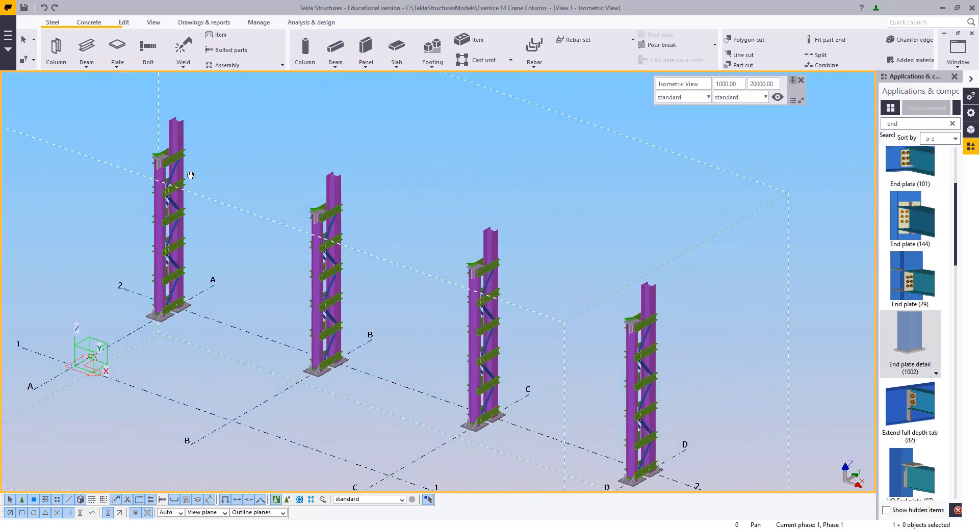
Number the modified objects in the model
{"action": "left_click", "coordinate": [207, 23]}
{"action": "left_click", "coordinate": [225, 39]}
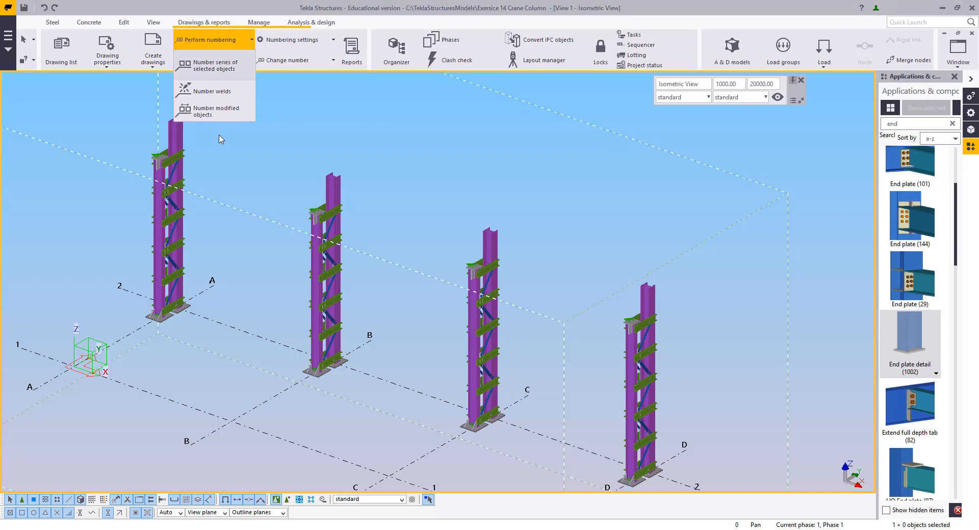
{"action": "left_click", "coordinate": [212, 115]}
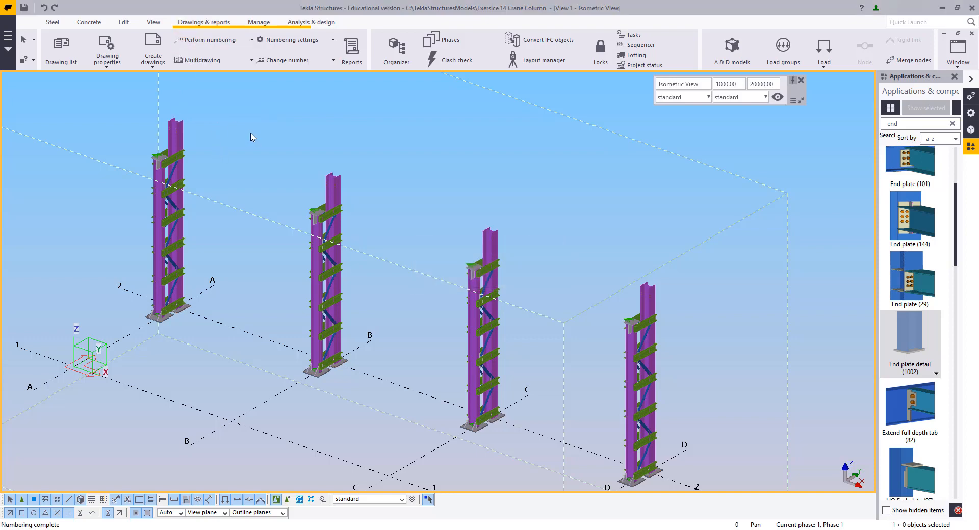
Create drawings of the model's parts and assemblies and open the drawing list
{"action": "left_click", "coordinate": [153, 65]}
{"action": "left_click", "coordinate": [169, 186]}
{"action": "left_click", "coordinate": [572, 260]}
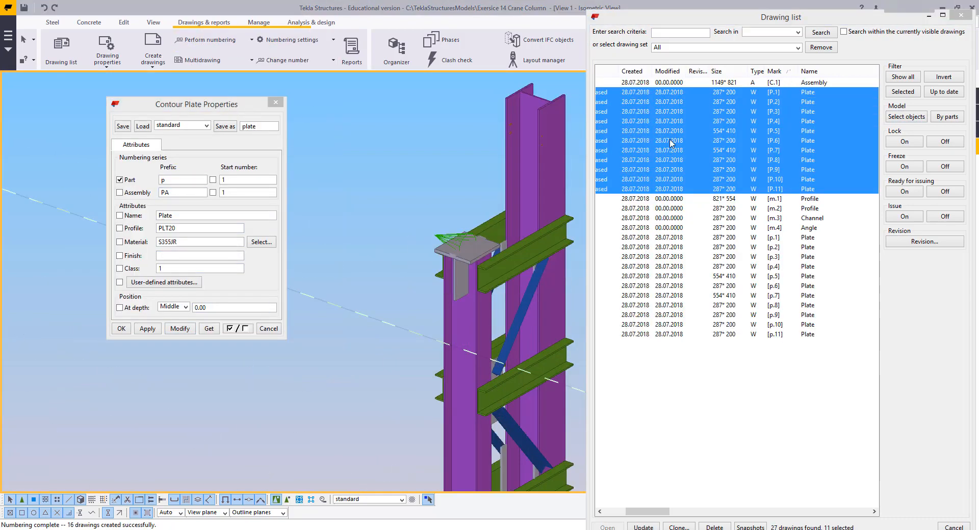
Update the selected drawings in the drawing list
{"action": "right_click", "coordinate": [671, 143]}
{"action": "left_click", "coordinate": [739, 188]}
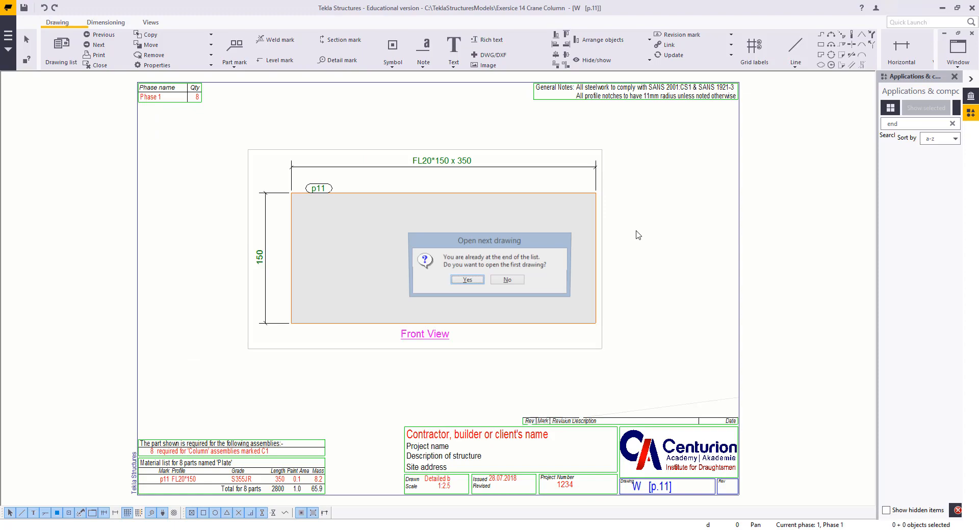
Open the C.1 column assembly drawing and examine its views
{"action": "left_click", "coordinate": [479, 278]}
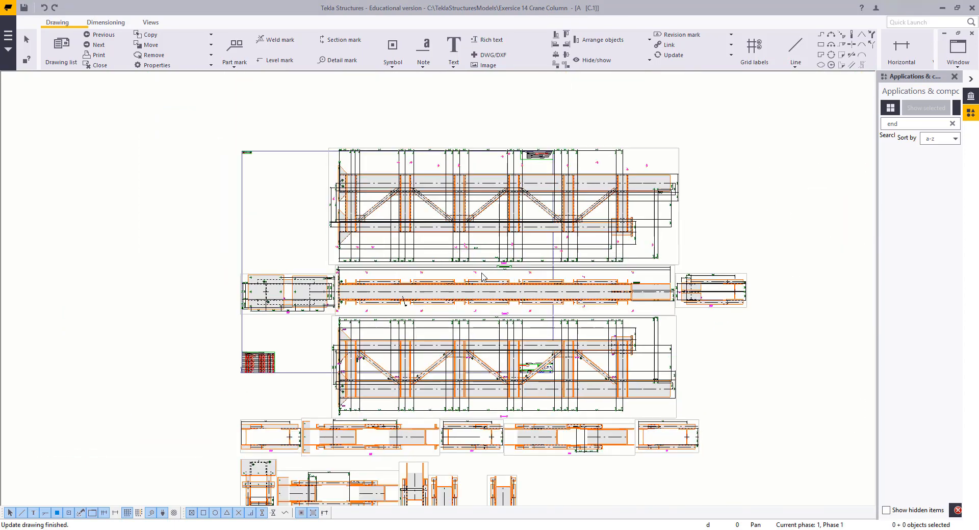
{"action": "scroll", "coordinate": [481, 273], "scroll_direction": "down", "scroll_amount": 1}
{"action": "middle_click_drag", "start_coordinate": [470, 299], "coordinate": [556, 271]}
{"action": "scroll", "coordinate": [587, 331], "scroll_direction": "down", "scroll_amount": 1}
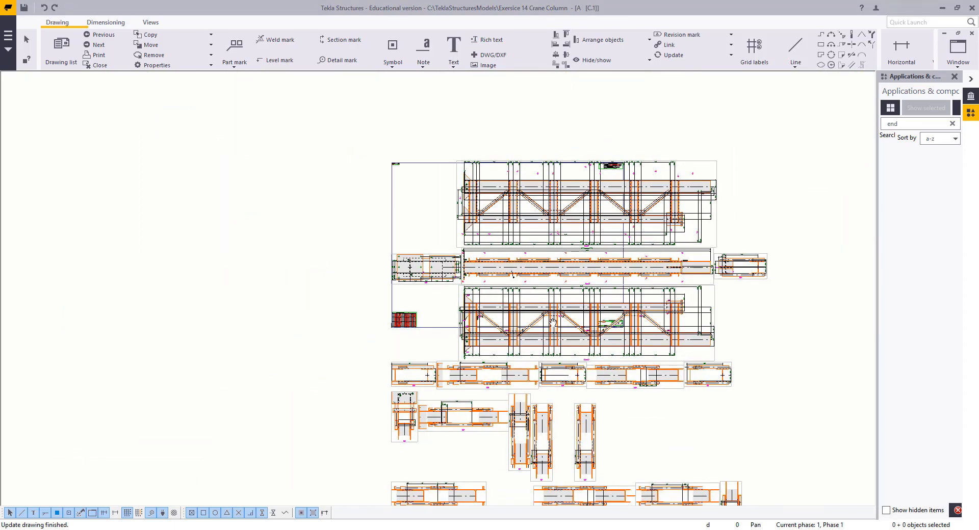
{"action": "middle_click_drag", "start_coordinate": [553, 322], "coordinate": [487, 147]}
{"action": "scroll", "coordinate": [510, 332], "scroll_direction": "up", "scroll_amount": 3}
{"action": "middle_click_drag", "start_coordinate": [481, 334], "coordinate": [471, 482]}
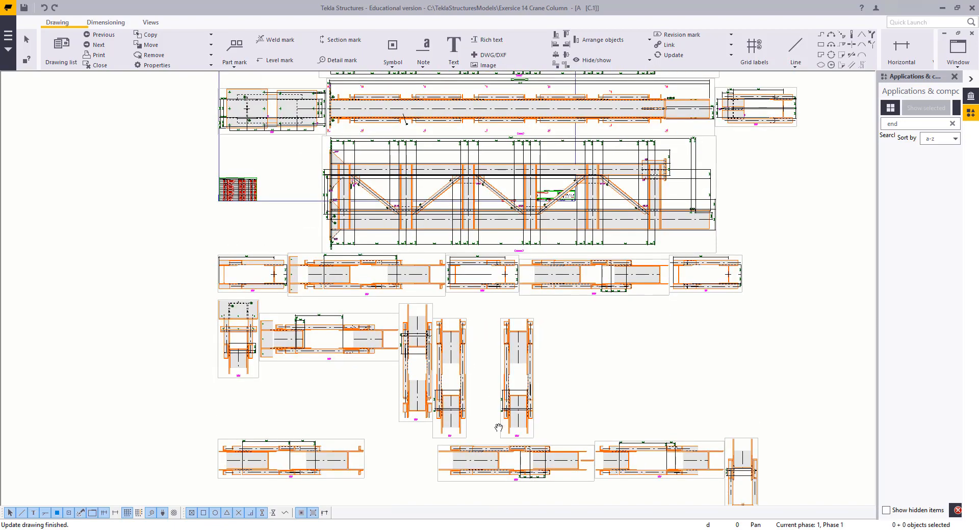
{"action": "middle_click_drag", "start_coordinate": [441, 189], "coordinate": [498, 428]}
{"action": "mouse_move", "coordinate": [485, 316]}
{"action": "middle_mouse_down"}
{"action": "mouse_move", "coordinate": [491, 380]}
{"action": "mouse_move", "coordinate": [479, 339]}
{"action": "middle_mouse_up"}
{"action": "scroll", "coordinate": [467, 340], "scroll_direction": "up", "scroll_amount": 1}
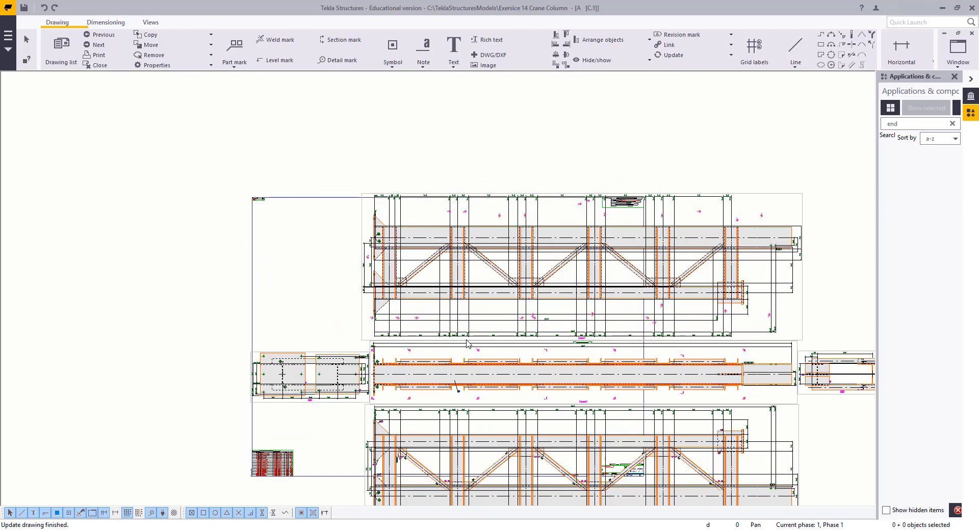
Load the tsAssemblyNoDimensions settings into the assembly drawing properties
{"action": "double_click", "coordinate": [338, 275]}
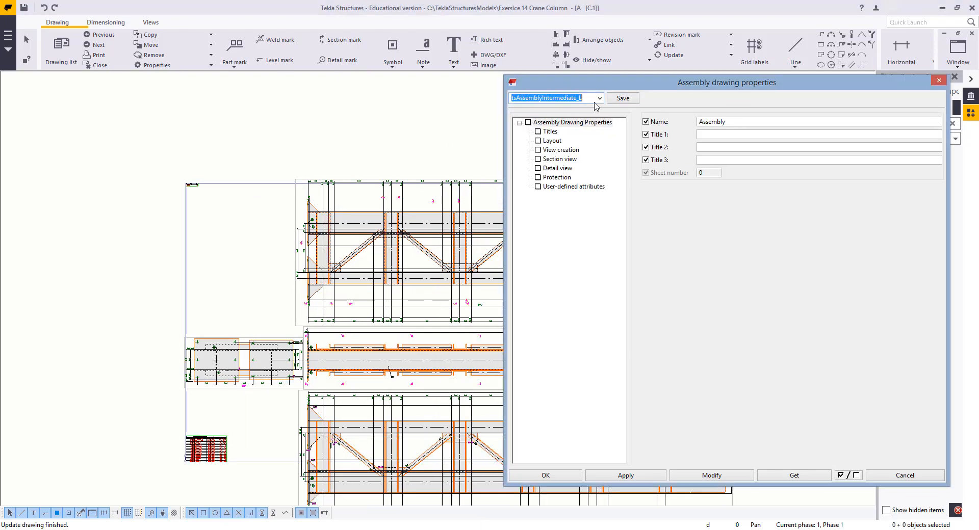
{"action": "left_click", "coordinate": [599, 97]}
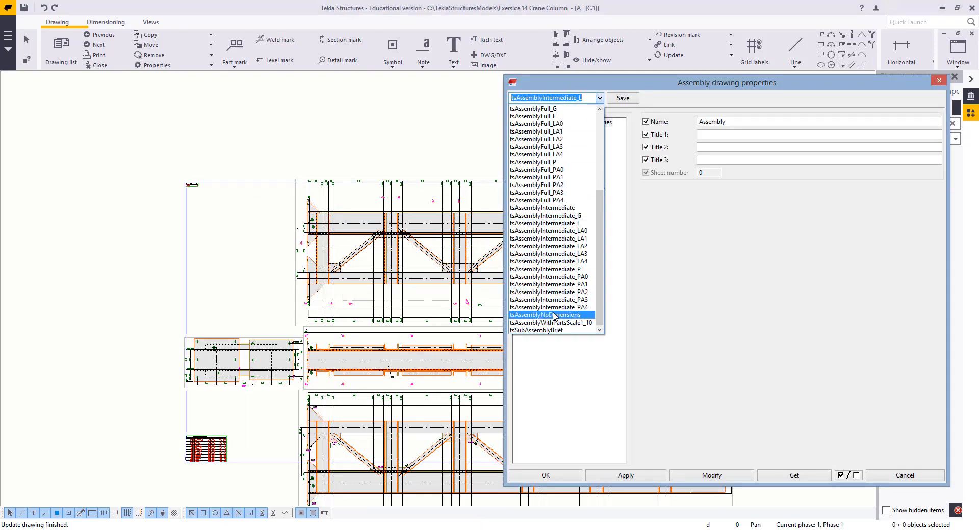
{"action": "scroll", "coordinate": [556, 326], "scroll_direction": "up", "scroll_amount": 6}
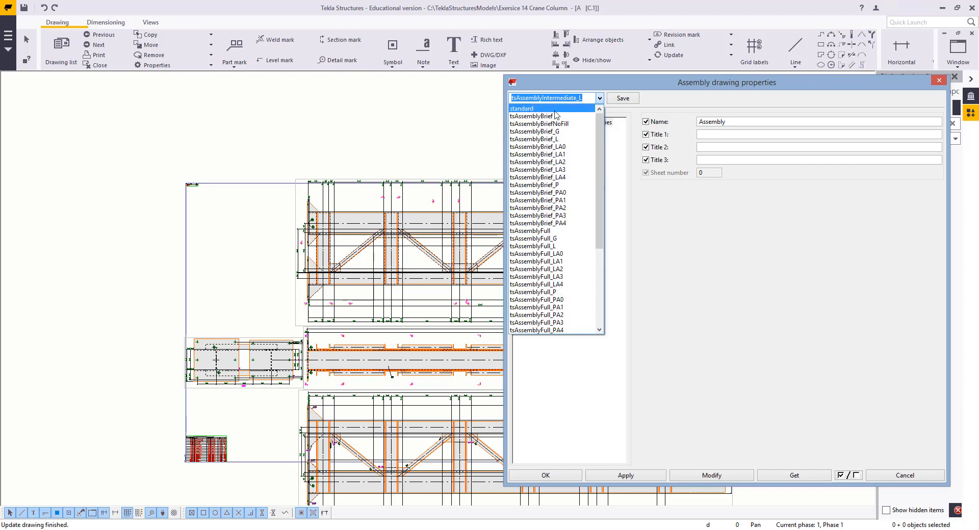
{"action": "scroll", "coordinate": [571, 311], "scroll_direction": "down", "scroll_amount": 5}
{"action": "scroll", "coordinate": [572, 316], "scroll_direction": "down", "scroll_amount": 1}
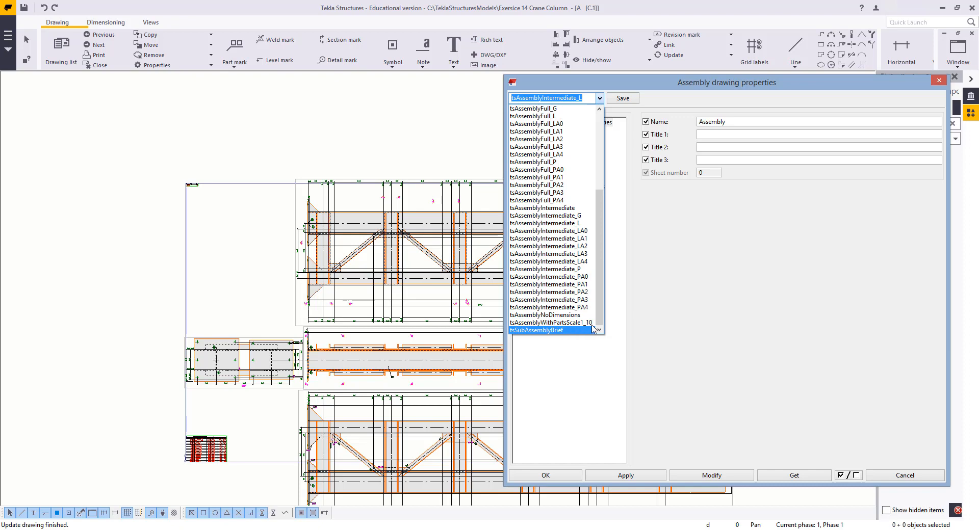
{"action": "left_click", "coordinate": [567, 315]}
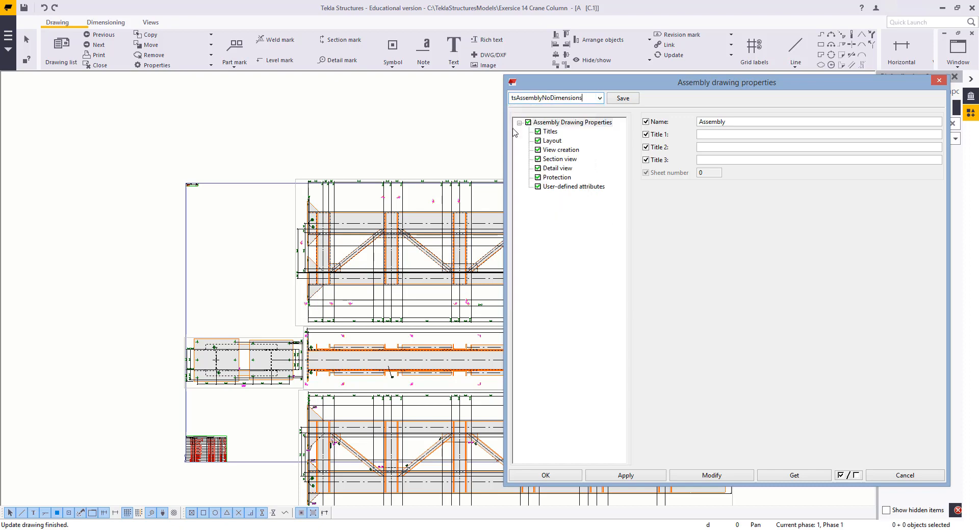
Set the drawing layout to A2L and modify the assembly drawing
{"action": "left_click", "coordinate": [553, 140]}
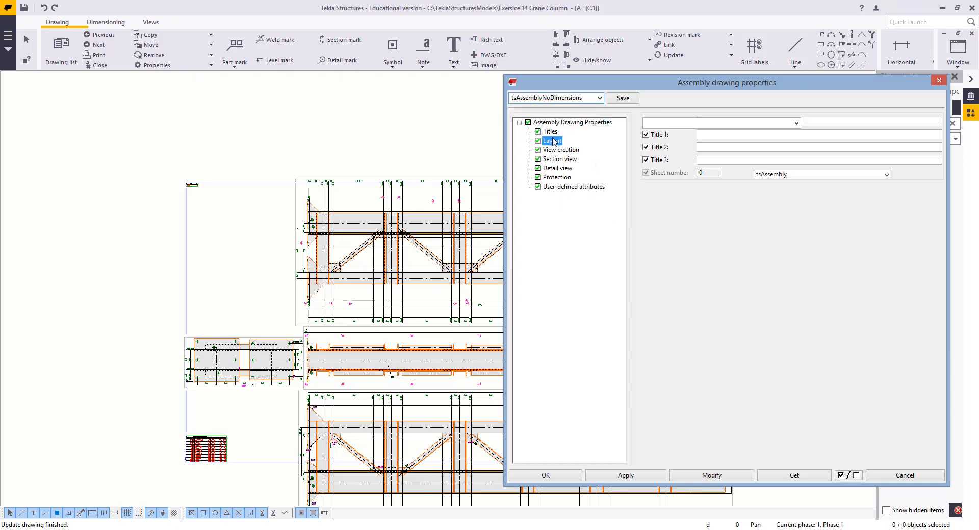
{"action": "left_click", "coordinate": [794, 124]}
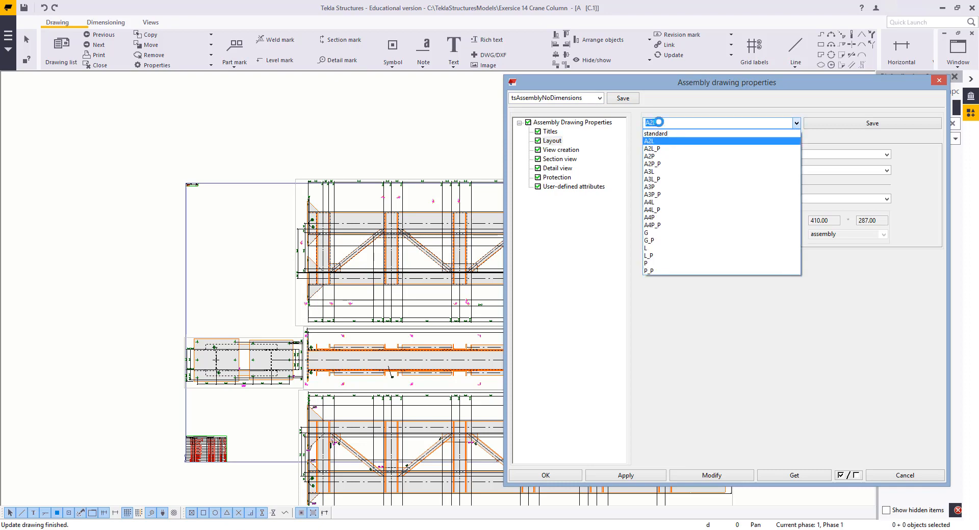
{"action": "left_click", "coordinate": [662, 142]}
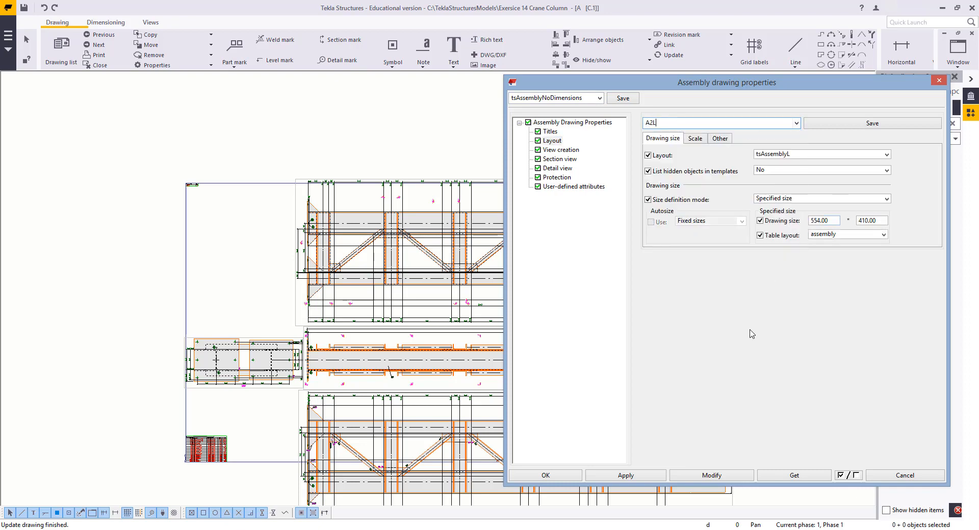
{"action": "left_click", "coordinate": [698, 474]}
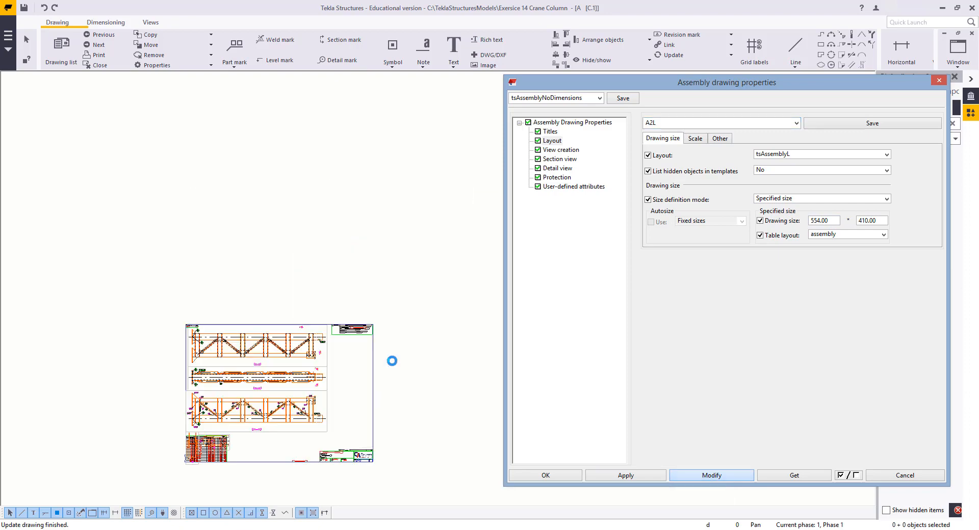
Close the assembly drawing properties dialog
{"action": "middle_click_drag", "start_coordinate": [396, 335], "coordinate": [451, 306]}
{"action": "scroll", "coordinate": [357, 346], "scroll_direction": "up", "scroll_amount": 5}
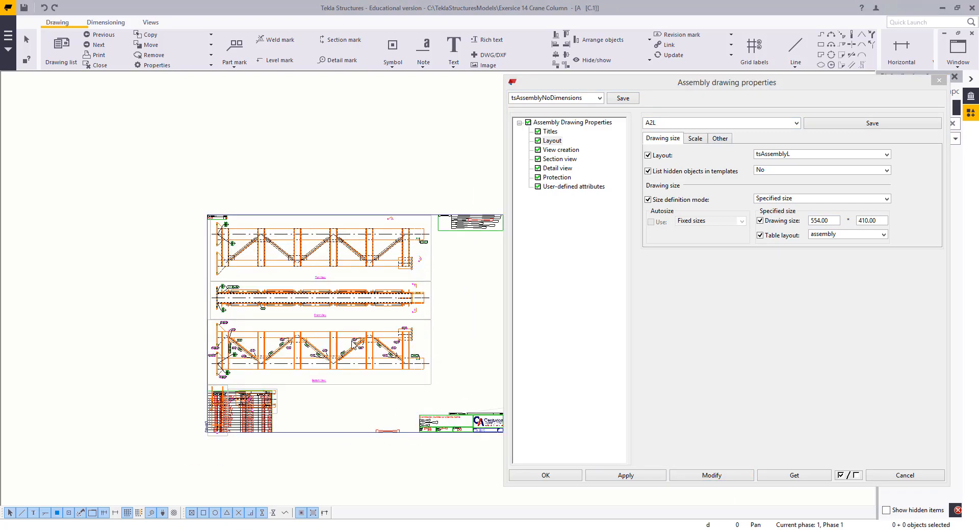
{"action": "left_click", "coordinate": [905, 475]}
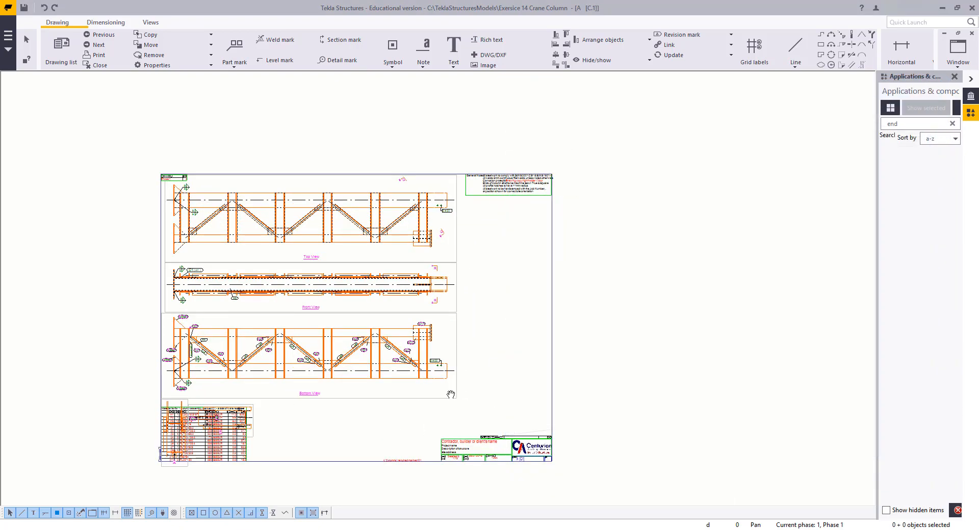
Remove all mark change symbols from the assembly drawing
{"action": "scroll", "coordinate": [458, 371], "scroll_direction": "up", "scroll_amount": 2}
{"action": "scroll", "coordinate": [552, 313], "scroll_direction": "up", "scroll_amount": 3}
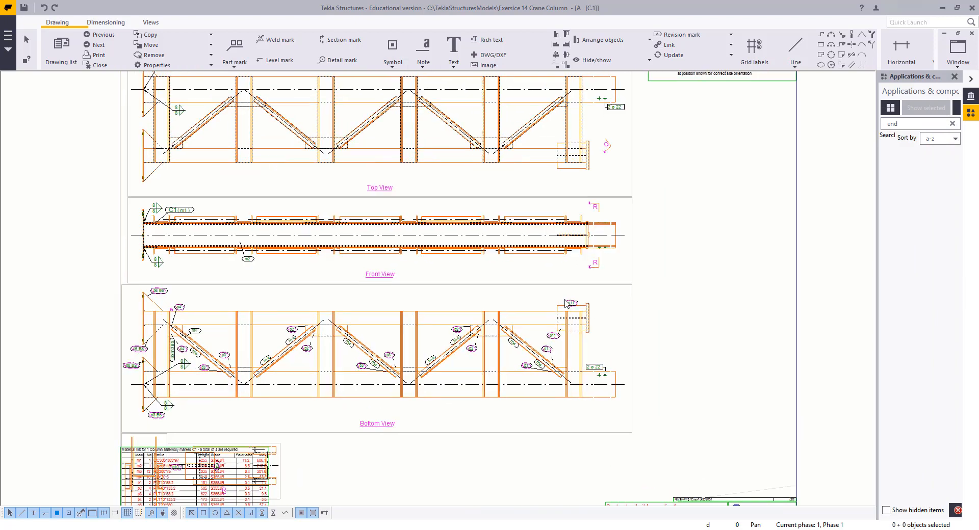
{"action": "left_click", "coordinate": [151, 56]}
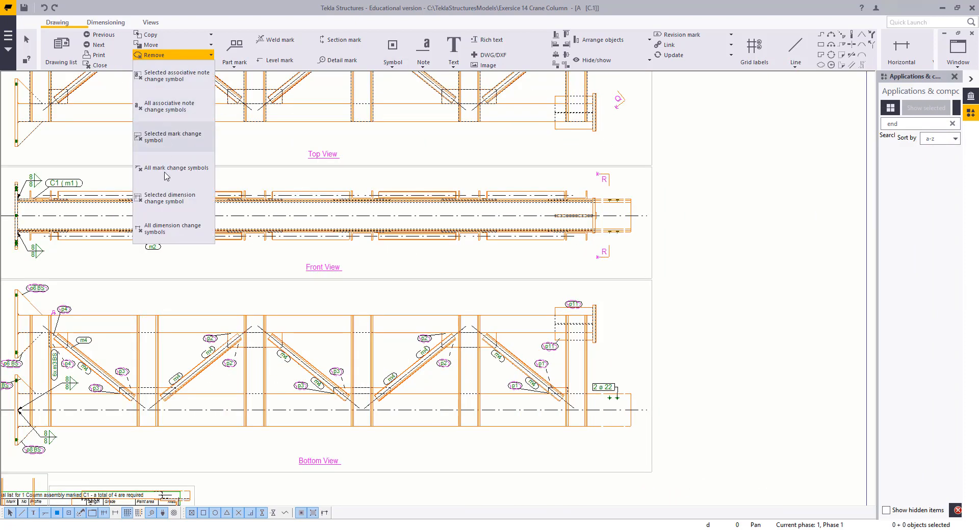
{"action": "left_click", "coordinate": [183, 169]}
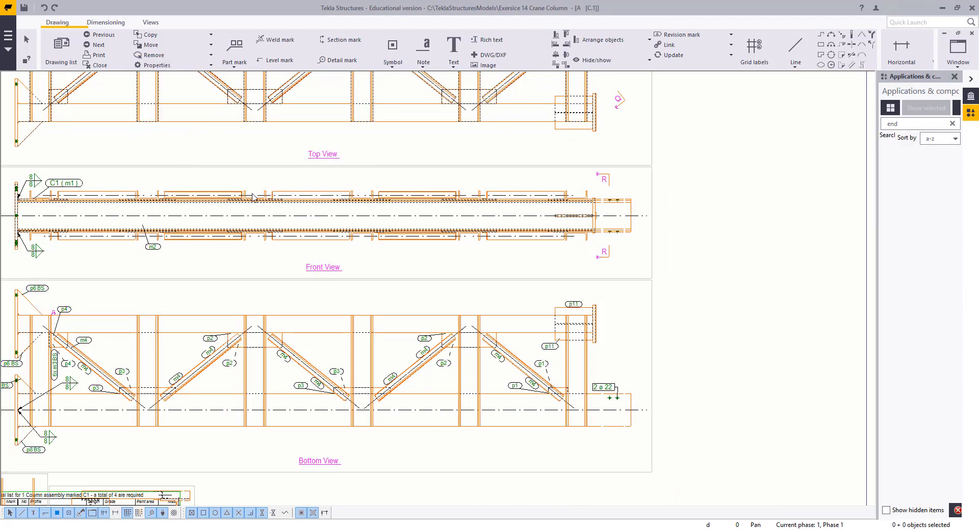
Delete the bottom view from the assembly drawing
{"action": "left_click", "coordinate": [428, 280]}
{"action": "scroll", "coordinate": [414, 307], "scroll_direction": "down", "scroll_amount": 2}
{"action": "mouse_move", "coordinate": [318, 310]}
{"action": "middle_mouse_down"}
{"action": "mouse_move", "coordinate": [646, 295]}
{"action": "mouse_move", "coordinate": [523, 295]}
{"action": "middle_mouse_up"}
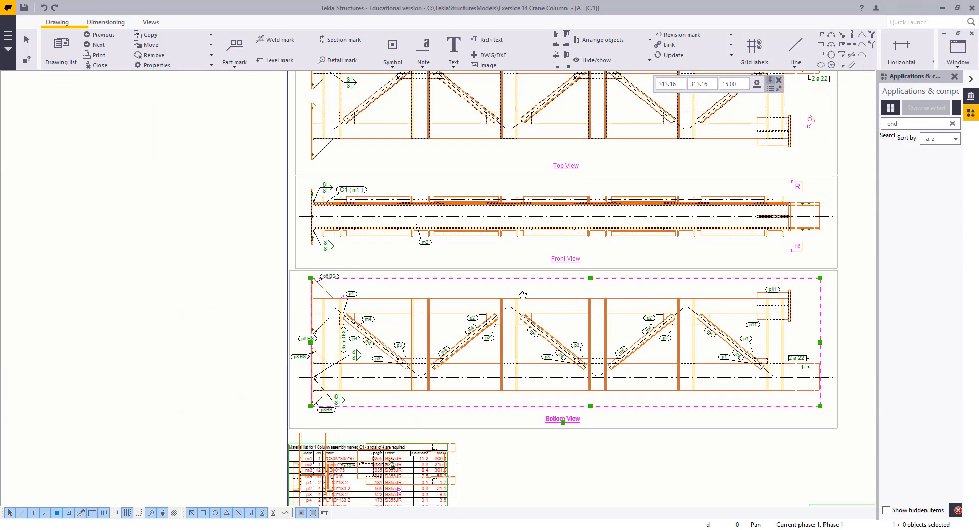
{"action": "scroll", "coordinate": [529, 316], "scroll_direction": "down", "scroll_amount": 1}
{"action": "scroll", "coordinate": [536, 331], "scroll_direction": "down", "scroll_amount": 1}
{"action": "mouse_move", "coordinate": [589, 294]}
{"action": "middle_mouse_down"}
{"action": "mouse_move", "coordinate": [555, 313]}
{"action": "mouse_move", "coordinate": [504, 316]}
{"action": "middle_mouse_up"}
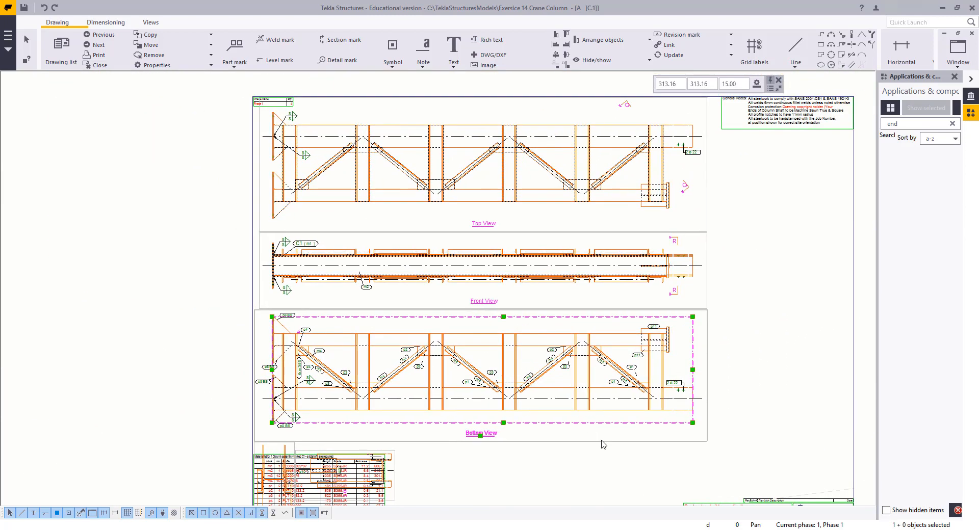
{"action": "left_click", "coordinate": [601, 497]}
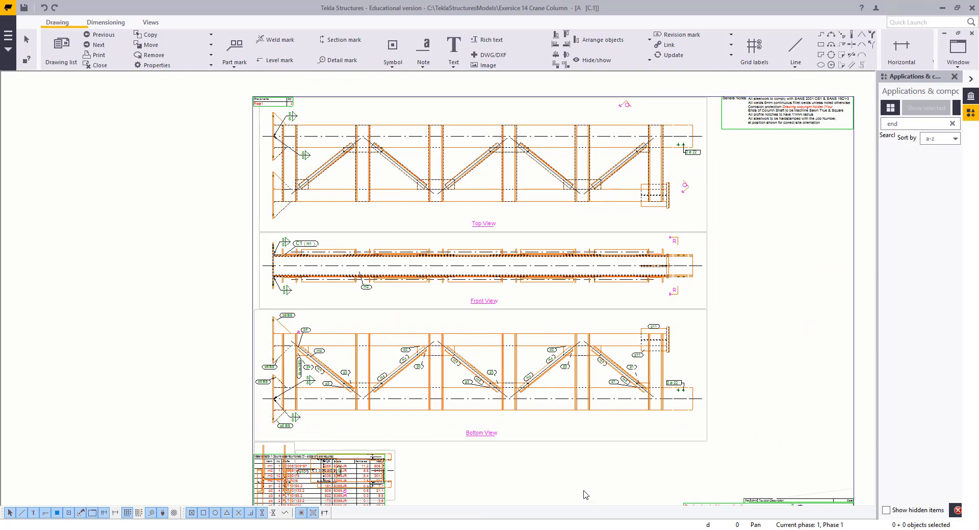
{"action": "left_click", "coordinate": [567, 422]}
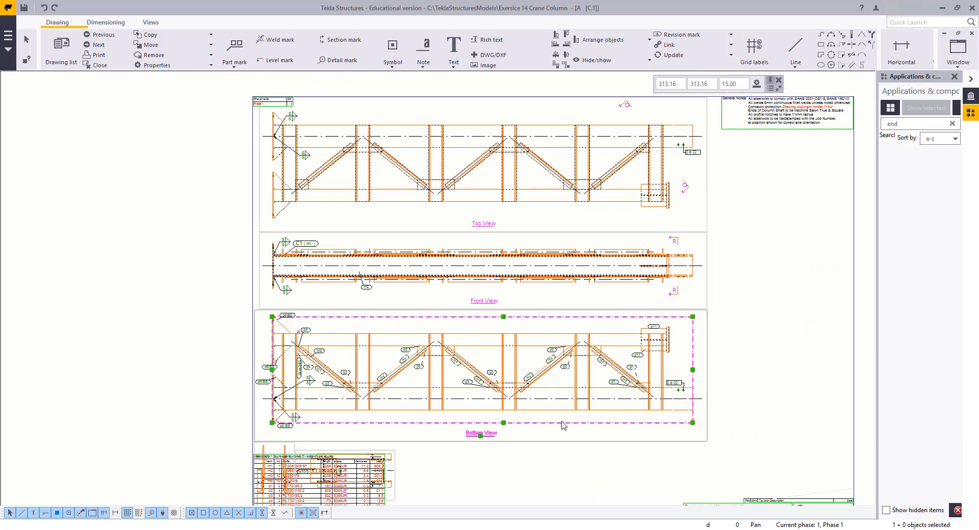
{"action": "key", "text": "Delete"}
Delete the two end section views R and Q below the front view
{"action": "scroll", "coordinate": [547, 418], "scroll_direction": "down", "scroll_amount": 2}
{"action": "middle_click_drag", "start_coordinate": [548, 418], "coordinate": [572, 312]}
{"action": "scroll", "coordinate": [421, 360], "scroll_direction": "up", "scroll_amount": 3}
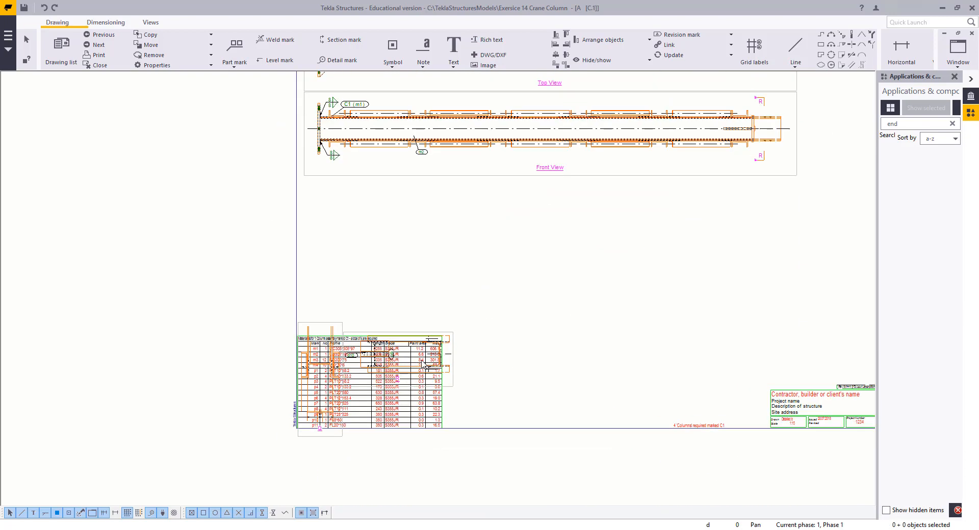
{"action": "right_click", "coordinate": [528, 281]}
{"action": "left_click", "coordinate": [548, 310]}
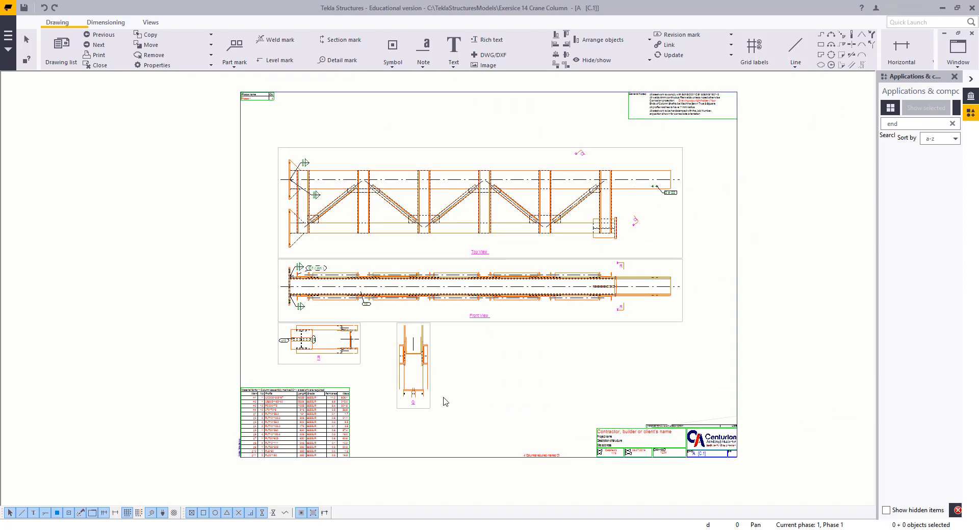
{"action": "scroll", "coordinate": [445, 402], "scroll_direction": "up", "scroll_amount": 2}
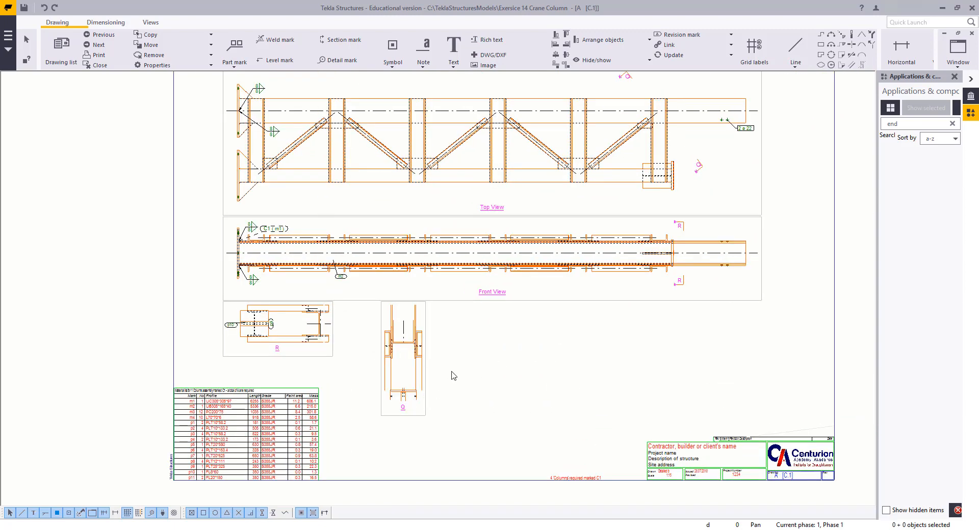
{"action": "left_click_drag", "start_coordinate": [574, 385], "coordinate": [285, 321]}
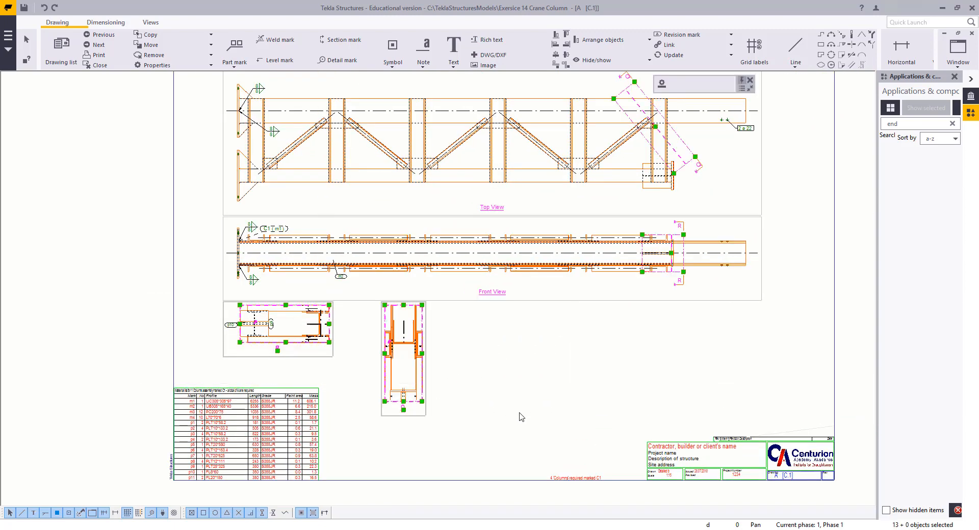
{"action": "key", "text": "Delete"}
Set the part fill of the top and front views to type hardware_SOLID with Special colour
{"action": "scroll", "coordinate": [541, 277], "scroll_direction": "down", "scroll_amount": 5}
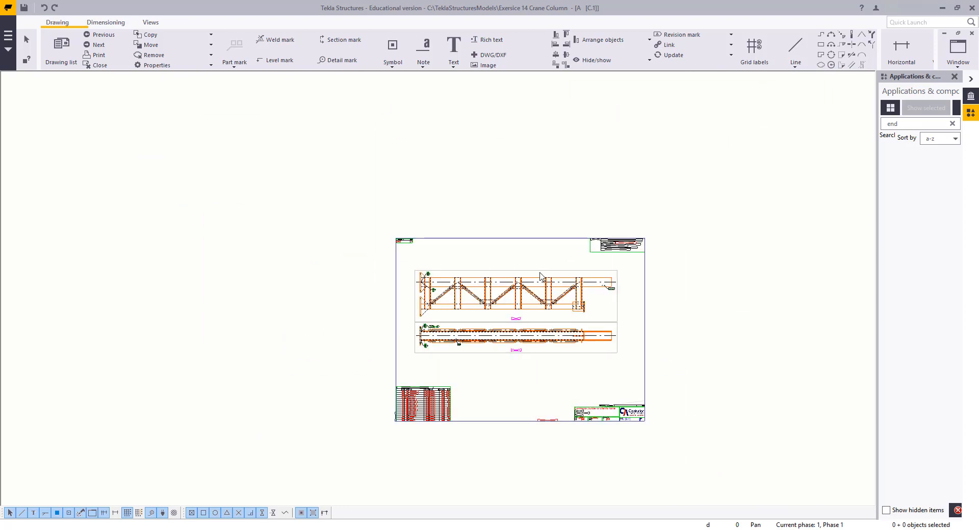
{"action": "scroll", "coordinate": [541, 276], "scroll_direction": "up", "scroll_amount": 5}
{"action": "left_click", "coordinate": [714, 350]}
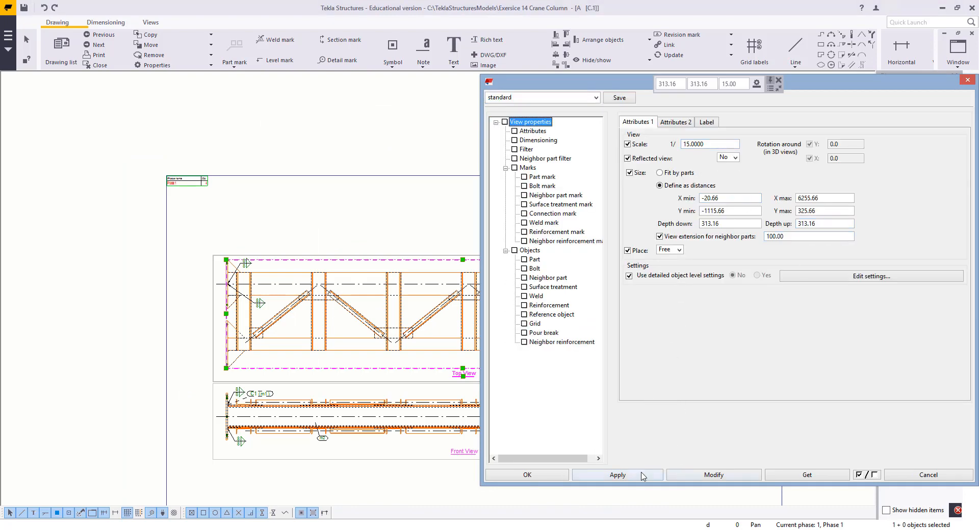
{"action": "left_click", "coordinate": [626, 475]}
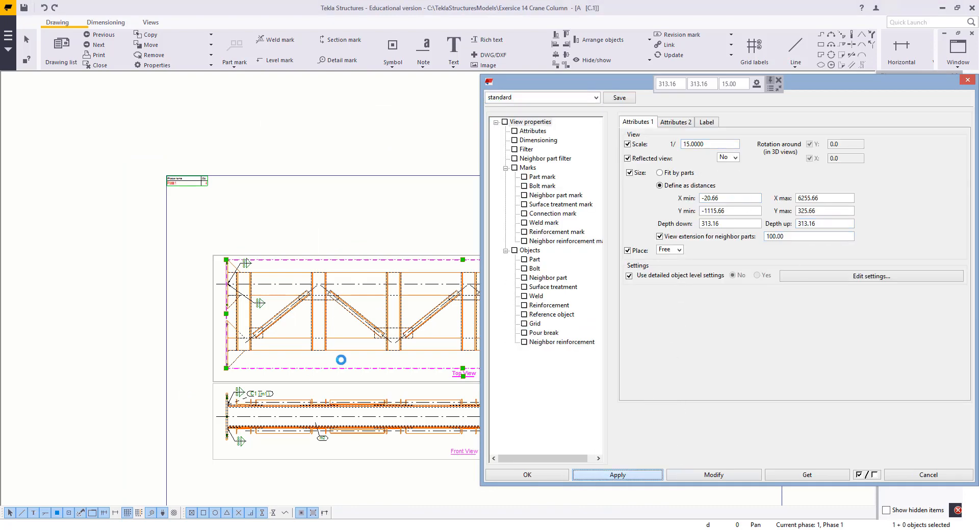
{"action": "scroll", "coordinate": [341, 358], "scroll_direction": "down", "scroll_amount": 1}
{"action": "middle_click_drag", "start_coordinate": [316, 343], "coordinate": [154, 307]}
{"action": "scroll", "coordinate": [451, 327], "scroll_direction": "up", "scroll_amount": 1}
{"action": "left_click_drag", "start_coordinate": [471, 326], "coordinate": [443, 367]}
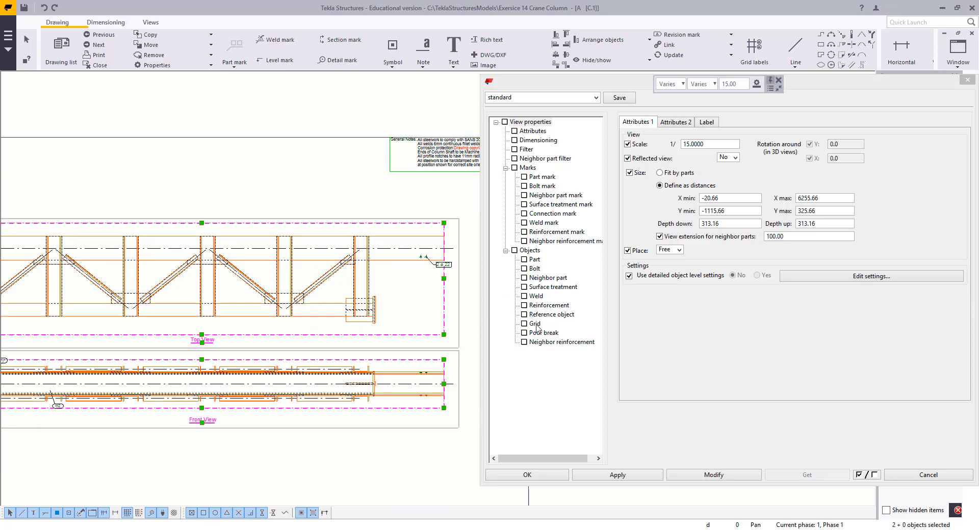
{"action": "left_click", "coordinate": [534, 260]}
{"action": "left_click", "coordinate": [705, 140]}
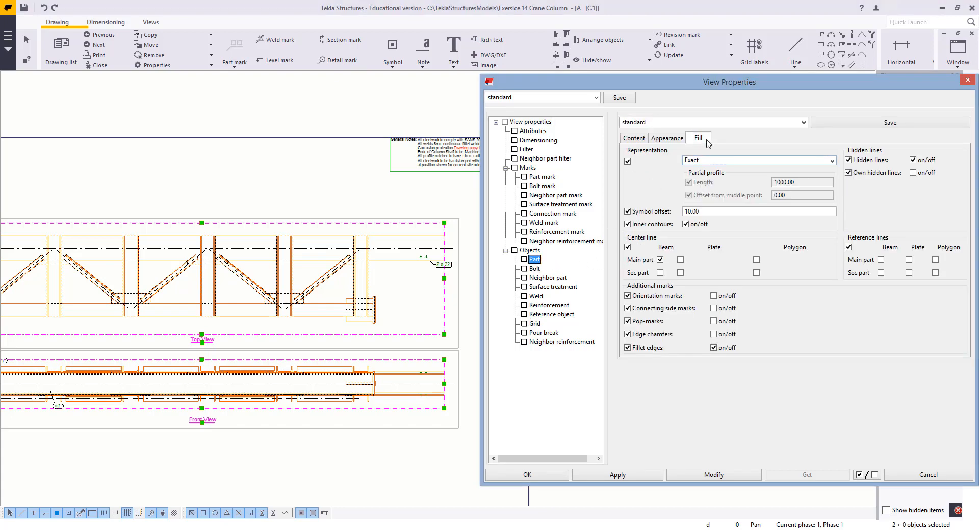
{"action": "left_click", "coordinate": [700, 175]}
{"action": "left_click", "coordinate": [702, 193]}
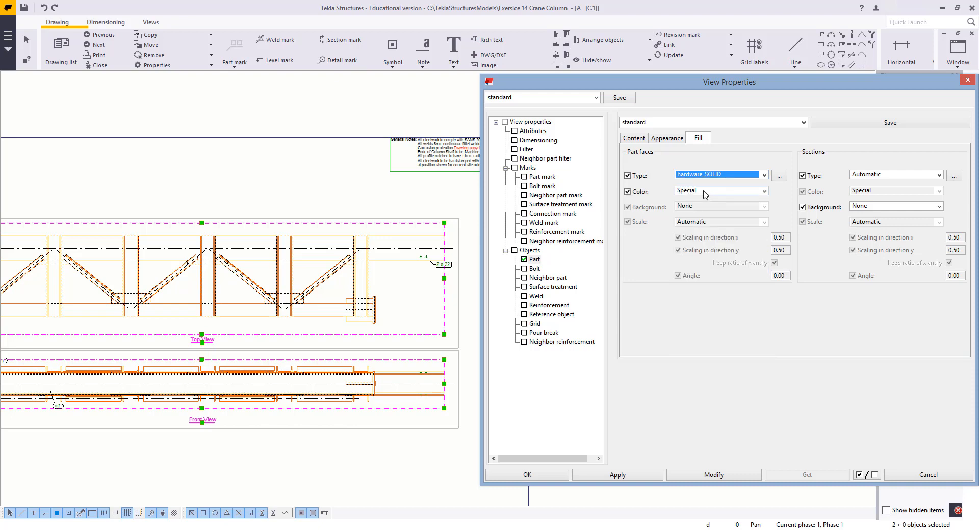
{"action": "left_click", "coordinate": [707, 191]}
{"action": "left_click", "coordinate": [705, 193]}
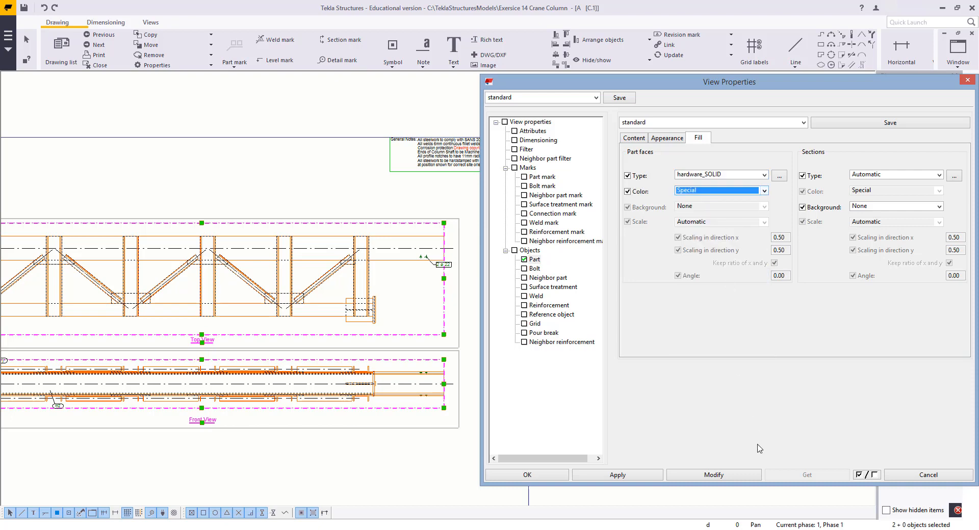
{"action": "left_click", "coordinate": [727, 476]}
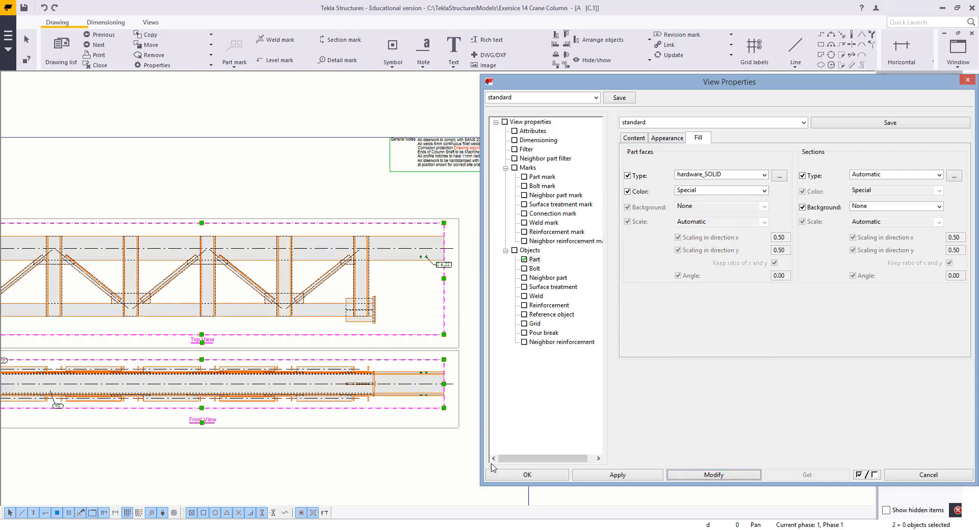
{"action": "left_click", "coordinate": [612, 476]}
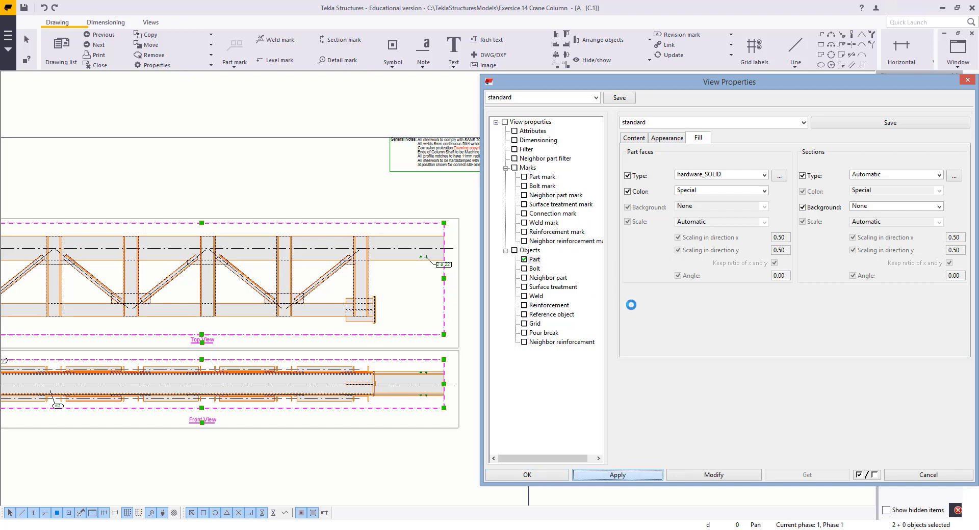
Turn off fillet edges for parts in the top and front views
{"action": "left_click", "coordinate": [535, 260]}
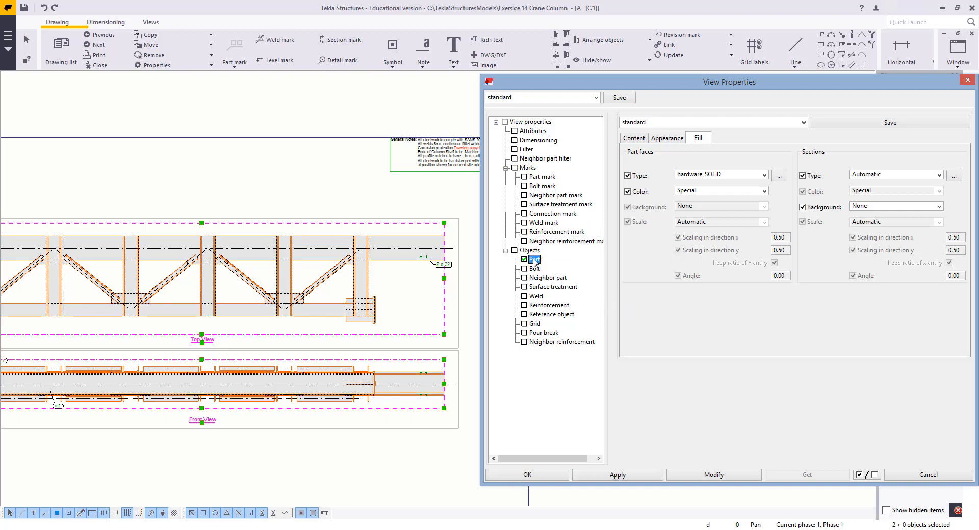
{"action": "left_click", "coordinate": [633, 140]}
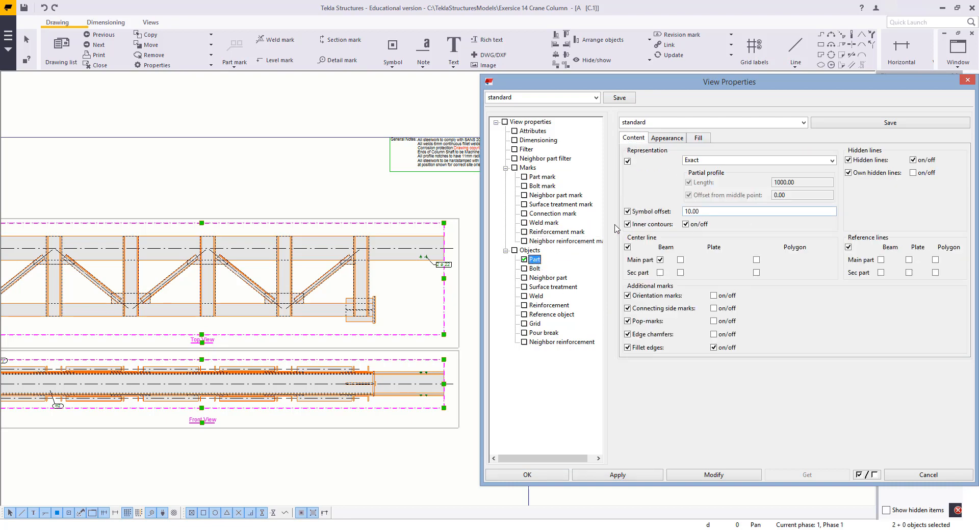
{"action": "scroll", "coordinate": [382, 297], "scroll_direction": "up", "scroll_amount": 8}
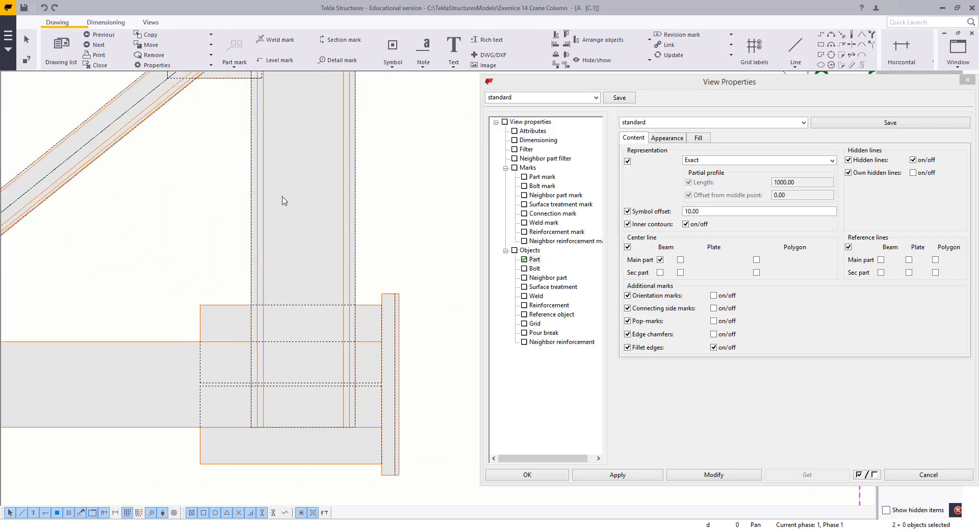
{"action": "scroll", "coordinate": [283, 197], "scroll_direction": "down", "scroll_amount": 3}
{"action": "middle_click_drag", "start_coordinate": [243, 122], "coordinate": [299, 308]}
{"action": "scroll", "coordinate": [300, 286], "scroll_direction": "up", "scroll_amount": 8}
{"action": "scroll", "coordinate": [286, 329], "scroll_direction": "down", "scroll_amount": 4}
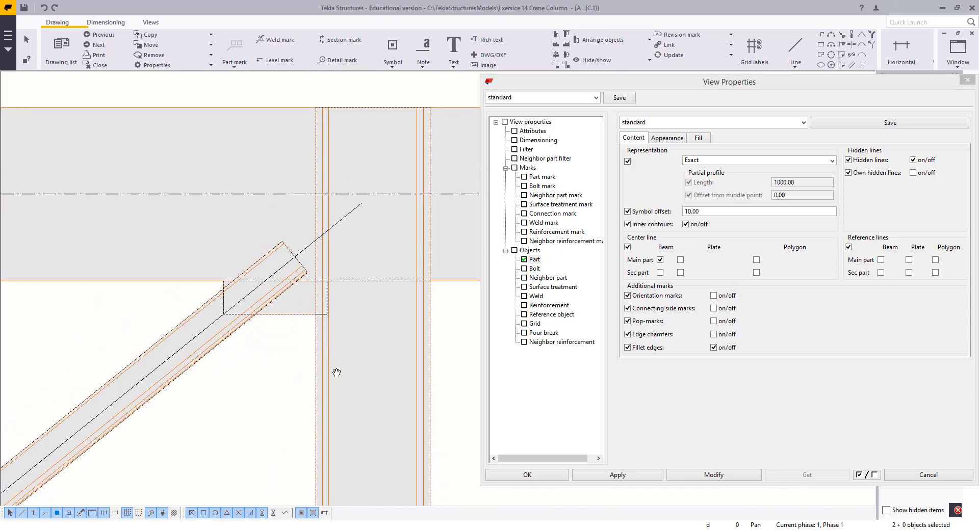
{"action": "middle_click_drag", "start_coordinate": [336, 373], "coordinate": [355, 362]}
{"action": "middle_click_drag", "start_coordinate": [351, 322], "coordinate": [266, 334]}
{"action": "scroll", "coordinate": [330, 306], "scroll_direction": "up", "scroll_amount": 3}
{"action": "scroll", "coordinate": [282, 328], "scroll_direction": "down", "scroll_amount": 3}
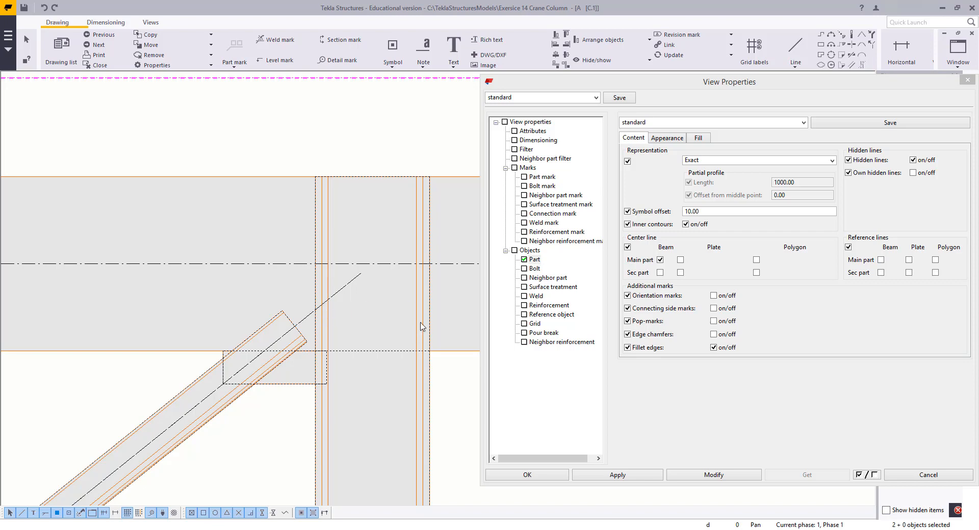
{"action": "left_click", "coordinate": [713, 347]}
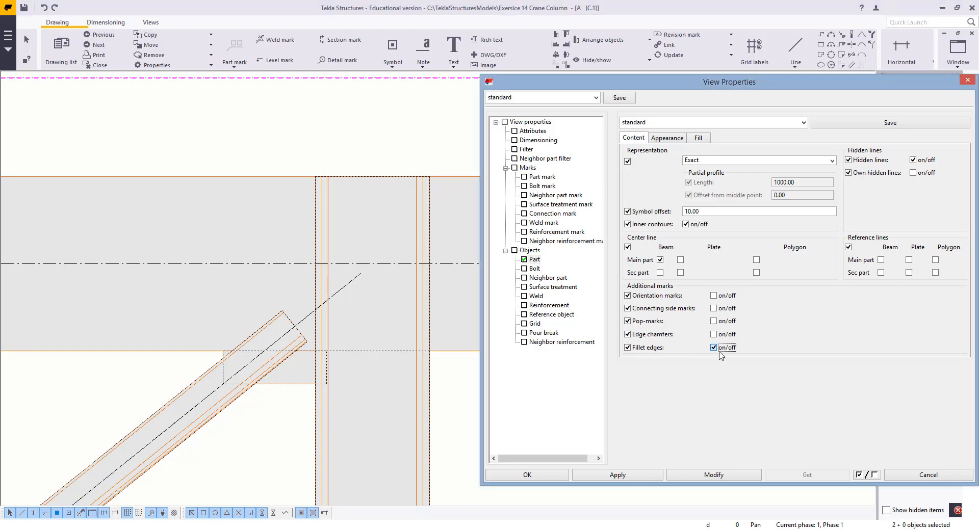
{"action": "left_click", "coordinate": [711, 478]}
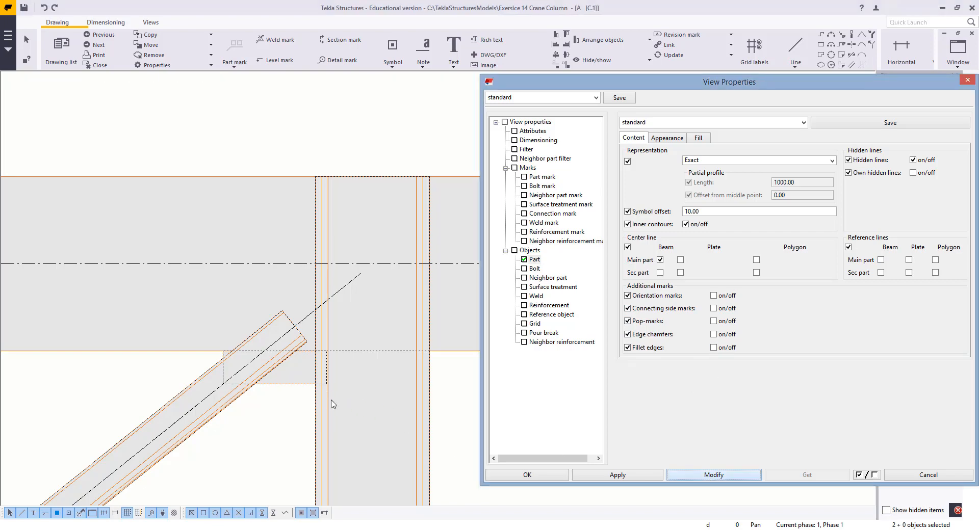
Turn off the beam center line for main parts in the top and front views
{"action": "scroll", "coordinate": [316, 367], "scroll_direction": "down", "scroll_amount": 8}
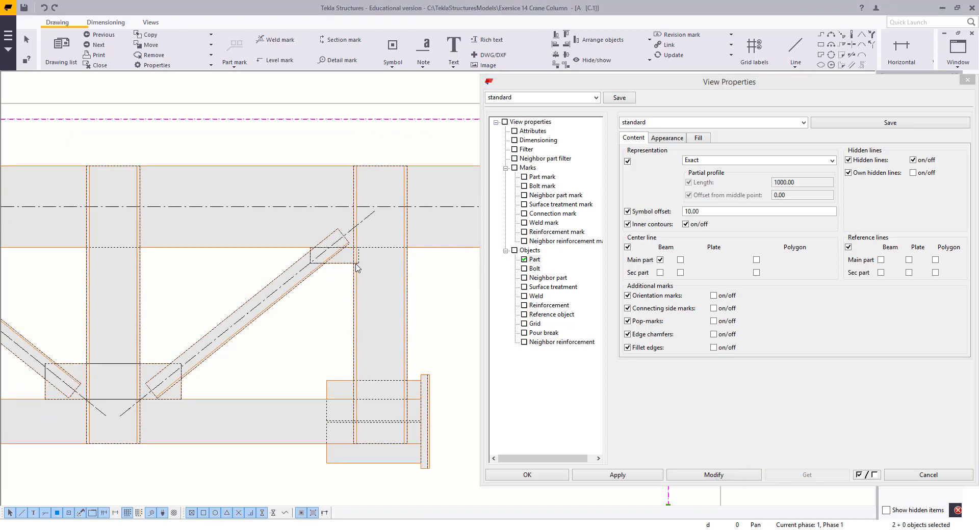
{"action": "mouse_move", "coordinate": [67, 286]}
{"action": "middle_mouse_down"}
{"action": "mouse_move", "coordinate": [284, 277]}
{"action": "mouse_move", "coordinate": [227, 285]}
{"action": "middle_mouse_up"}
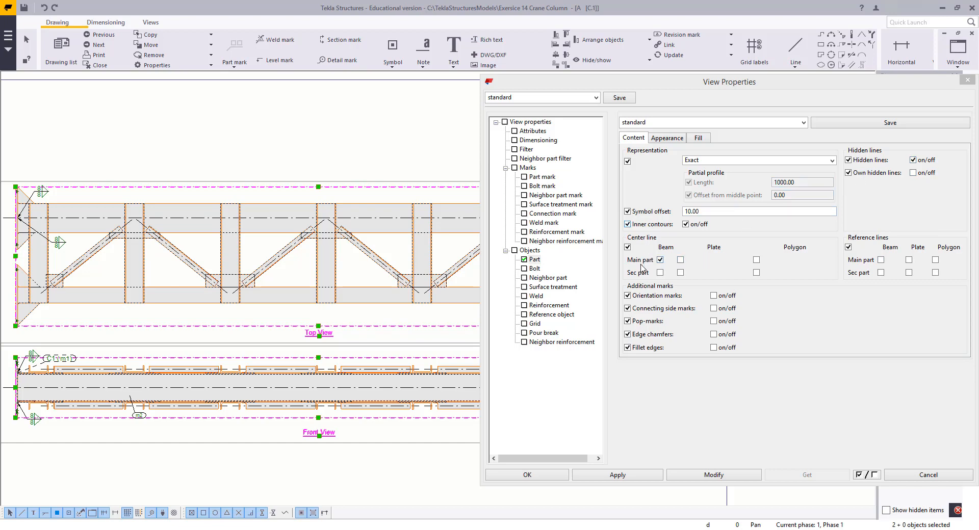
{"action": "left_click", "coordinate": [660, 260]}
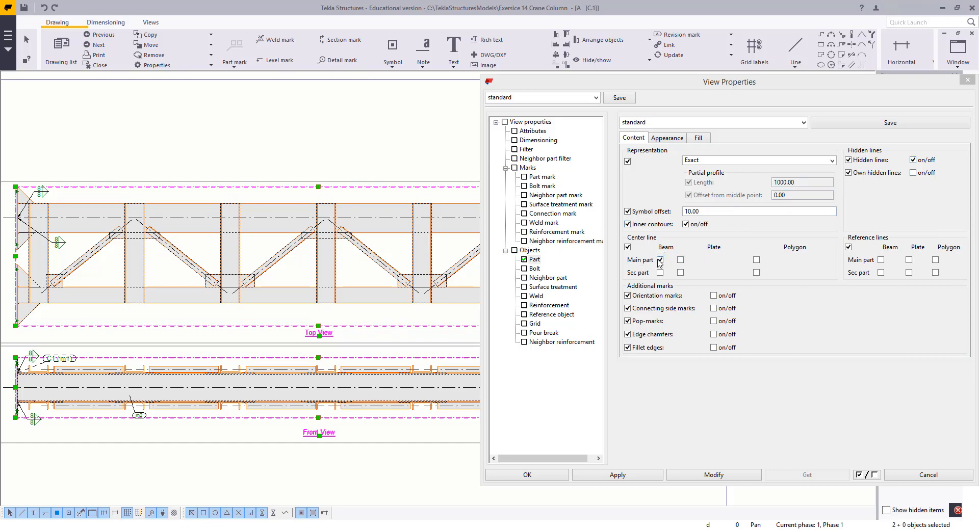
{"action": "left_click", "coordinate": [686, 478]}
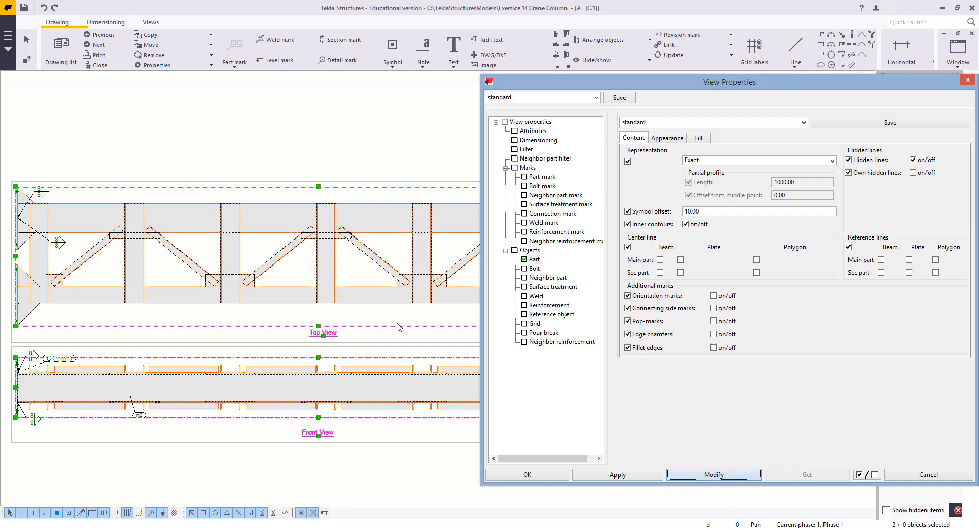
Apply the view properties and close the View Properties dialog
{"action": "scroll", "coordinate": [398, 326], "scroll_direction": "down", "scroll_amount": 3}
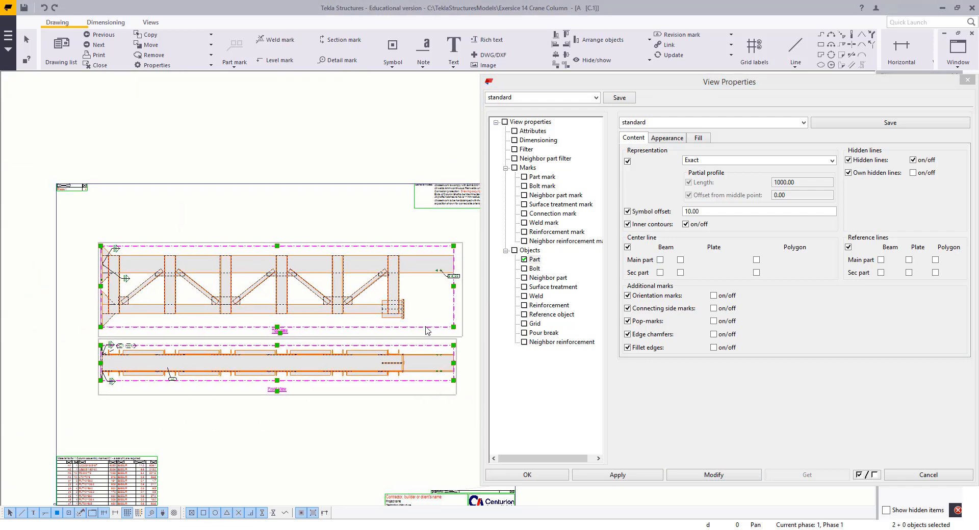
{"action": "scroll", "coordinate": [365, 352], "scroll_direction": "up", "scroll_amount": 2}
{"action": "scroll", "coordinate": [212, 365], "scroll_direction": "down", "scroll_amount": 2}
{"action": "middle_click_drag", "start_coordinate": [98, 371], "coordinate": [192, 356]}
{"action": "scroll", "coordinate": [192, 356], "scroll_direction": "up", "scroll_amount": 3}
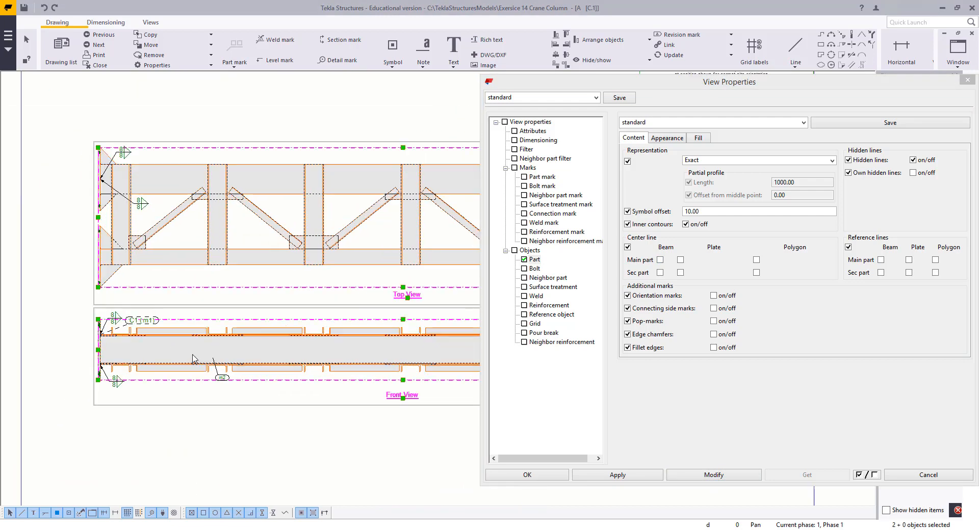
{"action": "scroll", "coordinate": [192, 356], "scroll_direction": "down", "scroll_amount": 2}
{"action": "scroll", "coordinate": [192, 355], "scroll_direction": "down", "scroll_amount": 1}
{"action": "middle_click_drag", "start_coordinate": [435, 343], "coordinate": [401, 351]}
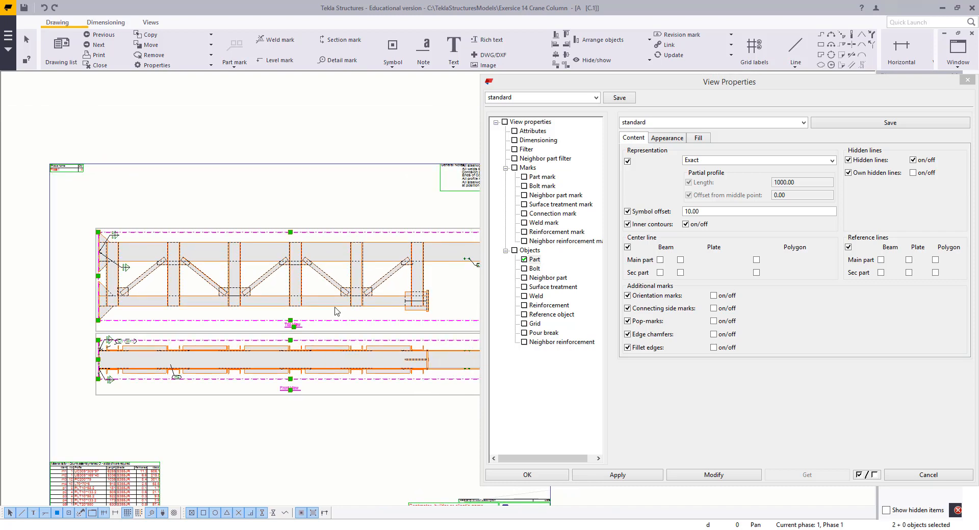
{"action": "left_click", "coordinate": [408, 232]}
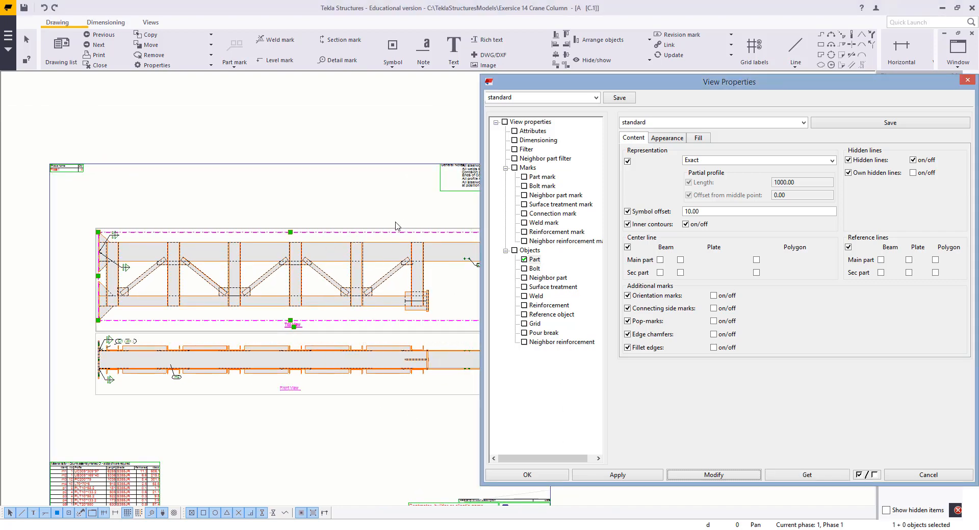
{"action": "left_click", "coordinate": [623, 474]}
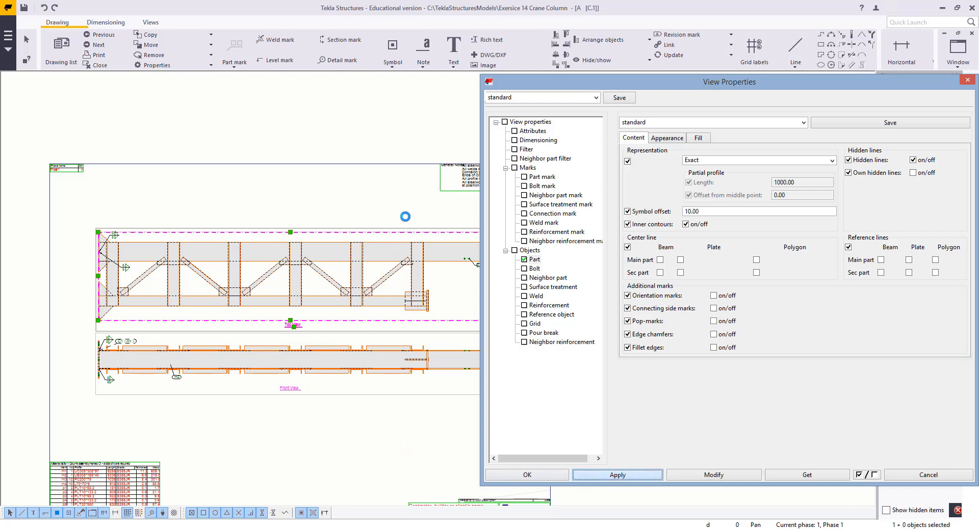
{"action": "key", "text": "Escape"}
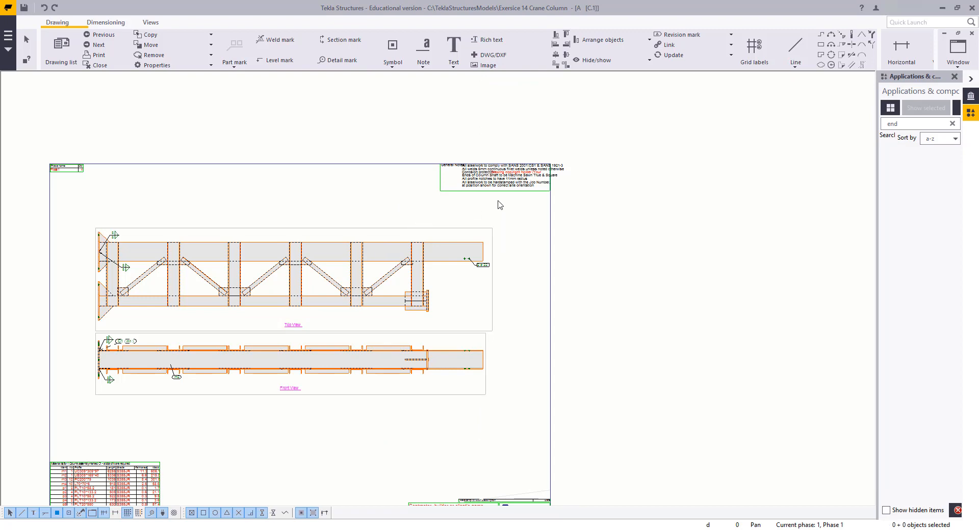
{"action": "scroll", "coordinate": [531, 228], "scroll_direction": "up", "scroll_amount": 2}
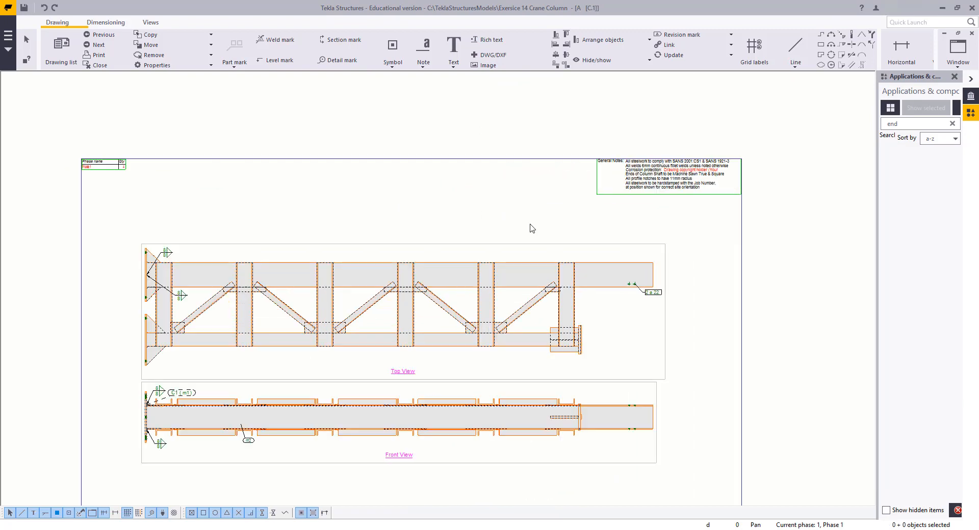
Turn on the center line for the column's chord members and close the part properties dialog
{"action": "double_click", "coordinate": [615, 265]}
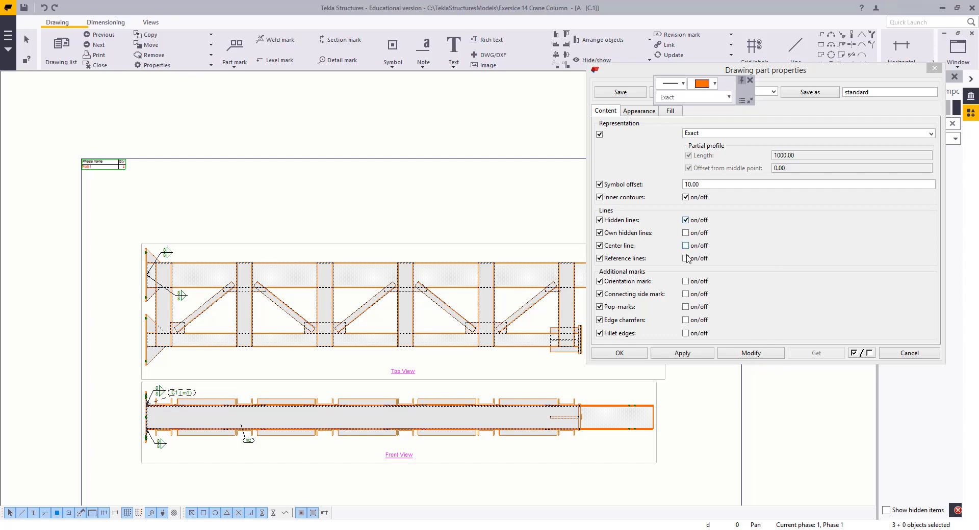
{"action": "left_click", "coordinate": [697, 247]}
{"action": "left_click", "coordinate": [749, 352]}
{"action": "left_click", "coordinate": [475, 205]}
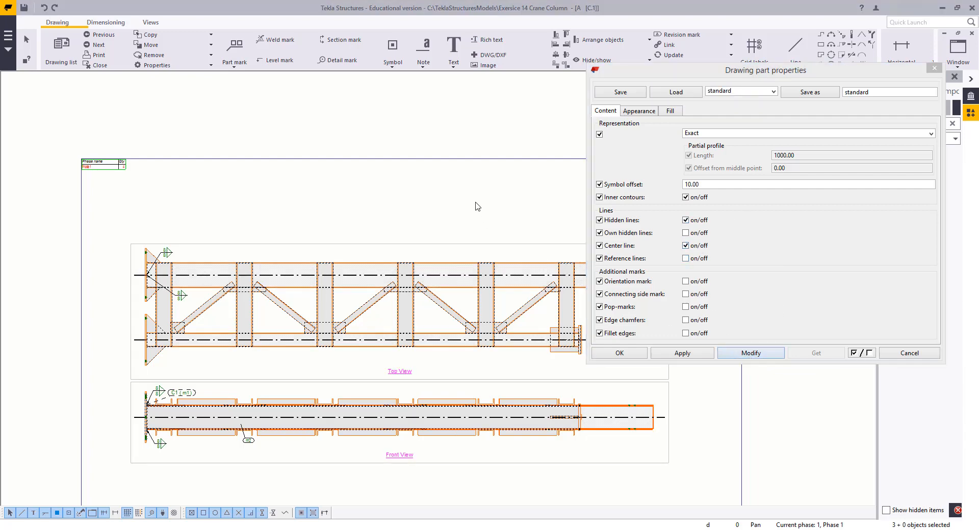
{"action": "scroll", "coordinate": [391, 306], "scroll_direction": "down", "scroll_amount": 4}
{"action": "middle_click_drag", "start_coordinate": [350, 282], "coordinate": [301, 256]}
{"action": "scroll", "coordinate": [278, 286], "scroll_direction": "up", "scroll_amount": 3}
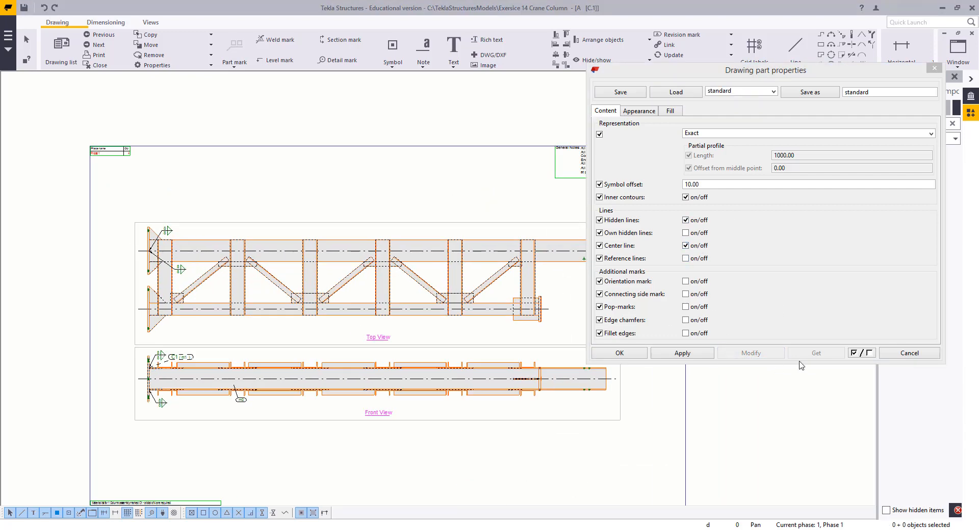
{"action": "left_click", "coordinate": [617, 354]}
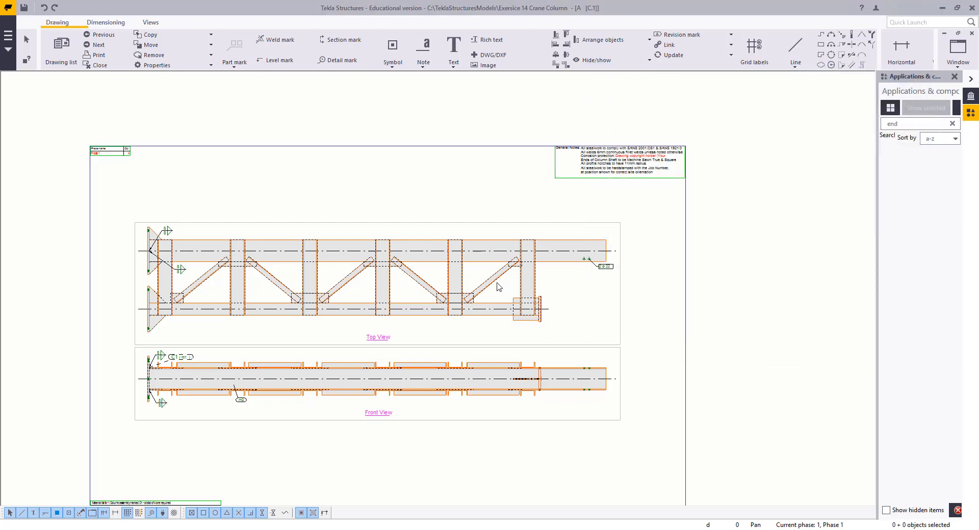
Select the diagonal braces and display their reference lines instead of center lines, then close the dialog
{"action": "double_click", "coordinate": [497, 283]}
{"action": "middle_click_drag", "start_coordinate": [403, 279], "coordinate": [425, 283]}
{"action": "scroll", "coordinate": [425, 283], "scroll_direction": "up", "scroll_amount": 5}
{"action": "left_click_drag", "start_coordinate": [467, 275], "coordinate": [437, 298], "text": "shift"}
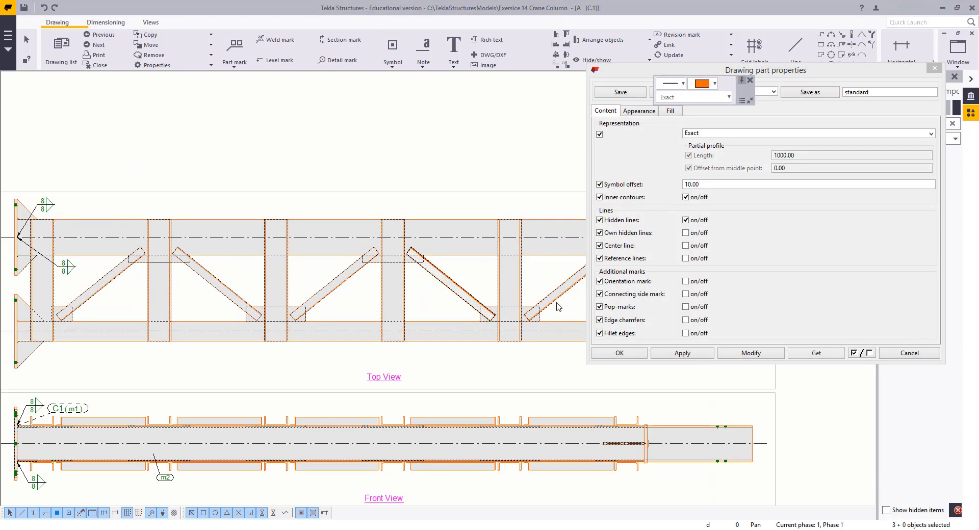
{"action": "left_click_drag", "start_coordinate": [571, 301], "coordinate": [551, 283], "text": "shift"}
{"action": "left_click_drag", "start_coordinate": [354, 296], "coordinate": [320, 269], "text": "shift"}
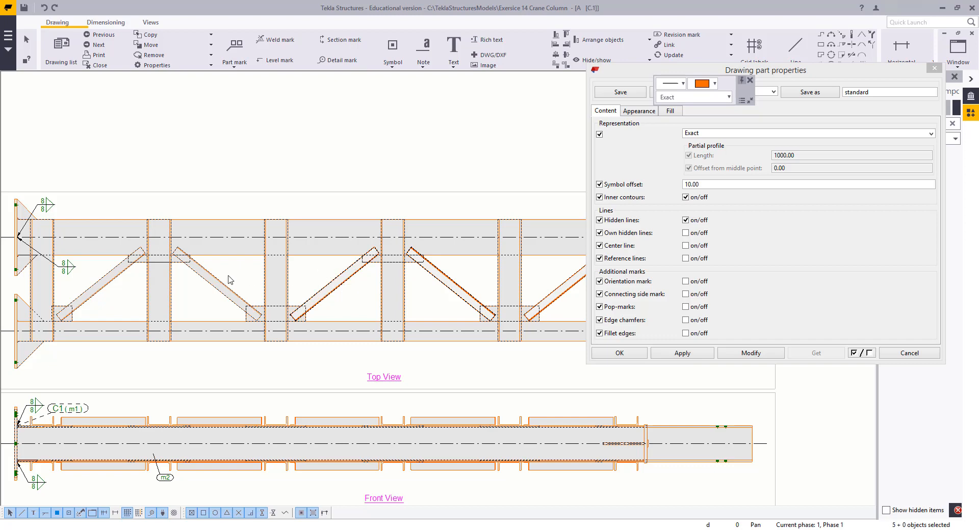
{"action": "left_click_drag", "start_coordinate": [106, 299], "coordinate": [85, 275], "text": "shift"}
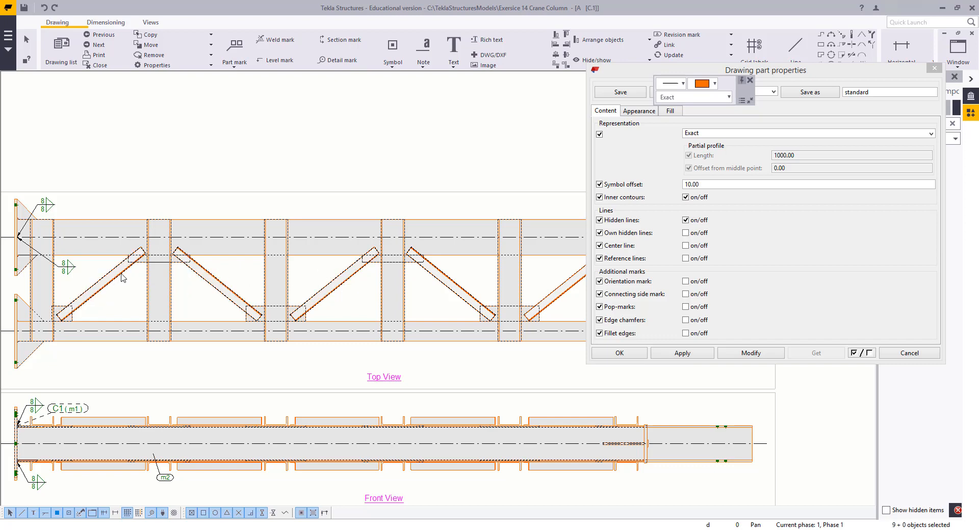
{"action": "middle_click_drag", "start_coordinate": [182, 293], "coordinate": [202, 298]}
{"action": "scroll", "coordinate": [174, 284], "scroll_direction": "up", "scroll_amount": 4}
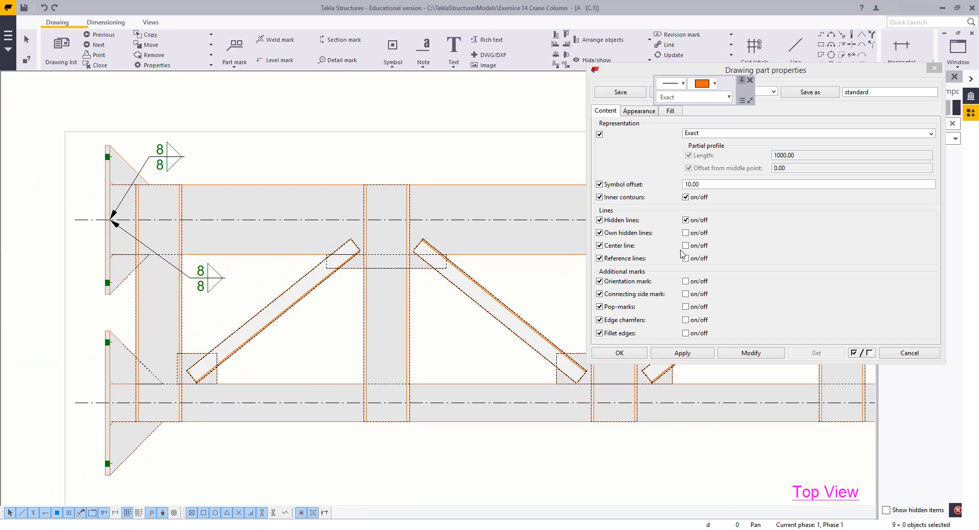
{"action": "left_click", "coordinate": [697, 247]}
{"action": "left_click", "coordinate": [749, 353]}
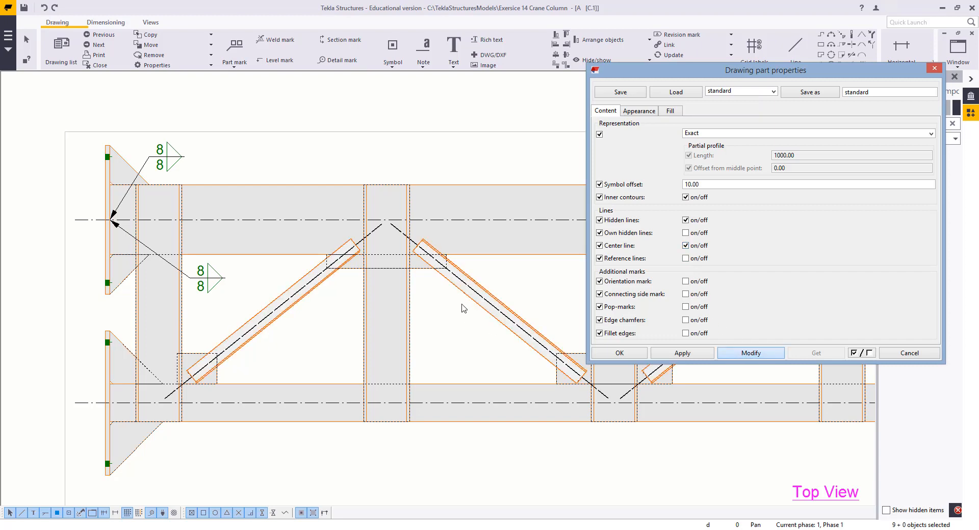
{"action": "scroll", "coordinate": [408, 275], "scroll_direction": "up", "scroll_amount": 2}
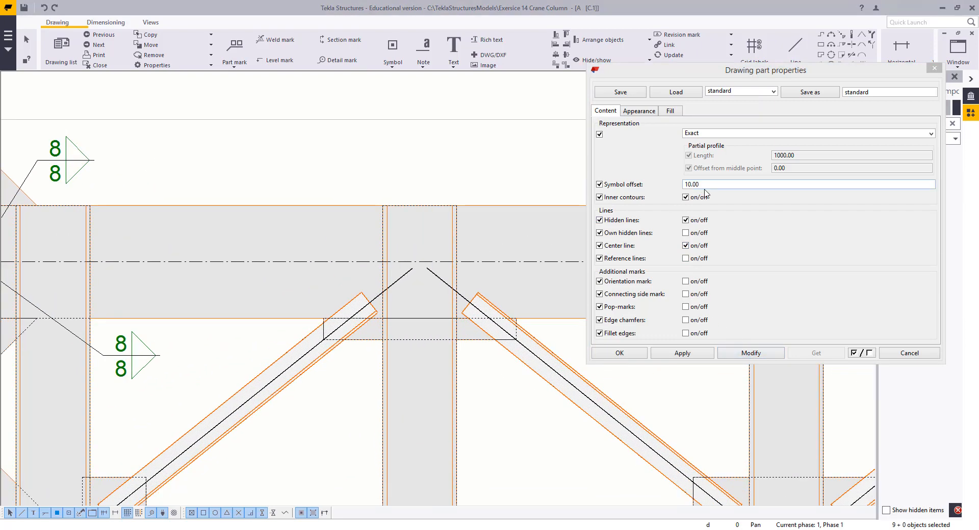
{"action": "left_click", "coordinate": [695, 249]}
{"action": "left_click", "coordinate": [695, 259]}
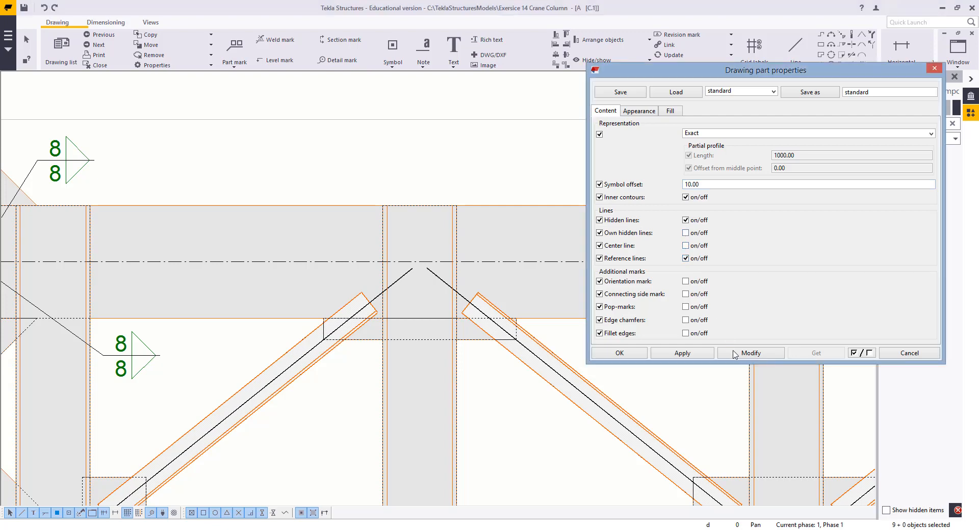
{"action": "left_click", "coordinate": [743, 353]}
{"action": "scroll", "coordinate": [431, 280], "scroll_direction": "up", "scroll_amount": 5}
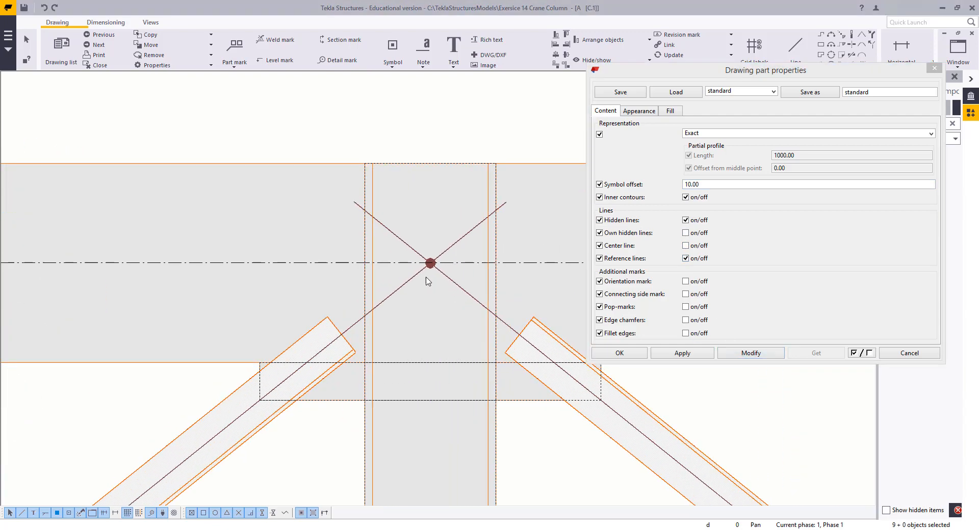
{"action": "scroll", "coordinate": [388, 292], "scroll_direction": "down", "scroll_amount": 5}
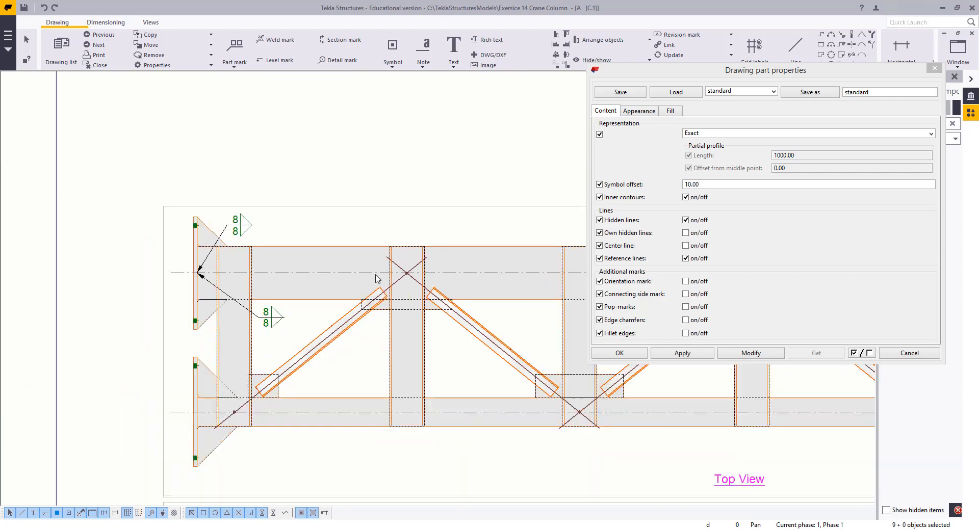
{"action": "middle_click_drag", "start_coordinate": [368, 394], "coordinate": [315, 396]}
{"action": "scroll", "coordinate": [153, 412], "scroll_direction": "up", "scroll_amount": 6}
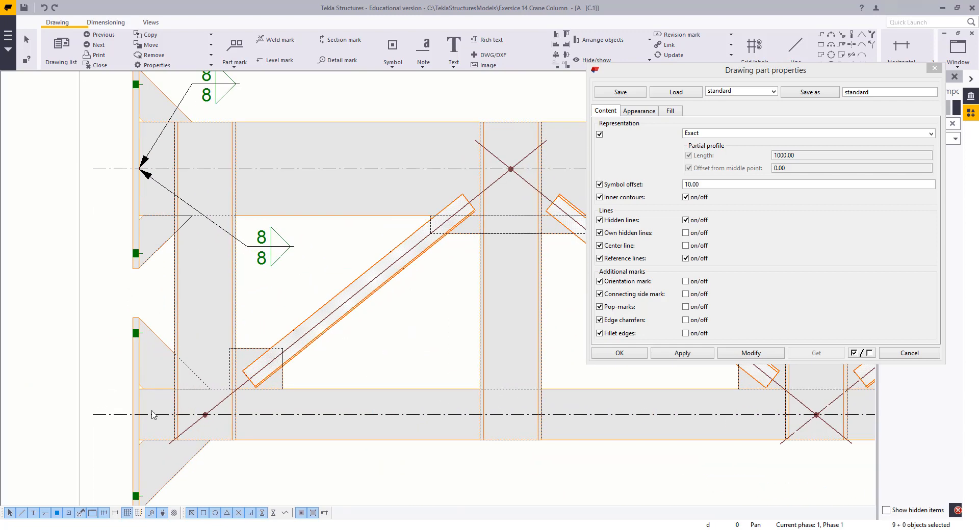
{"action": "scroll", "coordinate": [152, 411], "scroll_direction": "down", "scroll_amount": 5}
{"action": "left_click", "coordinate": [909, 353]}
Delete the weld marks at the column base in the front view
{"action": "scroll", "coordinate": [460, 204], "scroll_direction": "down", "scroll_amount": 8}
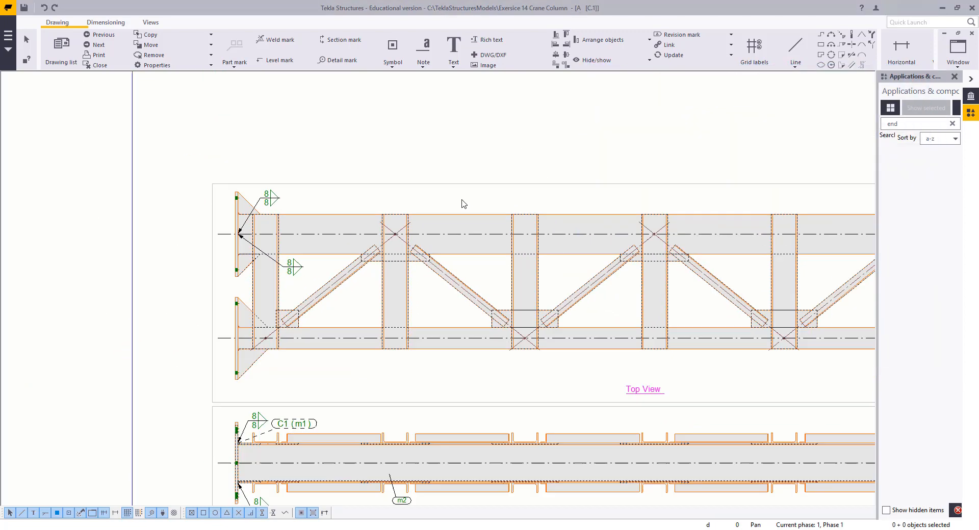
{"action": "scroll", "coordinate": [344, 253], "scroll_direction": "up", "scroll_amount": 2}
{"action": "middle_click_drag", "start_coordinate": [343, 250], "coordinate": [361, 268]}
{"action": "scroll", "coordinate": [287, 307], "scroll_direction": "up", "scroll_amount": 6}
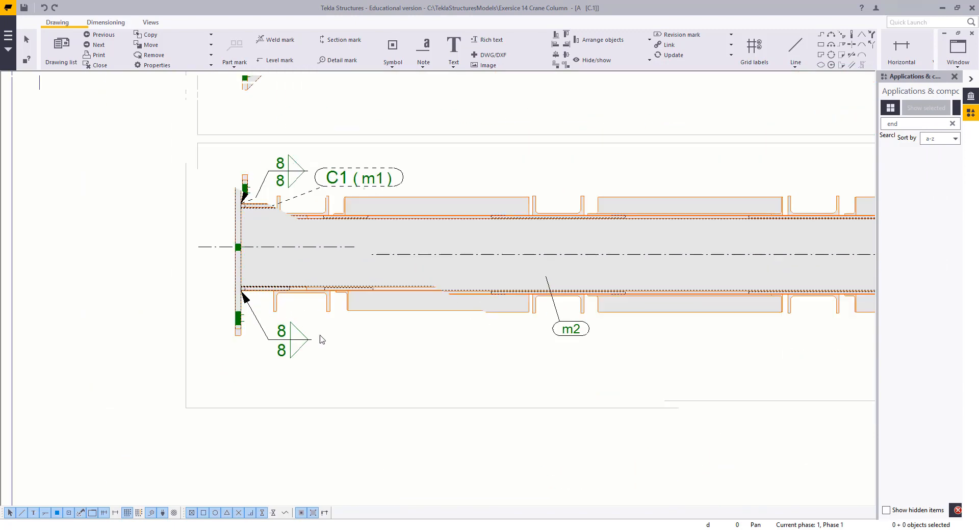
{"action": "left_click_drag", "start_coordinate": [343, 362], "coordinate": [277, 343]}
{"action": "key", "text": "Delete"}
{"action": "double_click", "coordinate": [273, 113]}
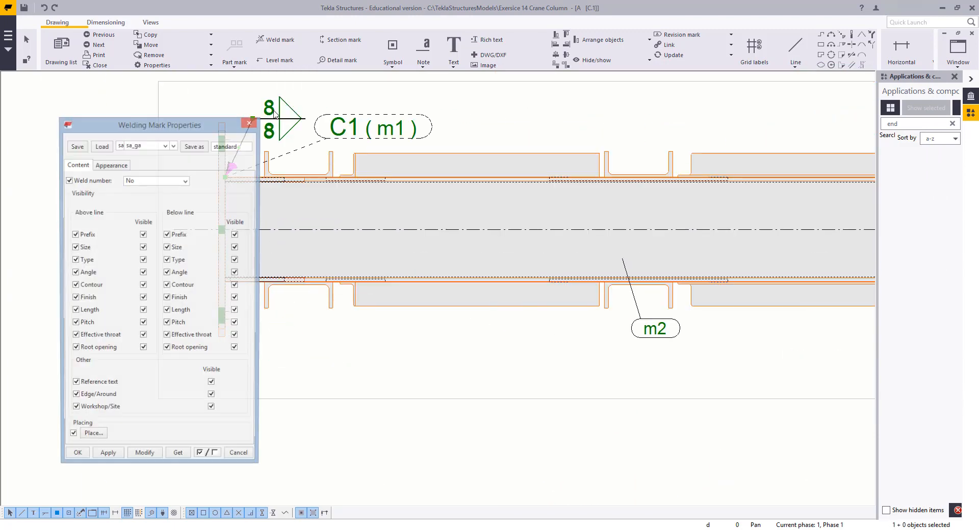
{"action": "left_click_drag", "start_coordinate": [199, 133], "coordinate": [666, 97]}
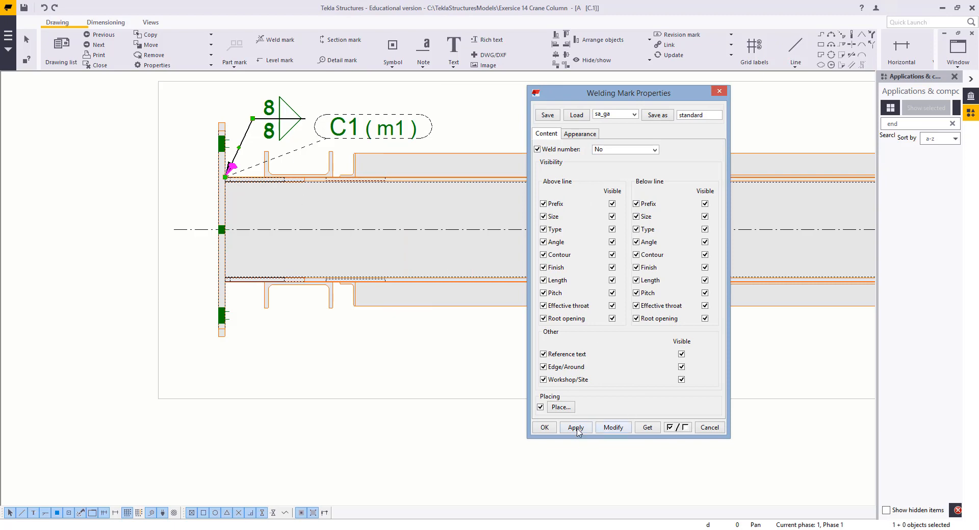
{"action": "left_click", "coordinate": [555, 428]}
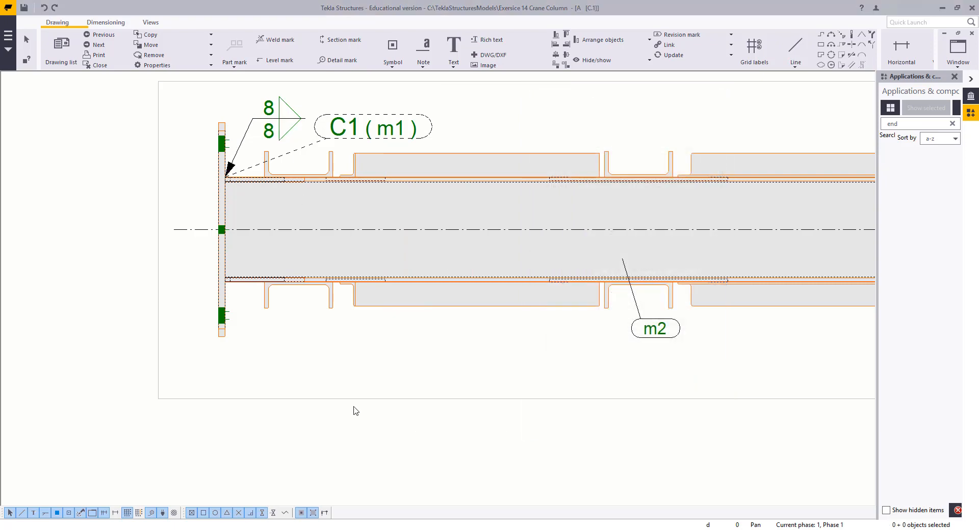
Delete the part marks from the front view
{"action": "scroll", "coordinate": [284, 210], "scroll_direction": "down", "scroll_amount": 2}
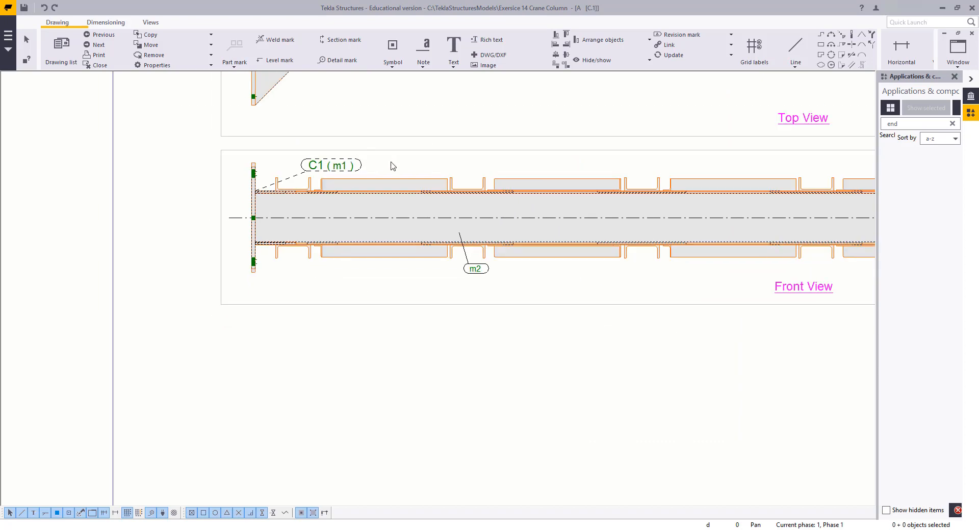
{"action": "scroll", "coordinate": [334, 269], "scroll_direction": "down", "scroll_amount": 1}
{"action": "middle_click_drag", "start_coordinate": [334, 269], "coordinate": [231, 303]}
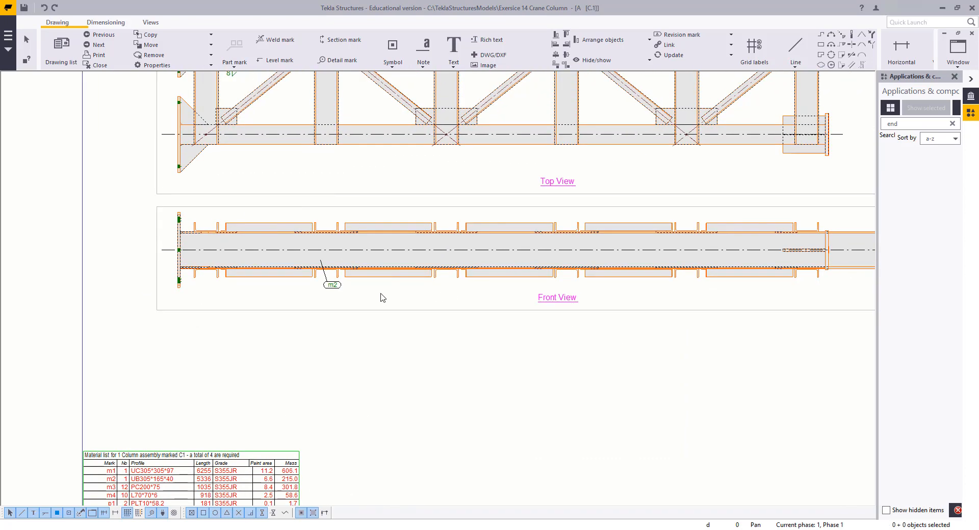
{"action": "left_click_drag", "start_coordinate": [391, 294], "coordinate": [315, 256]}
{"action": "key", "text": "Delete"}
Move the front view above the top view on the drawing sheet
{"action": "mouse_move", "coordinate": [688, 229]}
{"action": "middle_mouse_down"}
{"action": "mouse_move", "coordinate": [525, 246]}
{"action": "mouse_move", "coordinate": [544, 251]}
{"action": "middle_mouse_up"}
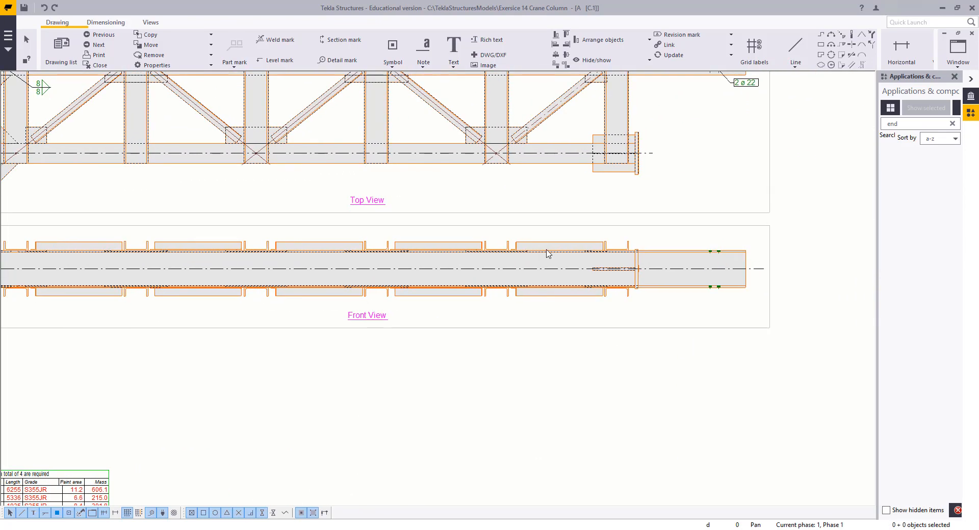
{"action": "mouse_move", "coordinate": [613, 261]}
{"action": "middle_mouse_down"}
{"action": "mouse_move", "coordinate": [721, 286]}
{"action": "mouse_move", "coordinate": [632, 355]}
{"action": "middle_mouse_up"}
{"action": "scroll", "coordinate": [722, 291], "scroll_direction": "down", "scroll_amount": 1}
{"action": "scroll", "coordinate": [718, 296], "scroll_direction": "up", "scroll_amount": 1}
{"action": "scroll", "coordinate": [716, 296], "scroll_direction": "down", "scroll_amount": 1}
{"action": "scroll", "coordinate": [712, 296], "scroll_direction": "down", "scroll_amount": 1}
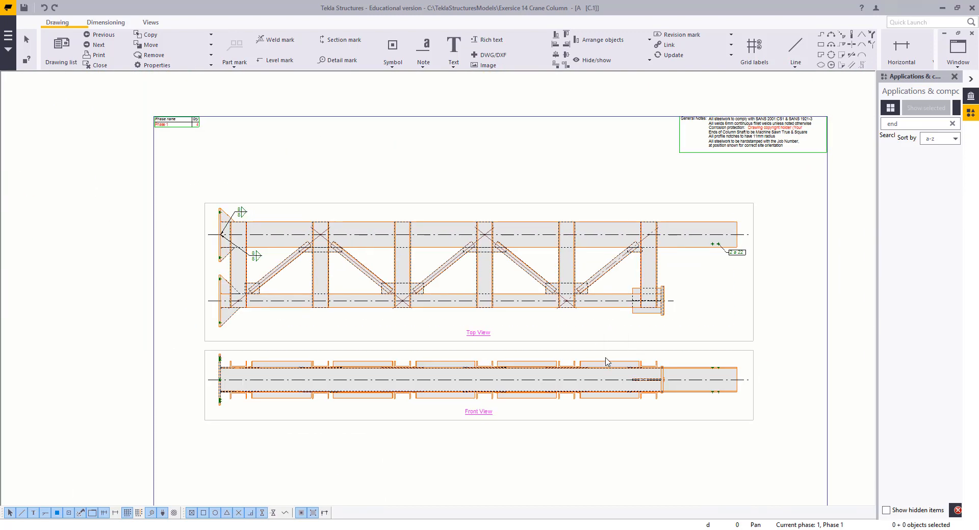
{"action": "left_click_drag", "start_coordinate": [605, 357], "coordinate": [598, 395]}
{"action": "left_click", "coordinate": [609, 492]}
{"action": "left_click", "coordinate": [607, 465]}
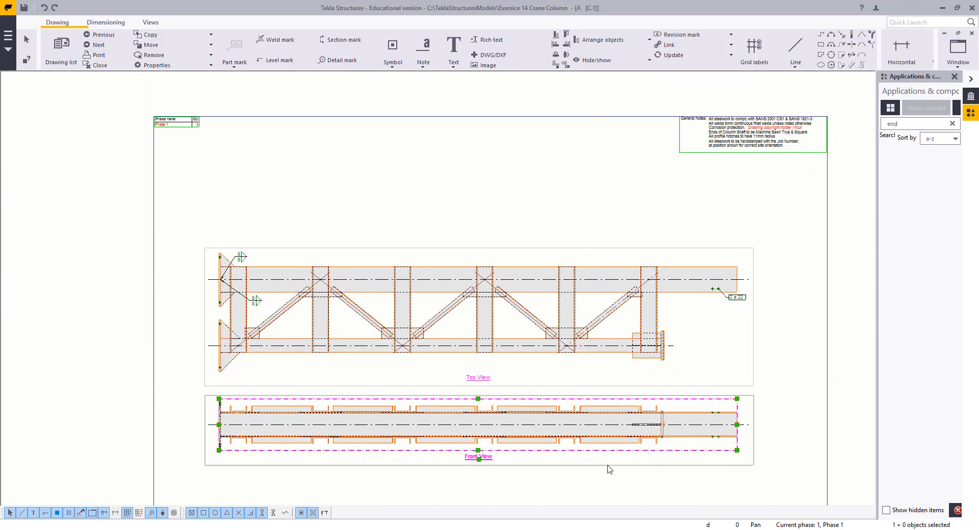
{"action": "left_click_drag", "start_coordinate": [607, 466], "coordinate": [605, 234]}
{"action": "left_click", "coordinate": [417, 159]}
{"action": "middle_click_drag", "start_coordinate": [450, 178], "coordinate": [450, 209]}
Add part marks to the upper parts in the front view
{"action": "scroll", "coordinate": [640, 173], "scroll_direction": "up", "scroll_amount": 2}
{"action": "scroll", "coordinate": [642, 176], "scroll_direction": "up", "scroll_amount": 1}
{"action": "left_click_drag", "start_coordinate": [630, 219], "coordinate": [112, 234]}
{"action": "right_click", "coordinate": [171, 235]}
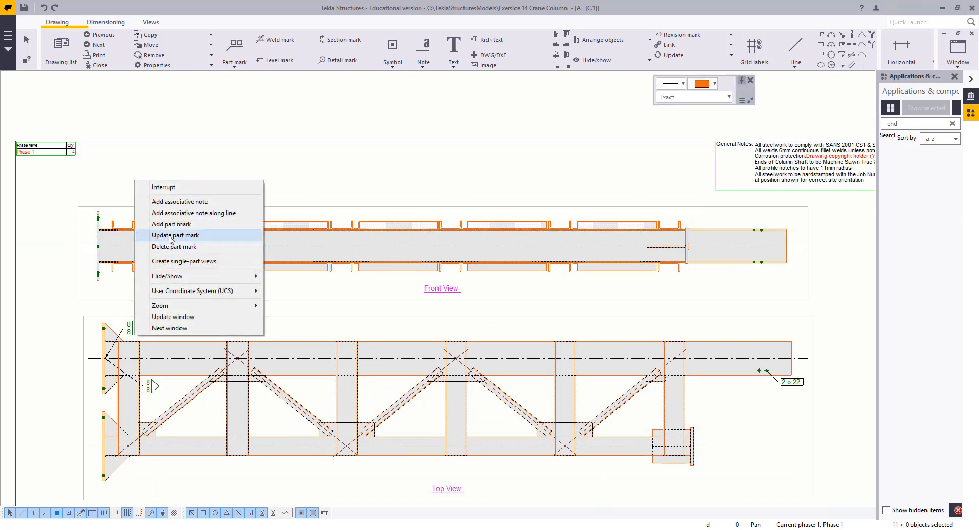
{"action": "left_click", "coordinate": [172, 225]}
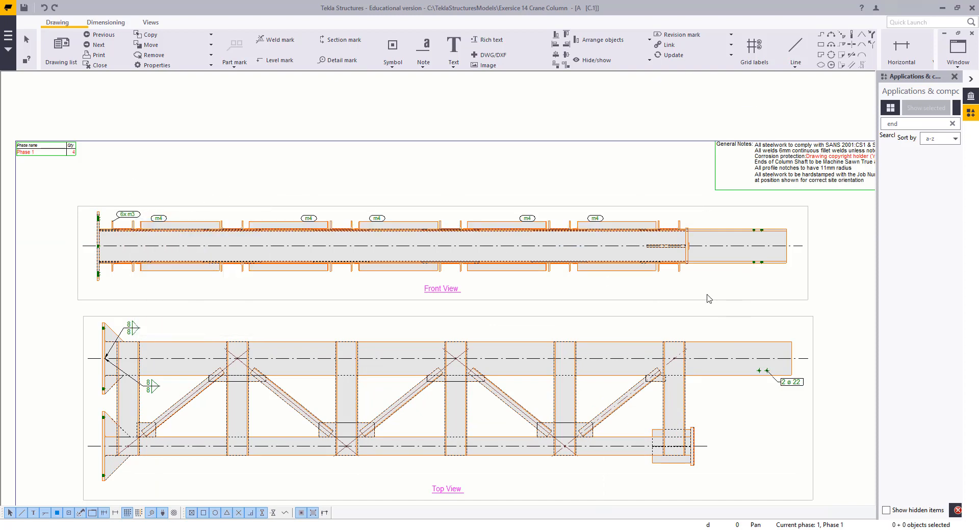
Add part marks to the lower parts in the front view
{"action": "left_click_drag", "start_coordinate": [707, 295], "coordinate": [112, 263]}
{"action": "right_click", "coordinate": [190, 164]}
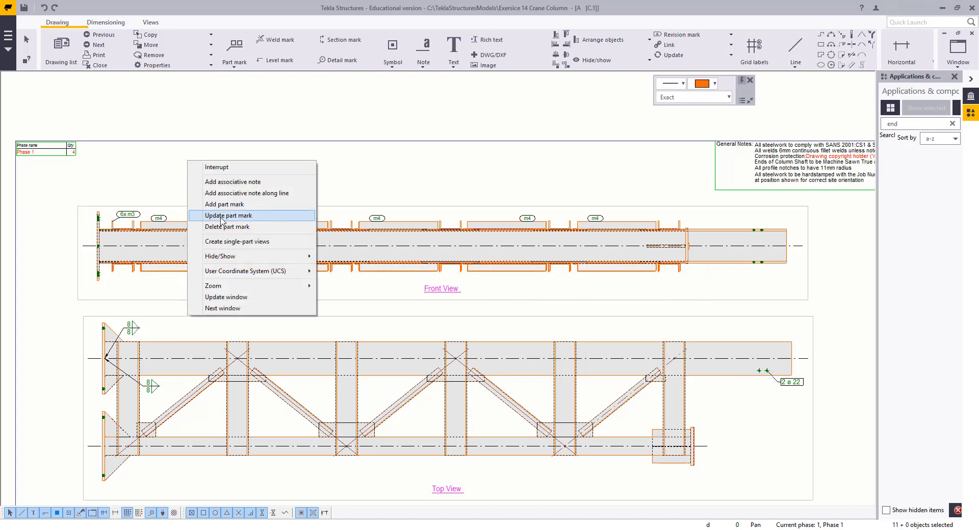
{"action": "left_click", "coordinate": [214, 203]}
{"action": "scroll", "coordinate": [326, 265], "scroll_direction": "down", "scroll_amount": 1}
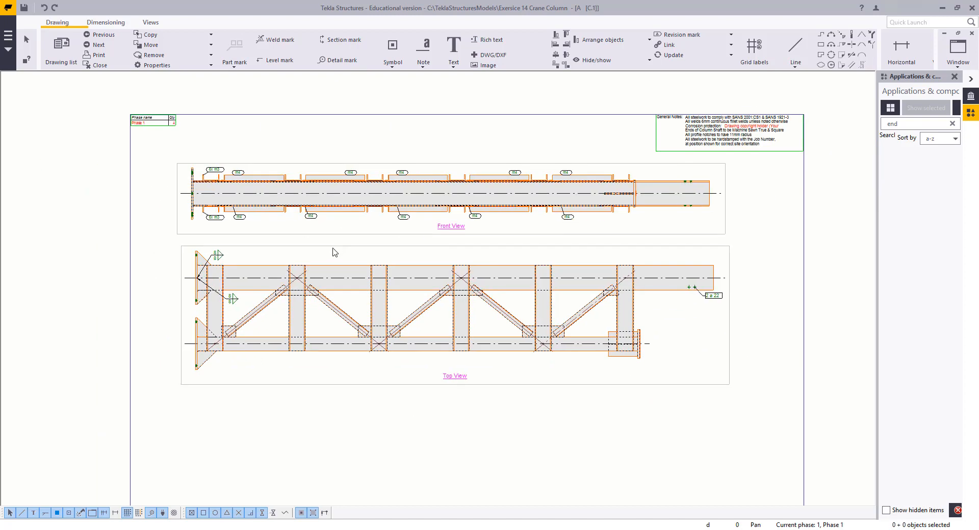
Delete the weld marks from the top view
{"action": "scroll", "coordinate": [344, 255], "scroll_direction": "up", "scroll_amount": 4}
{"action": "left_click_drag", "start_coordinate": [348, 232], "coordinate": [270, 335]}
{"action": "key", "text": "Delete"}
Add part marks to all parts in the top view
{"action": "scroll", "coordinate": [264, 312], "scroll_direction": "down", "scroll_amount": 2}
{"action": "middle_click_drag", "start_coordinate": [264, 312], "coordinate": [237, 304]}
{"action": "scroll", "coordinate": [527, 336], "scroll_direction": "down", "scroll_amount": 1}
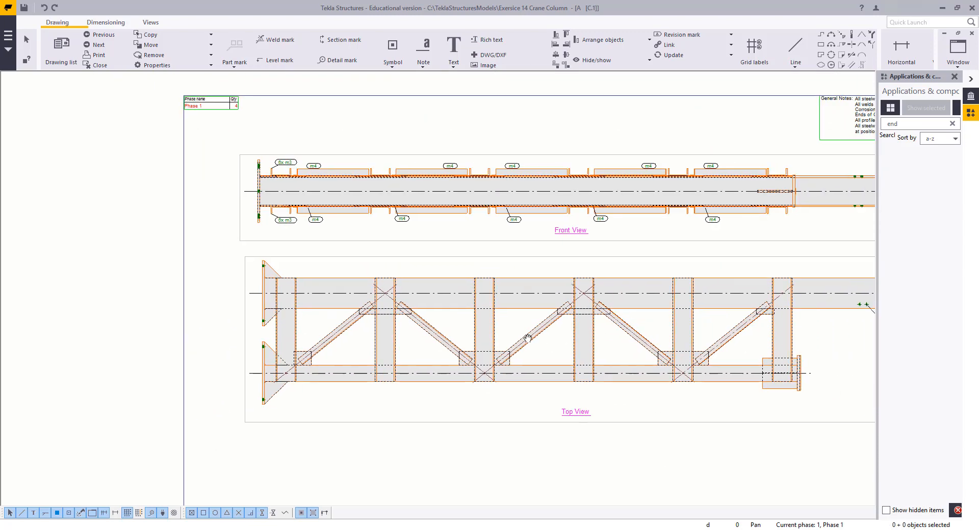
{"action": "middle_click_drag", "start_coordinate": [526, 338], "coordinate": [480, 339]}
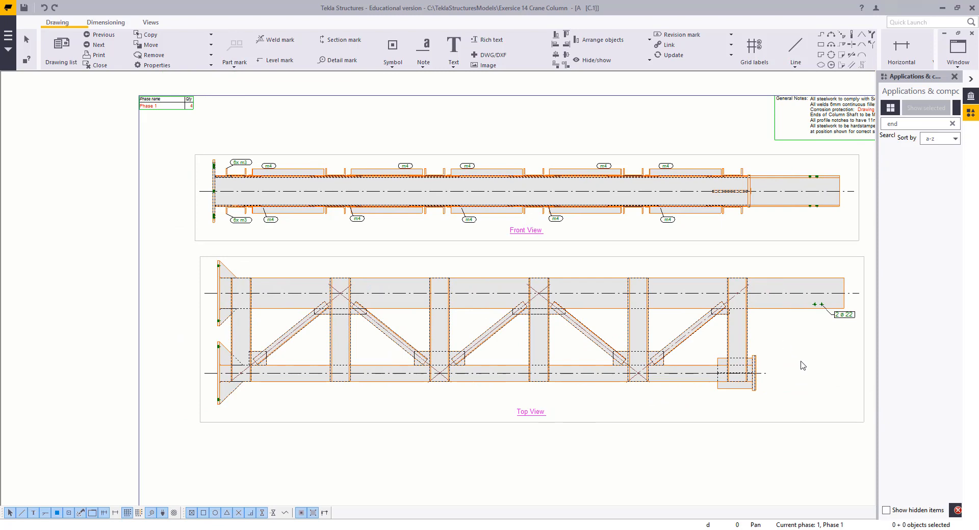
{"action": "left_click_drag", "start_coordinate": [815, 381], "coordinate": [249, 306]}
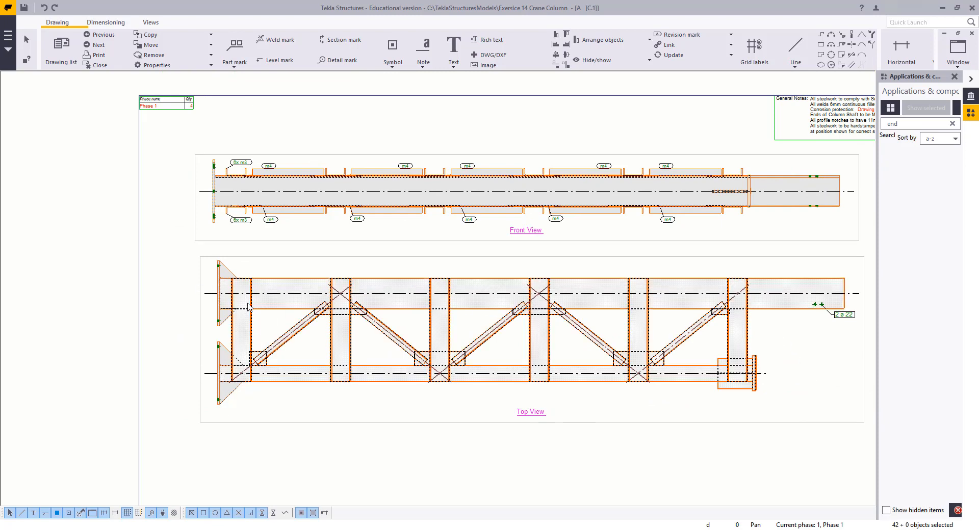
{"action": "right_click", "coordinate": [274, 266]}
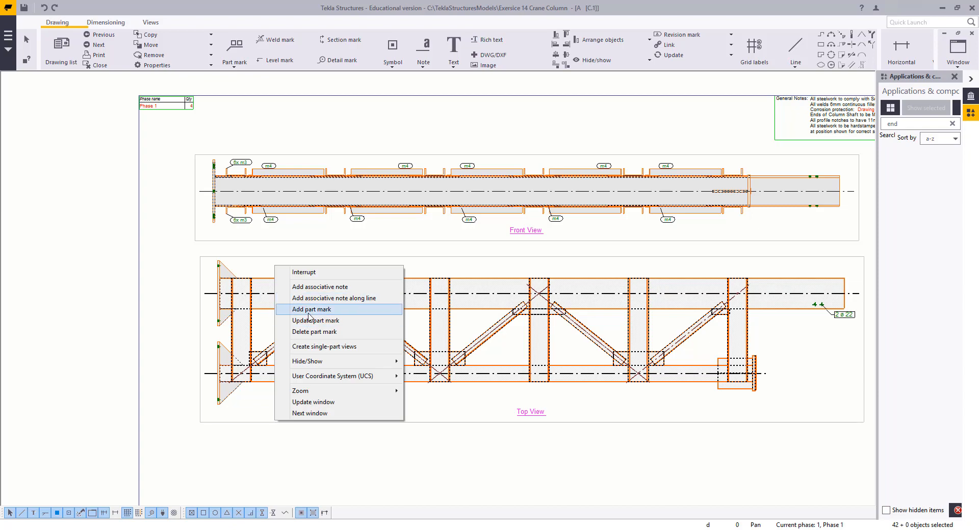
{"action": "left_click", "coordinate": [307, 309]}
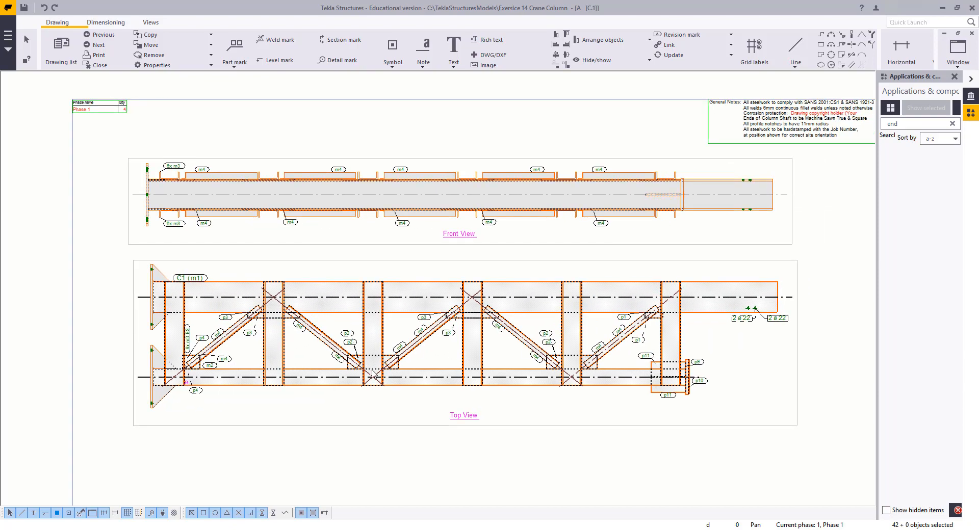
Select the duplicate part marks with dashed leader lines in the top view and delete them
{"action": "scroll", "coordinate": [277, 376], "scroll_direction": "up", "scroll_amount": 7}
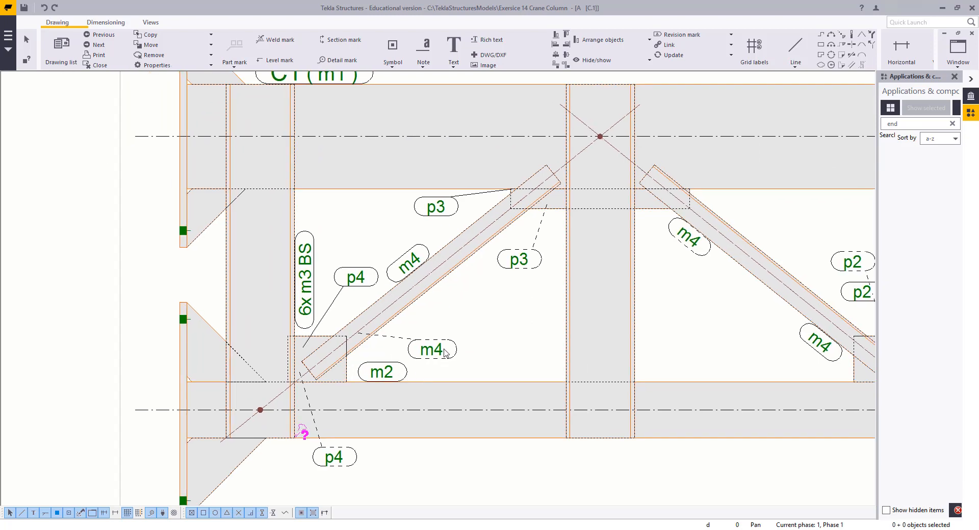
{"action": "left_click", "coordinate": [445, 352]}
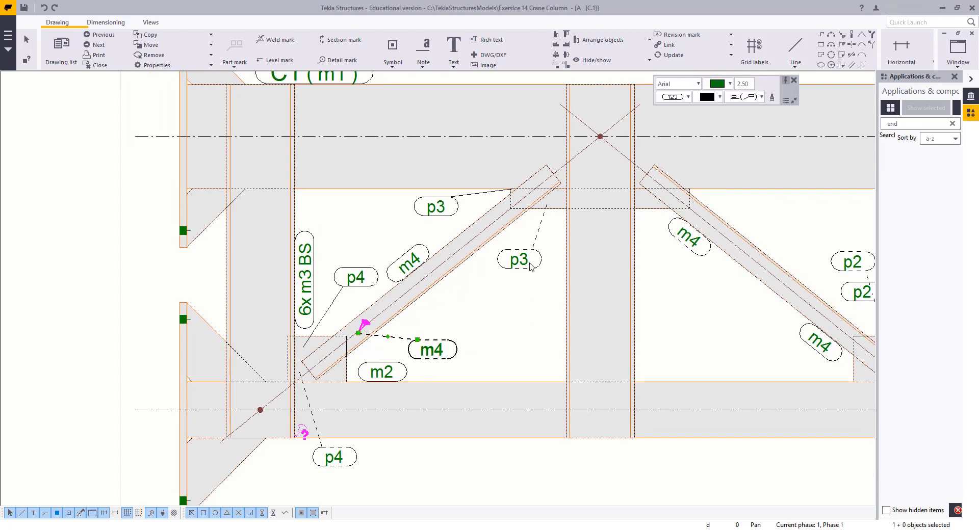
{"action": "left_click", "coordinate": [519, 259], "text": "ctrl"}
{"action": "scroll", "coordinate": [527, 284], "scroll_direction": "down", "scroll_amount": 2}
{"action": "left_click", "coordinate": [622, 269], "text": "ctrl"}
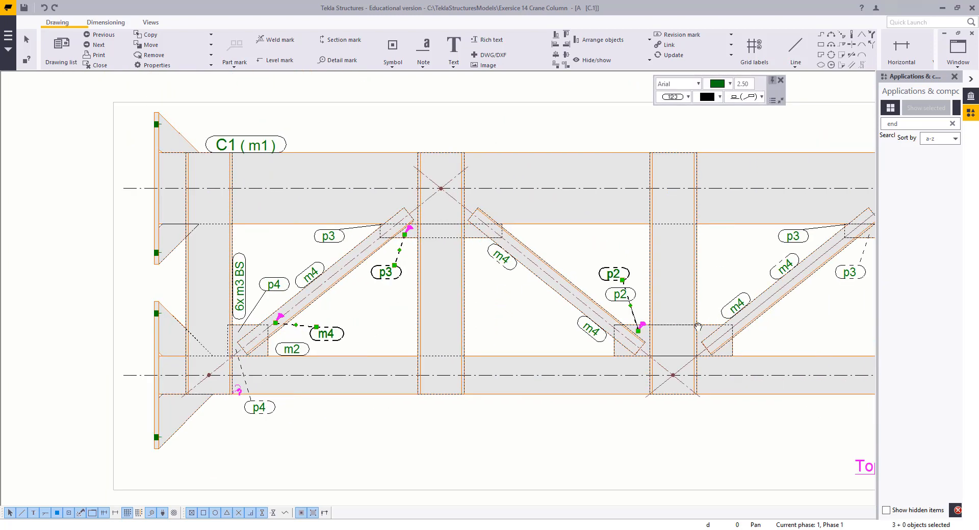
{"action": "mouse_move", "coordinate": [788, 289]}
{"action": "middle_mouse_down"}
{"action": "mouse_move", "coordinate": [532, 322]}
{"action": "mouse_move", "coordinate": [493, 310]}
{"action": "middle_mouse_up"}
{"action": "left_click", "coordinate": [598, 310], "text": "ctrl"}
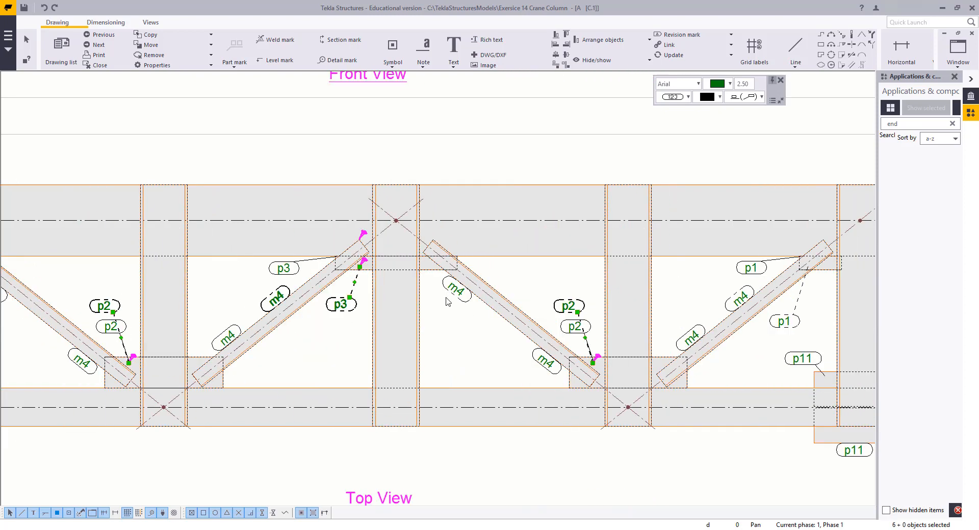
{"action": "left_click", "coordinate": [455, 292], "text": "ctrl"}
{"action": "middle_click_drag", "start_coordinate": [717, 323], "coordinate": [577, 324]}
{"action": "scroll", "coordinate": [576, 323], "scroll_direction": "up", "scroll_amount": 1}
{"action": "left_click", "coordinate": [608, 293], "text": "ctrl"}
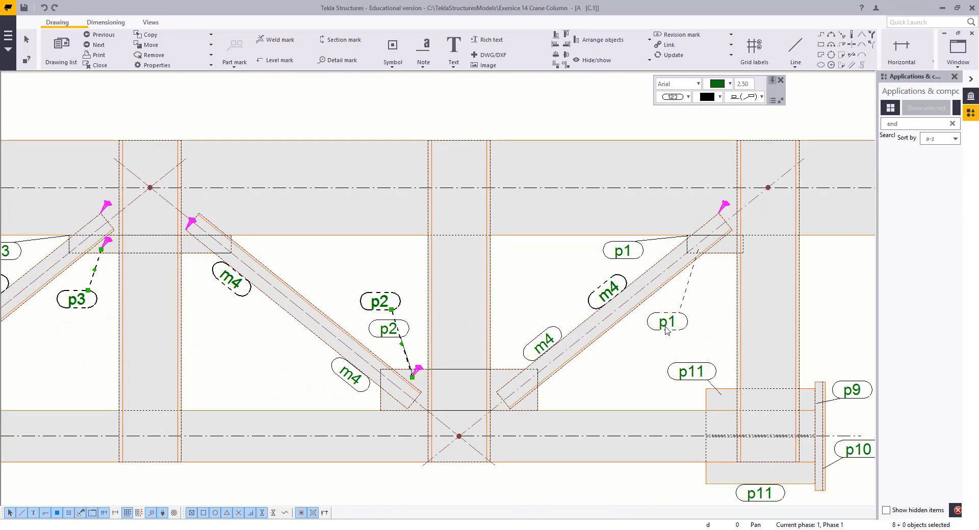
{"action": "left_click", "coordinate": [665, 326], "text": "ctrl"}
{"action": "scroll", "coordinate": [662, 333], "scroll_direction": "down", "scroll_amount": 3}
{"action": "middle_click_drag", "start_coordinate": [601, 367], "coordinate": [538, 361]}
{"action": "scroll", "coordinate": [576, 373], "scroll_direction": "down", "scroll_amount": 5}
{"action": "middle_click_drag", "start_coordinate": [341, 349], "coordinate": [398, 333]}
{"action": "mouse_move", "coordinate": [145, 319]}
{"action": "middle_mouse_down"}
{"action": "mouse_move", "coordinate": [398, 375]}
{"action": "mouse_move", "coordinate": [417, 309]}
{"action": "middle_mouse_up"}
{"action": "scroll", "coordinate": [326, 380], "scroll_direction": "up", "scroll_amount": 3}
{"action": "left_click", "coordinate": [316, 451], "text": "ctrl"}
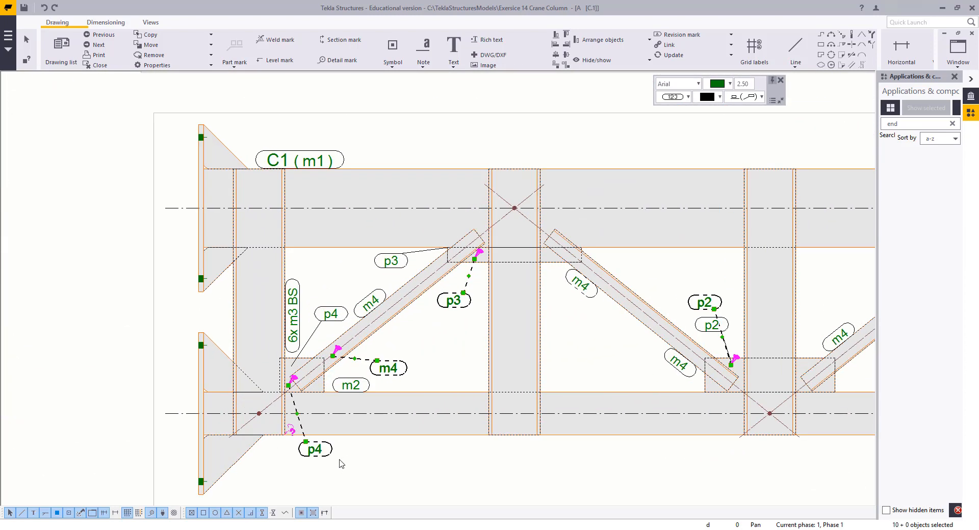
{"action": "key", "text": "Delete"}
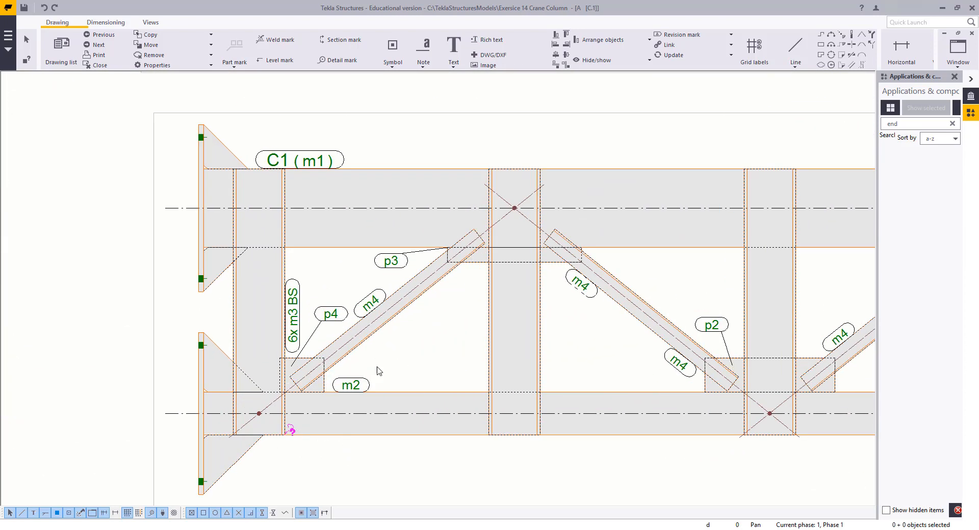
Reposition the p4 and 6x m3 BS part marks near the left end of the top view
{"action": "scroll", "coordinate": [381, 341], "scroll_direction": "down", "scroll_amount": 2}
{"action": "scroll", "coordinate": [334, 332], "scroll_direction": "up", "scroll_amount": 4}
{"action": "left_click", "coordinate": [372, 331]}
{"action": "left_click_drag", "start_coordinate": [372, 332], "coordinate": [354, 342]}
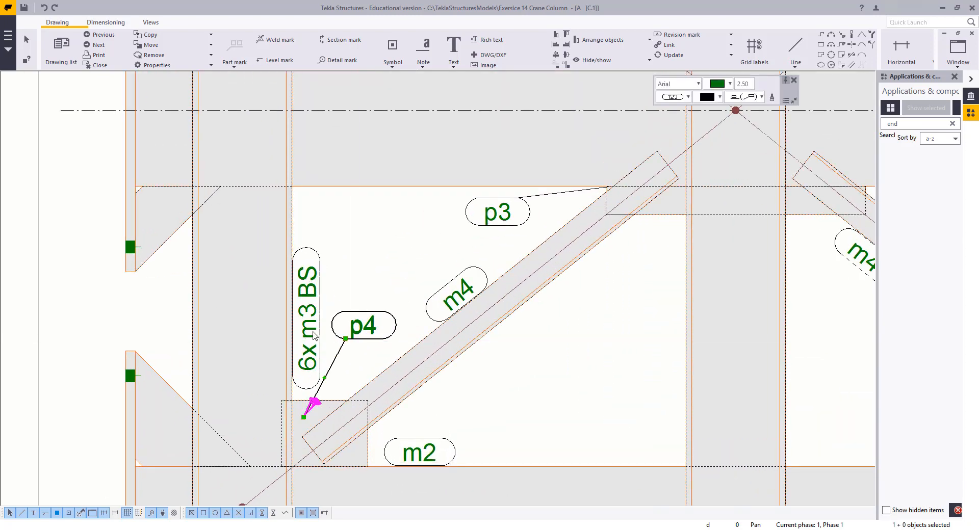
{"action": "left_click", "coordinate": [299, 361]}
{"action": "left_click_drag", "start_coordinate": [299, 362], "coordinate": [298, 317]}
{"action": "scroll", "coordinate": [227, 302], "scroll_direction": "down", "scroll_amount": 2}
{"action": "left_click", "coordinate": [231, 307]}
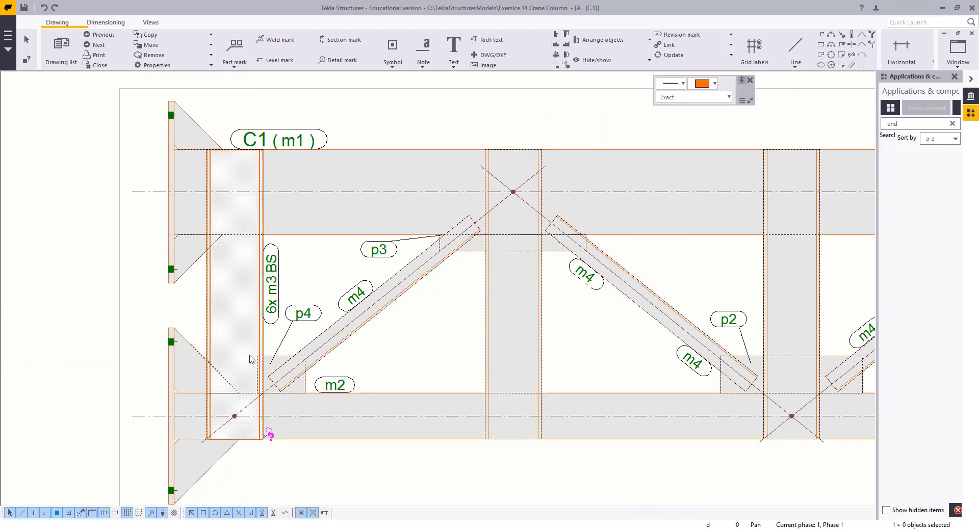
{"action": "scroll", "coordinate": [288, 330], "scroll_direction": "up", "scroll_amount": 2}
{"action": "middle_click_drag", "start_coordinate": [288, 330], "coordinate": [369, 293]}
Open the p4 part mark's properties and add the text element BS to its content
{"action": "double_click", "coordinate": [379, 270]}
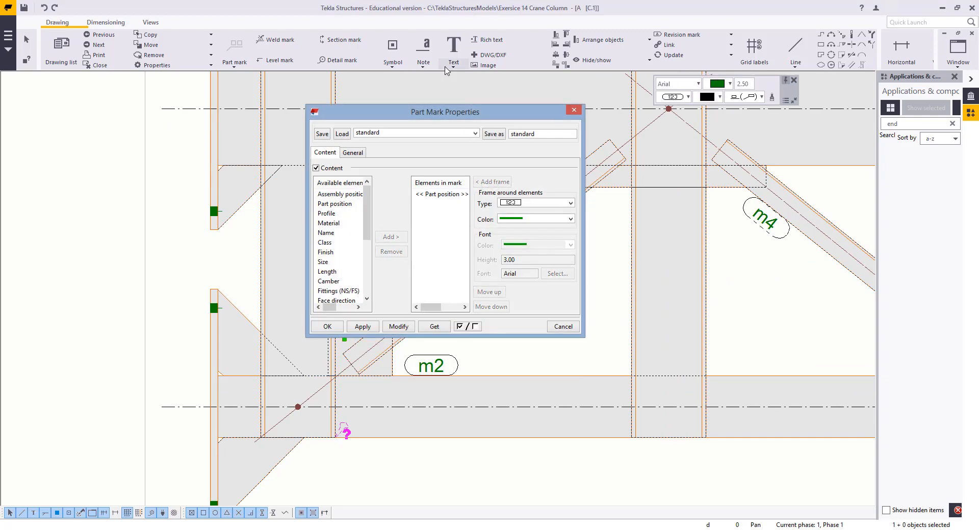
{"action": "left_click_drag", "start_coordinate": [449, 118], "coordinate": [715, 144]}
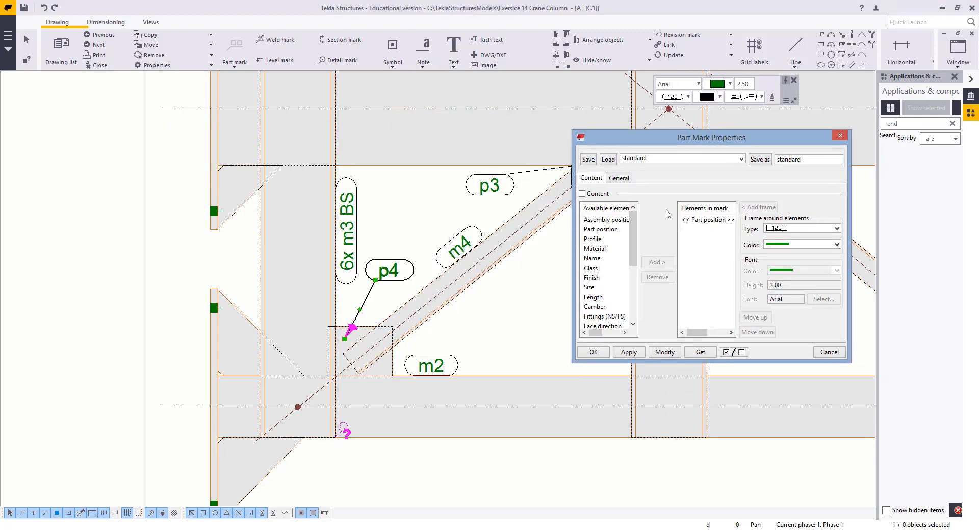
{"action": "left_click", "coordinate": [592, 278]}
{"action": "scroll", "coordinate": [591, 273], "scroll_direction": "down", "scroll_amount": 2}
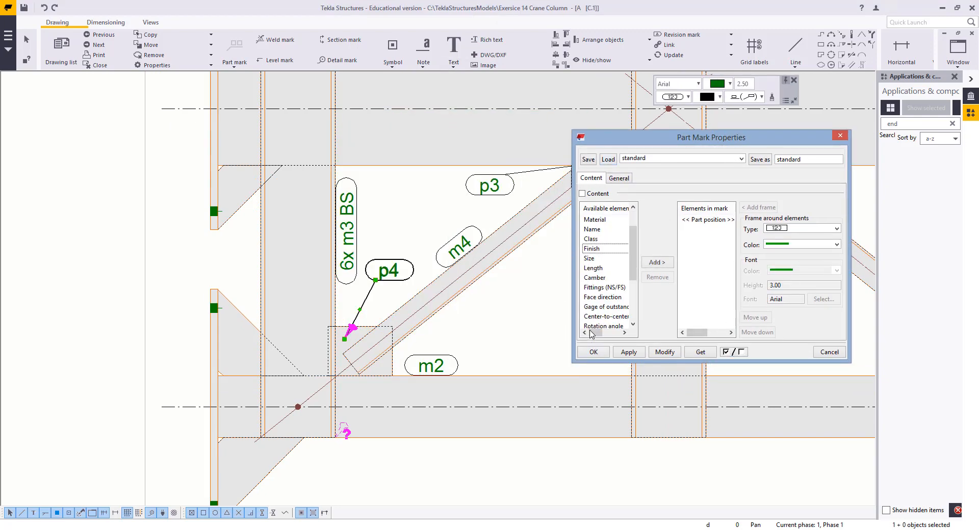
{"action": "left_click", "coordinate": [657, 262]}
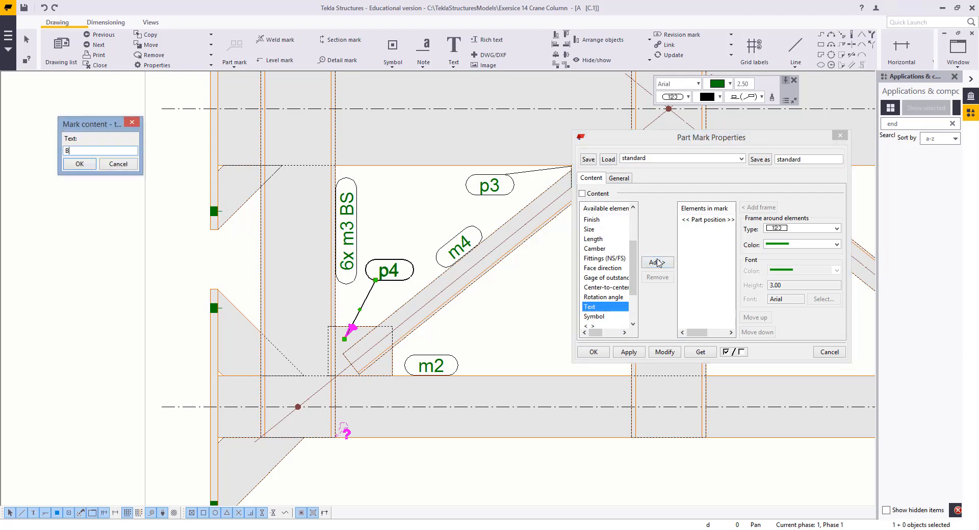
{"action": "key", "text": "Return"}
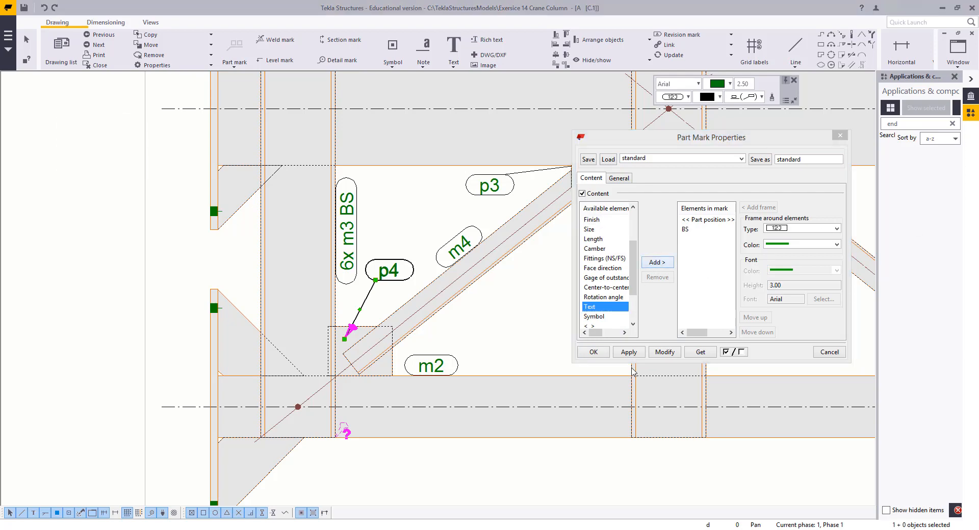
{"action": "left_click", "coordinate": [671, 359]}
Nudge the p4 BS and 6x m3 BS part marks into clearer positions
{"action": "scroll", "coordinate": [368, 277], "scroll_direction": "up", "scroll_amount": 3}
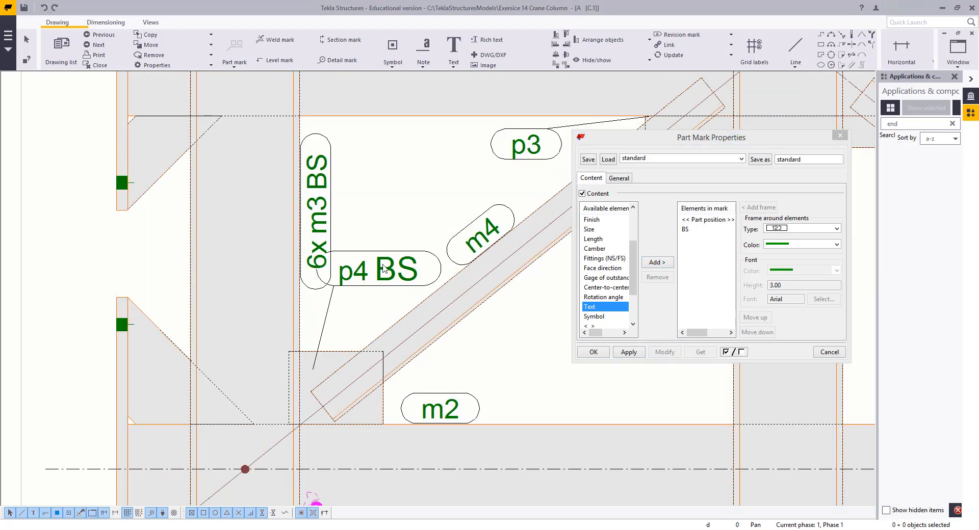
{"action": "left_click_drag", "start_coordinate": [368, 277], "coordinate": [374, 272]}
{"action": "left_click", "coordinate": [317, 184]}
{"action": "middle_click_drag", "start_coordinate": [314, 197], "coordinate": [315, 286]}
{"action": "left_click_drag", "start_coordinate": [307, 300], "coordinate": [309, 282]}
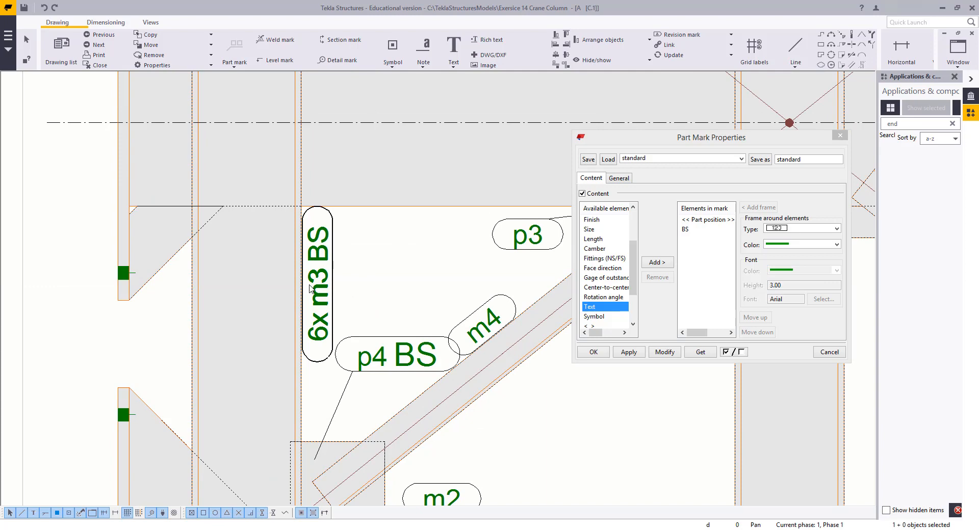
Set the height of the BS text in the p4 part mark to 2
{"action": "left_click", "coordinate": [775, 285]}
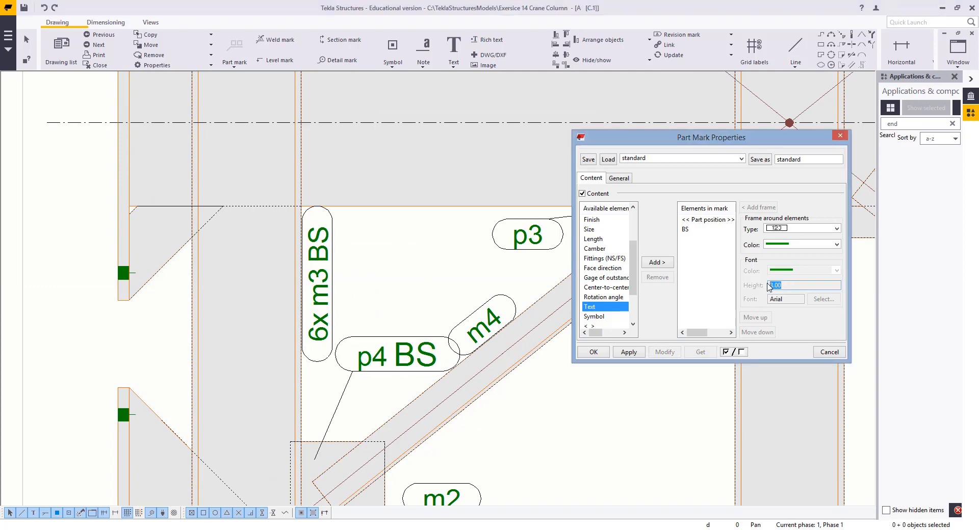
{"action": "left_click", "coordinate": [800, 228]}
{"action": "left_click", "coordinate": [777, 250]}
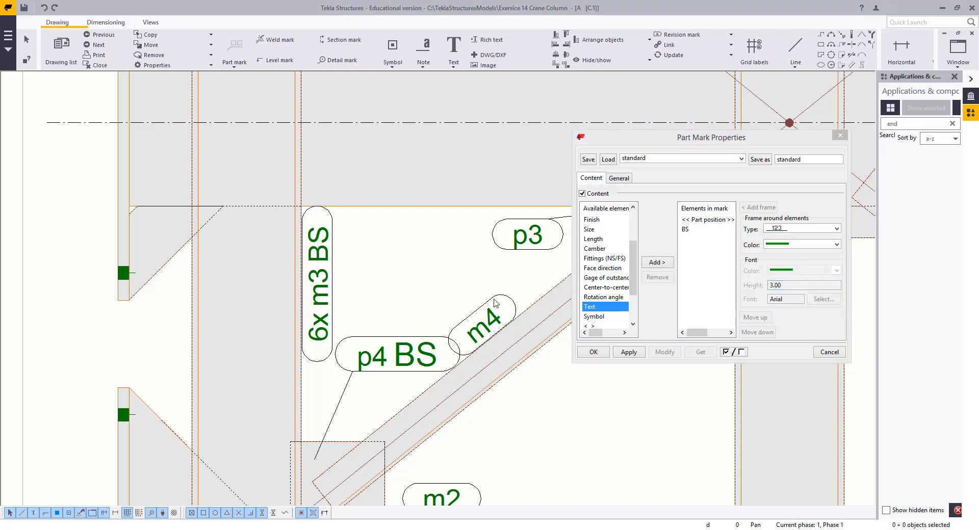
{"action": "left_click", "coordinate": [400, 353]}
{"action": "left_click", "coordinate": [684, 229]}
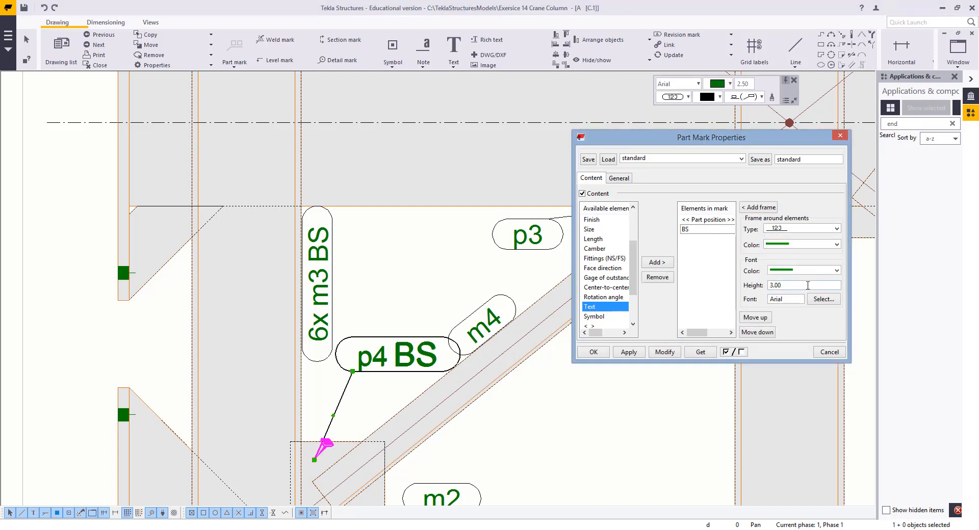
{"action": "left_click", "coordinate": [664, 353]}
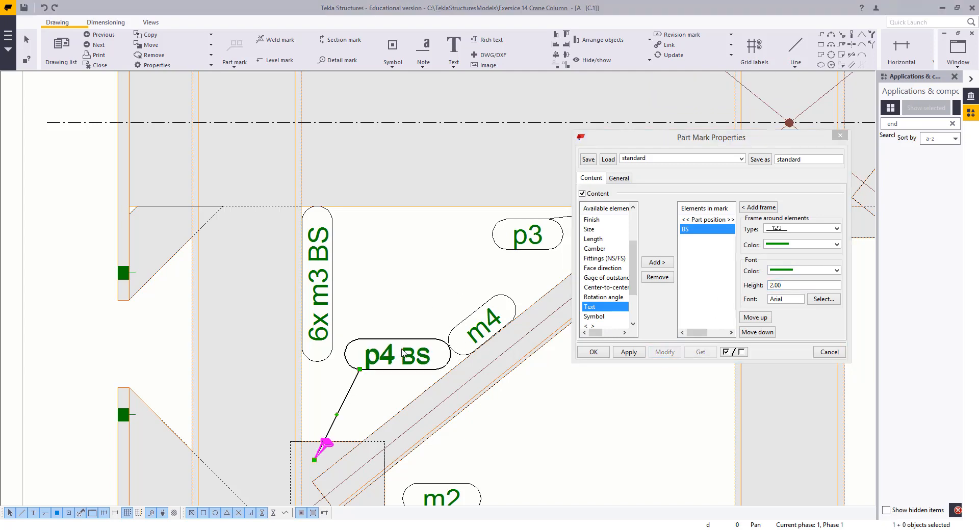
Set the height of the BS text in the p4 part mark to 2.5
{"action": "left_click", "coordinate": [698, 220]}
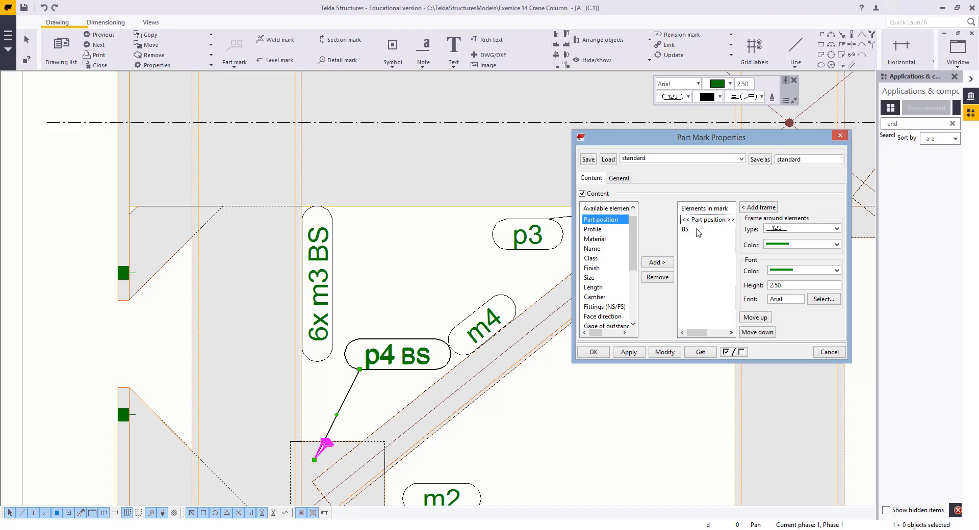
{"action": "left_click", "coordinate": [682, 232]}
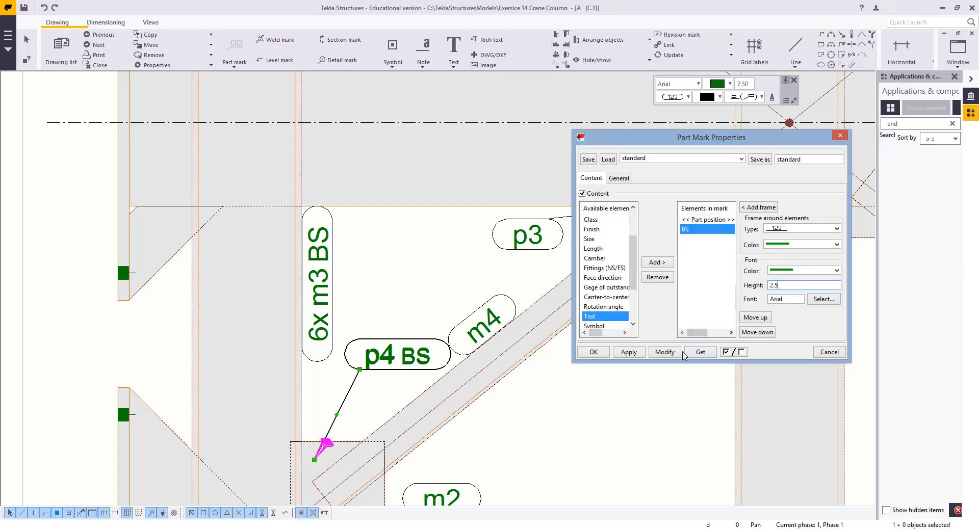
{"action": "left_click", "coordinate": [664, 353]}
Select all marks in the drawing and apply the part mark content with BS to them
{"action": "scroll", "coordinate": [332, 291], "scroll_direction": "down", "scroll_amount": 5}
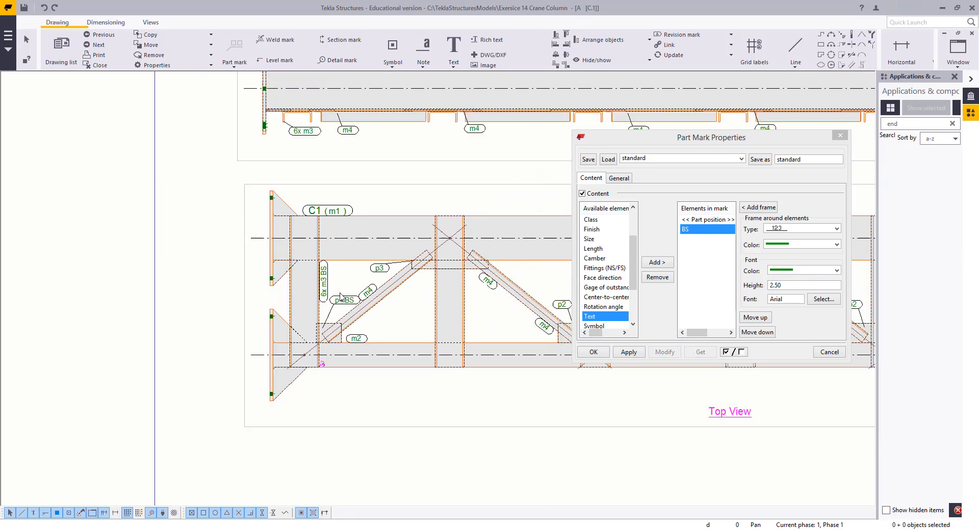
{"action": "scroll", "coordinate": [203, 294], "scroll_direction": "down", "scroll_amount": 3}
{"action": "left_click_drag", "start_coordinate": [142, 268], "coordinate": [499, 323]}
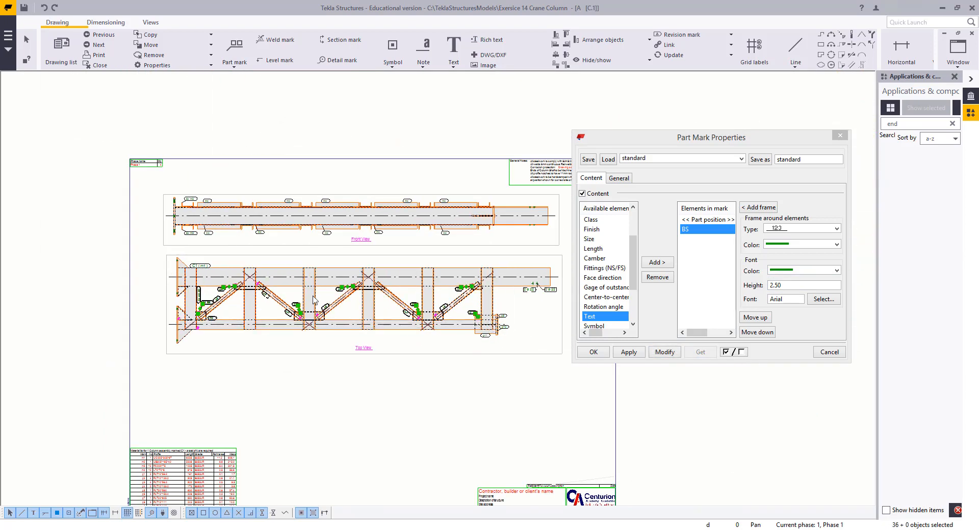
{"action": "left_click", "coordinate": [665, 352]}
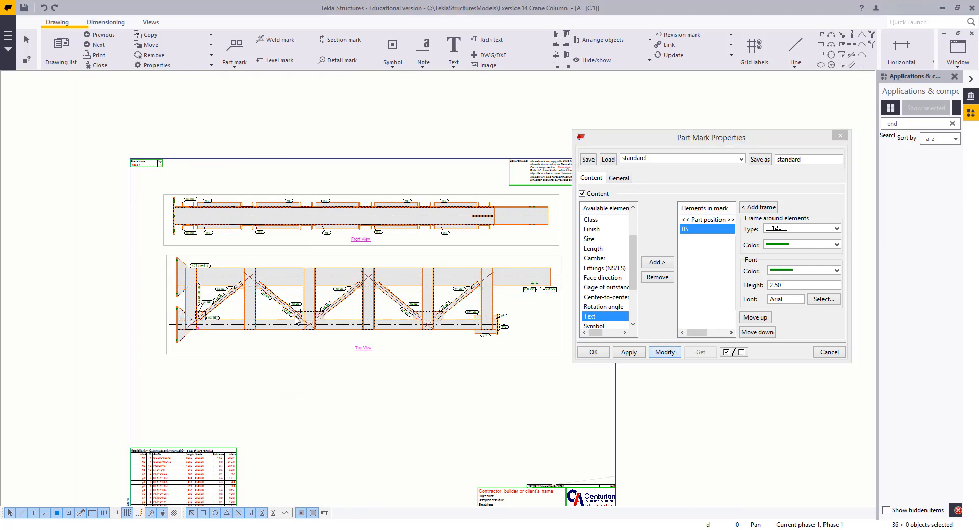
Reposition the p3 BS, 6x m3 BS and m2 BS marks in the top view
{"action": "scroll", "coordinate": [327, 337], "scroll_direction": "up", "scroll_amount": 4}
{"action": "scroll", "coordinate": [268, 302], "scroll_direction": "up", "scroll_amount": 4}
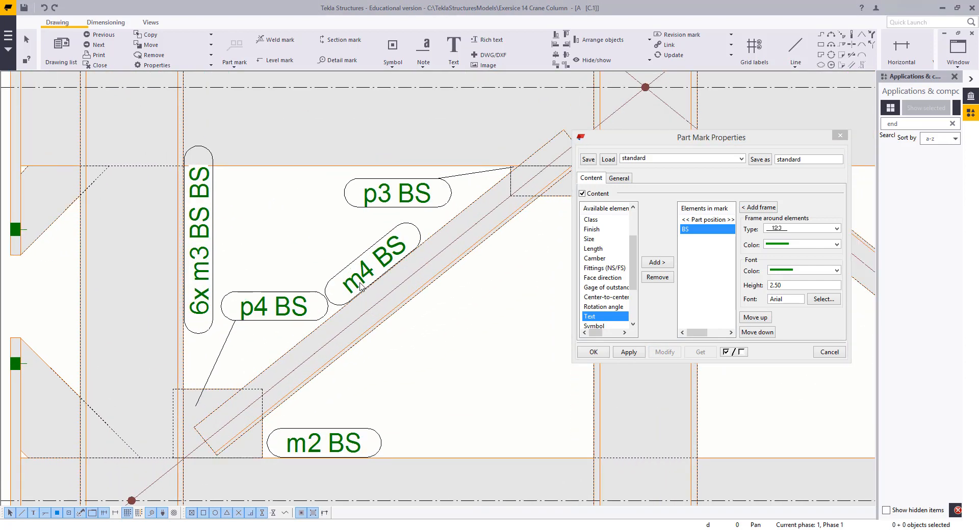
{"action": "left_click", "coordinate": [408, 226]}
{"action": "left_click_drag", "start_coordinate": [411, 196], "coordinate": [423, 198]}
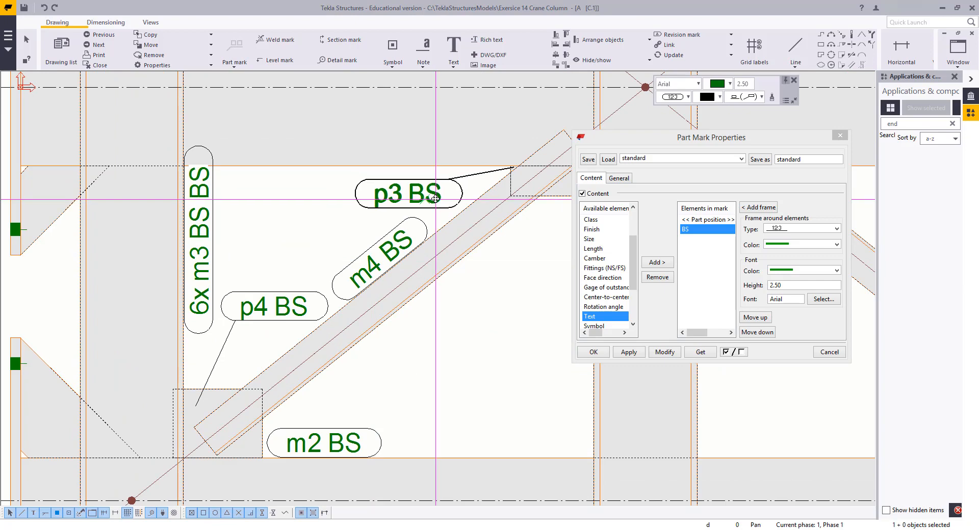
{"action": "left_click", "coordinate": [480, 355]}
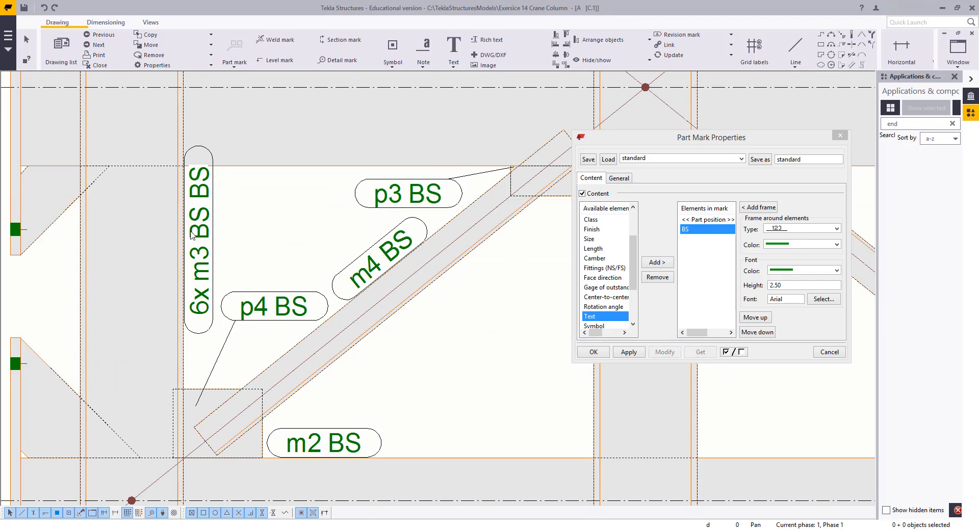
{"action": "left_click_drag", "start_coordinate": [191, 235], "coordinate": [192, 262]}
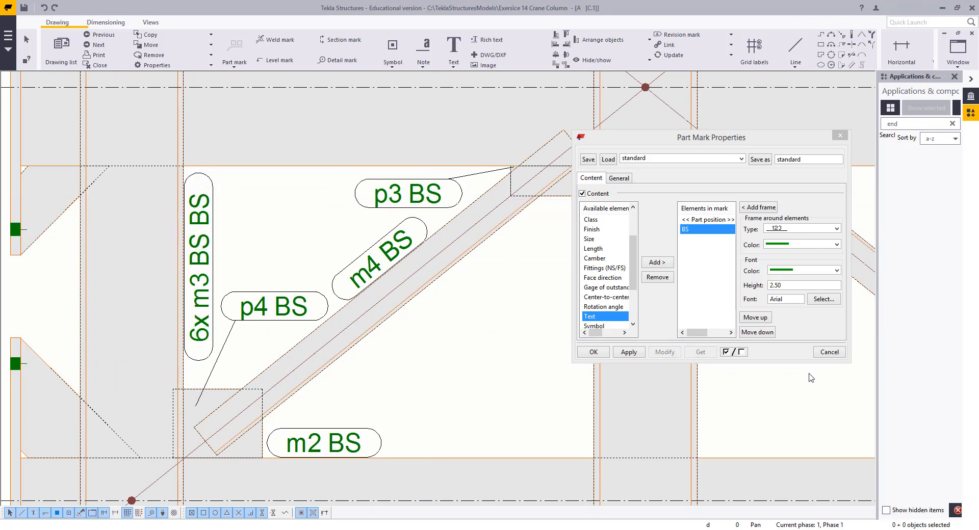
{"action": "left_click_drag", "start_coordinate": [393, 430], "coordinate": [341, 446]}
Remove the BS text element from the m2 part mark's content
{"action": "scroll", "coordinate": [404, 374], "scroll_direction": "down", "scroll_amount": 2}
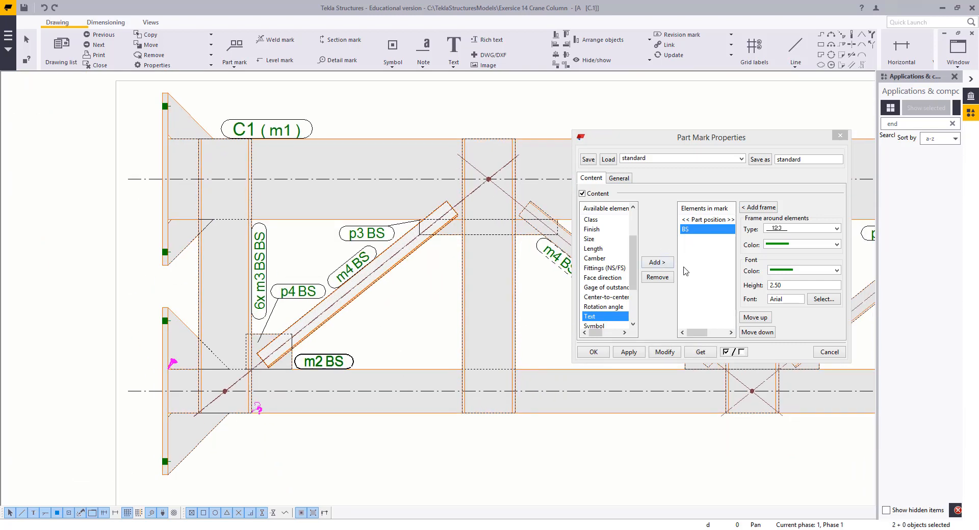
{"action": "left_click", "coordinate": [665, 278]}
{"action": "left_click", "coordinate": [664, 353]}
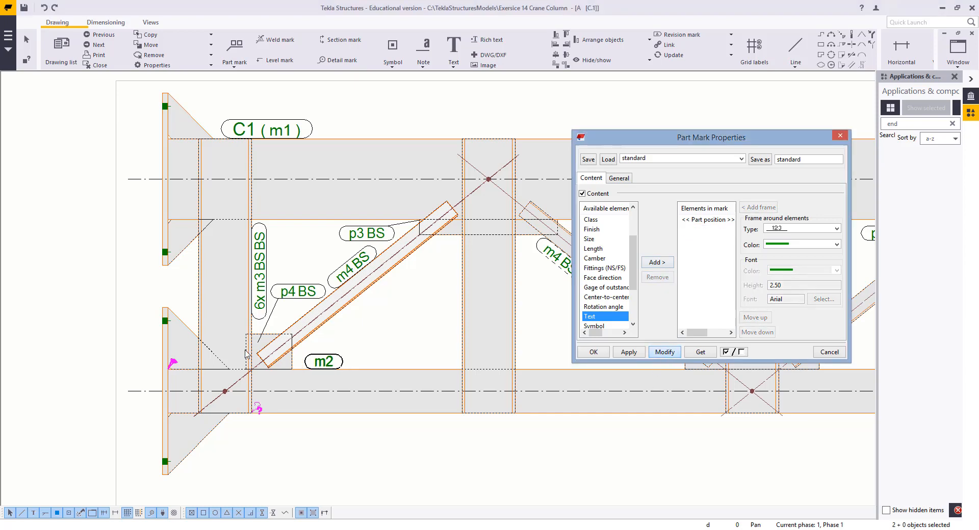
{"action": "left_click", "coordinate": [390, 352]}
Rearrange the C1 assembly mark and the bracing part marks in the top view
{"action": "scroll", "coordinate": [389, 352], "scroll_direction": "down", "scroll_amount": 3}
{"action": "scroll", "coordinate": [266, 194], "scroll_direction": "up", "scroll_amount": 4}
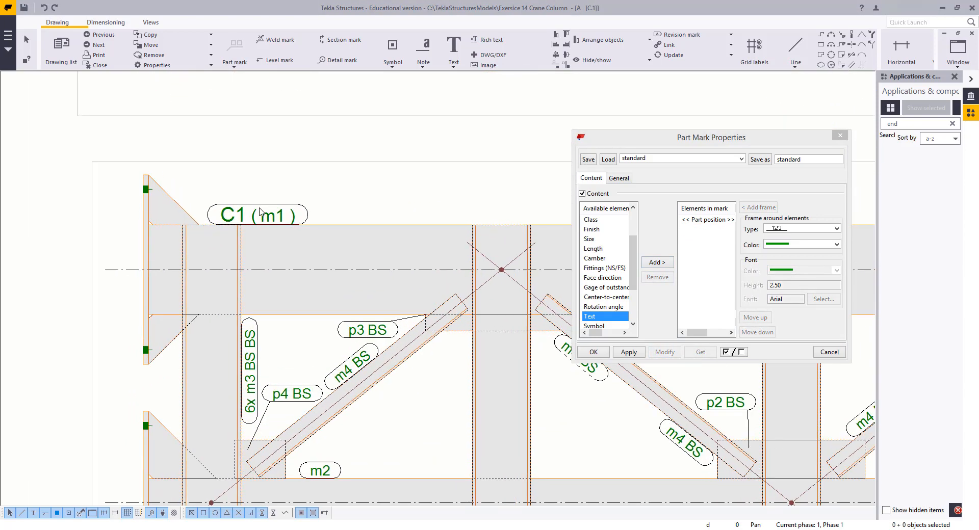
{"action": "left_click_drag", "start_coordinate": [279, 218], "coordinate": [316, 218]}
{"action": "left_click", "coordinate": [446, 198]}
{"action": "scroll", "coordinate": [445, 202], "scroll_direction": "down", "scroll_amount": 3}
{"action": "mouse_move", "coordinate": [433, 243]}
{"action": "middle_mouse_down"}
{"action": "mouse_move", "coordinate": [329, 290]}
{"action": "mouse_move", "coordinate": [302, 290]}
{"action": "middle_mouse_up"}
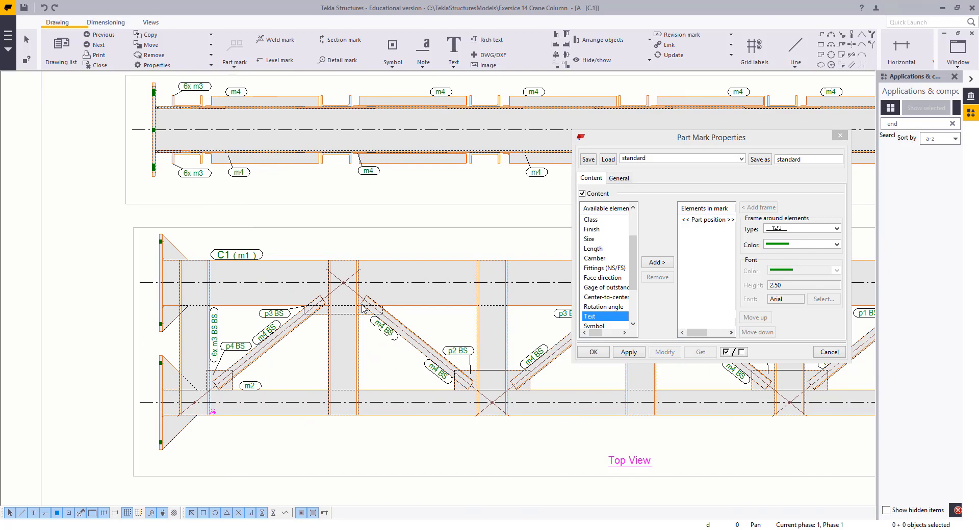
{"action": "middle_click_drag", "start_coordinate": [350, 340], "coordinate": [286, 344]}
Delete the duplicate m4 BS mark and reposition the remaining m4 BS mark on the diagonal brace
{"action": "scroll", "coordinate": [378, 386], "scroll_direction": "up", "scroll_amount": 4}
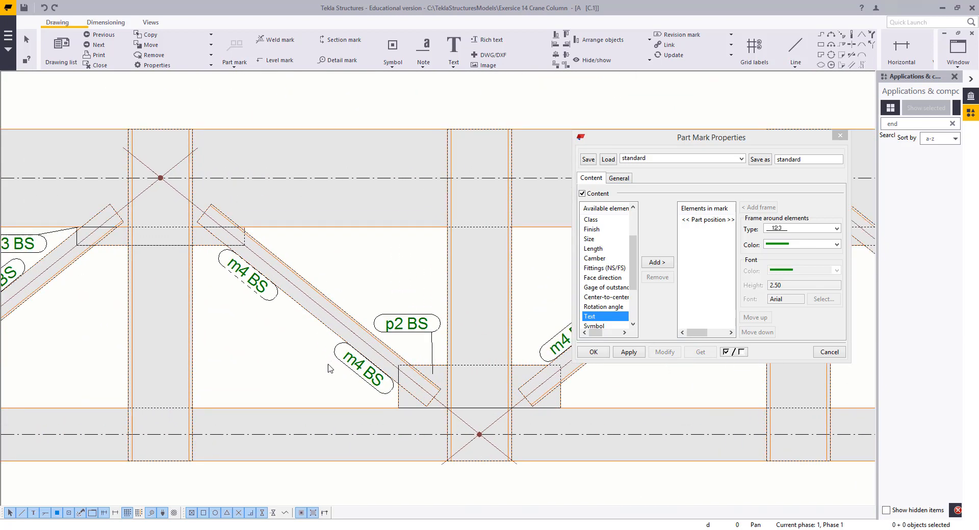
{"action": "left_click", "coordinate": [259, 284]}
{"action": "key", "text": "Delete"}
{"action": "left_click", "coordinate": [362, 365]}
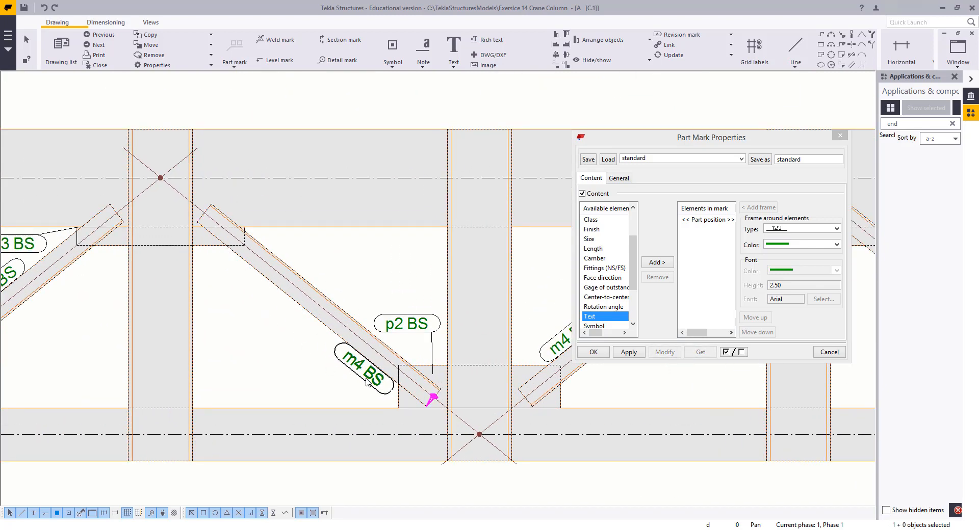
{"action": "left_click_drag", "start_coordinate": [362, 366], "coordinate": [352, 358]}
Reposition the m4 BS and p2 BS marks along the bracing in the top view
{"action": "left_click", "coordinate": [341, 281]}
{"action": "scroll", "coordinate": [363, 285], "scroll_direction": "down", "scroll_amount": 2}
{"action": "mouse_move", "coordinate": [362, 313]}
{"action": "middle_mouse_down"}
{"action": "mouse_move", "coordinate": [149, 306]}
{"action": "mouse_move", "coordinate": [248, 328]}
{"action": "middle_mouse_up"}
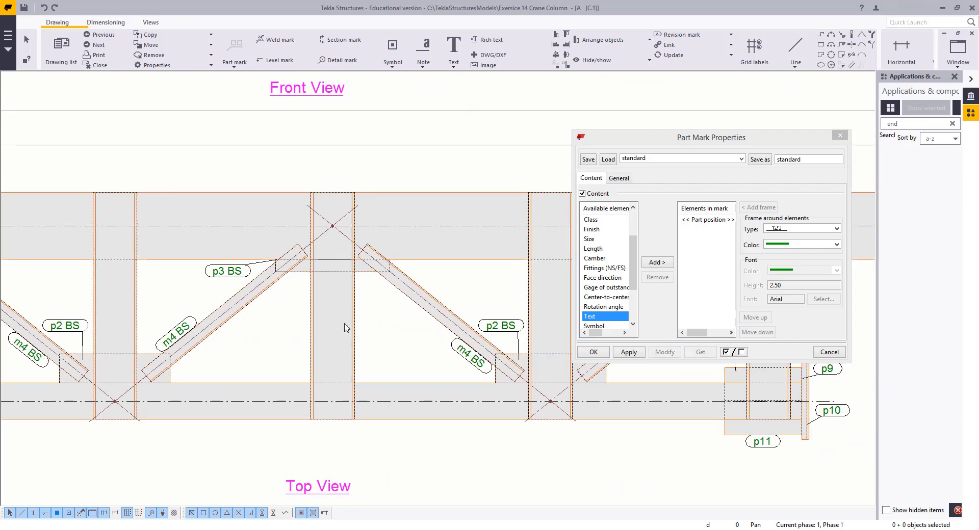
{"action": "middle_click_drag", "start_coordinate": [368, 329], "coordinate": [155, 314]}
{"action": "middle_click_drag", "start_coordinate": [416, 321], "coordinate": [295, 346]}
{"action": "middle_click_drag", "start_coordinate": [438, 371], "coordinate": [379, 342]}
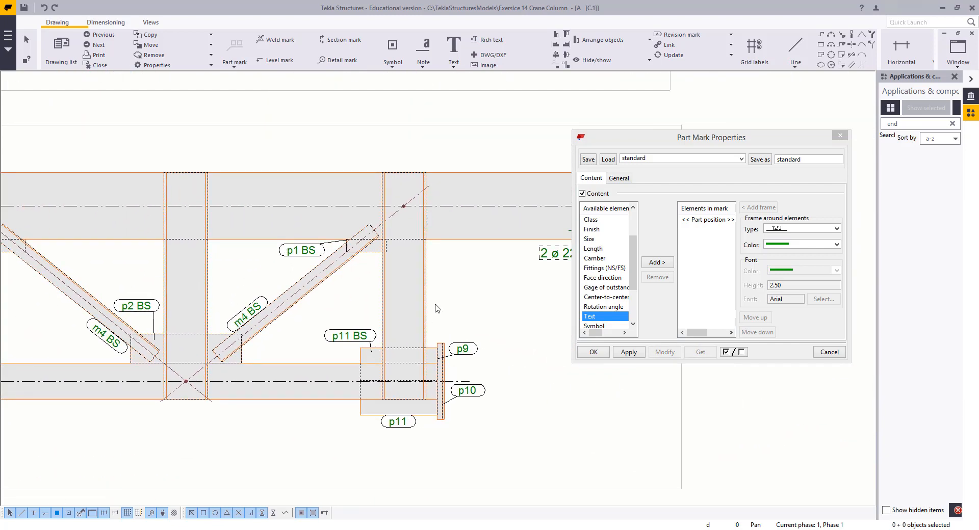
Try to update and add a part mark for the vertical column part
{"action": "left_click", "coordinate": [427, 306]}
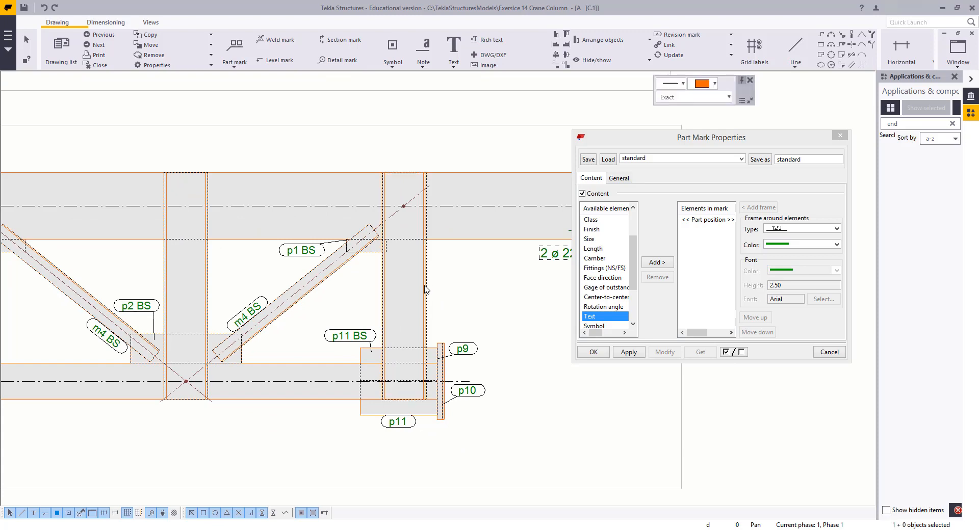
{"action": "left_click", "coordinate": [425, 286]}
{"action": "left_click_drag", "start_coordinate": [449, 276], "coordinate": [395, 287]}
{"action": "right_click", "coordinate": [396, 283]}
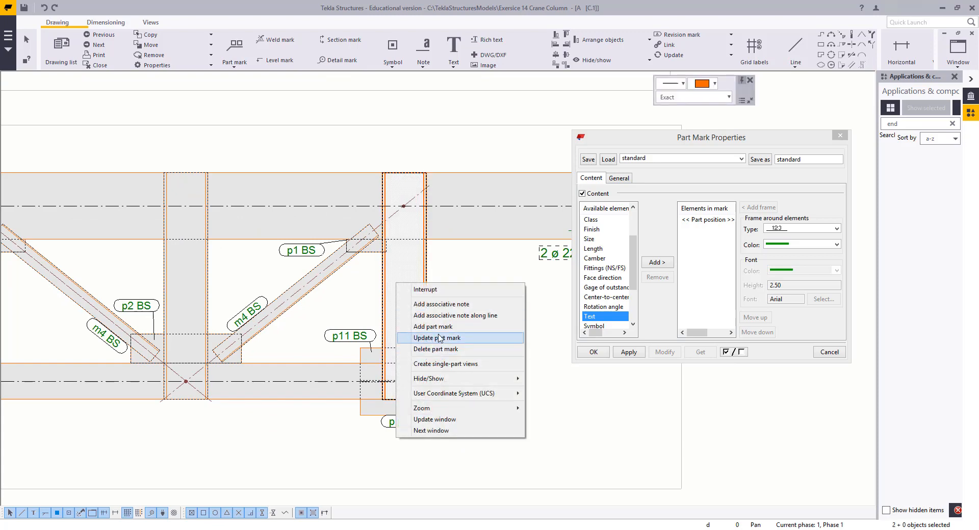
{"action": "left_click", "coordinate": [439, 336]}
{"action": "right_click", "coordinate": [423, 274]}
{"action": "left_click", "coordinate": [434, 281]}
{"action": "right_click", "coordinate": [434, 280]}
{"action": "left_click", "coordinate": [471, 325]}
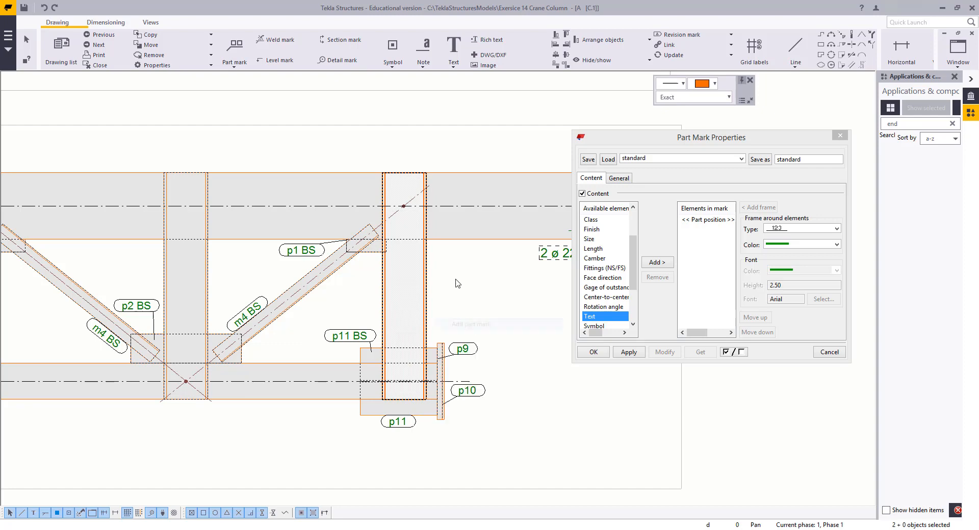
Add a part mark to the vertical column part in the top view
{"action": "mouse_move", "coordinate": [431, 312]}
{"action": "middle_mouse_down"}
{"action": "mouse_move", "coordinate": [368, 309]}
{"action": "mouse_move", "coordinate": [362, 326]}
{"action": "mouse_move", "coordinate": [342, 289]}
{"action": "middle_mouse_up"}
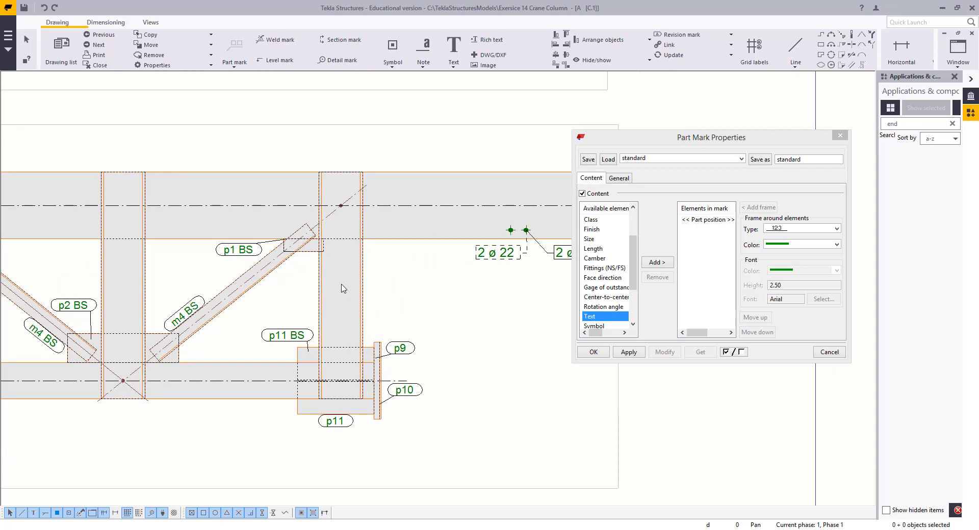
{"action": "scroll", "coordinate": [343, 289], "scroll_direction": "up", "scroll_amount": 1}
{"action": "left_click", "coordinate": [321, 301]}
{"action": "left_click", "coordinate": [292, 297]}
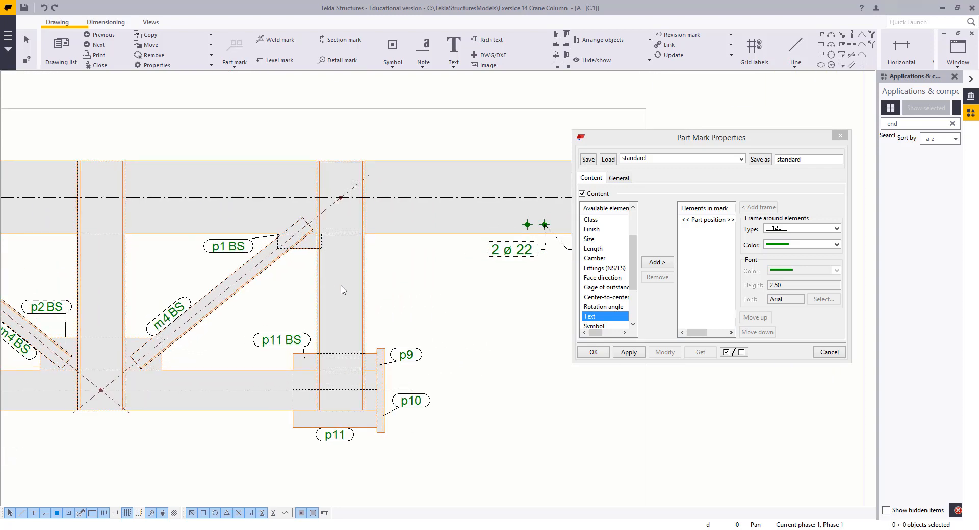
{"action": "left_click", "coordinate": [359, 278]}
{"action": "right_click", "coordinate": [354, 278]}
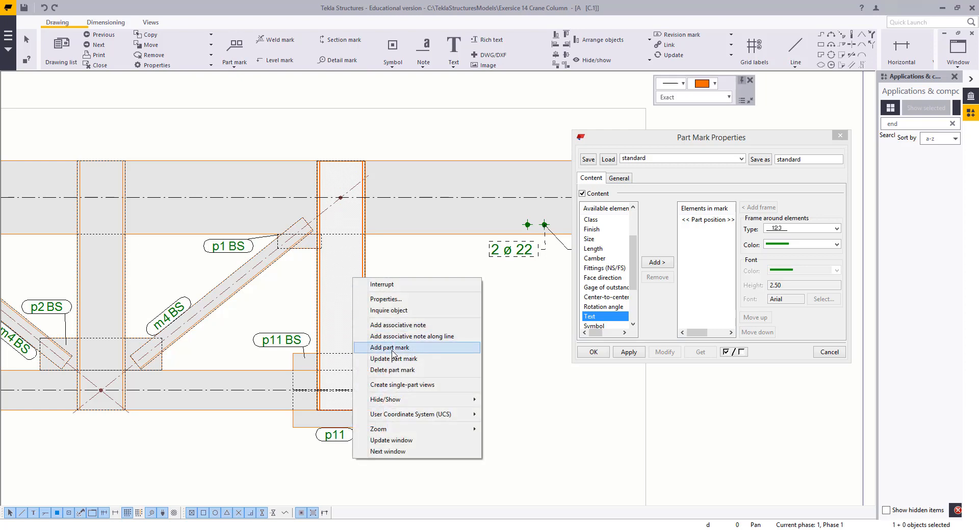
{"action": "left_click", "coordinate": [394, 347]}
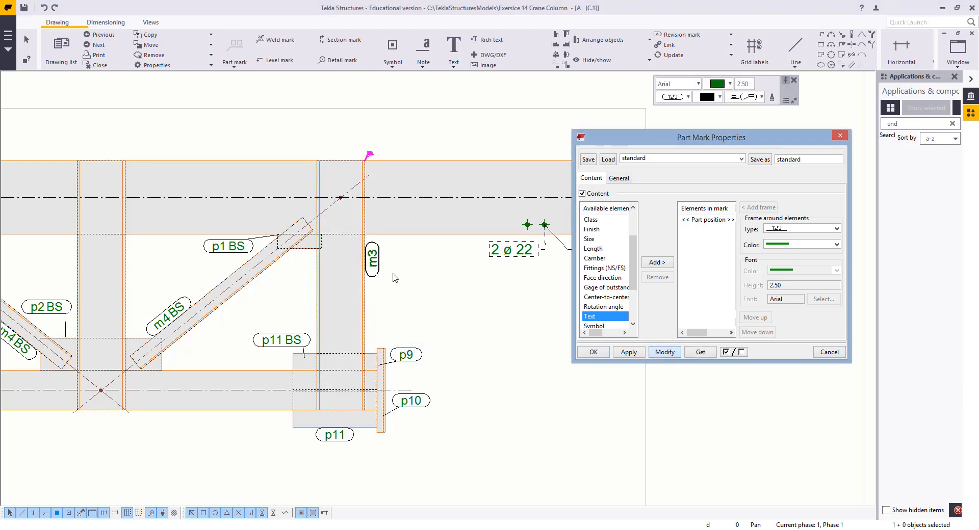
Copy the BS content from the p11 BS mark and apply it to the new m3 mark
{"action": "left_click", "coordinate": [295, 338]}
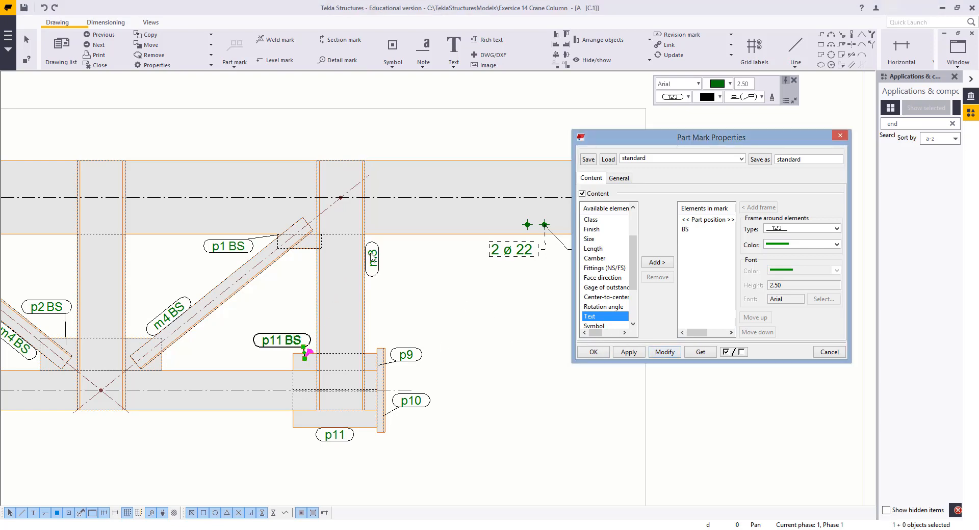
{"action": "left_click", "coordinate": [372, 257]}
{"action": "left_click", "coordinate": [664, 352]}
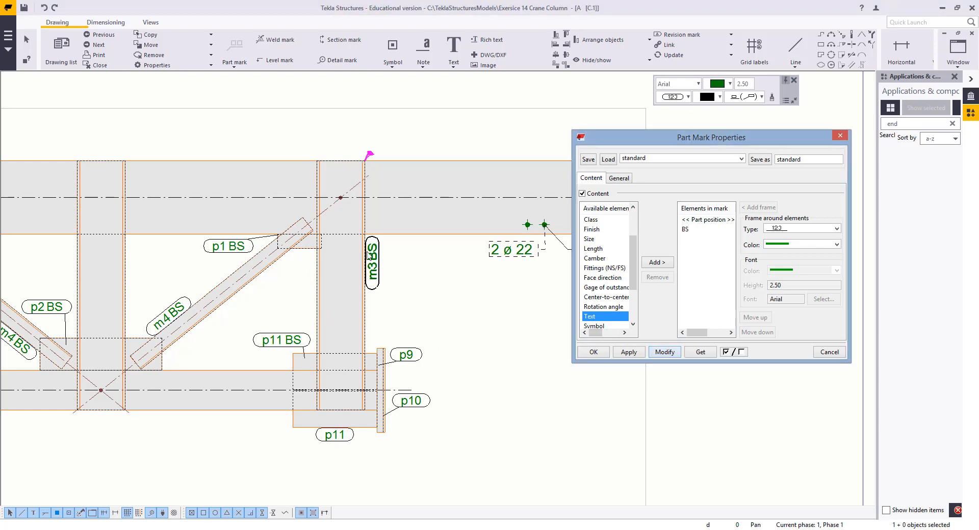
Reposition the m3 BS mark alongside the column and delete a redundant mark
{"action": "left_click_drag", "start_coordinate": [372, 263], "coordinate": [372, 271]}
{"action": "left_click", "coordinate": [366, 336]}
{"action": "middle_click_drag", "start_coordinate": [365, 336], "coordinate": [223, 370]}
{"action": "left_click", "coordinate": [380, 281]}
{"action": "key", "text": "Delete"}
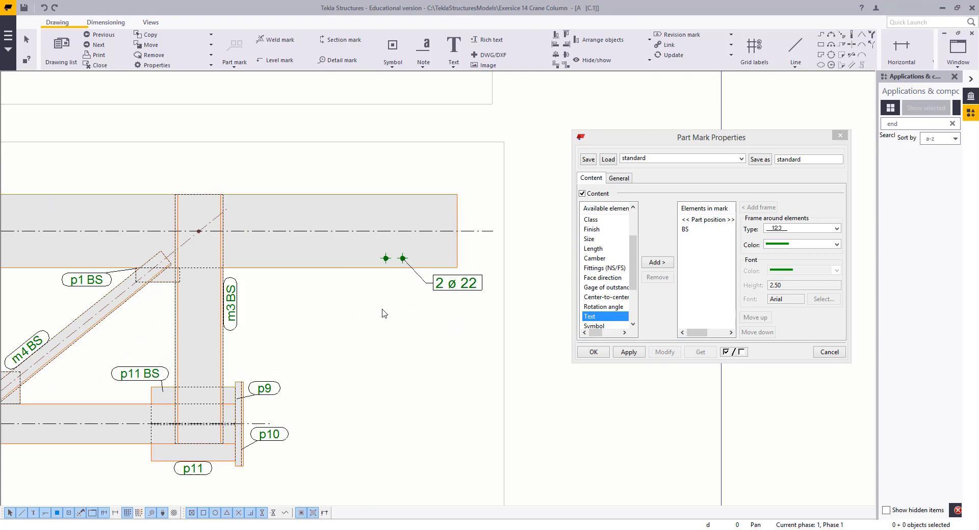
Reposition the p9 and p10 part marks beside the end plate
{"action": "left_click", "coordinate": [470, 287]}
{"action": "left_click", "coordinate": [307, 337]}
{"action": "middle_click_drag", "start_coordinate": [262, 404], "coordinate": [336, 333]}
{"action": "scroll", "coordinate": [336, 333], "scroll_direction": "up", "scroll_amount": 3}
{"action": "mouse_move", "coordinate": [341, 315]}
{"action": "left_mouse_down"}
{"action": "mouse_move", "coordinate": [313, 250]}
{"action": "mouse_move", "coordinate": [329, 207]}
{"action": "left_mouse_up"}
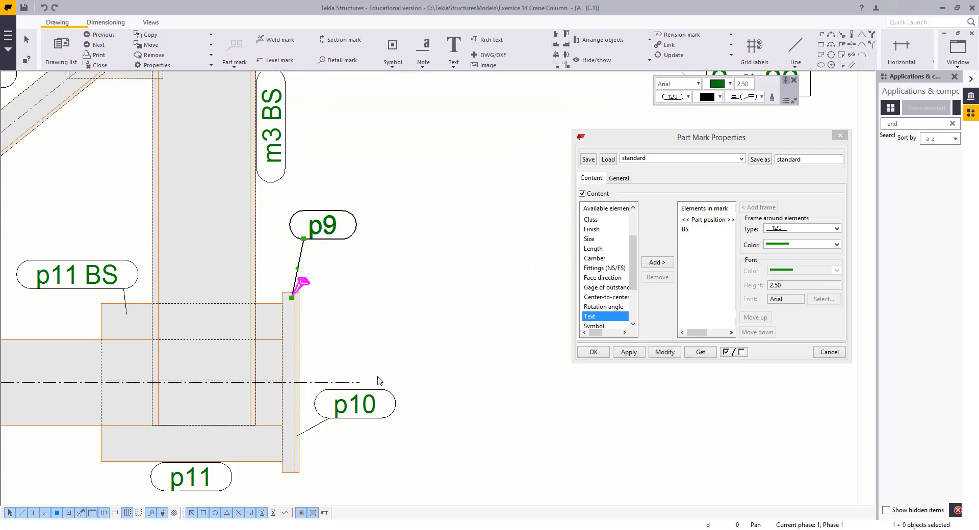
{"action": "left_click", "coordinate": [377, 377]}
{"action": "left_click_drag", "start_coordinate": [349, 419], "coordinate": [346, 485]}
{"action": "middle_click_drag", "start_coordinate": [409, 399], "coordinate": [498, 222]}
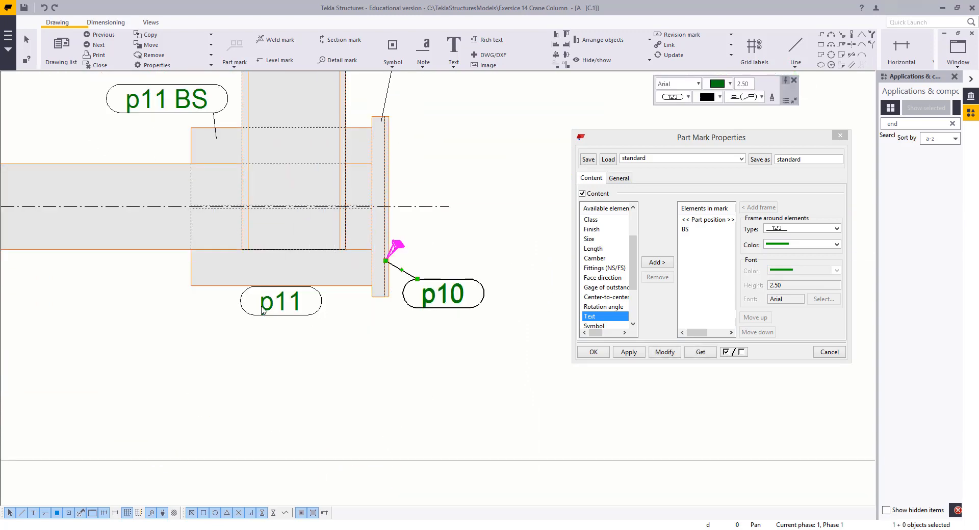
Apply the BS content to the p11 mark and close the Part Mark Properties dialog
{"action": "left_click", "coordinate": [269, 306]}
{"action": "left_click_drag", "start_coordinate": [278, 303], "coordinate": [273, 305]}
{"action": "scroll", "coordinate": [146, 108], "scroll_direction": "down", "scroll_amount": 3}
{"action": "middle_click_drag", "start_coordinate": [146, 108], "coordinate": [272, 219]}
{"action": "scroll", "coordinate": [271, 222], "scroll_direction": "up", "scroll_amount": 1}
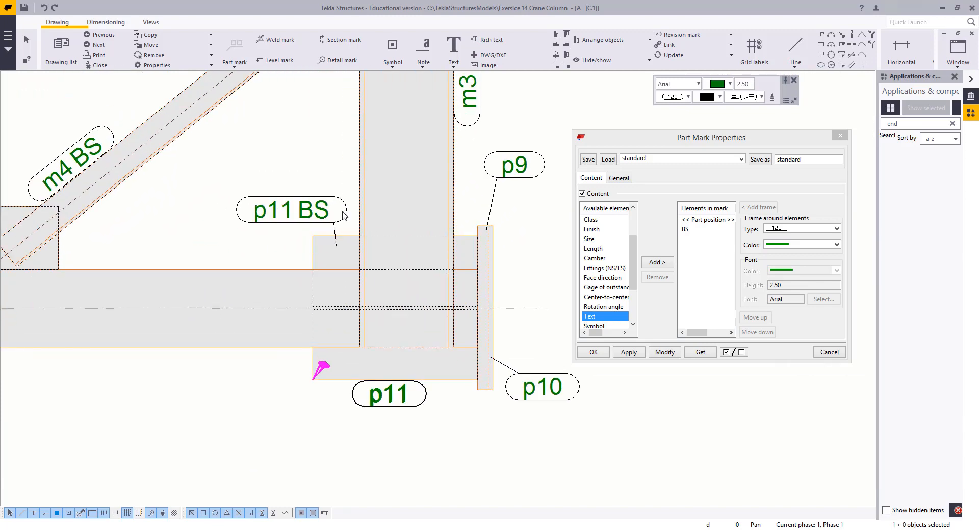
{"action": "left_click", "coordinate": [311, 210]}
{"action": "left_click", "coordinate": [377, 394]}
{"action": "left_click", "coordinate": [664, 352]}
{"action": "left_click", "coordinate": [274, 436]}
{"action": "scroll", "coordinate": [269, 388], "scroll_direction": "down", "scroll_amount": 3}
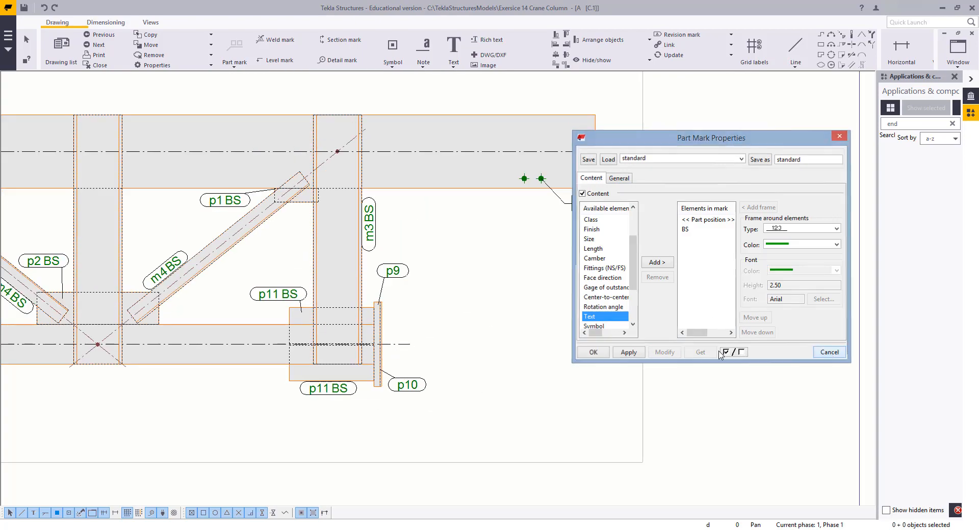
{"action": "left_click", "coordinate": [829, 352]}
Review the arranged marks across the front and top views
{"action": "scroll", "coordinate": [476, 371], "scroll_direction": "down", "scroll_amount": 4}
{"action": "middle_click_drag", "start_coordinate": [479, 394], "coordinate": [469, 447]}
{"action": "scroll", "coordinate": [428, 293], "scroll_direction": "up", "scroll_amount": 7}
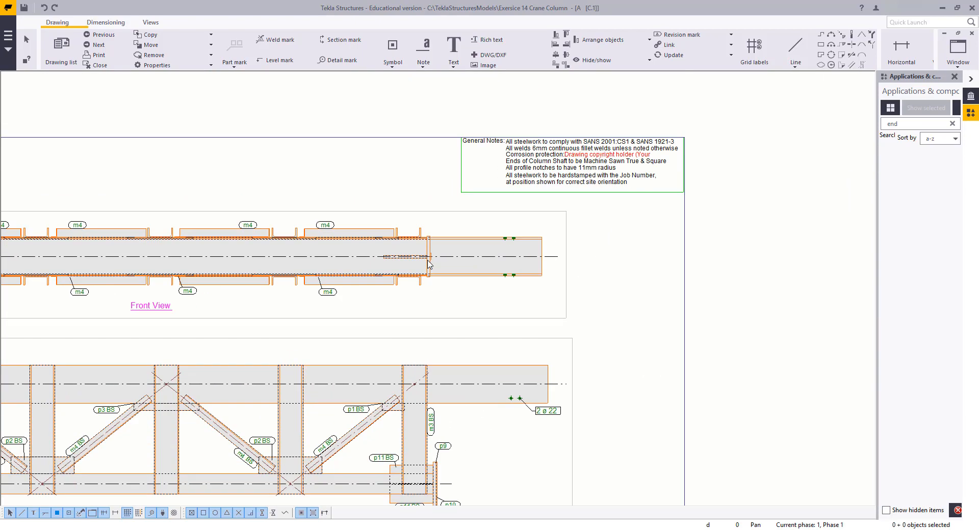
{"action": "scroll", "coordinate": [434, 326], "scroll_direction": "down", "scroll_amount": 5}
{"action": "middle_click_drag", "start_coordinate": [435, 326], "coordinate": [465, 148]}
{"action": "scroll", "coordinate": [439, 294], "scroll_direction": "up", "scroll_amount": 8}
{"action": "scroll", "coordinate": [415, 230], "scroll_direction": "up", "scroll_amount": 2}
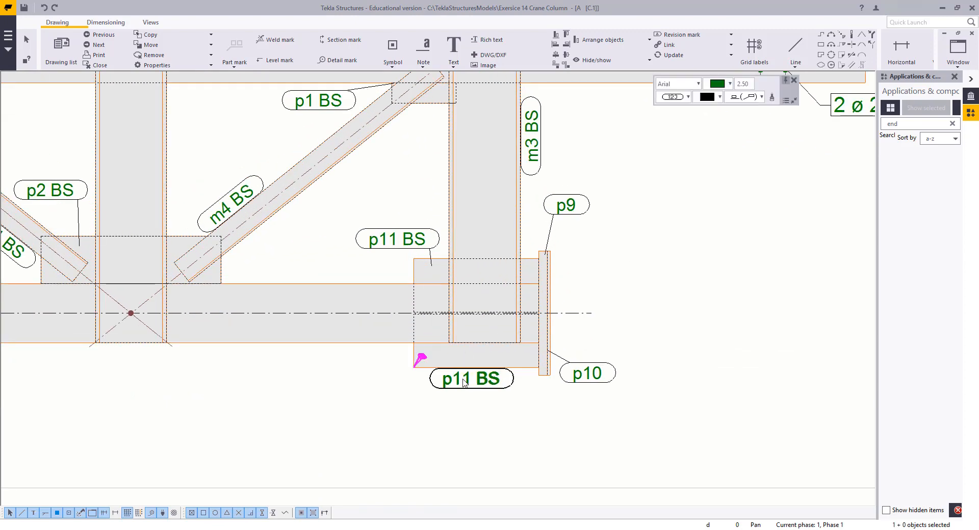
{"action": "scroll", "coordinate": [388, 327], "scroll_direction": "down", "scroll_amount": 4}
{"action": "scroll", "coordinate": [434, 316], "scroll_direction": "up", "scroll_amount": 3}
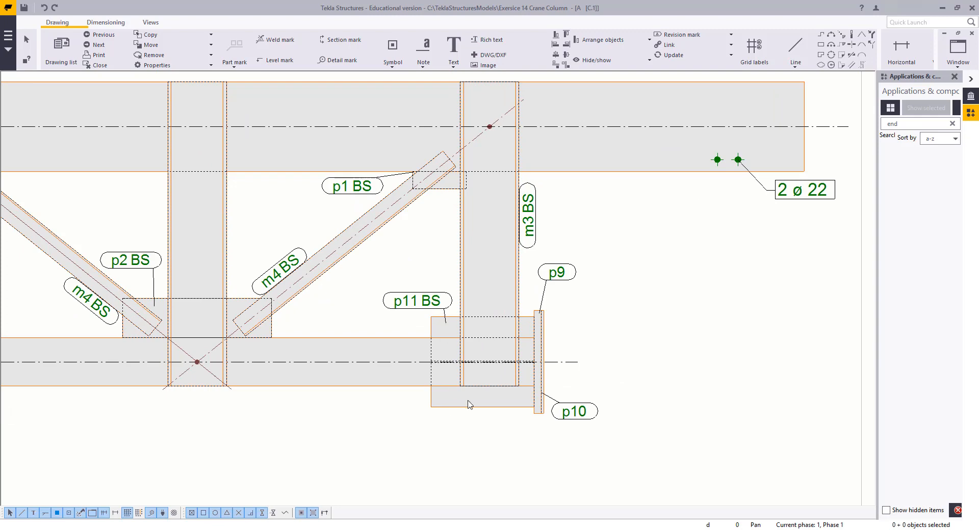
Move the upper p11 BS mark to the left above the bracket
{"action": "double_click", "coordinate": [414, 302]}
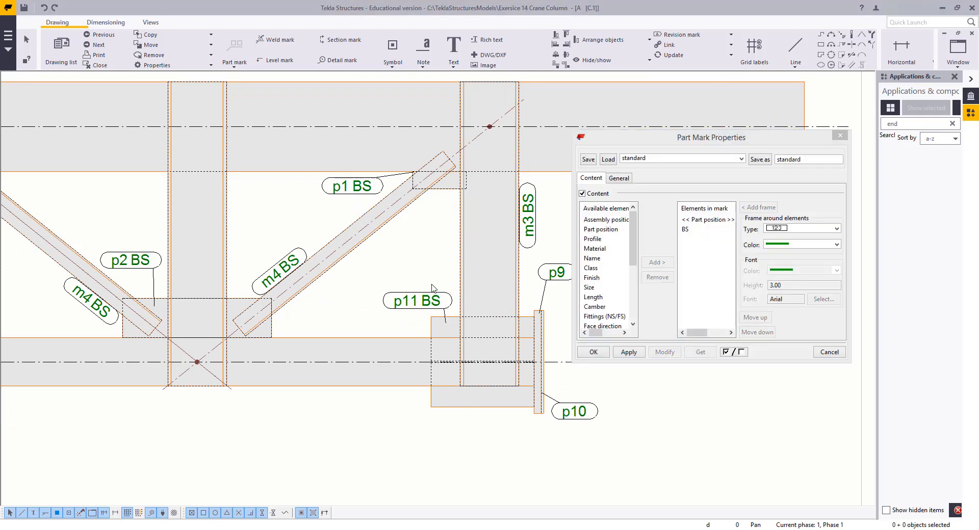
{"action": "middle_click_drag", "start_coordinate": [423, 292], "coordinate": [301, 297]}
{"action": "left_click", "coordinate": [828, 353]}
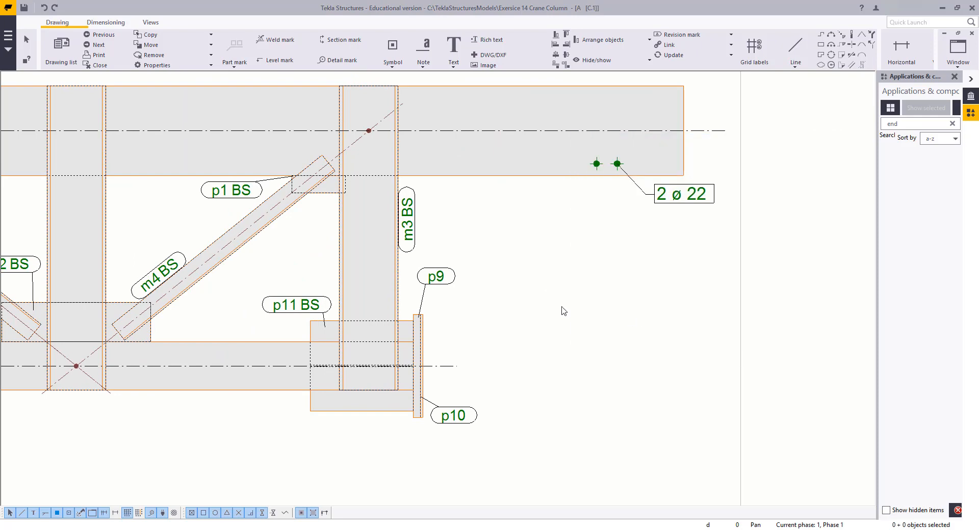
{"action": "scroll", "coordinate": [558, 309], "scroll_direction": "down", "scroll_amount": 3}
{"action": "middle_click_drag", "start_coordinate": [534, 303], "coordinate": [442, 329]}
{"action": "scroll", "coordinate": [443, 329], "scroll_direction": "down", "scroll_amount": 2}
{"action": "middle_click_drag", "start_coordinate": [496, 304], "coordinate": [506, 383]}
{"action": "scroll", "coordinate": [514, 334], "scroll_direction": "up", "scroll_amount": 4}
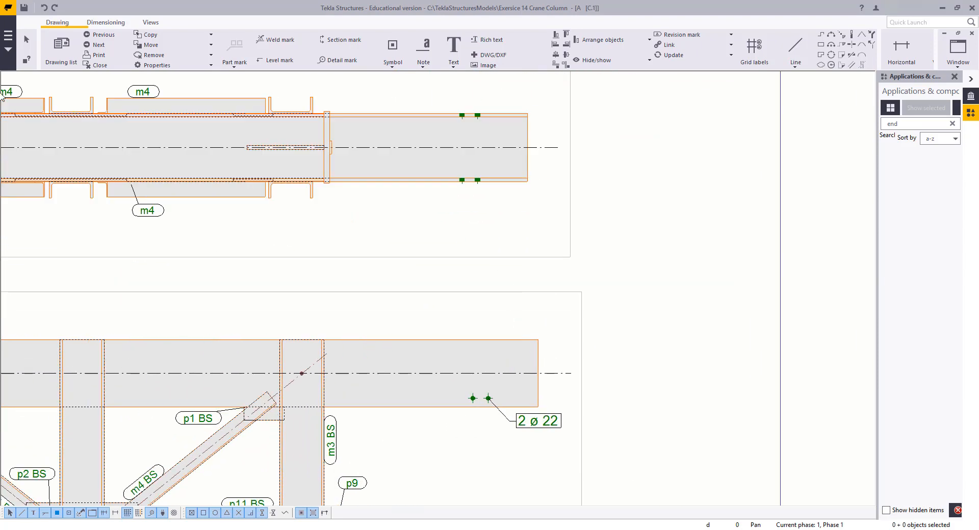
Dimension horizontally from the column plate's end to the two bolt positions in the top view
{"action": "left_click", "coordinate": [106, 22]}
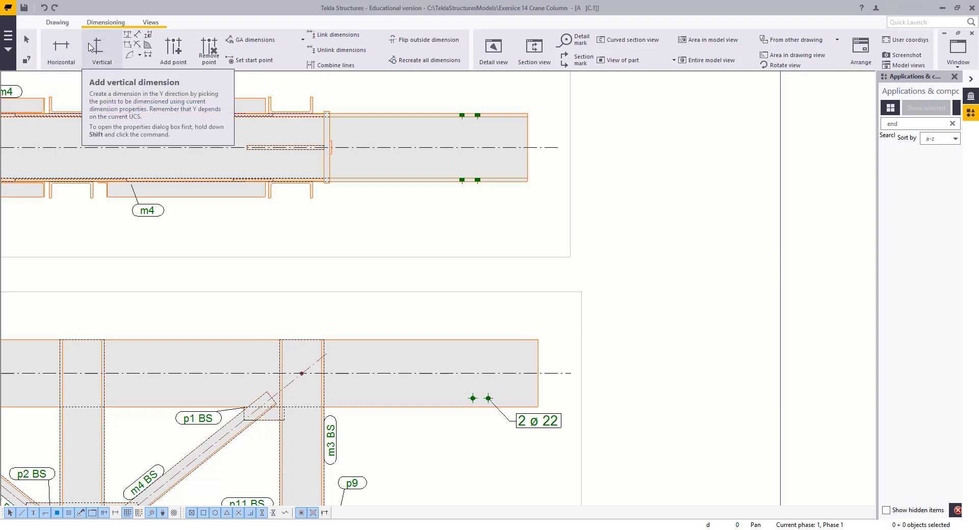
{"action": "left_click", "coordinate": [66, 50]}
{"action": "middle_click_drag", "start_coordinate": [520, 373], "coordinate": [542, 260]}
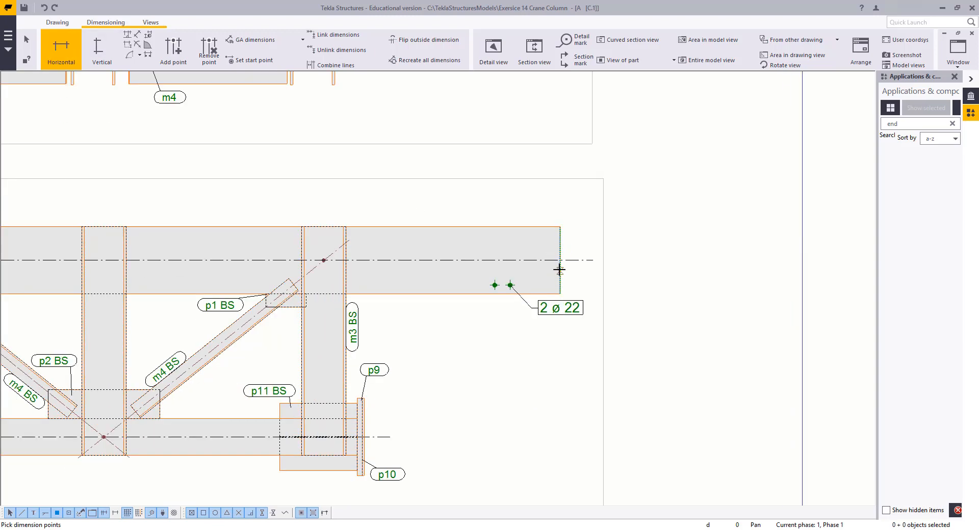
{"action": "left_click", "coordinate": [560, 228]}
{"action": "left_click", "coordinate": [510, 285]}
{"action": "left_click", "coordinate": [494, 285]}
{"action": "scroll", "coordinate": [508, 261], "scroll_direction": "up", "scroll_amount": 2}
{"action": "right_click", "coordinate": [500, 178]}
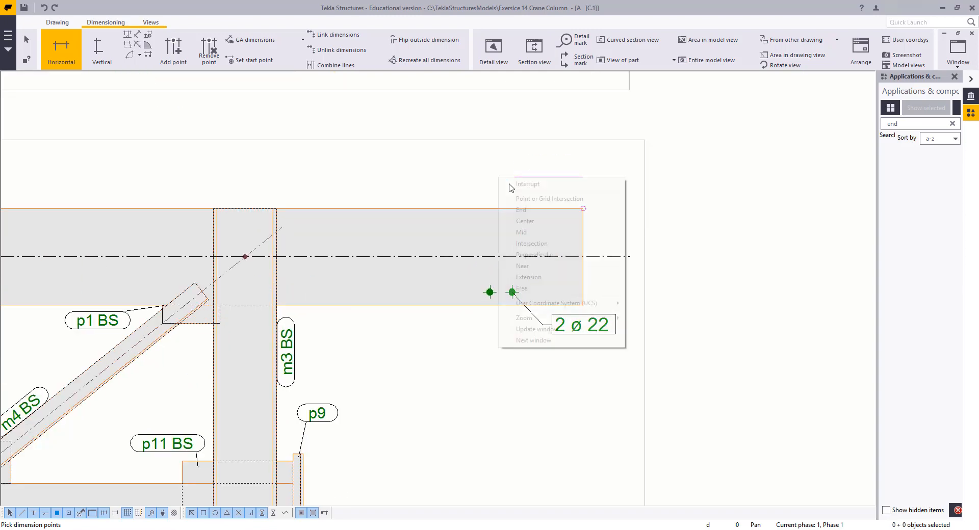
{"action": "left_click", "coordinate": [510, 185]}
{"action": "left_click", "coordinate": [56, 47]}
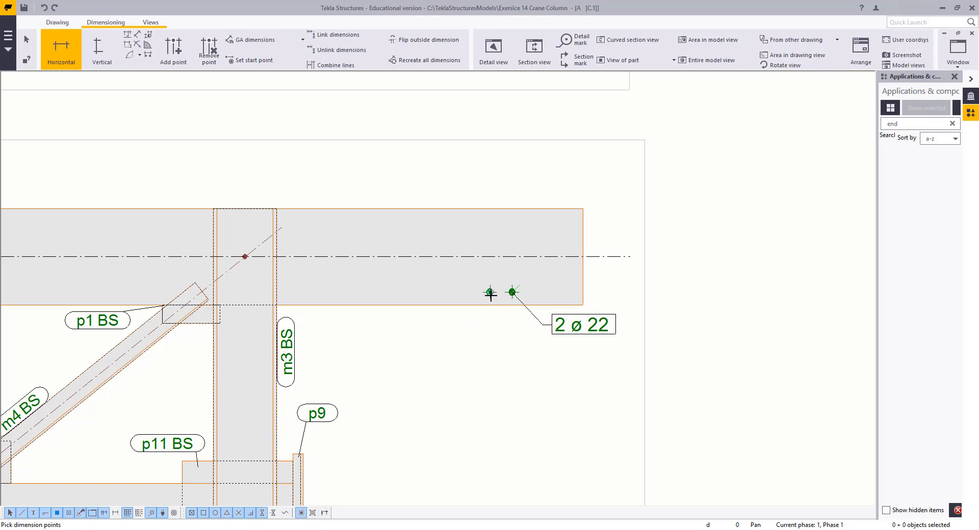
Place the bolt position dimension line above the top view and end the dimensioning command
{"action": "middle_click", "coordinate": [580, 213]}
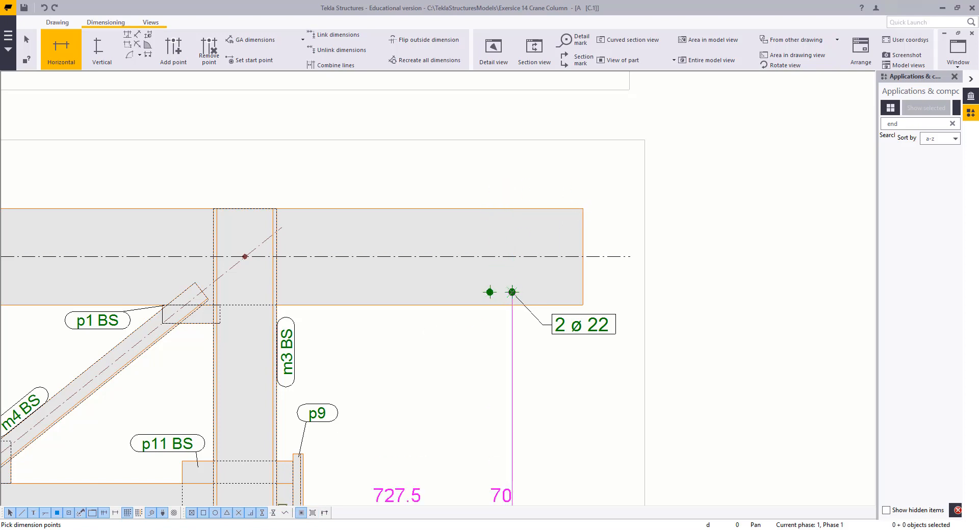
{"action": "left_click", "coordinate": [576, 209]}
{"action": "middle_click", "coordinate": [510, 146]}
{"action": "right_click", "coordinate": [363, 163]}
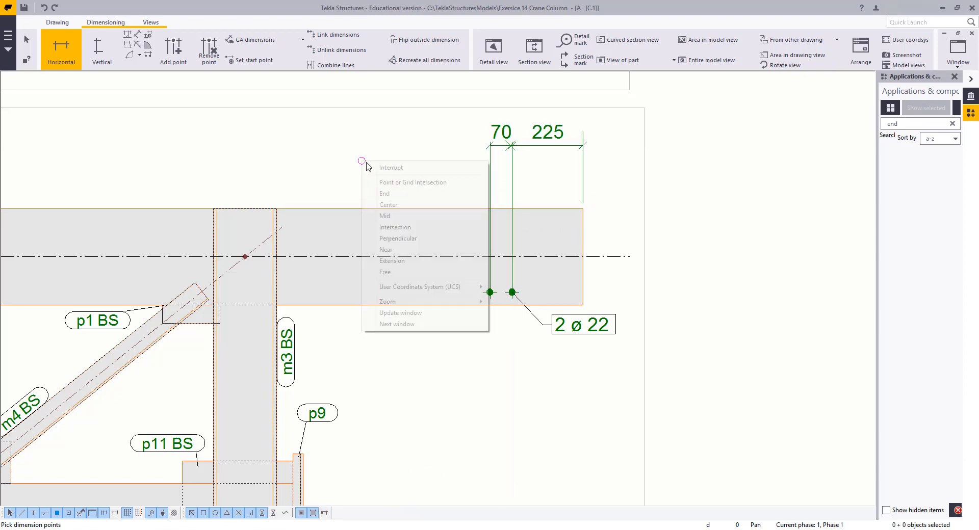
{"action": "left_click", "coordinate": [377, 168]}
Move the top view slightly downward on the drawing sheet
{"action": "scroll", "coordinate": [402, 185], "scroll_direction": "down", "scroll_amount": 2}
{"action": "middle_click_drag", "start_coordinate": [507, 215], "coordinate": [669, 231]}
{"action": "scroll", "coordinate": [535, 208], "scroll_direction": "down", "scroll_amount": 2}
{"action": "mouse_move", "coordinate": [536, 207]}
{"action": "middle_mouse_down"}
{"action": "mouse_move", "coordinate": [557, 225]}
{"action": "mouse_move", "coordinate": [619, 226]}
{"action": "middle_mouse_up"}
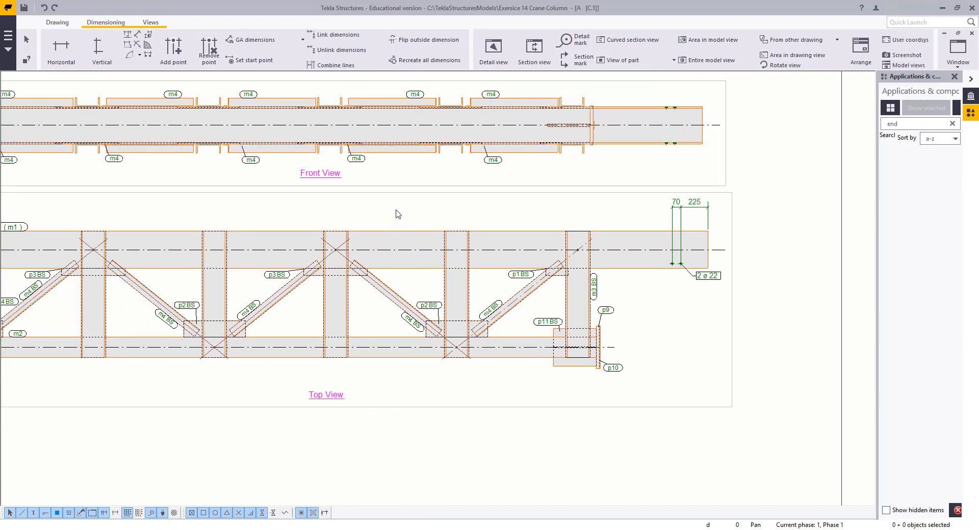
{"action": "right_click", "coordinate": [396, 210]}
{"action": "left_click", "coordinate": [410, 215]}
{"action": "scroll", "coordinate": [641, 331], "scroll_direction": "down", "scroll_amount": 4}
{"action": "left_click", "coordinate": [633, 377]}
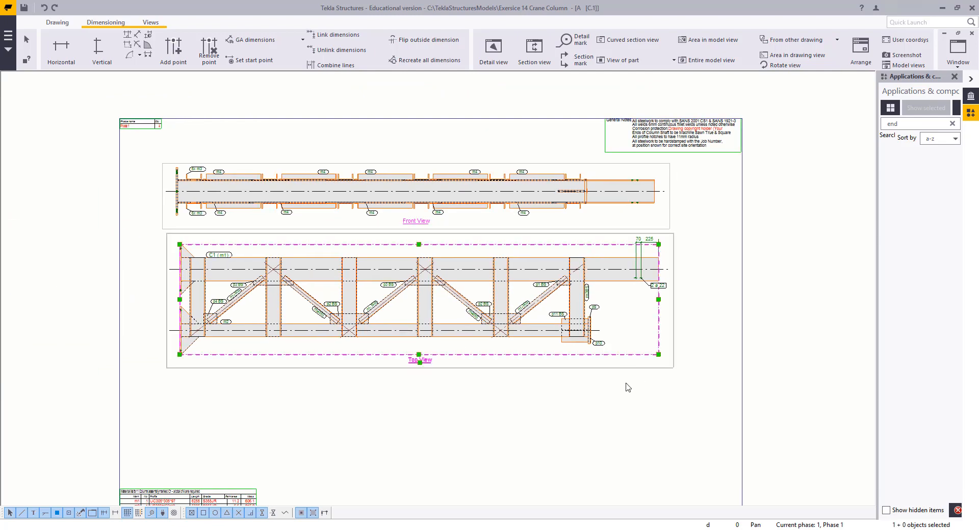
{"action": "left_click_drag", "start_coordinate": [630, 405], "coordinate": [630, 419]}
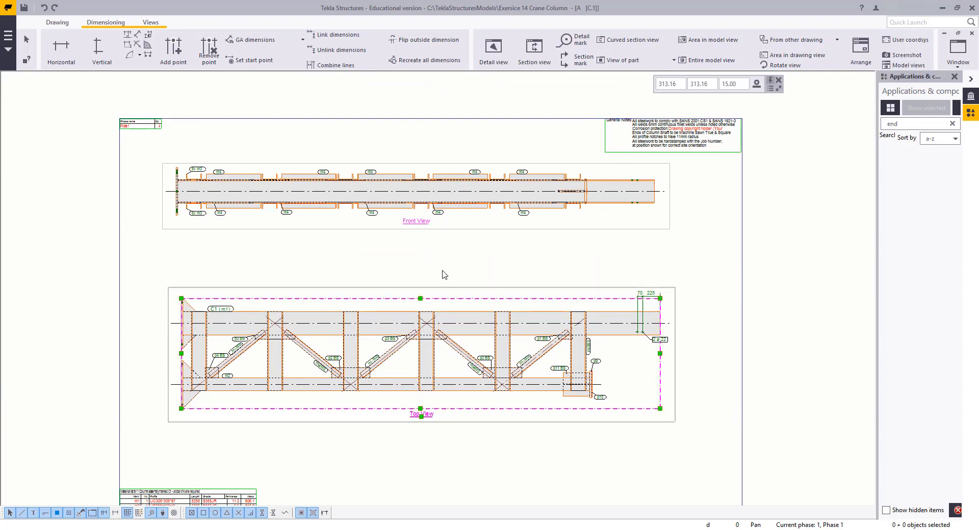
{"action": "left_click", "coordinate": [361, 252]}
Dimension the column's overall length horizontally from the end plate to the far column end in the top view
{"action": "left_click", "coordinate": [56, 51]}
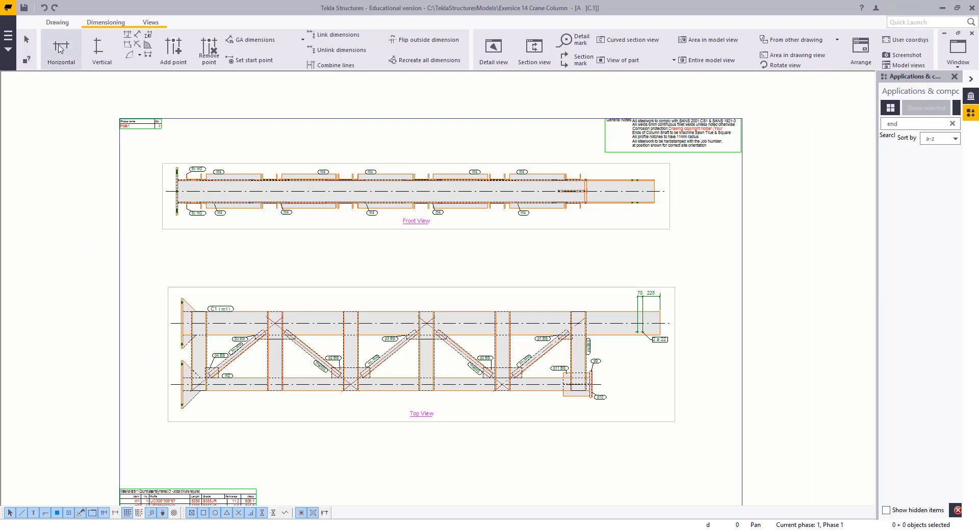
{"action": "scroll", "coordinate": [186, 298], "scroll_direction": "up", "scroll_amount": 8}
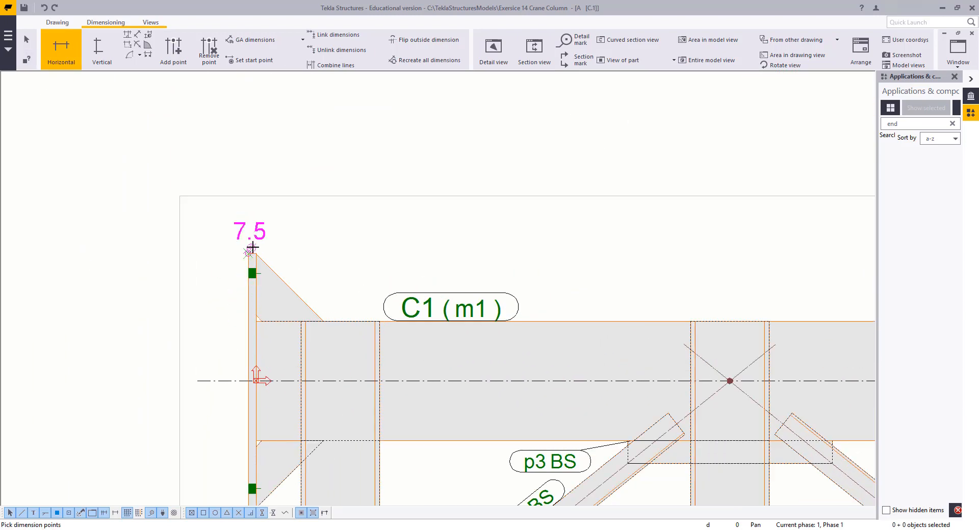
{"action": "left_click", "coordinate": [254, 256]}
{"action": "scroll", "coordinate": [327, 349], "scroll_direction": "down", "scroll_amount": 1}
{"action": "middle_click_drag", "start_coordinate": [640, 413], "coordinate": [488, 378]}
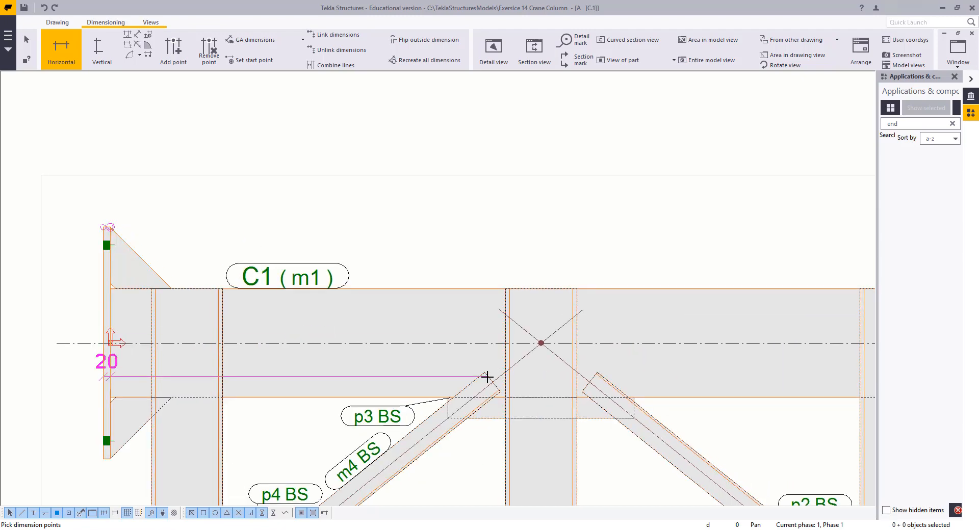
{"action": "scroll", "coordinate": [491, 380], "scroll_direction": "up", "scroll_amount": 5}
{"action": "scroll", "coordinate": [504, 376], "scroll_direction": "up", "scroll_amount": 5}
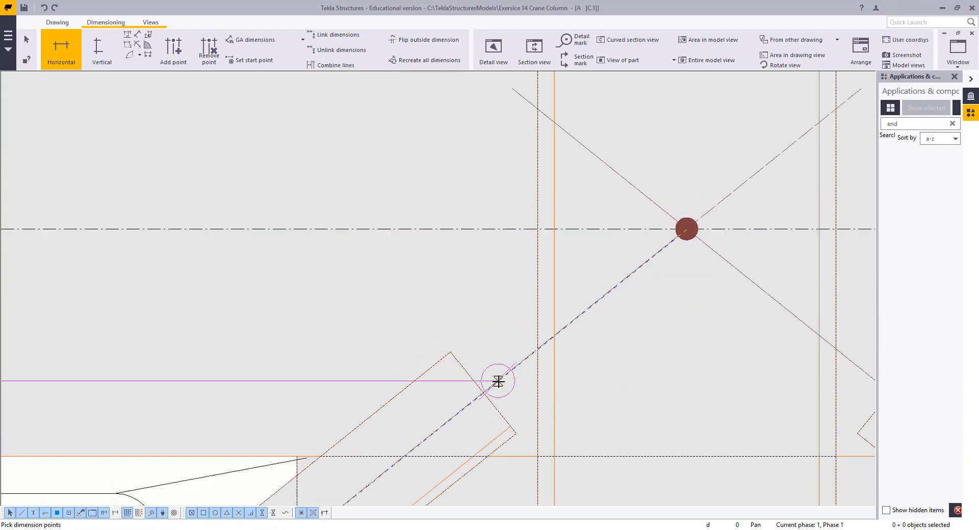
{"action": "scroll", "coordinate": [487, 372], "scroll_direction": "down", "scroll_amount": 5}
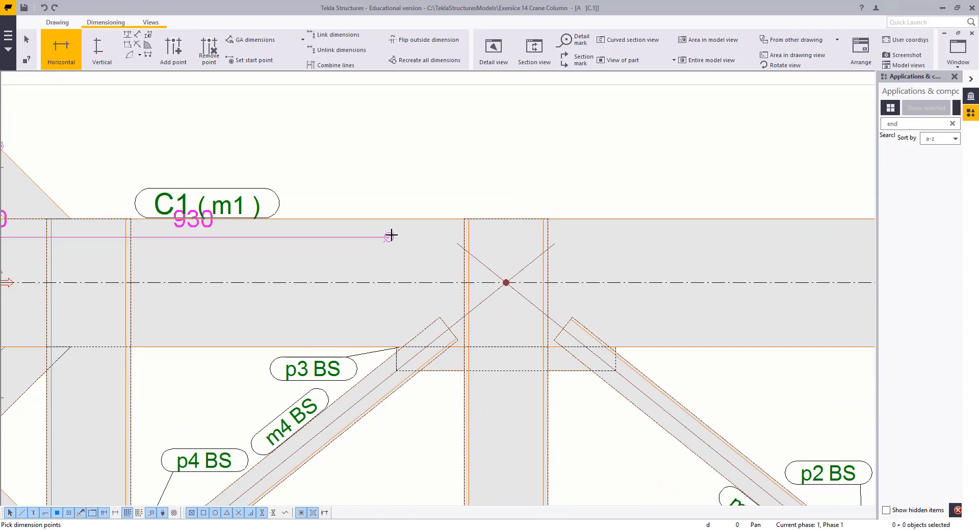
{"action": "scroll", "coordinate": [391, 235], "scroll_direction": "down", "scroll_amount": 2}
{"action": "scroll", "coordinate": [586, 201], "scroll_direction": "down", "scroll_amount": 2}
{"action": "middle_click_drag", "start_coordinate": [568, 201], "coordinate": [105, 199]}
{"action": "middle_click_drag", "start_coordinate": [660, 190], "coordinate": [103, 258]}
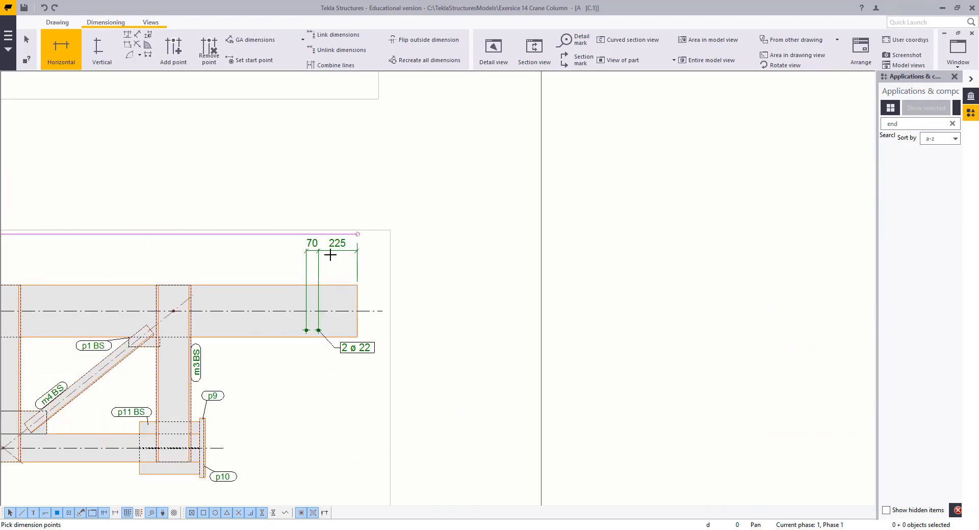
{"action": "scroll", "coordinate": [331, 255], "scroll_direction": "up", "scroll_amount": 2}
{"action": "left_click", "coordinate": [388, 292]}
{"action": "scroll", "coordinate": [336, 279], "scroll_direction": "down", "scroll_amount": 2}
{"action": "middle_click_drag", "start_coordinate": [336, 279], "coordinate": [749, 261]}
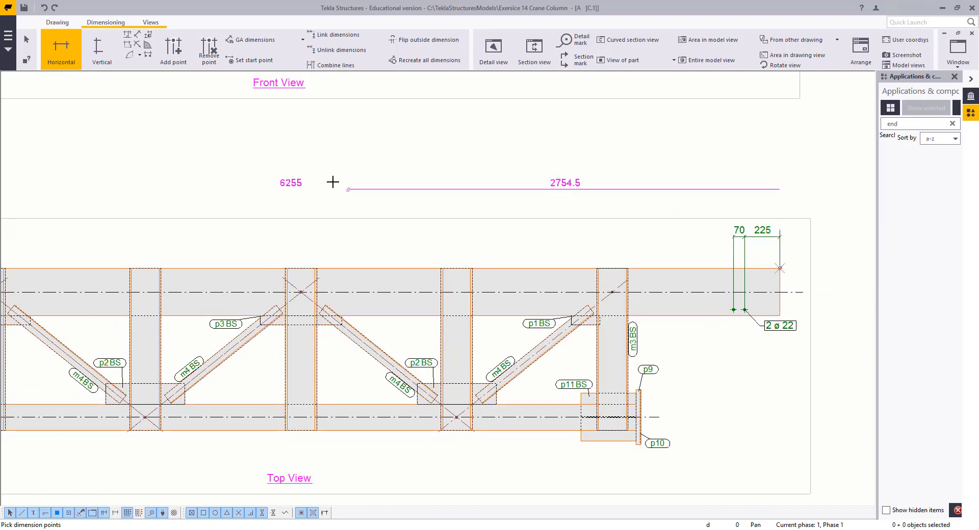
{"action": "middle_click", "coordinate": [338, 157]}
{"action": "middle_click_drag", "start_coordinate": [240, 204], "coordinate": [644, 217]}
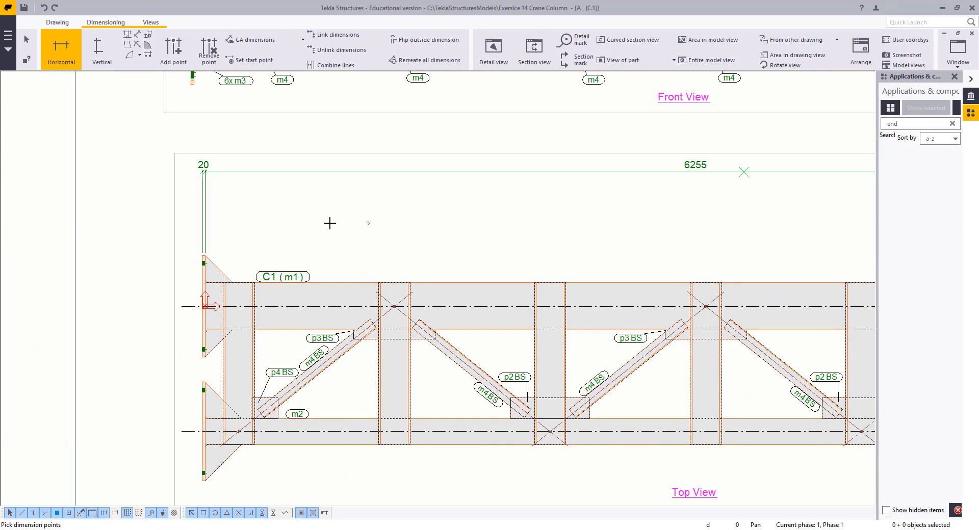
{"action": "middle_click_drag", "start_coordinate": [329, 222], "coordinate": [420, 210]}
{"action": "scroll", "coordinate": [299, 250], "scroll_direction": "up", "scroll_amount": 9}
{"action": "scroll", "coordinate": [279, 227], "scroll_direction": "up", "scroll_amount": 3}
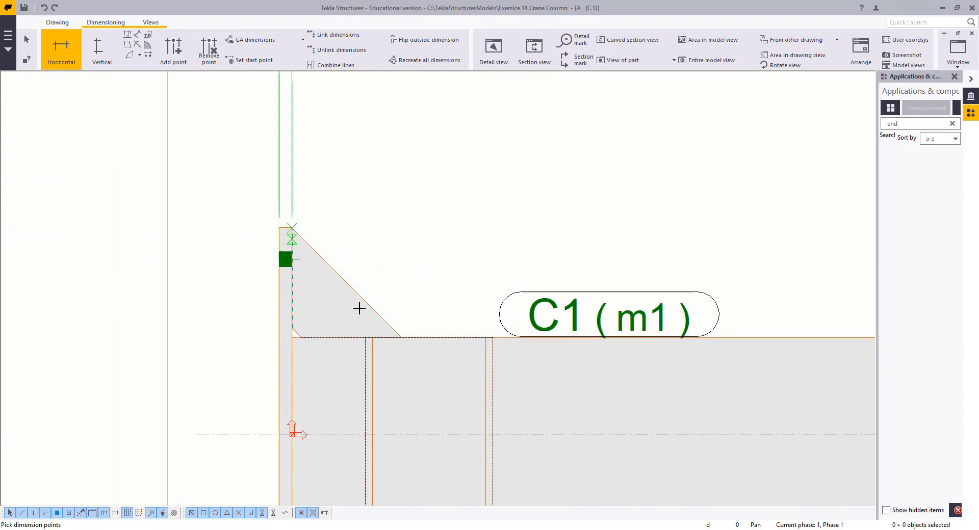
{"action": "scroll", "coordinate": [400, 326], "scroll_direction": "down", "scroll_amount": 2}
{"action": "scroll", "coordinate": [407, 362], "scroll_direction": "down", "scroll_amount": 1}
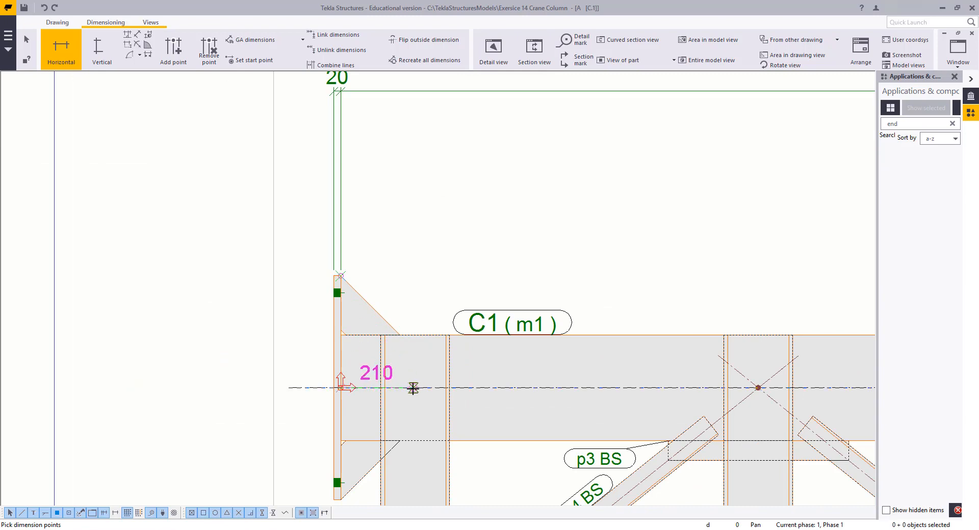
{"action": "key", "text": "Escape"}
Select the vertical members in the top view and modify their drawing part properties to show center lines
{"action": "scroll", "coordinate": [404, 270], "scroll_direction": "down", "scroll_amount": 3}
{"action": "double_click", "coordinate": [528, 399]}
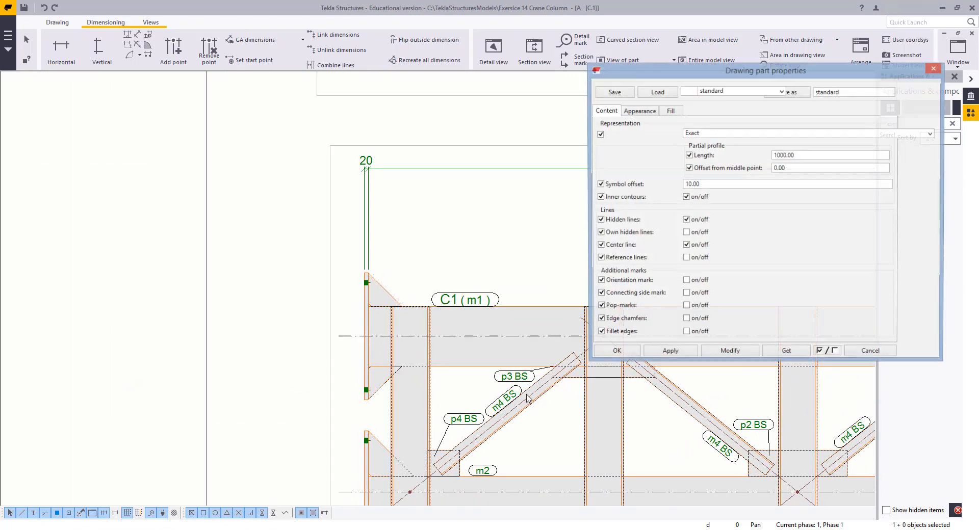
{"action": "middle_click_drag", "start_coordinate": [528, 398], "coordinate": [448, 370]}
{"action": "double_click", "coordinate": [470, 357]}
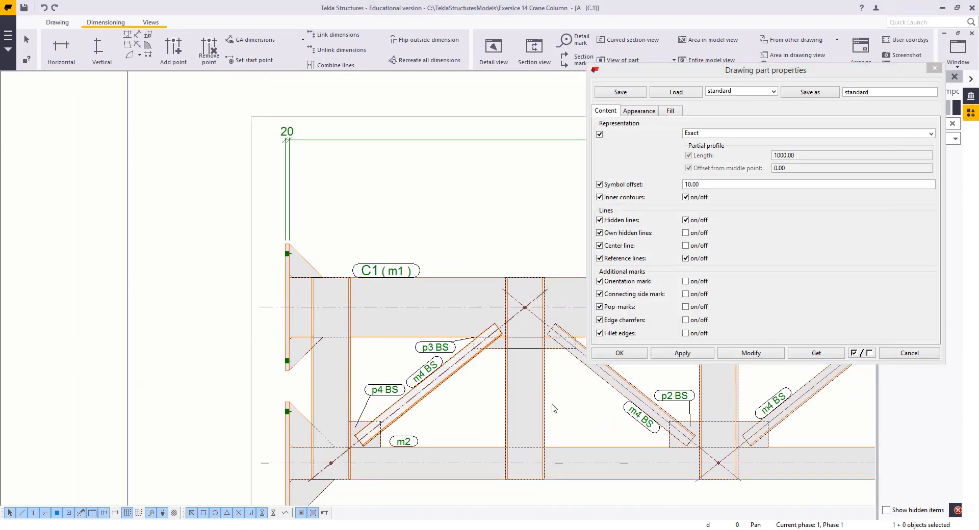
{"action": "left_click_drag", "start_coordinate": [581, 399], "coordinate": [386, 386]}
{"action": "left_click", "coordinate": [319, 375], "text": "shift"}
{"action": "scroll", "coordinate": [428, 369], "scroll_direction": "down", "scroll_amount": 2}
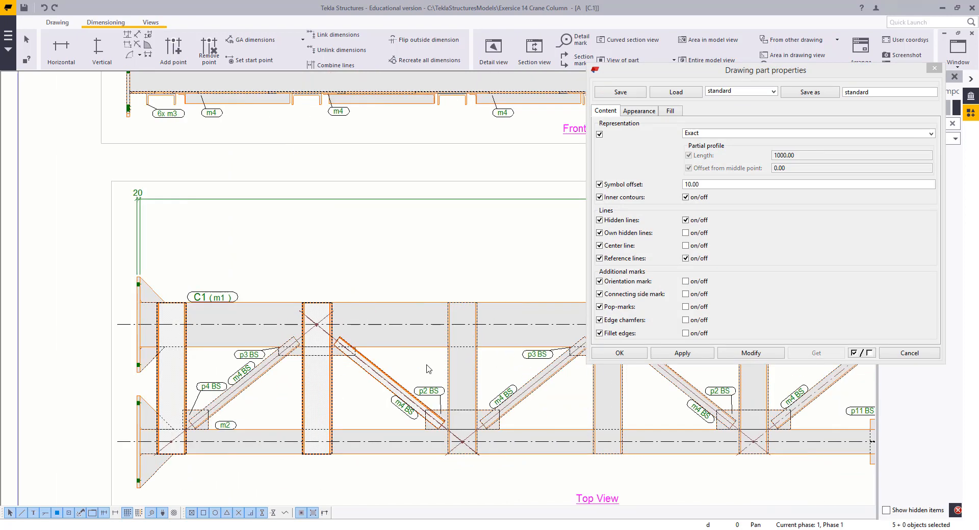
{"action": "left_click_drag", "start_coordinate": [462, 363], "coordinate": [437, 364], "text": "shift"}
{"action": "left_click_drag", "start_coordinate": [579, 401], "coordinate": [579, 402], "text": "shift"}
{"action": "middle_click_drag", "start_coordinate": [683, 401], "coordinate": [316, 412]}
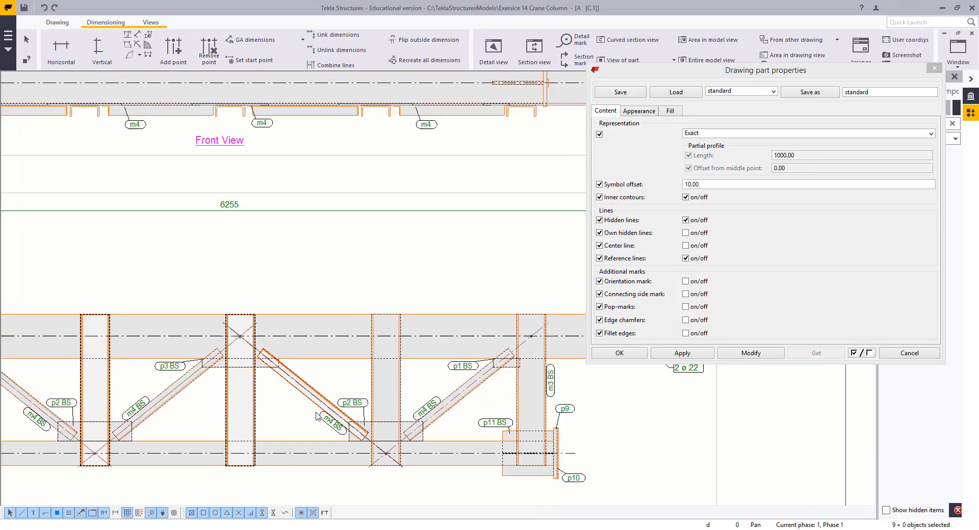
{"action": "left_click_drag", "start_coordinate": [416, 374], "coordinate": [368, 392], "text": "shift"}
{"action": "left_click_drag", "start_coordinate": [504, 394], "coordinate": [503, 395], "text": "shift"}
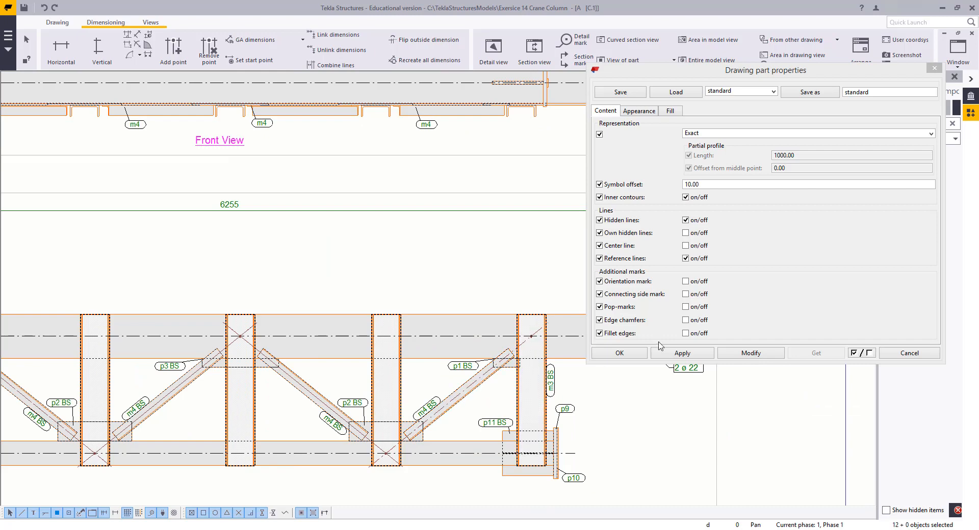
{"action": "left_click", "coordinate": [753, 353]}
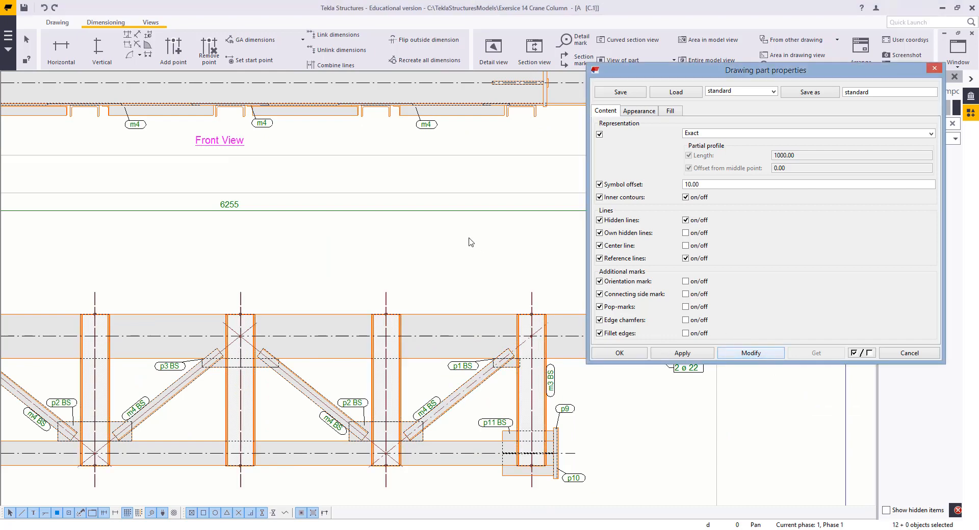
{"action": "left_click", "coordinate": [322, 242]}
{"action": "scroll", "coordinate": [322, 242], "scroll_direction": "down", "scroll_amount": 4}
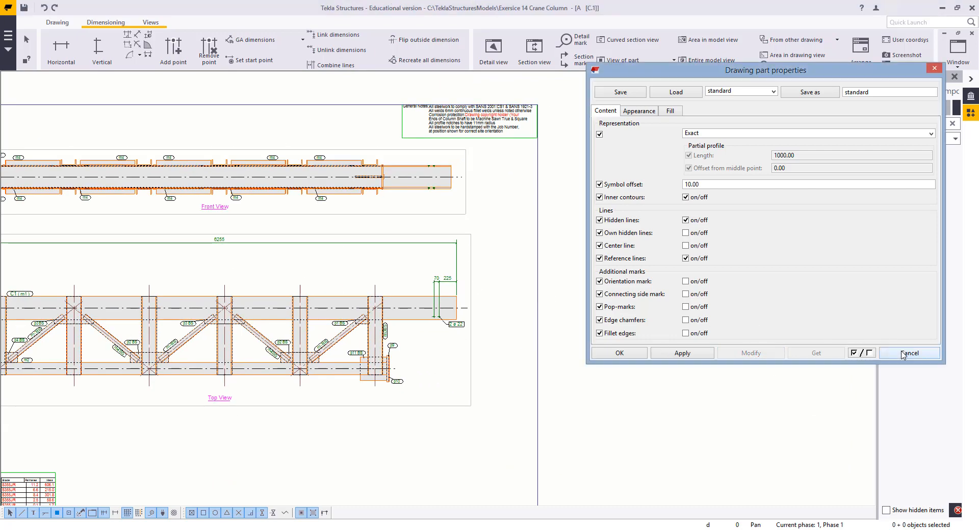
{"action": "left_click", "coordinate": [909, 353]}
Dimension horizontally from the end plate through each vertical member's center line to the column end in the top view
{"action": "scroll", "coordinate": [197, 267], "scroll_direction": "up", "scroll_amount": 2}
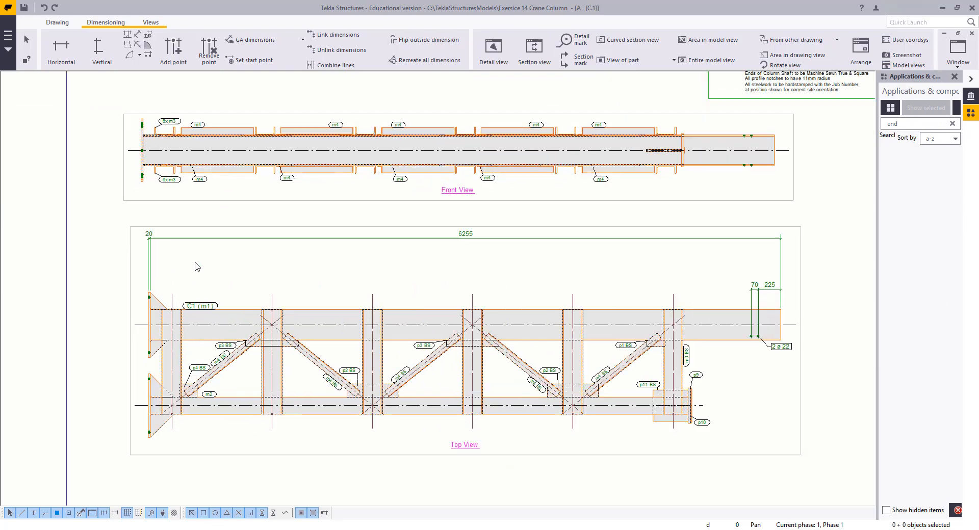
{"action": "left_click", "coordinate": [61, 48]}
{"action": "scroll", "coordinate": [152, 273], "scroll_direction": "up", "scroll_amount": 5}
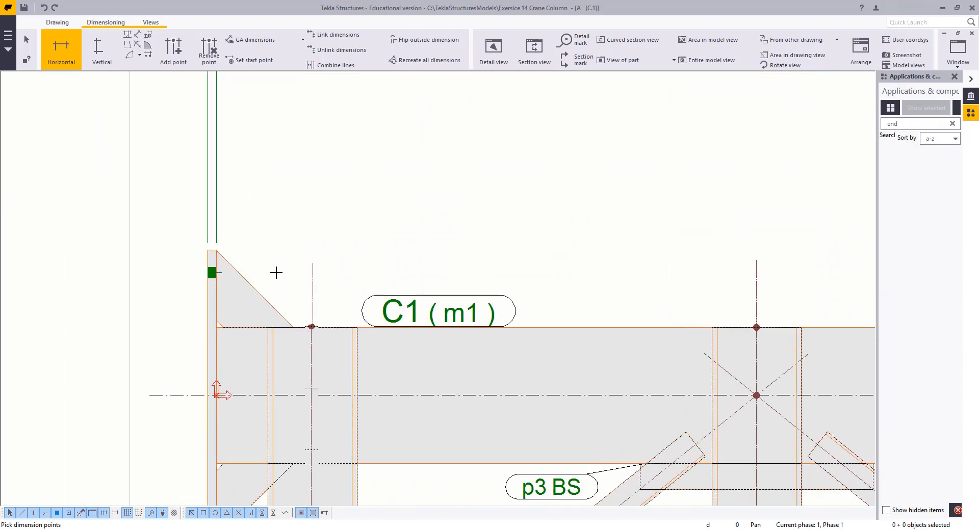
{"action": "scroll", "coordinate": [278, 283], "scroll_direction": "down", "scroll_amount": 3}
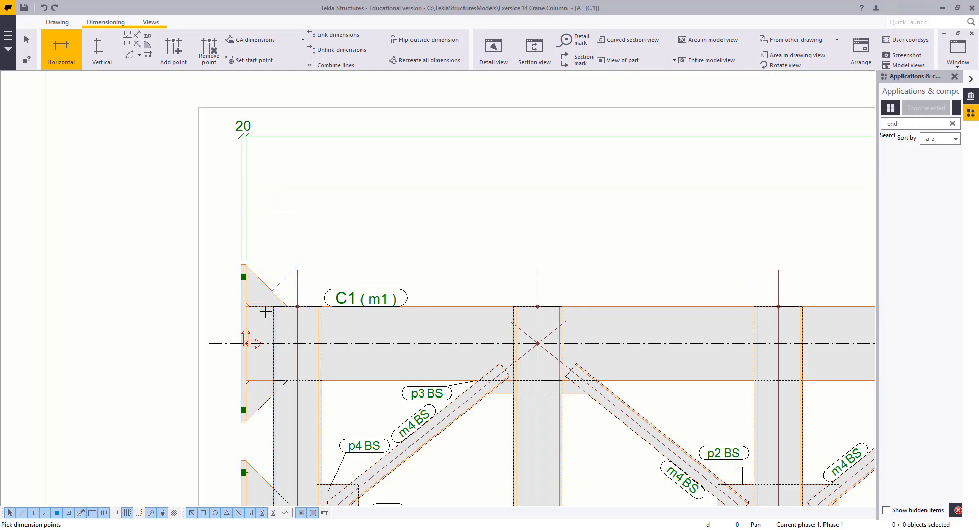
{"action": "left_click", "coordinate": [296, 267]}
{"action": "scroll", "coordinate": [510, 283], "scroll_direction": "down", "scroll_amount": 1}
{"action": "middle_click_drag", "start_coordinate": [509, 283], "coordinate": [337, 259]}
{"action": "left_click", "coordinate": [355, 249]}
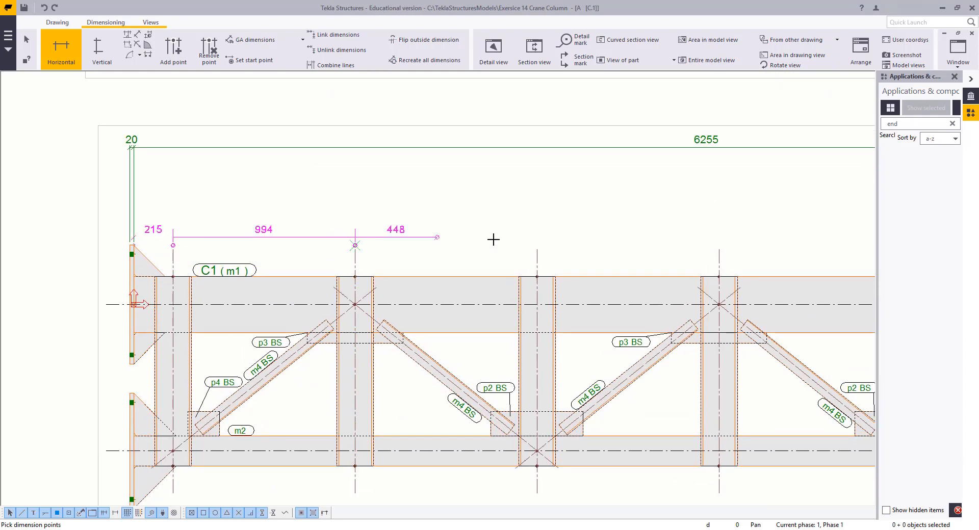
{"action": "left_click", "coordinate": [538, 246]}
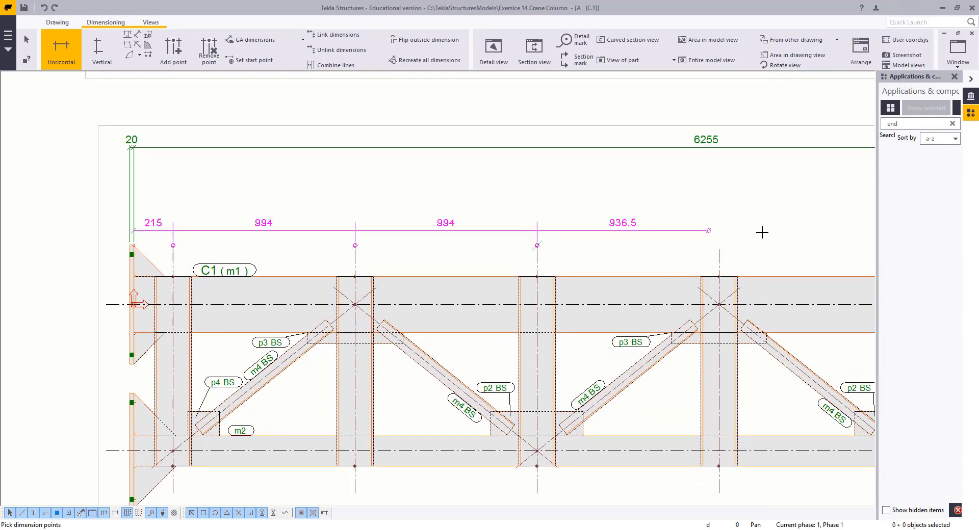
{"action": "left_click", "coordinate": [720, 247]}
{"action": "middle_click_drag", "start_coordinate": [785, 189], "coordinate": [321, 241]}
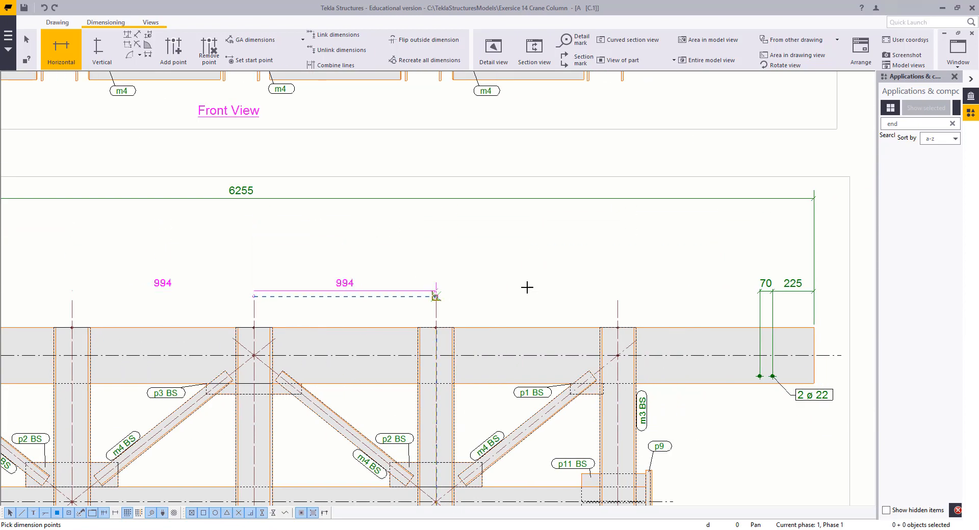
{"action": "left_click", "coordinate": [617, 298]}
{"action": "middle_click_drag", "start_coordinate": [770, 357], "coordinate": [572, 324]}
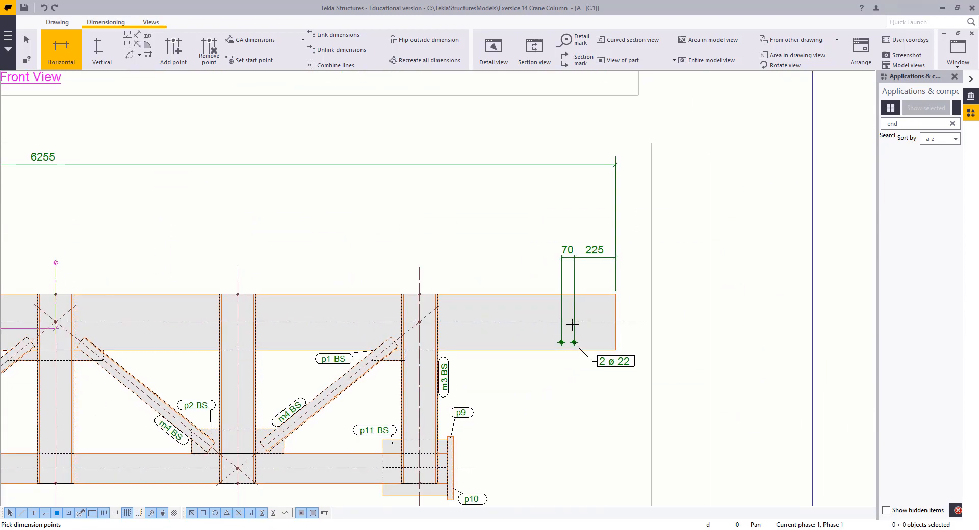
{"action": "left_click", "coordinate": [614, 292]}
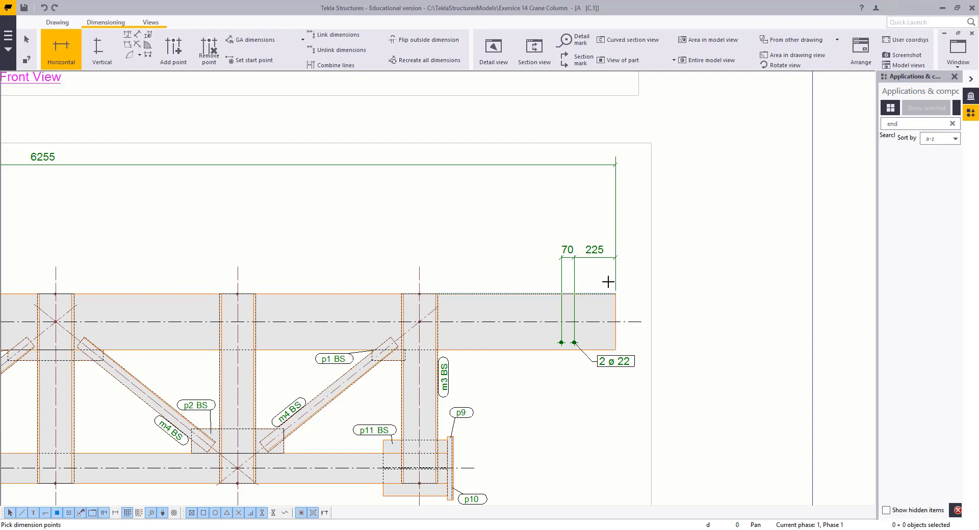
{"action": "middle_click", "coordinate": [519, 193]}
{"action": "middle_click_drag", "start_coordinate": [432, 332], "coordinate": [391, 266]}
{"action": "middle_click_drag", "start_coordinate": [18, 91], "coordinate": [293, 180]}
{"action": "key", "text": "Escape"}
Set the vertical members' chain dimension to Combine equal dimensions Off
{"action": "scroll", "coordinate": [410, 193], "scroll_direction": "down", "scroll_amount": 1}
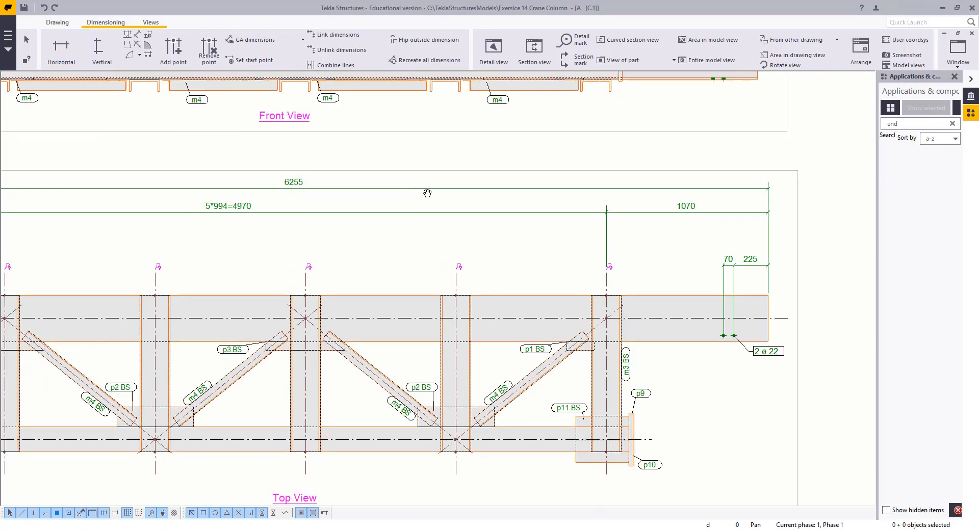
{"action": "scroll", "coordinate": [427, 193], "scroll_direction": "down", "scroll_amount": 2}
{"action": "mouse_move", "coordinate": [285, 224]}
{"action": "middle_mouse_down"}
{"action": "mouse_move", "coordinate": [434, 220]}
{"action": "mouse_move", "coordinate": [456, 238]}
{"action": "middle_mouse_up"}
{"action": "double_click", "coordinate": [454, 218]}
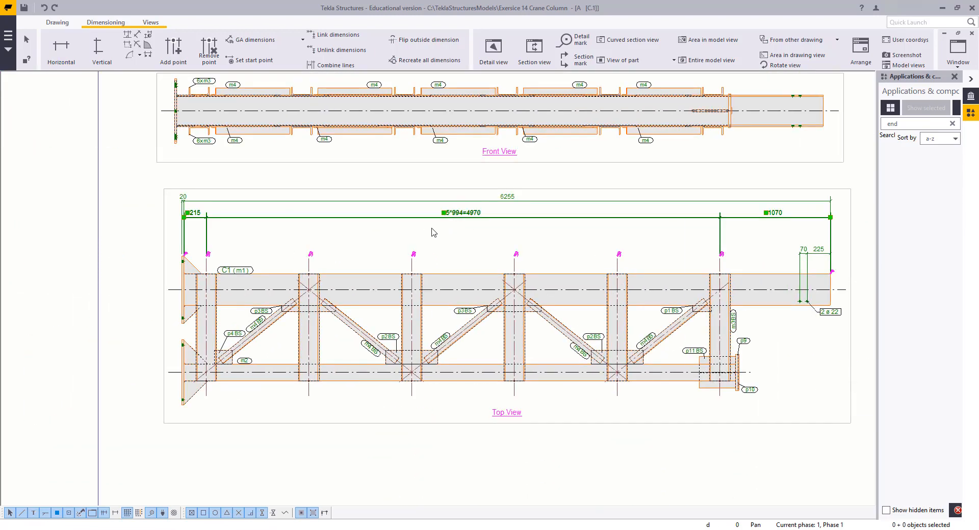
{"action": "middle_click_drag", "start_coordinate": [502, 282], "coordinate": [306, 273]}
{"action": "left_click", "coordinate": [830, 298]}
{"action": "left_click", "coordinate": [831, 306]}
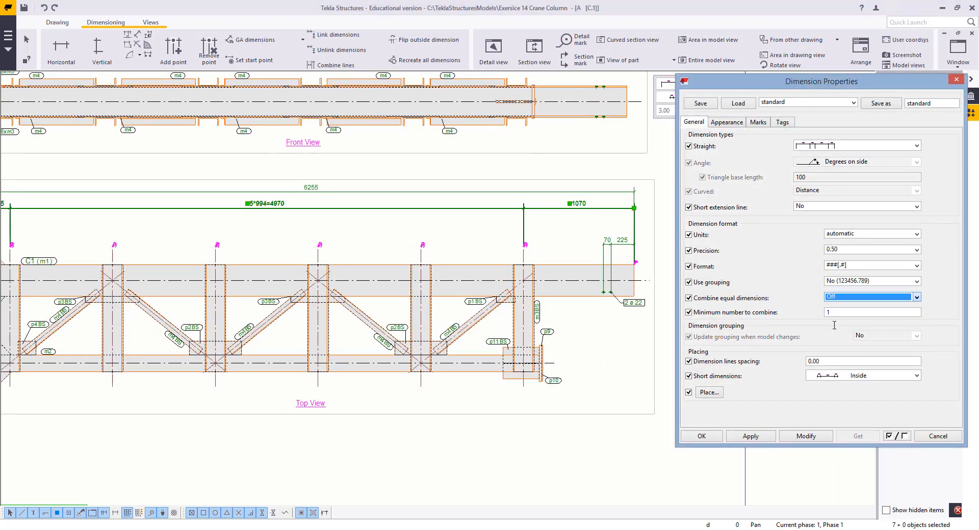
{"action": "left_click", "coordinate": [814, 439]}
{"action": "left_click", "coordinate": [481, 452]}
Add a horizontal dimension at the column end through the end plate p9/p10 and the last vertical member in the top view
{"action": "scroll", "coordinate": [606, 375], "scroll_direction": "up", "scroll_amount": 2}
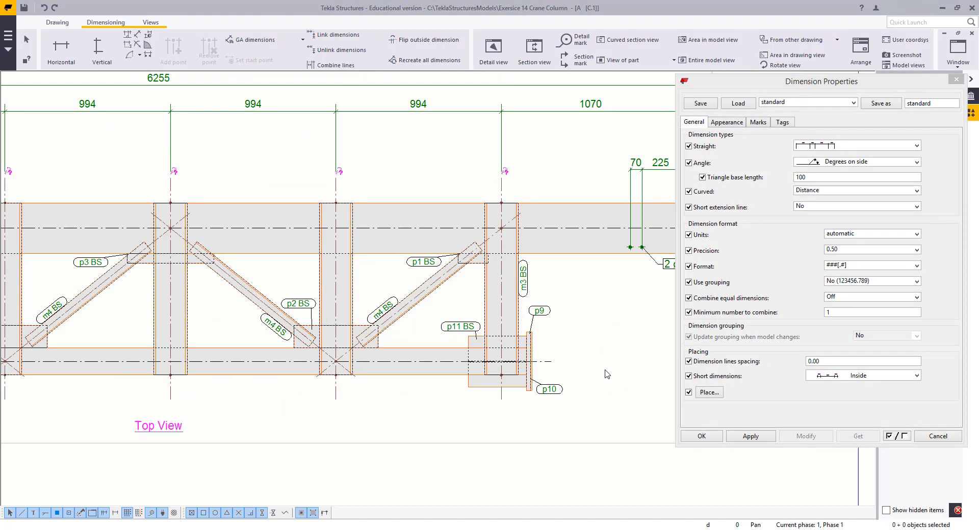
{"action": "middle_click_drag", "start_coordinate": [513, 314], "coordinate": [437, 297]}
{"action": "left_click", "coordinate": [61, 46]}
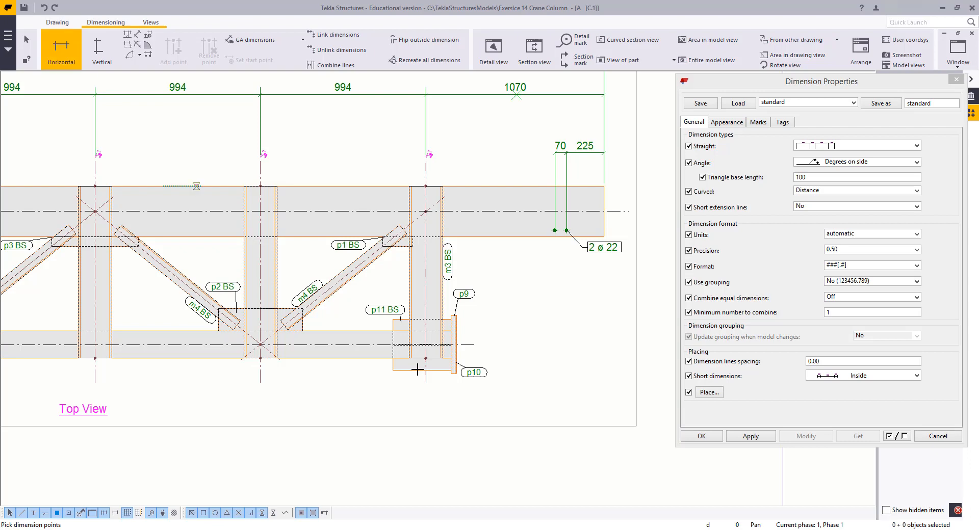
{"action": "scroll", "coordinate": [401, 326], "scroll_direction": "up", "scroll_amount": 3}
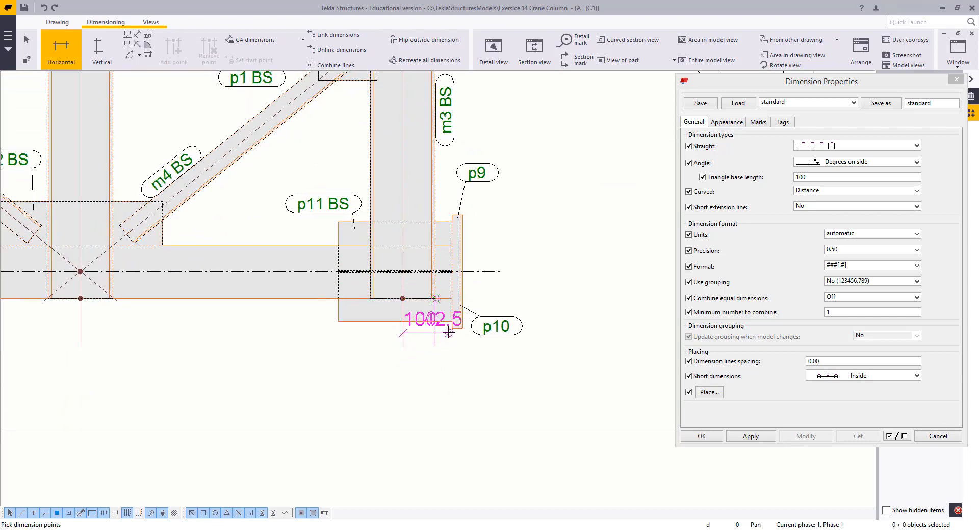
{"action": "scroll", "coordinate": [452, 327], "scroll_direction": "up", "scroll_amount": 2}
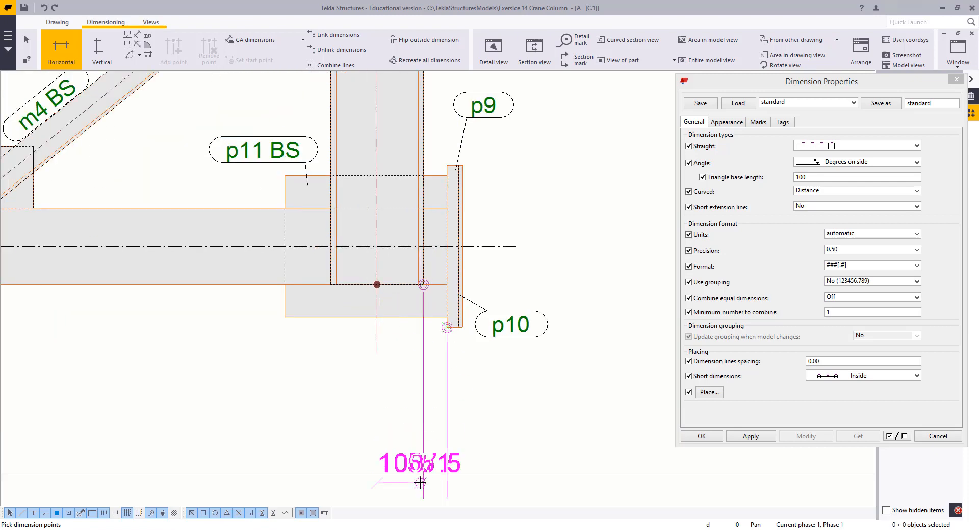
{"action": "left_click", "coordinate": [420, 481]}
{"action": "scroll", "coordinate": [451, 369], "scroll_direction": "up", "scroll_amount": 2}
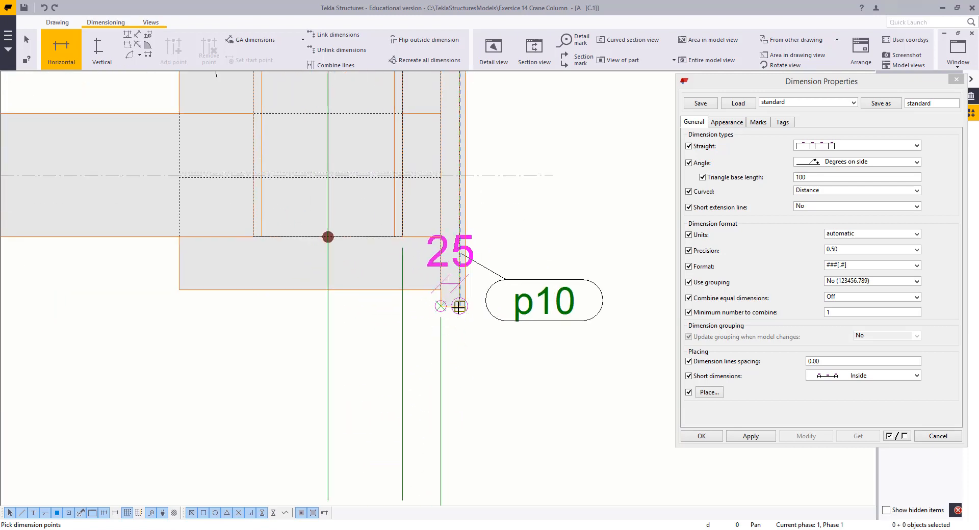
{"action": "middle_click_drag", "start_coordinate": [485, 399], "coordinate": [470, 209]}
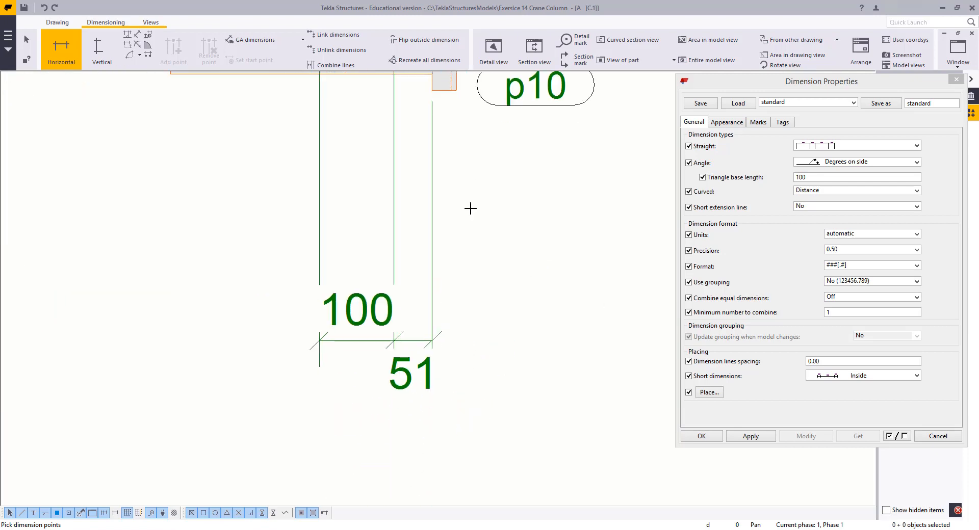
{"action": "left_click", "coordinate": [470, 259]}
Set the short dimensions of both end dimension lines near p10 to Outside
{"action": "left_click", "coordinate": [457, 300]}
{"action": "scroll", "coordinate": [478, 326], "scroll_direction": "down", "scroll_amount": 2}
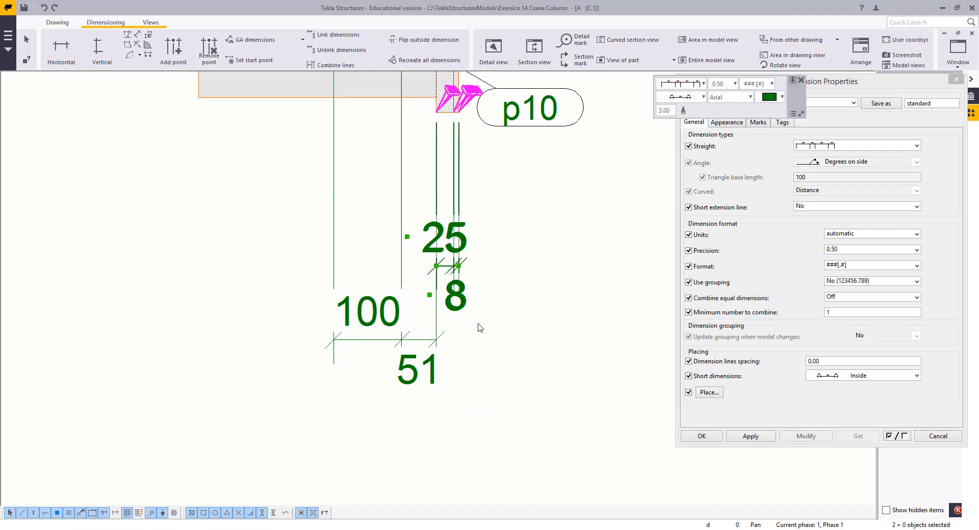
{"action": "middle_click_drag", "start_coordinate": [473, 318], "coordinate": [465, 360]}
{"action": "scroll", "coordinate": [461, 357], "scroll_direction": "up", "scroll_amount": 1}
{"action": "left_click", "coordinate": [436, 402], "text": "ctrl"}
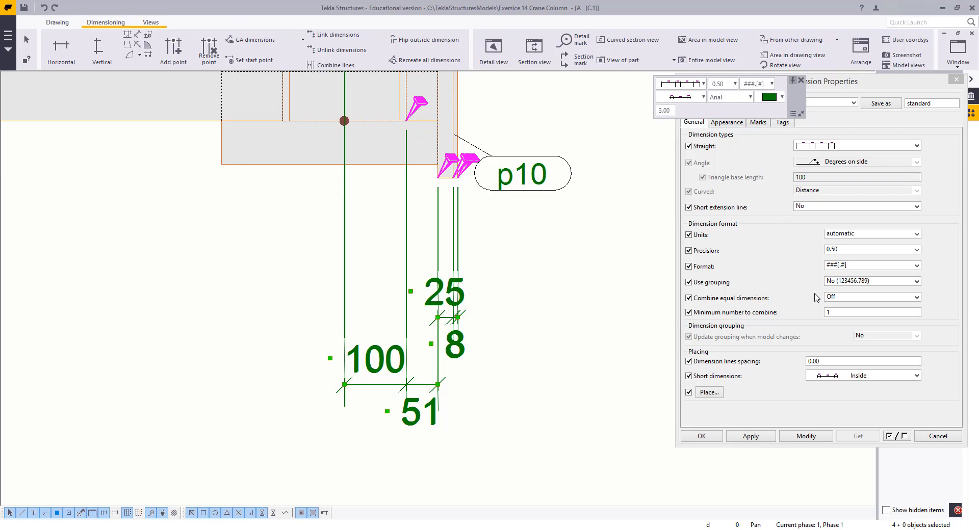
{"action": "left_click", "coordinate": [834, 378]}
{"action": "left_click", "coordinate": [838, 398]}
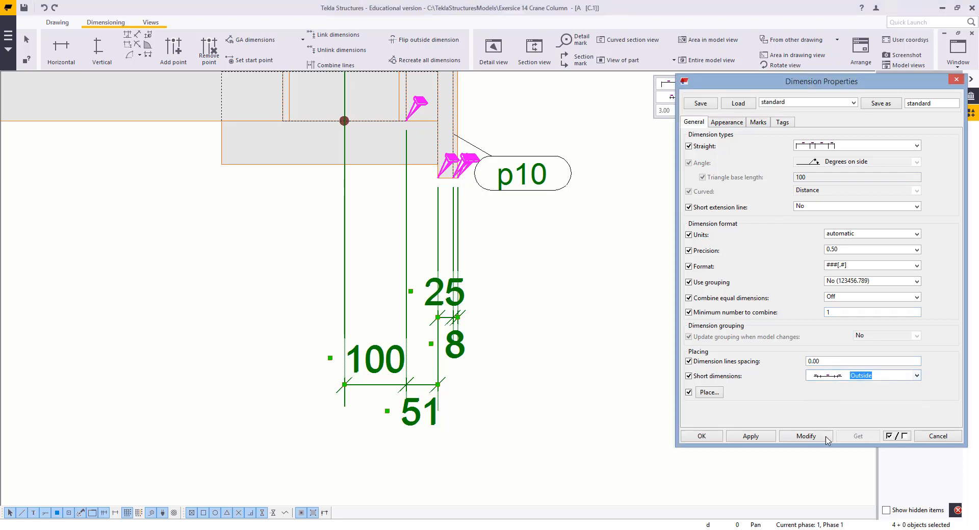
{"action": "left_click", "coordinate": [806, 436]}
Reposition the 25/8 dimension line slightly above the 100/51 dimension line
{"action": "left_click", "coordinate": [579, 253]}
{"action": "scroll", "coordinate": [551, 286], "scroll_direction": "down", "scroll_amount": 2}
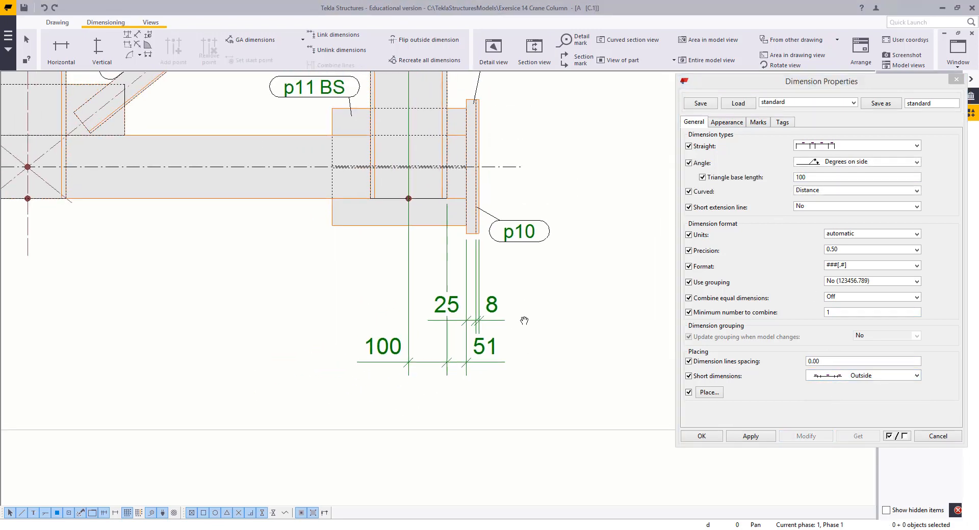
{"action": "left_click", "coordinate": [475, 345]}
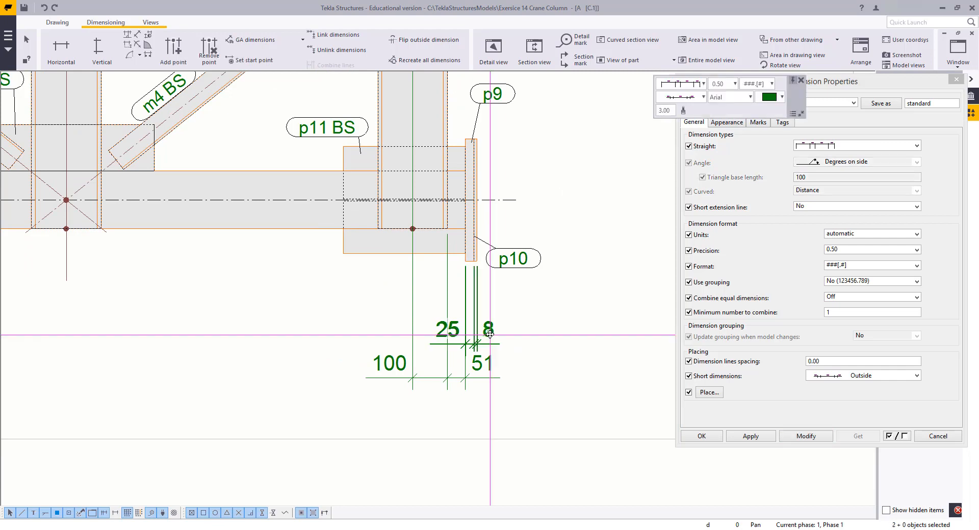
{"action": "left_click_drag", "start_coordinate": [494, 326], "coordinate": [494, 326]}
{"action": "mouse_move", "coordinate": [484, 374]}
{"action": "left_mouse_down"}
{"action": "mouse_move", "coordinate": [482, 383]}
{"action": "mouse_move", "coordinate": [491, 377]}
{"action": "left_mouse_up"}
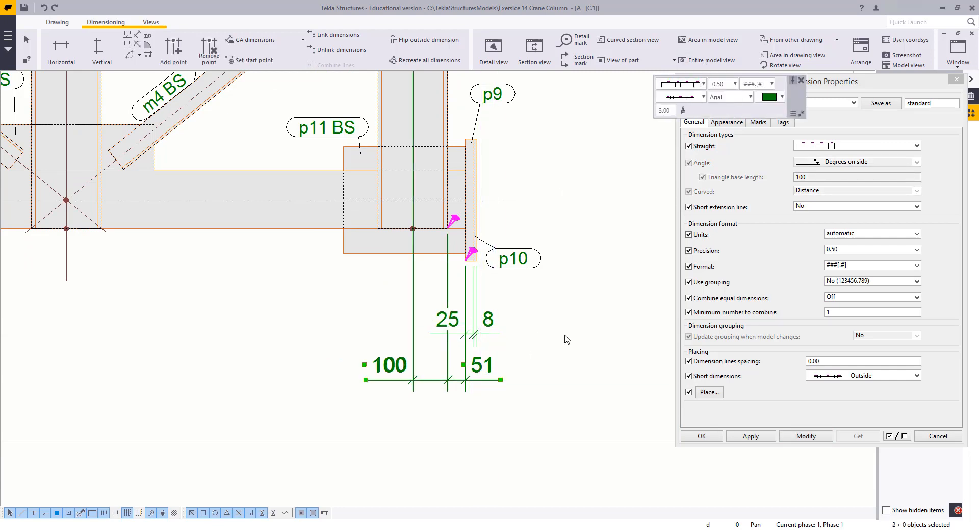
Try changing the short-dimension option for both end dimension lines, view the Marks tab, and close Dimension Properties
{"action": "left_click", "coordinate": [520, 327]}
{"action": "left_click", "coordinate": [470, 384]}
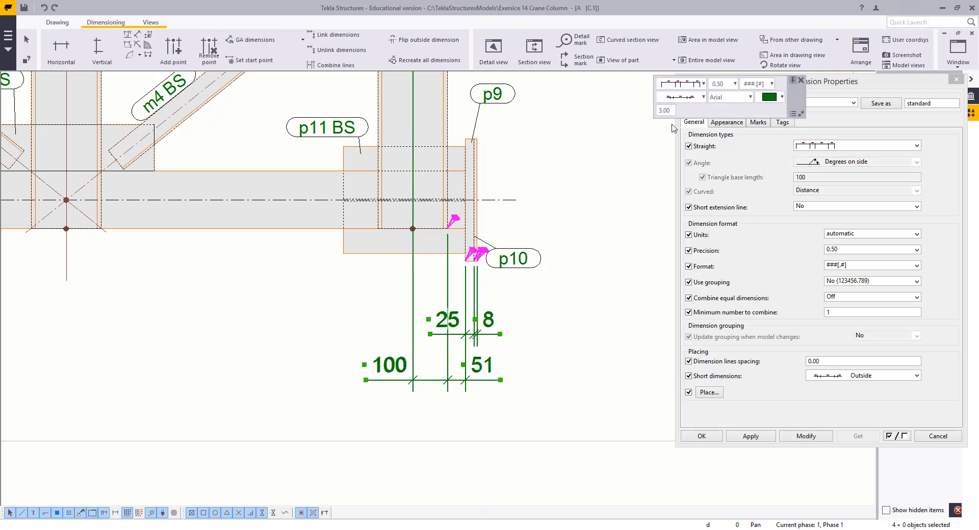
{"action": "left_click", "coordinate": [693, 99]}
{"action": "left_click", "coordinate": [684, 110]}
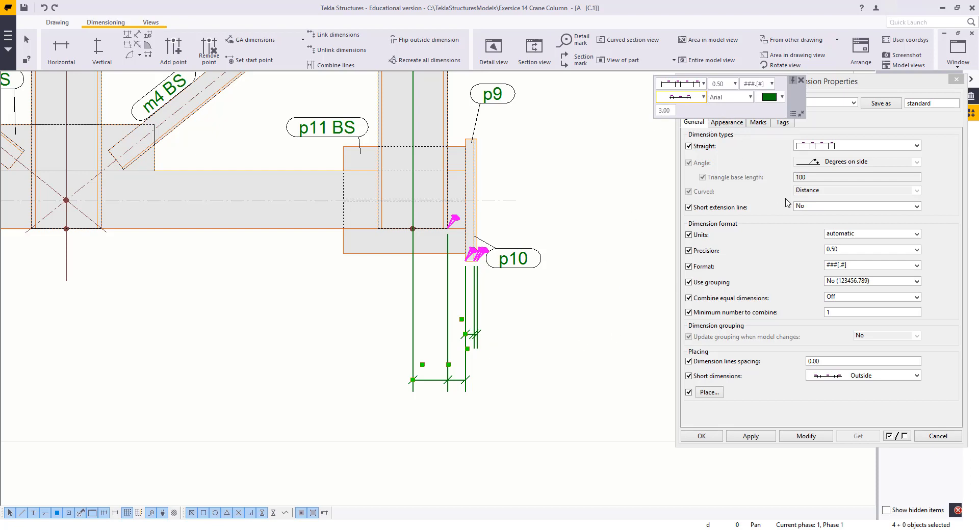
{"action": "left_click", "coordinate": [771, 170]}
{"action": "left_click", "coordinate": [757, 123]}
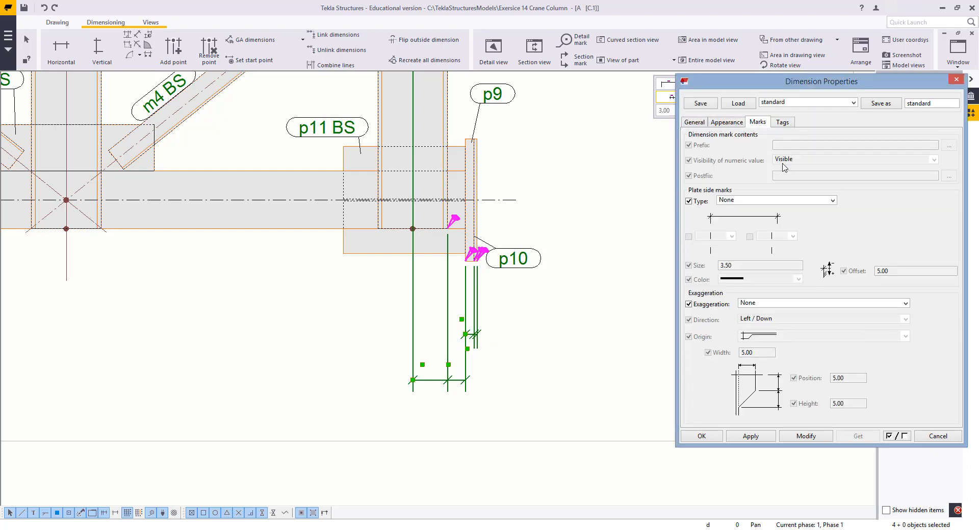
{"action": "left_click", "coordinate": [595, 221]}
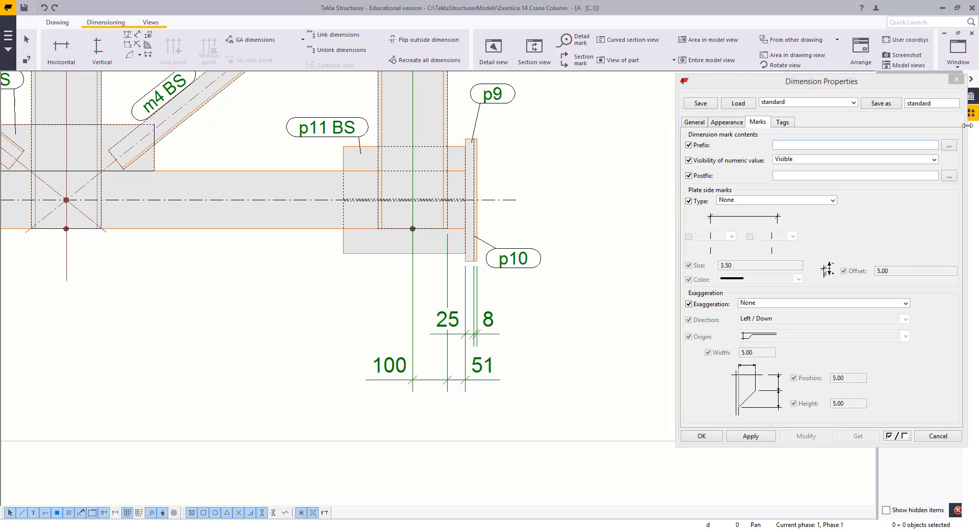
{"action": "left_click", "coordinate": [955, 81]}
Try to add a dimension point to the 100/51 dimension line at the last vertical member
{"action": "scroll", "coordinate": [609, 291], "scroll_direction": "down", "scroll_amount": 3}
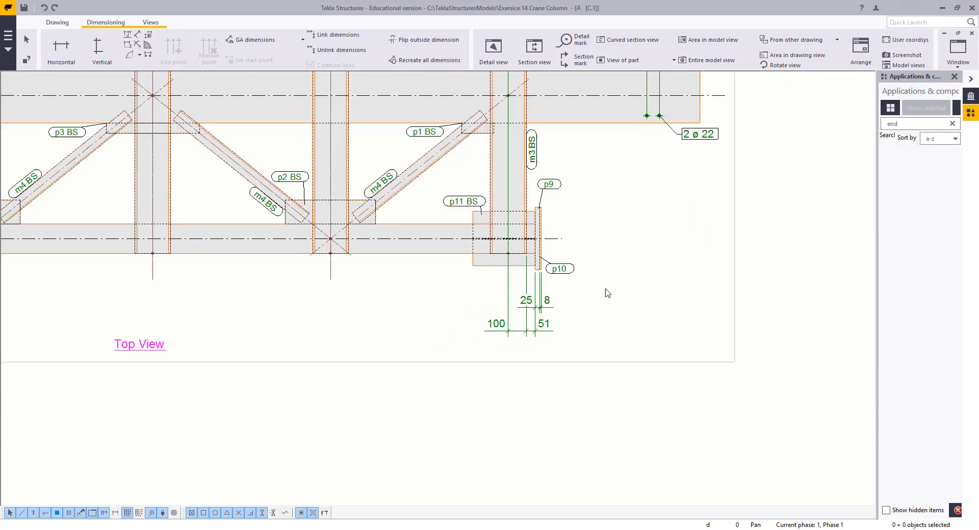
{"action": "scroll", "coordinate": [606, 334], "scroll_direction": "down", "scroll_amount": 1}
{"action": "scroll", "coordinate": [586, 429], "scroll_direction": "up", "scroll_amount": 3}
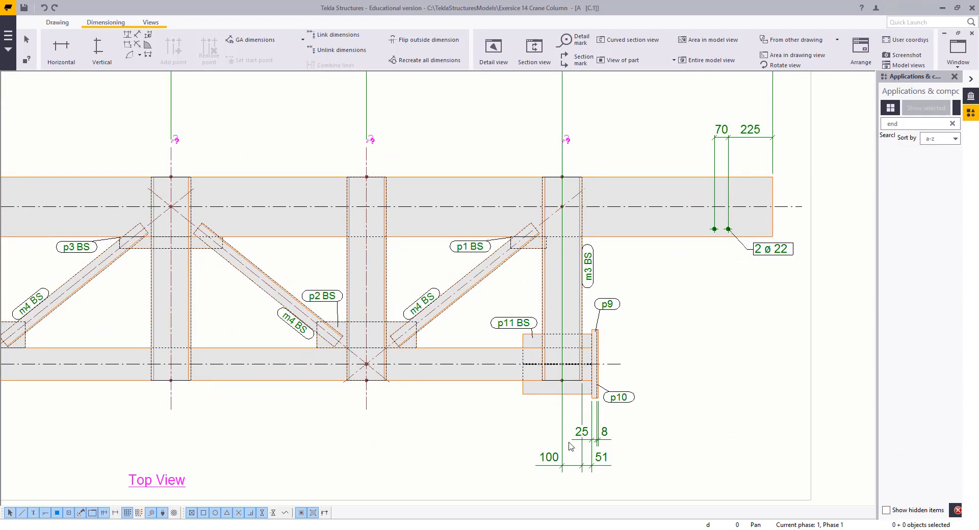
{"action": "left_click", "coordinate": [566, 425]}
{"action": "scroll", "coordinate": [662, 351], "scroll_direction": "up", "scroll_amount": 1}
{"action": "right_click", "coordinate": [677, 314]}
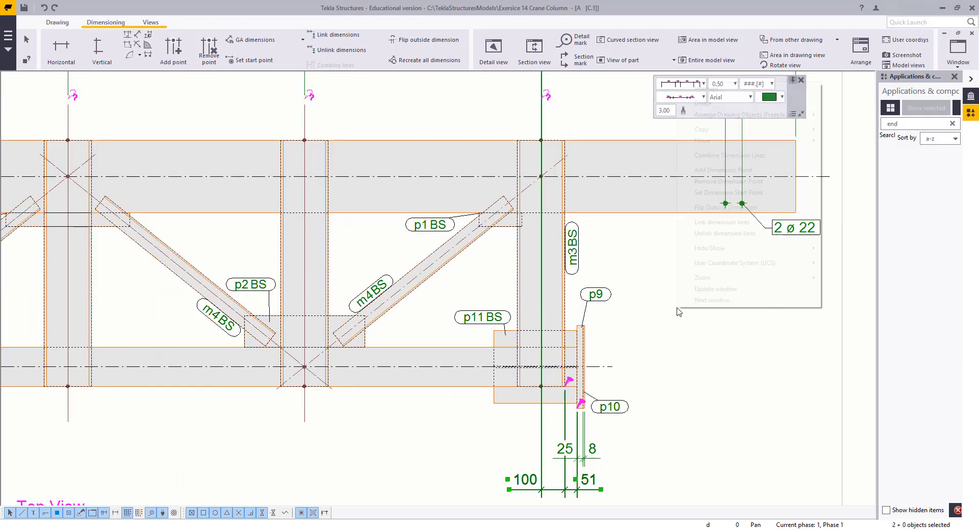
{"action": "left_click", "coordinate": [717, 172]}
{"action": "left_click", "coordinate": [541, 386]}
{"action": "right_click", "coordinate": [327, 288]}
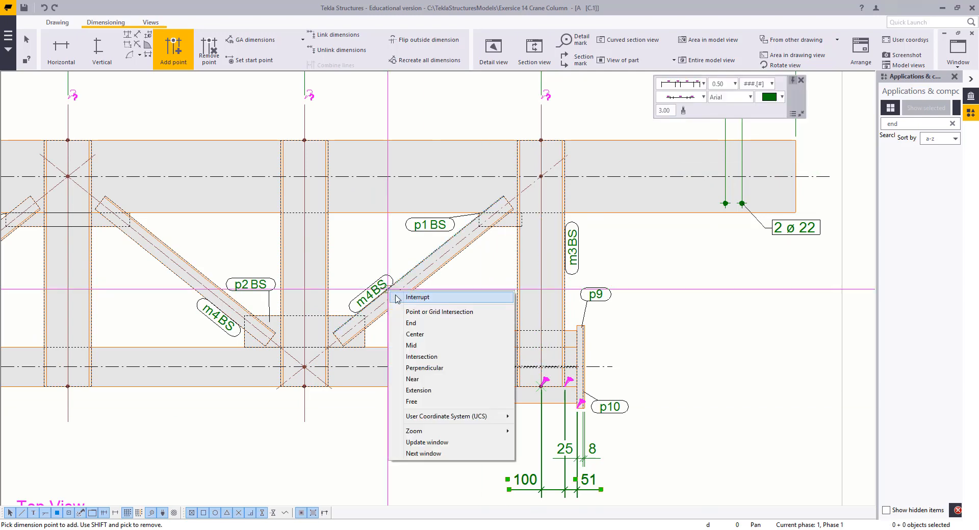
{"action": "left_click", "coordinate": [347, 297]}
{"action": "left_click", "coordinate": [675, 333]}
{"action": "scroll", "coordinate": [676, 333], "scroll_direction": "down", "scroll_amount": 4}
{"action": "middle_click_drag", "start_coordinate": [622, 324], "coordinate": [702, 302]}
{"action": "right_click", "coordinate": [348, 327]}
{"action": "left_click", "coordinate": [358, 335]}
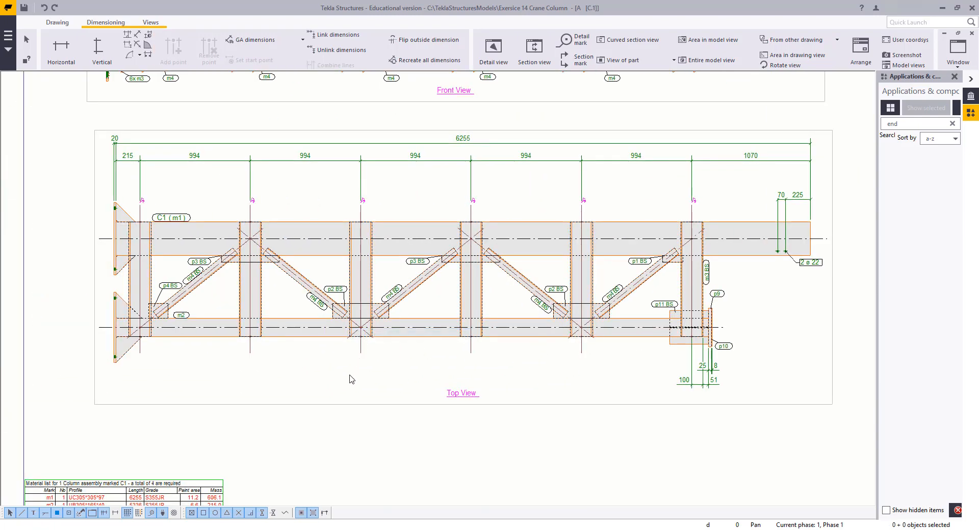
Create a vertical dimension between the two chord center lines at the end plate in the top view
{"action": "scroll", "coordinate": [311, 369], "scroll_direction": "down", "scroll_amount": 2}
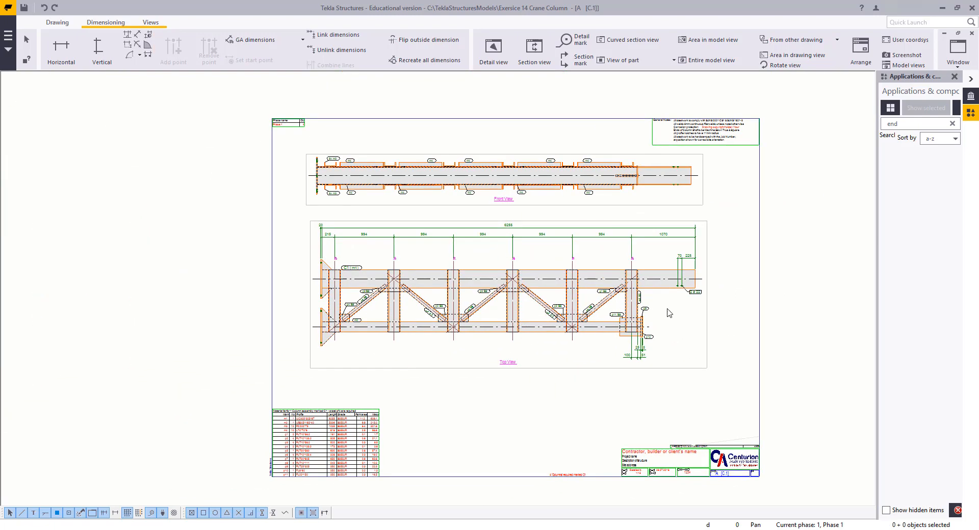
{"action": "left_click", "coordinate": [99, 26]}
{"action": "left_click", "coordinate": [152, 25]}
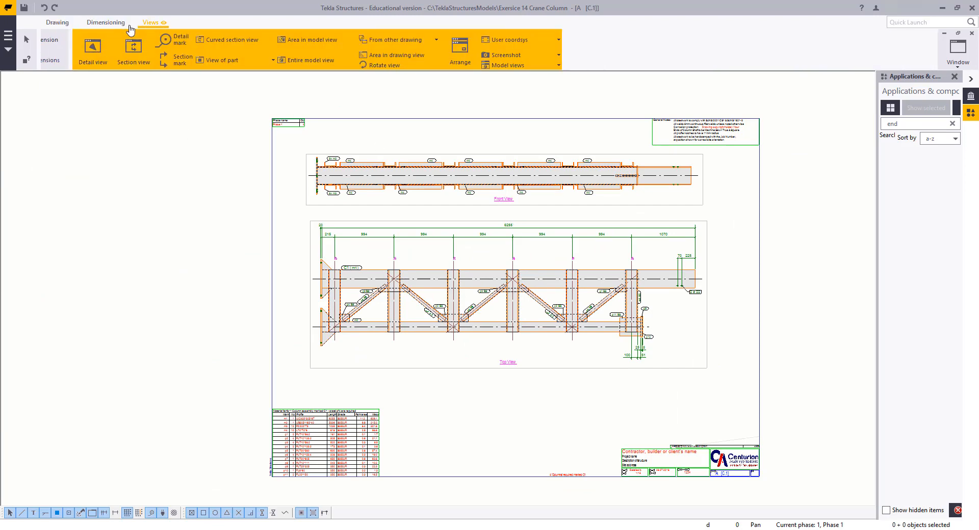
{"action": "left_click", "coordinate": [105, 23]}
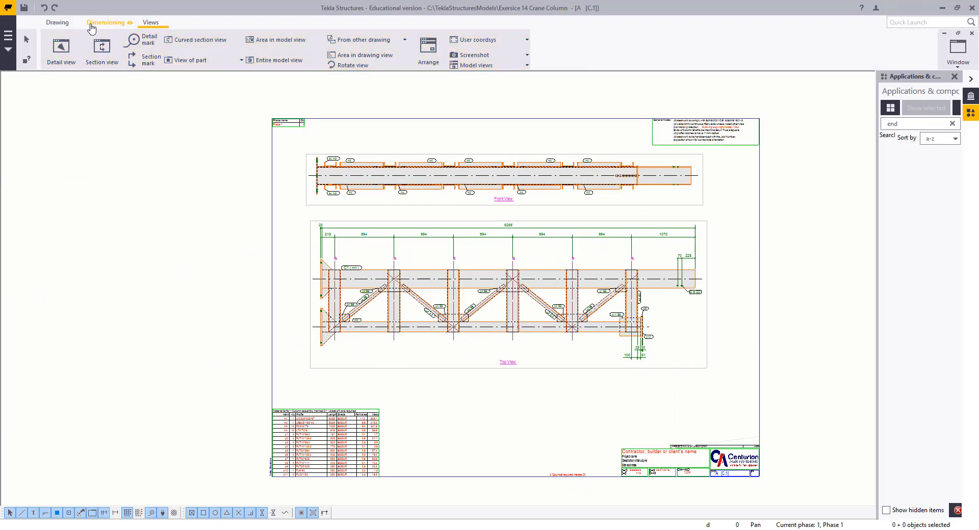
{"action": "left_click", "coordinate": [99, 51]}
{"action": "scroll", "coordinate": [380, 252], "scroll_direction": "up", "scroll_amount": 4}
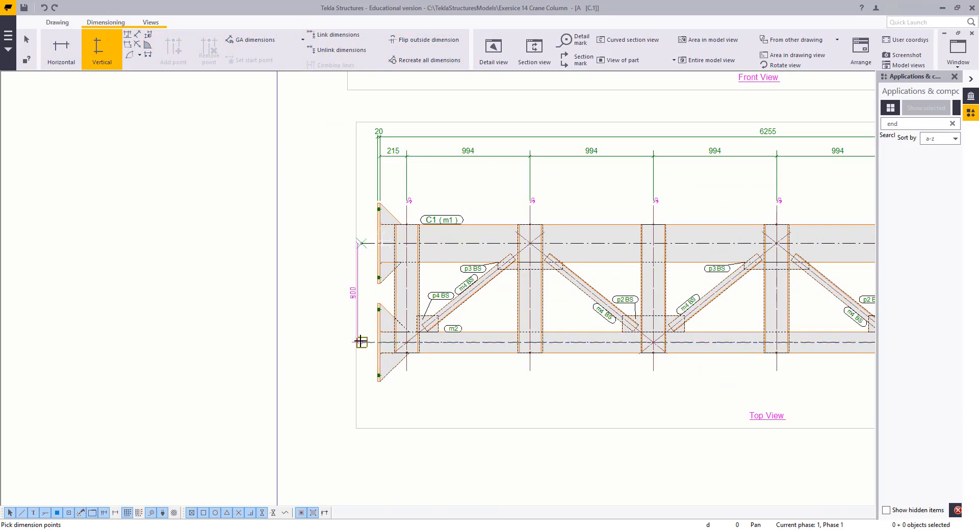
{"action": "scroll", "coordinate": [262, 259], "scroll_direction": "down", "scroll_amount": 2}
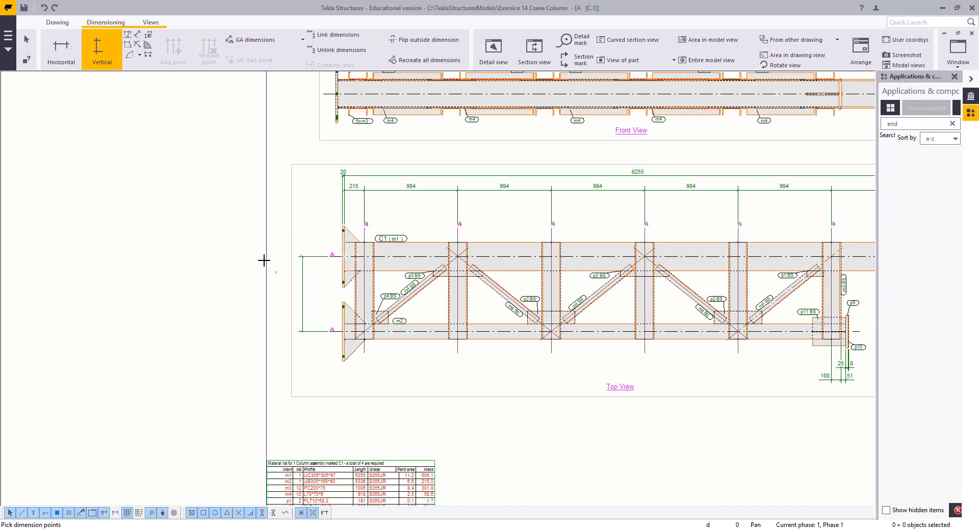
{"action": "scroll", "coordinate": [293, 232], "scroll_direction": "up", "scroll_amount": 3}
{"action": "right_click", "coordinate": [297, 230]}
{"action": "left_click", "coordinate": [324, 236]}
{"action": "double_click", "coordinate": [322, 258]}
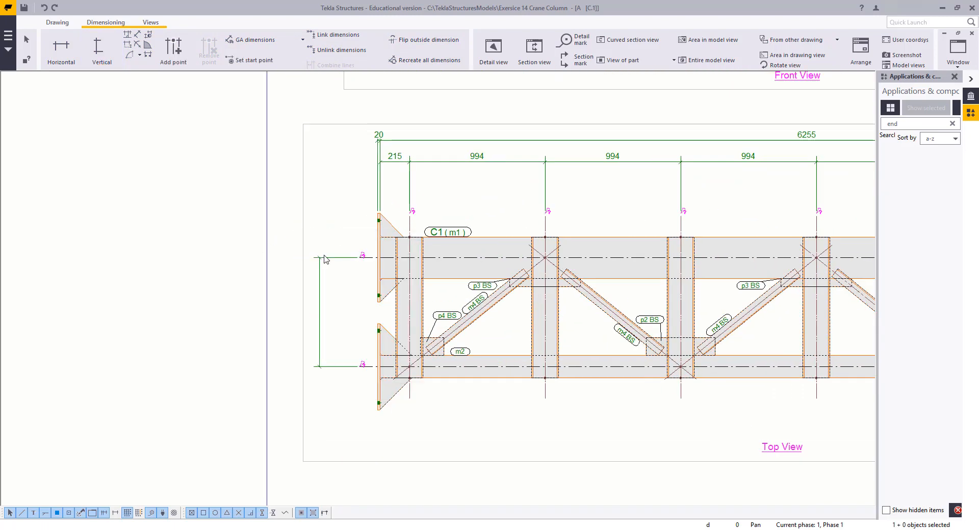
Set the vertical dimension's numeric value visibility to Visible and apply the modification
{"action": "left_click", "coordinate": [758, 123]}
{"action": "left_click", "coordinate": [812, 160]}
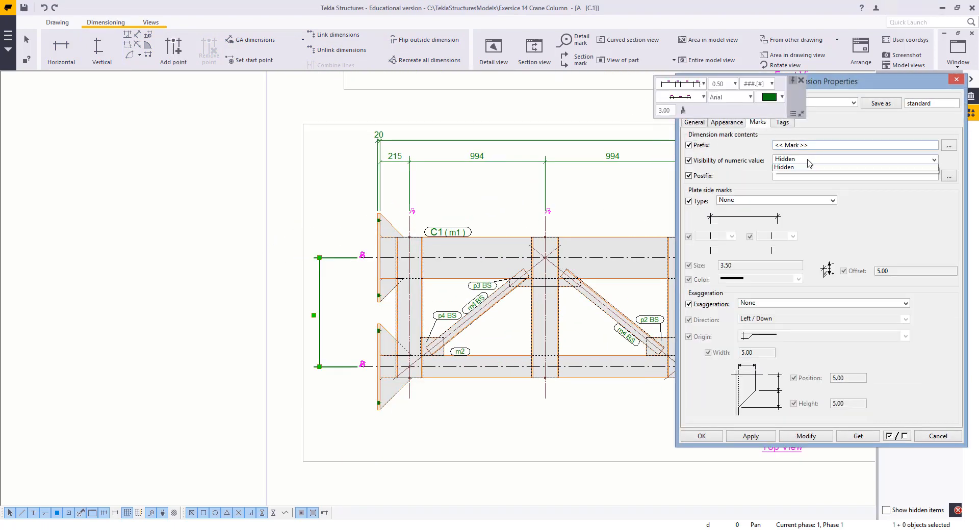
{"action": "left_click", "coordinate": [812, 167]}
{"action": "left_click", "coordinate": [806, 436]}
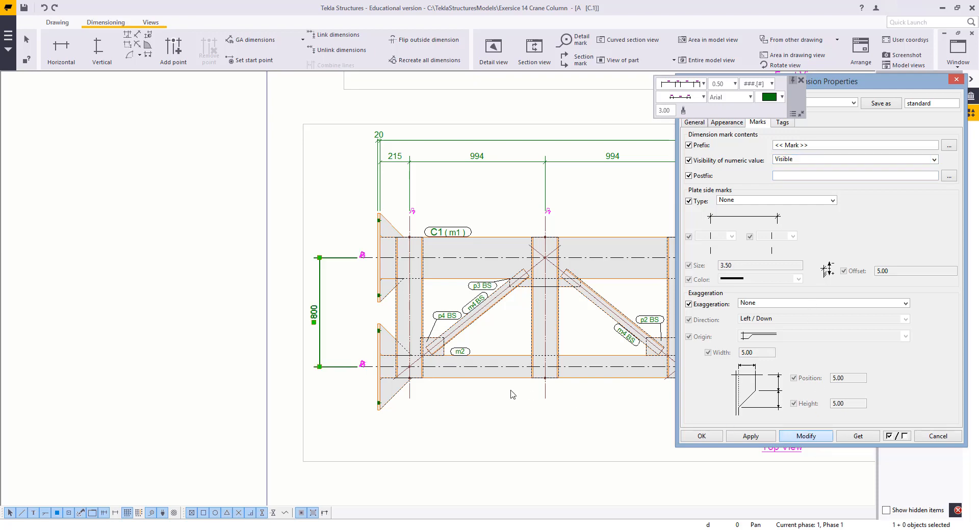
{"action": "left_click", "coordinate": [468, 418]}
{"action": "left_click", "coordinate": [937, 437]}
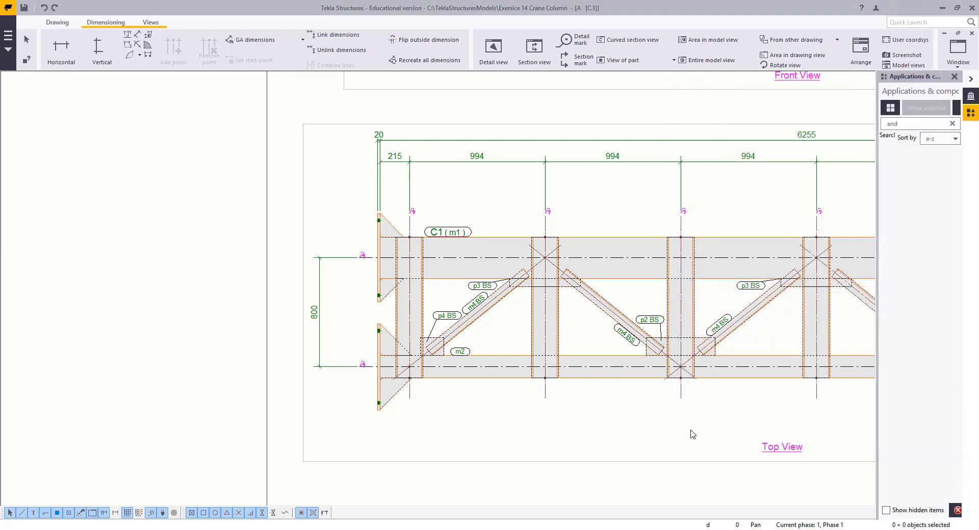
Create section view A-A through the column's end plate in the top view and place it below the top view
{"action": "scroll", "coordinate": [619, 406], "scroll_direction": "down", "scroll_amount": 4}
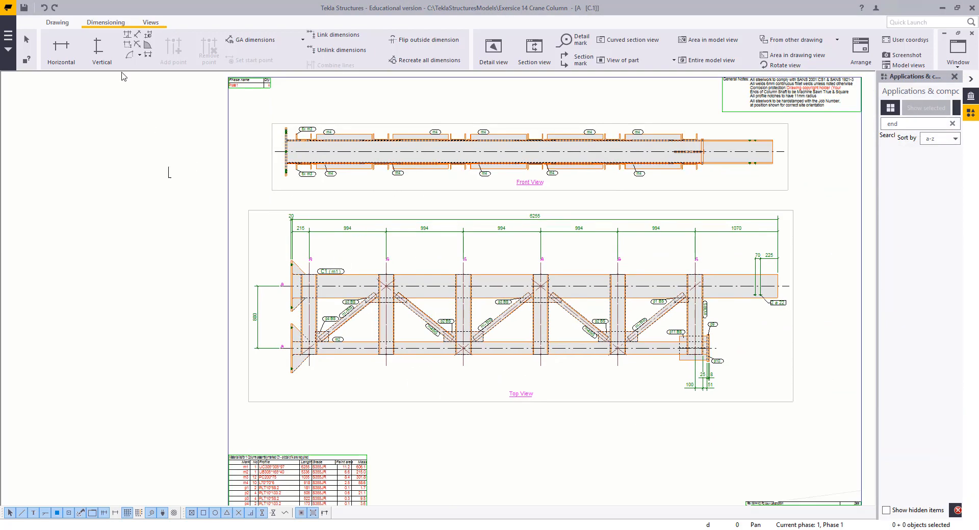
{"action": "left_click", "coordinate": [151, 23]}
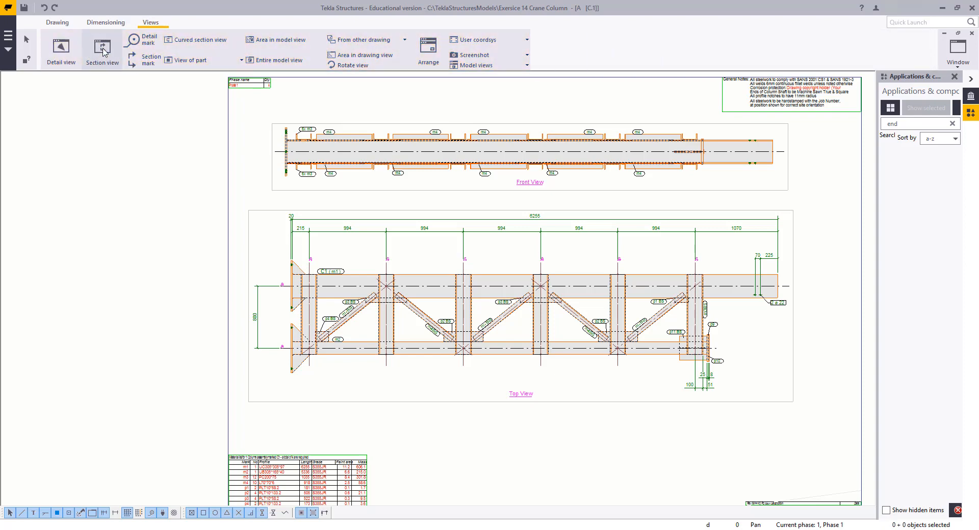
{"action": "left_click", "coordinate": [102, 51]}
{"action": "middle_click_drag", "start_coordinate": [306, 289], "coordinate": [415, 288]}
{"action": "scroll", "coordinate": [415, 289], "scroll_direction": "up", "scroll_amount": 6}
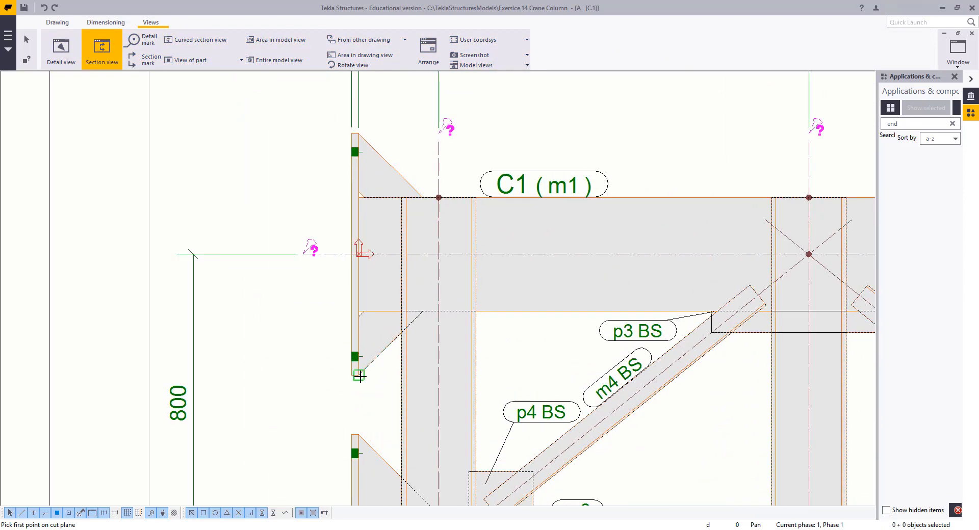
{"action": "scroll", "coordinate": [363, 288], "scroll_direction": "down", "scroll_amount": 2}
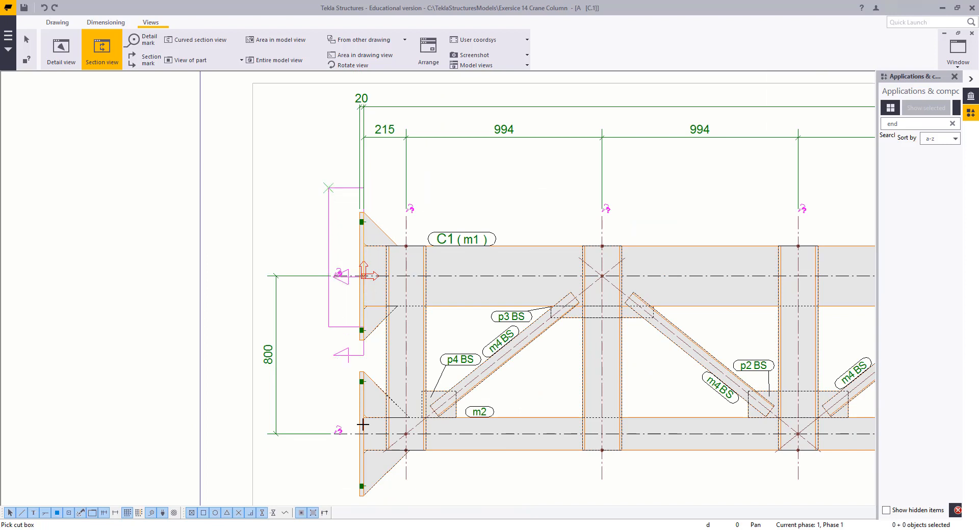
{"action": "middle_click_drag", "start_coordinate": [437, 347], "coordinate": [479, 287]}
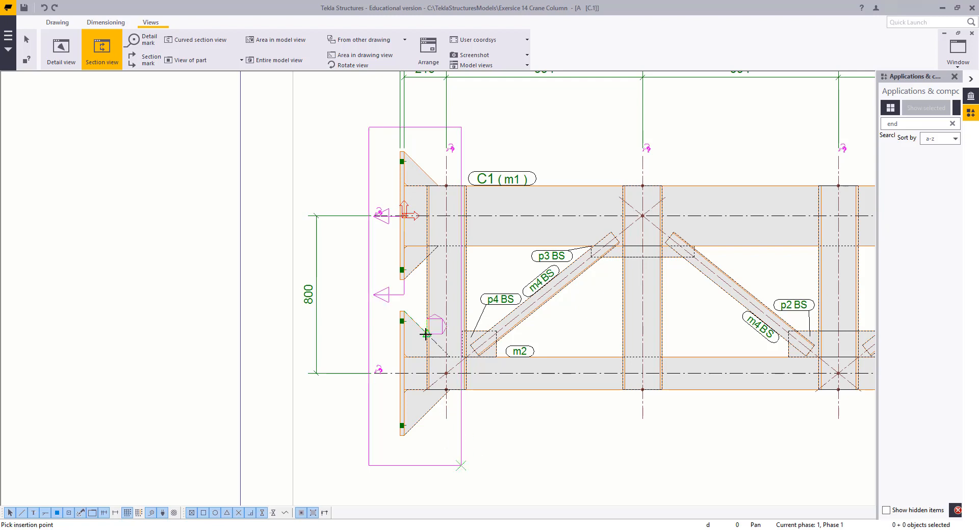
{"action": "scroll", "coordinate": [449, 326], "scroll_direction": "down", "scroll_amount": 5}
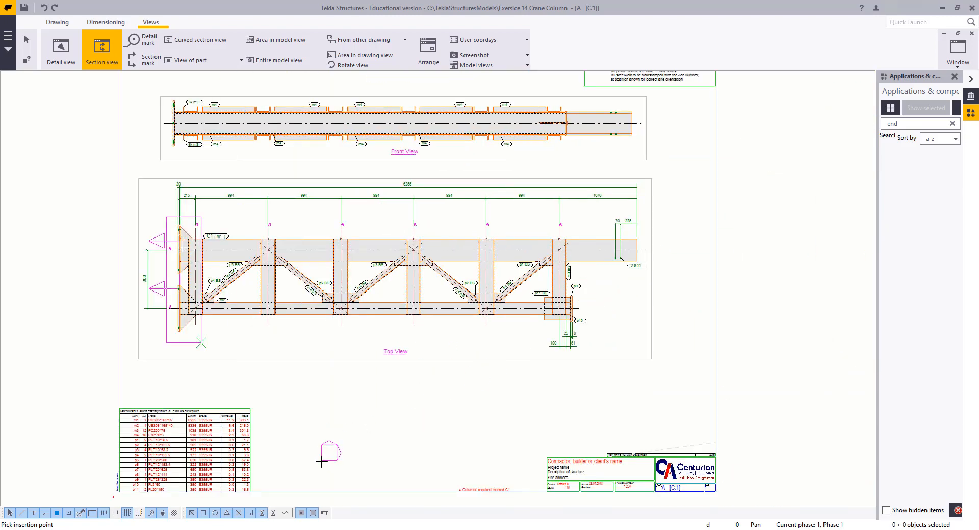
{"action": "left_click", "coordinate": [321, 462]}
Hide the parts behind the end plates from section view A-A
{"action": "scroll", "coordinate": [439, 357], "scroll_direction": "down", "scroll_amount": 2}
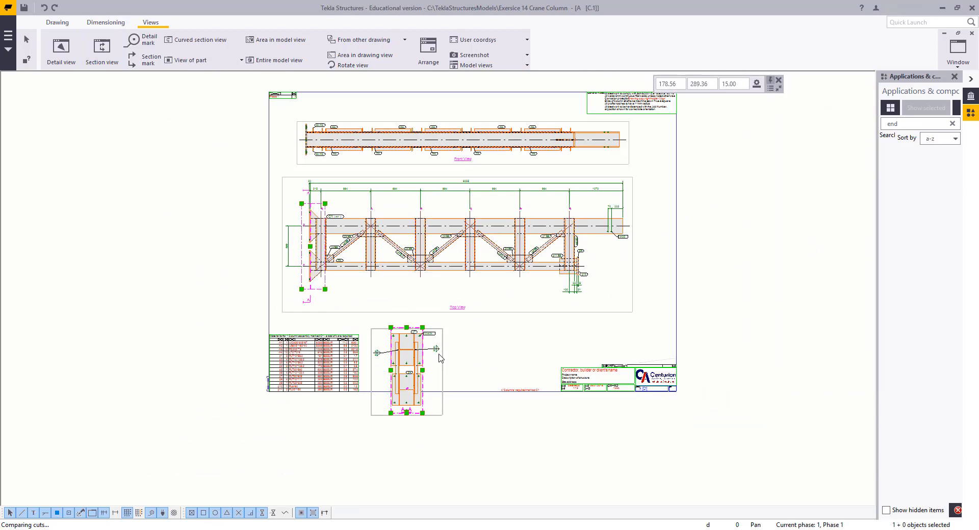
{"action": "scroll", "coordinate": [440, 358], "scroll_direction": "up", "scroll_amount": 3}
{"action": "scroll", "coordinate": [435, 377], "scroll_direction": "up", "scroll_amount": 3}
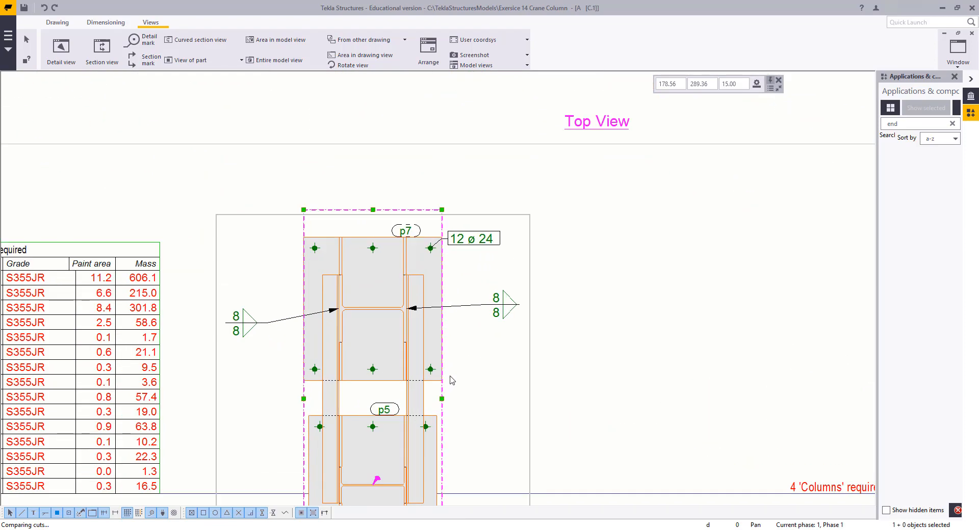
{"action": "middle_click_drag", "start_coordinate": [481, 388], "coordinate": [555, 349]}
{"action": "scroll", "coordinate": [484, 369], "scroll_direction": "up", "scroll_amount": 2}
{"action": "left_click_drag", "start_coordinate": [512, 345], "coordinate": [350, 344]}
{"action": "right_click", "coordinate": [349, 343]}
{"action": "mouse_move", "coordinate": [408, 439]}
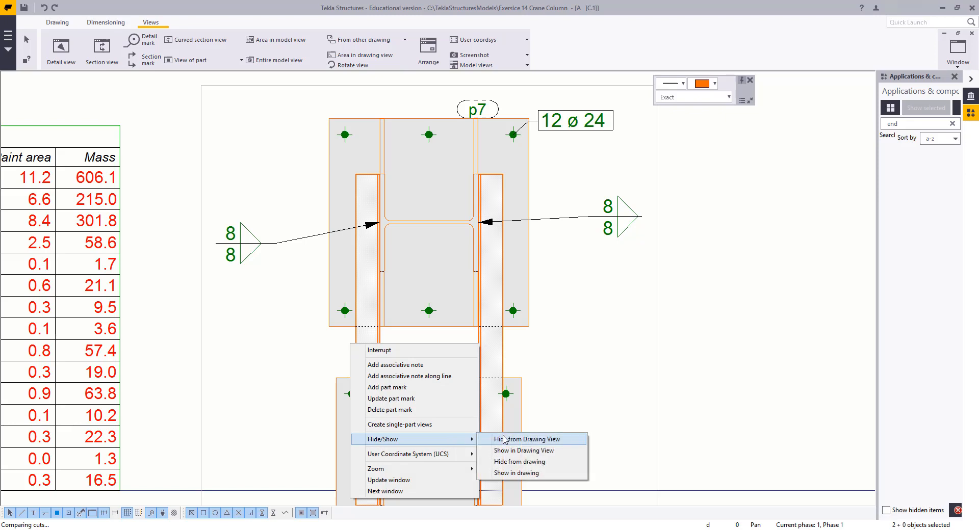
{"action": "left_click", "coordinate": [512, 439]}
Move the Top View title label up closer to the top view
{"action": "scroll", "coordinate": [526, 309], "scroll_direction": "down", "scroll_amount": 2}
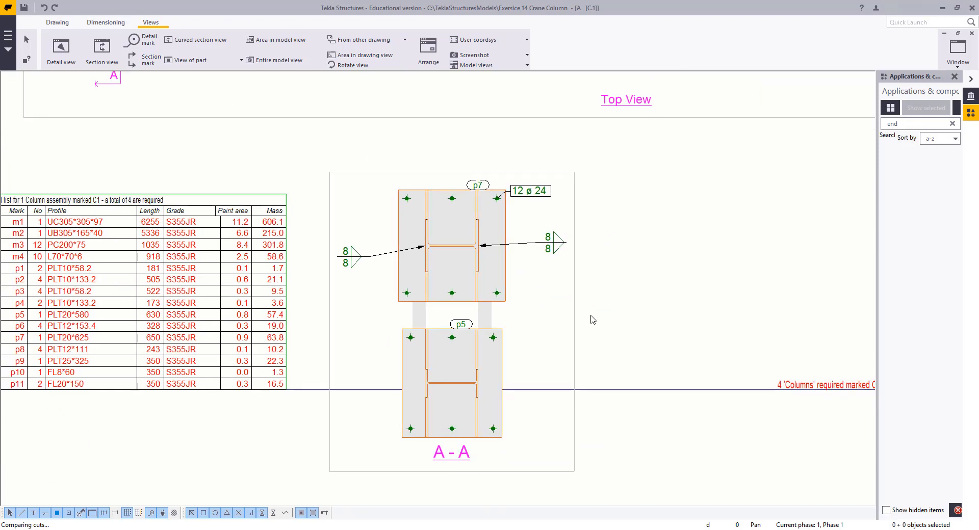
{"action": "scroll", "coordinate": [569, 339], "scroll_direction": "down", "scroll_amount": 2}
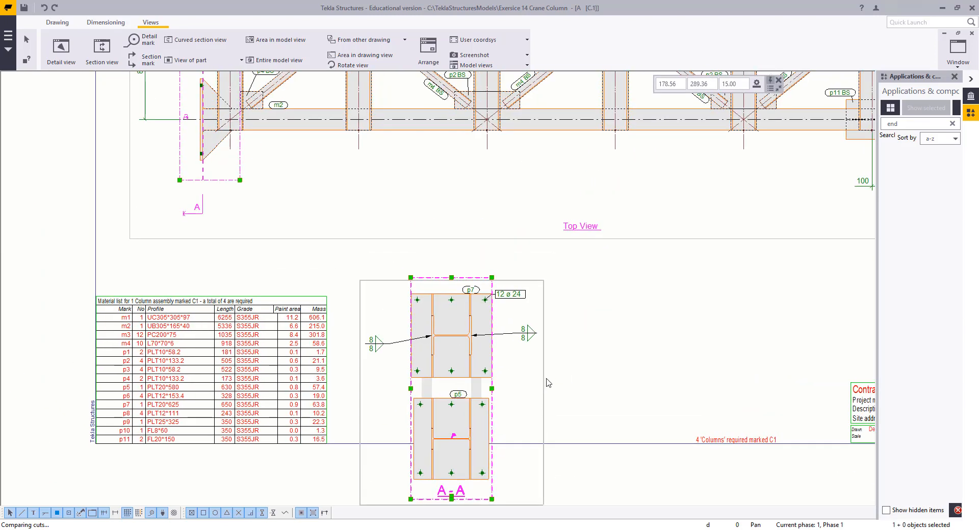
{"action": "middle_click_drag", "start_coordinate": [580, 317], "coordinate": [487, 481]}
{"action": "left_click", "coordinate": [476, 393]}
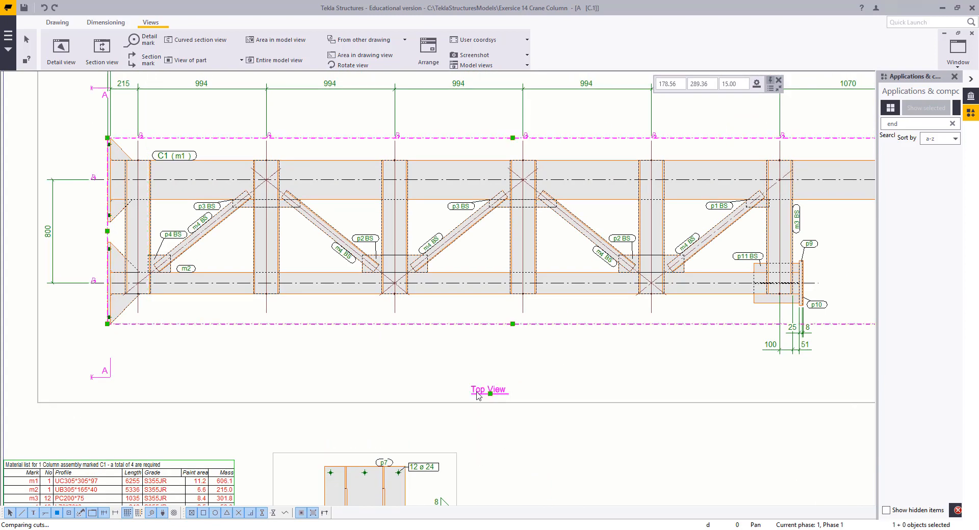
{"action": "mouse_move", "coordinate": [490, 394]}
{"action": "left_mouse_down"}
{"action": "mouse_move", "coordinate": [485, 329]}
{"action": "mouse_move", "coordinate": [485, 343]}
{"action": "left_mouse_up"}
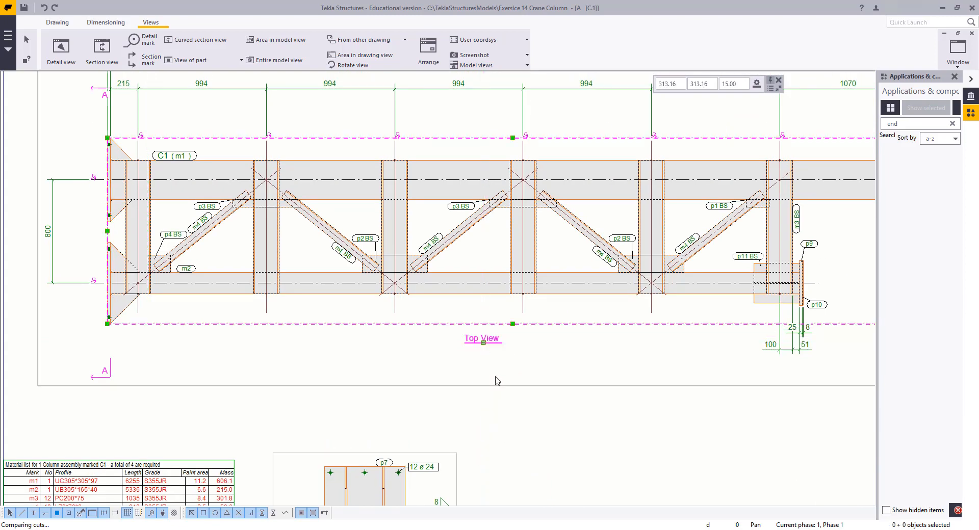
Reposition the section A-A cut mark labels closer to the column in the top view
{"action": "scroll", "coordinate": [547, 414], "scroll_direction": "down", "scroll_amount": 1}
{"action": "left_click", "coordinate": [563, 439]}
{"action": "scroll", "coordinate": [453, 373], "scroll_direction": "down", "scroll_amount": 1}
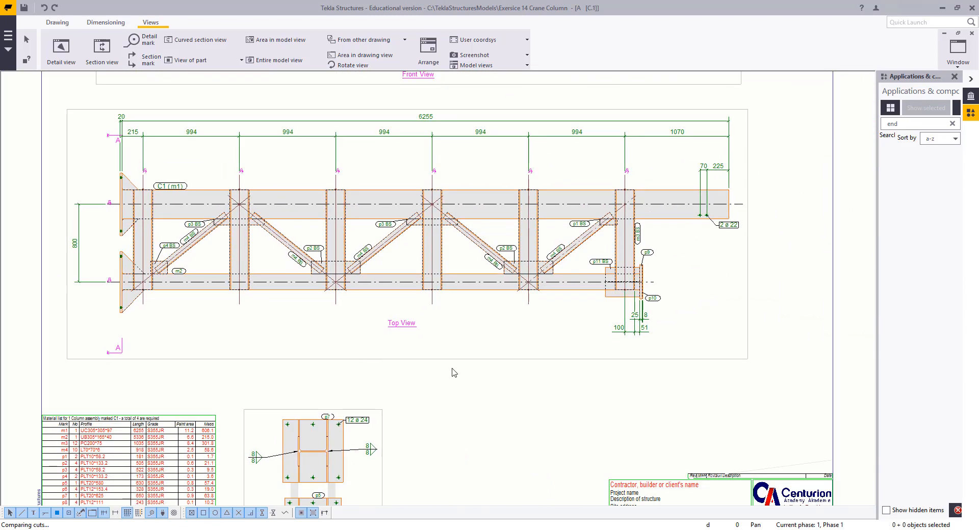
{"action": "left_click", "coordinate": [122, 357]}
{"action": "left_click", "coordinate": [120, 352]}
{"action": "left_click_drag", "start_coordinate": [122, 353], "coordinate": [141, 331]}
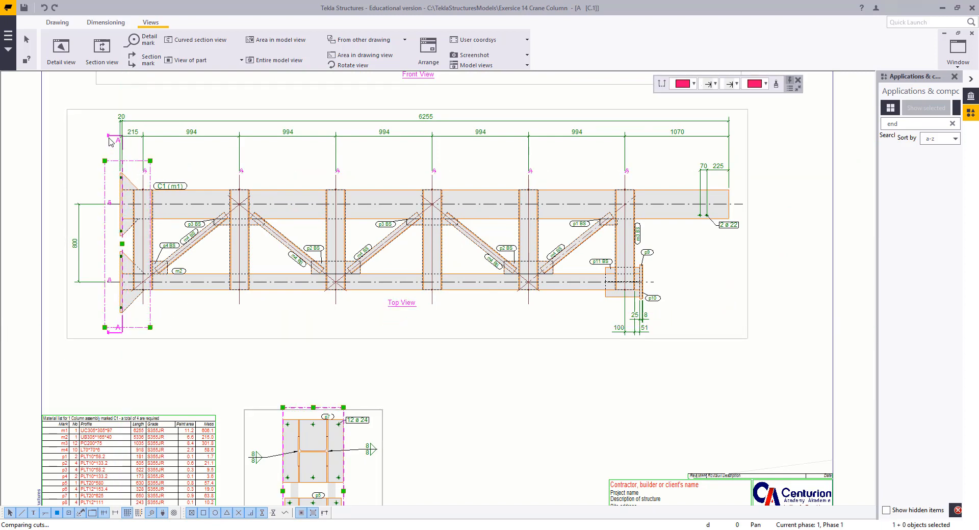
{"action": "left_click_drag", "start_coordinate": [108, 137], "coordinate": [108, 148]}
{"action": "left_click", "coordinate": [109, 165]}
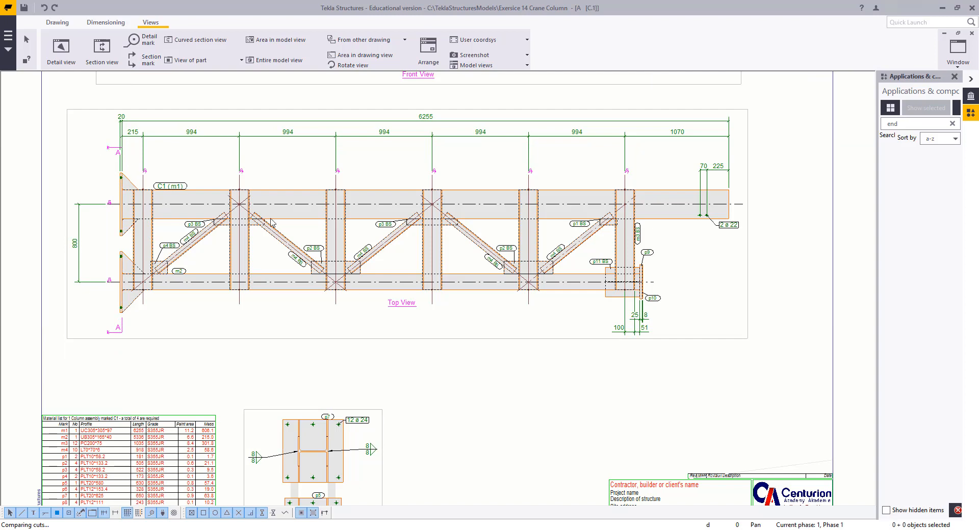
Move section view A-A up so it sits just beneath the top view
{"action": "scroll", "coordinate": [369, 315], "scroll_direction": "up", "scroll_amount": 1}
{"action": "left_click", "coordinate": [406, 304]}
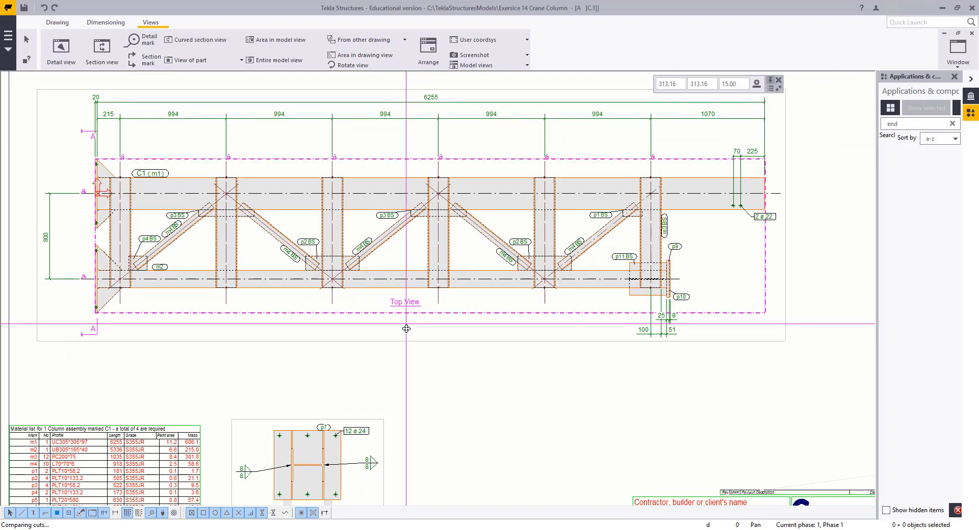
{"action": "left_click", "coordinate": [463, 396]}
{"action": "scroll", "coordinate": [463, 397], "scroll_direction": "down", "scroll_amount": 3}
{"action": "middle_click_drag", "start_coordinate": [463, 397], "coordinate": [507, 265]}
{"action": "scroll", "coordinate": [507, 265], "scroll_direction": "up", "scroll_amount": 2}
{"action": "left_click", "coordinate": [435, 373]}
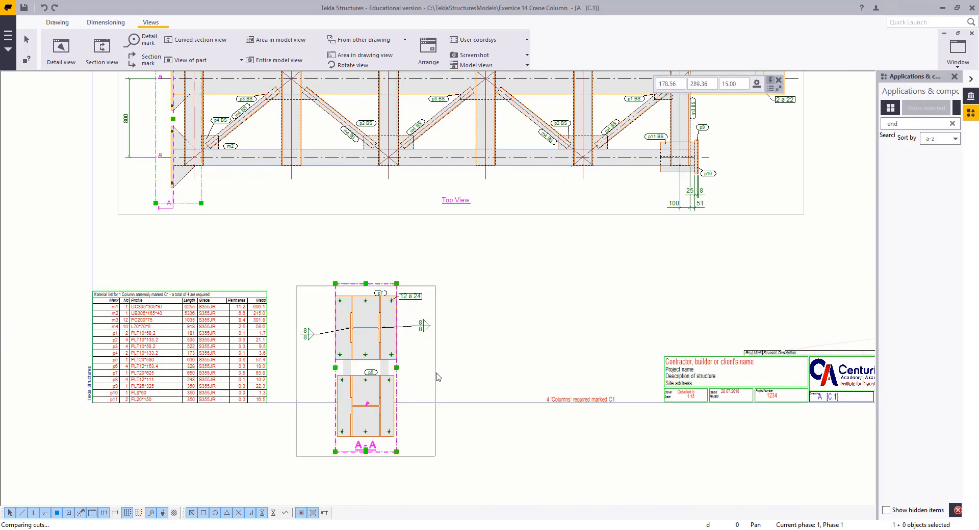
{"action": "mouse_move", "coordinate": [435, 372]}
{"action": "left_mouse_down"}
{"action": "mouse_move", "coordinate": [434, 299]}
{"action": "mouse_move", "coordinate": [438, 308]}
{"action": "left_mouse_up"}
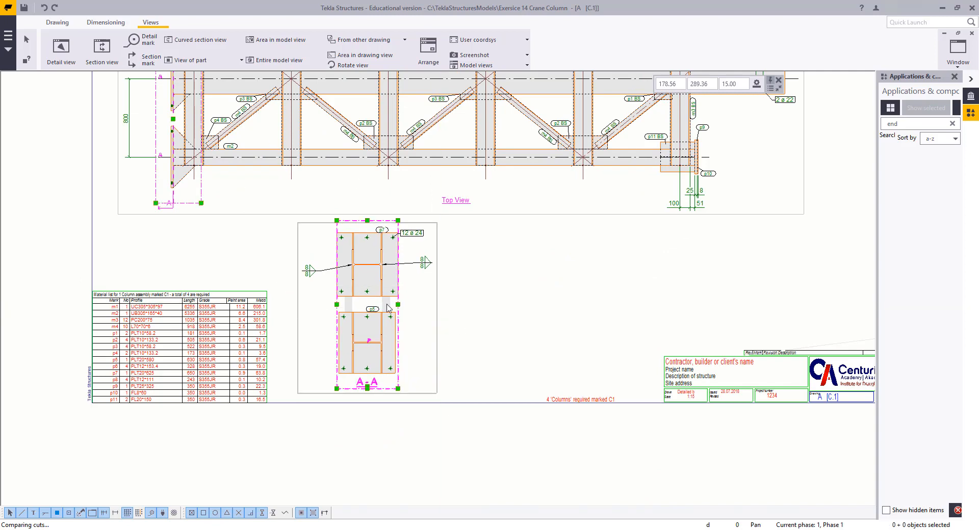
{"action": "left_click_drag", "start_coordinate": [474, 450], "coordinate": [434, 289]}
{"action": "middle_click_drag", "start_coordinate": [372, 224], "coordinate": [453, 283]}
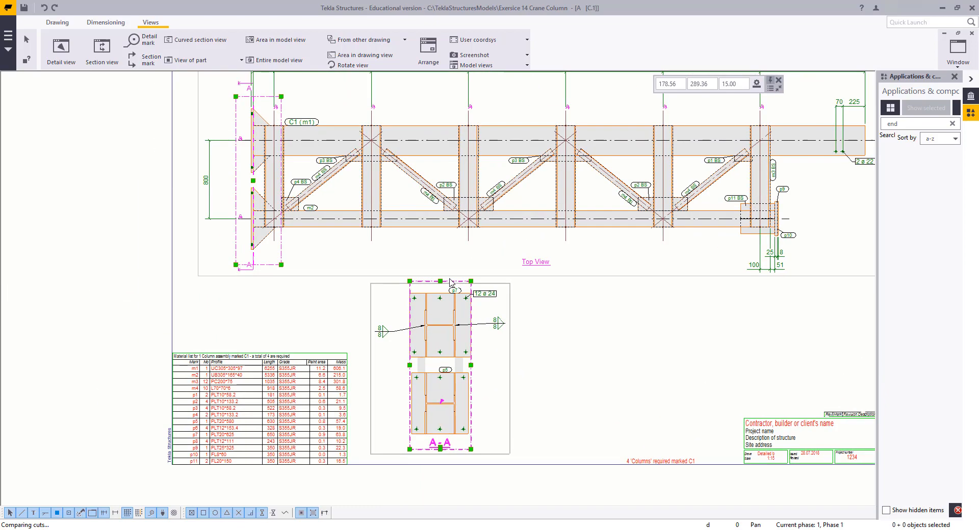
{"action": "scroll", "coordinate": [453, 285], "scroll_direction": "up", "scroll_amount": 10}
{"action": "scroll", "coordinate": [414, 224], "scroll_direction": "down", "scroll_amount": 6}
{"action": "middle_click_drag", "start_coordinate": [508, 350], "coordinate": [532, 274]}
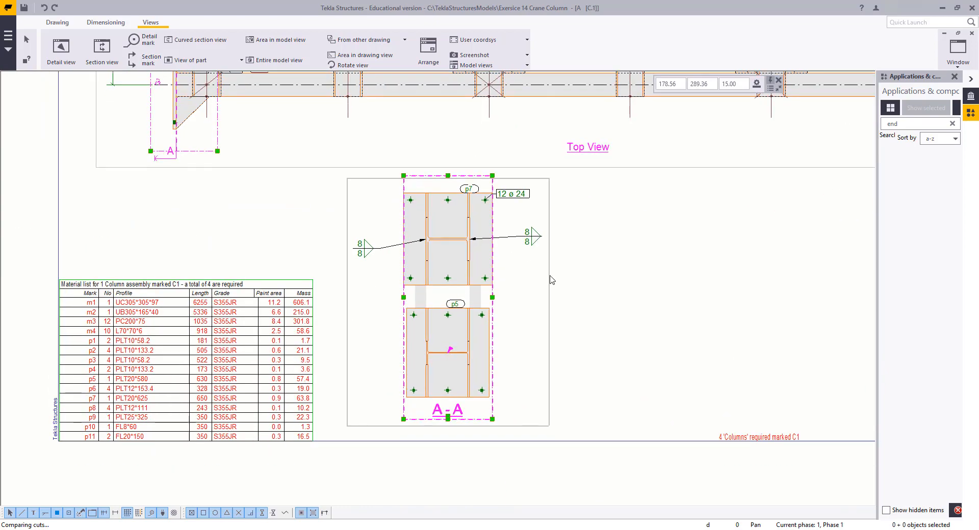
{"action": "mouse_move", "coordinate": [550, 264]}
{"action": "left_mouse_down"}
{"action": "mouse_move", "coordinate": [553, 341]}
{"action": "mouse_move", "coordinate": [582, 361]}
{"action": "left_mouse_up"}
{"action": "scroll", "coordinate": [528, 308], "scroll_direction": "down", "scroll_amount": 4}
{"action": "mouse_move", "coordinate": [438, 290]}
{"action": "middle_mouse_down"}
{"action": "mouse_move", "coordinate": [204, 409]}
{"action": "mouse_move", "coordinate": [284, 350]}
{"action": "mouse_move", "coordinate": [313, 347]}
{"action": "middle_mouse_up"}
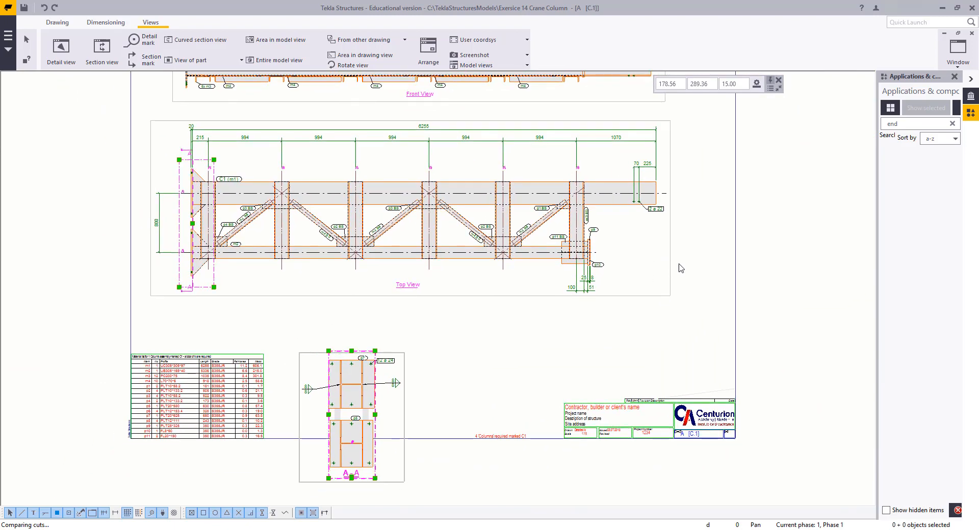
{"action": "scroll", "coordinate": [469, 375], "scroll_direction": "up", "scroll_amount": 5}
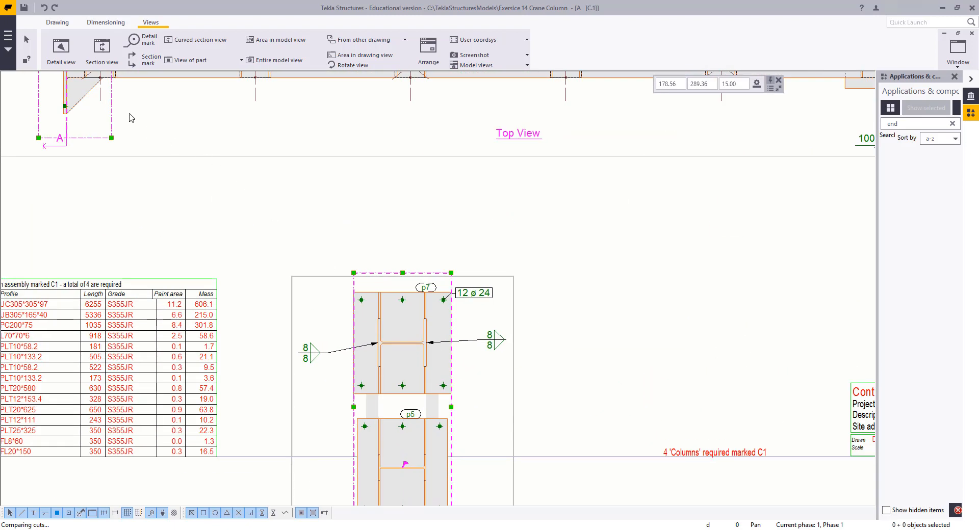
Create a horizontal dimension across the end plate edges and bolt holes in section view A-A
{"action": "left_click", "coordinate": [101, 24]}
{"action": "left_click", "coordinate": [61, 49]}
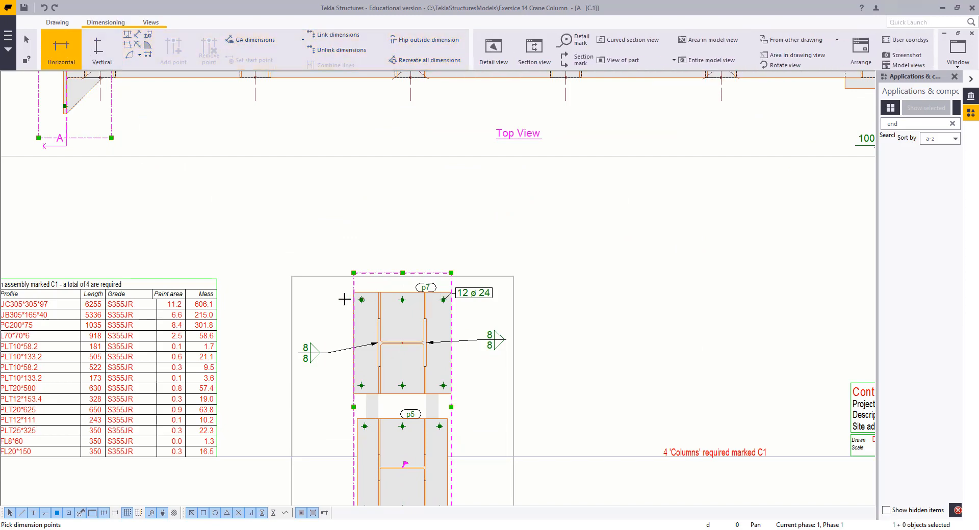
{"action": "left_click", "coordinate": [402, 300]}
{"action": "scroll", "coordinate": [434, 299], "scroll_direction": "up", "scroll_amount": 3}
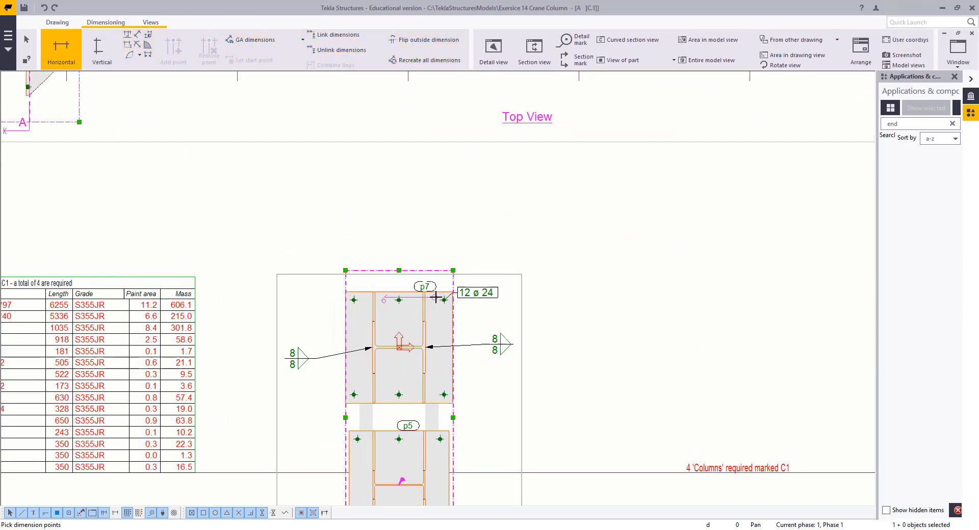
{"action": "left_click", "coordinate": [447, 301]}
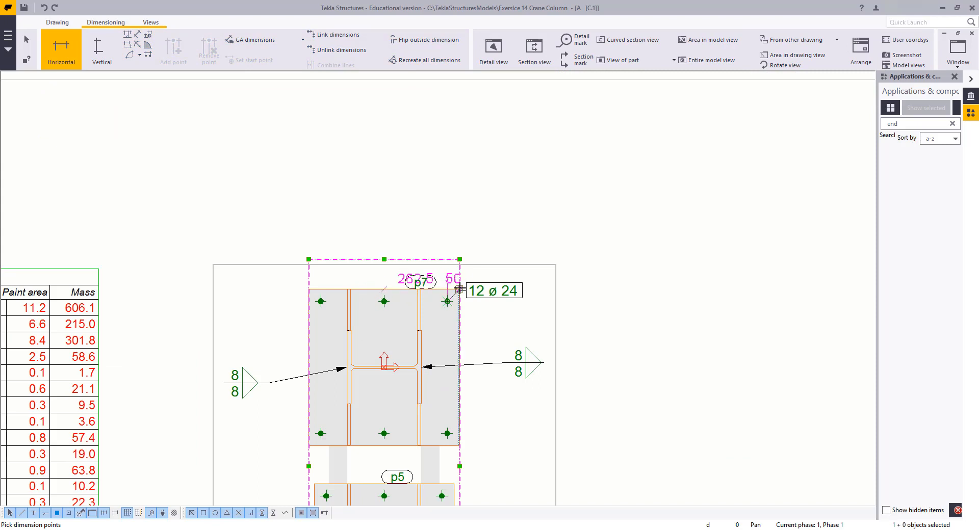
{"action": "left_click", "coordinate": [320, 302]}
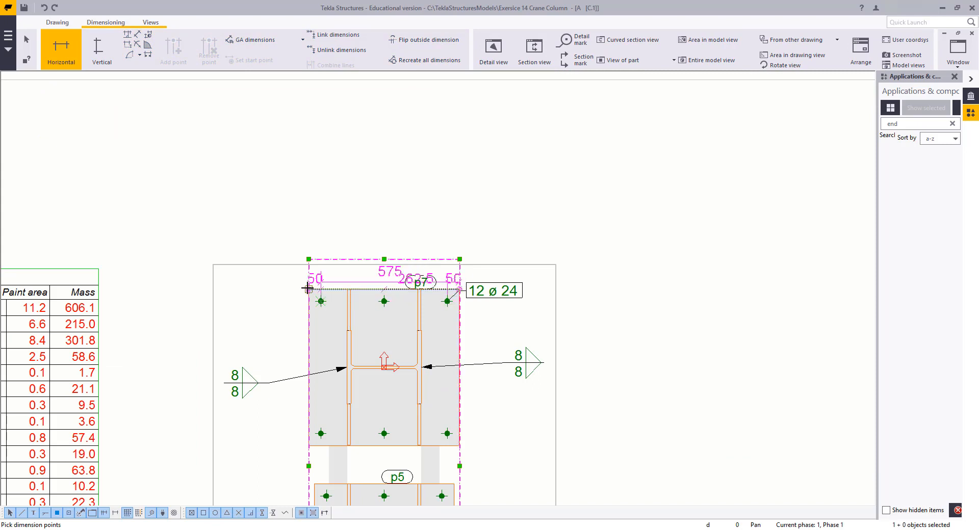
{"action": "left_click", "coordinate": [308, 289]}
{"action": "left_click", "coordinate": [301, 242]}
{"action": "key", "text": "Escape"}
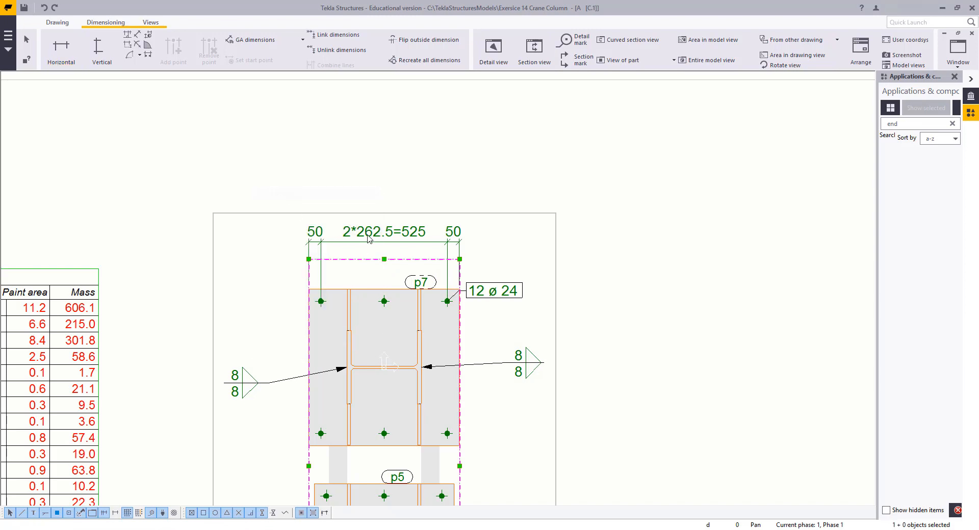
Set the new dimension's Combine equal dimensions option to Off and apply the modification
{"action": "double_click", "coordinate": [384, 242]}
{"action": "left_click", "coordinate": [851, 298]}
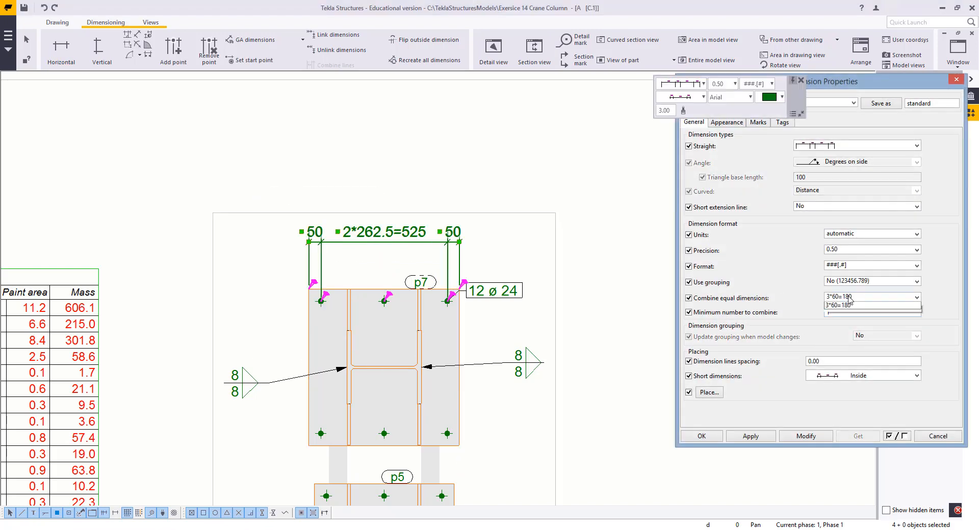
{"action": "left_click", "coordinate": [849, 305]}
{"action": "left_click", "coordinate": [790, 438]}
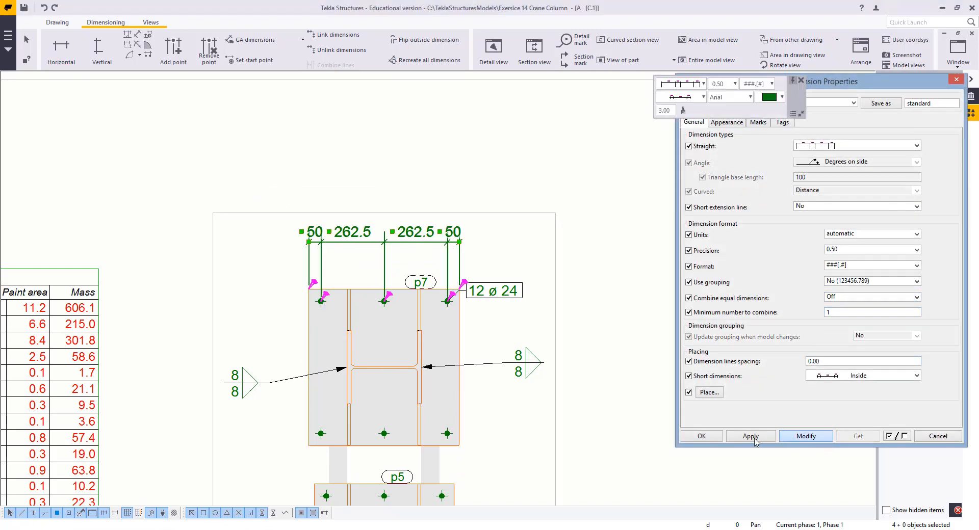
{"action": "left_click", "coordinate": [701, 436]}
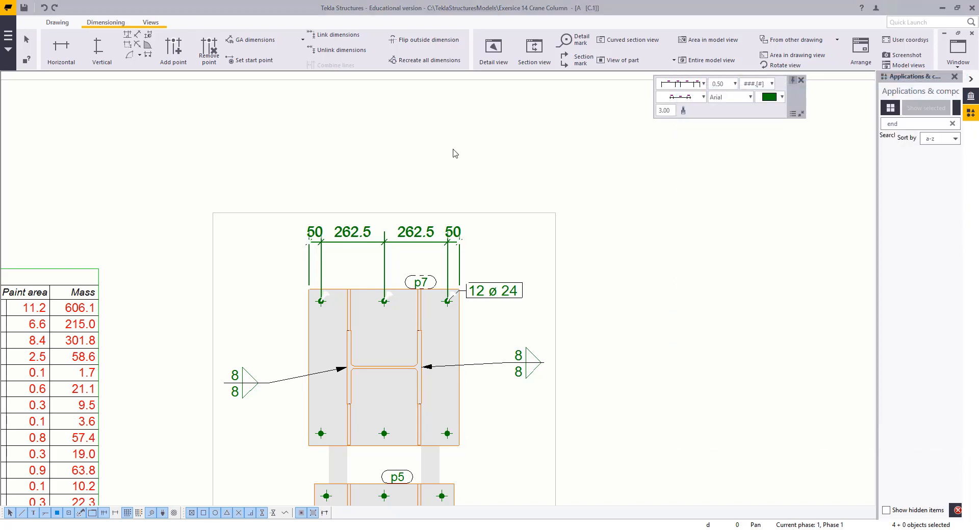
Set the dimension's Short dimensions option to Outside and apply the modification
{"action": "double_click", "coordinate": [401, 233]}
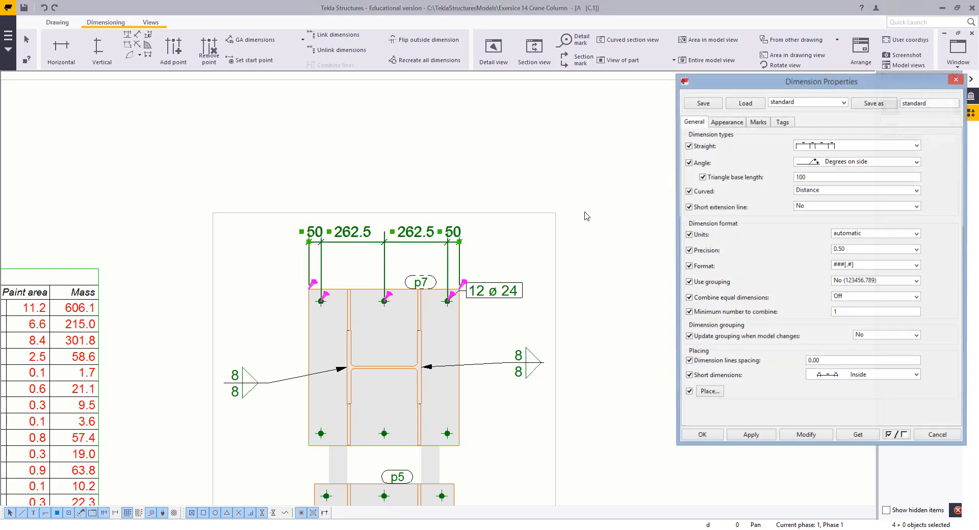
{"action": "left_click", "coordinate": [876, 377]}
{"action": "left_click", "coordinate": [857, 399]}
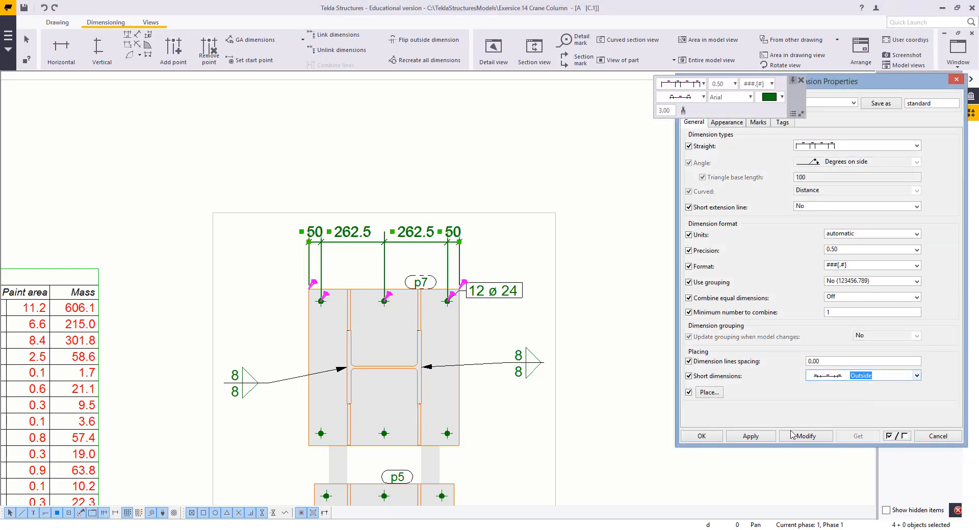
{"action": "left_click", "coordinate": [795, 437]}
{"action": "left_click", "coordinate": [408, 96]}
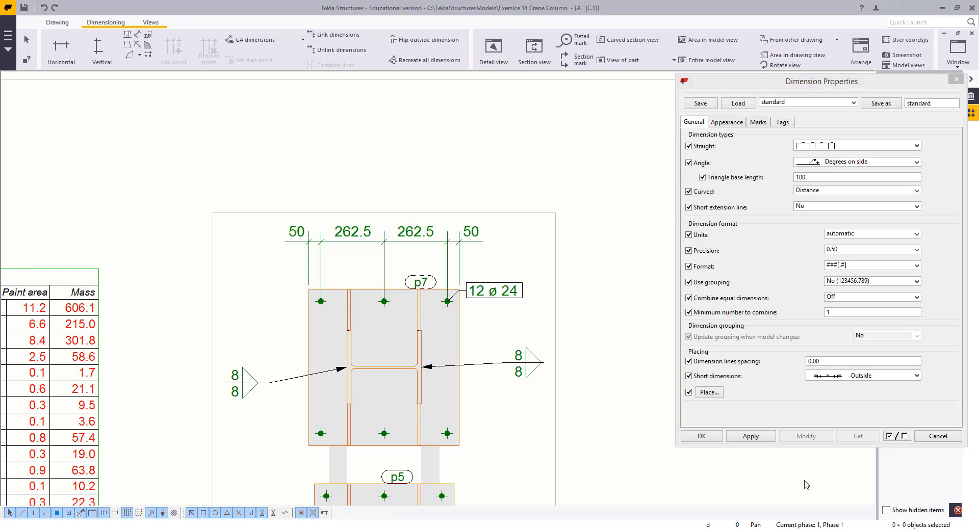
{"action": "left_click", "coordinate": [752, 437]}
{"action": "left_click", "coordinate": [701, 437]}
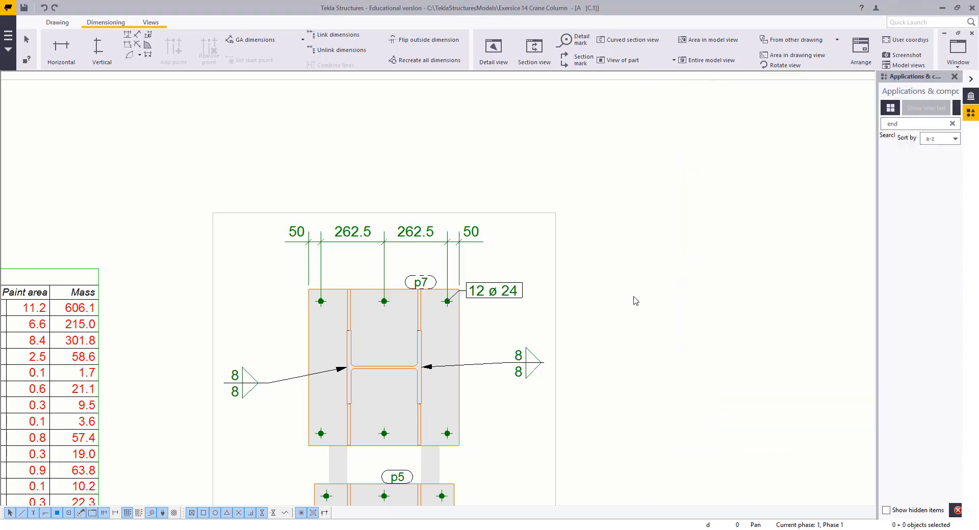
Add an overall horizontal dimension across the upper end plate in section view A-A
{"action": "left_click", "coordinate": [61, 46]}
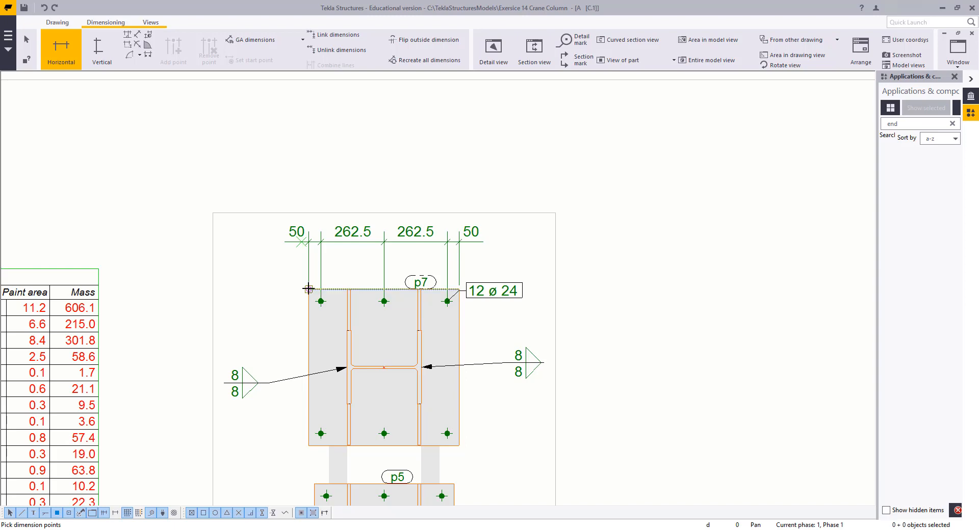
{"action": "left_click", "coordinate": [459, 289]}
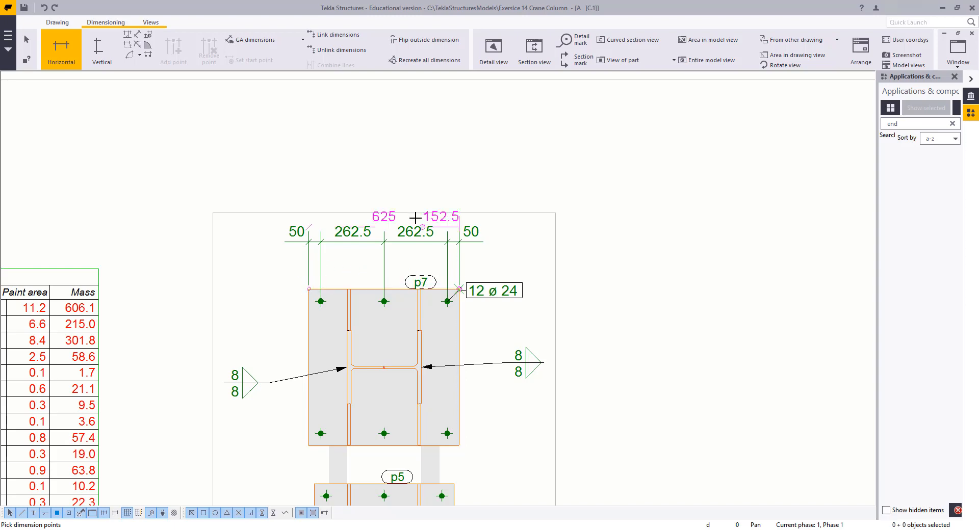
{"action": "middle_click", "coordinate": [416, 217]}
Create a horizontal dimension chain across the lower end plate edges and bolt holes in section view A-A
{"action": "scroll", "coordinate": [422, 196], "scroll_direction": "down", "scroll_amount": 5}
{"action": "scroll", "coordinate": [436, 377], "scroll_direction": "up", "scroll_amount": 5}
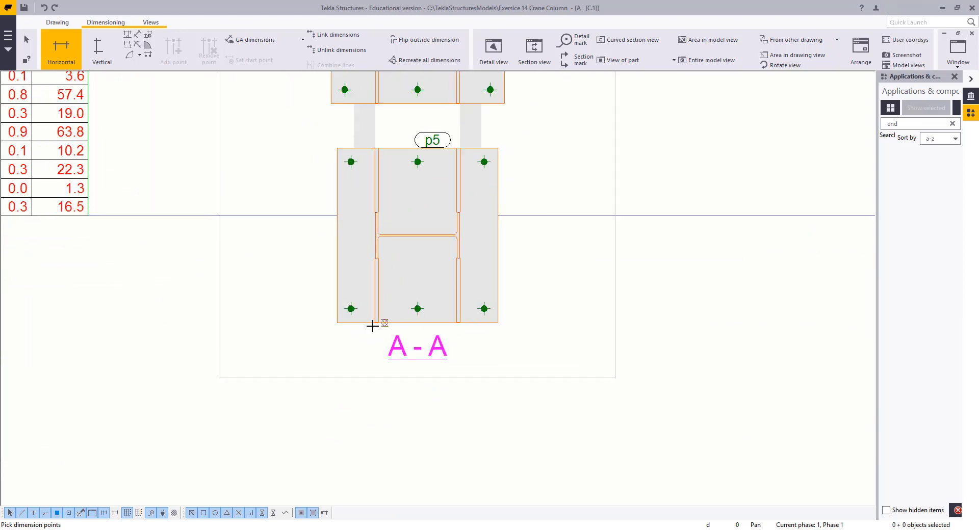
{"action": "left_click", "coordinate": [418, 308]}
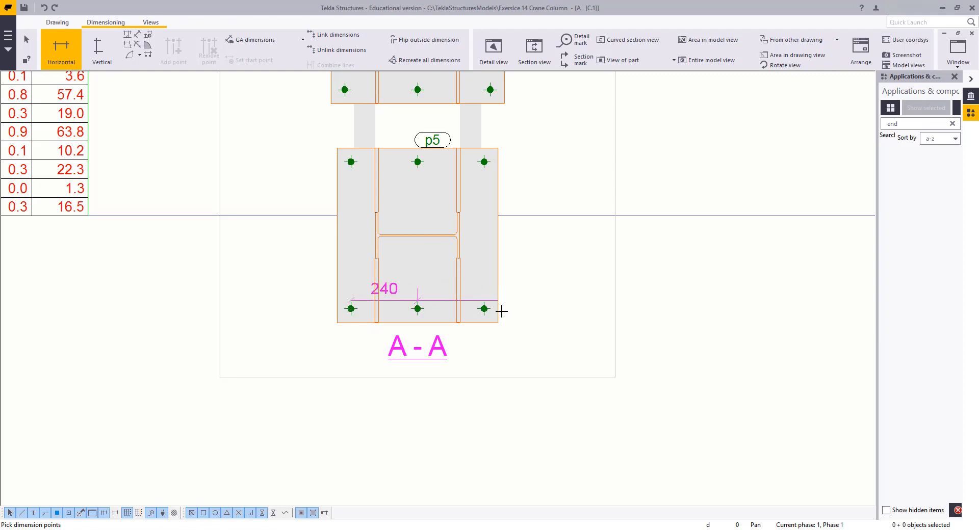
{"action": "left_click", "coordinate": [483, 308]}
{"action": "left_click", "coordinate": [498, 323]}
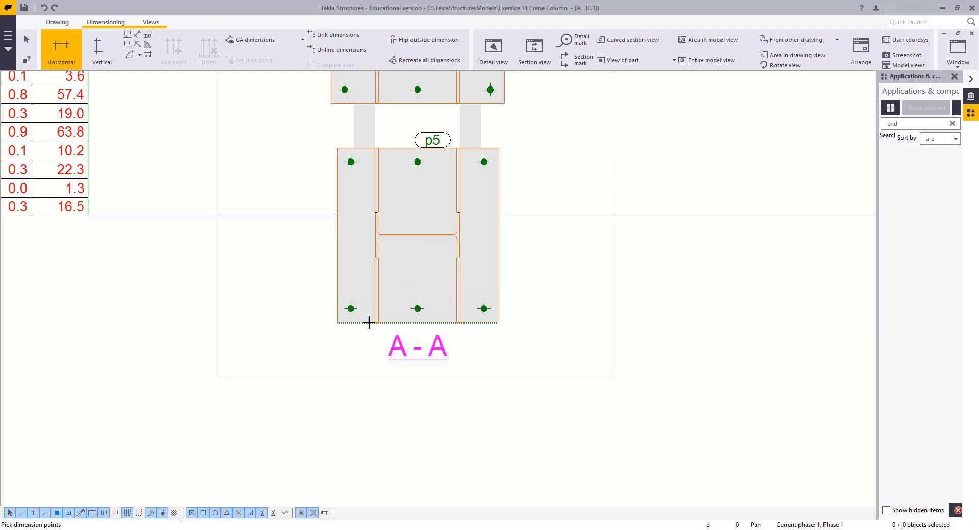
{"action": "left_click", "coordinate": [337, 322]}
{"action": "middle_click", "coordinate": [368, 400]}
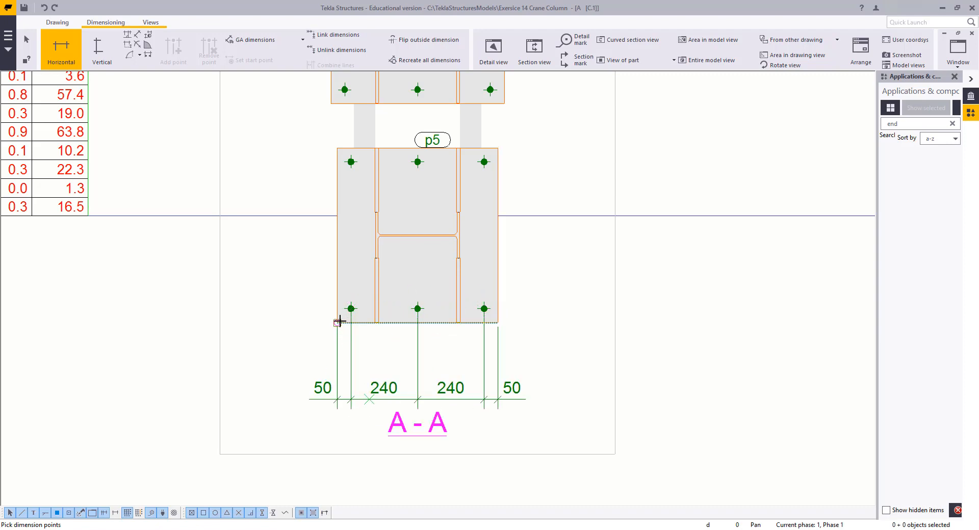
Add an overall horizontal dimension across the lower end plate width beneath the chain and end the command
{"action": "left_click", "coordinate": [339, 321]}
{"action": "left_click", "coordinate": [497, 322]}
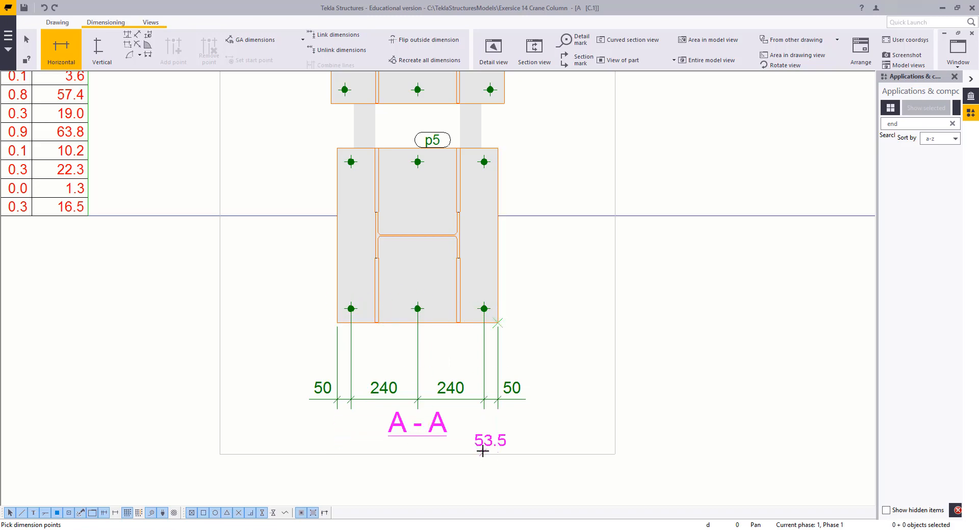
{"action": "middle_click", "coordinate": [482, 451]}
{"action": "middle_click_drag", "start_coordinate": [435, 370], "coordinate": [579, 466]}
{"action": "right_click", "coordinate": [229, 128]}
{"action": "left_click", "coordinate": [250, 136]}
{"action": "left_click", "coordinate": [102, 59]}
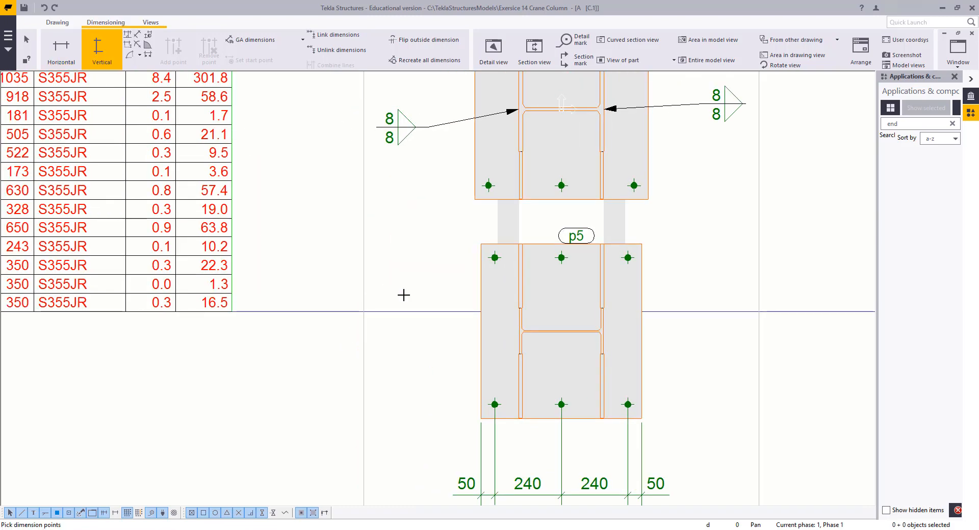
{"action": "scroll", "coordinate": [491, 245], "scroll_direction": "down", "scroll_amount": 3}
{"action": "scroll", "coordinate": [525, 186], "scroll_direction": "down", "scroll_amount": 2}
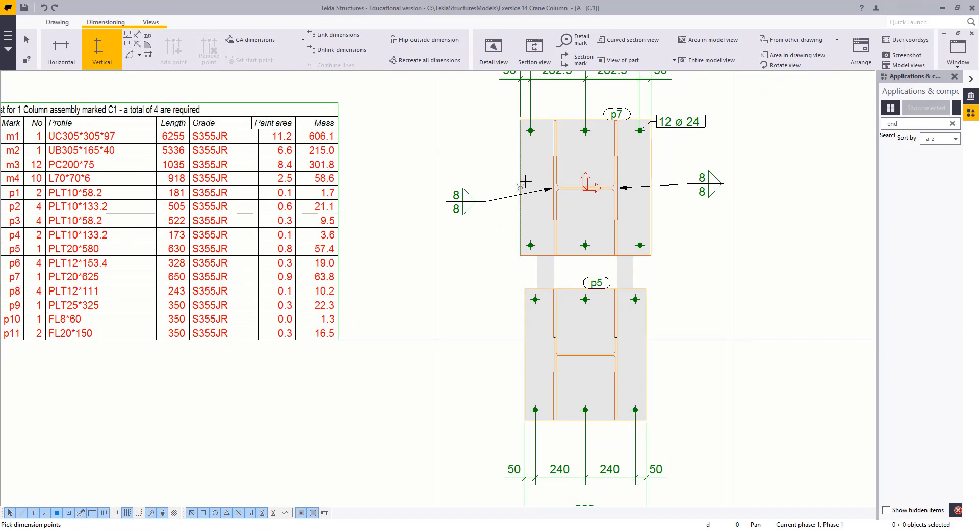
{"action": "right_click", "coordinate": [440, 169]}
{"action": "left_click", "coordinate": [545, 173]}
Edit the drawing part properties of the column parts in section A-A, applying the center line setting to each
{"action": "double_click", "coordinate": [555, 172]}
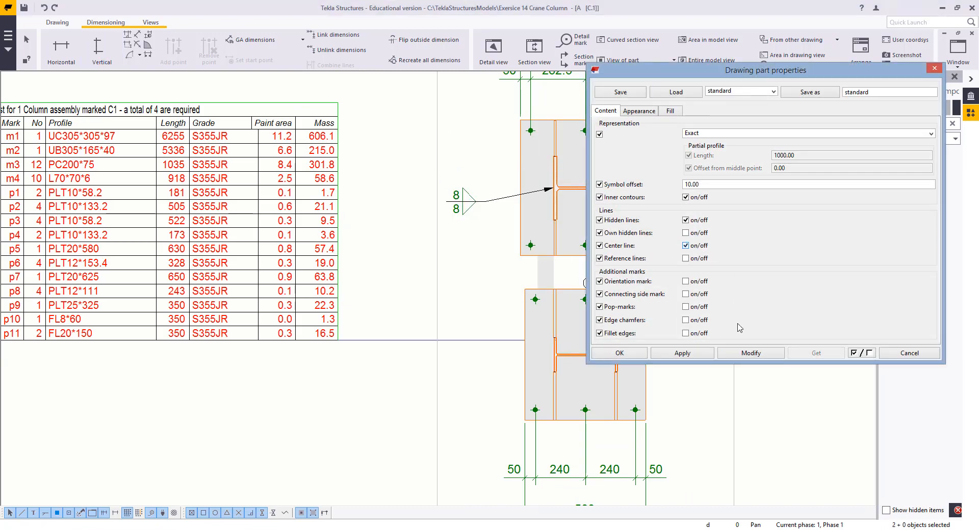
{"action": "middle_click_drag", "start_coordinate": [576, 283], "coordinate": [386, 270]}
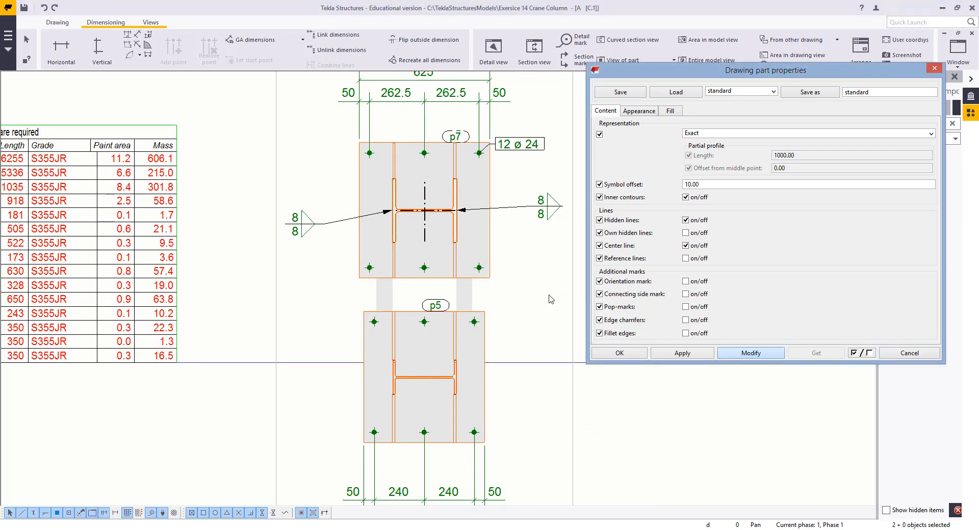
{"action": "left_click", "coordinate": [739, 356]}
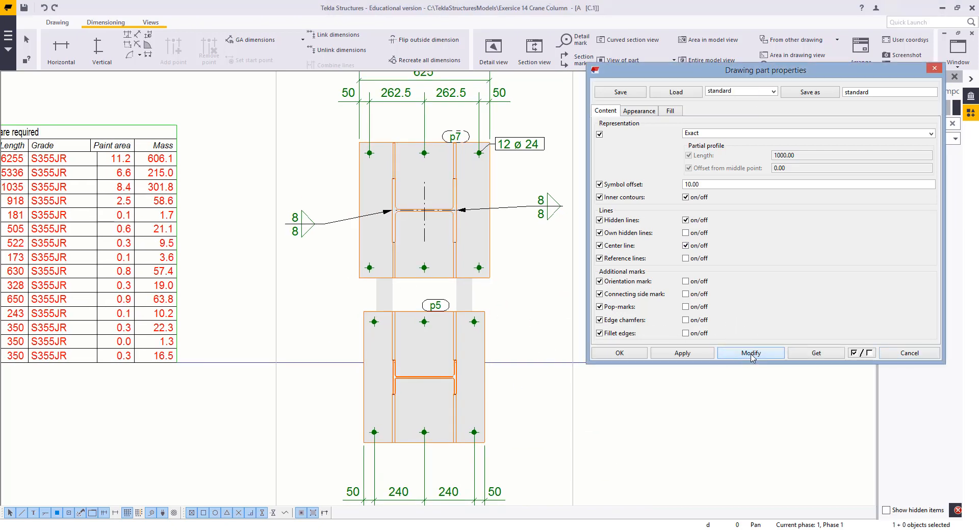
{"action": "left_click", "coordinate": [903, 353]}
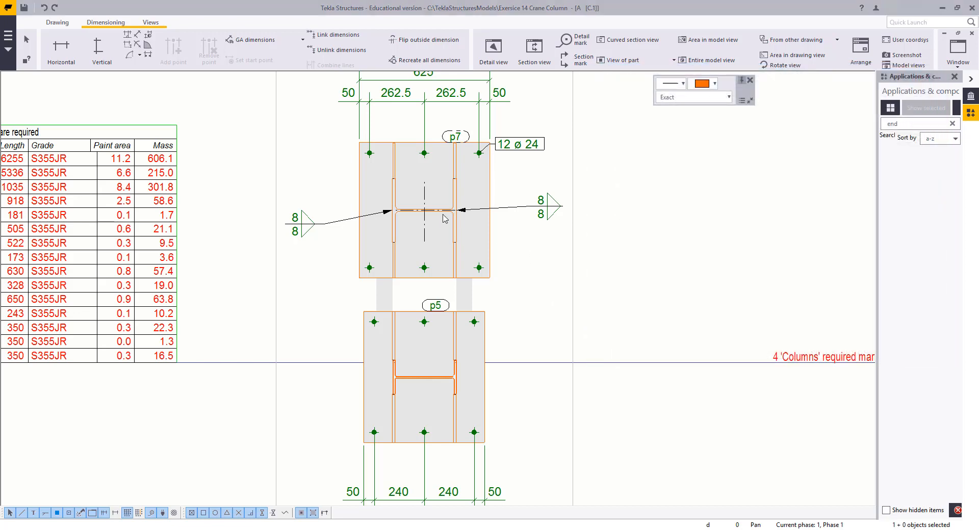
{"action": "double_click", "coordinate": [444, 218]}
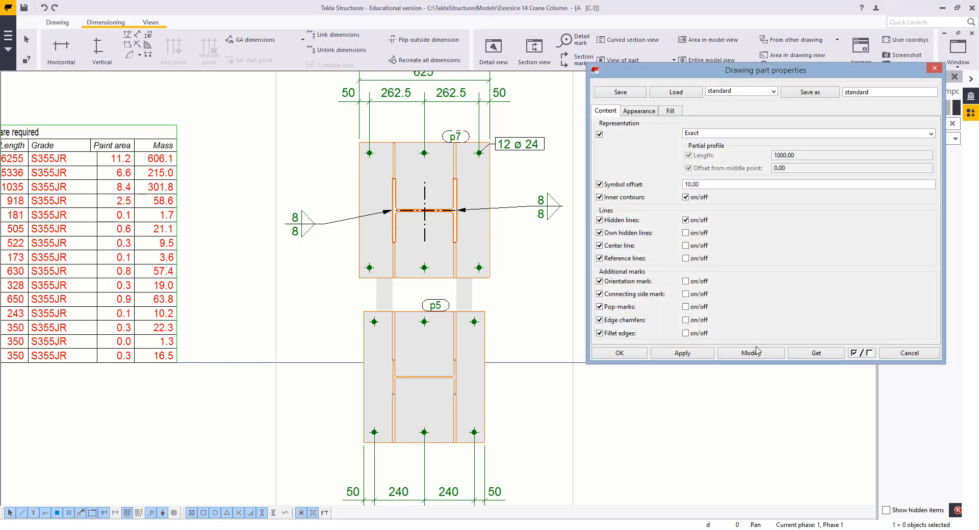
{"action": "left_click", "coordinate": [751, 352]}
{"action": "left_click", "coordinate": [900, 356]}
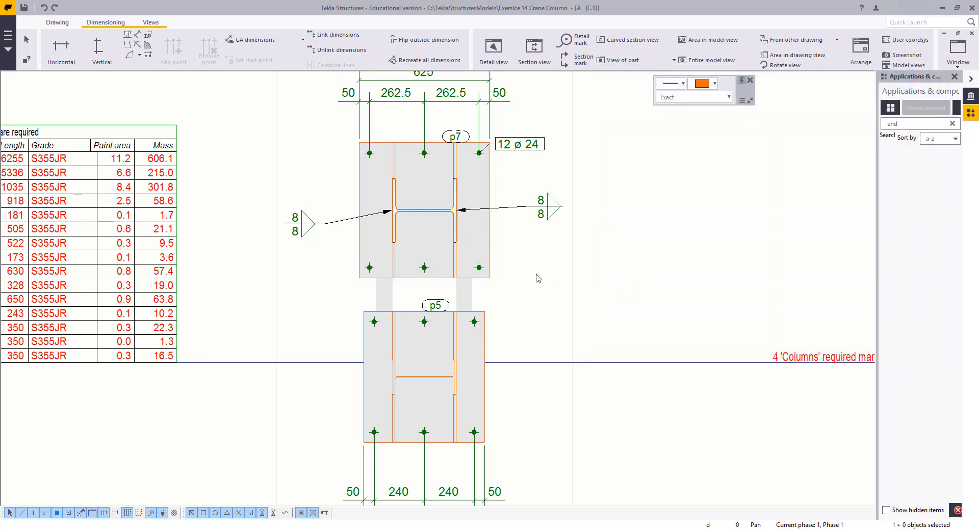
Start the Line tool and set its line type to dash-dot
{"action": "left_click", "coordinate": [523, 283]}
{"action": "scroll", "coordinate": [559, 341], "scroll_direction": "down", "scroll_amount": 5}
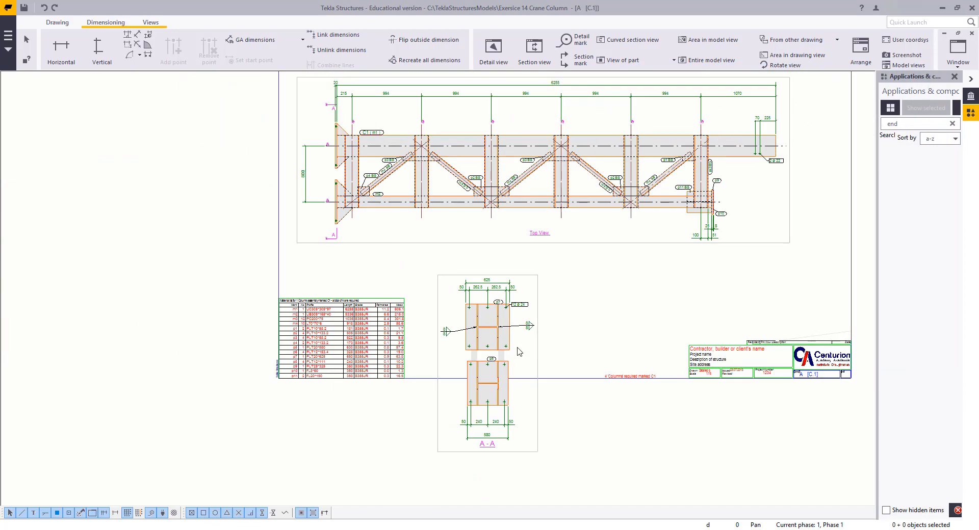
{"action": "scroll", "coordinate": [519, 351], "scroll_direction": "up", "scroll_amount": 4}
{"action": "middle_click_drag", "start_coordinate": [498, 460], "coordinate": [508, 413]}
{"action": "middle_click_drag", "start_coordinate": [479, 238], "coordinate": [491, 459]}
{"action": "scroll", "coordinate": [491, 459], "scroll_direction": "down", "scroll_amount": 2}
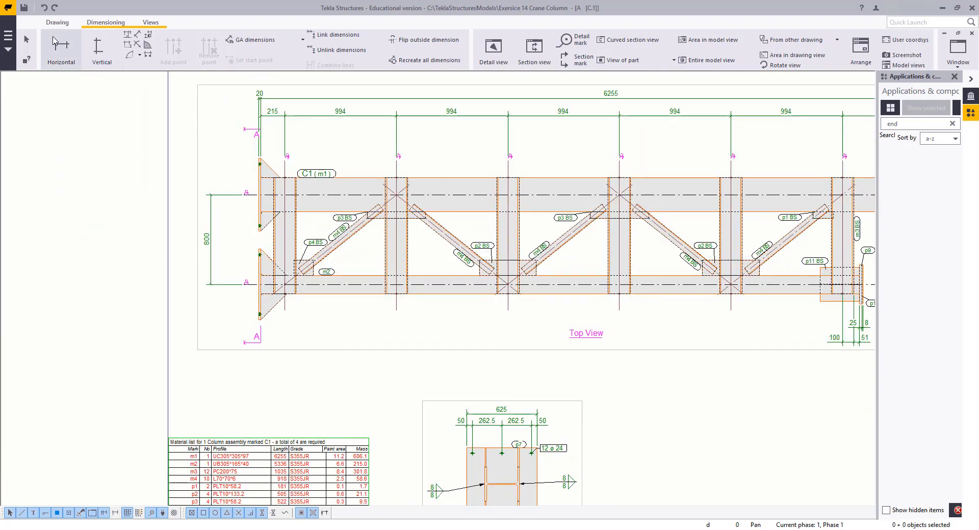
{"action": "left_click", "coordinate": [57, 22]}
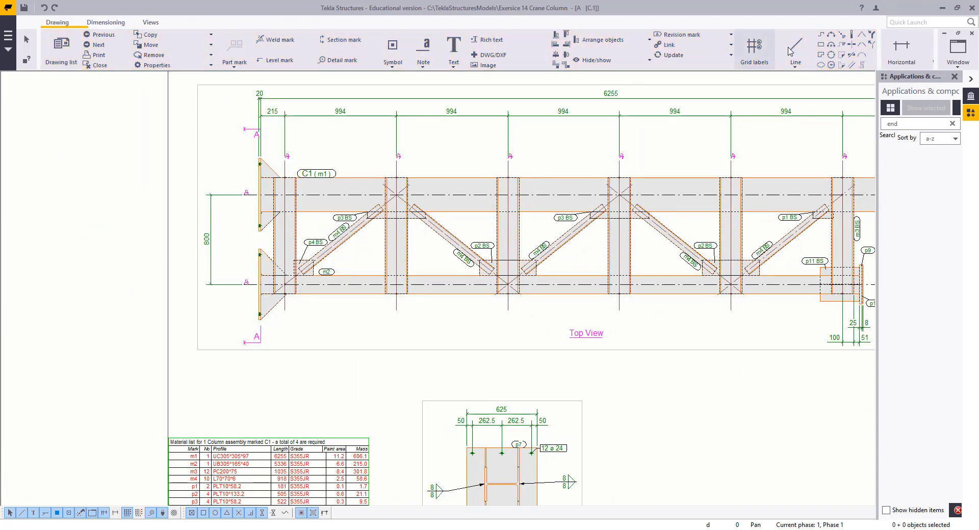
{"action": "left_click", "coordinate": [795, 51], "text": "shift"}
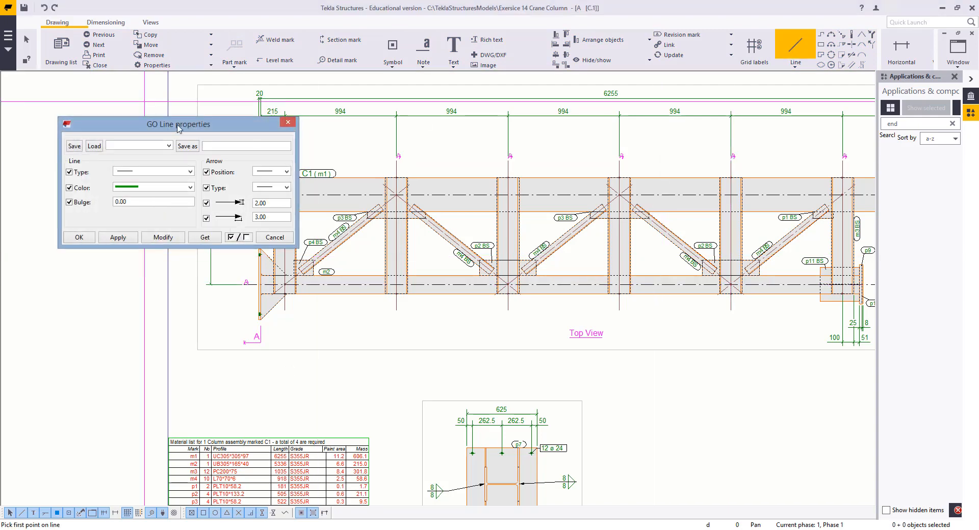
{"action": "mouse_move", "coordinate": [179, 124]}
{"action": "left_mouse_down"}
{"action": "mouse_move", "coordinate": [788, 167]}
{"action": "mouse_move", "coordinate": [734, 199]}
{"action": "left_mouse_up"}
{"action": "left_click", "coordinate": [719, 247]}
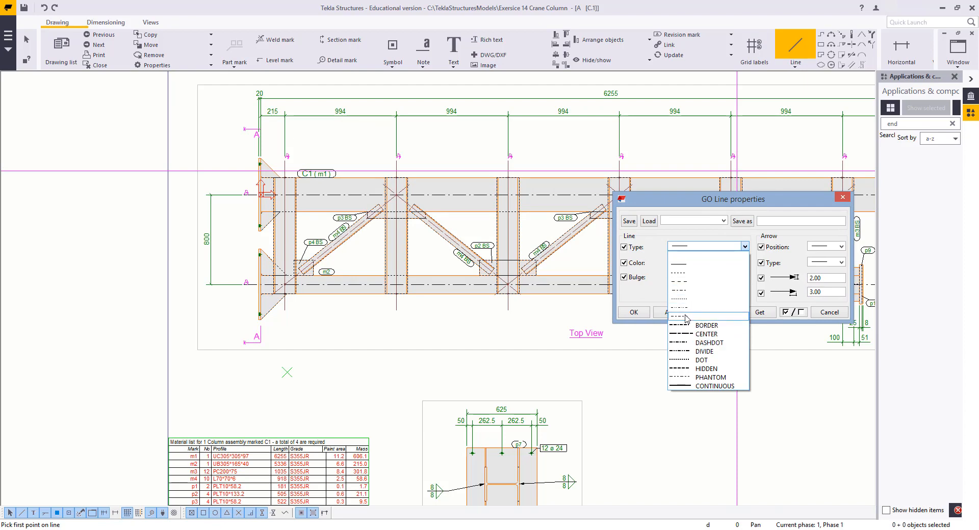
{"action": "left_click", "coordinate": [687, 290]}
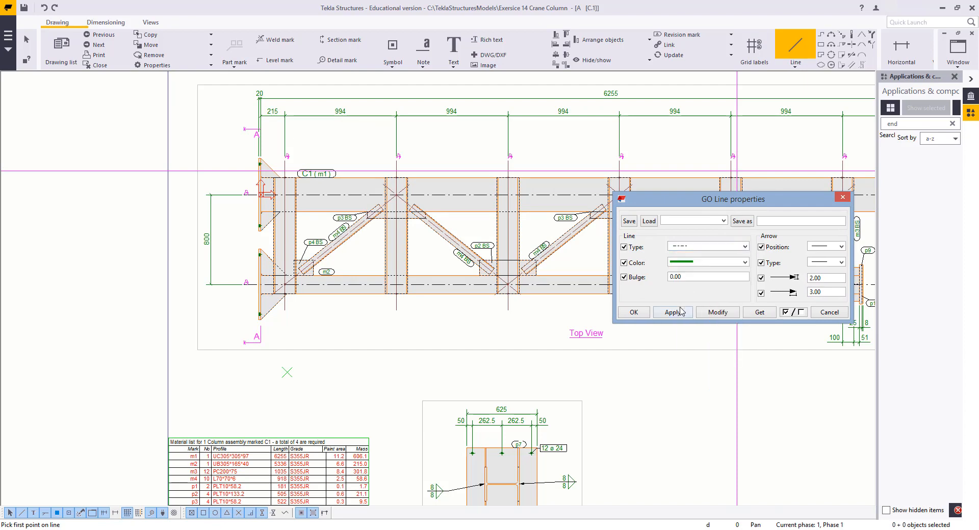
Draw a horizontal dash-dot center line across the upper end plate in section view A-A
{"action": "middle_click_drag", "start_coordinate": [534, 369], "coordinate": [491, 107]}
{"action": "scroll", "coordinate": [457, 236], "scroll_direction": "up", "scroll_amount": 7}
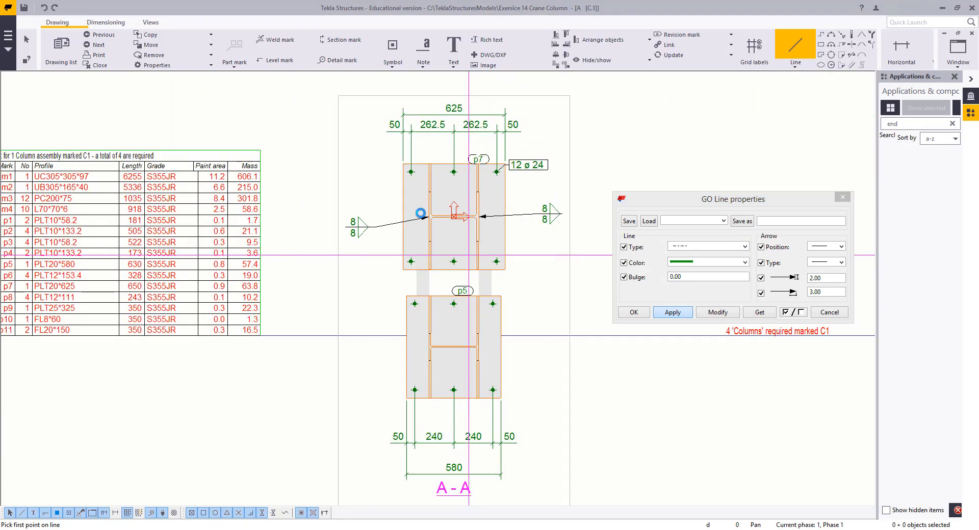
{"action": "left_click", "coordinate": [388, 212]}
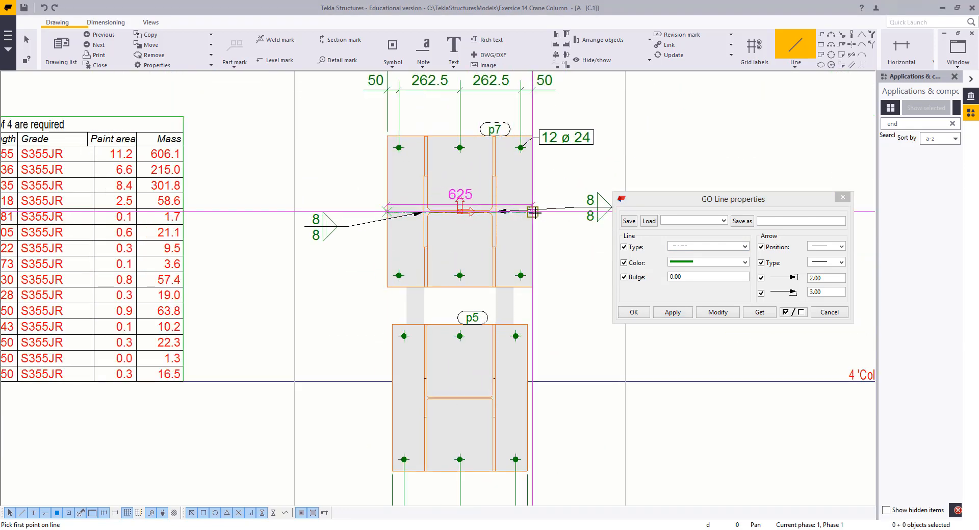
{"action": "left_click", "coordinate": [501, 222]}
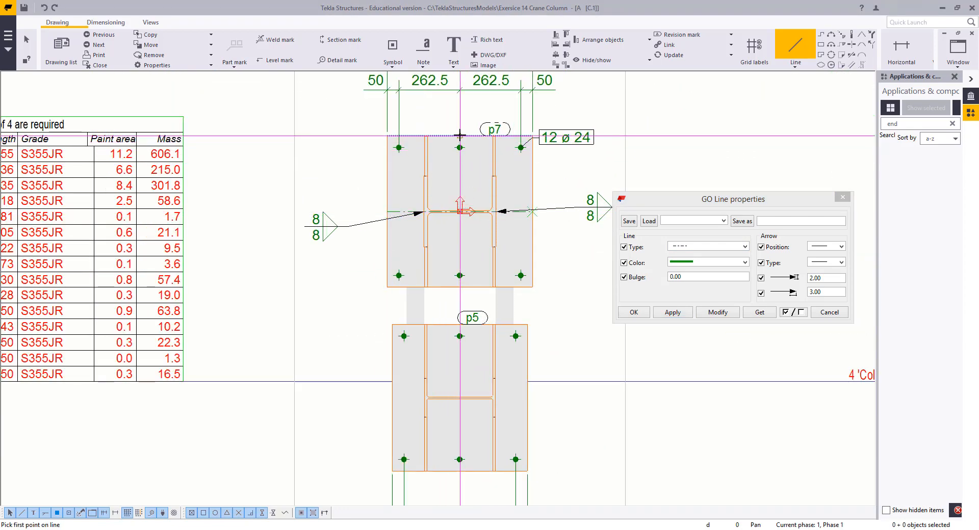
Draw a vertical dash-dot center line through both end plates in section view A-A
{"action": "left_click", "coordinate": [459, 135]}
{"action": "middle_click_drag", "start_coordinate": [460, 336], "coordinate": [468, 250]}
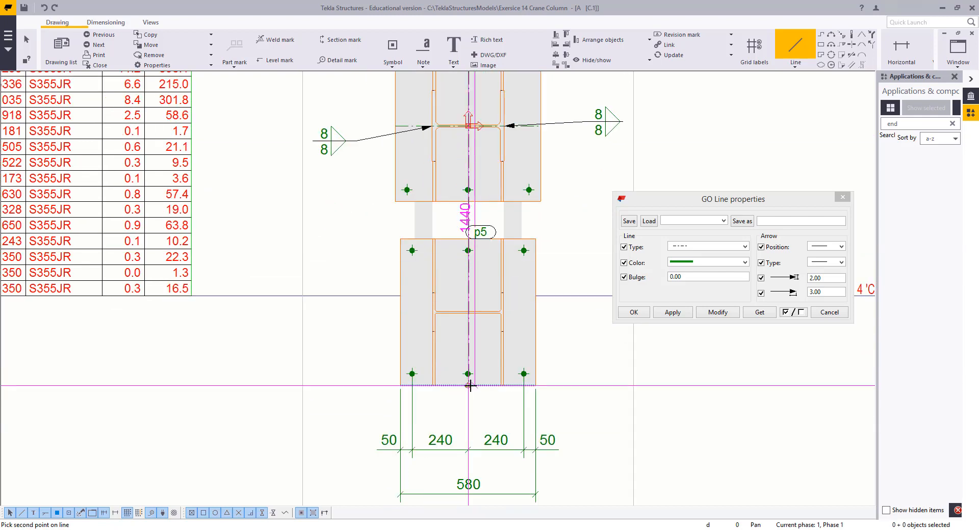
{"action": "left_click", "coordinate": [418, 336]}
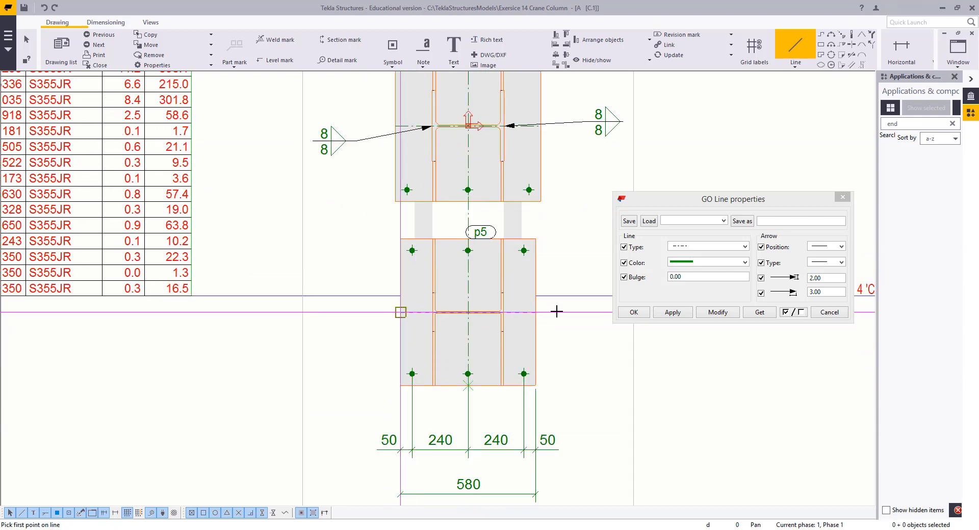
Draw a horizontal dash-dot center line across the lower end plate, then end the Line command and close its properties
{"action": "left_click", "coordinate": [401, 312]}
{"action": "left_click", "coordinate": [535, 311]}
{"action": "right_click", "coordinate": [298, 208]}
{"action": "left_click", "coordinate": [322, 214]}
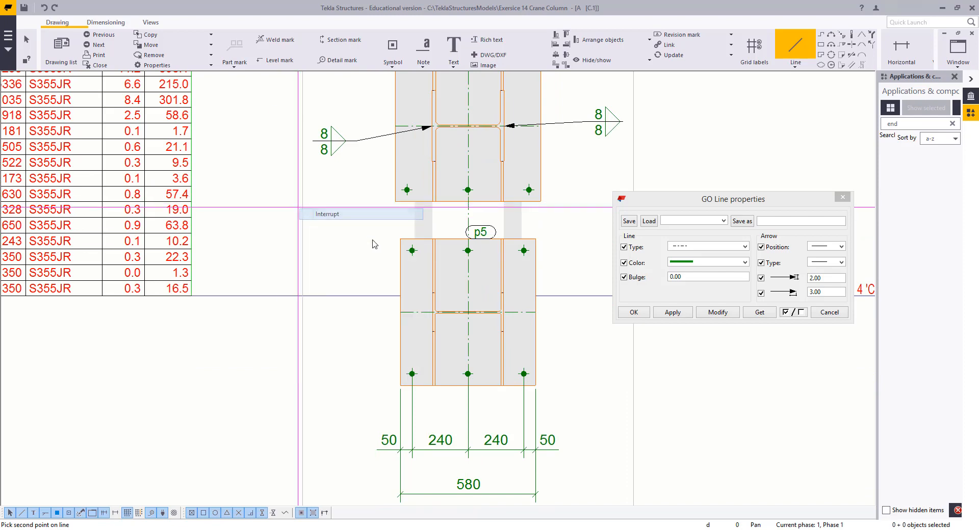
{"action": "scroll", "coordinate": [534, 325], "scroll_direction": "up", "scroll_amount": 3}
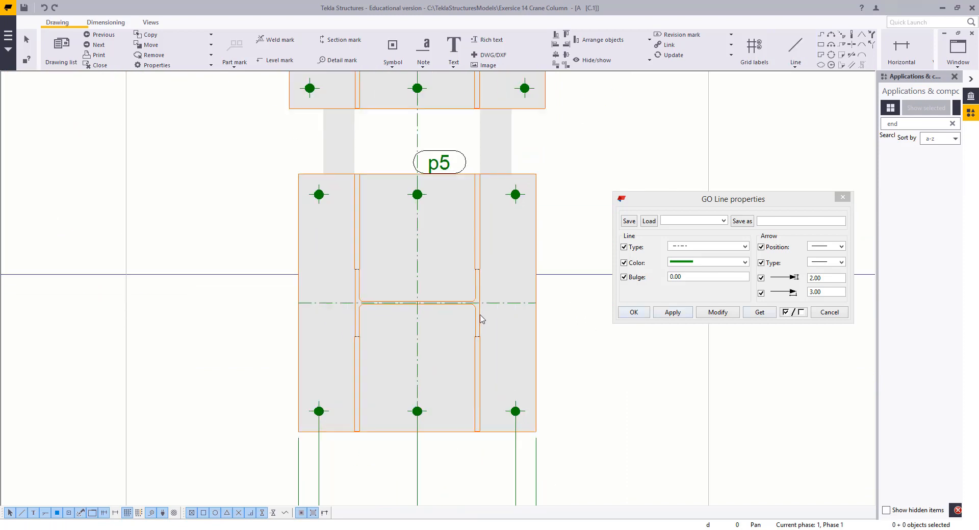
{"action": "left_click", "coordinate": [844, 313]}
Move the lower plate's dimension chain up closer to the plate in section view A-A
{"action": "scroll", "coordinate": [583, 324], "scroll_direction": "down", "scroll_amount": 3}
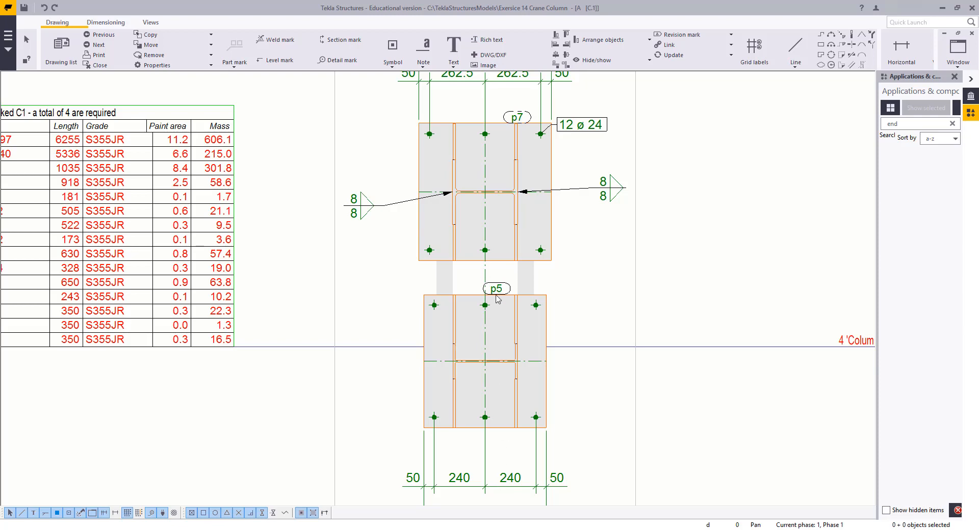
{"action": "scroll", "coordinate": [493, 381], "scroll_direction": "down", "scroll_amount": 2}
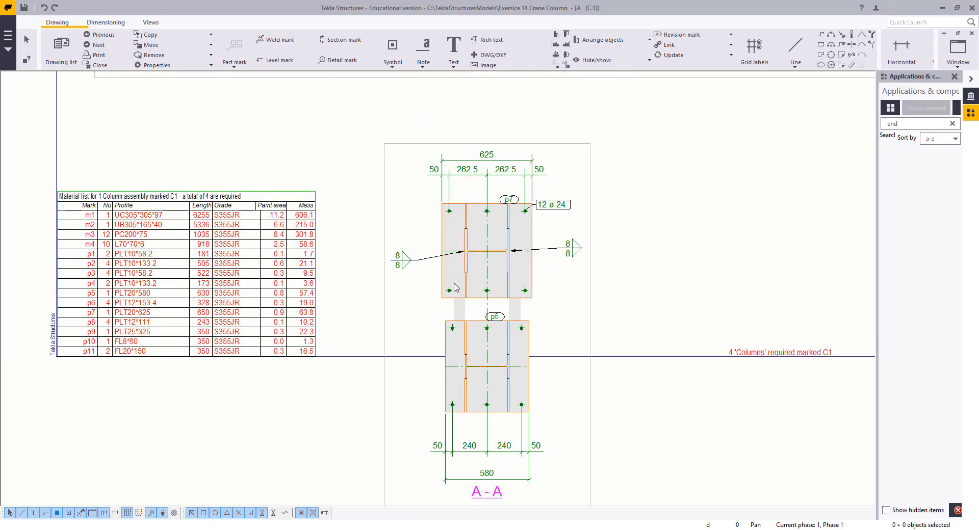
{"action": "scroll", "coordinate": [455, 287], "scroll_direction": "up", "scroll_amount": 1}
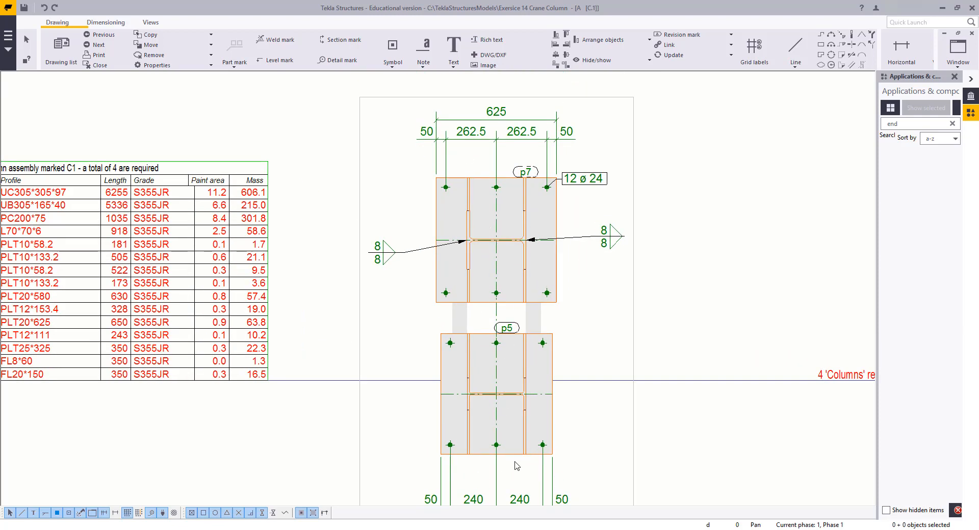
{"action": "scroll", "coordinate": [561, 306], "scroll_direction": "down", "scroll_amount": 1}
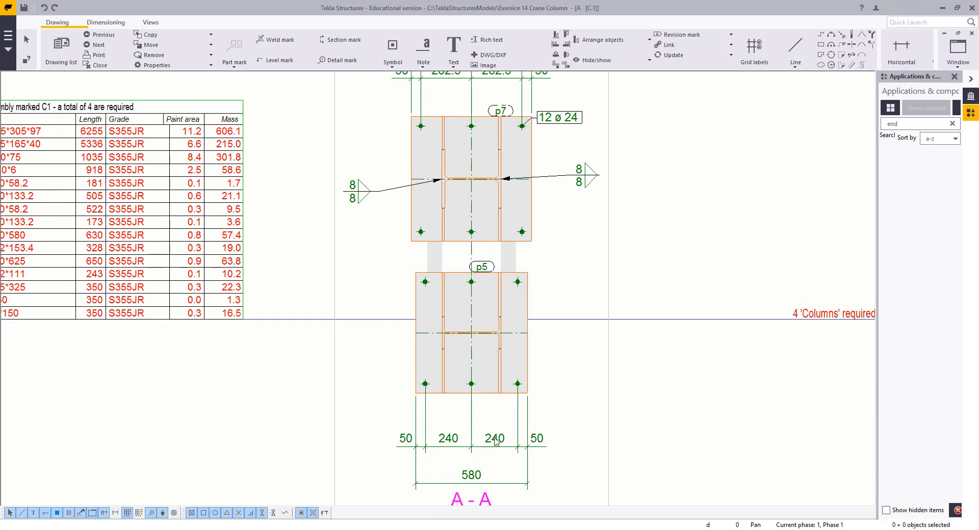
{"action": "scroll", "coordinate": [494, 285], "scroll_direction": "up", "scroll_amount": 2}
{"action": "middle_click_drag", "start_coordinate": [513, 354], "coordinate": [507, 164]}
{"action": "scroll", "coordinate": [523, 402], "scroll_direction": "up", "scroll_amount": 3}
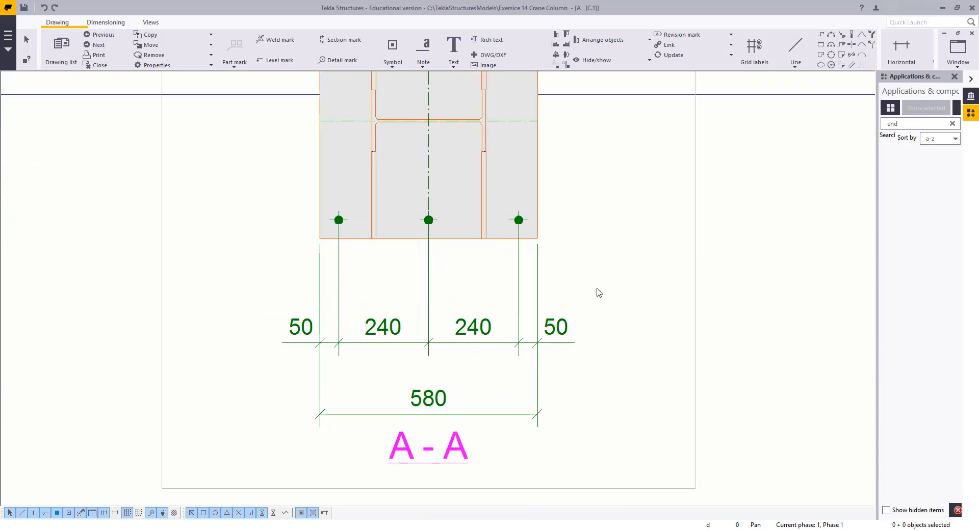
{"action": "left_click_drag", "start_coordinate": [598, 289], "coordinate": [489, 383]}
{"action": "left_click_drag", "start_coordinate": [484, 336], "coordinate": [478, 299]}
Move the overall lower plate dimension up beneath the dimension chain
{"action": "left_click", "coordinate": [452, 363]}
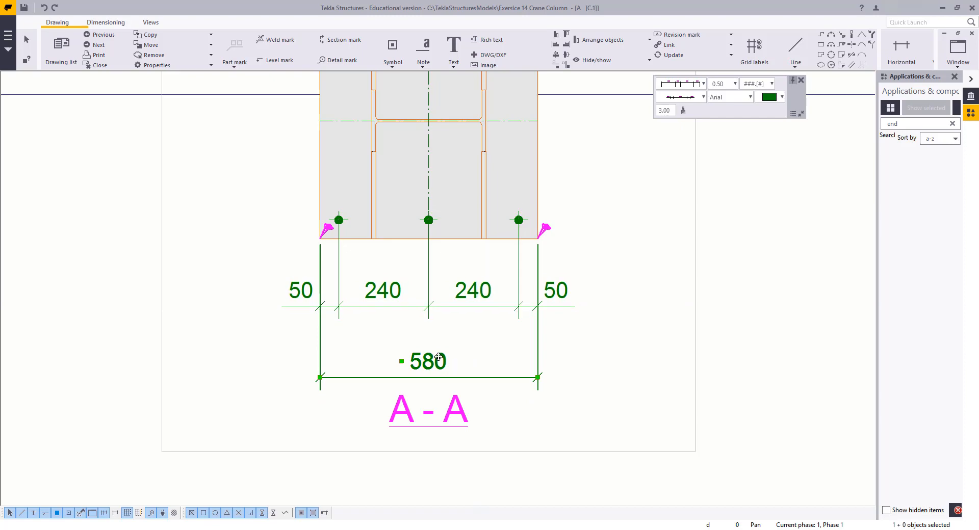
{"action": "left_click_drag", "start_coordinate": [437, 356], "coordinate": [439, 333]}
{"action": "scroll", "coordinate": [204, 272], "scroll_direction": "down", "scroll_amount": 2}
{"action": "middle_click_drag", "start_coordinate": [153, 135], "coordinate": [283, 294]}
{"action": "left_click", "coordinate": [358, 249]}
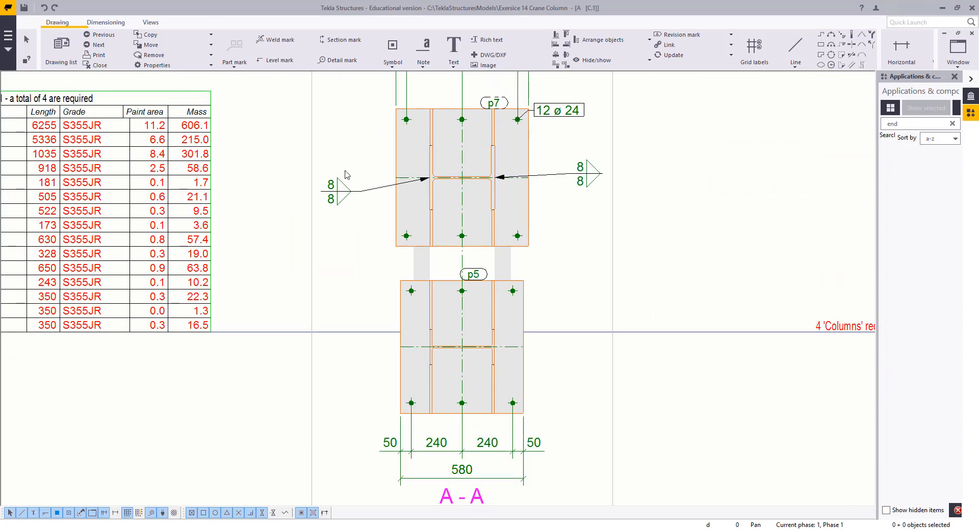
Delete the left weld mark and re-add the mark for the upper end plate's bolt group in section view A-A
{"action": "middle_click_drag", "start_coordinate": [330, 195], "coordinate": [421, 266]}
{"action": "key", "text": "Delete"}
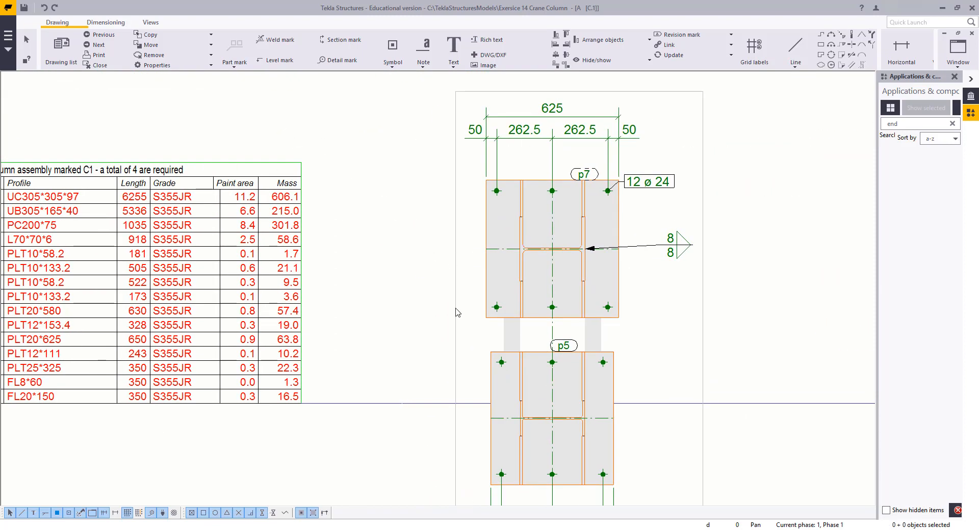
{"action": "left_click", "coordinate": [611, 307]}
{"action": "right_click", "coordinate": [630, 275]}
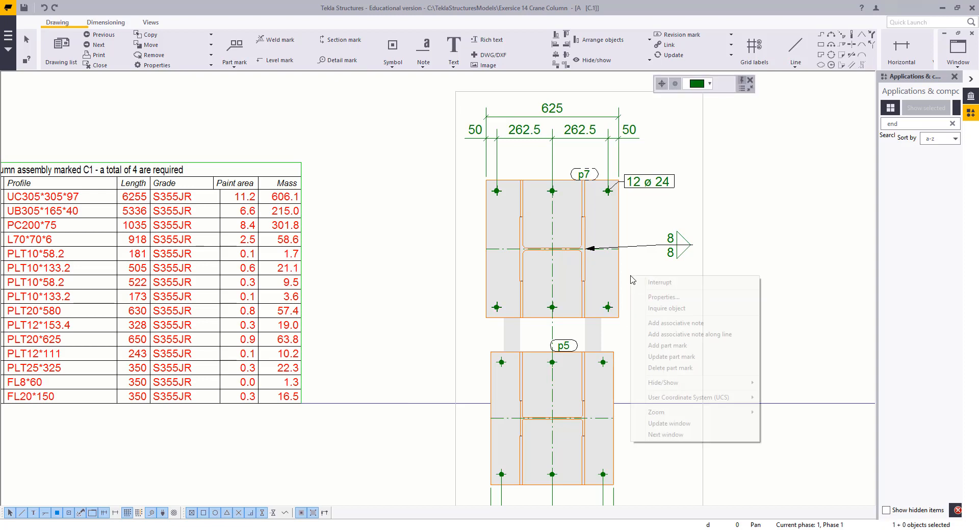
{"action": "left_click", "coordinate": [662, 346]}
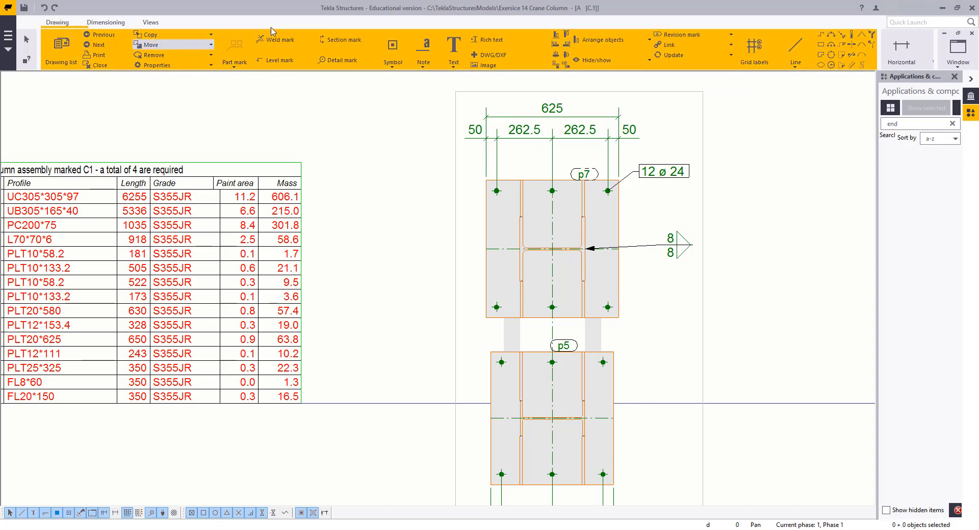
Add a vertical dimension between the horizontal center lines of the upper and lower end plates
{"action": "left_click", "coordinate": [102, 23]}
{"action": "left_click", "coordinate": [99, 49]}
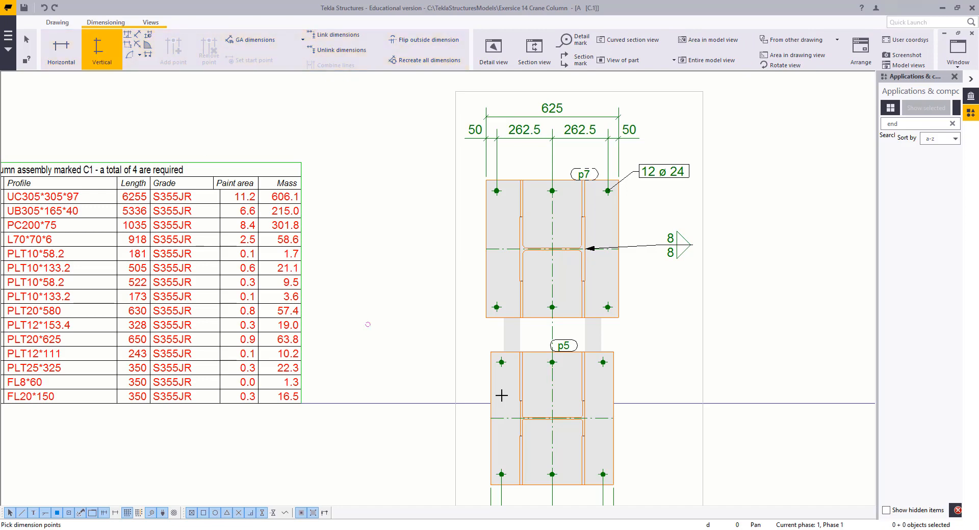
{"action": "middle_click_drag", "start_coordinate": [462, 264], "coordinate": [524, 171]}
{"action": "left_click", "coordinate": [550, 155]}
{"action": "left_click", "coordinate": [553, 324]}
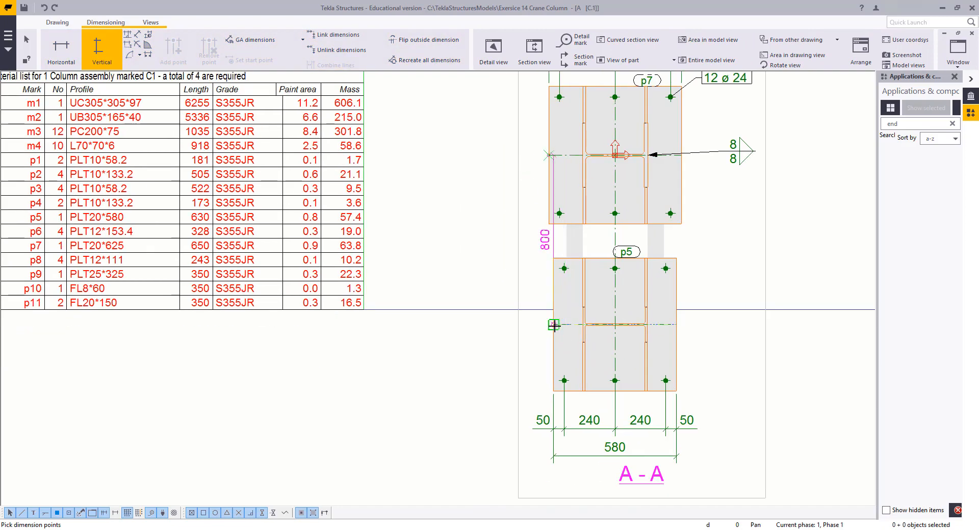
{"action": "middle_click", "coordinate": [478, 330]}
{"action": "left_click", "coordinate": [479, 330]}
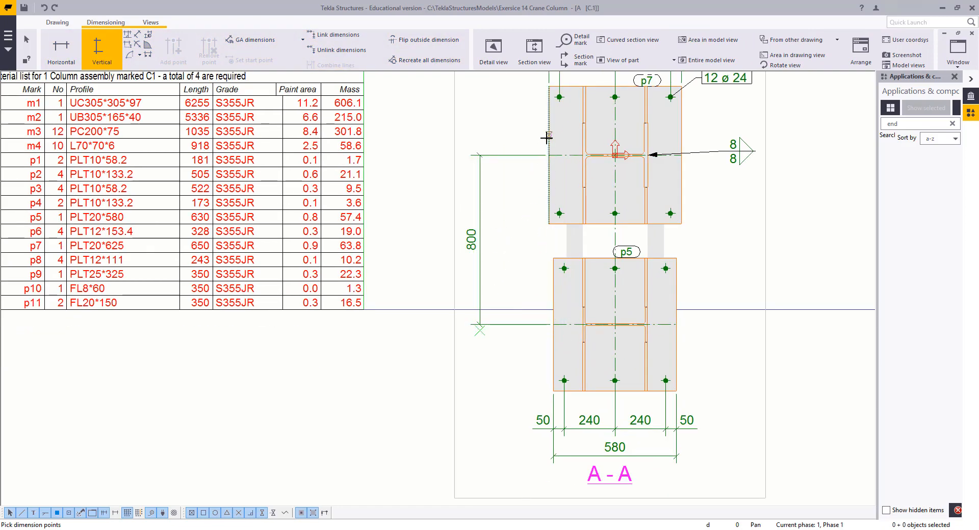
Add a vertical dimension chain along the upper end plate's edges and bolt rows
{"action": "left_click", "coordinate": [548, 156]}
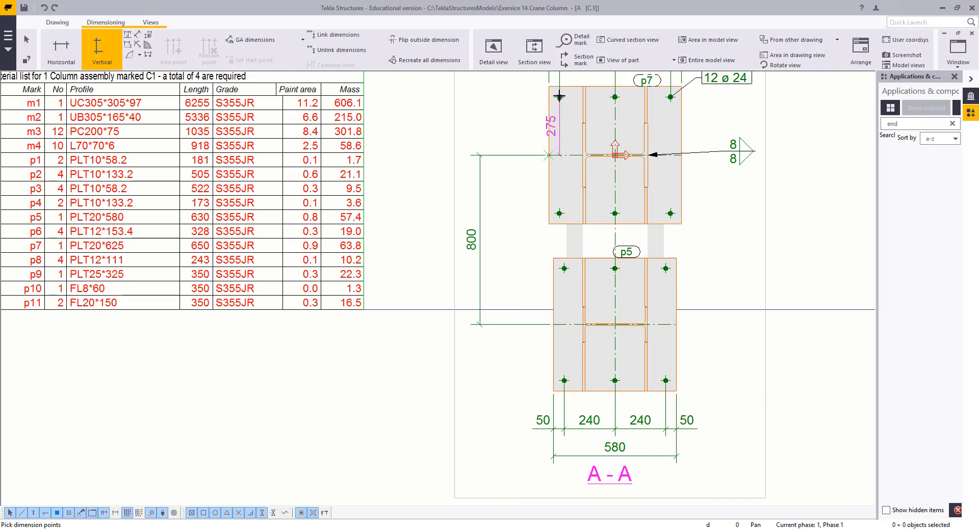
{"action": "left_click", "coordinate": [559, 97]}
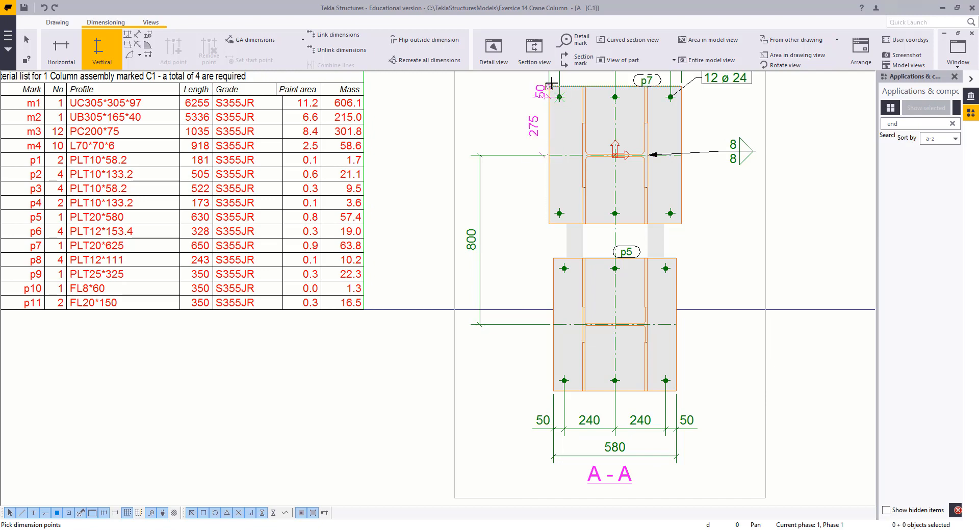
{"action": "left_click", "coordinate": [559, 213]}
{"action": "left_click", "coordinate": [548, 223]}
{"action": "middle_click", "coordinate": [506, 260]}
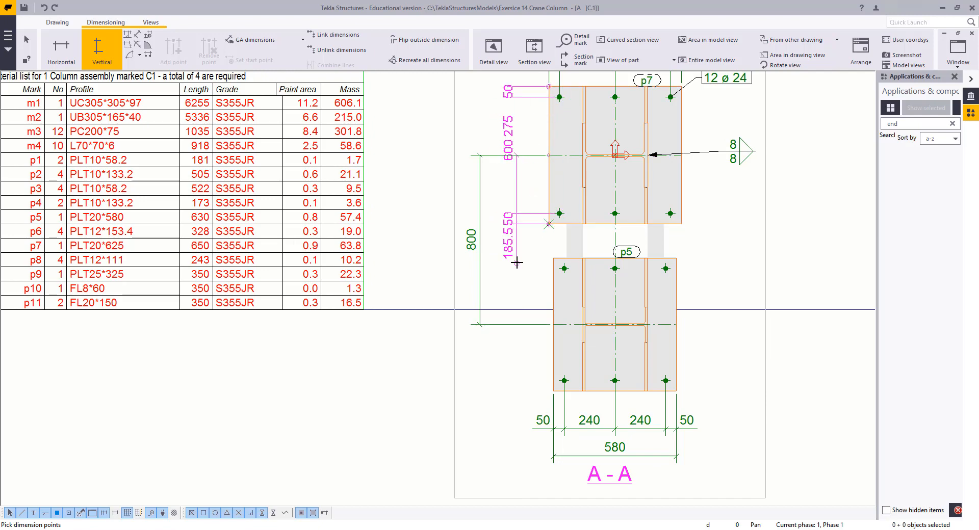
{"action": "left_click", "coordinate": [516, 263]}
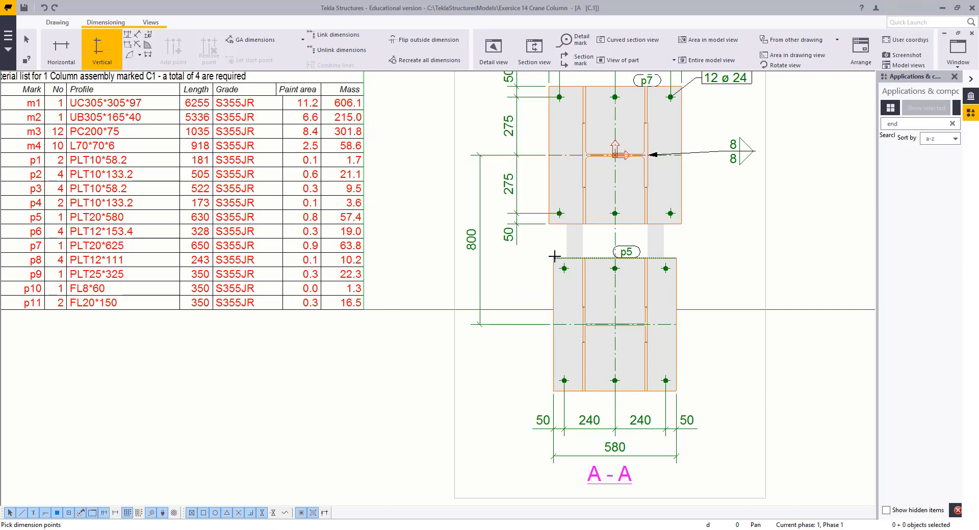
Add a vertical dimension chain along the lower end plate's edges and bolt rows, then end the command
{"action": "left_click", "coordinate": [553, 324]}
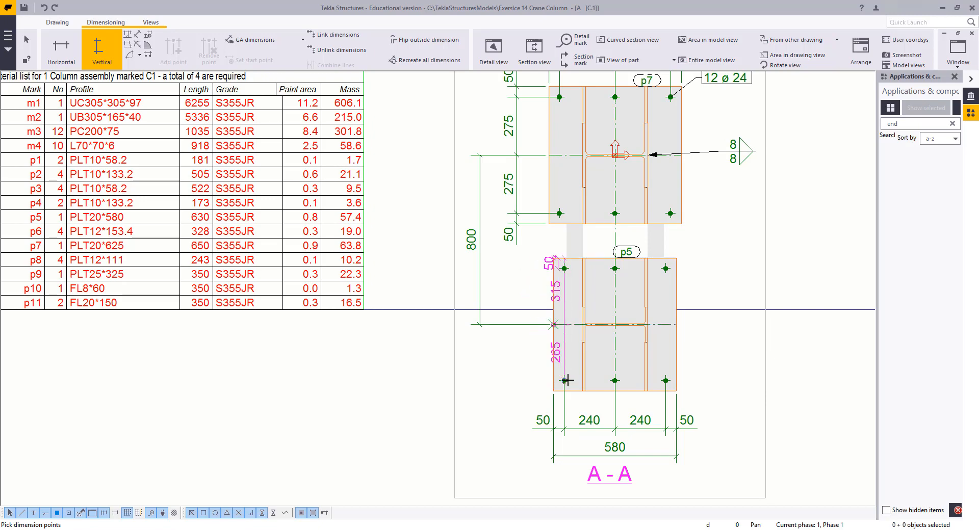
{"action": "left_click", "coordinate": [565, 380]}
{"action": "left_click", "coordinate": [549, 393]}
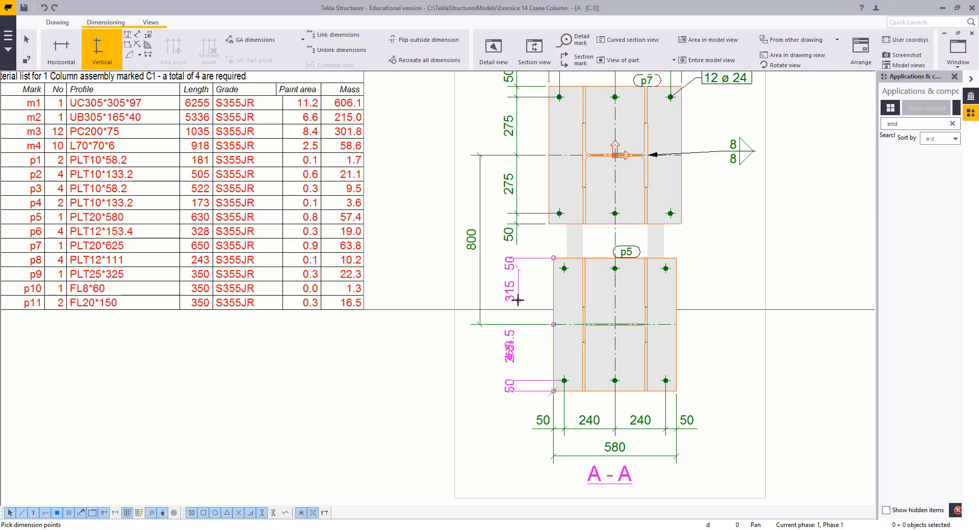
{"action": "middle_click", "coordinate": [518, 299]}
{"action": "right_click", "coordinate": [468, 201]}
{"action": "left_click", "coordinate": [488, 207]}
Move the overall vertical dimension and both plate dimension chains further left of the plates
{"action": "middle_click_drag", "start_coordinate": [503, 258], "coordinate": [521, 293]}
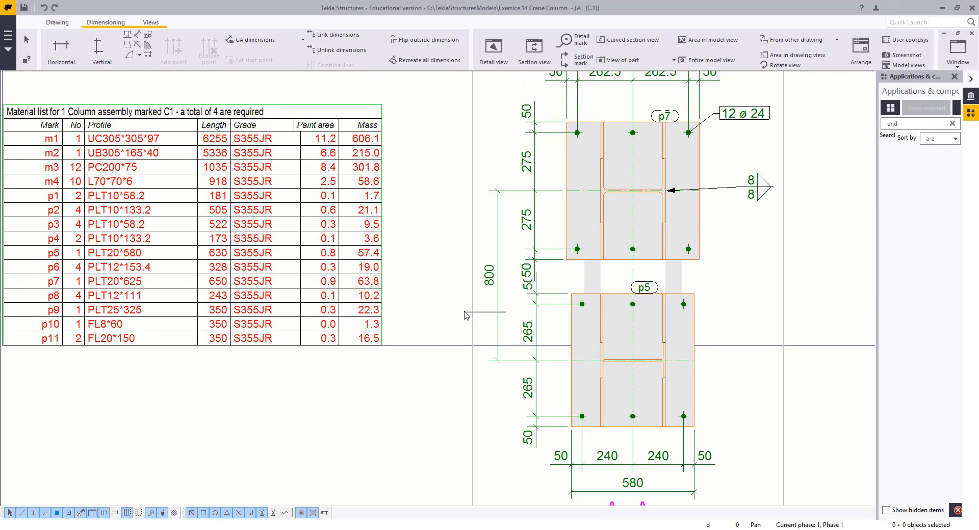
{"action": "left_click_drag", "start_coordinate": [464, 312], "coordinate": [463, 312]}
{"action": "left_click_drag", "start_coordinate": [497, 283], "coordinate": [465, 283]}
{"action": "left_click", "coordinate": [534, 246]}
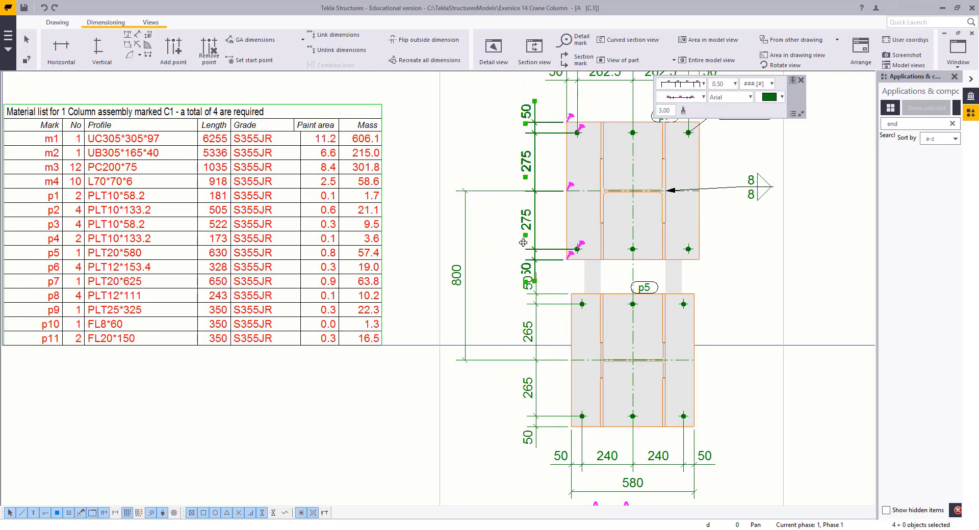
{"action": "left_click_drag", "start_coordinate": [523, 242], "coordinate": [514, 244]}
{"action": "left_click", "coordinate": [536, 335]}
{"action": "left_click_drag", "start_coordinate": [541, 301], "coordinate": [541, 306]}
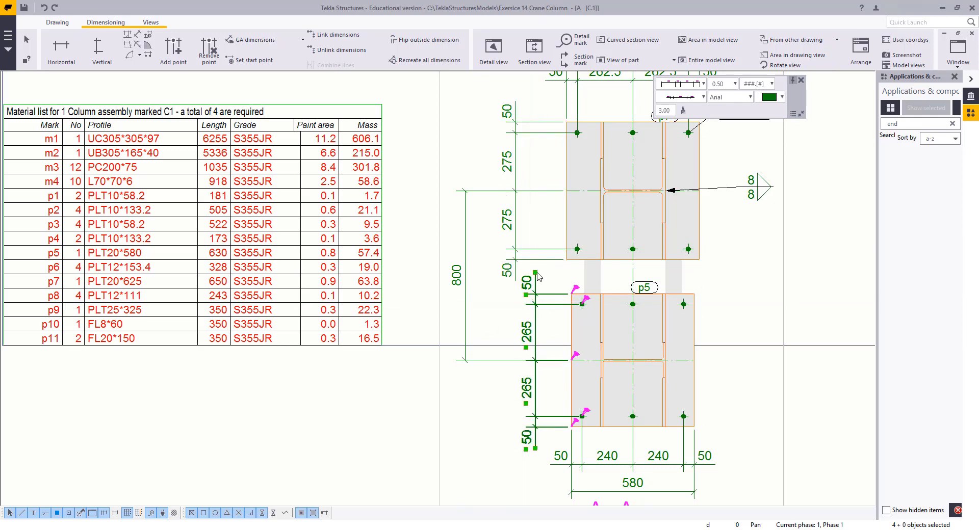
{"action": "left_click_drag", "start_coordinate": [536, 273], "coordinate": [495, 276]}
Combine the upper and lower plate dimension chains into one dimension line
{"action": "right_click", "coordinate": [495, 276]}
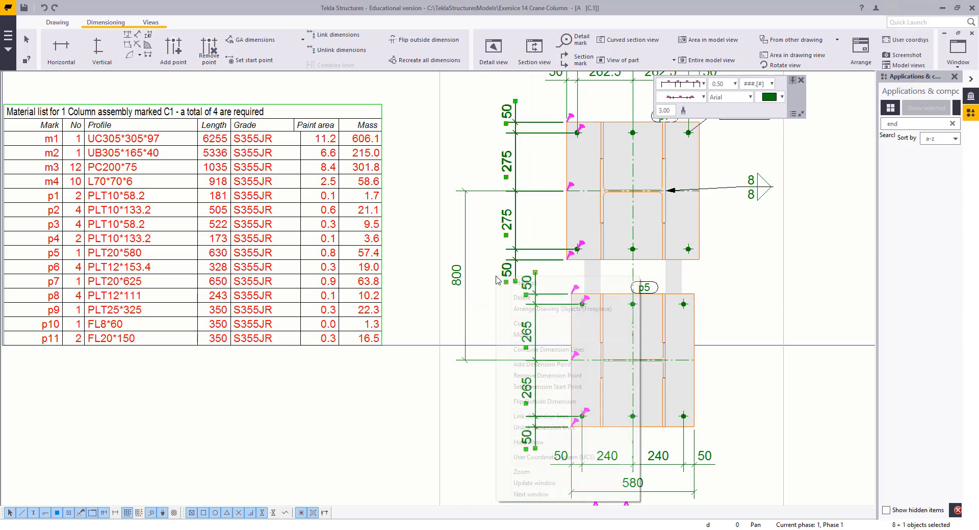
{"action": "left_click", "coordinate": [536, 350]}
{"action": "scroll", "coordinate": [510, 278], "scroll_direction": "up", "scroll_amount": 1}
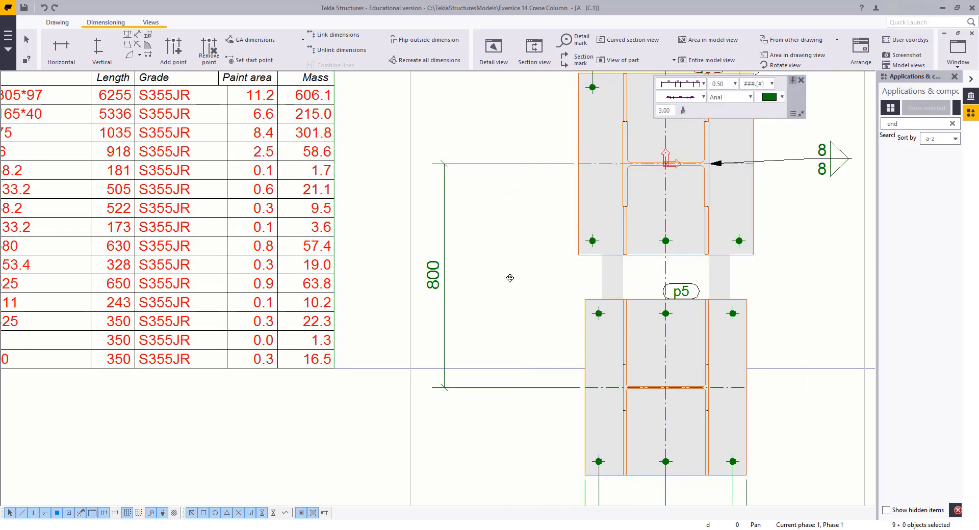
{"action": "left_click_drag", "start_coordinate": [509, 278], "coordinate": [527, 280]}
{"action": "left_click", "coordinate": [479, 286]}
{"action": "scroll", "coordinate": [465, 287], "scroll_direction": "down", "scroll_amount": 2}
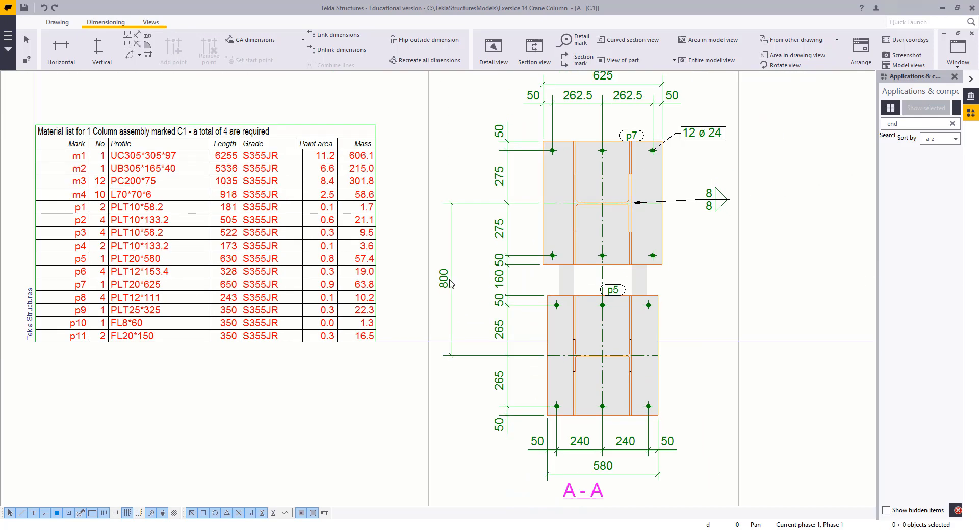
Move the overall vertical dimension closer to the combined chain
{"action": "left_click", "coordinate": [451, 280]}
{"action": "left_click_drag", "start_coordinate": [443, 276], "coordinate": [465, 284]}
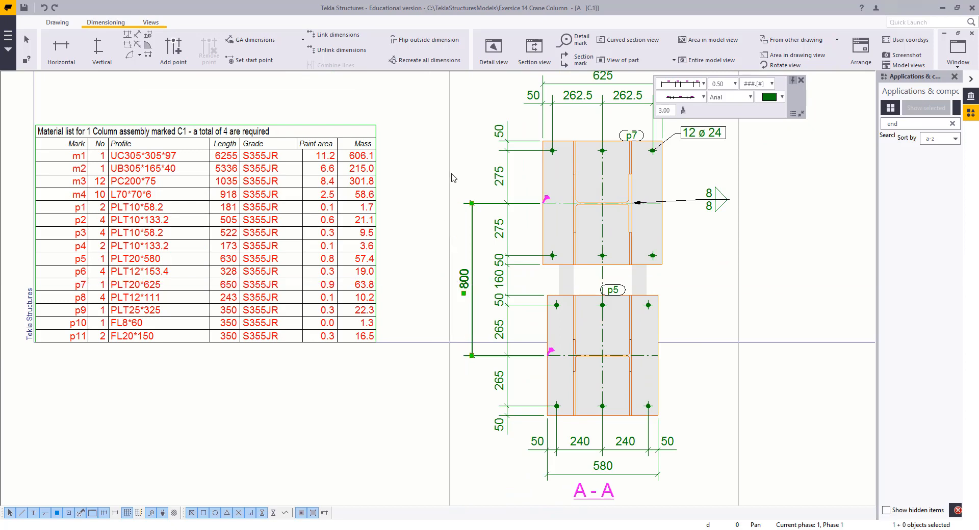
{"action": "left_click", "coordinate": [462, 167]}
Add a vertical dimension chain of both plate heights and the gap between them, left of the overall dimension
{"action": "left_click", "coordinate": [98, 48]}
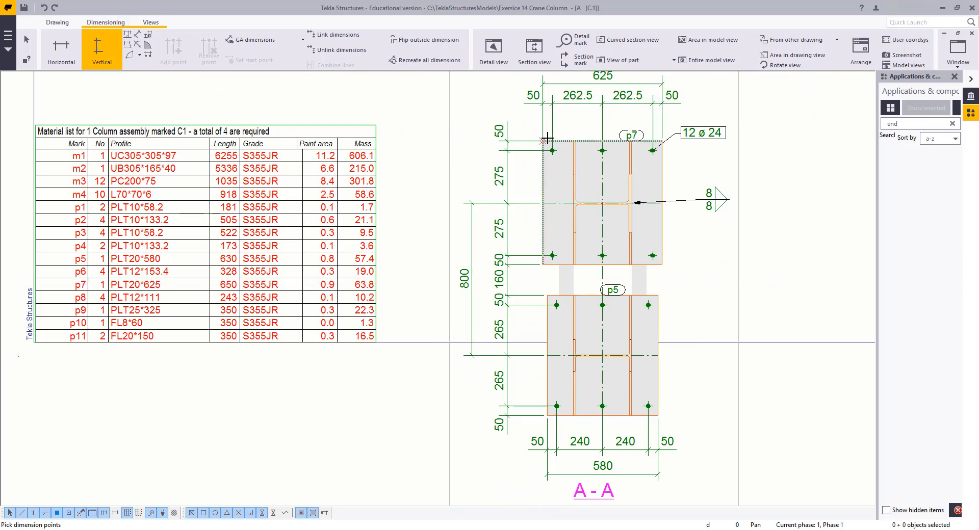
{"action": "left_click", "coordinate": [542, 141]}
{"action": "left_click", "coordinate": [542, 264]}
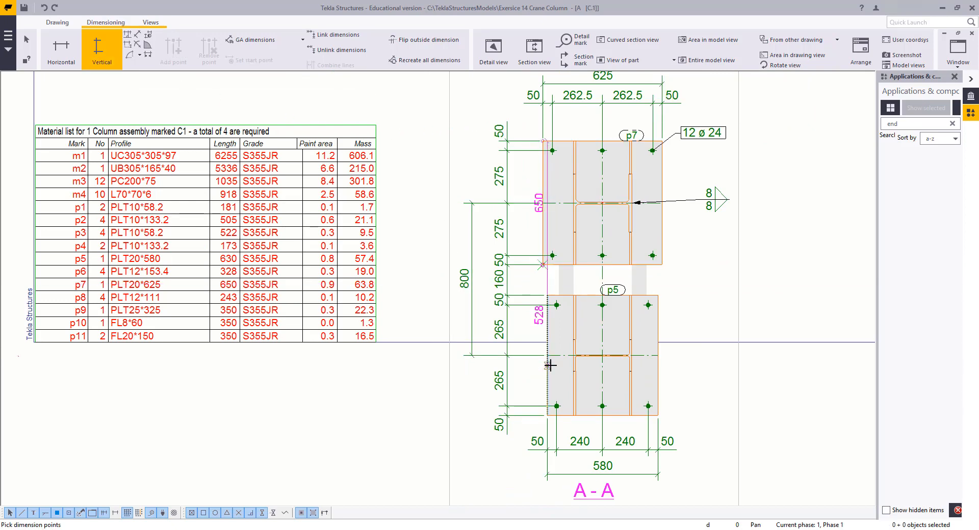
{"action": "left_click", "coordinate": [547, 296]}
{"action": "left_click", "coordinate": [547, 415]}
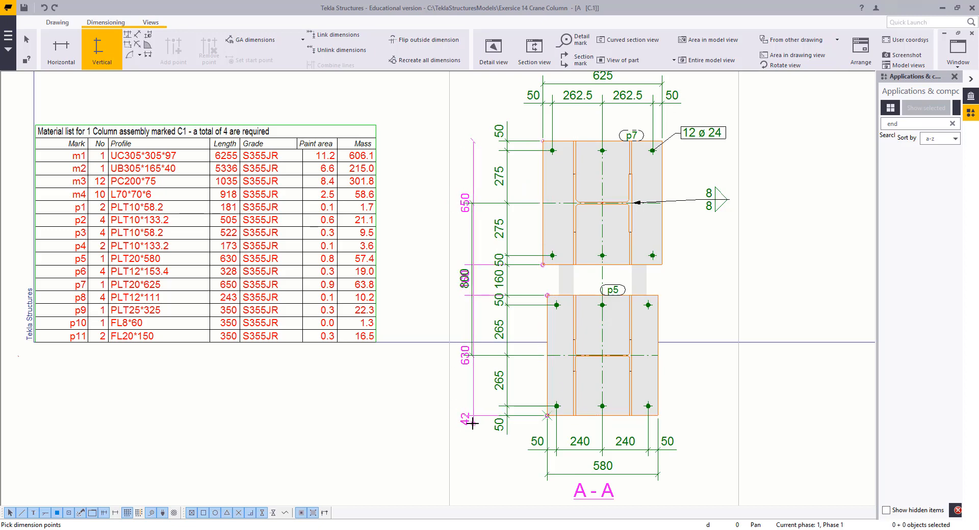
{"action": "left_click", "coordinate": [446, 428]}
{"action": "key", "text": "Escape"}
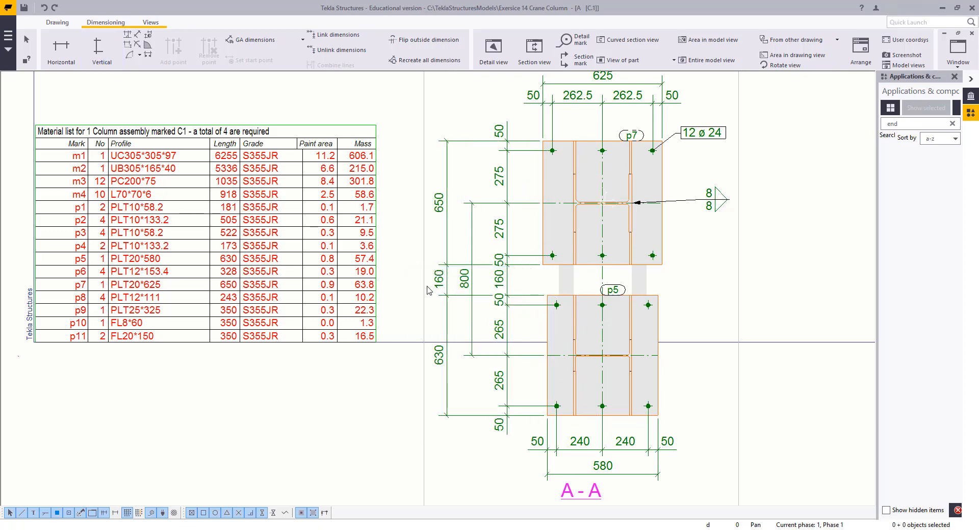
Move the plate-height dimension chain between the overall dimension and the combined chain
{"action": "scroll", "coordinate": [428, 288], "scroll_direction": "up", "scroll_amount": 2}
{"action": "left_click", "coordinate": [447, 291]}
{"action": "scroll", "coordinate": [446, 288], "scroll_direction": "down", "scroll_amount": 1}
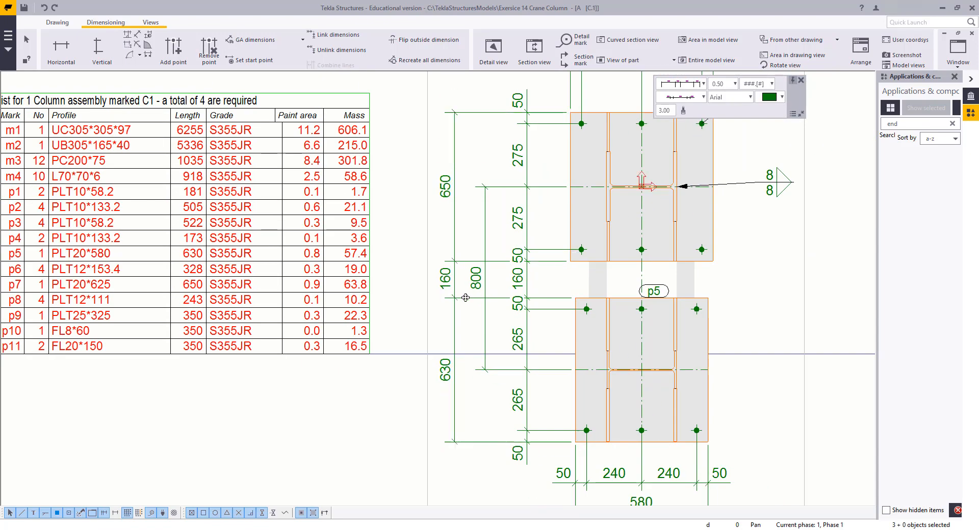
{"action": "mouse_move", "coordinate": [454, 298]}
{"action": "left_mouse_down"}
{"action": "mouse_move", "coordinate": [488, 299]}
{"action": "mouse_move", "coordinate": [438, 277]}
{"action": "mouse_move", "coordinate": [477, 282]}
{"action": "left_mouse_up"}
{"action": "left_click", "coordinate": [475, 273]}
{"action": "left_click", "coordinate": [425, 273]}
{"action": "left_click", "coordinate": [488, 286]}
{"action": "left_click", "coordinate": [507, 233]}
{"action": "scroll", "coordinate": [527, 244], "scroll_direction": "up", "scroll_amount": 2}
{"action": "left_click", "coordinate": [505, 304]}
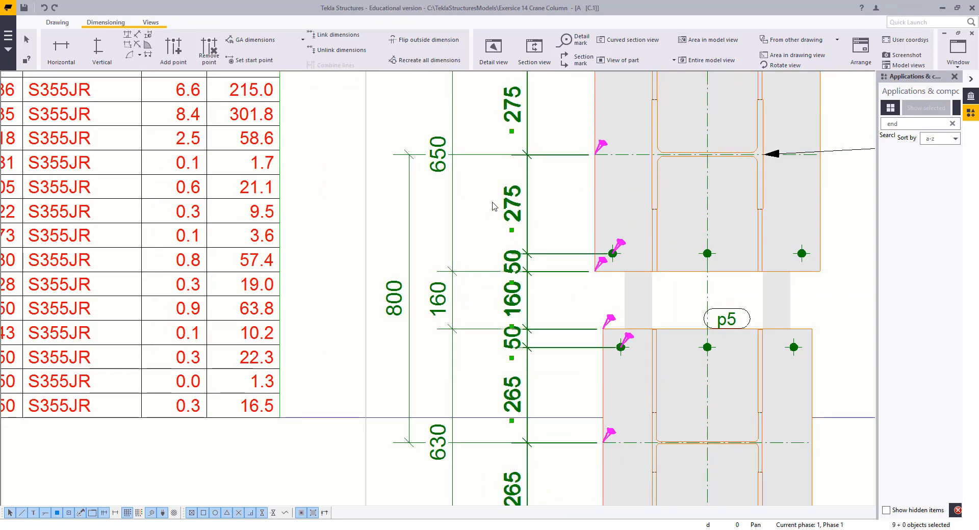
Undo the chain combining and the dimension changes made after it
{"action": "right_click", "coordinate": [492, 203]}
{"action": "left_click", "coordinate": [474, 237]}
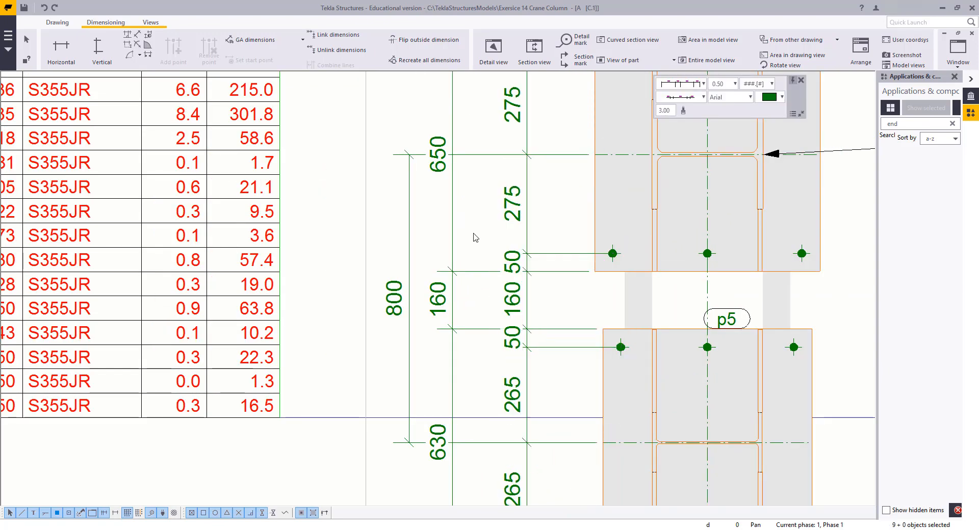
{"action": "left_click", "coordinate": [512, 301]}
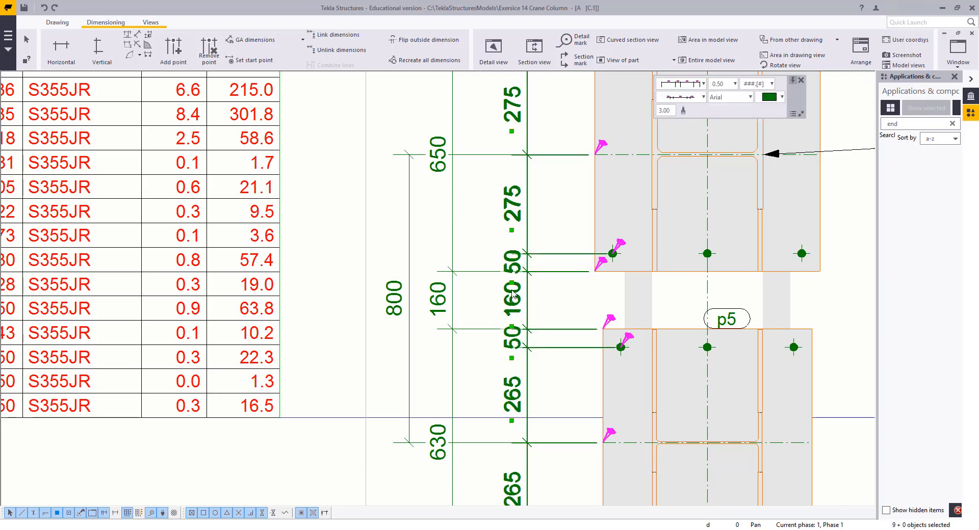
{"action": "right_click", "coordinate": [512, 293]}
{"action": "left_click", "coordinate": [487, 281]}
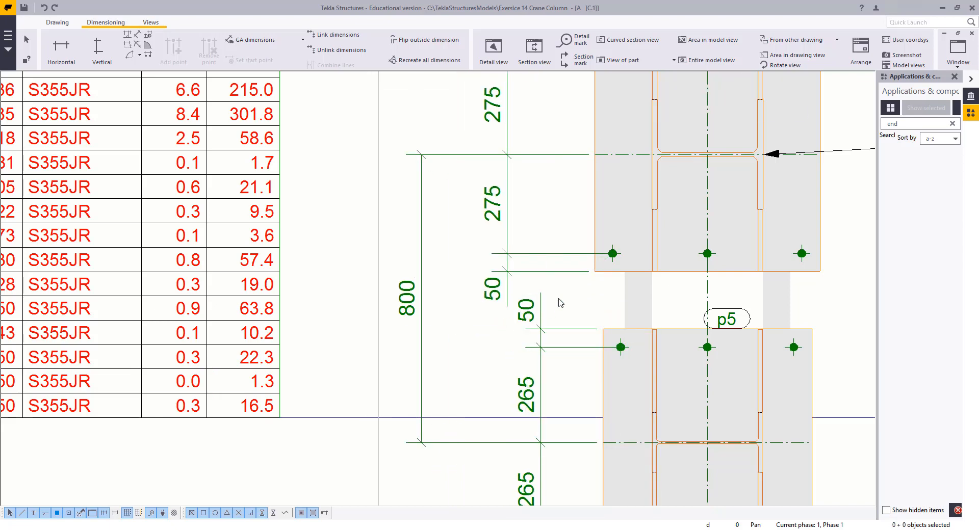
Set short dimensions to Inside for both plate dimension chains in their dimension properties
{"action": "double_click", "coordinate": [539, 310]}
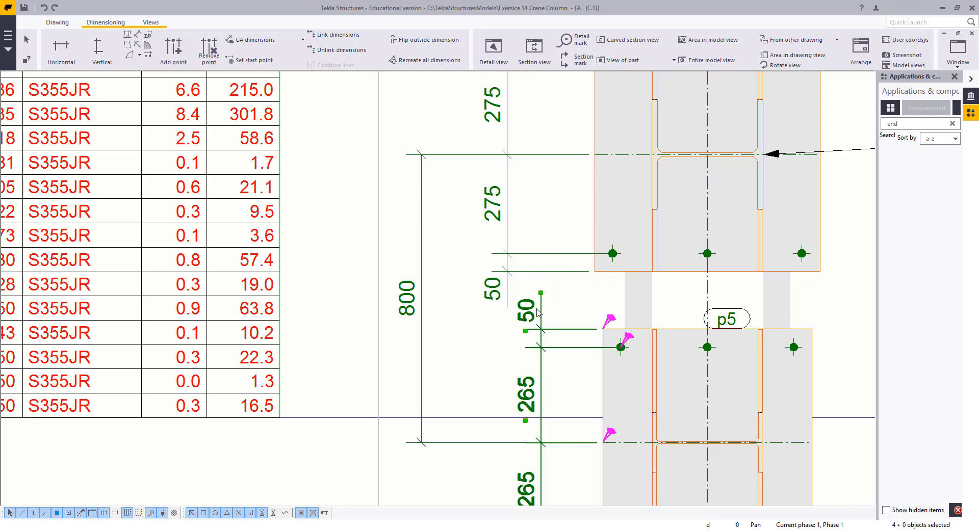
{"action": "left_click", "coordinate": [507, 296], "text": "ctrl"}
{"action": "left_click", "coordinate": [830, 374]}
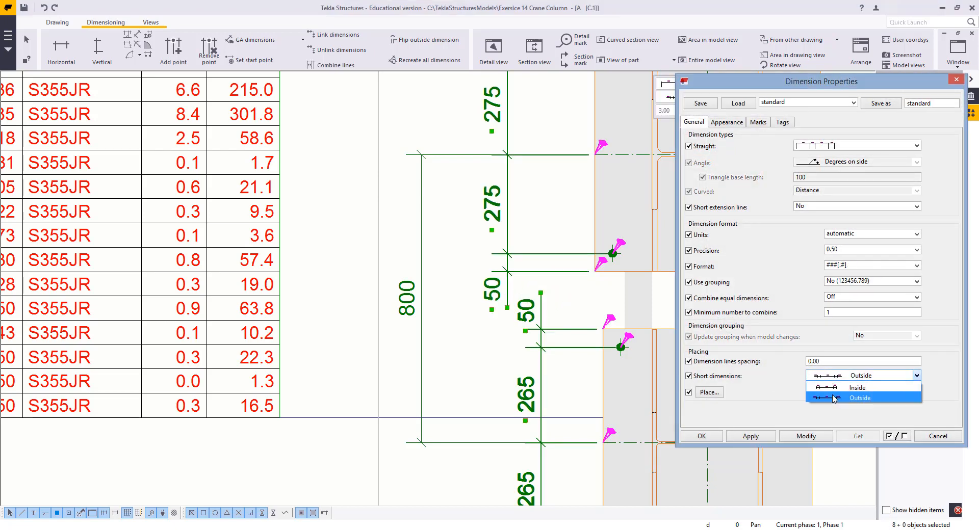
{"action": "left_click", "coordinate": [831, 400]}
{"action": "left_click", "coordinate": [801, 434]}
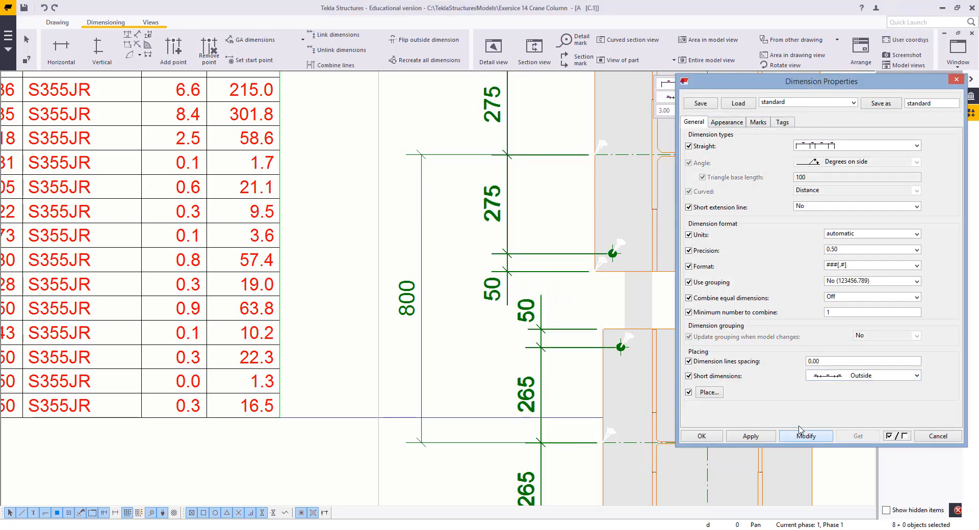
{"action": "left_click", "coordinate": [849, 377]}
{"action": "left_click", "coordinate": [837, 387]}
{"action": "left_click", "coordinate": [805, 436]}
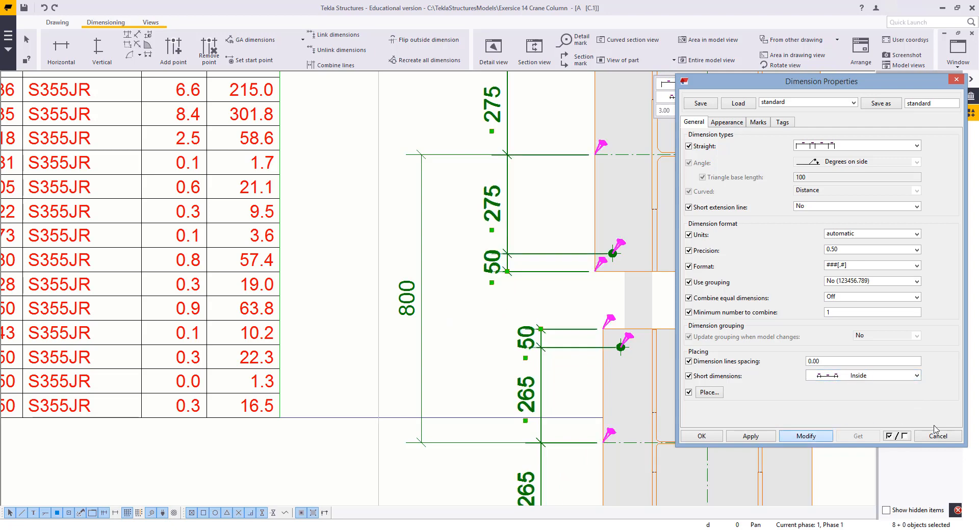
{"action": "left_click", "coordinate": [954, 437]}
Move the lower plate's dimension chain left to line up with the upper plate's chain
{"action": "left_click", "coordinate": [512, 364]}
{"action": "scroll", "coordinate": [555, 332], "scroll_direction": "down", "scroll_amount": 3}
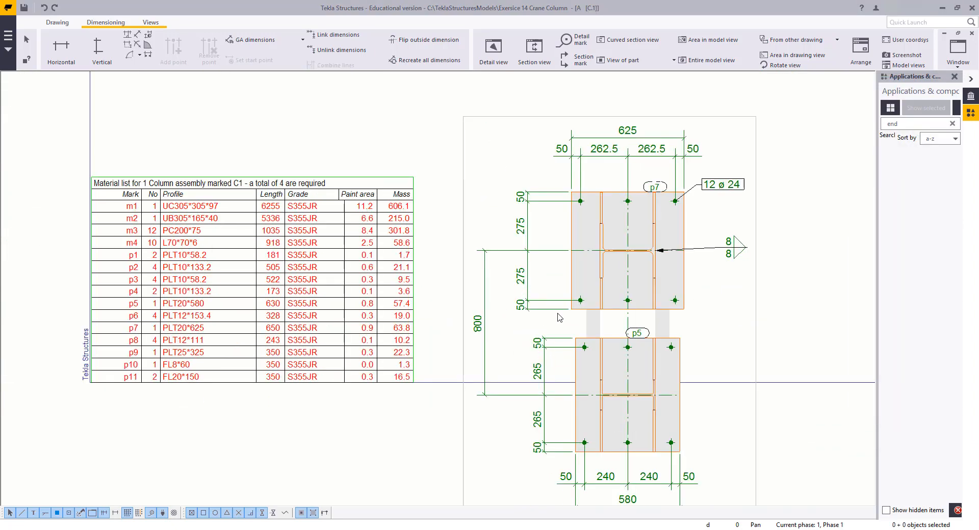
{"action": "scroll", "coordinate": [536, 320], "scroll_direction": "up", "scroll_amount": 2}
{"action": "left_click", "coordinate": [541, 377]}
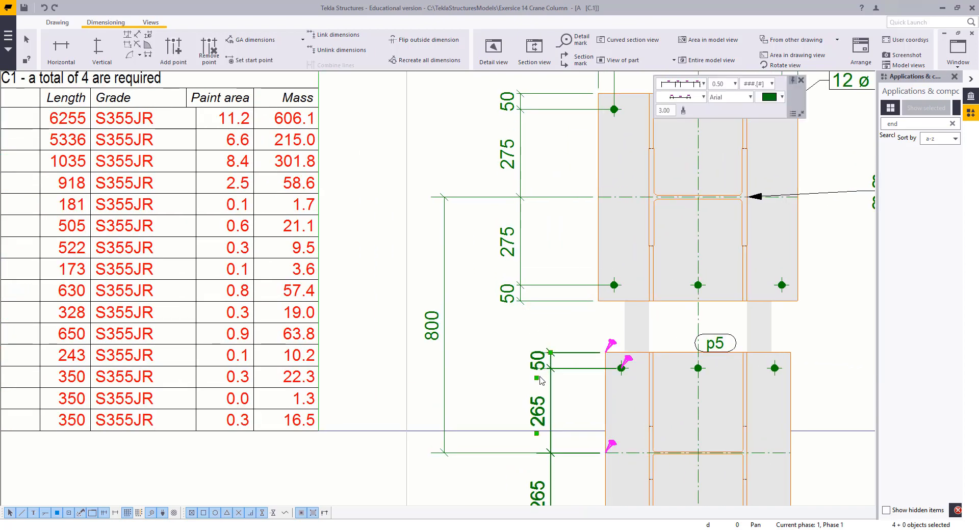
{"action": "left_click_drag", "start_coordinate": [541, 376], "coordinate": [509, 388]}
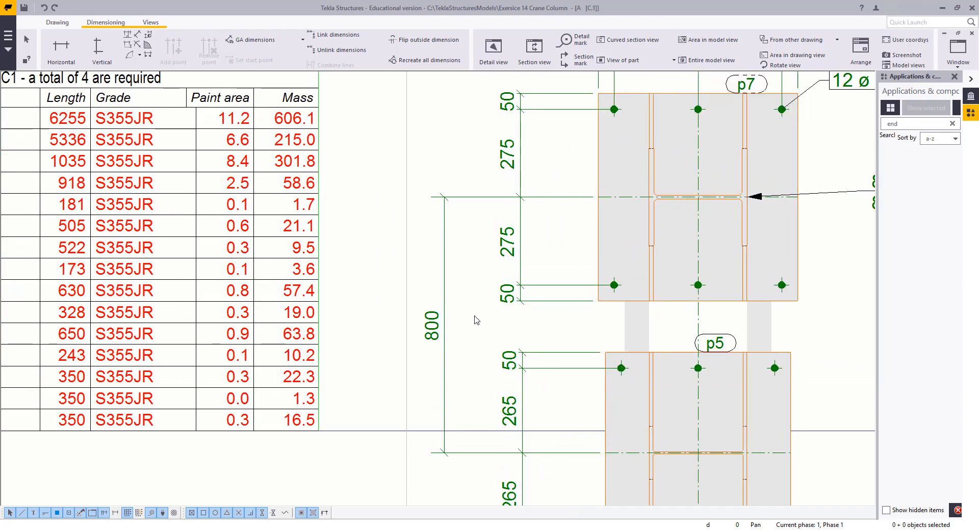
Add a vertical overall dimension across the upper plate's height, placed outside its plate-hole chain
{"action": "scroll", "coordinate": [451, 322], "scroll_direction": "down", "scroll_amount": 3}
{"action": "left_click", "coordinate": [448, 324]}
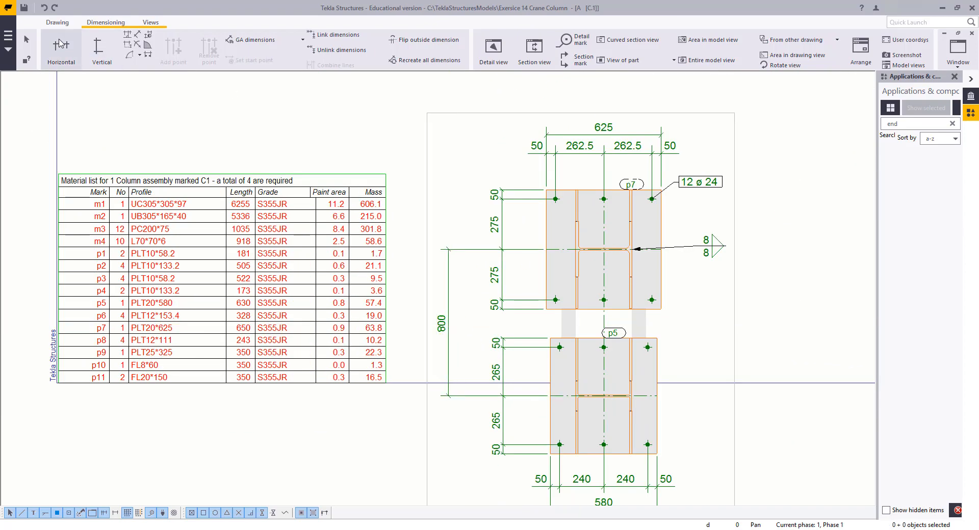
{"action": "left_click", "coordinate": [98, 48]}
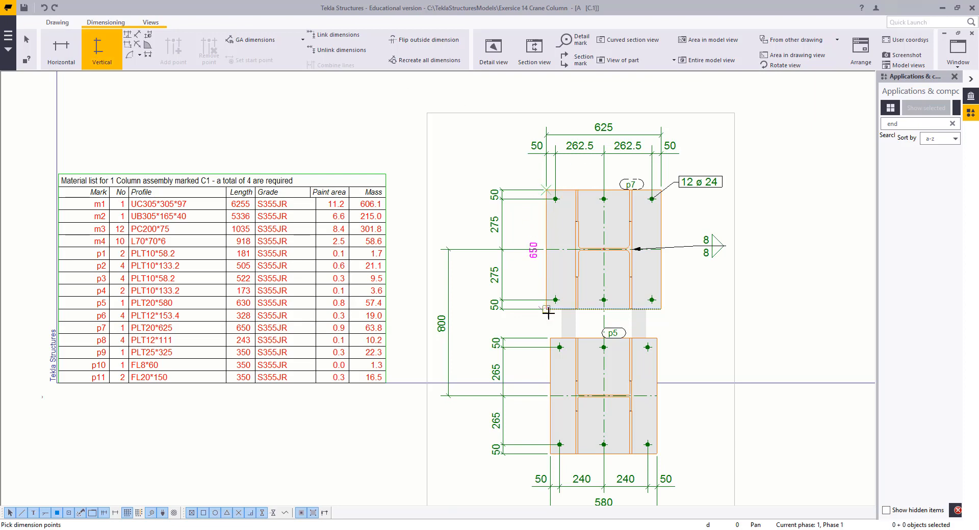
{"action": "left_click", "coordinate": [479, 333]}
{"action": "left_click", "coordinate": [549, 334]}
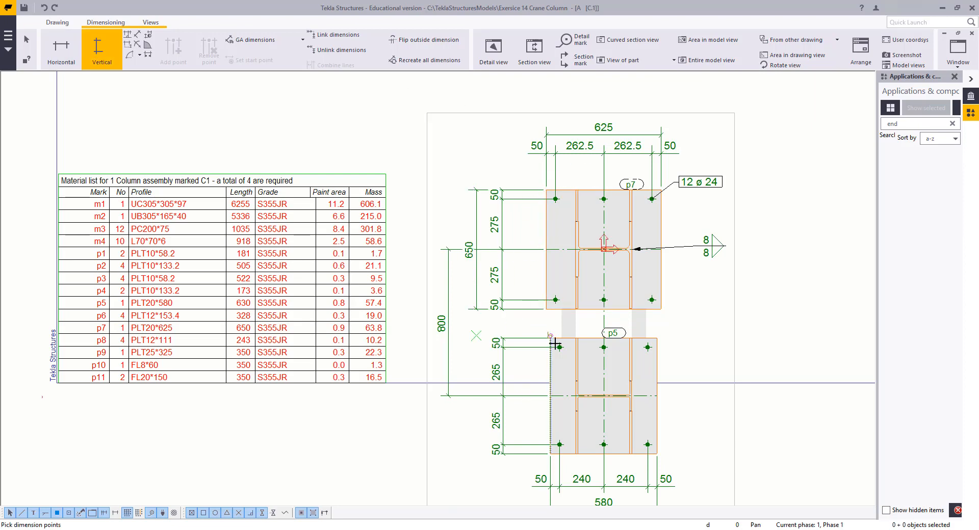
{"action": "right_click", "coordinate": [524, 356]}
{"action": "left_click", "coordinate": [534, 362]}
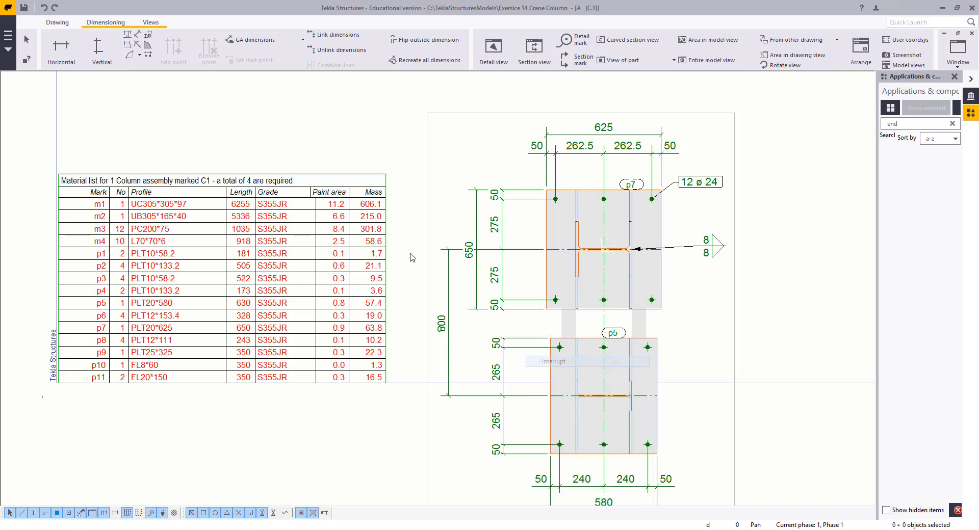
{"action": "left_click", "coordinate": [118, 59]}
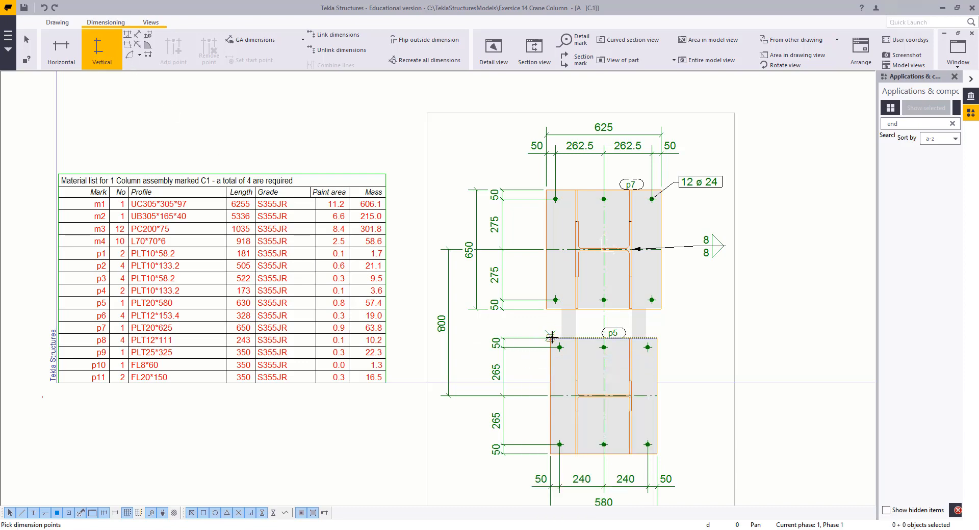
{"action": "left_click", "coordinate": [549, 454]}
{"action": "key", "text": "Escape"}
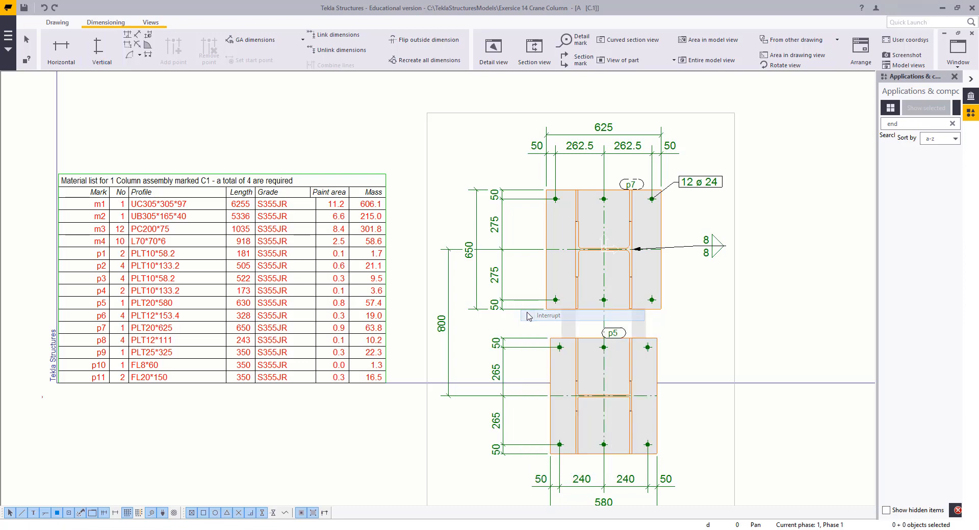
Add a vertical overall dimension across the lower plate's height, placed outside its plate-hole chain
{"action": "left_click", "coordinate": [93, 50]}
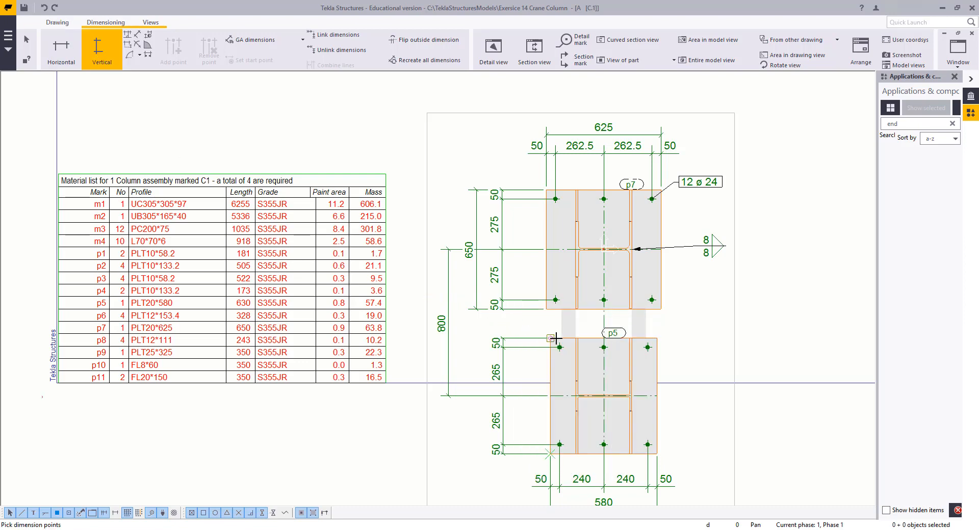
{"action": "left_click", "coordinate": [550, 453]}
{"action": "left_click", "coordinate": [550, 338]}
{"action": "middle_click", "coordinate": [476, 373]}
{"action": "key", "text": "Escape"}
Move the upper plate's weld mark symbol up beside the plate and close its properties
{"action": "scroll", "coordinate": [515, 361], "scroll_direction": "down", "scroll_amount": 3}
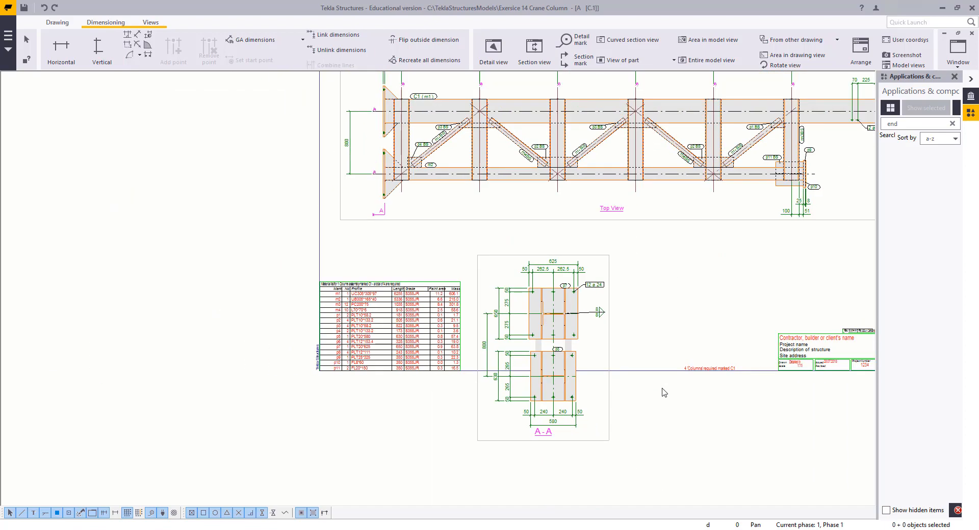
{"action": "left_click_drag", "start_coordinate": [675, 396], "coordinate": [592, 407]}
{"action": "scroll", "coordinate": [505, 408], "scroll_direction": "down", "scroll_amount": 1}
{"action": "mouse_move", "coordinate": [505, 407]}
{"action": "middle_mouse_down"}
{"action": "mouse_move", "coordinate": [531, 394]}
{"action": "mouse_move", "coordinate": [378, 435]}
{"action": "middle_mouse_up"}
{"action": "scroll", "coordinate": [460, 385], "scroll_direction": "up", "scroll_amount": 4}
{"action": "left_click", "coordinate": [446, 354]}
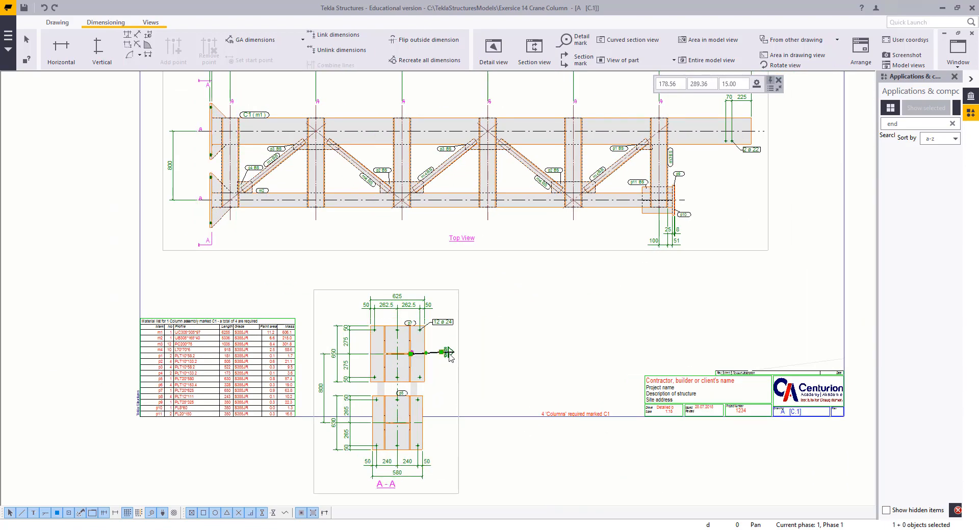
{"action": "scroll", "coordinate": [443, 352], "scroll_direction": "up", "scroll_amount": 9}
{"action": "scroll", "coordinate": [461, 363], "scroll_direction": "up", "scroll_amount": 1}
{"action": "mouse_move", "coordinate": [460, 363]}
{"action": "left_mouse_down"}
{"action": "mouse_move", "coordinate": [454, 340]}
{"action": "mouse_move", "coordinate": [421, 329]}
{"action": "mouse_move", "coordinate": [419, 319]}
{"action": "left_mouse_up"}
{"action": "double_click", "coordinate": [420, 319]}
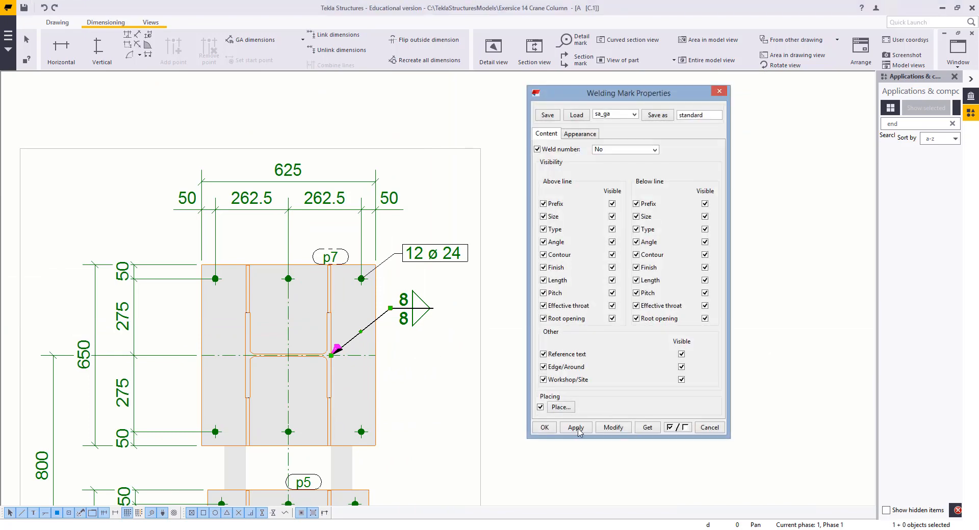
{"action": "left_click", "coordinate": [545, 428]}
{"action": "left_click", "coordinate": [439, 392]}
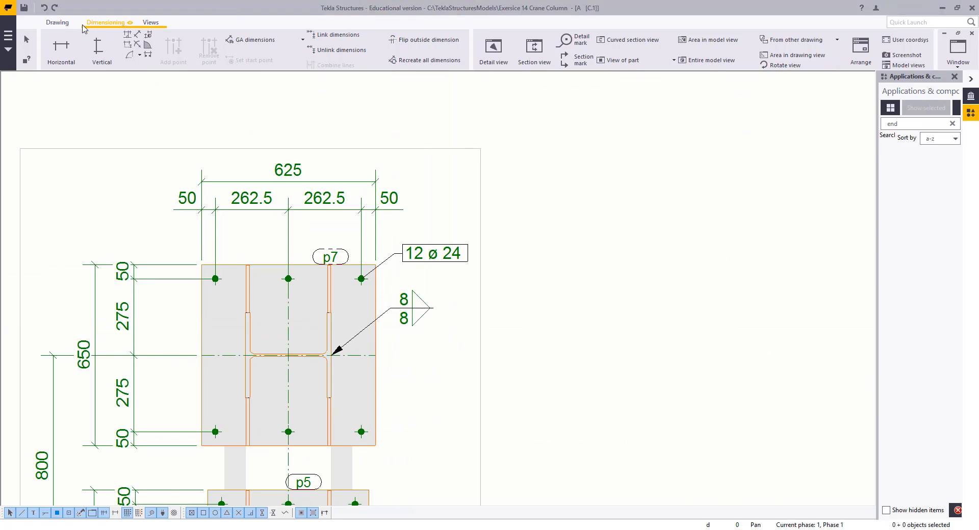
Add a weld mark on the lower plate's connection and place its symbol beside the plate
{"action": "left_click", "coordinate": [58, 25]}
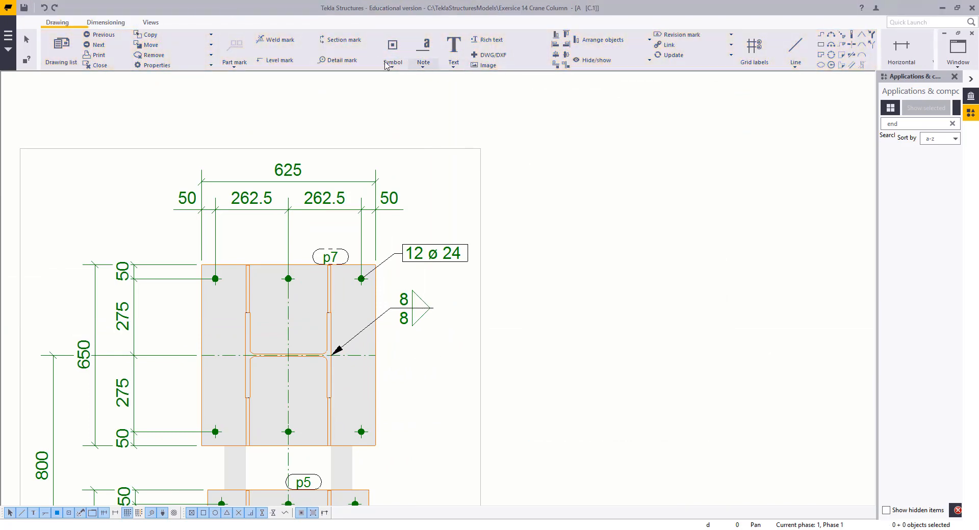
{"action": "left_click", "coordinate": [275, 39]}
{"action": "mouse_move", "coordinate": [445, 490]}
{"action": "middle_mouse_down"}
{"action": "mouse_move", "coordinate": [423, 294]}
{"action": "mouse_move", "coordinate": [441, 173]}
{"action": "middle_mouse_up"}
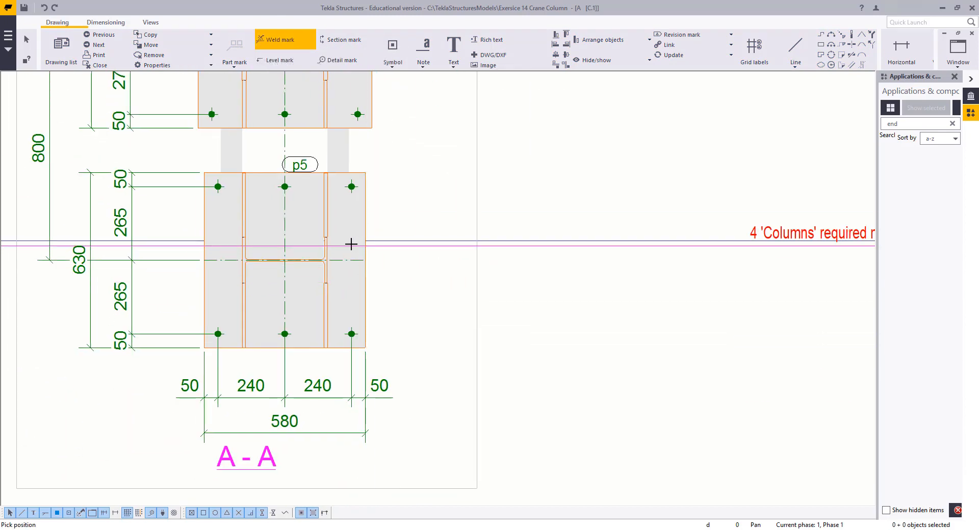
{"action": "left_click", "coordinate": [330, 250]}
{"action": "right_click", "coordinate": [390, 178]}
{"action": "left_click", "coordinate": [402, 187]}
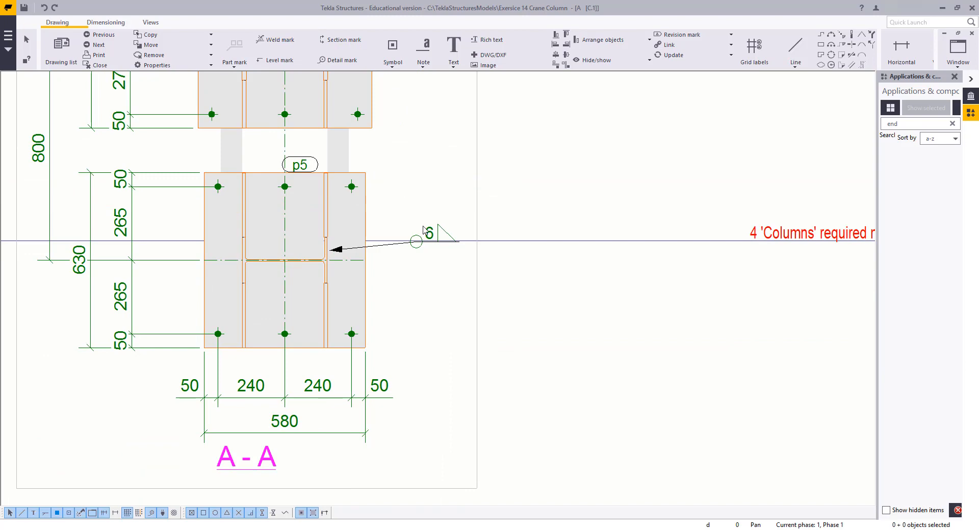
{"action": "left_click_drag", "start_coordinate": [428, 232], "coordinate": [408, 182]}
Set the lower weld mark to 8 mm fillet welds above and below the line and change its edge/around option
{"action": "middle_click_drag", "start_coordinate": [411, 138], "coordinate": [398, 280]}
{"action": "double_click", "coordinate": [396, 150]}
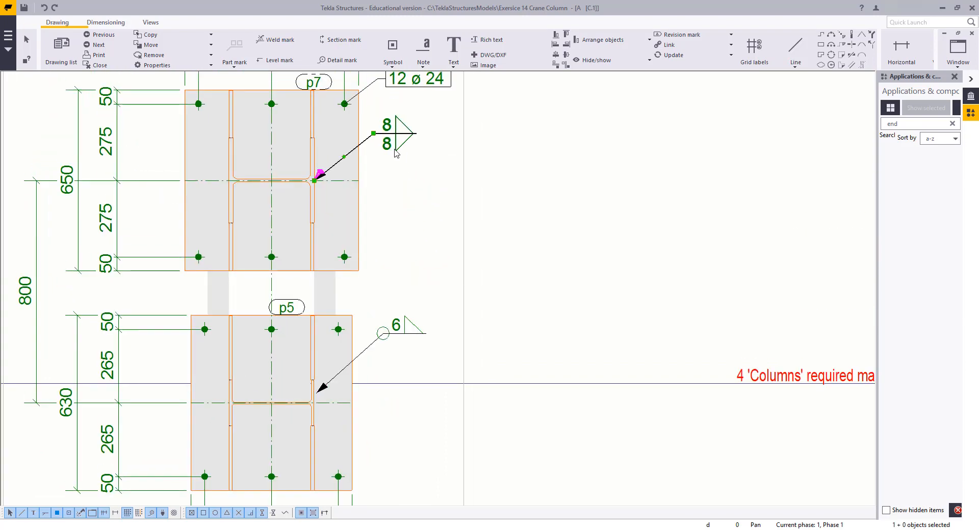
{"action": "left_click", "coordinate": [397, 325]}
{"action": "left_click", "coordinate": [614, 428]}
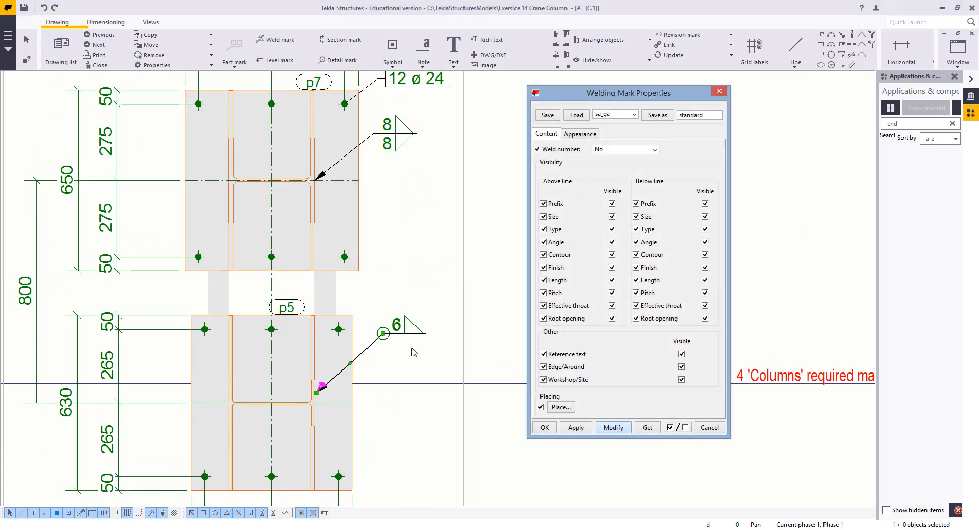
{"action": "left_click", "coordinate": [411, 277]}
{"action": "double_click", "coordinate": [407, 322]}
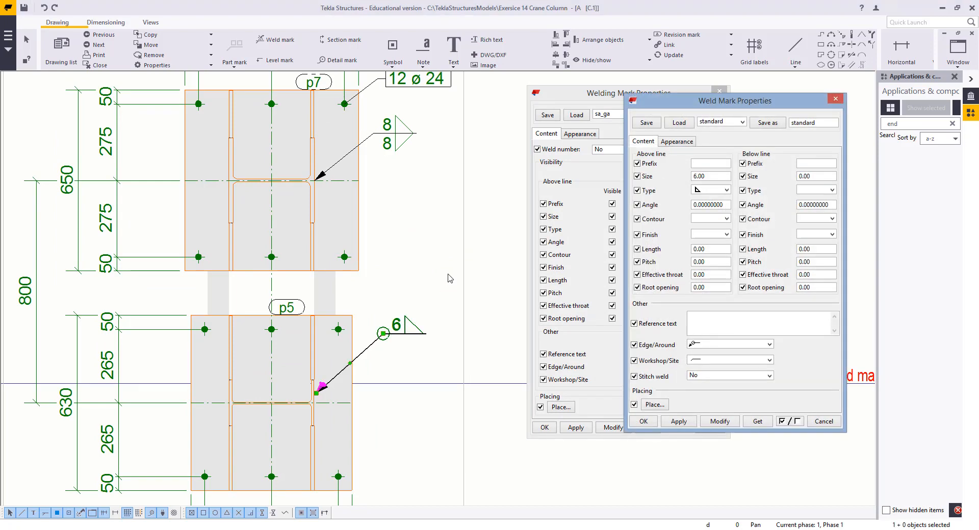
{"action": "left_click", "coordinate": [724, 93]}
{"action": "left_click_drag", "start_coordinate": [696, 107], "coordinate": [585, 106]}
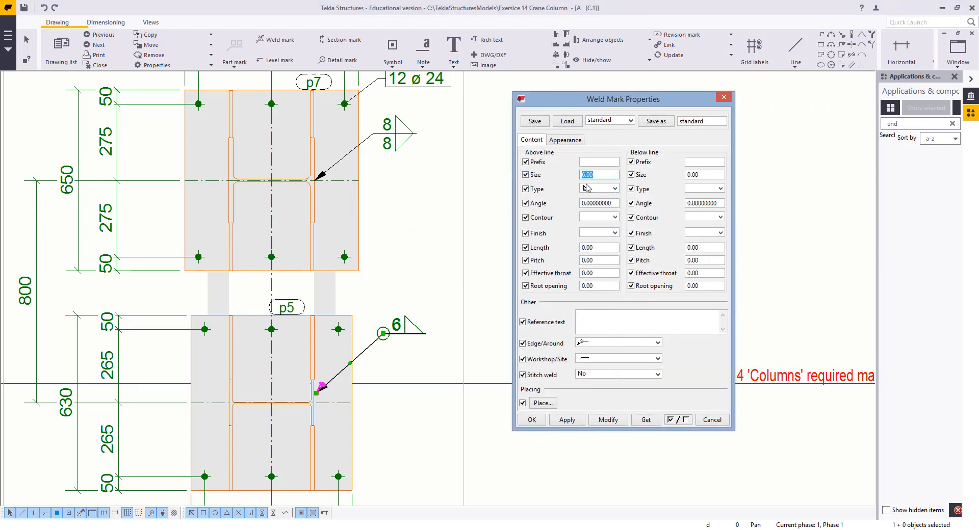
{"action": "left_click", "coordinate": [716, 189]}
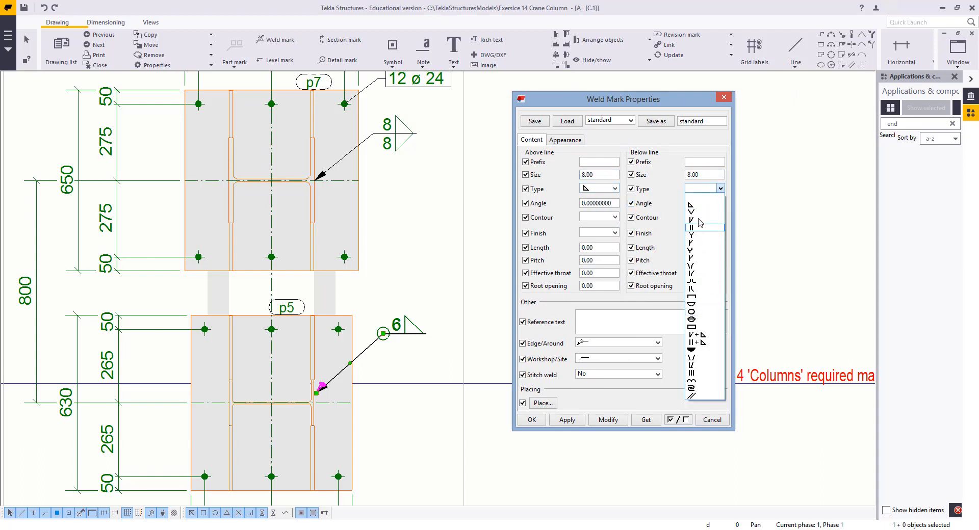
{"action": "left_click", "coordinate": [692, 204]}
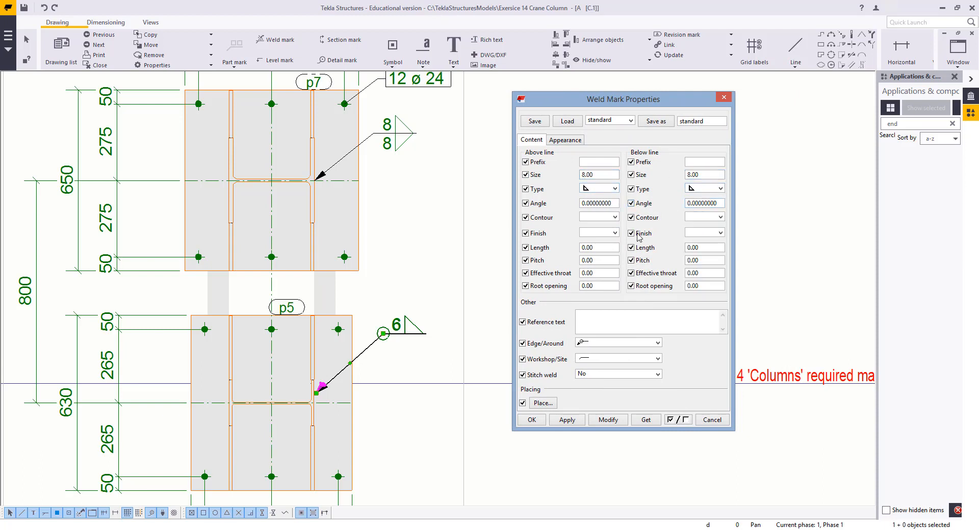
{"action": "left_click", "coordinate": [598, 346]}
{"action": "left_click", "coordinate": [598, 351]}
{"action": "left_click", "coordinate": [608, 419]}
Nudge the lower weld mark's symbol into line with the upper one and close the properties dialog
{"action": "left_click", "coordinate": [397, 346]}
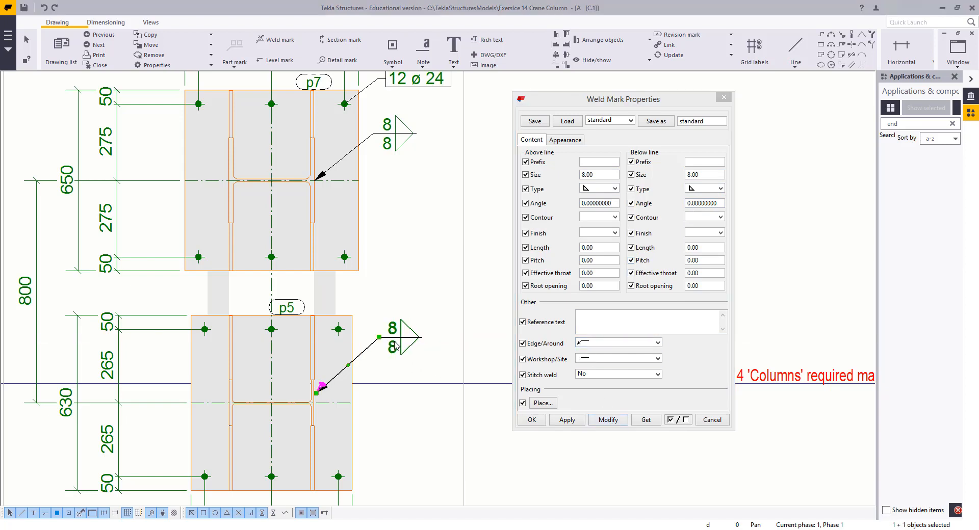
{"action": "left_click_drag", "start_coordinate": [396, 346], "coordinate": [401, 337]}
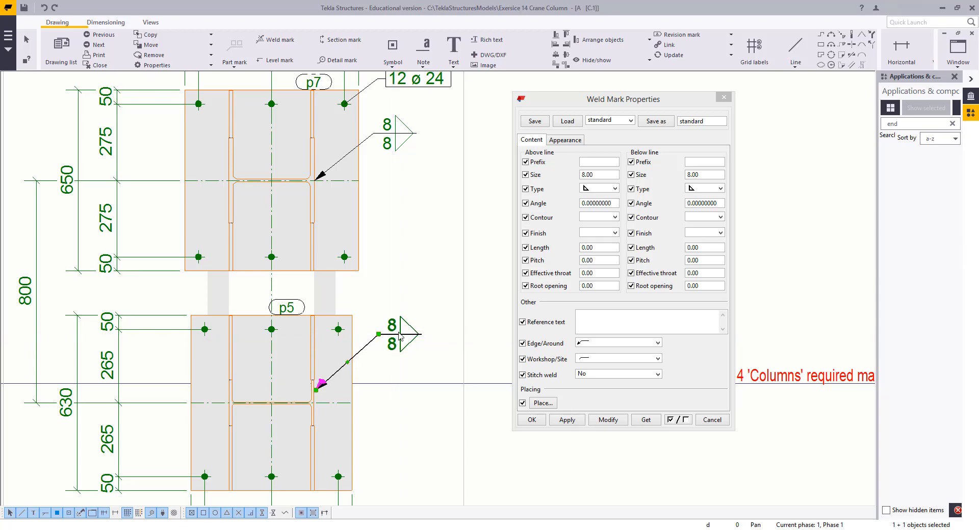
{"action": "left_click", "coordinate": [425, 282]}
{"action": "scroll", "coordinate": [418, 307], "scroll_direction": "down", "scroll_amount": 2}
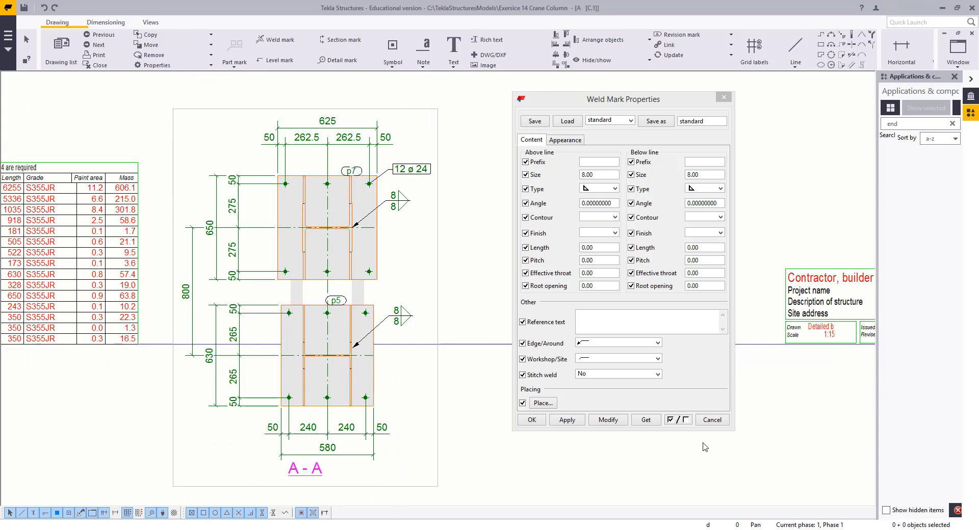
{"action": "left_click", "coordinate": [709, 422]}
Move section view A-A up beside the top view
{"action": "scroll", "coordinate": [466, 467], "scroll_direction": "down", "scroll_amount": 4}
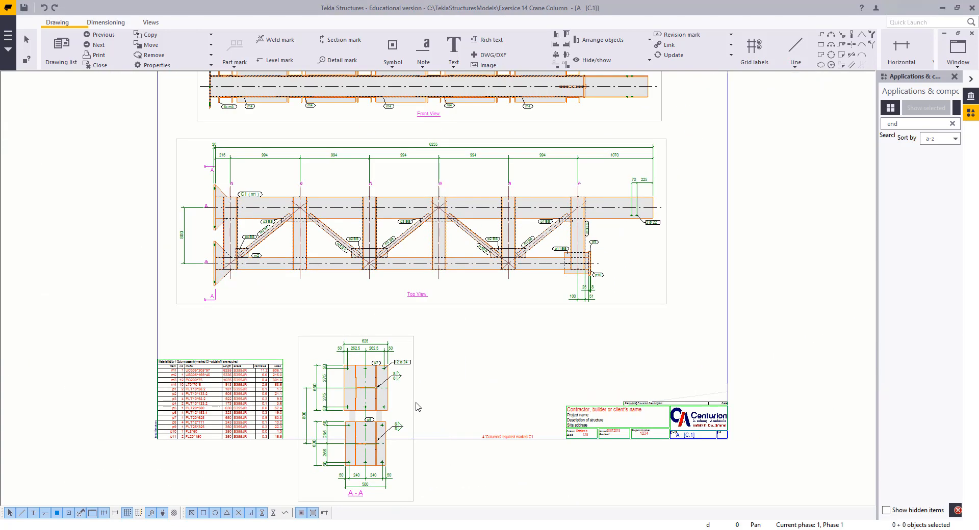
{"action": "left_click_drag", "start_coordinate": [418, 406], "coordinate": [720, 286]}
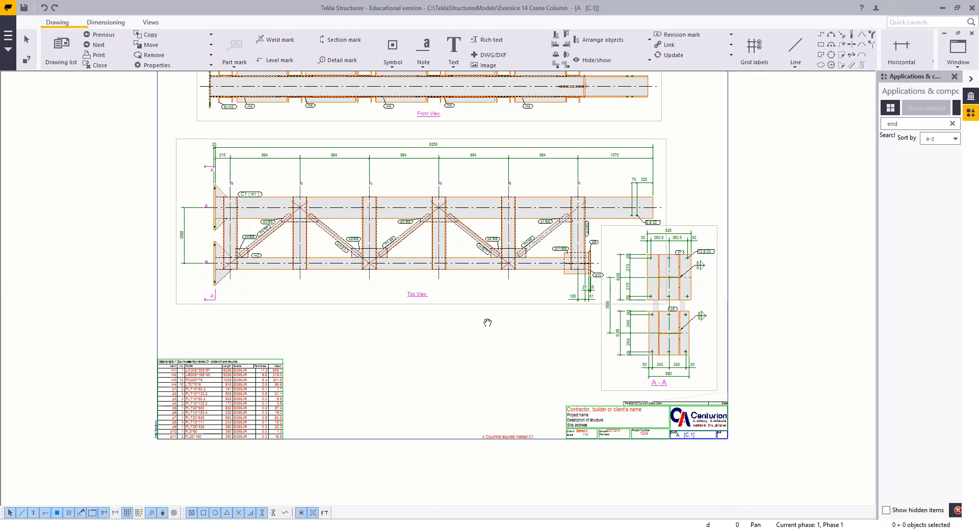
{"action": "middle_click_drag", "start_coordinate": [487, 323], "coordinate": [414, 323]}
{"action": "scroll", "coordinate": [598, 264], "scroll_direction": "up", "scroll_amount": 3}
{"action": "scroll", "coordinate": [474, 284], "scroll_direction": "down", "scroll_amount": 5}
Examine the front and top views around the column's end plates
{"action": "middle_click_drag", "start_coordinate": [383, 223], "coordinate": [579, 297]}
{"action": "middle_click_drag", "start_coordinate": [551, 229], "coordinate": [439, 250]}
{"action": "scroll", "coordinate": [574, 223], "scroll_direction": "up", "scroll_amount": 5}
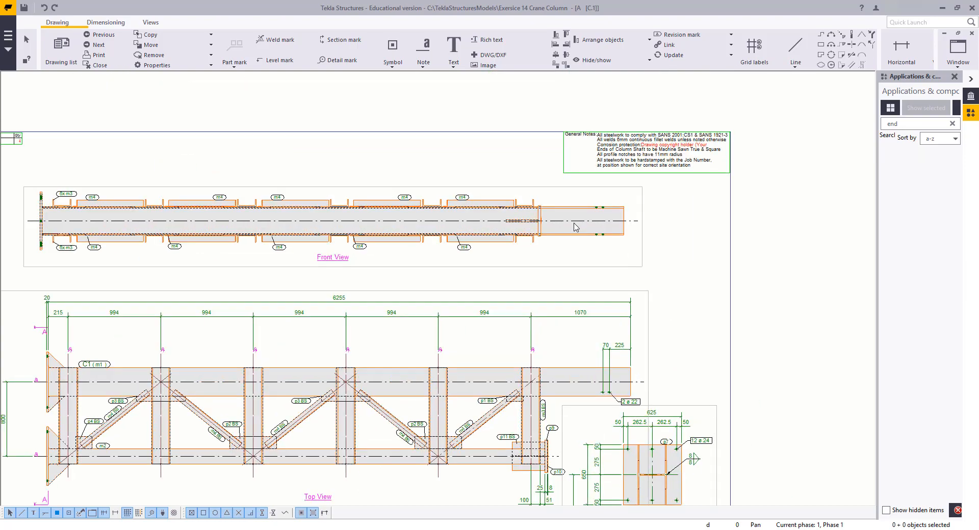
{"action": "scroll", "coordinate": [540, 226], "scroll_direction": "up", "scroll_amount": 4}
{"action": "scroll", "coordinate": [509, 306], "scroll_direction": "down", "scroll_amount": 4}
{"action": "scroll", "coordinate": [527, 318], "scroll_direction": "up", "scroll_amount": 4}
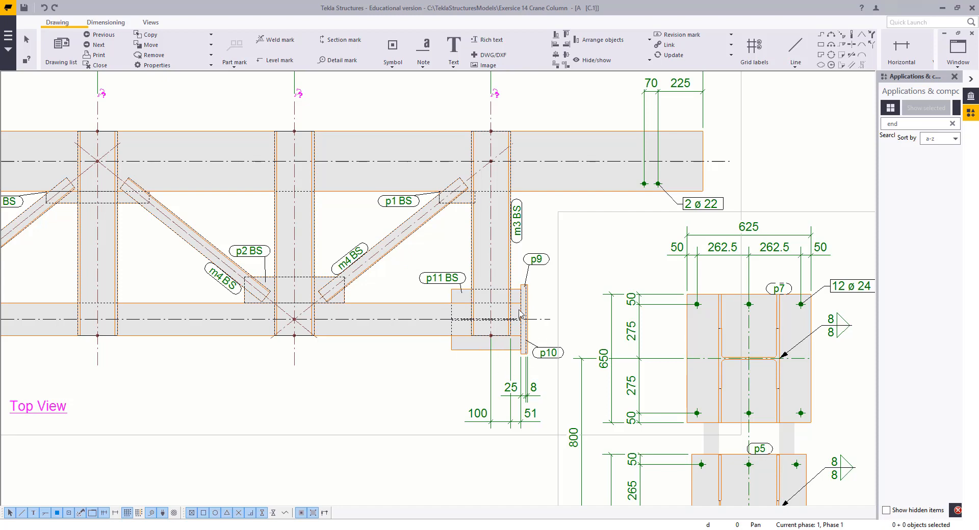
{"action": "scroll", "coordinate": [475, 331], "scroll_direction": "down", "scroll_amount": 3}
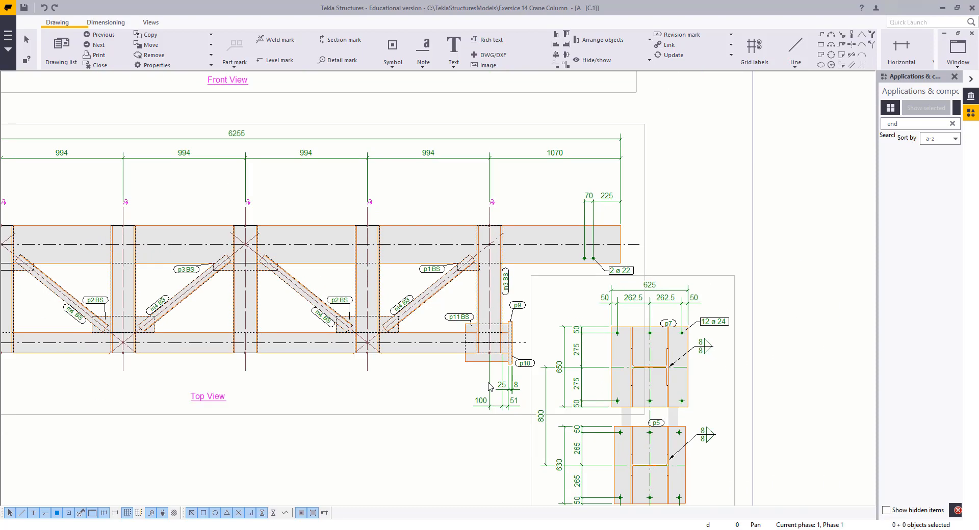
{"action": "scroll", "coordinate": [497, 188], "scroll_direction": "up", "scroll_amount": 6}
{"action": "scroll", "coordinate": [485, 183], "scroll_direction": "down", "scroll_amount": 3}
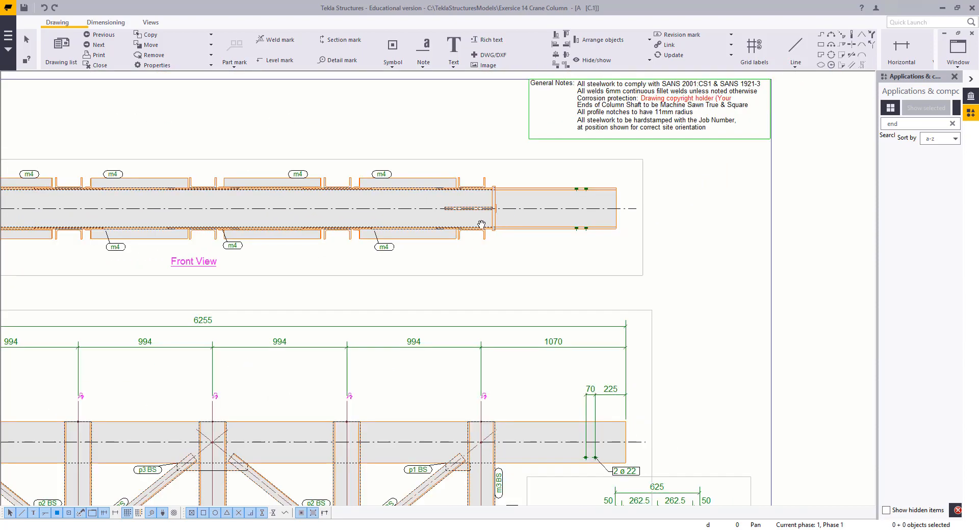
{"action": "scroll", "coordinate": [483, 327], "scroll_direction": "up", "scroll_amount": 6}
{"action": "right_click", "coordinate": [473, 282]}
{"action": "left_click", "coordinate": [472, 280]}
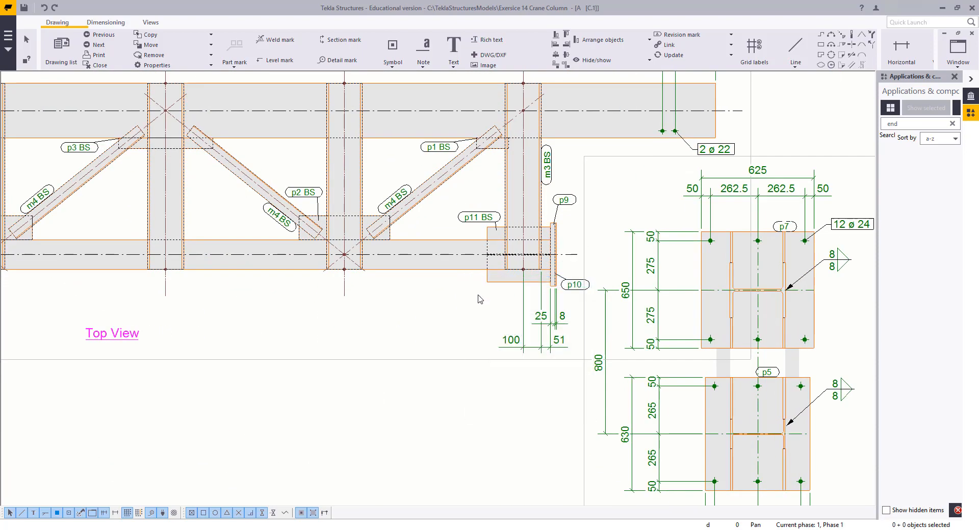
Create section view B-B cutting through the end plates at the column's right end and place it below the top view
{"action": "left_click", "coordinate": [107, 23]}
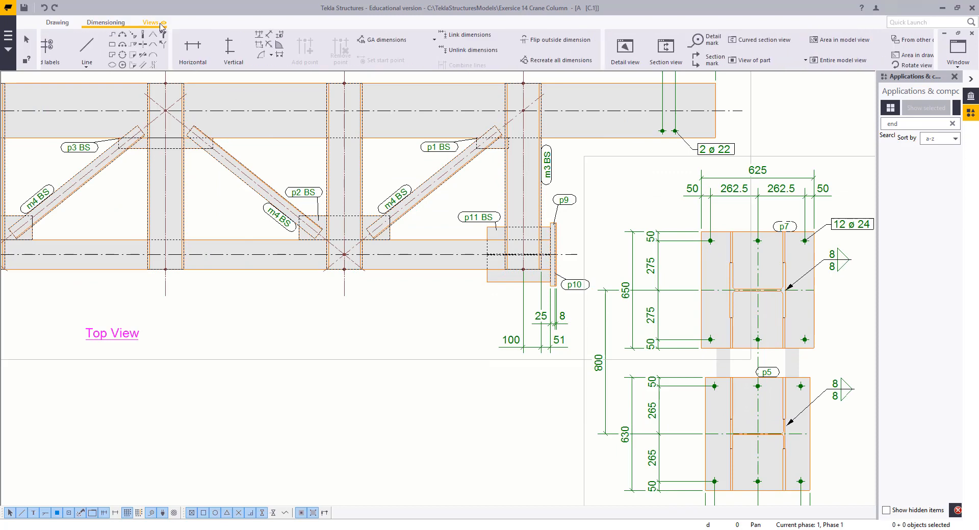
{"action": "left_click", "coordinate": [162, 25]}
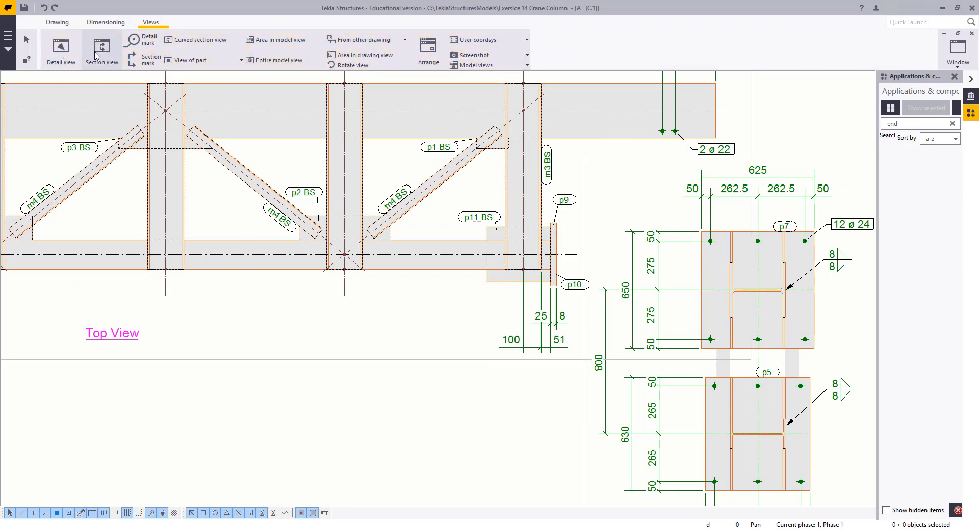
{"action": "left_click", "coordinate": [100, 53]}
{"action": "middle_click_drag", "start_coordinate": [552, 238], "coordinate": [535, 284]}
{"action": "scroll", "coordinate": [535, 284], "scroll_direction": "up", "scroll_amount": 4}
{"action": "left_click", "coordinate": [540, 300]}
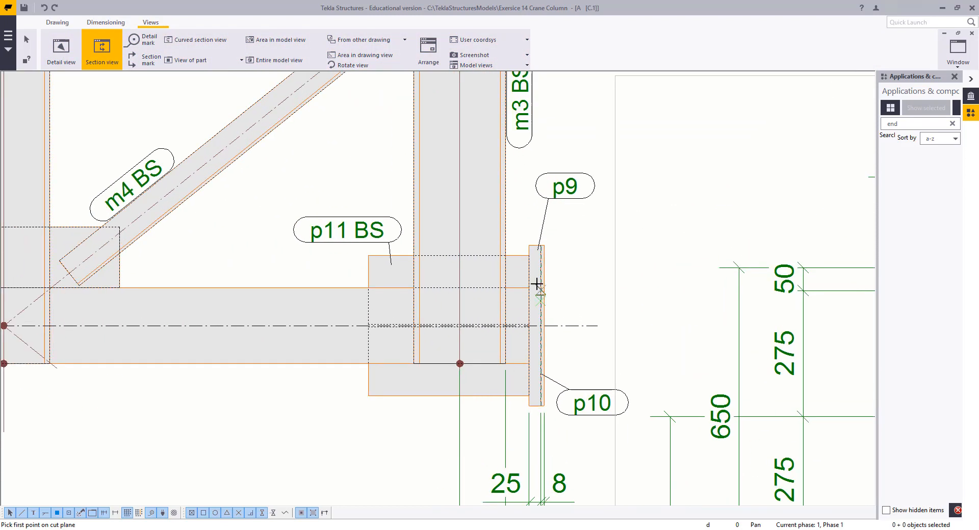
{"action": "left_click", "coordinate": [540, 280]}
{"action": "left_click", "coordinate": [454, 197]}
{"action": "left_click", "coordinate": [555, 452]}
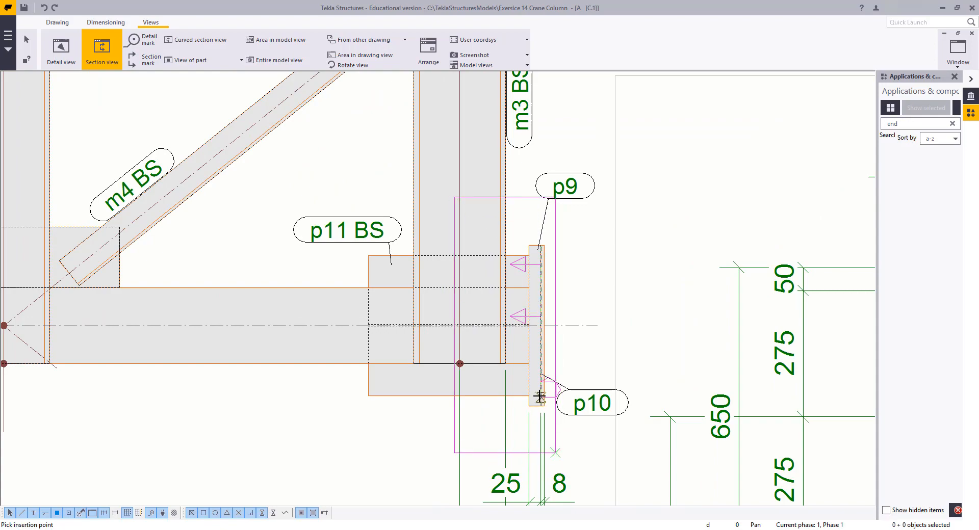
{"action": "scroll", "coordinate": [539, 398], "scroll_direction": "down", "scroll_amount": 4}
{"action": "mouse_move", "coordinate": [539, 398]}
{"action": "middle_mouse_down"}
{"action": "mouse_move", "coordinate": [590, 151]}
{"action": "mouse_move", "coordinate": [605, 132]}
{"action": "middle_mouse_up"}
{"action": "left_click", "coordinate": [328, 397]}
{"action": "right_click", "coordinate": [304, 257]}
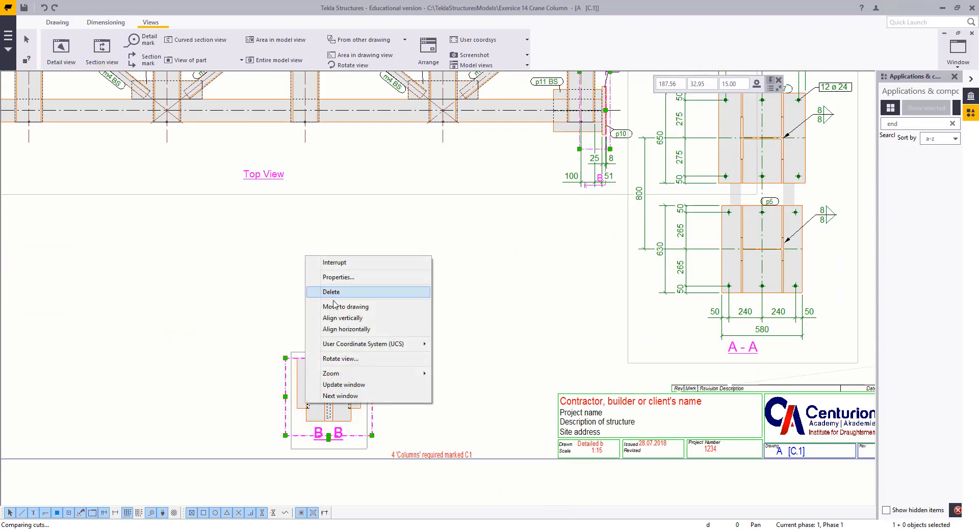
{"action": "left_click", "coordinate": [356, 264]}
Extend section view B-B's boundary upward so it shows the full column cross-section
{"action": "scroll", "coordinate": [498, 305], "scroll_direction": "down", "scroll_amount": 2}
{"action": "mouse_move", "coordinate": [498, 305]}
{"action": "middle_mouse_down"}
{"action": "mouse_move", "coordinate": [468, 309]}
{"action": "mouse_move", "coordinate": [651, 300]}
{"action": "middle_mouse_up"}
{"action": "scroll", "coordinate": [541, 352], "scroll_direction": "up", "scroll_amount": 2}
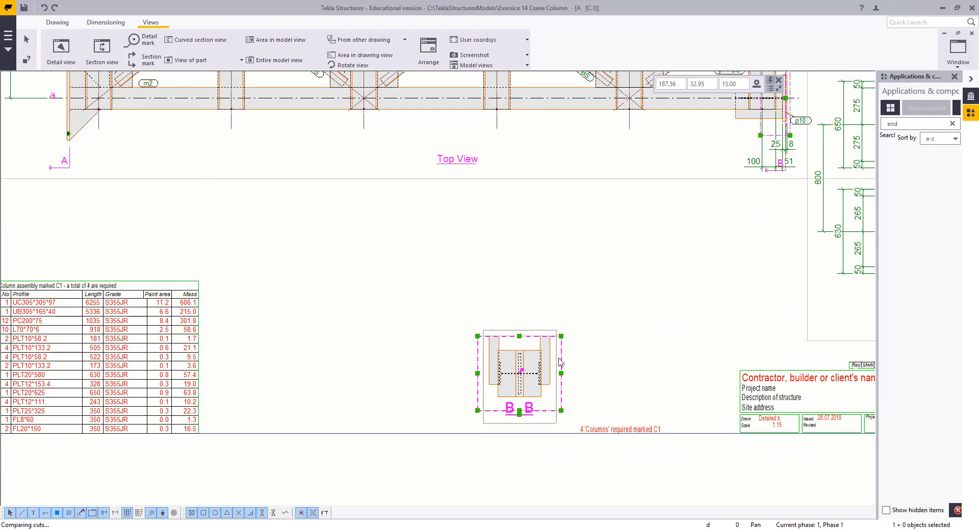
{"action": "left_click_drag", "start_coordinate": [560, 359], "coordinate": [356, 310]}
{"action": "scroll", "coordinate": [300, 281], "scroll_direction": "up", "scroll_amount": 2}
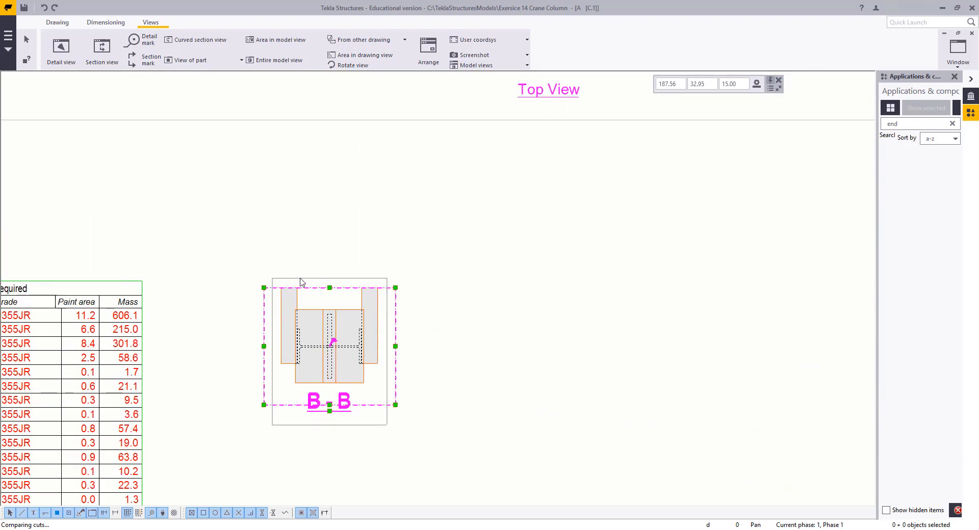
{"action": "middle_click_drag", "start_coordinate": [301, 281], "coordinate": [400, 310]}
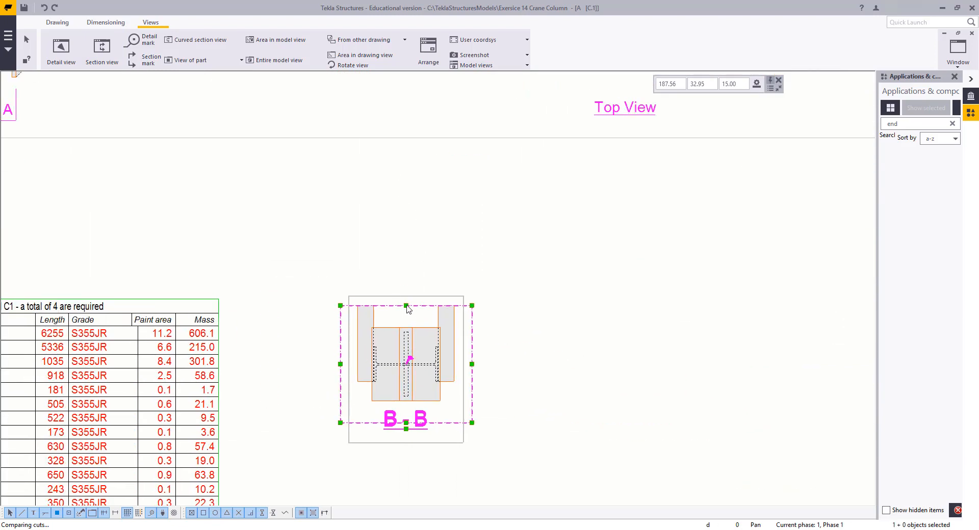
{"action": "left_click_drag", "start_coordinate": [405, 306], "coordinate": [396, 205]}
{"action": "left_click_drag", "start_coordinate": [406, 164], "coordinate": [406, 132]}
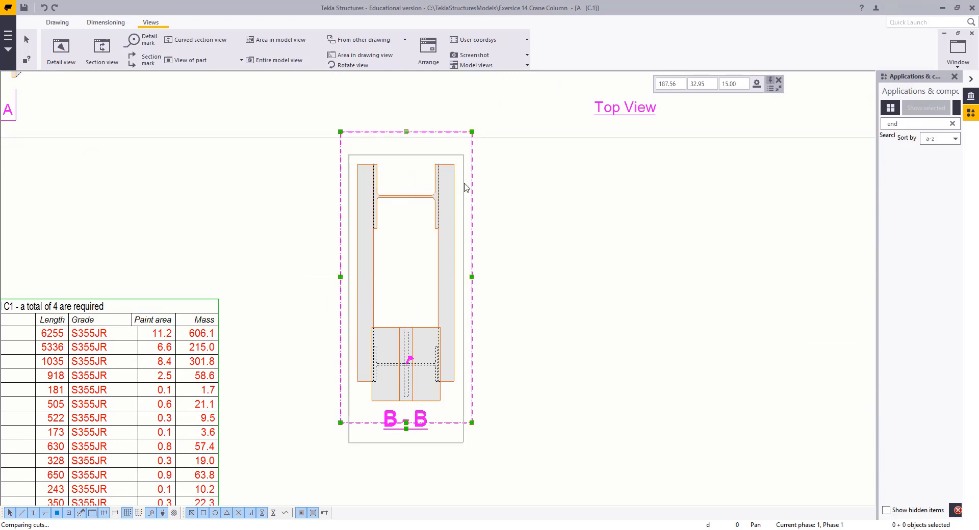
{"action": "left_click_drag", "start_coordinate": [462, 206], "coordinate": [430, 266]}
{"action": "left_click", "coordinate": [548, 314]}
{"action": "scroll", "coordinate": [513, 283], "scroll_direction": "down", "scroll_amount": 1}
{"action": "middle_click_drag", "start_coordinate": [512, 283], "coordinate": [554, 219]}
{"action": "scroll", "coordinate": [481, 255], "scroll_direction": "up", "scroll_amount": 2}
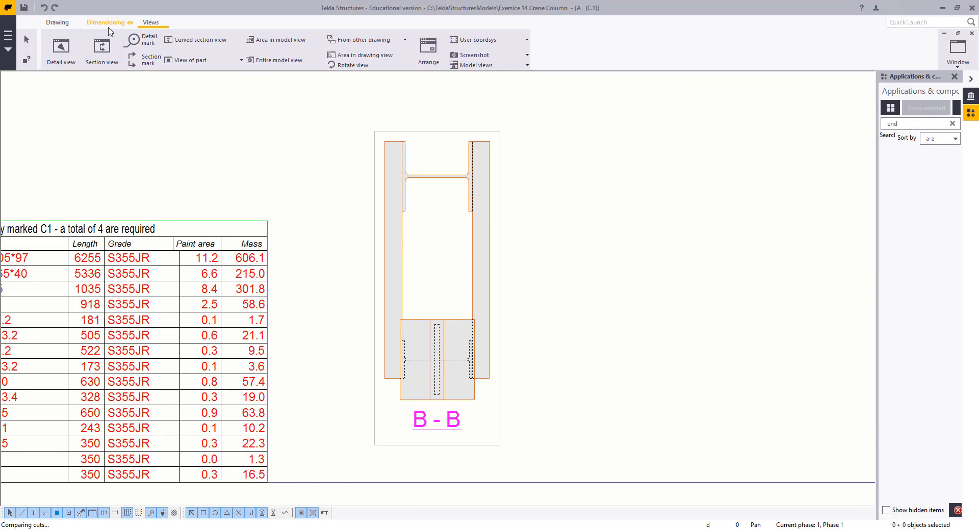
Add a vertical dimension in section B-B from the upper member down to the base plate
{"action": "left_click", "coordinate": [106, 22]}
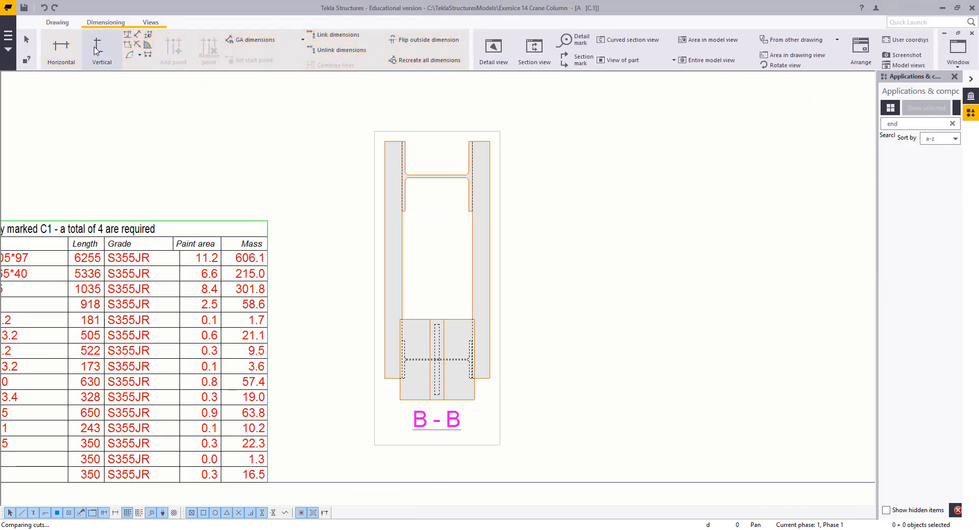
{"action": "left_click", "coordinate": [96, 48]}
{"action": "left_click", "coordinate": [437, 176]}
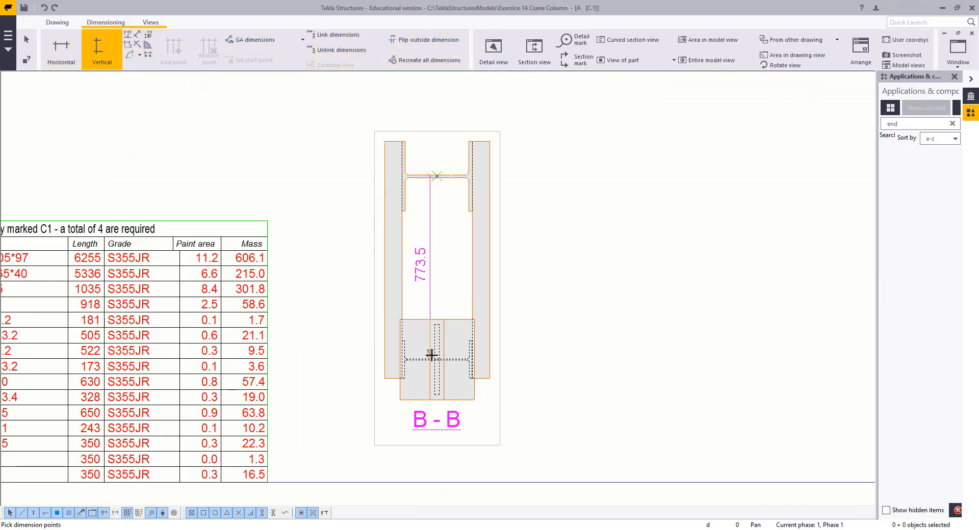
{"action": "scroll", "coordinate": [437, 357], "scroll_direction": "up", "scroll_amount": 3}
{"action": "scroll", "coordinate": [439, 363], "scroll_direction": "up", "scroll_amount": 2}
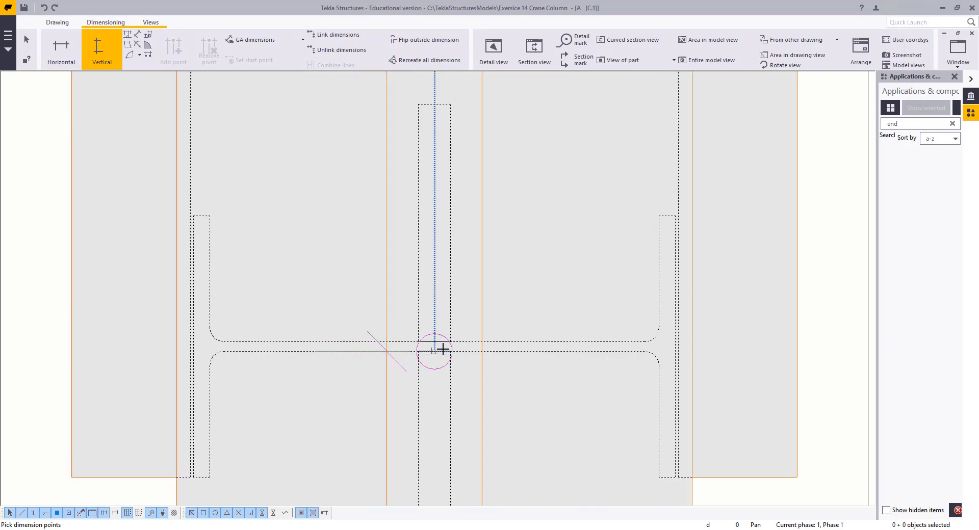
{"action": "scroll", "coordinate": [520, 383], "scroll_direction": "down", "scroll_amount": 3}
{"action": "scroll", "coordinate": [520, 384], "scroll_direction": "down", "scroll_amount": 4}
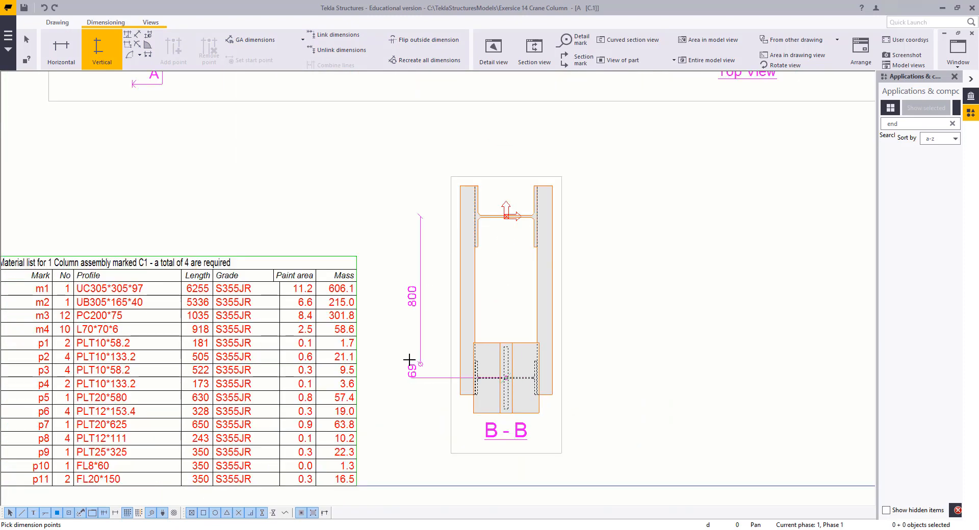
{"action": "middle_click", "coordinate": [407, 360]}
{"action": "right_click", "coordinate": [309, 179]}
{"action": "left_click", "coordinate": [330, 189]}
{"action": "middle_click_drag", "start_coordinate": [487, 266], "coordinate": [468, 267]}
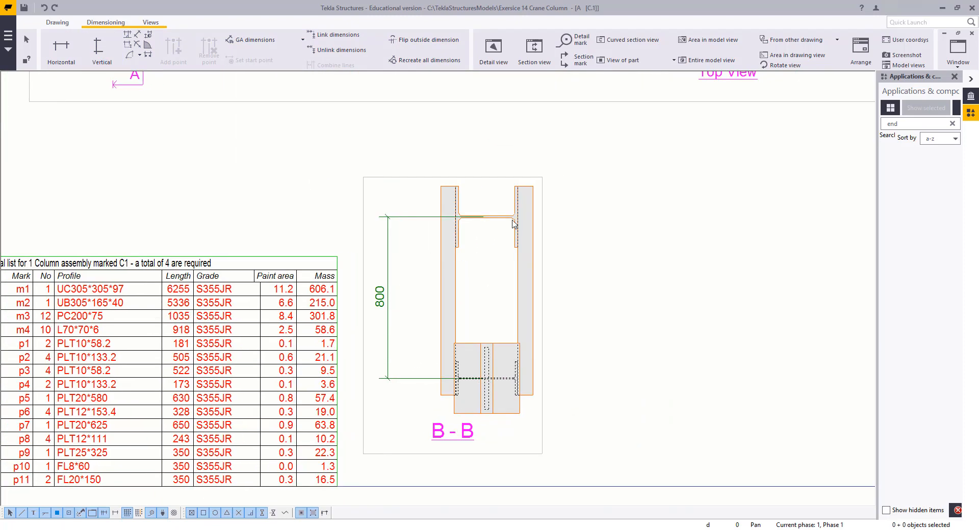
Add part marks to the two main members shown in section B-B
{"action": "left_click", "coordinate": [507, 218]}
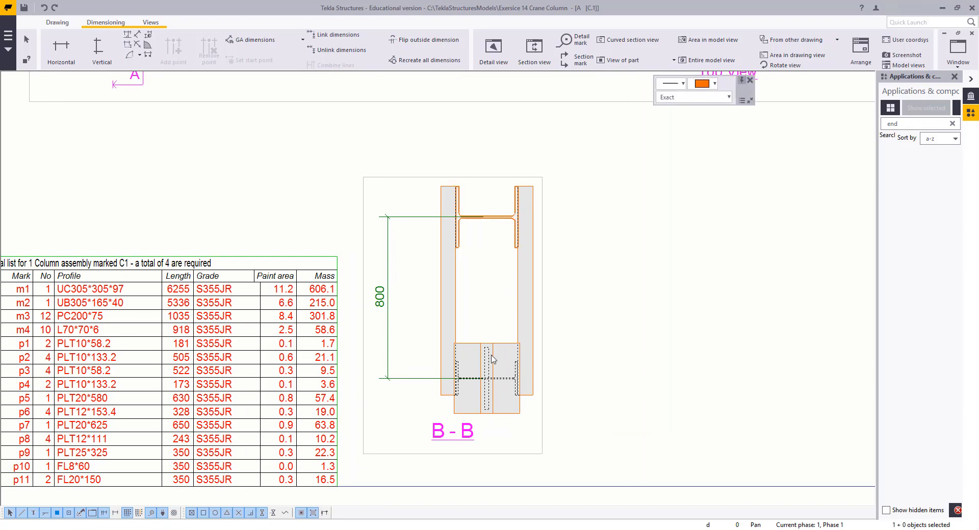
{"action": "left_click", "coordinate": [518, 372], "text": "ctrl"}
{"action": "right_click", "coordinate": [503, 313]}
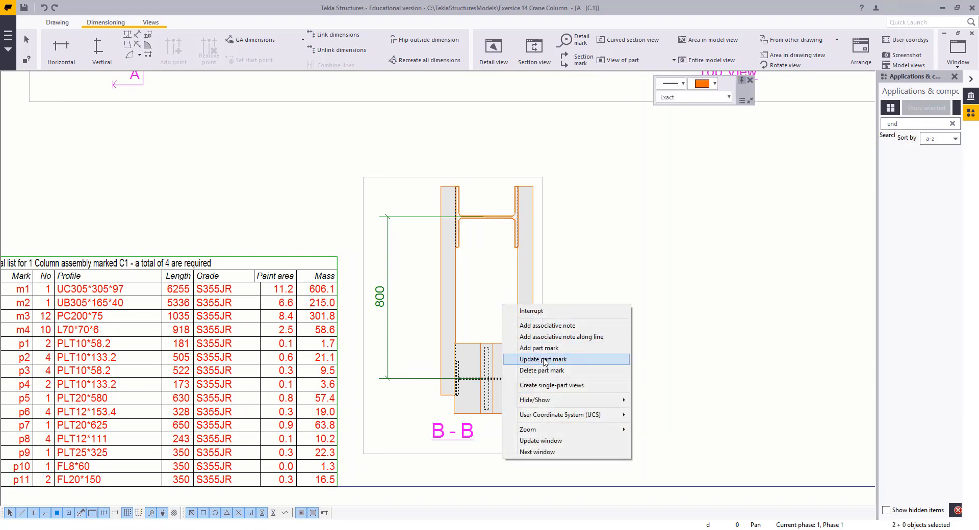
{"action": "left_click", "coordinate": [546, 361]}
{"action": "right_click", "coordinate": [558, 321]}
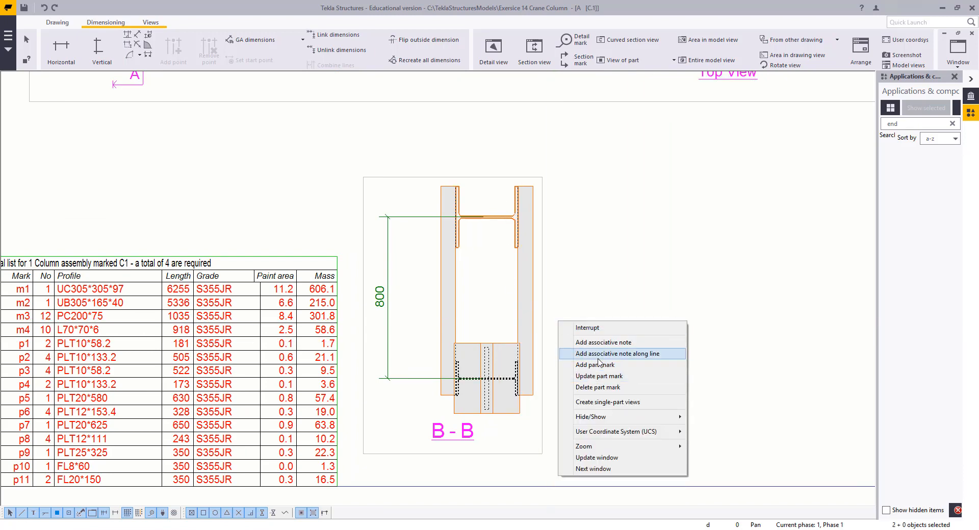
{"action": "left_click", "coordinate": [595, 365]}
{"action": "key", "text": "Escape"}
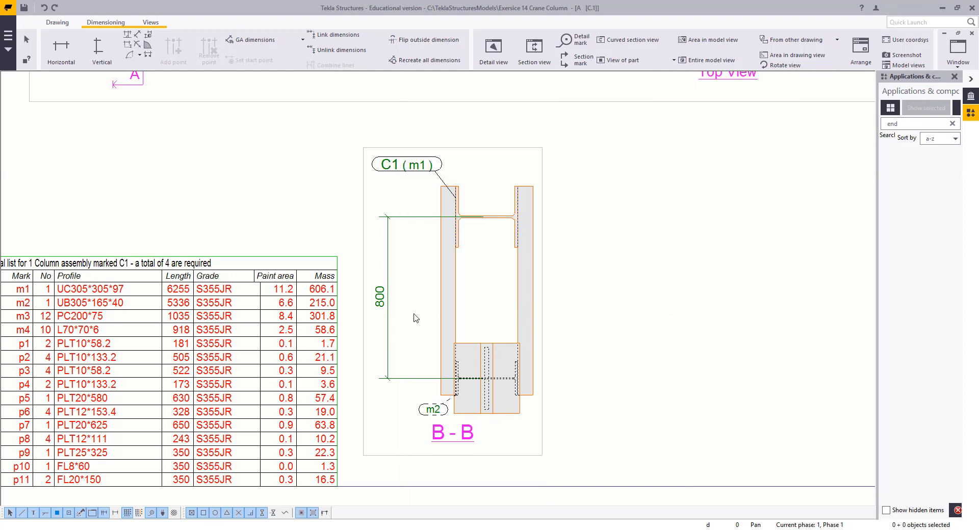
Reposition section mark B's end symbols clear of the top view's dimensions
{"action": "scroll", "coordinate": [418, 306], "scroll_direction": "down", "scroll_amount": 3}
{"action": "scroll", "coordinate": [560, 328], "scroll_direction": "down", "scroll_amount": 3}
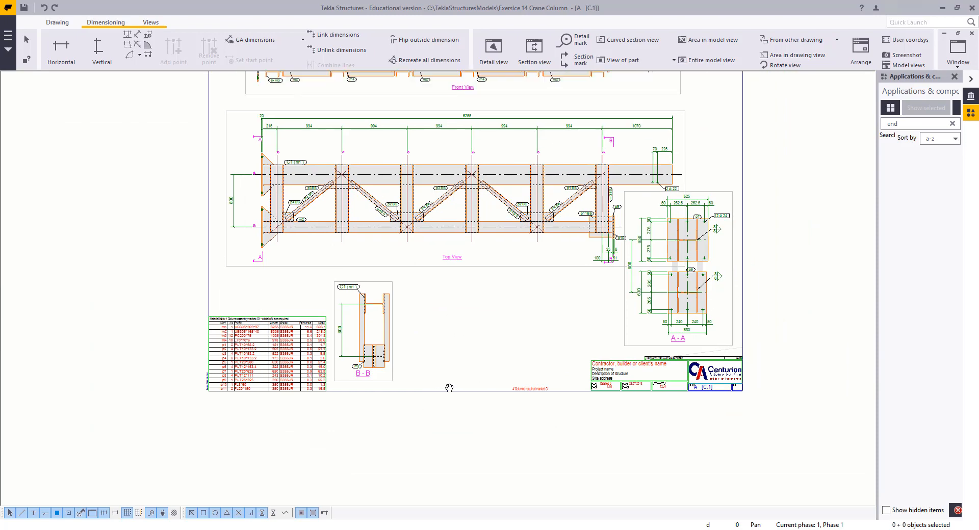
{"action": "middle_click_drag", "start_coordinate": [447, 315], "coordinate": [455, 377]}
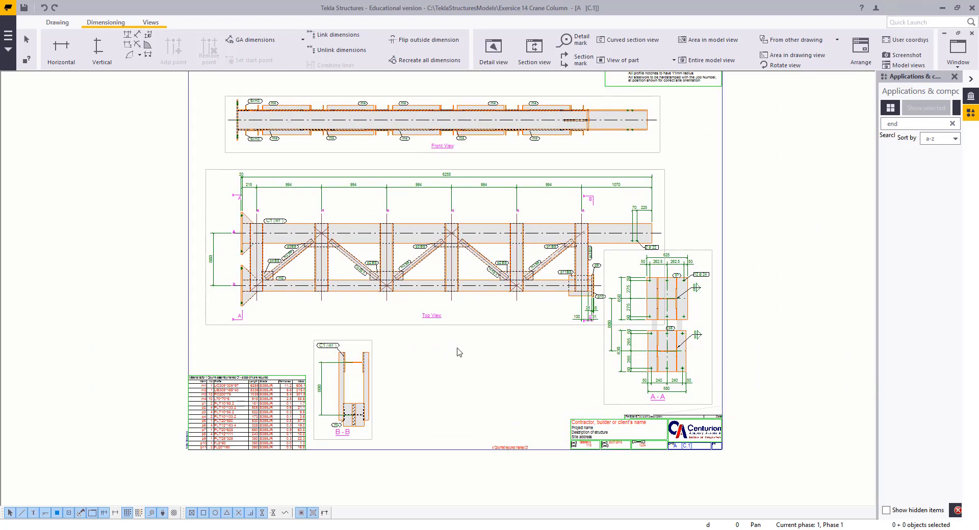
{"action": "scroll", "coordinate": [632, 307], "scroll_direction": "up", "scroll_amount": 5}
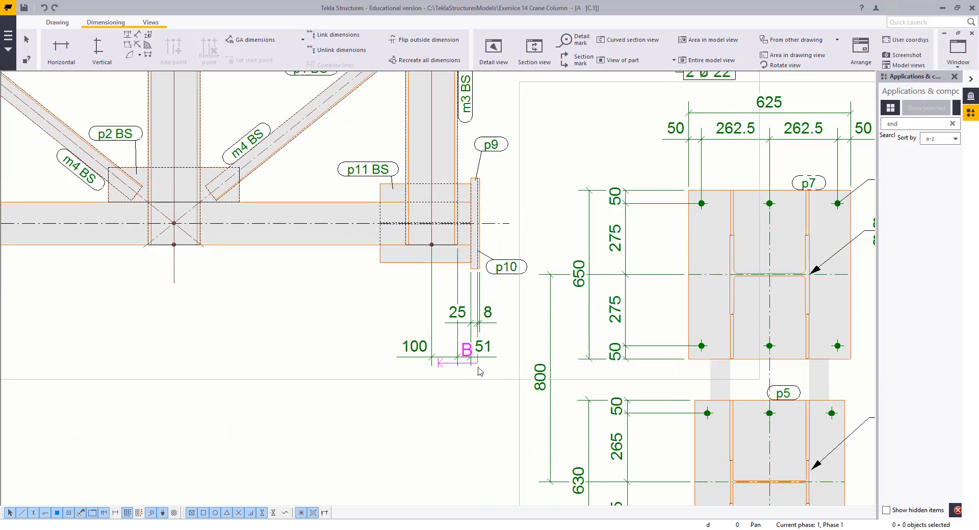
{"action": "left_click", "coordinate": [478, 368]}
{"action": "left_click_drag", "start_coordinate": [474, 404], "coordinate": [476, 419]}
{"action": "left_click", "coordinate": [341, 414]}
{"action": "scroll", "coordinate": [433, 337], "scroll_direction": "down", "scroll_amount": 3}
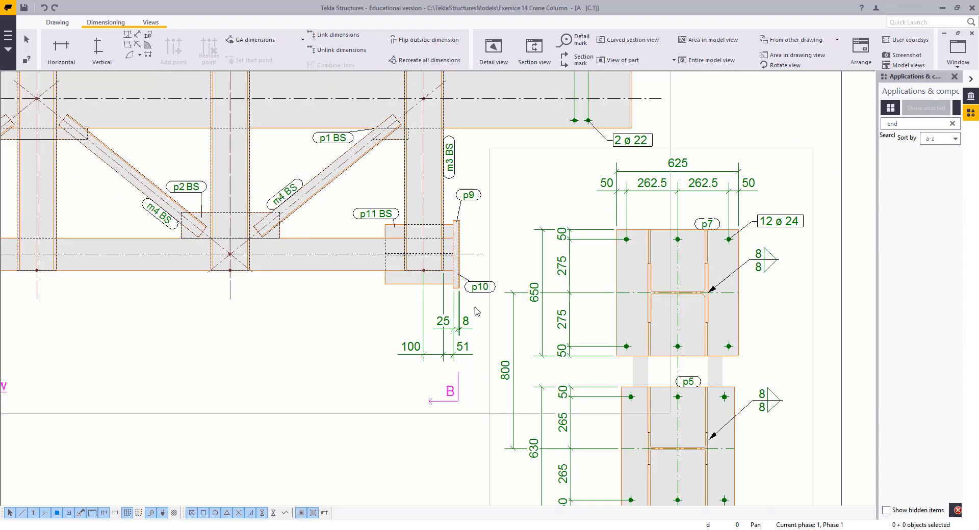
{"action": "middle_click_drag", "start_coordinate": [488, 286], "coordinate": [423, 428]}
{"action": "scroll", "coordinate": [603, 222], "scroll_direction": "up", "scroll_amount": 2}
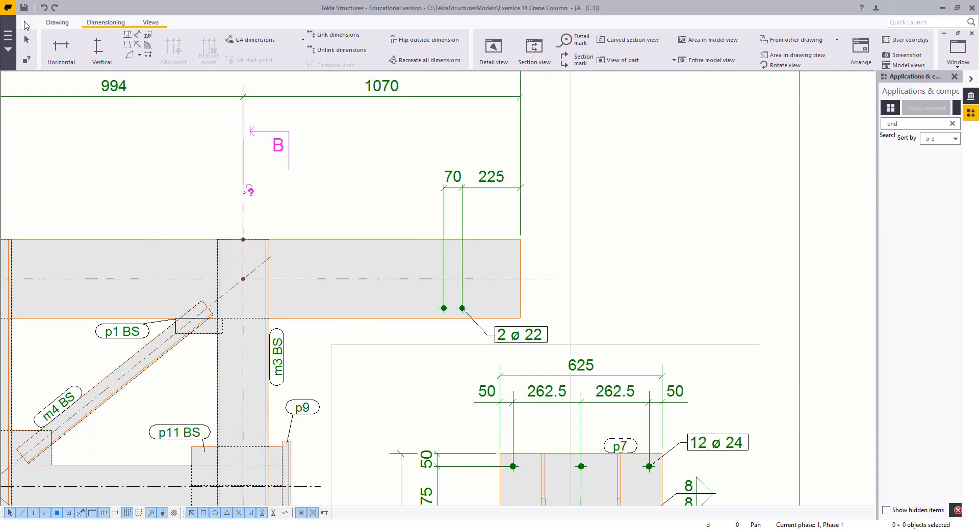
Add a vertical dimension chain from the centre line through the bolt holes to the member's lower edge at the right end
{"action": "left_click", "coordinate": [100, 51]}
{"action": "left_click", "coordinate": [552, 278]}
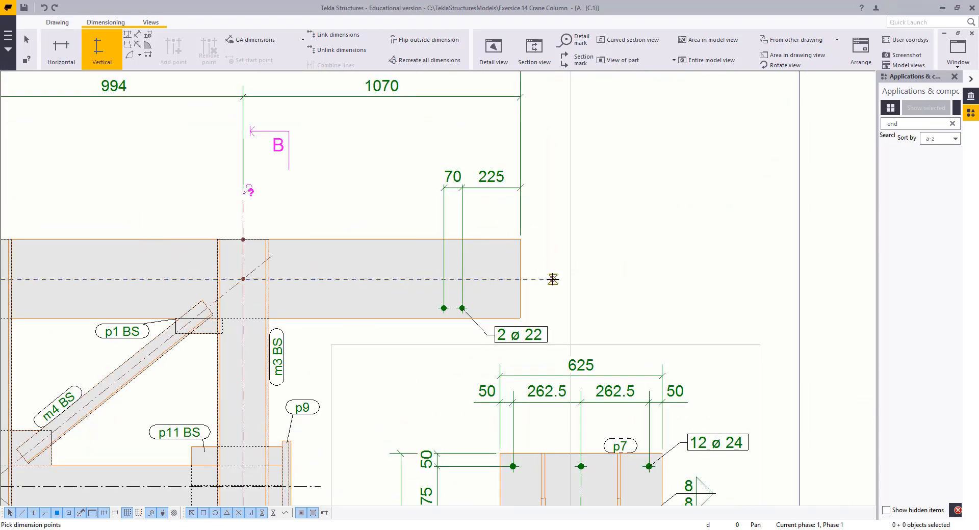
{"action": "left_click", "coordinate": [461, 308]}
{"action": "left_click", "coordinate": [520, 318]}
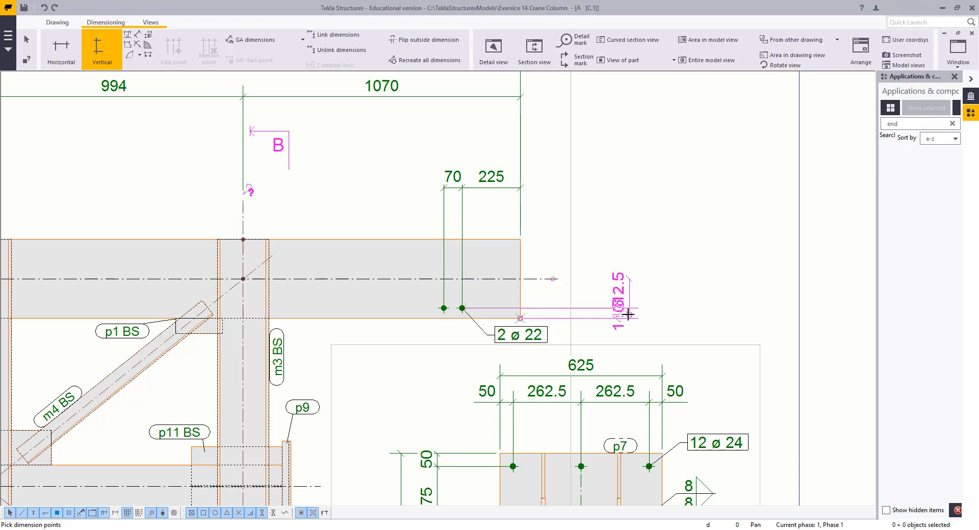
{"action": "middle_click", "coordinate": [629, 315]}
{"action": "right_click", "coordinate": [564, 175]}
{"action": "left_click", "coordinate": [575, 183]}
{"action": "left_click", "coordinate": [623, 257]}
{"action": "left_click_drag", "start_coordinate": [624, 259], "coordinate": [607, 261]}
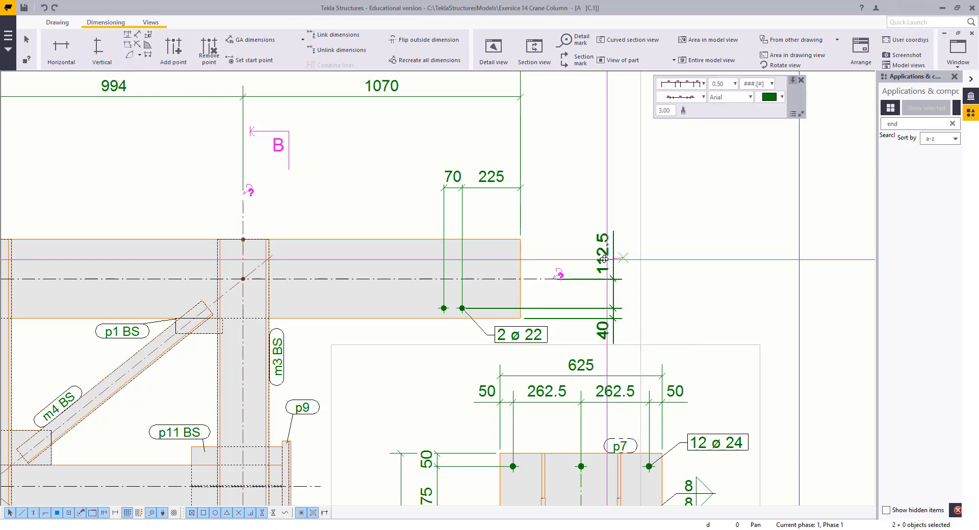
{"action": "left_click", "coordinate": [578, 267]}
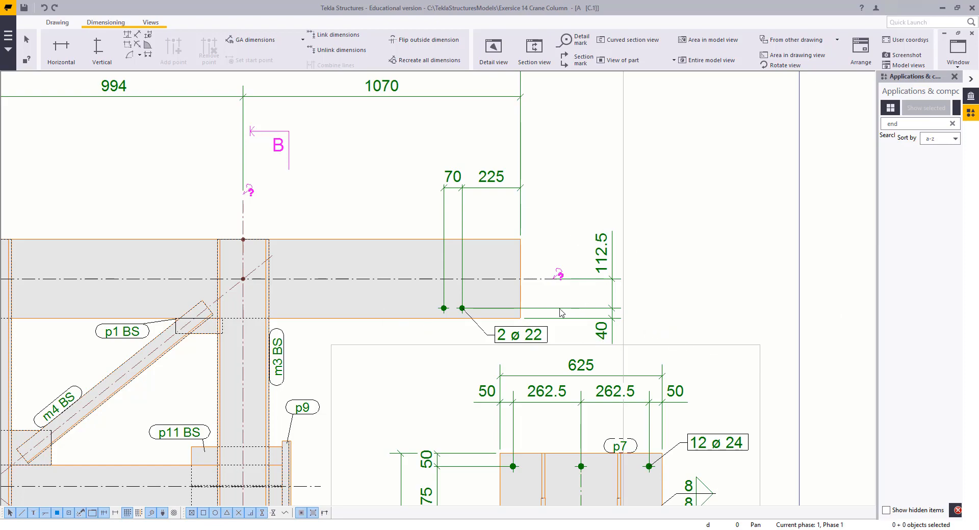
Examine the whole drawing sheet and the new dimensions at the column's right end
{"action": "scroll", "coordinate": [560, 312], "scroll_direction": "down", "scroll_amount": 6}
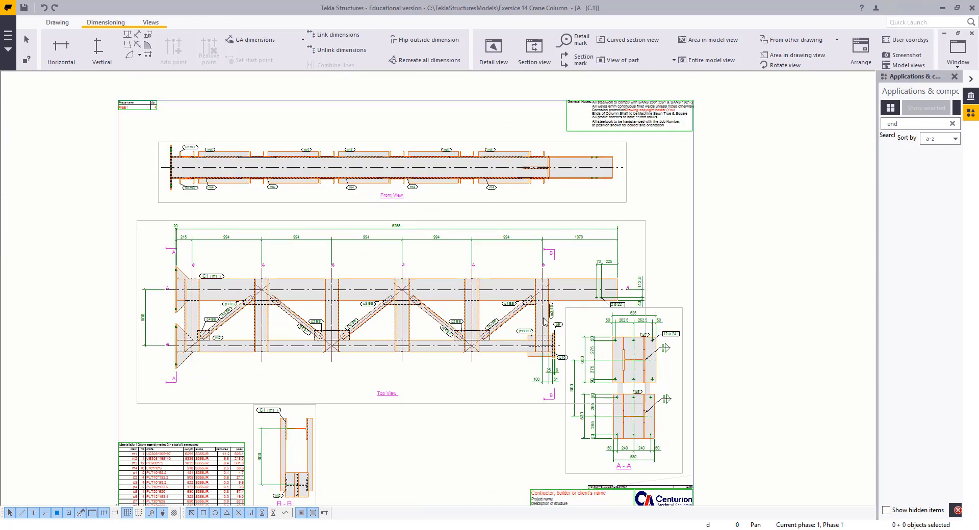
{"action": "scroll", "coordinate": [543, 318], "scroll_direction": "down", "scroll_amount": 1}
{"action": "scroll", "coordinate": [537, 303], "scroll_direction": "up", "scroll_amount": 1}
{"action": "mouse_move", "coordinate": [476, 363]}
{"action": "middle_mouse_down"}
{"action": "mouse_move", "coordinate": [537, 303]}
{"action": "mouse_move", "coordinate": [480, 337]}
{"action": "middle_mouse_up"}
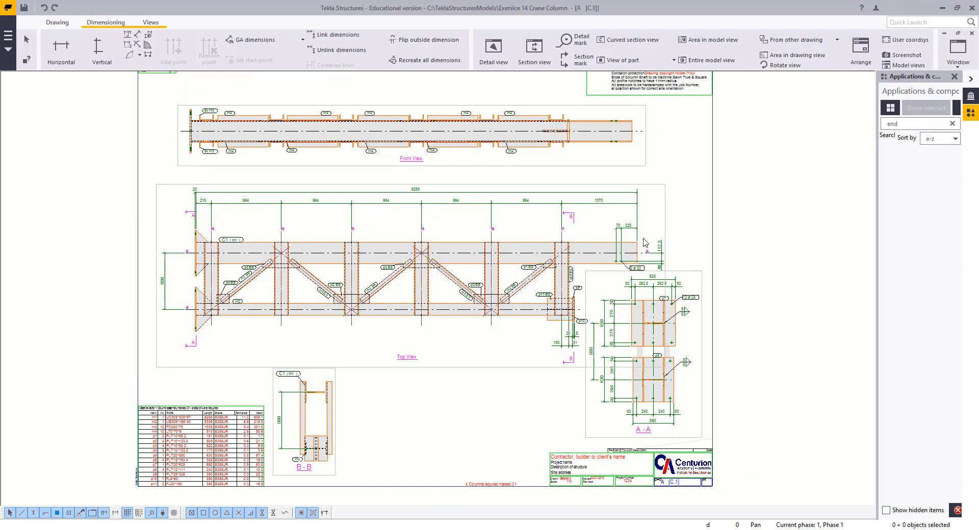
{"action": "scroll", "coordinate": [645, 242], "scroll_direction": "up", "scroll_amount": 5}
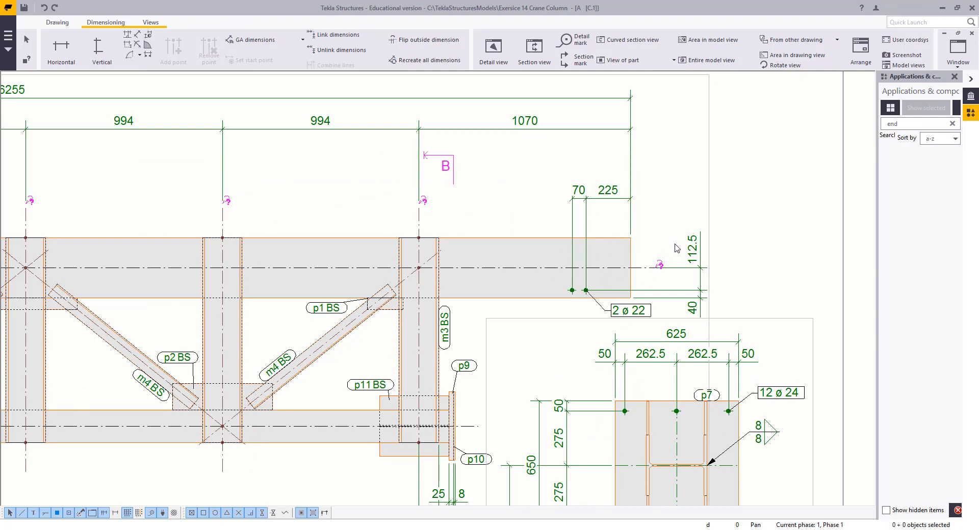
{"action": "left_click", "coordinate": [689, 257]}
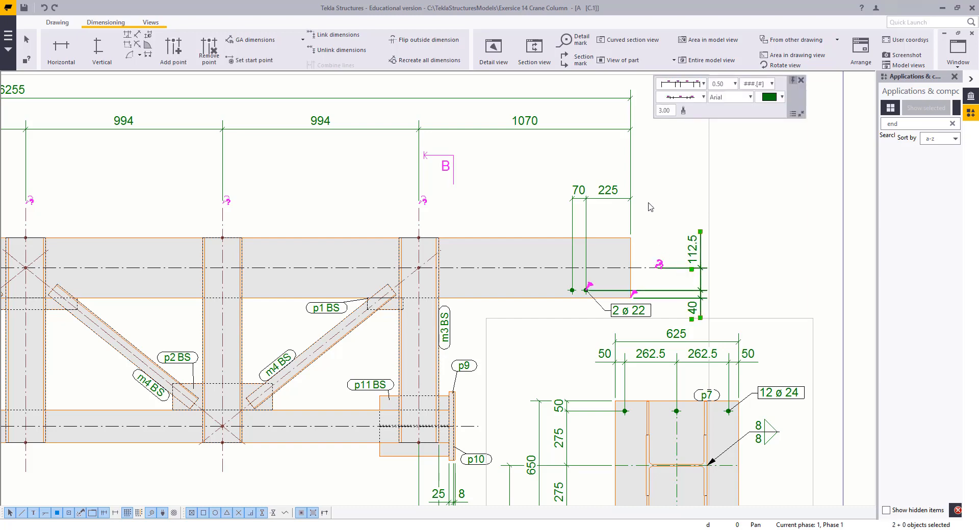
{"action": "left_click", "coordinate": [665, 212]}
{"action": "scroll", "coordinate": [666, 217], "scroll_direction": "down", "scroll_amount": 2}
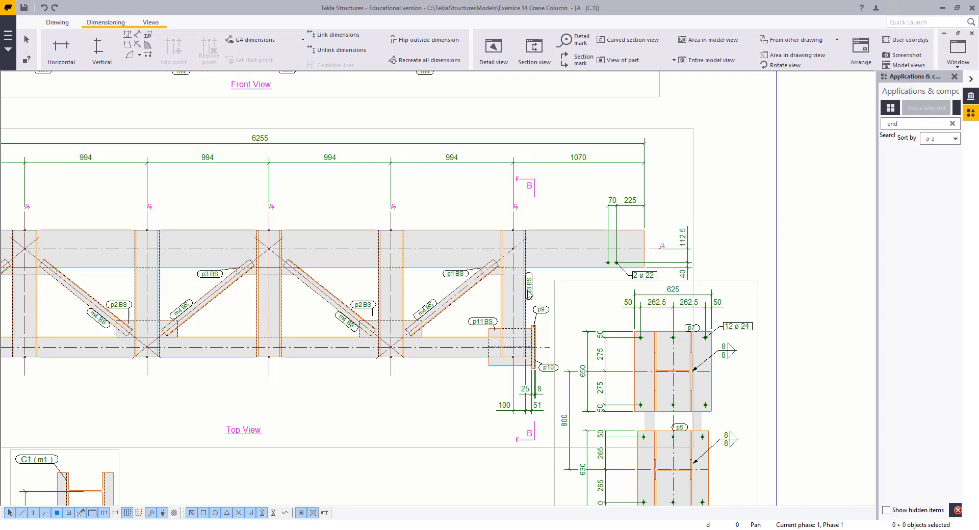
{"action": "scroll", "coordinate": [529, 294], "scroll_direction": "down", "scroll_amount": 3}
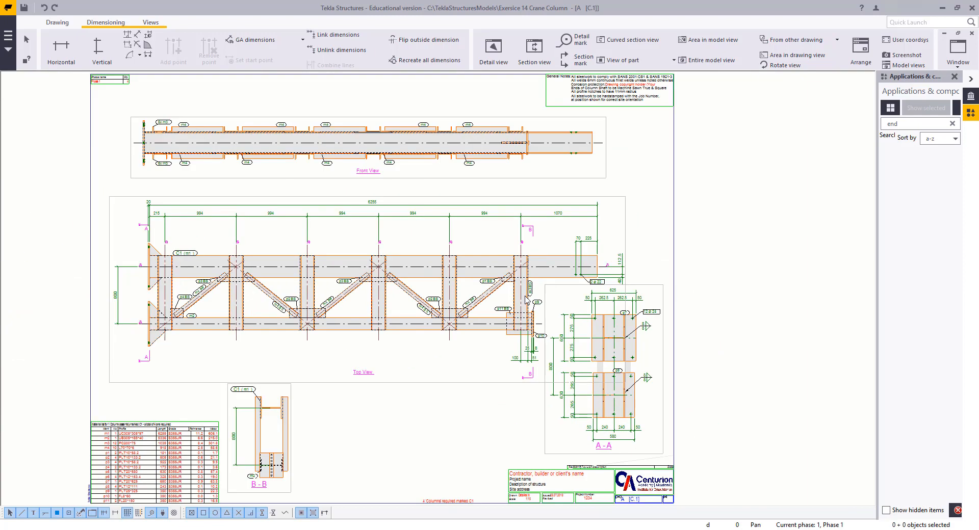